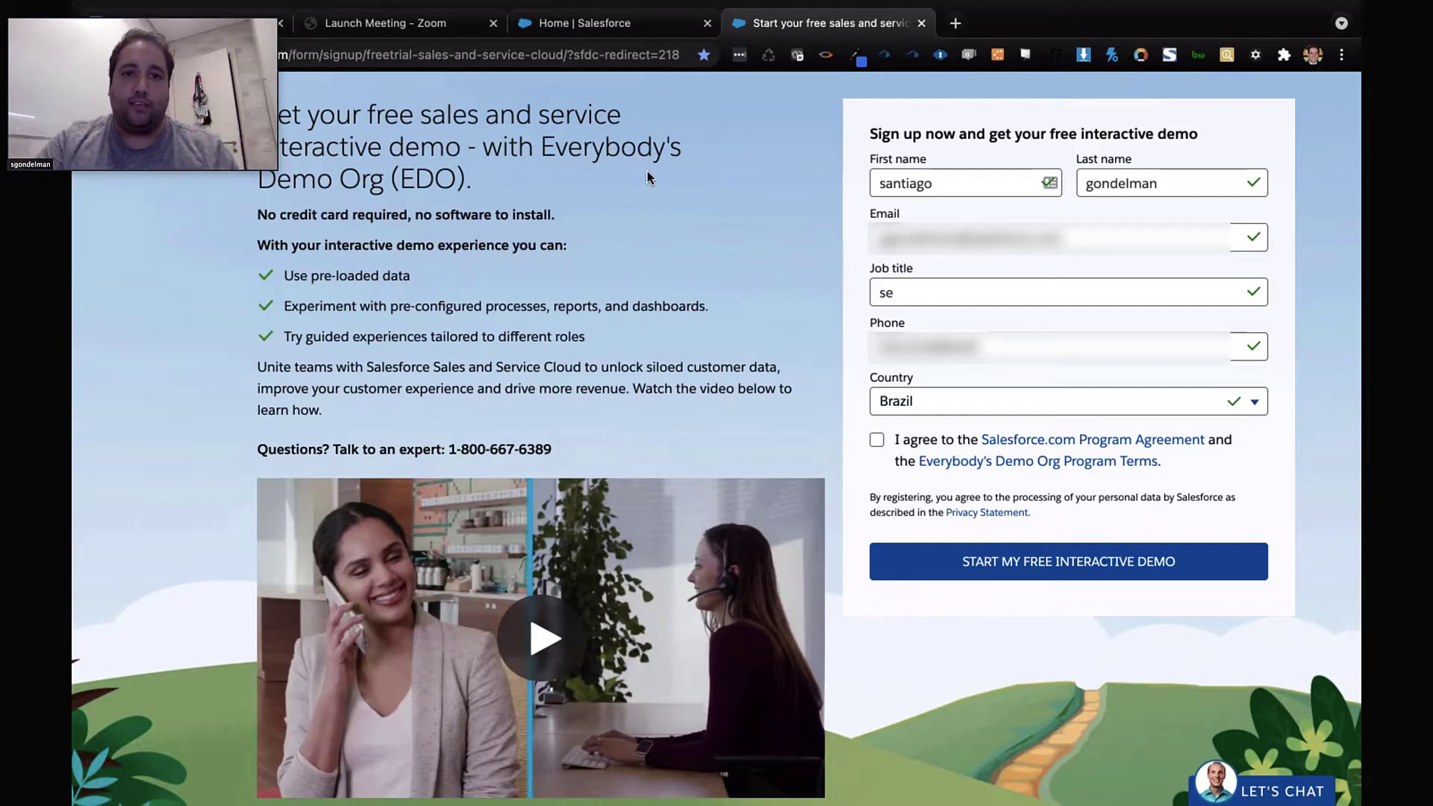
Switch to the 'Home | Salesforce' tab showing My Work Orders and My Open Cases
click(608, 29)
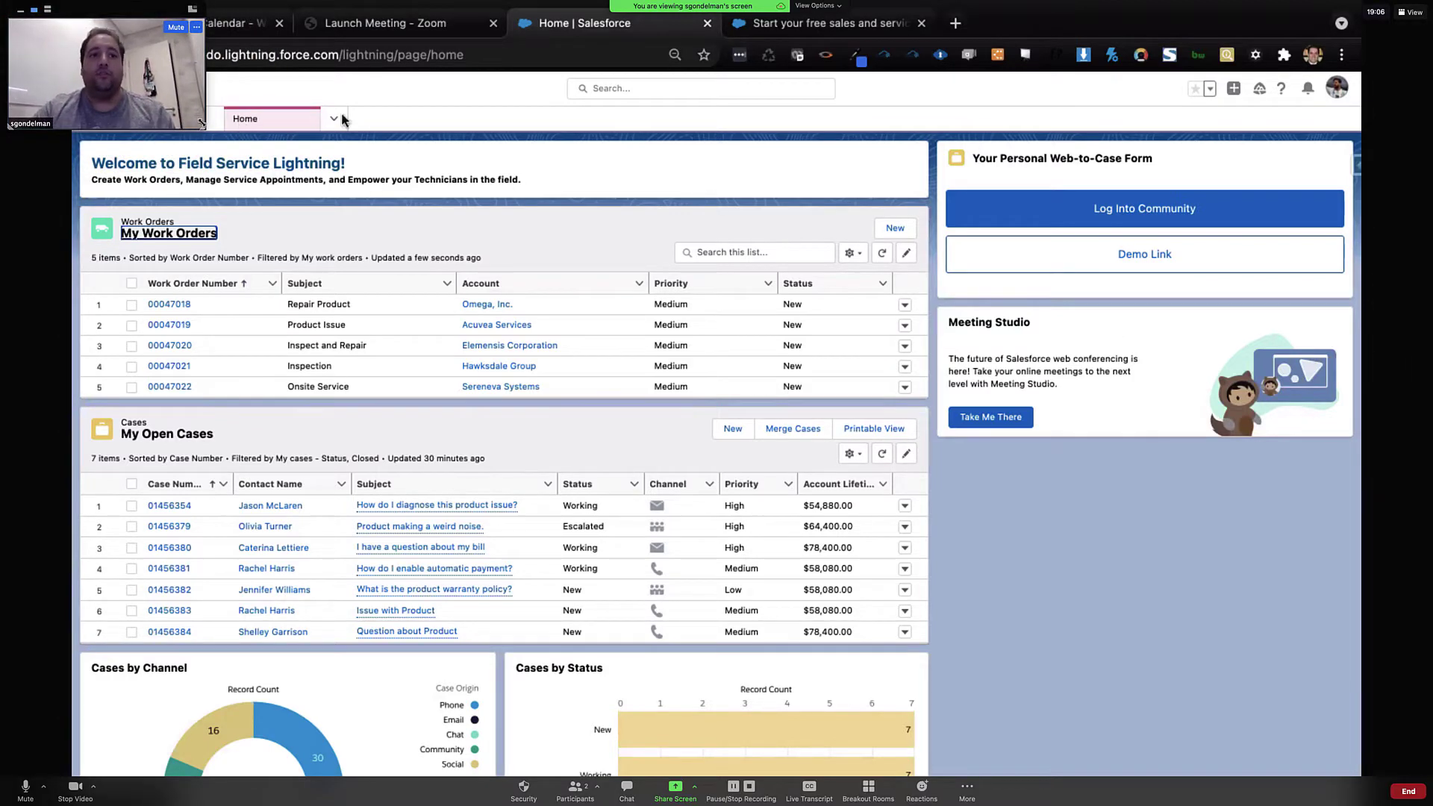
Open Field Service from the app navigation menu to reach the July 13, 2021 dispatcher console
click(335, 119)
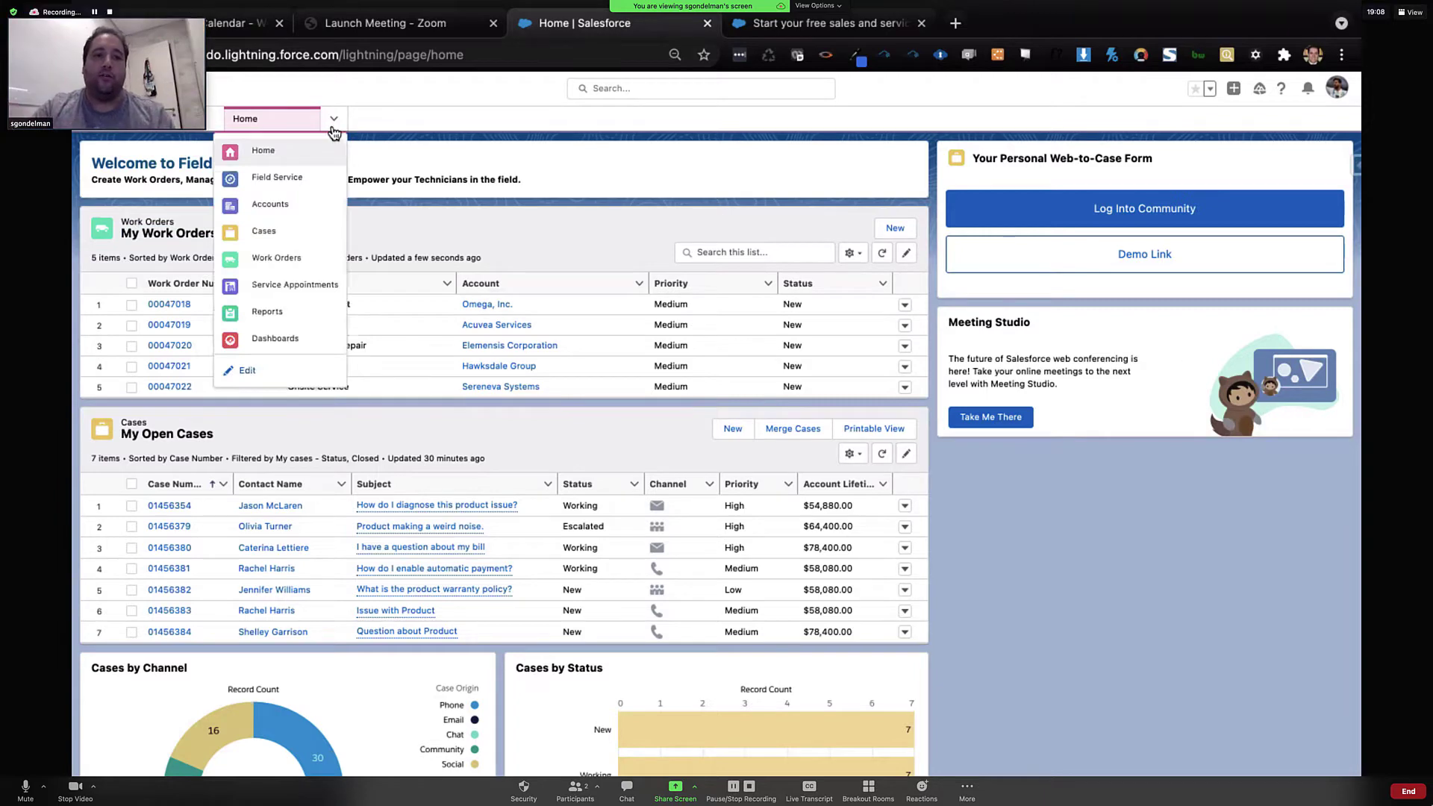
click(291, 178)
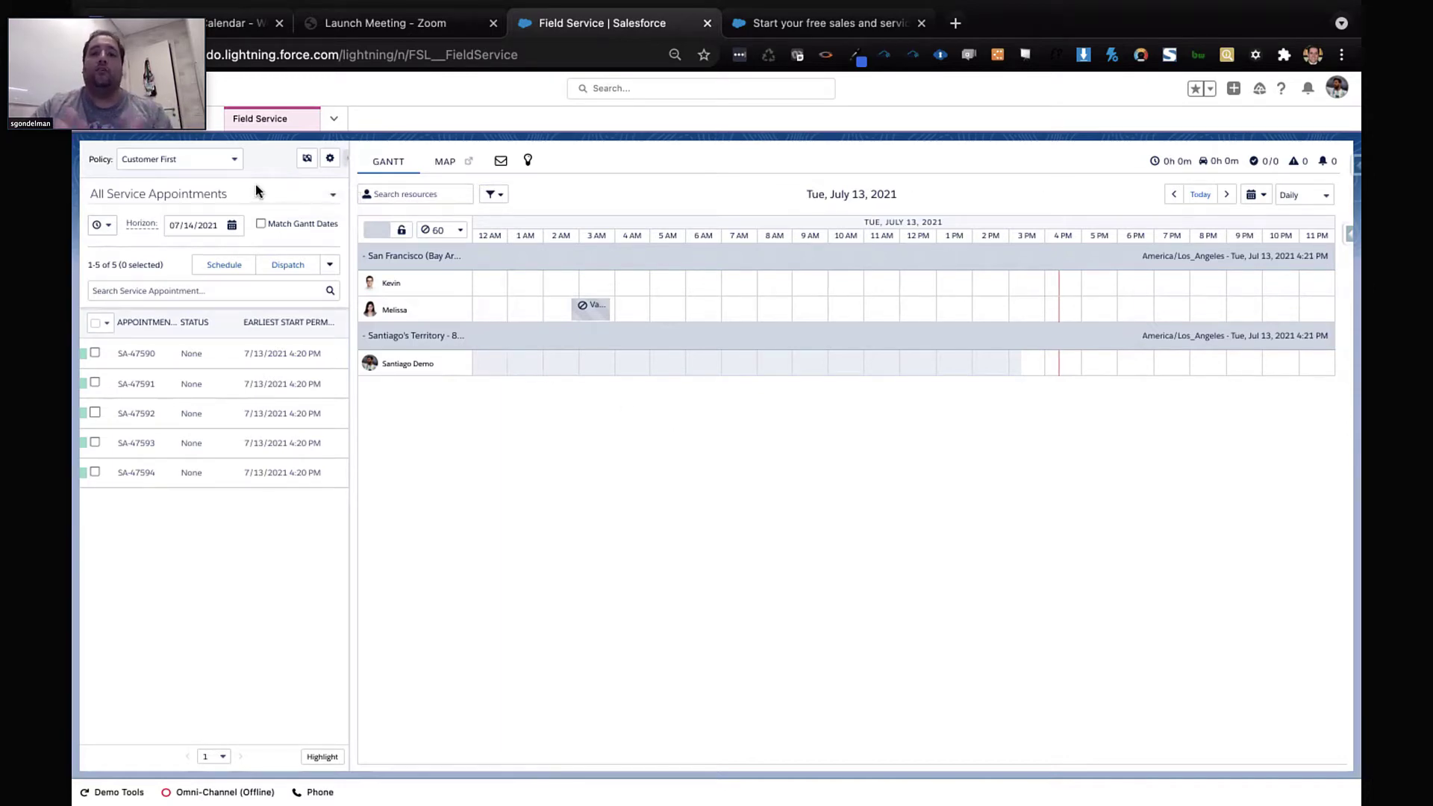
click(223, 156)
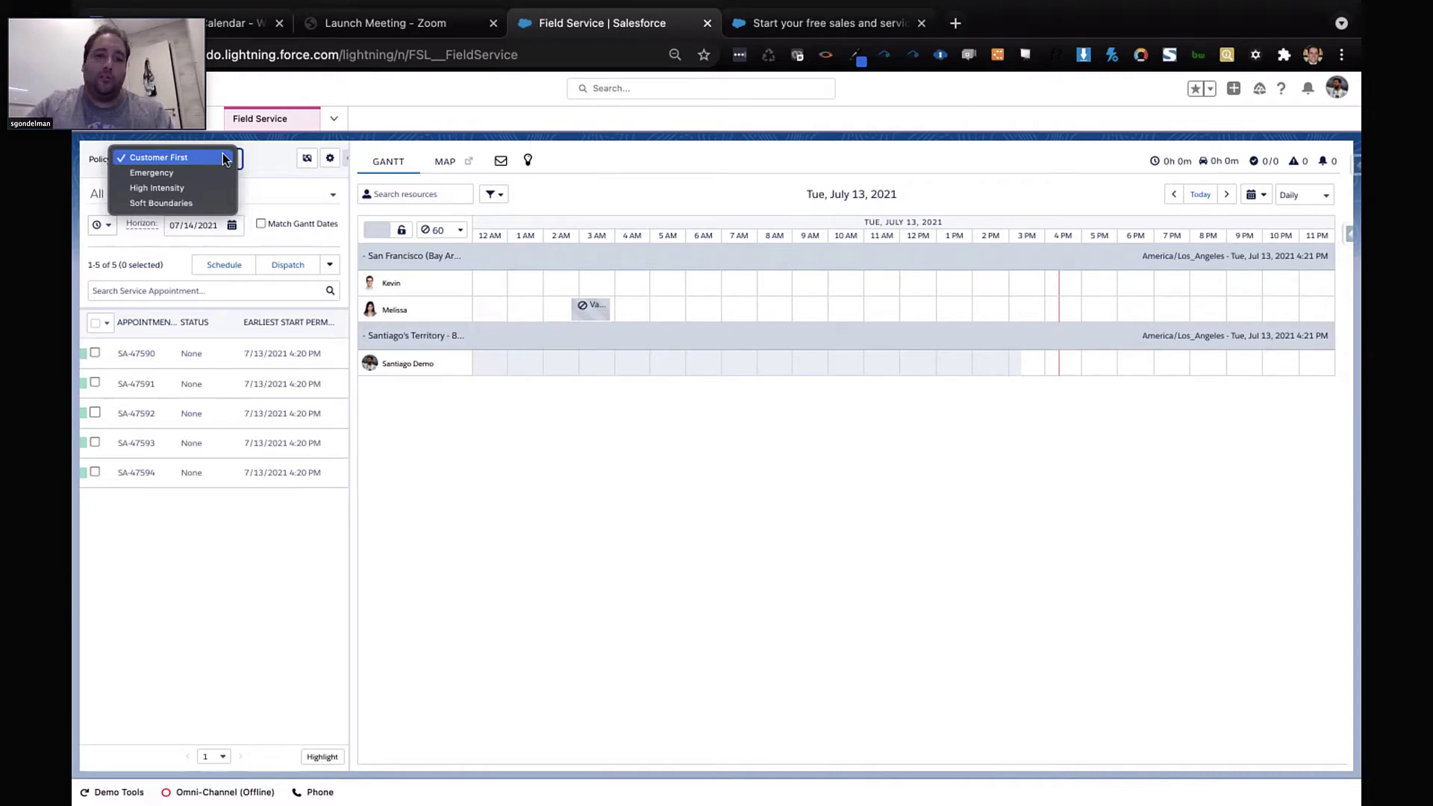
click(265, 170)
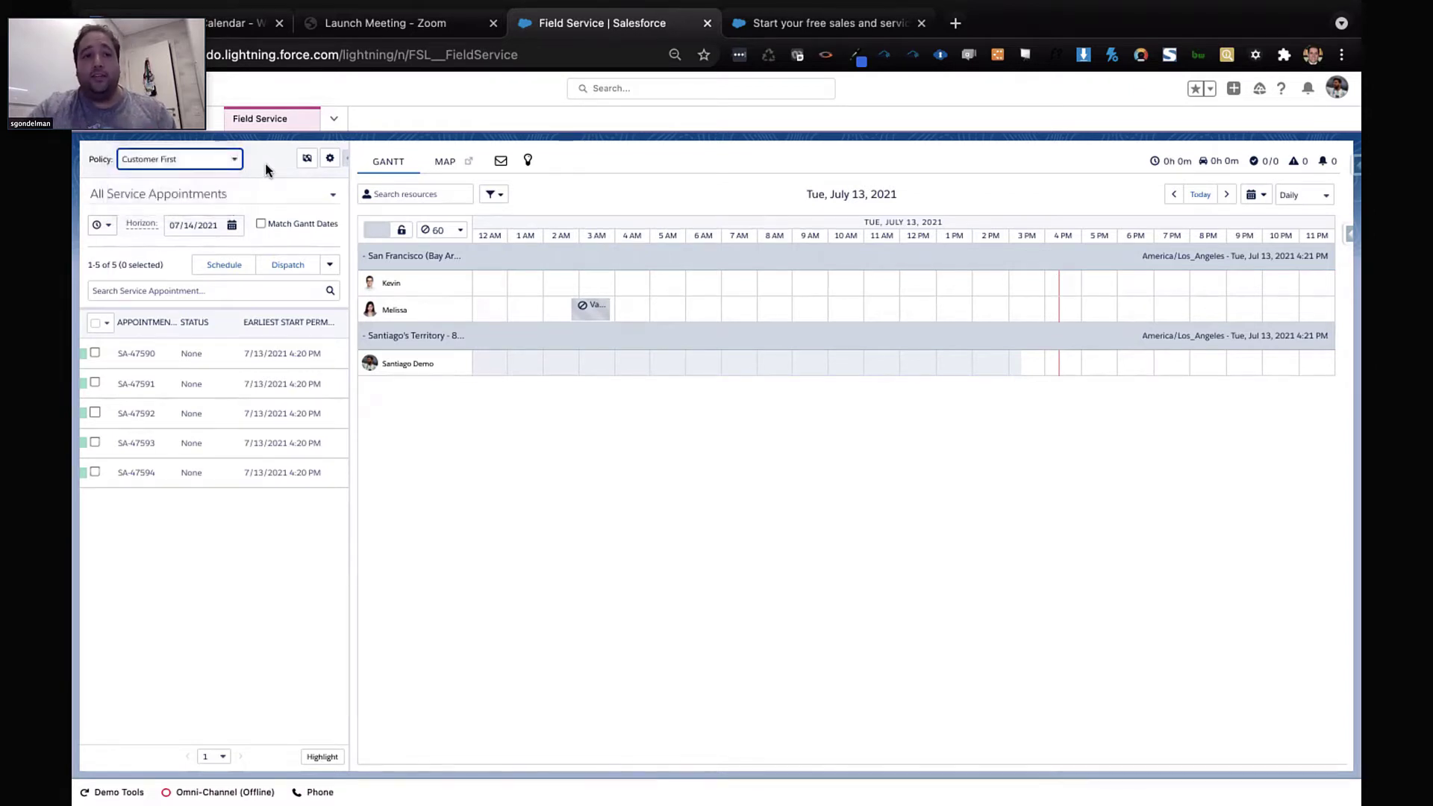
click(306, 162)
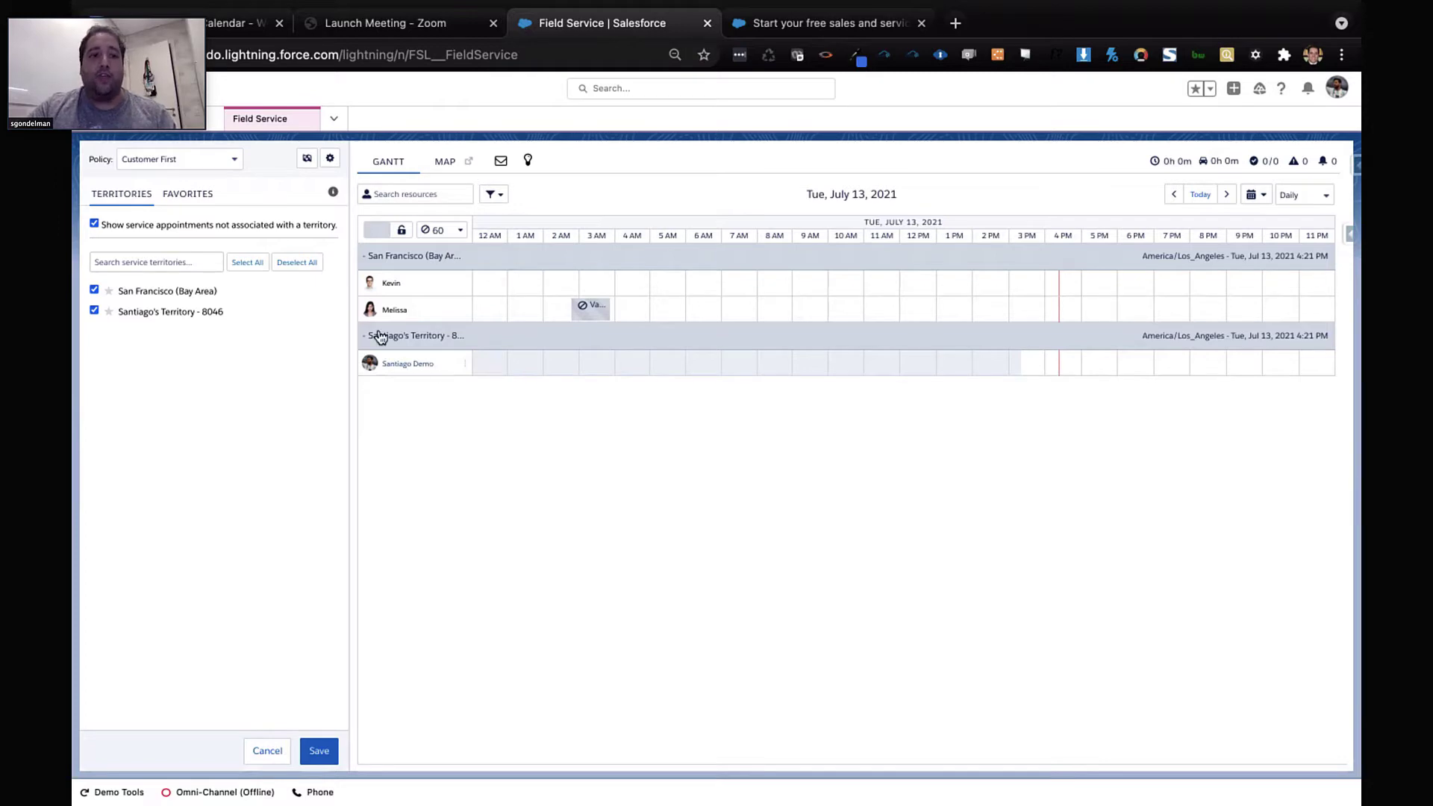
click(267, 751)
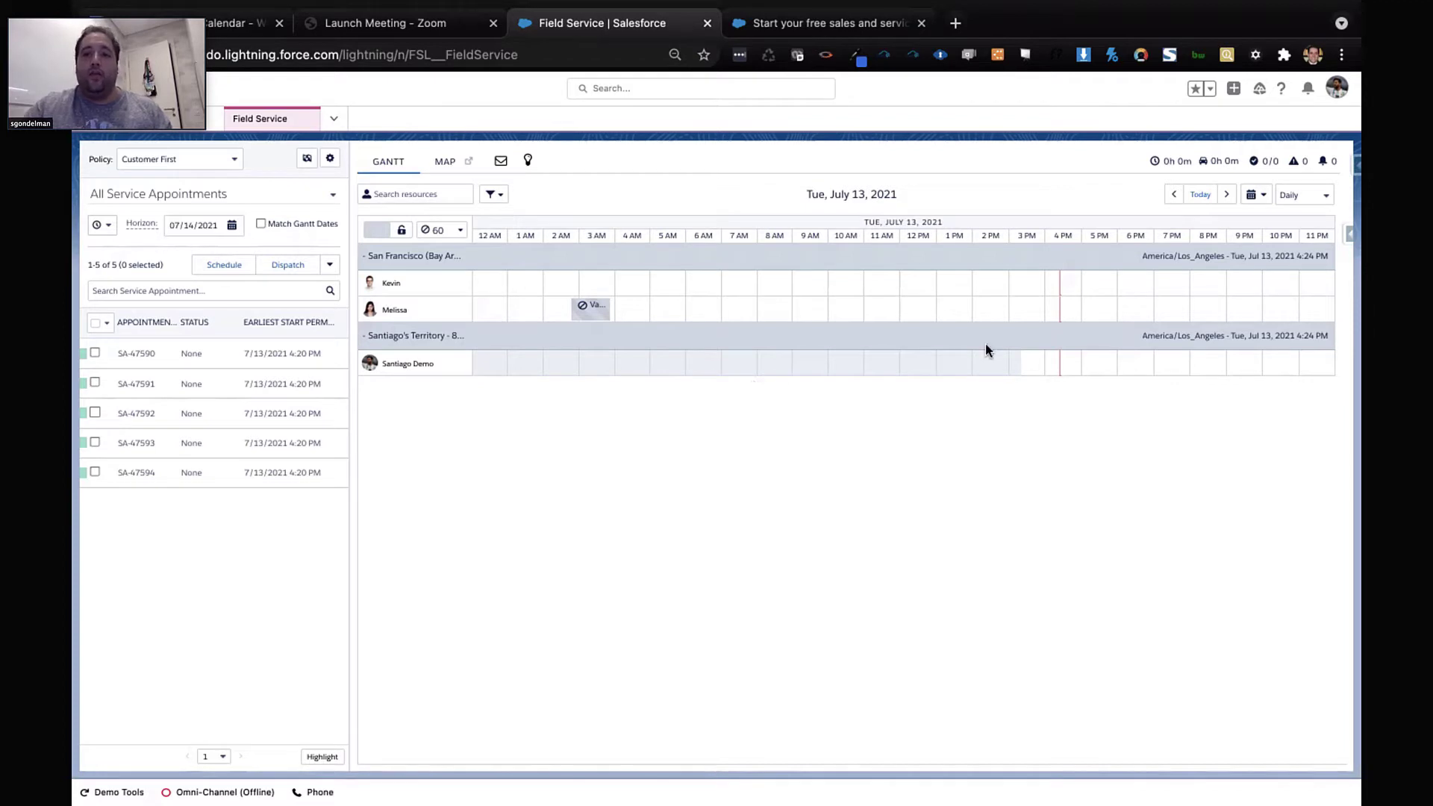
click(1302, 196)
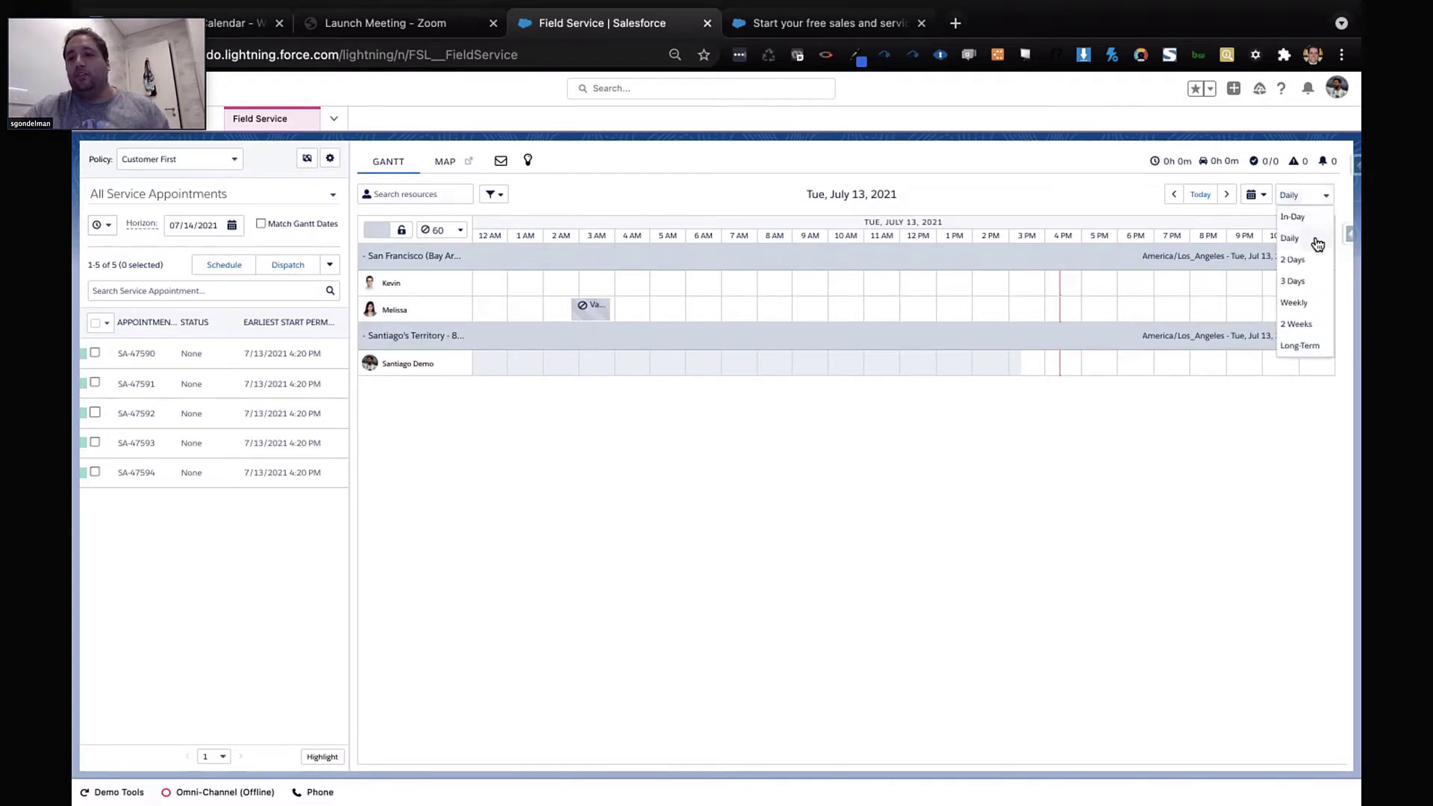
click(1301, 281)
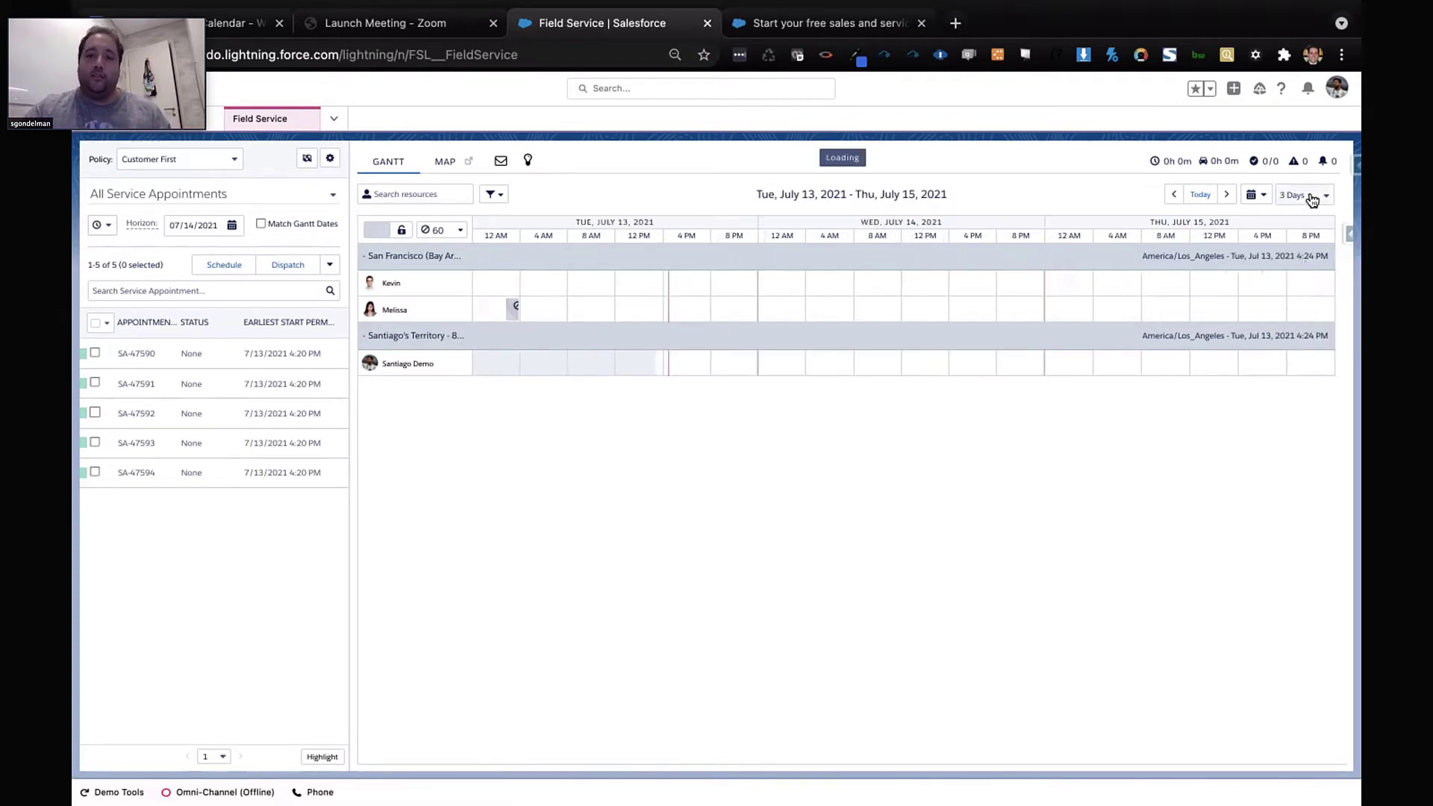
click(1311, 198)
click(1312, 308)
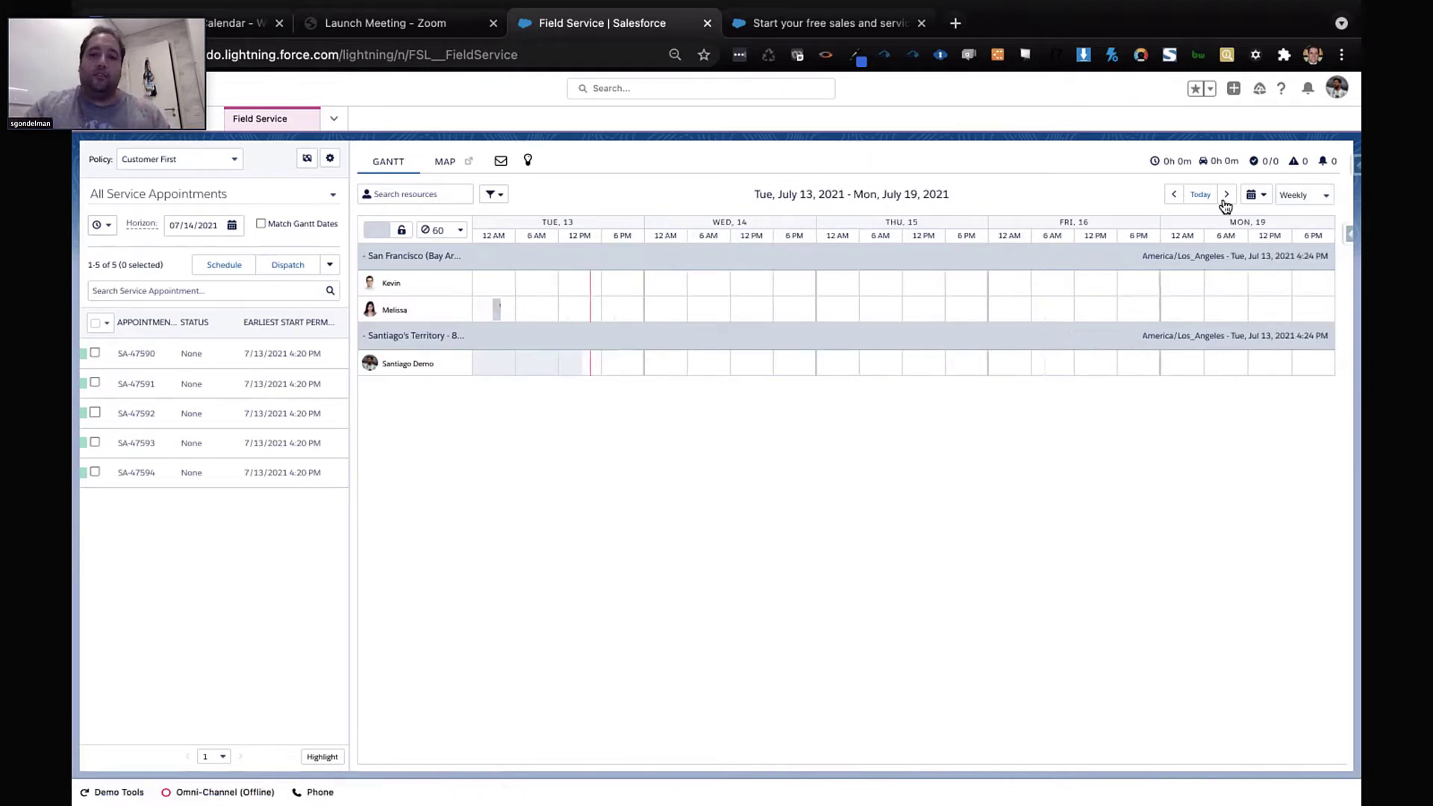
click(1296, 203)
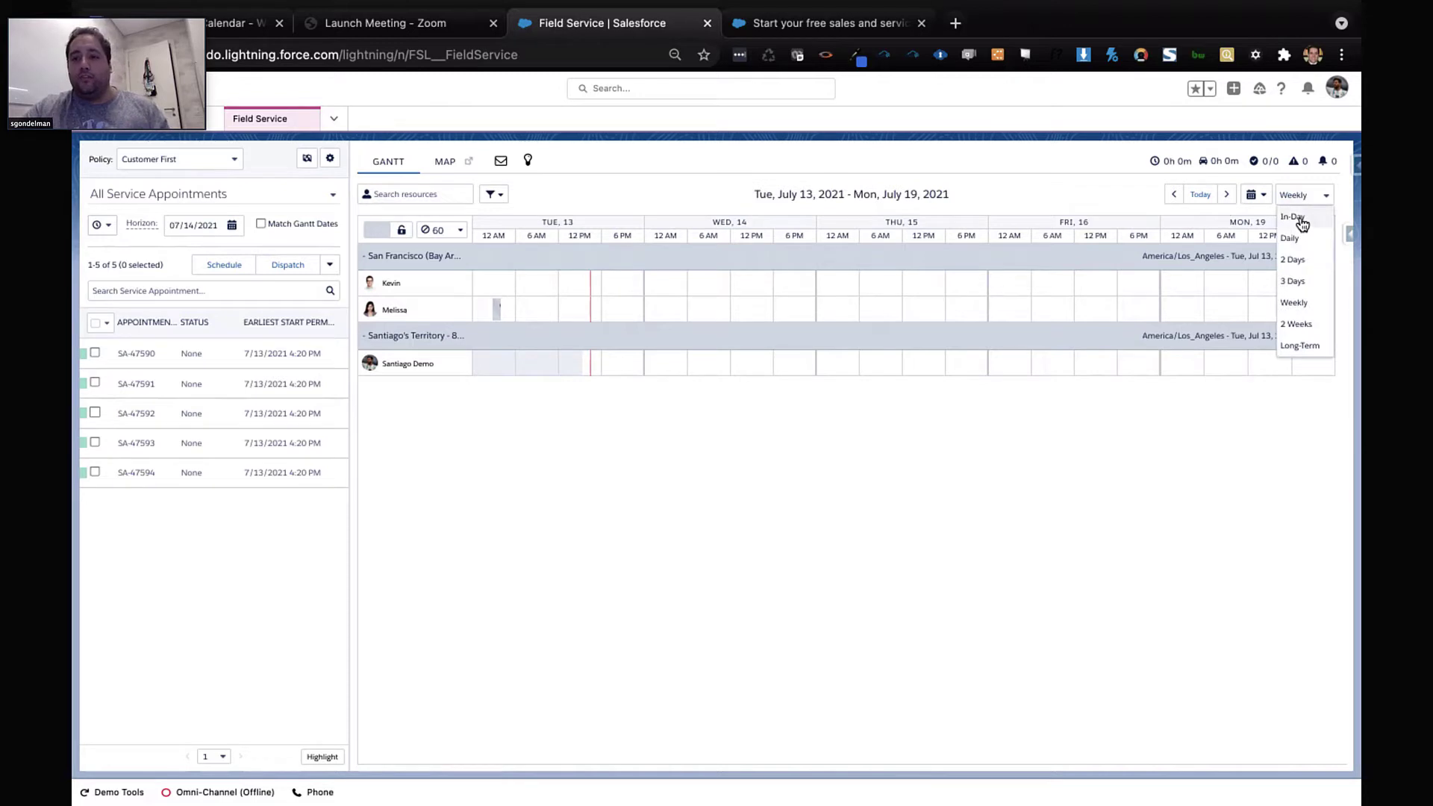
click(1256, 195)
click(1298, 197)
click(1296, 239)
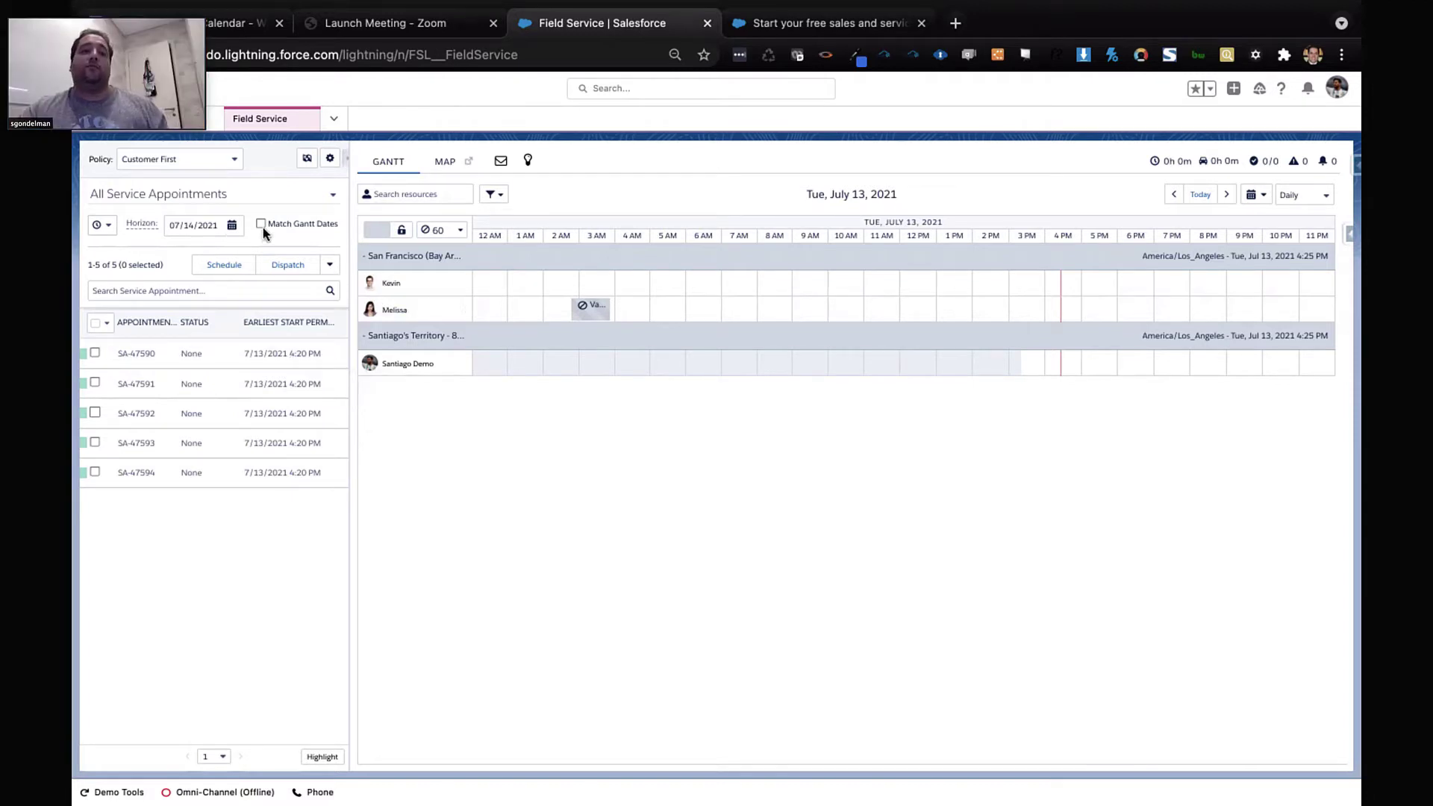
Switch the appointment list view to Recently used, then back to all service appointments
click(218, 193)
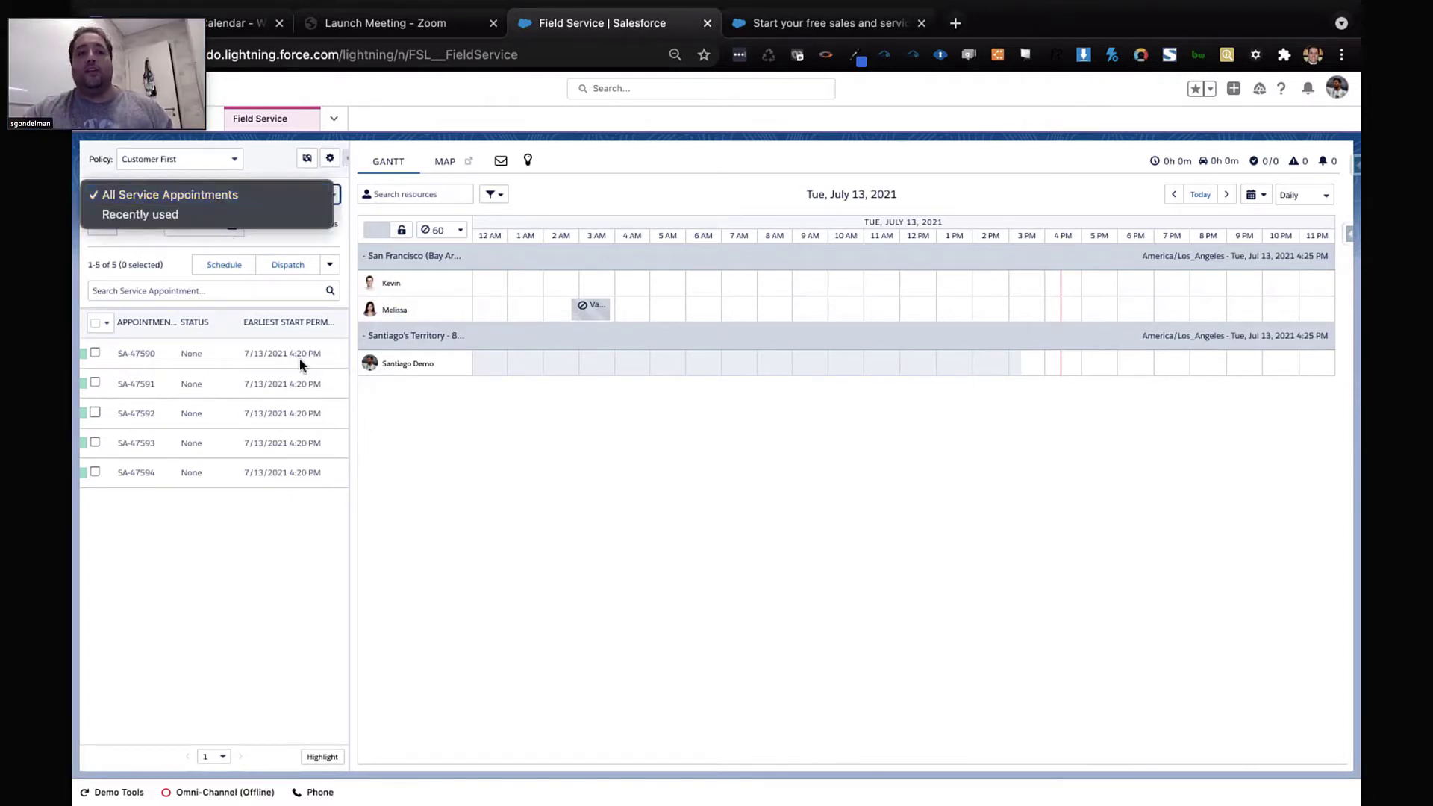
click(496, 598)
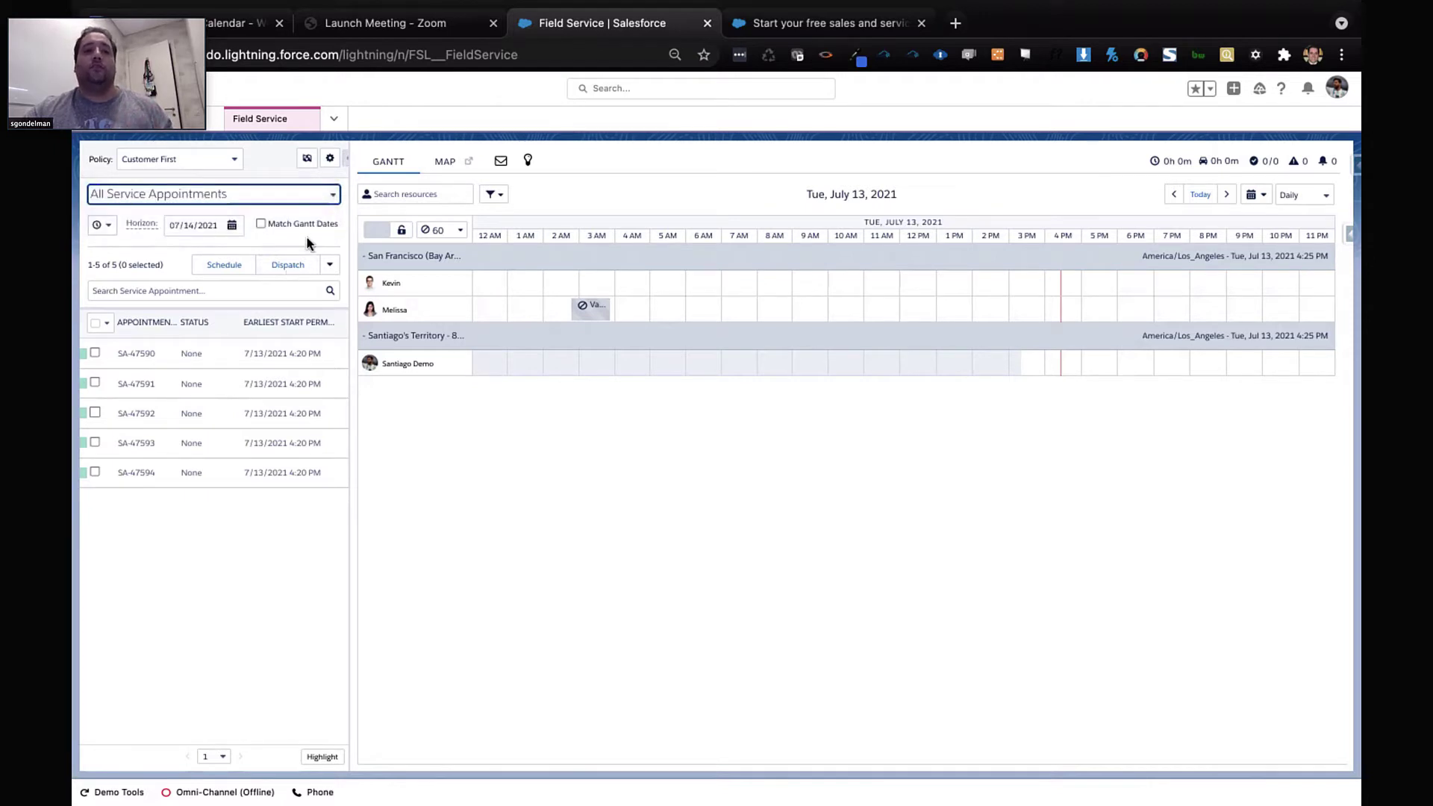
click(295, 195)
click(289, 212)
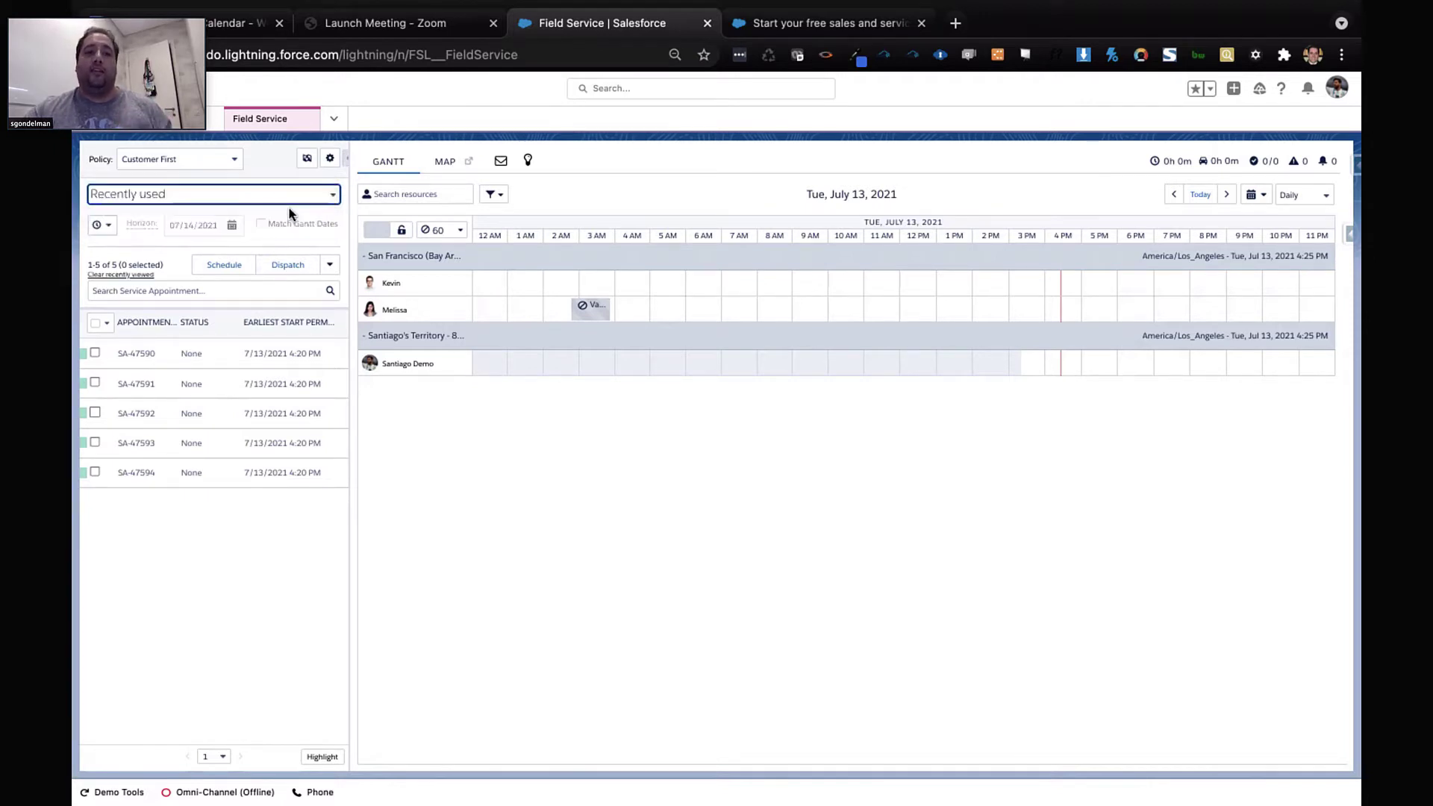
click(276, 200)
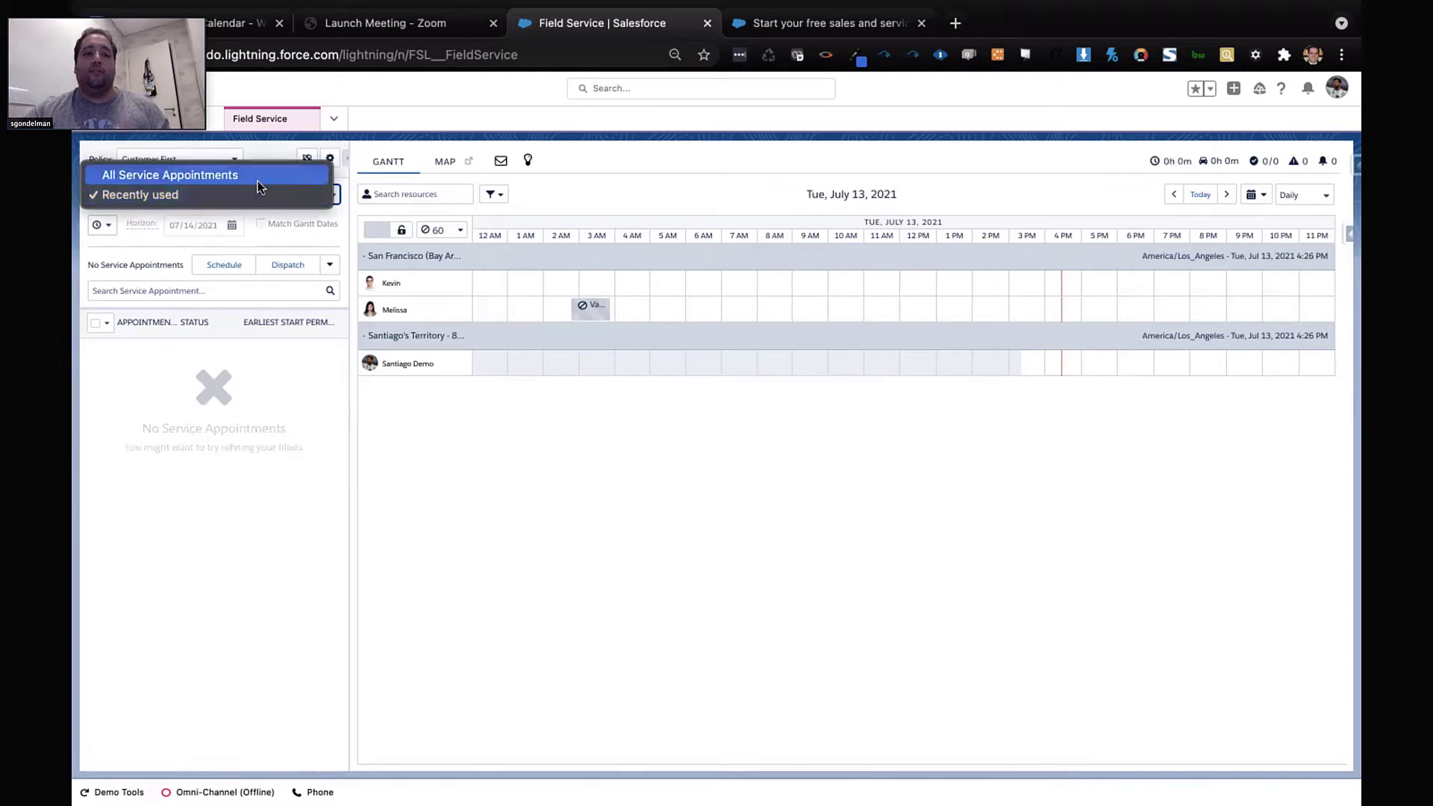
click(257, 176)
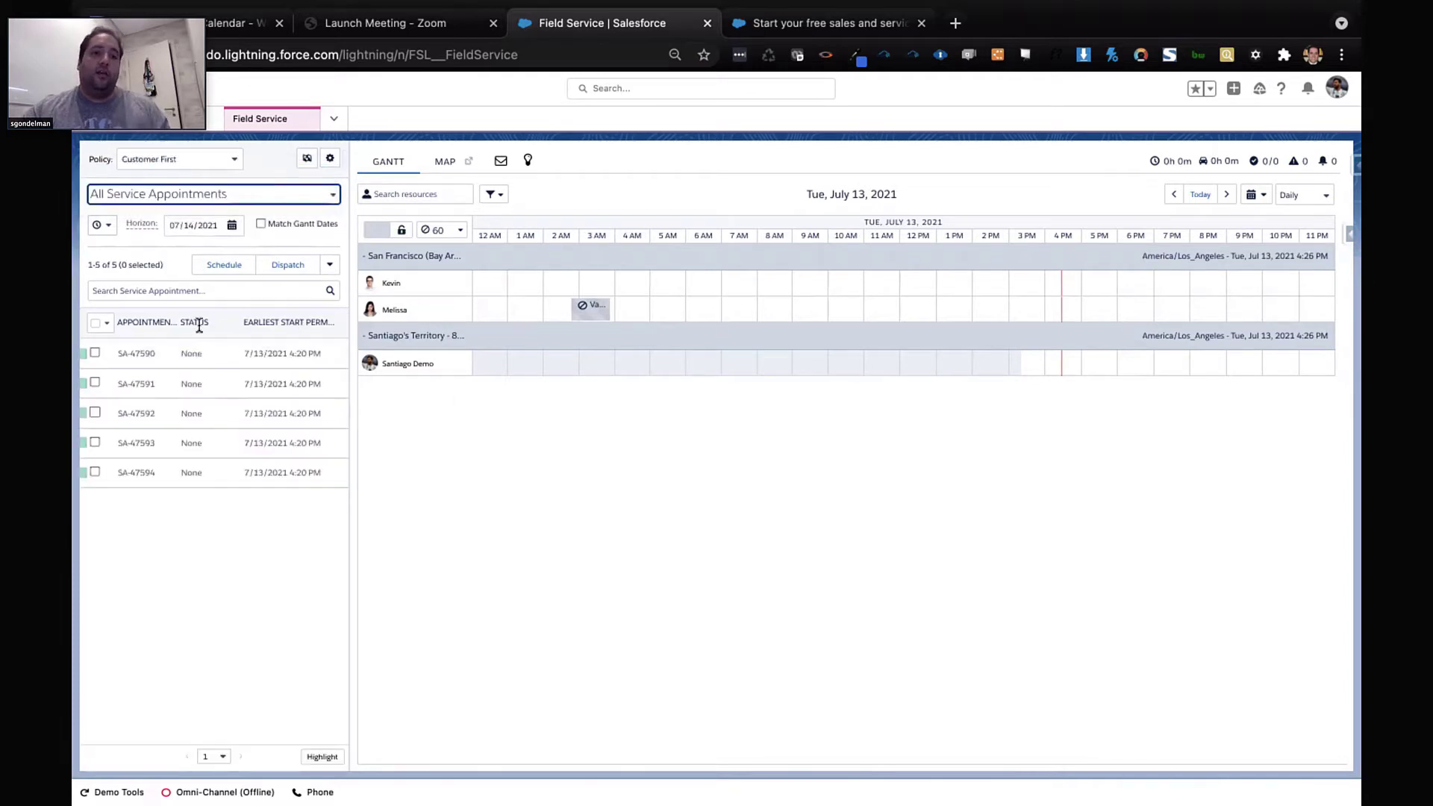
Select all five service appointments and auto-schedule them onto the technician's evening
click(107, 322)
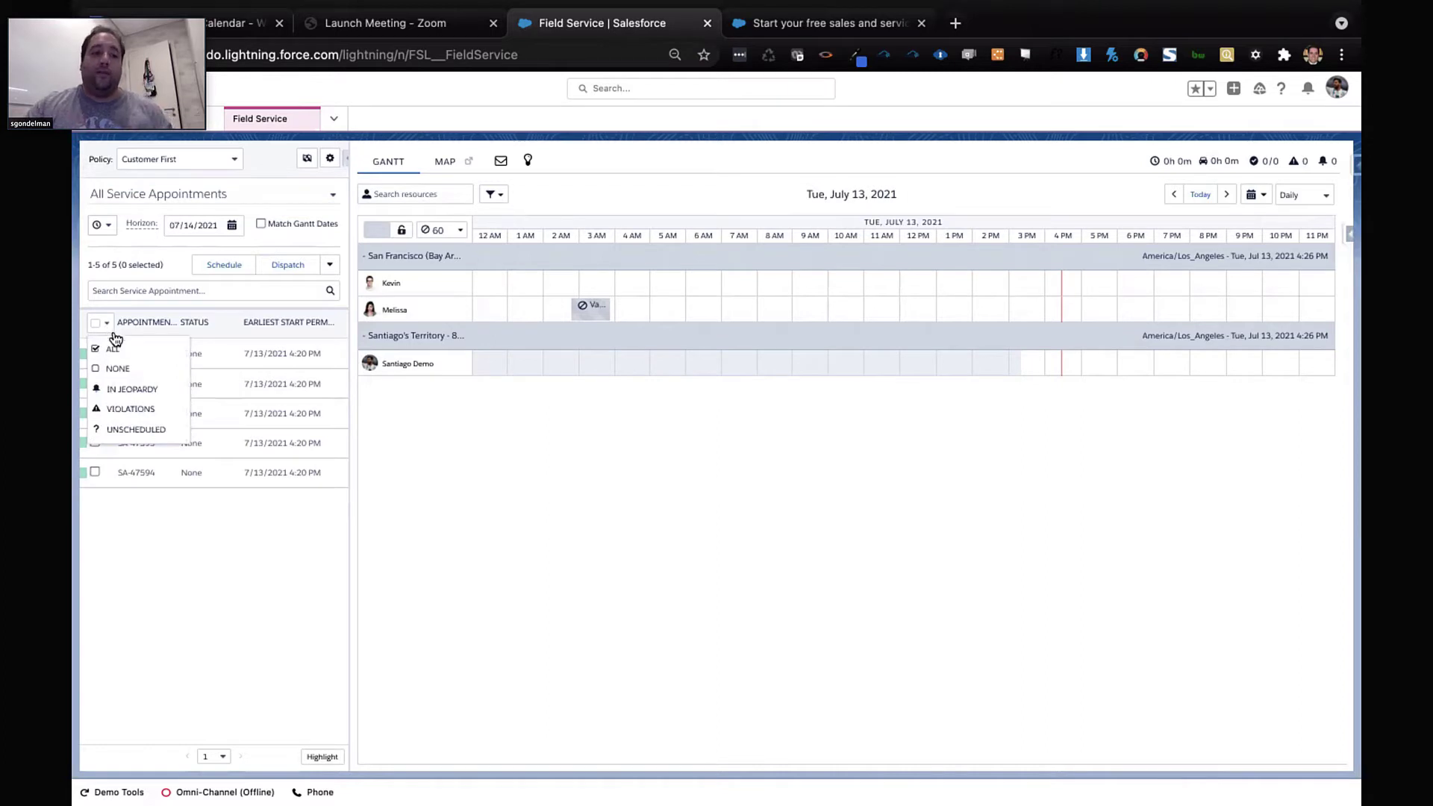
click(118, 349)
click(231, 265)
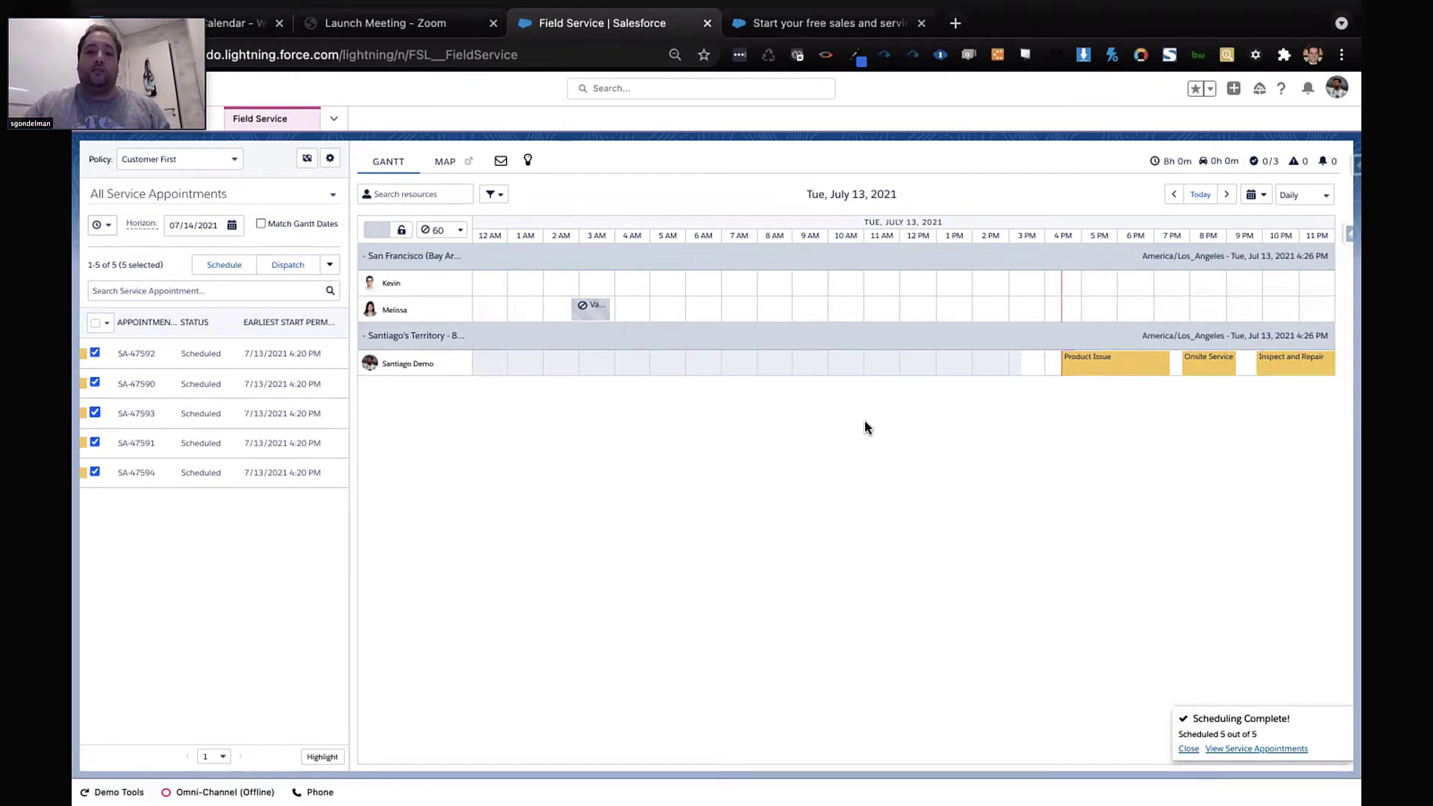
Review the scheduled appointments on the July 13 daily Gantt and open the time-span choices
click(1309, 196)
Set the Gantt to 2 Days and view the Product Issue appointment's details
click(1308, 267)
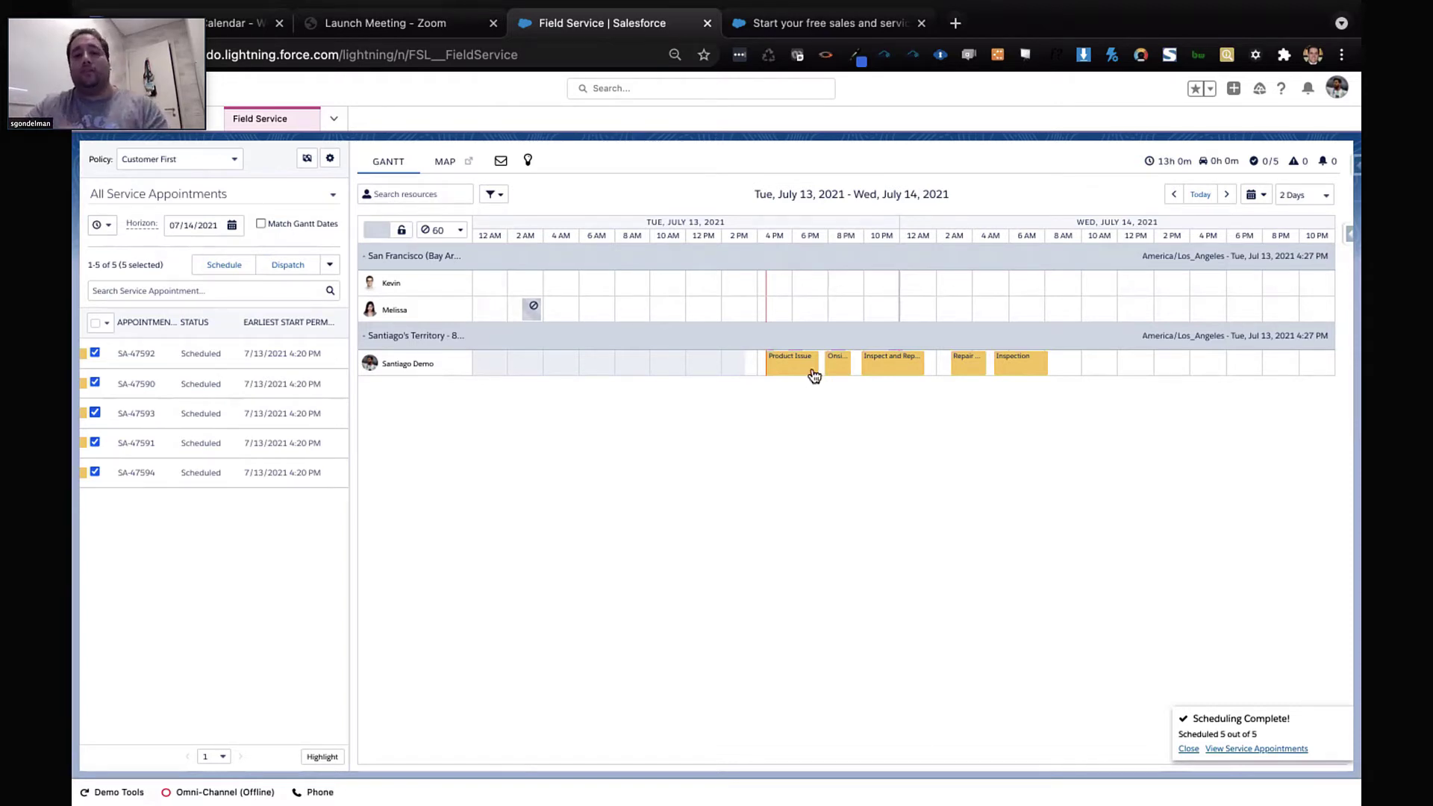
mouse_move(813, 375)
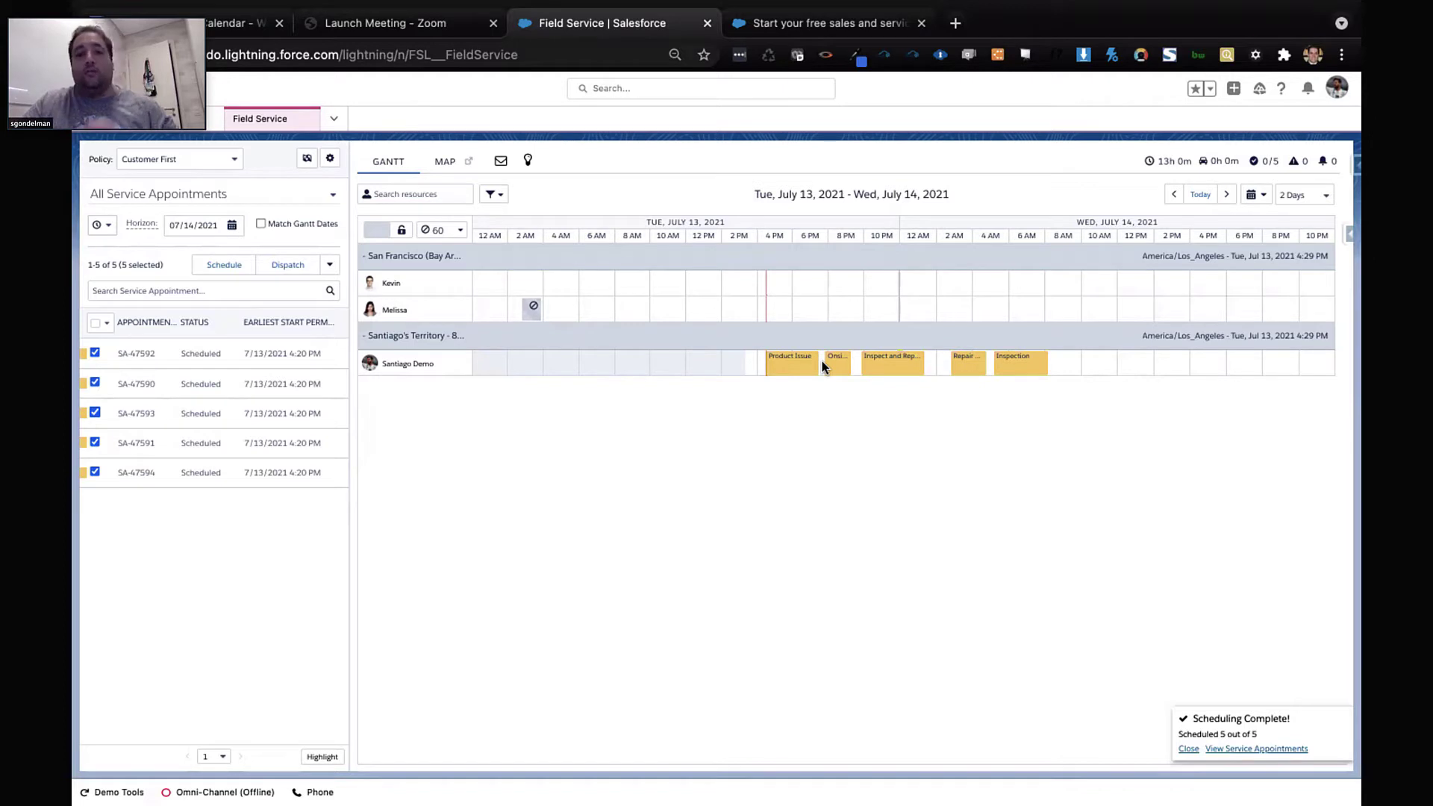
Move Onsite Service SA-47590 to 6:15 PM, overlapping Product Issue SA-47592 on Santiago Demo's row
drag(824, 366, 806, 369)
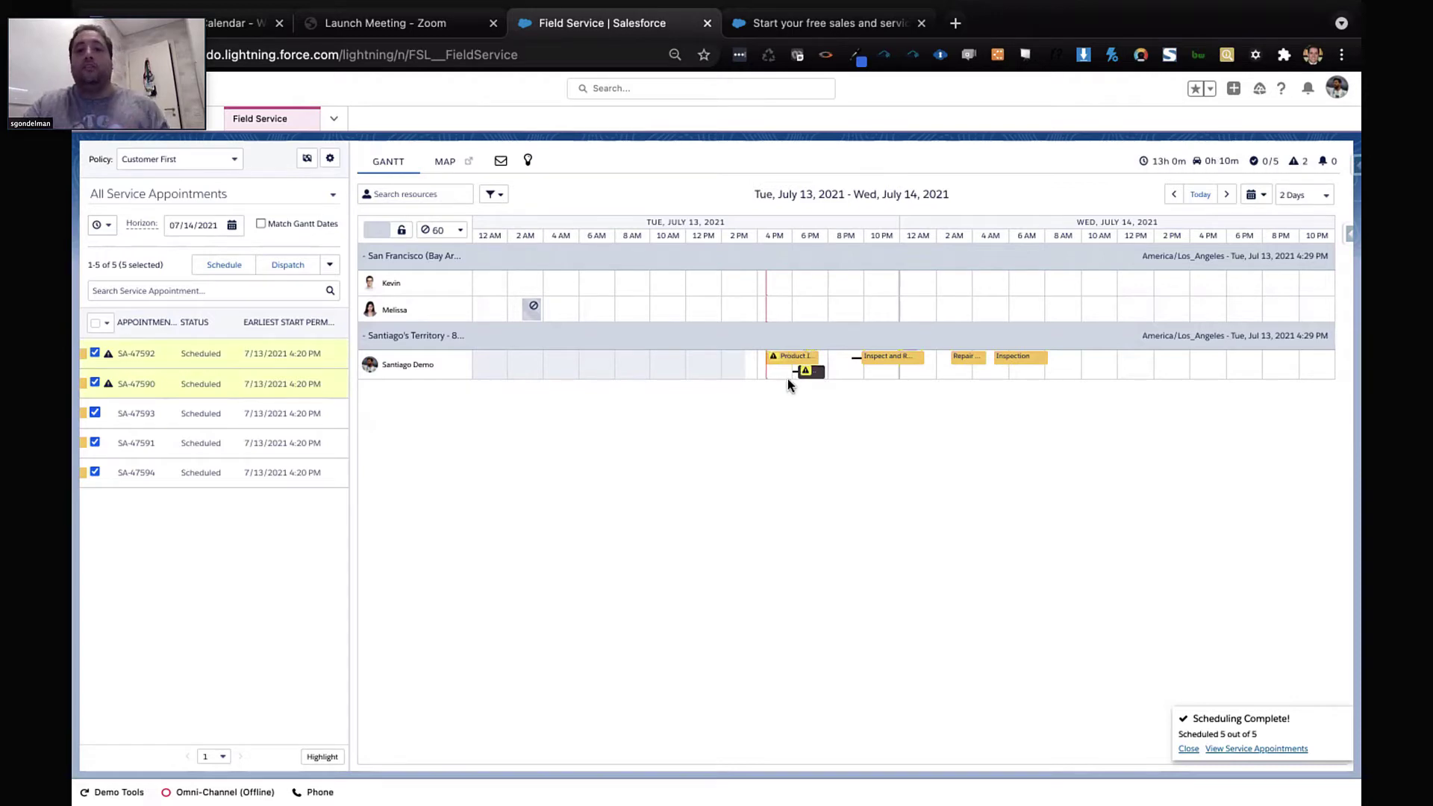
mouse_move(804, 374)
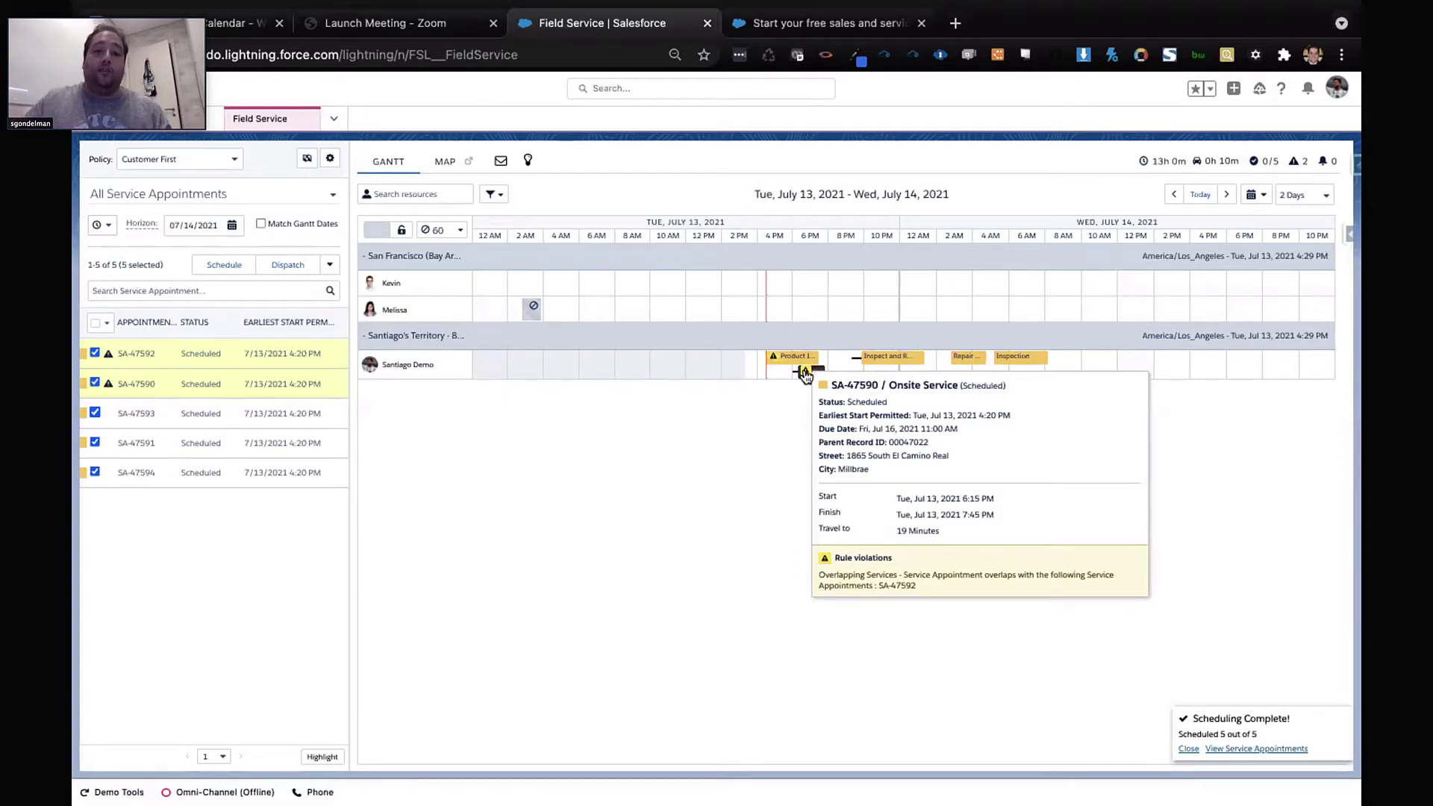
right_click(460, 363)
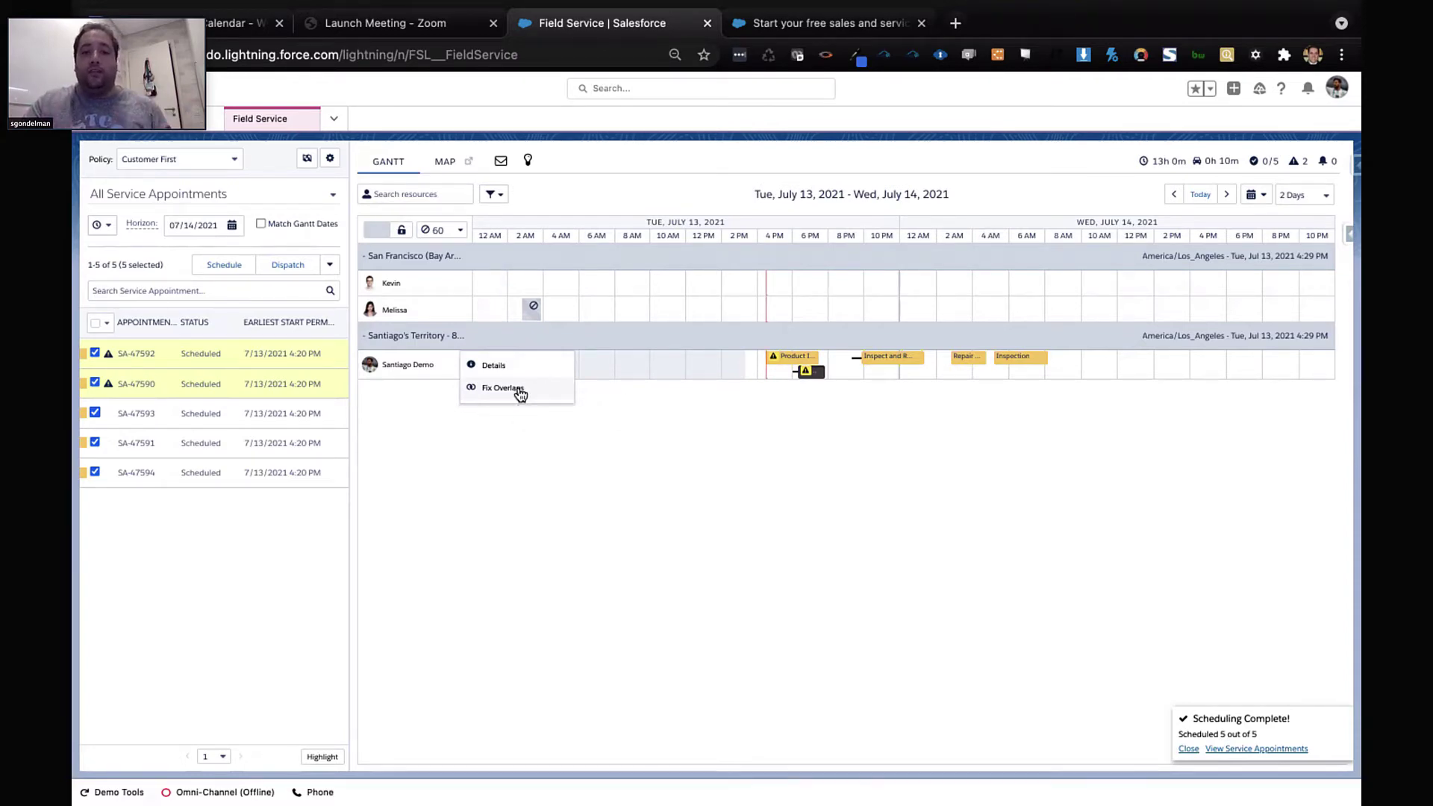
Run Fix Overlaps on Santiago Demo's schedule and check the job statuses
click(518, 388)
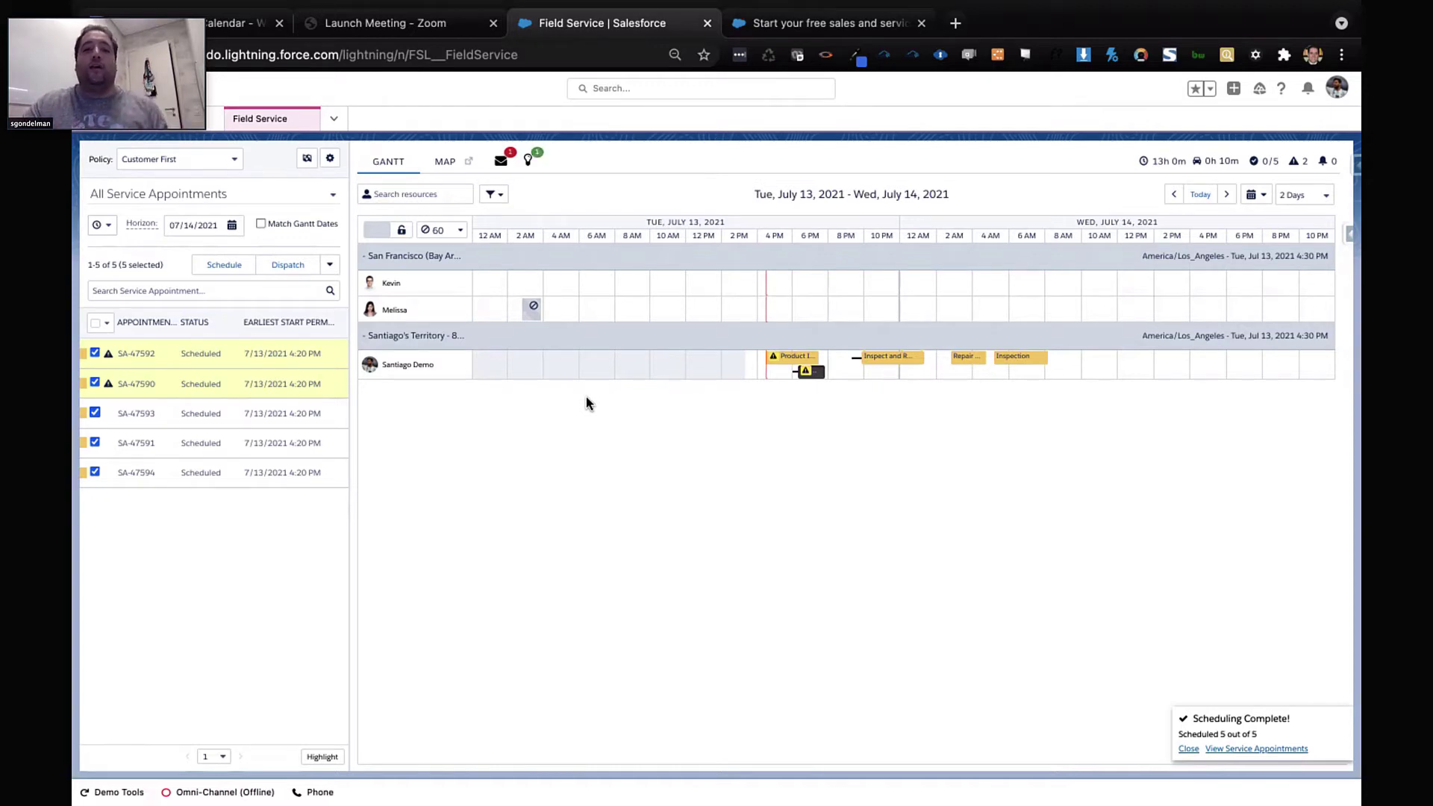
click(501, 162)
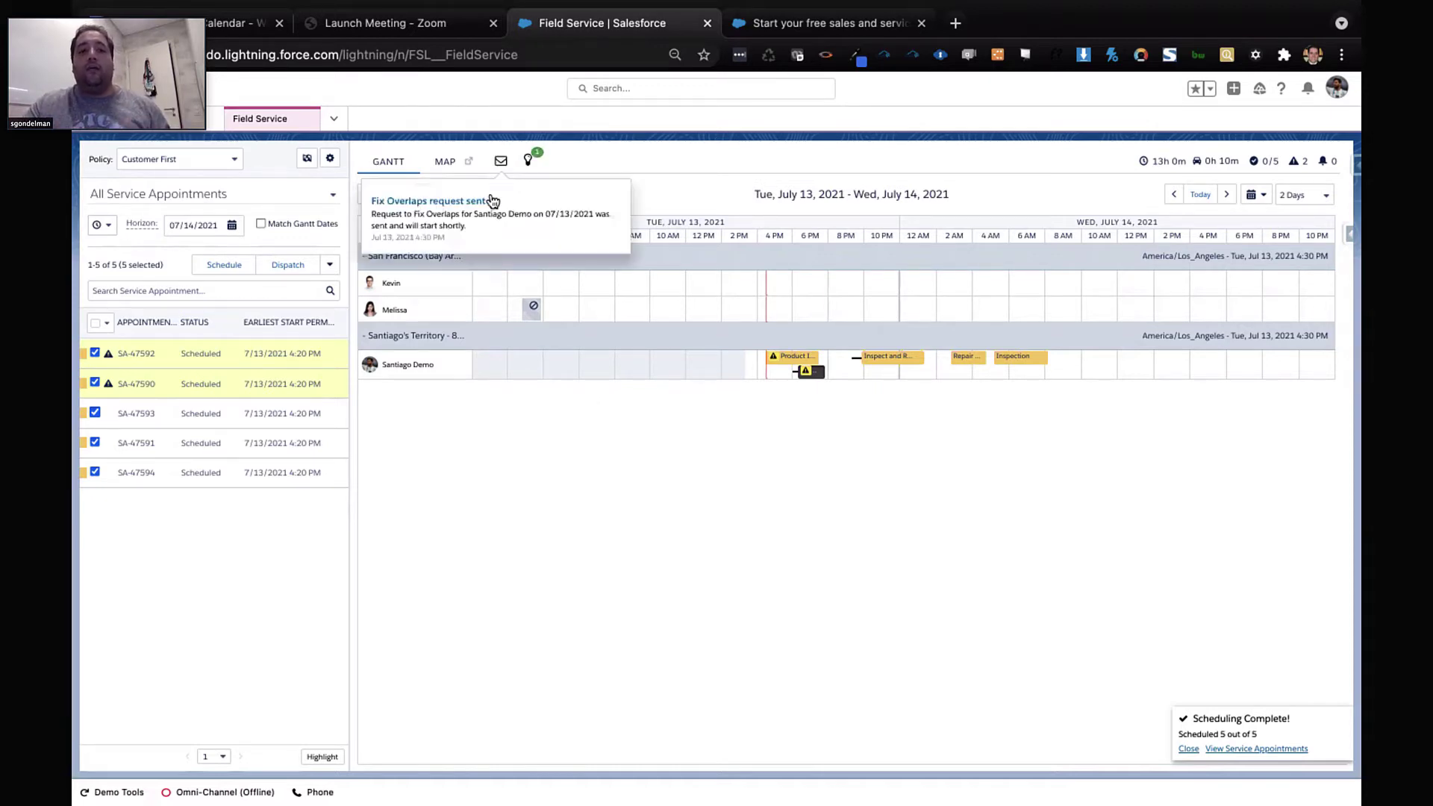
click(527, 161)
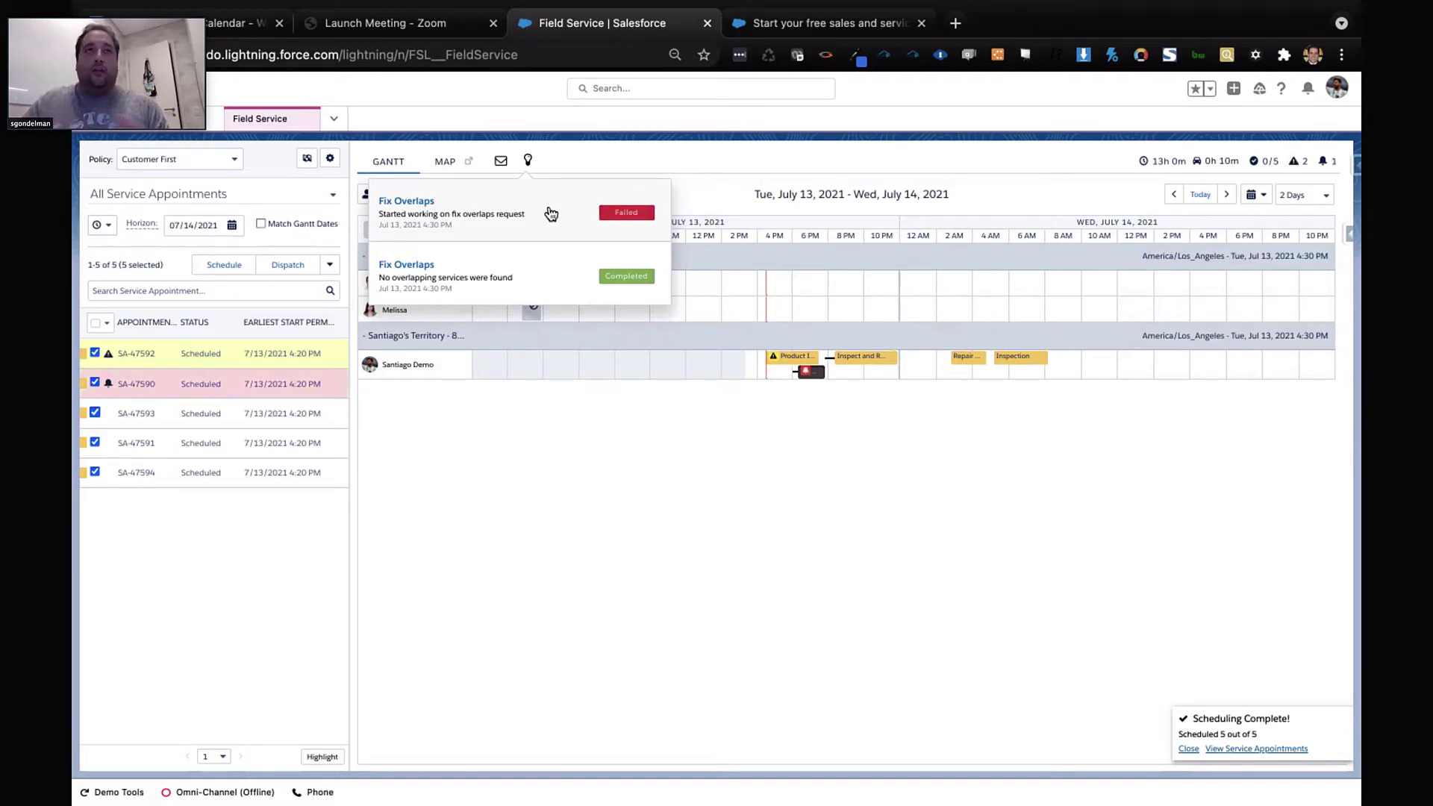
Move the Product appointment to Wednesday morning, July 14, to clear the overlap
mouse_move(802, 381)
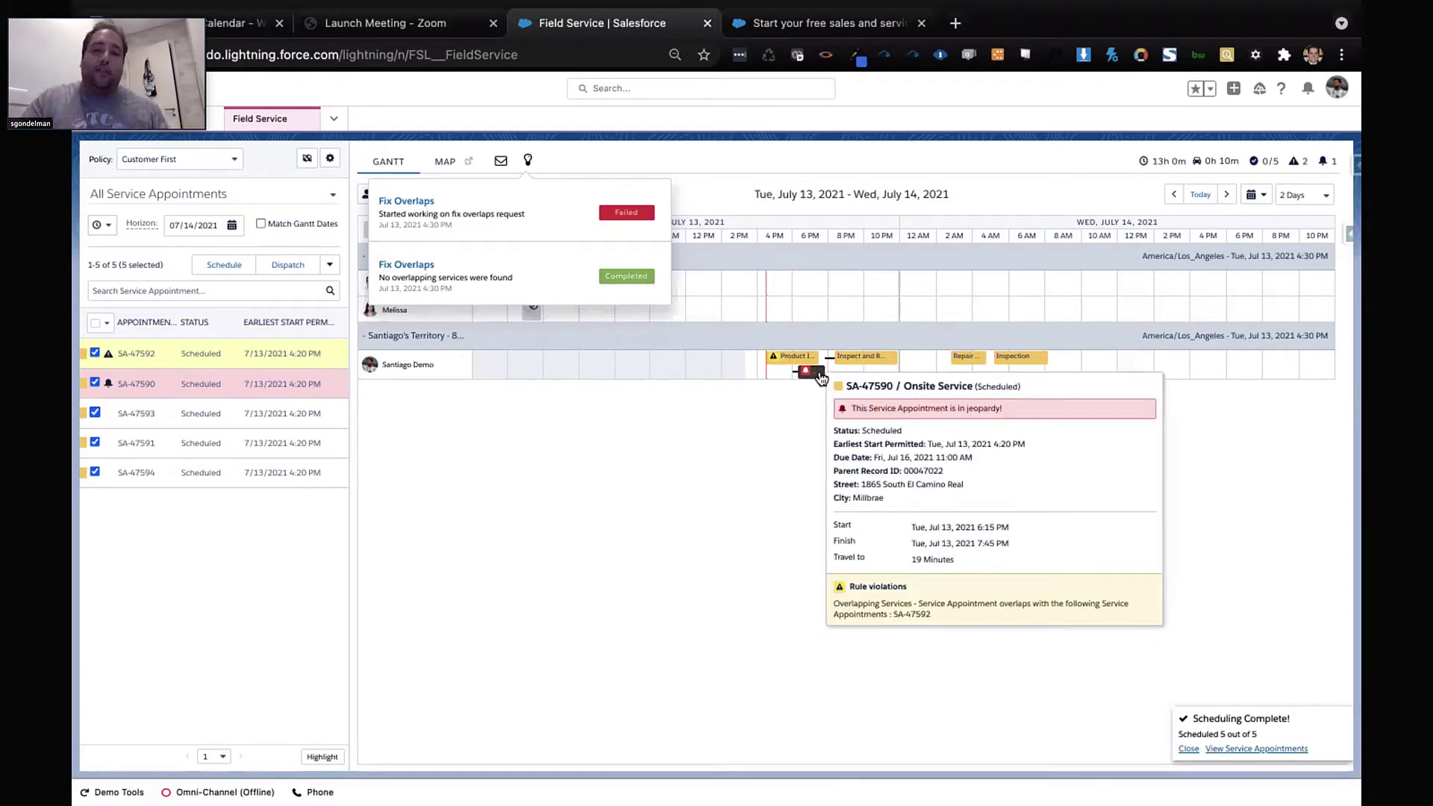
drag(810, 358, 1110, 373)
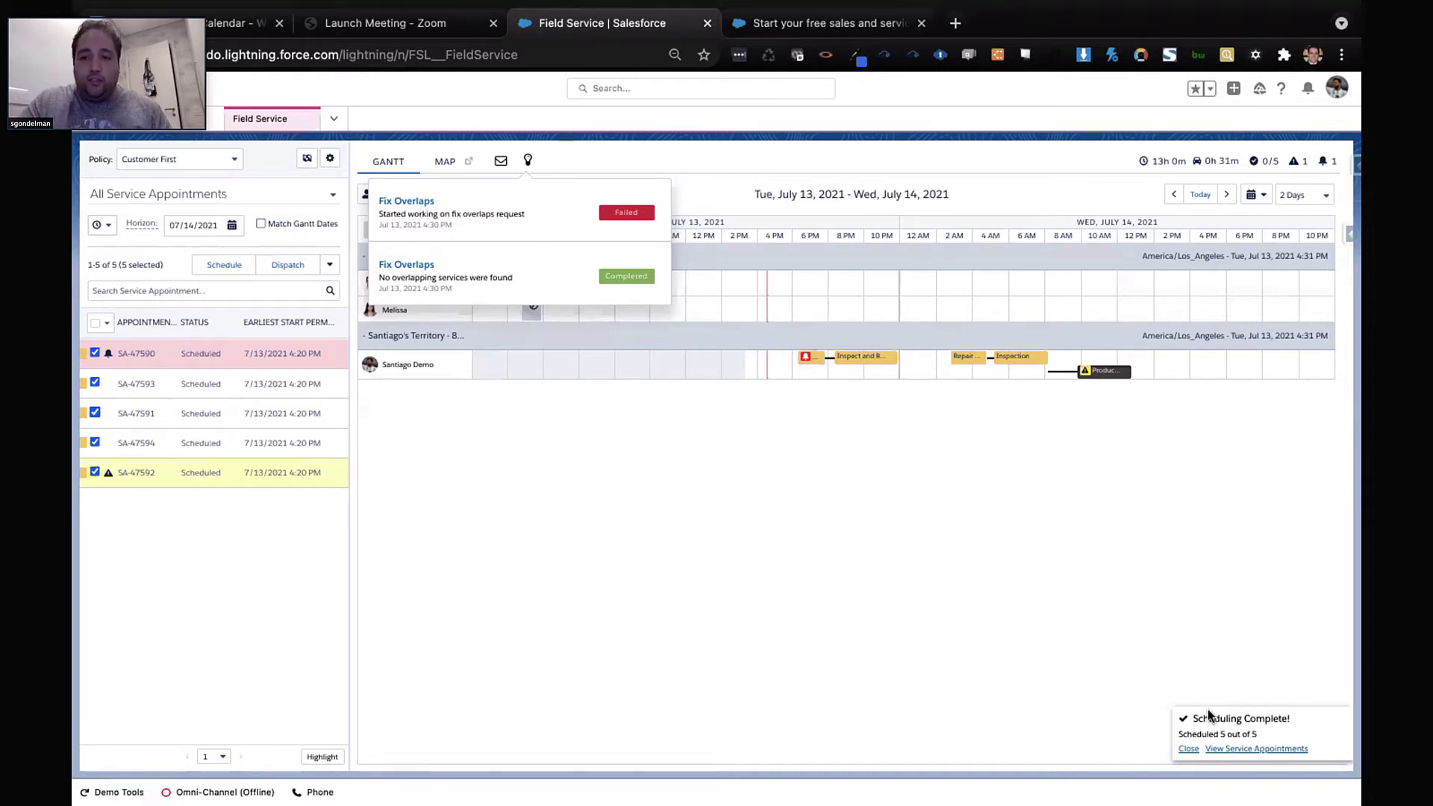
Dismiss the Scheduling Complete notice and jobs list, then select Santiago Demo's first appointment
click(1186, 750)
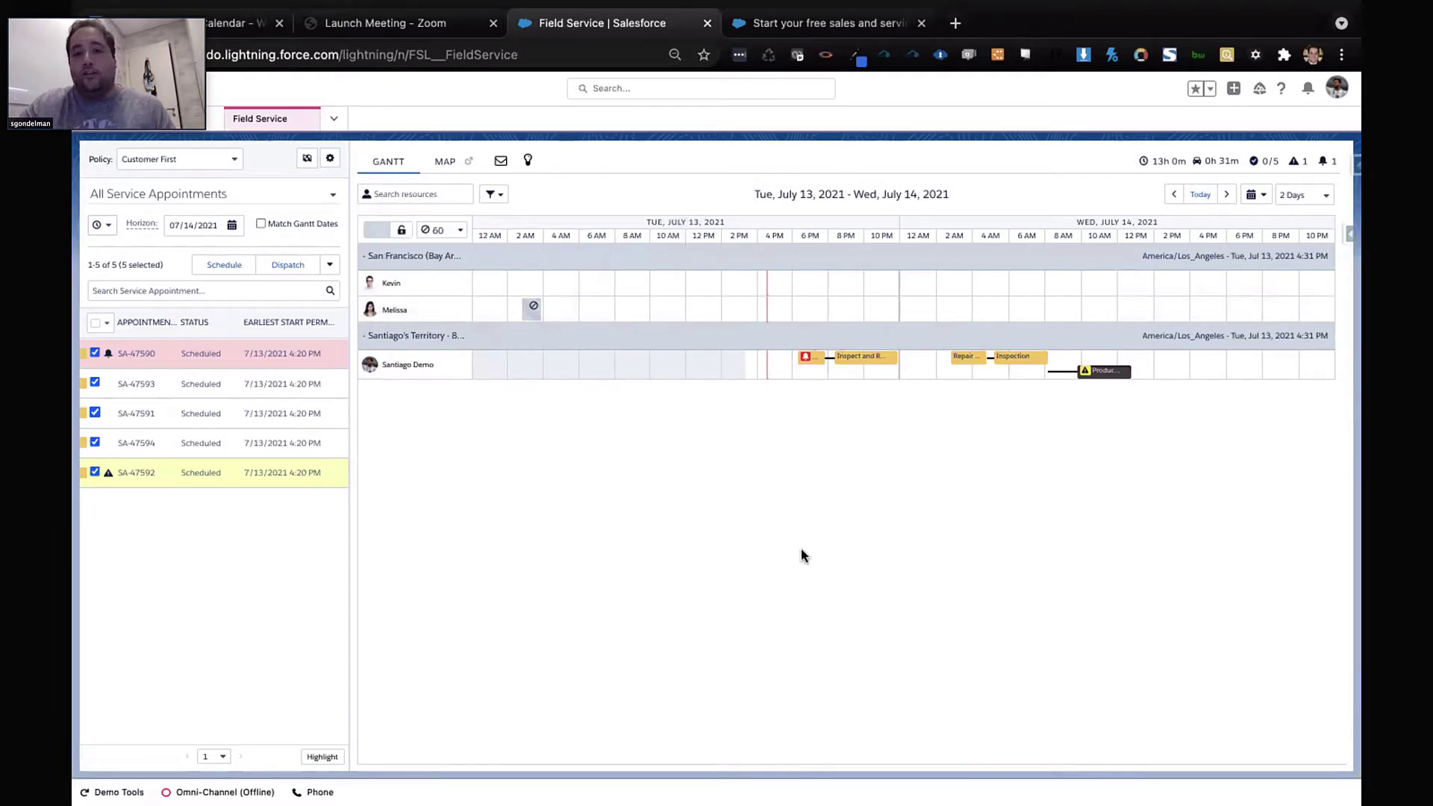
click(805, 359)
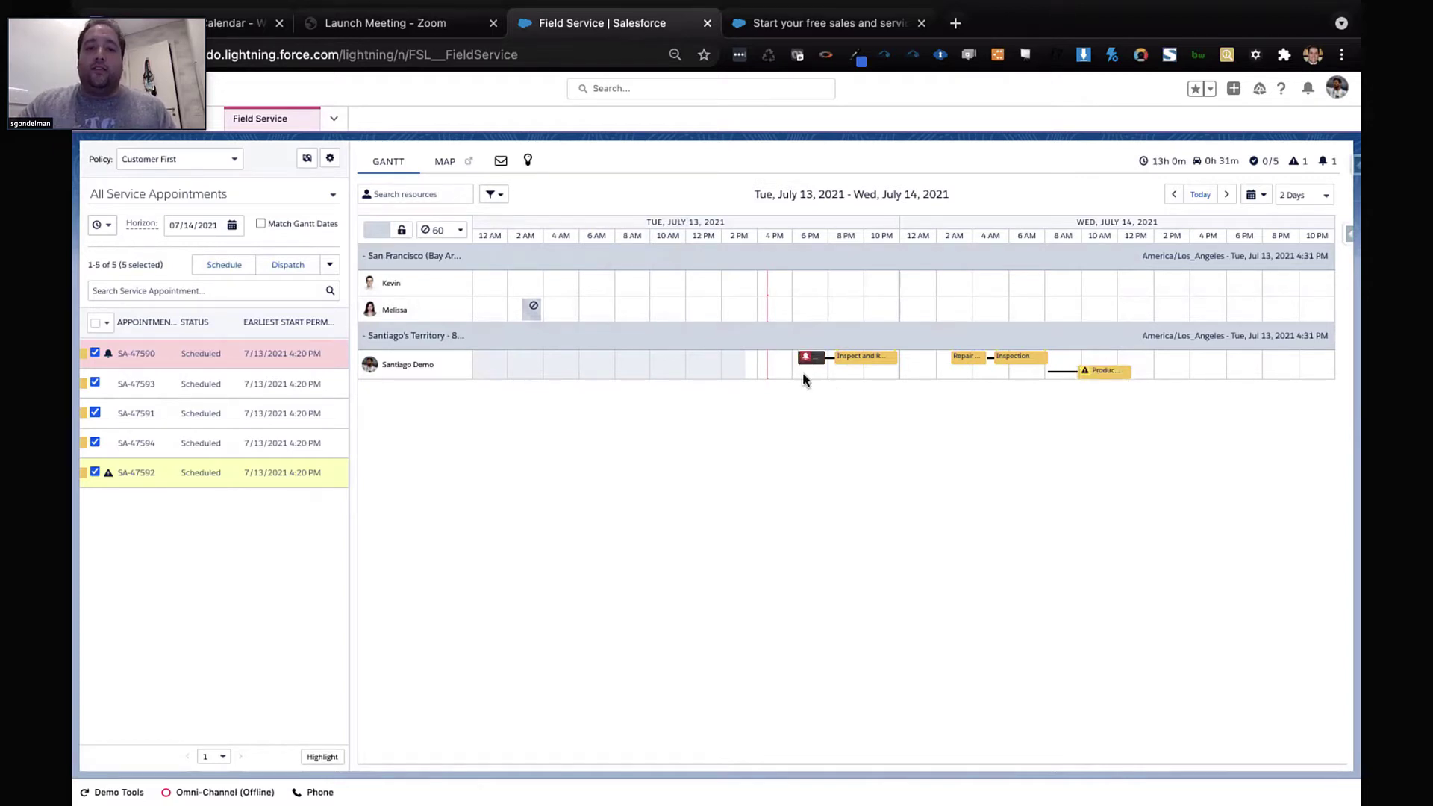
mouse_move(808, 369)
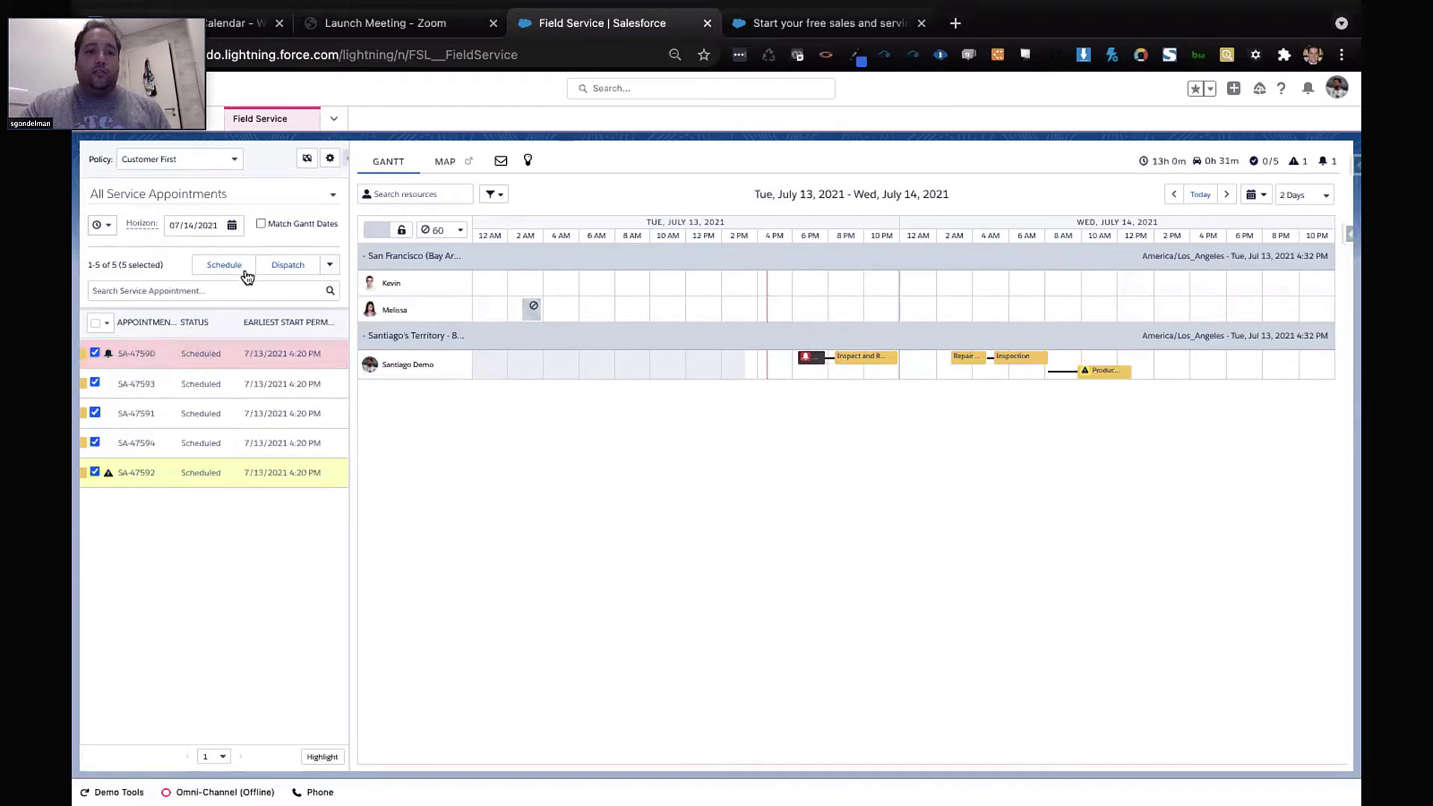
click(329, 265)
Bulk-unschedule all five appointments, then place SA-47590 back on Santiago Demo's Tuesday-evening row
click(298, 313)
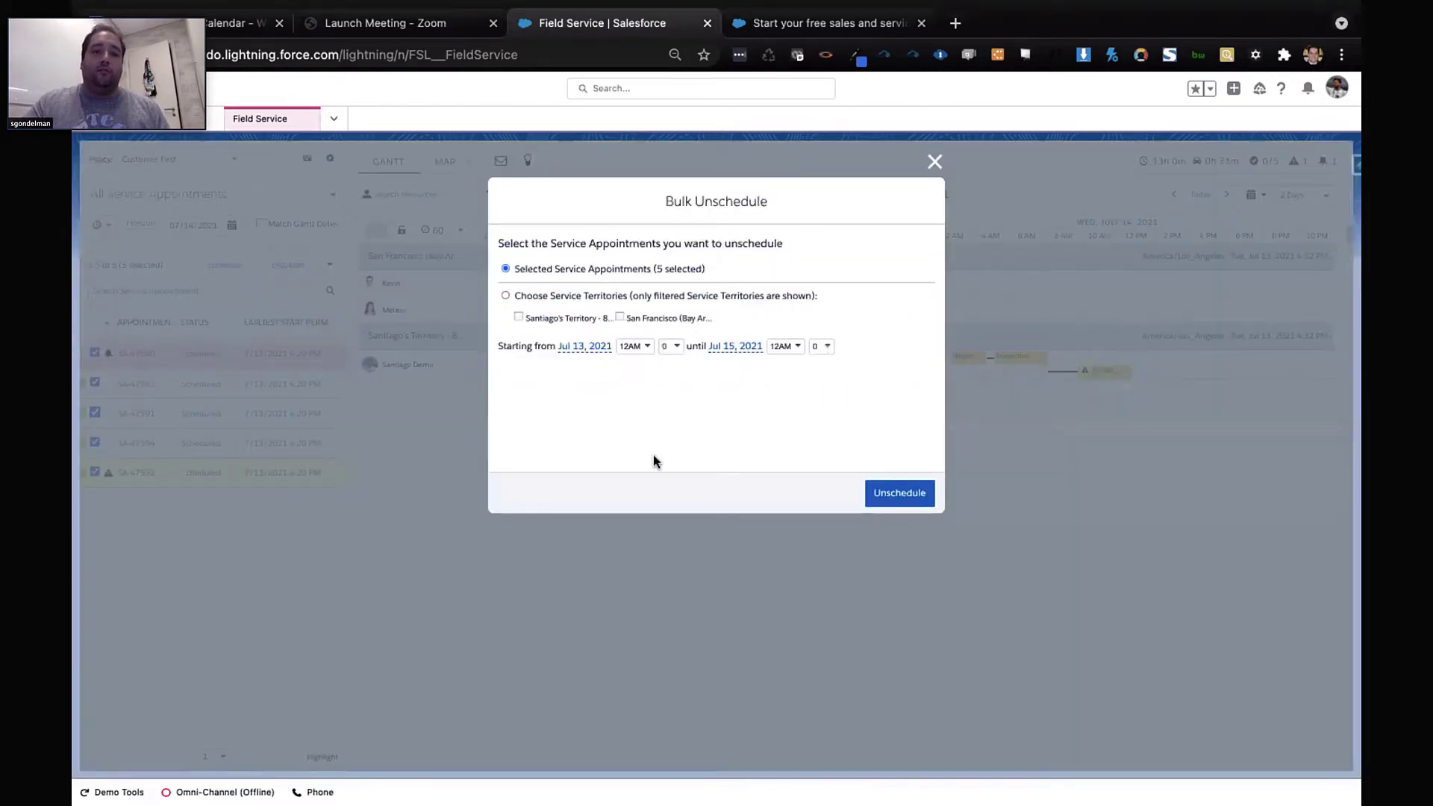
click(899, 493)
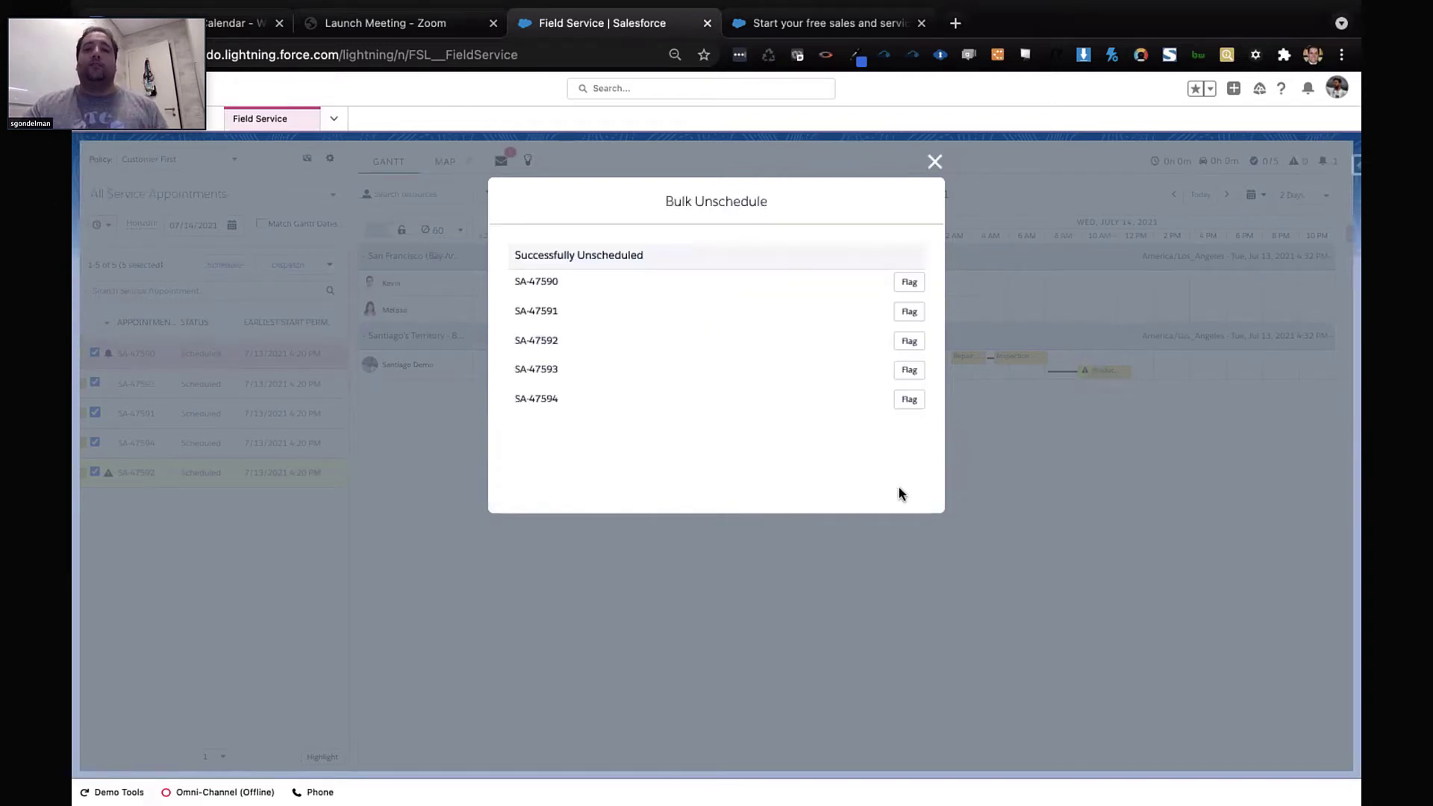
click(933, 161)
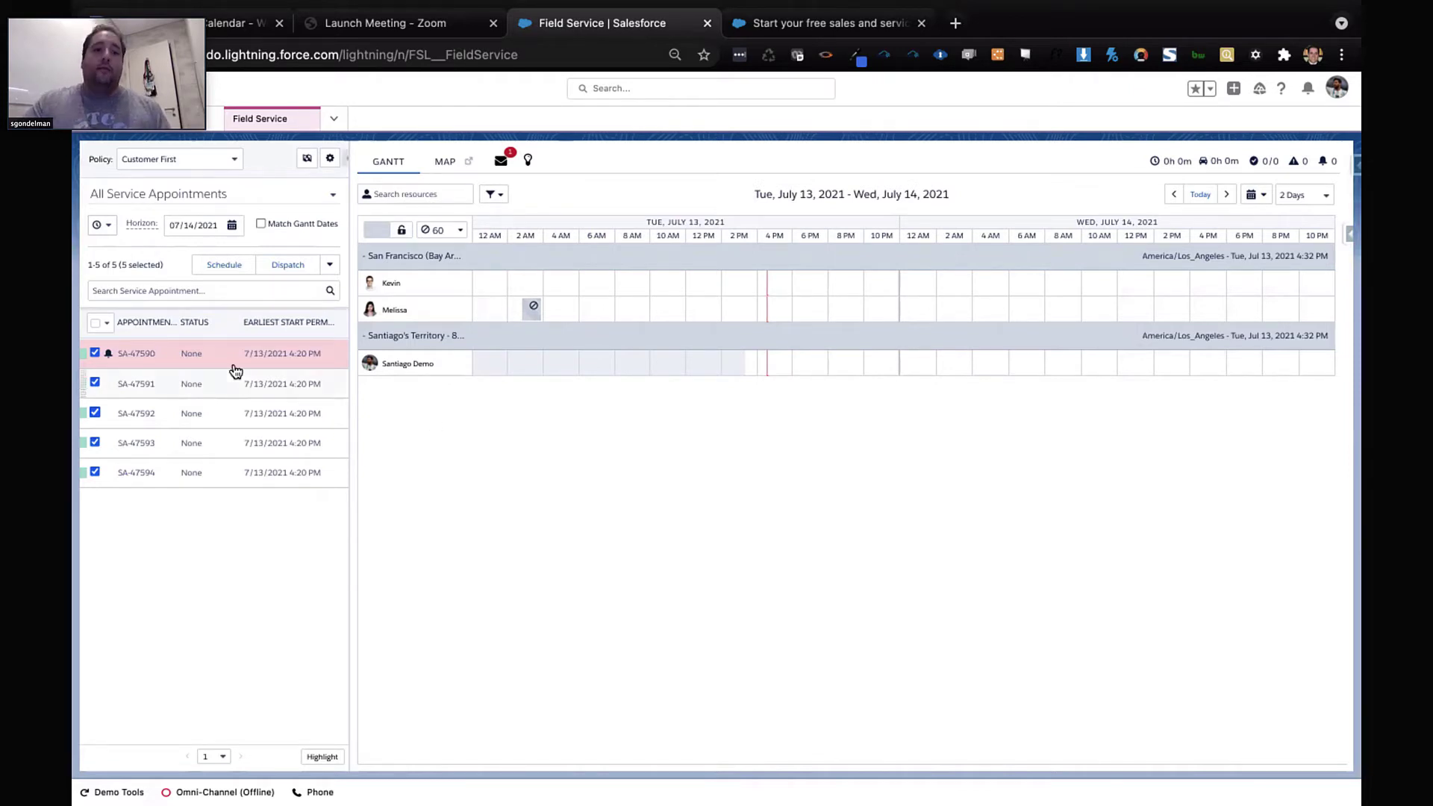
drag(218, 361, 778, 373)
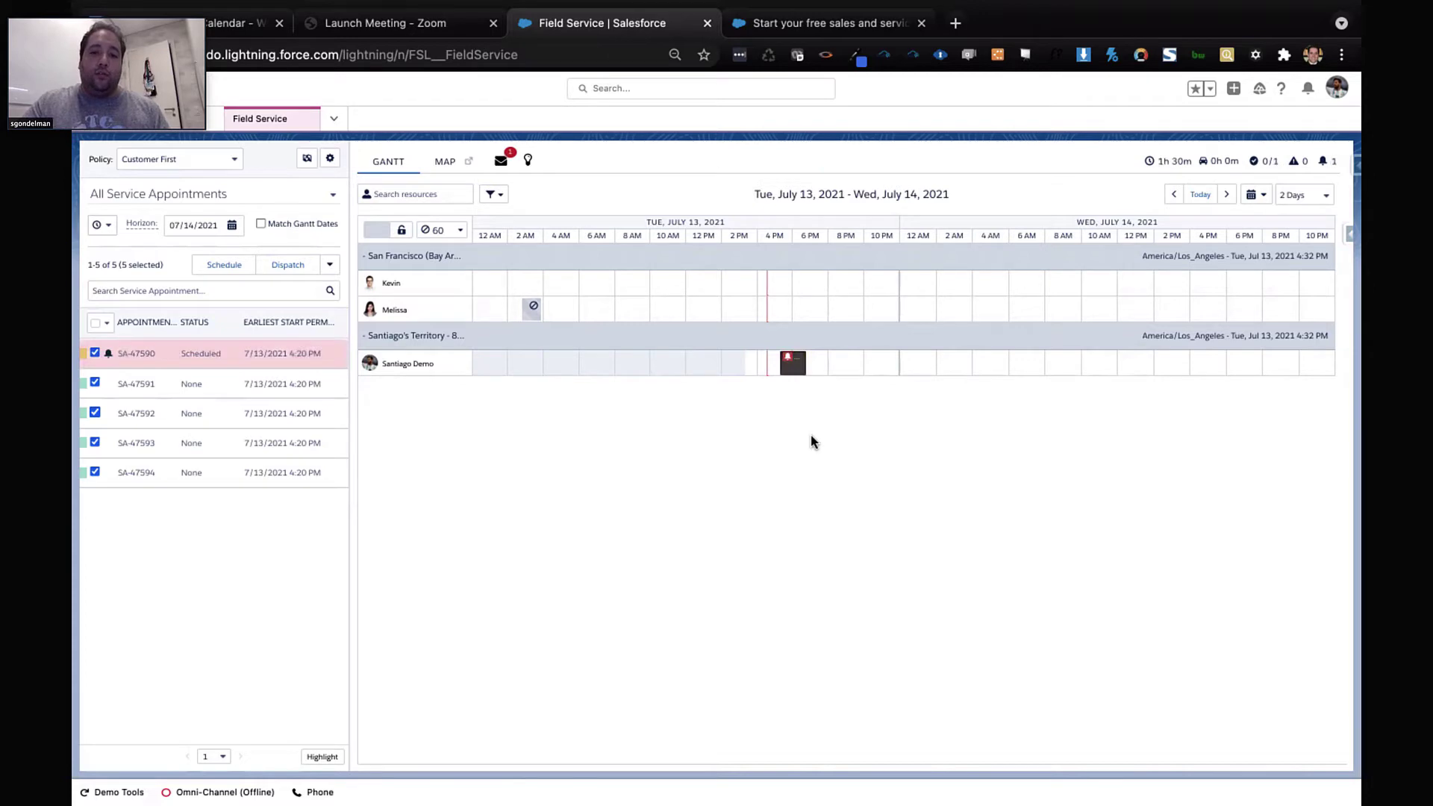
List candidate slots for SA-47591: 3 found, the best at 7:15 PM Tuesday (59/100)
click(238, 385)
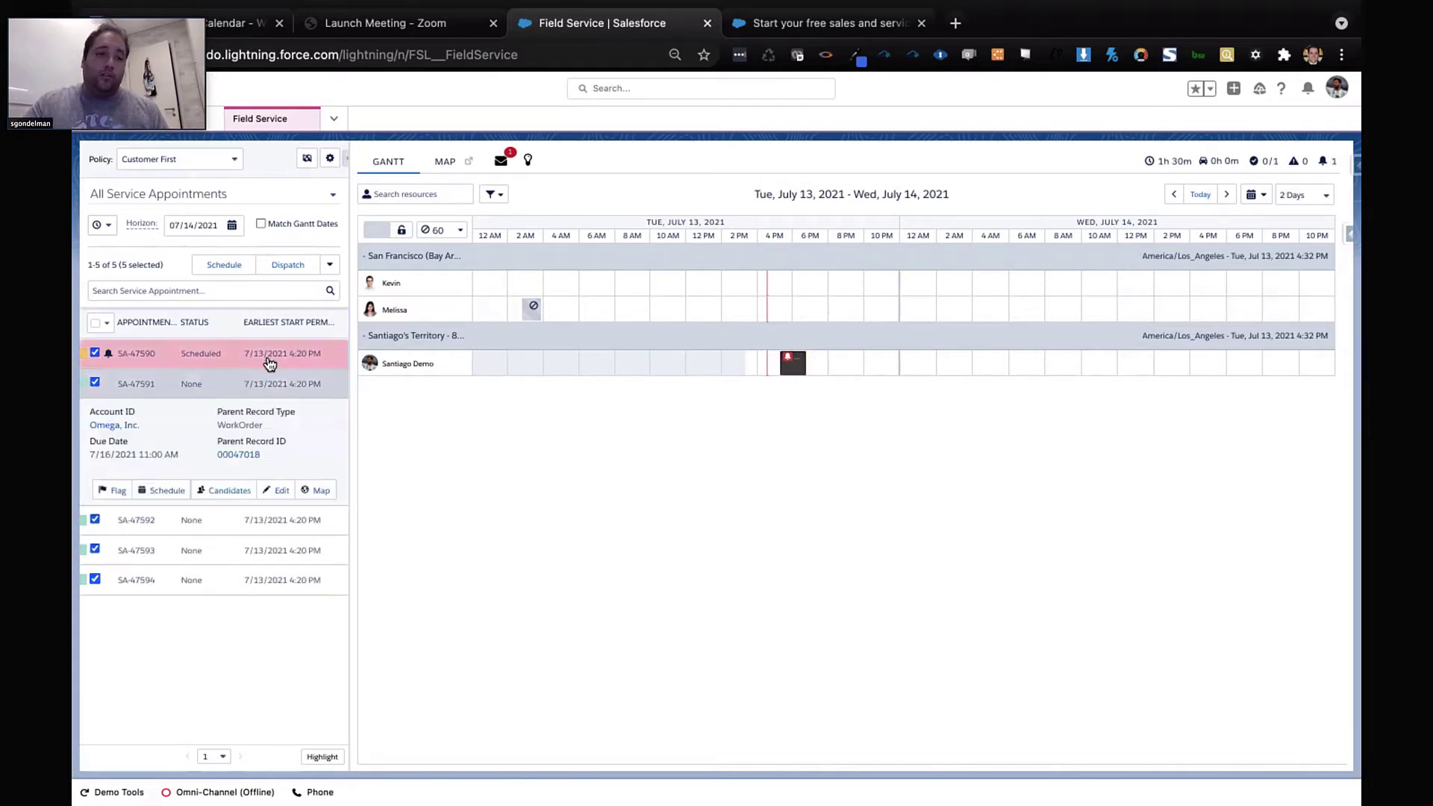
click(233, 491)
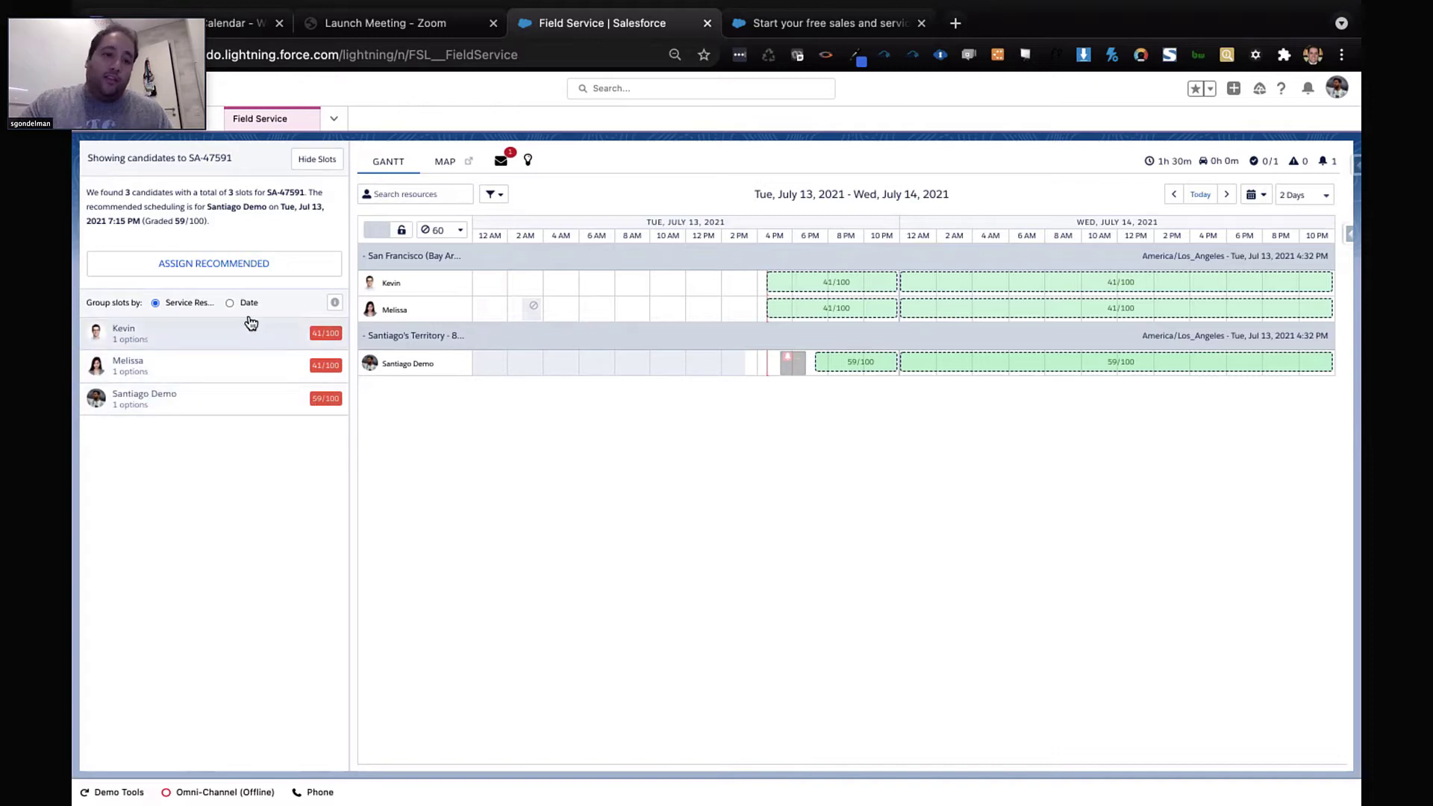
Group SA-47591's candidate slots by date and by service resource, then hide the slots
click(229, 303)
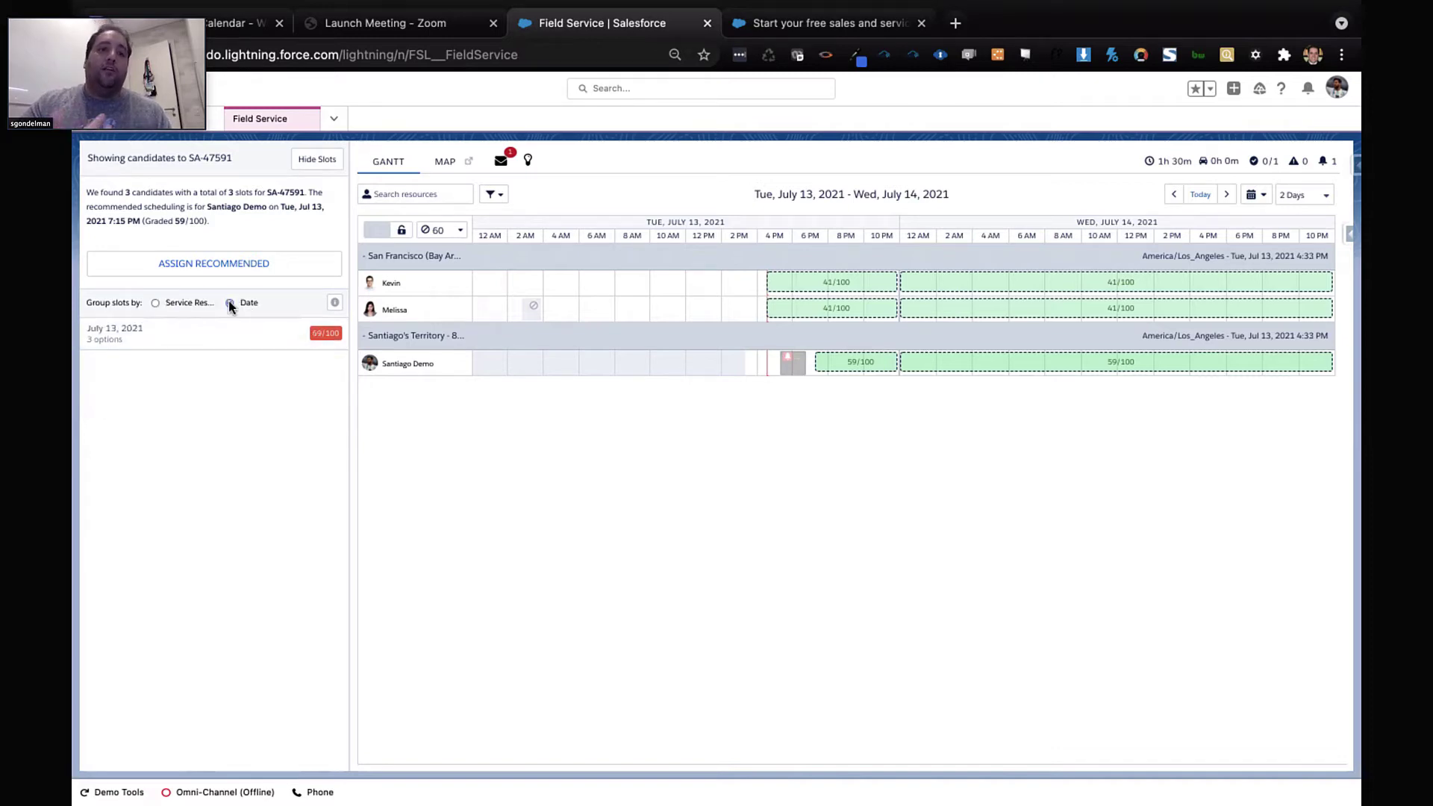
click(171, 306)
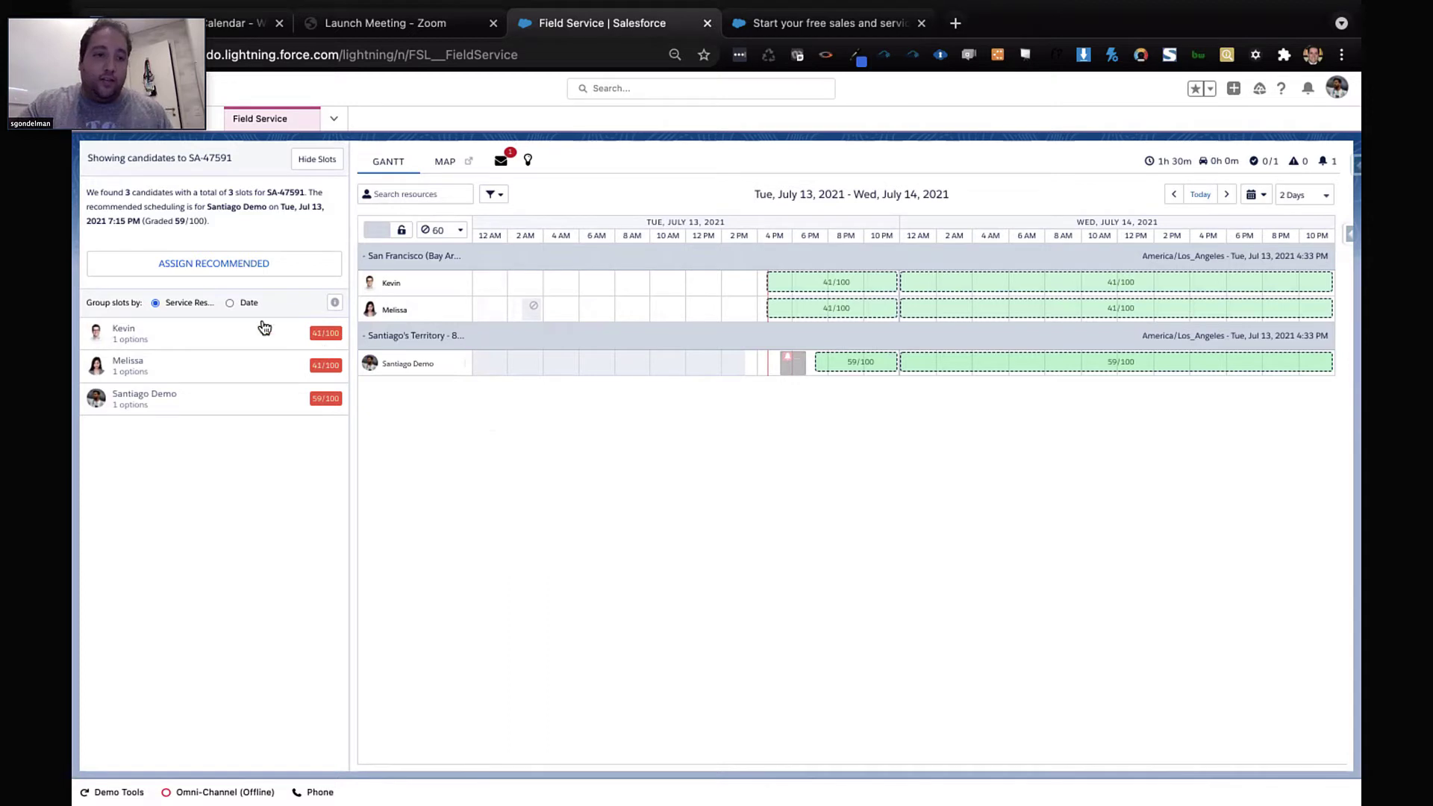
click(305, 171)
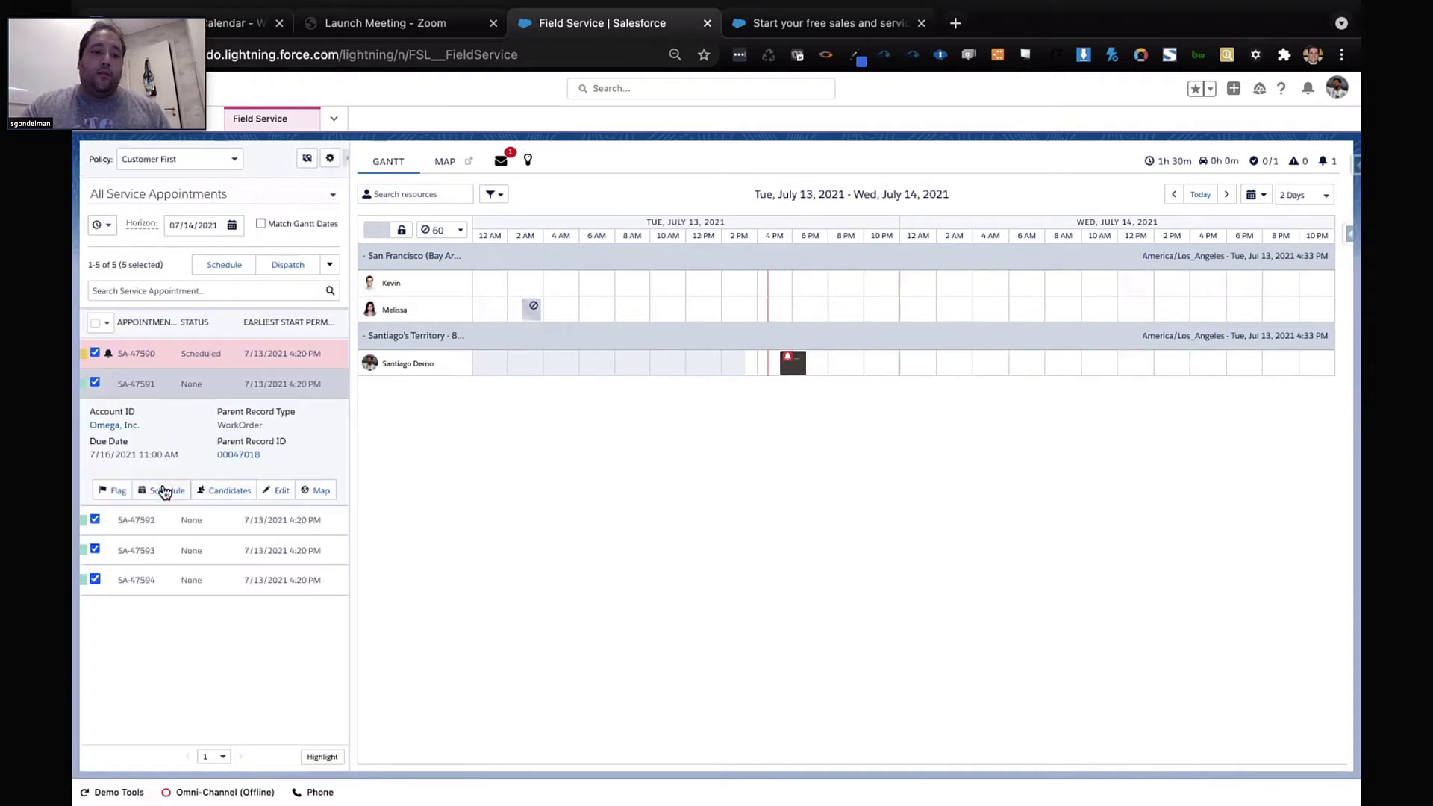
Locate SA-47590 on the Gantt, then show its Millbrae location on the map
click(256, 356)
click(313, 463)
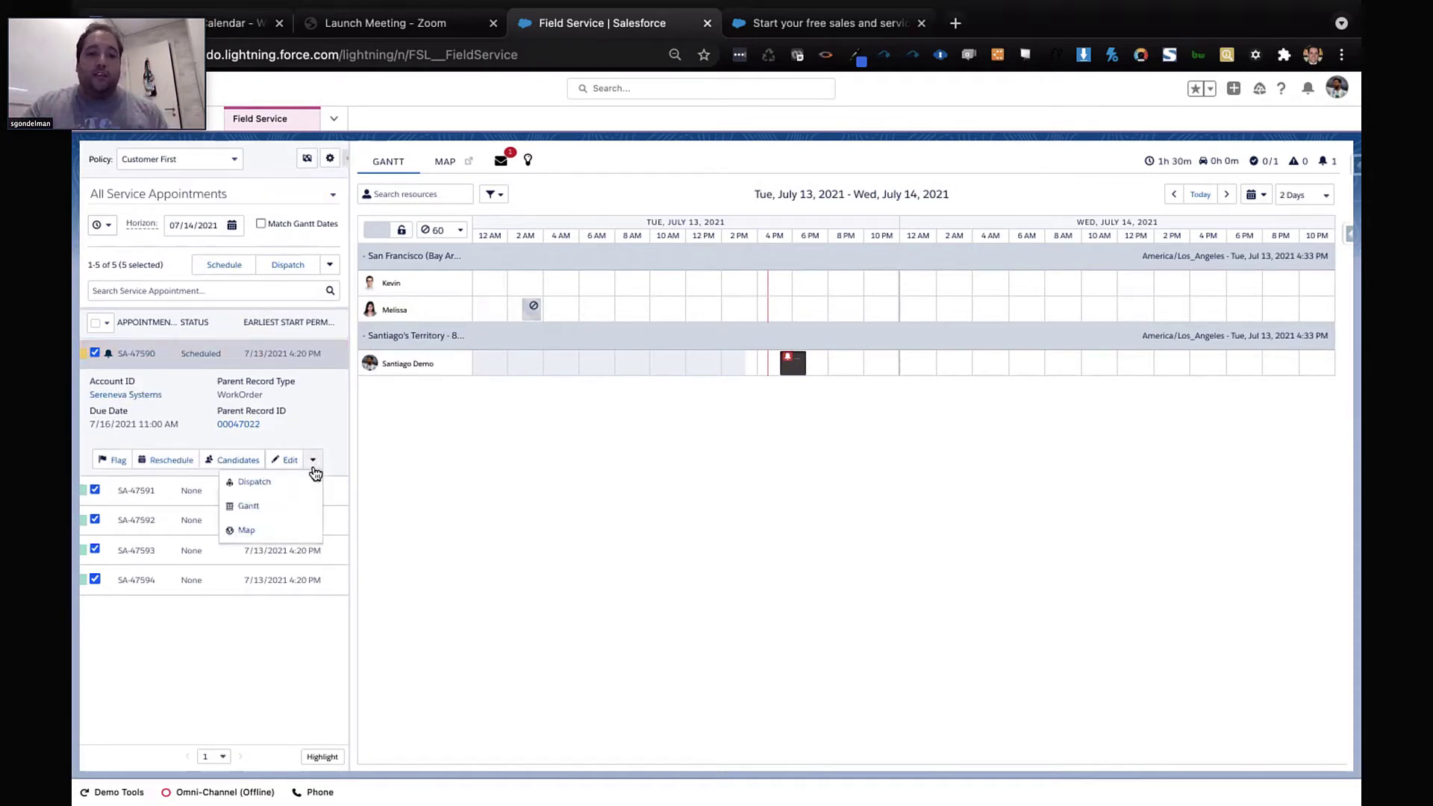
click(254, 510)
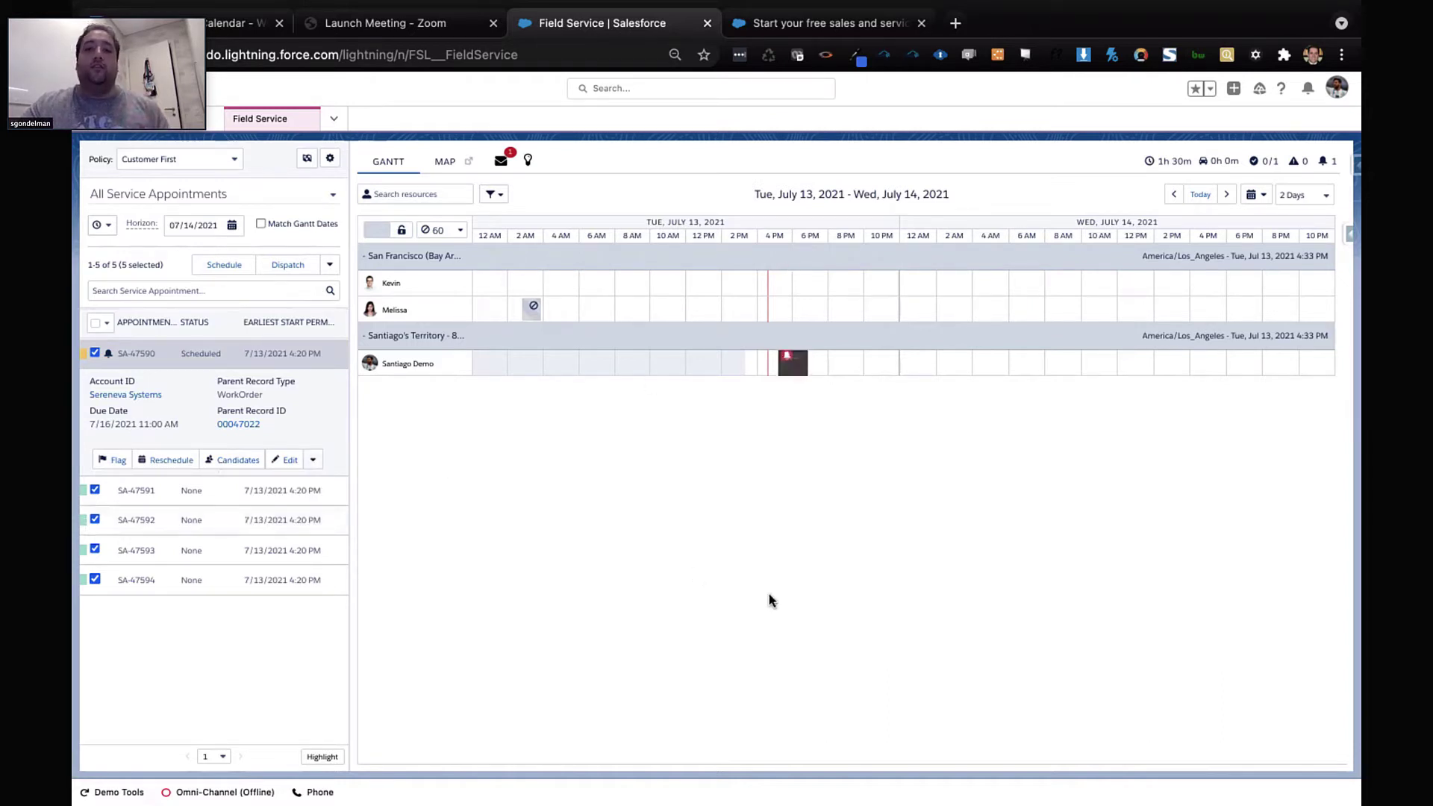
click(314, 458)
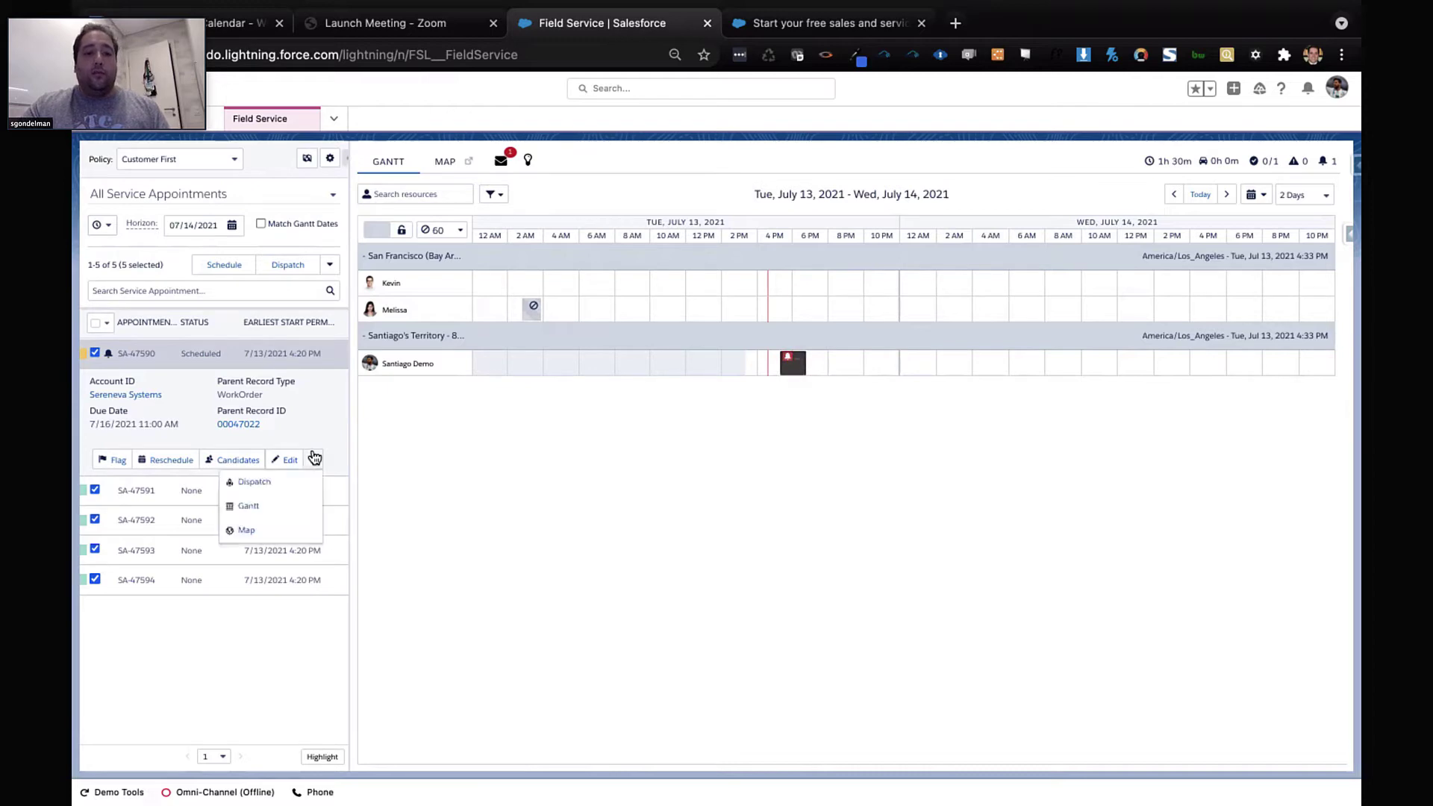
click(258, 528)
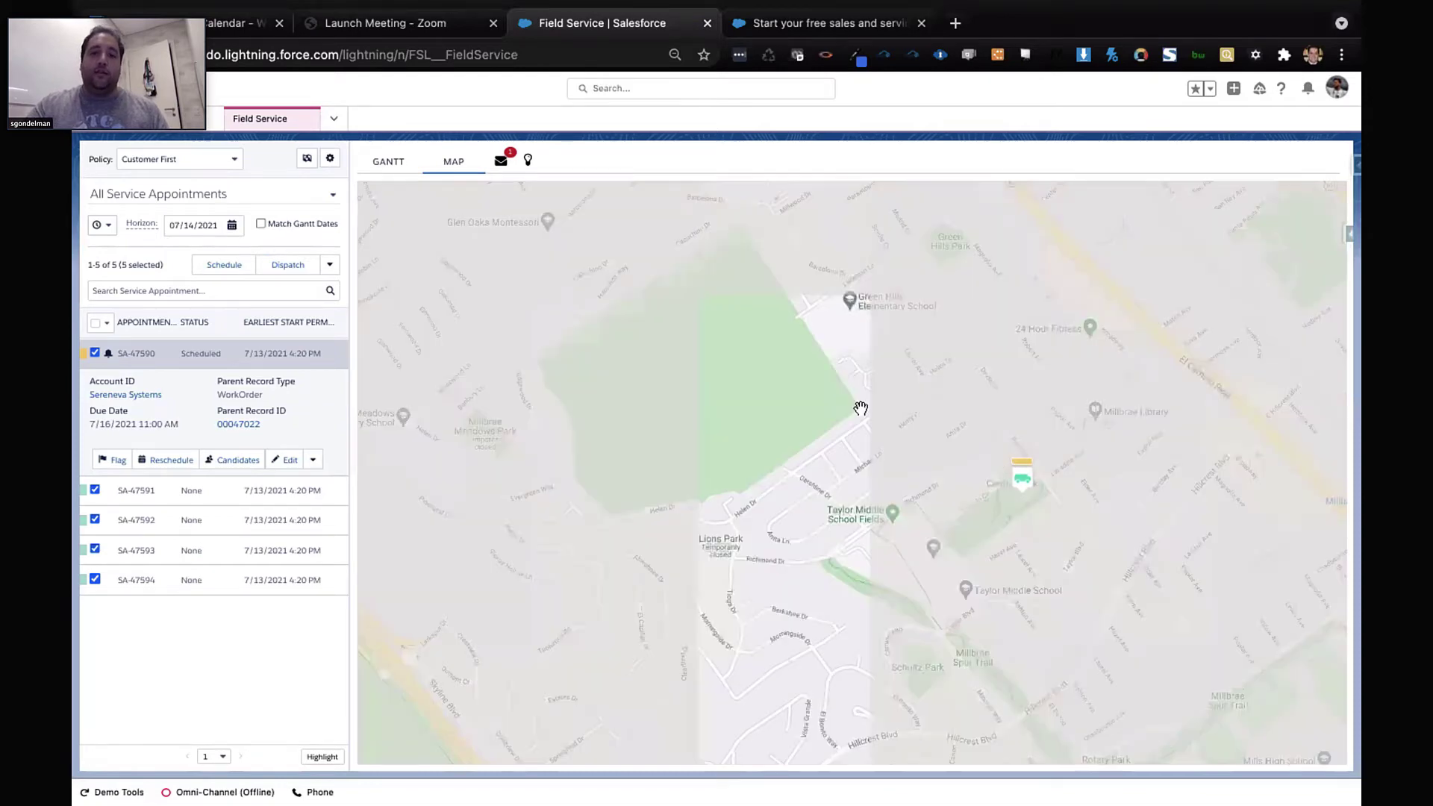
Zoom and pan the map to the wider Bay Area and open the Map Layers options
scroll(1184, 529, down, 3)
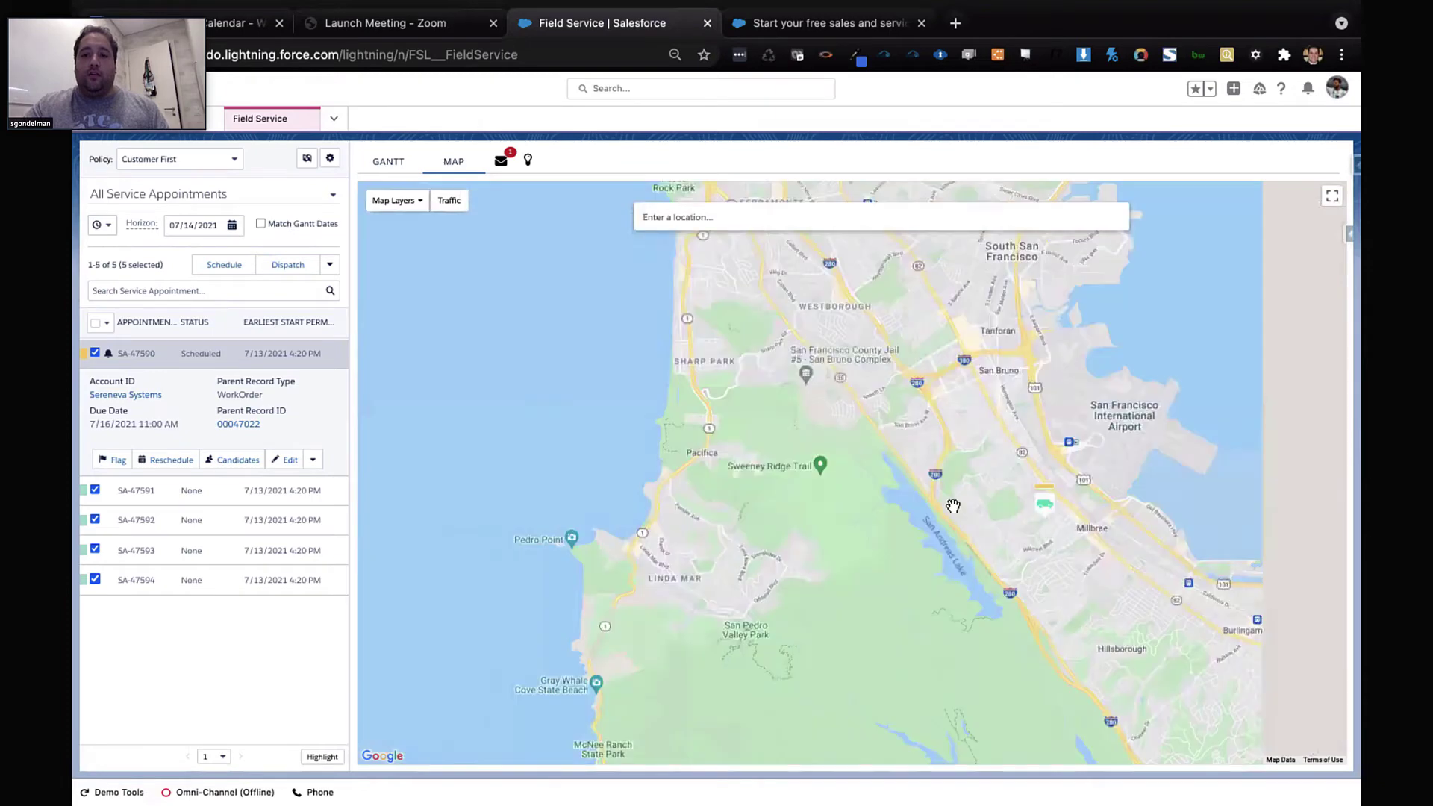
scroll(853, 603, down, 2)
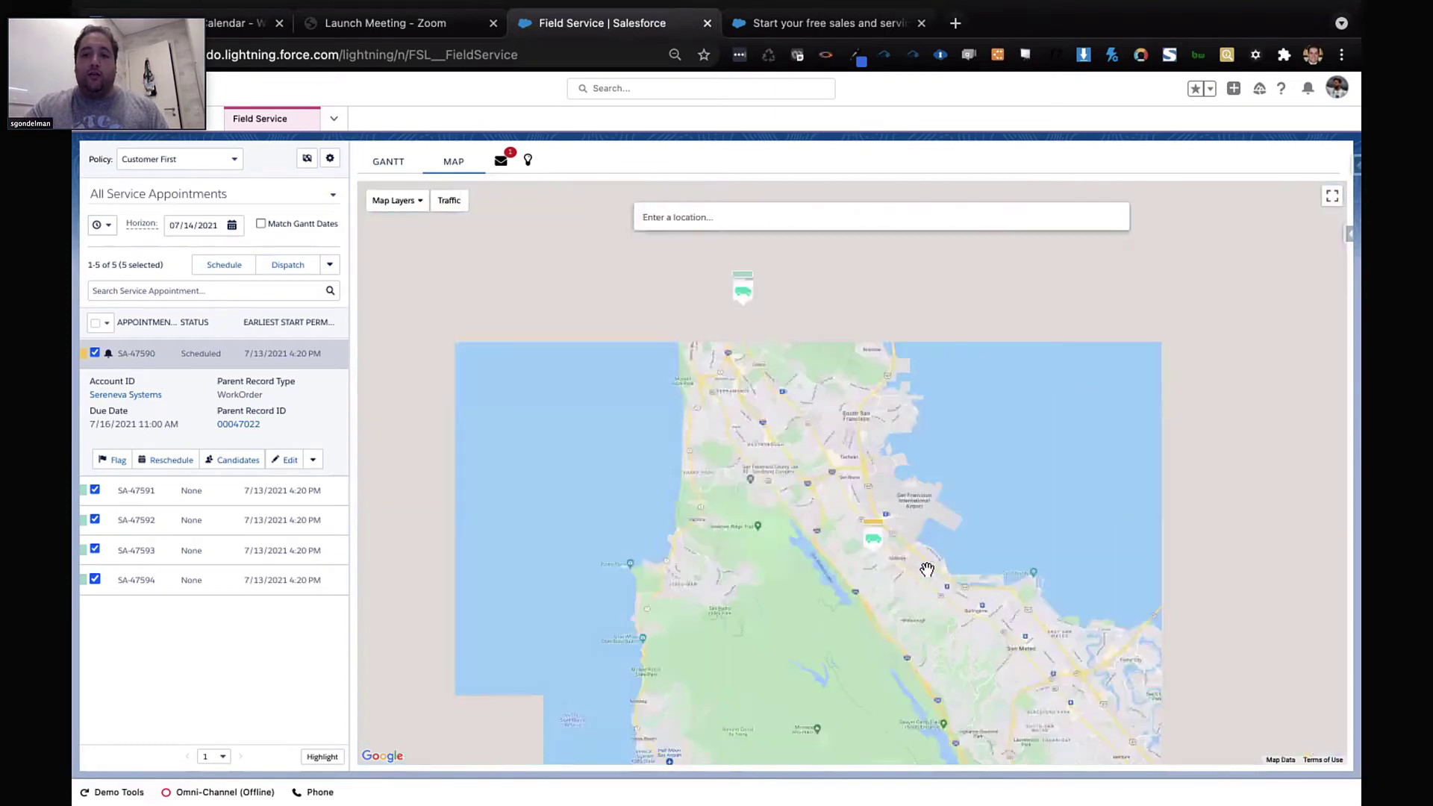
scroll(878, 494, up, 1)
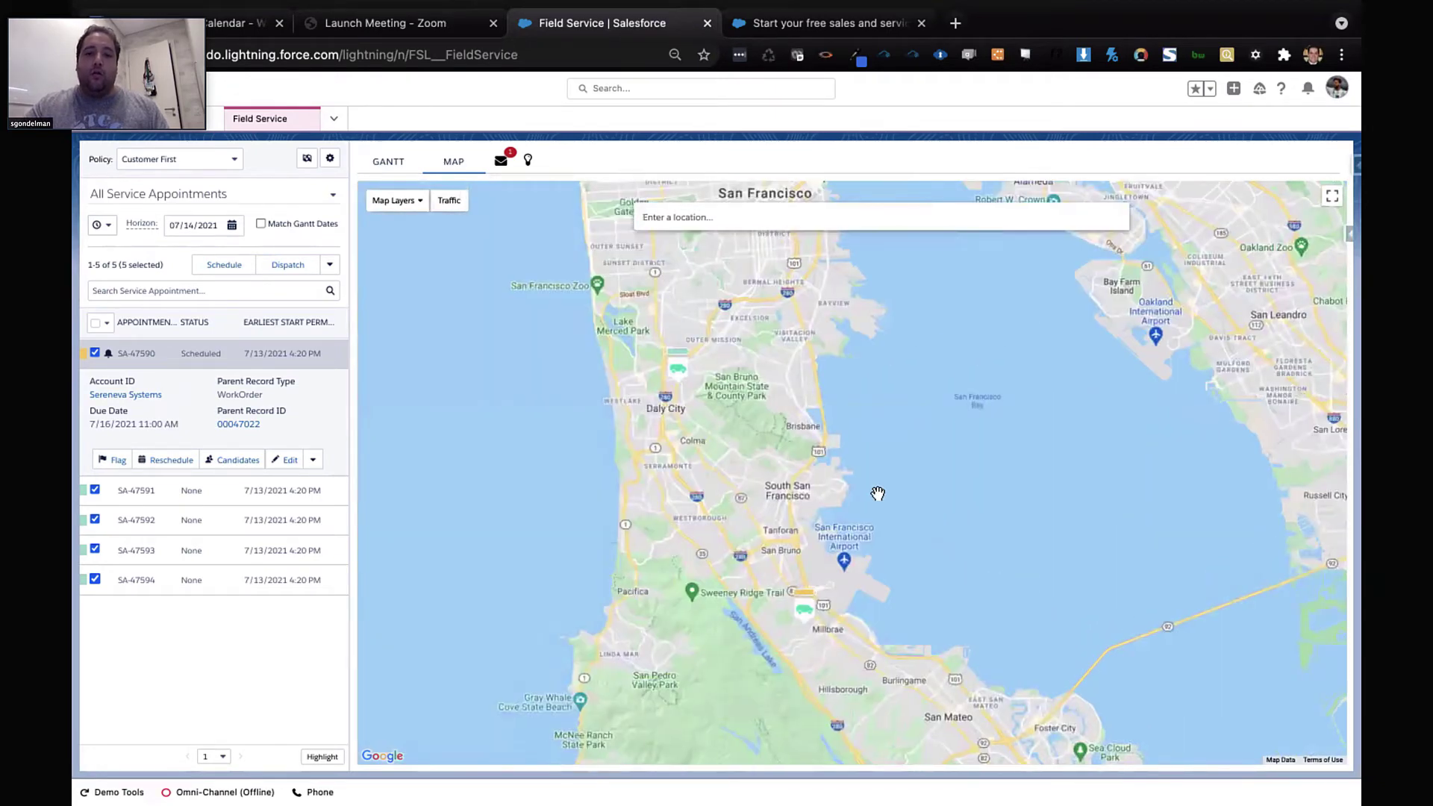
scroll(877, 493, down, 1)
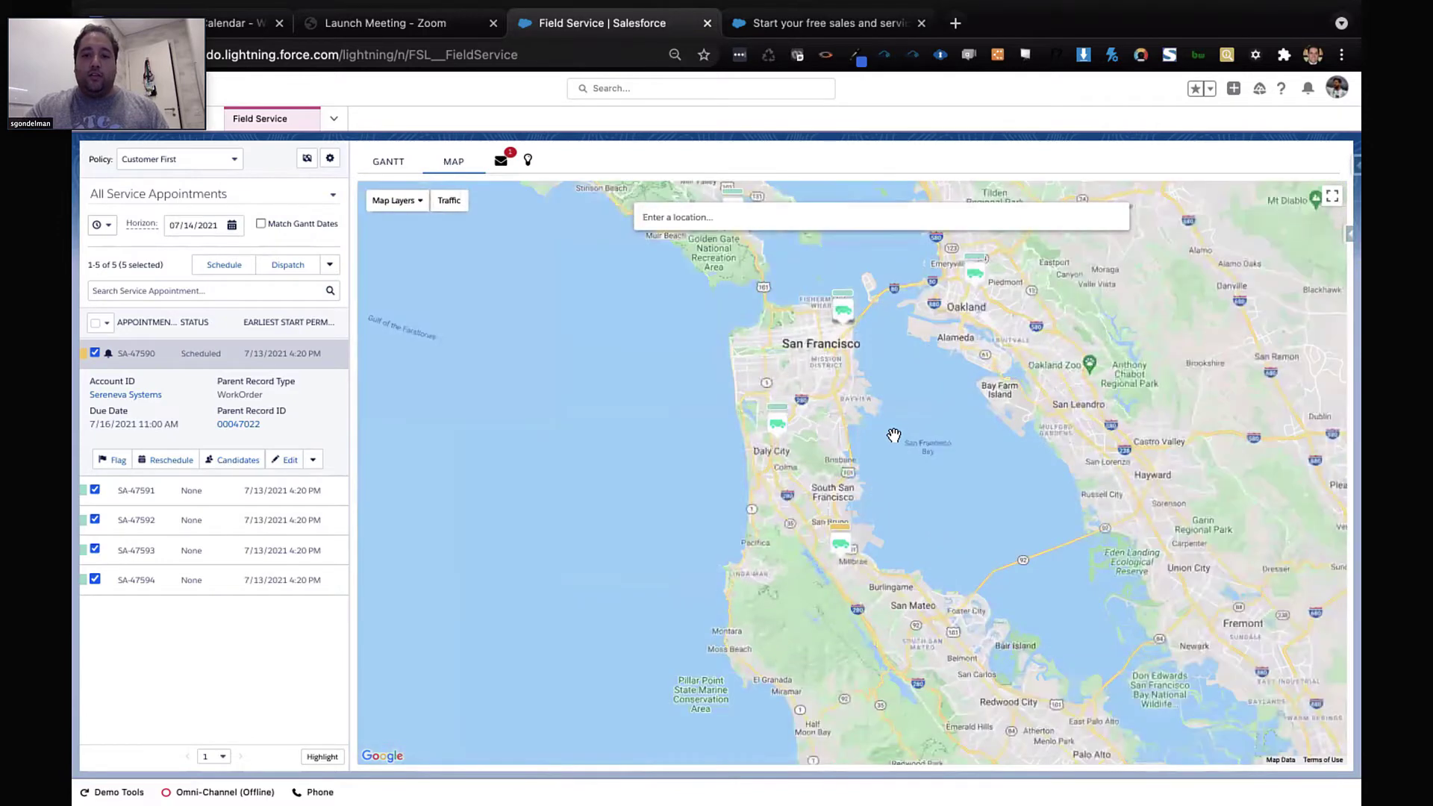
drag(861, 512, 810, 509)
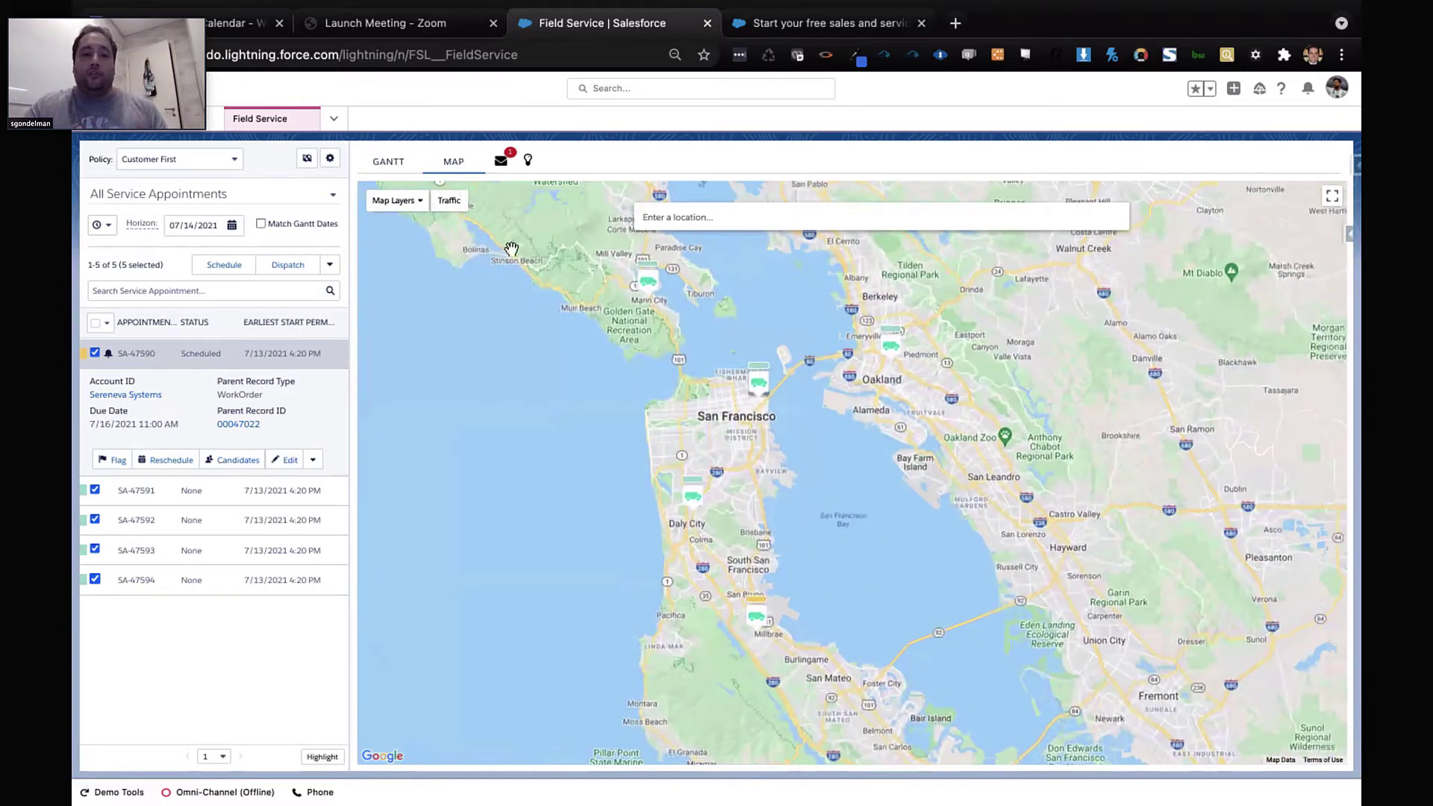
click(409, 206)
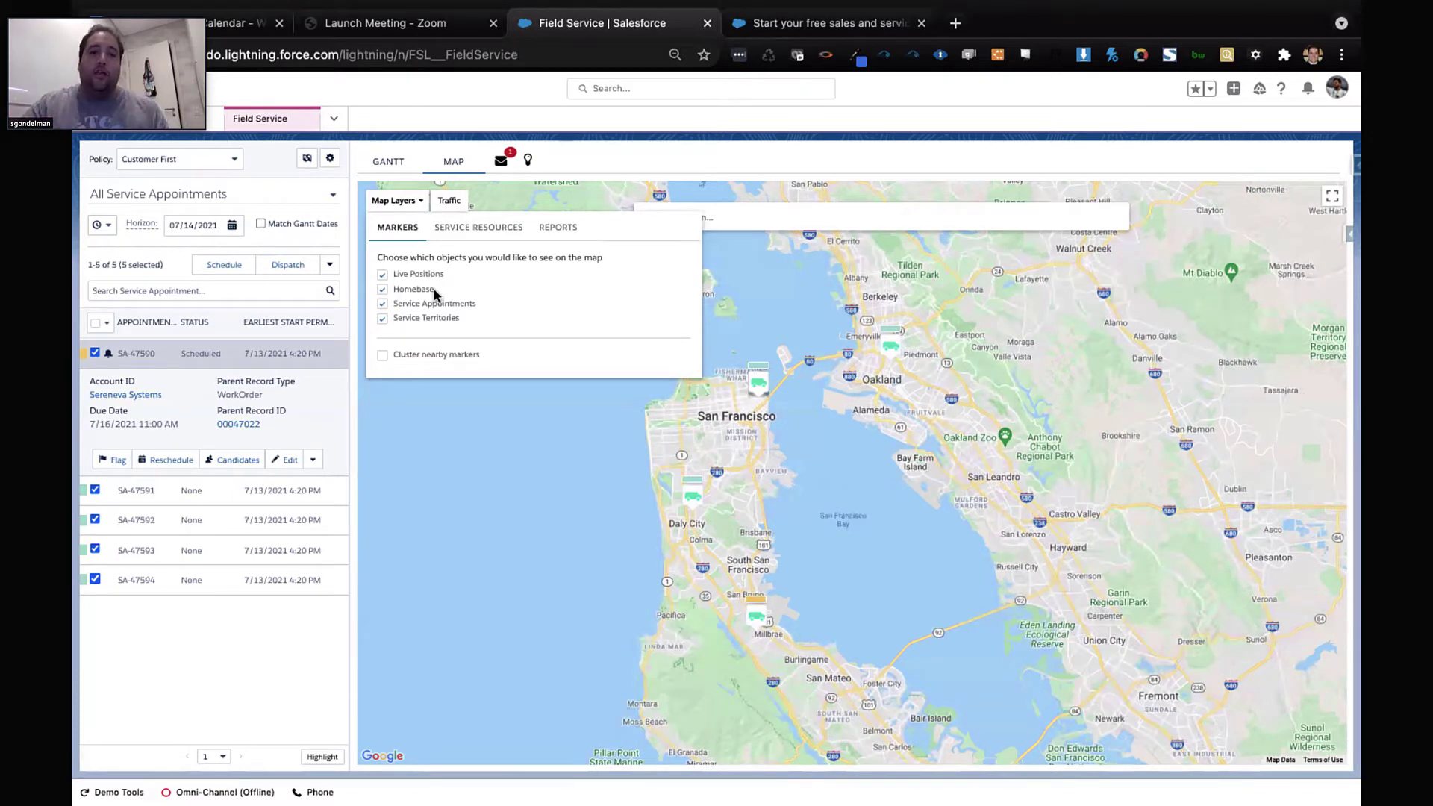
Enable 'Cluster nearby markers', recentre on San Francisco, and browse the Reports list before returning to Markers
click(382, 354)
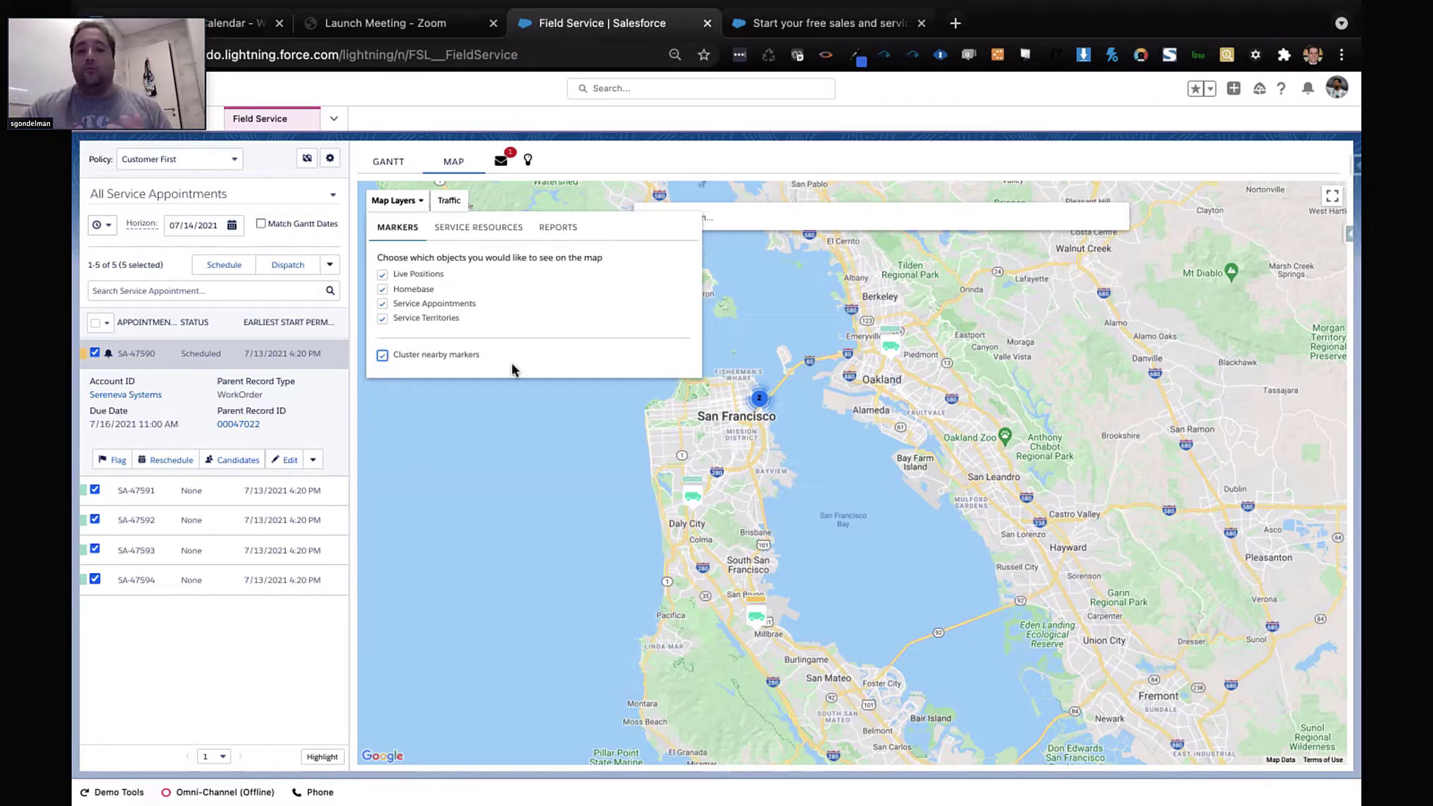
drag(724, 312, 751, 387)
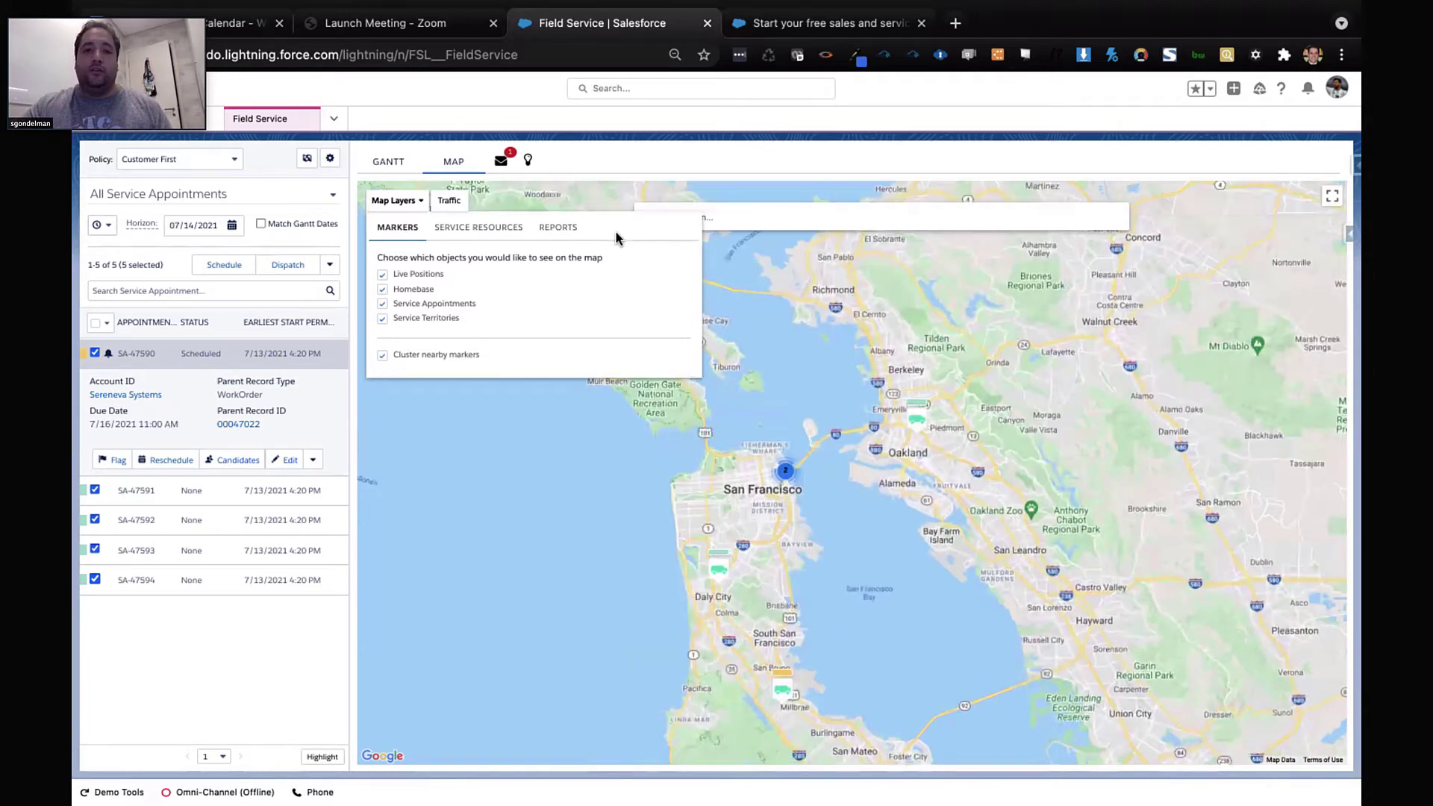
click(558, 229)
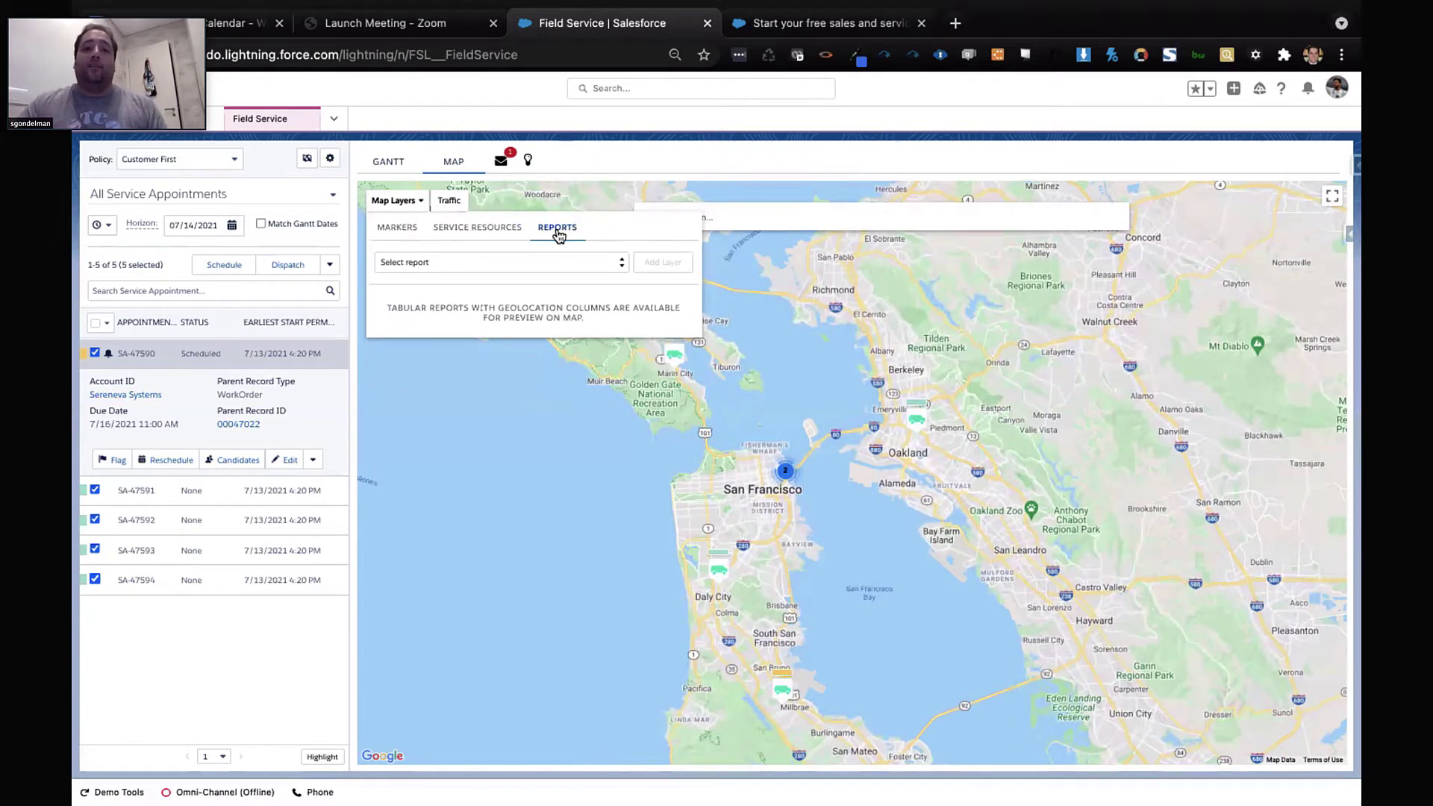
click(545, 260)
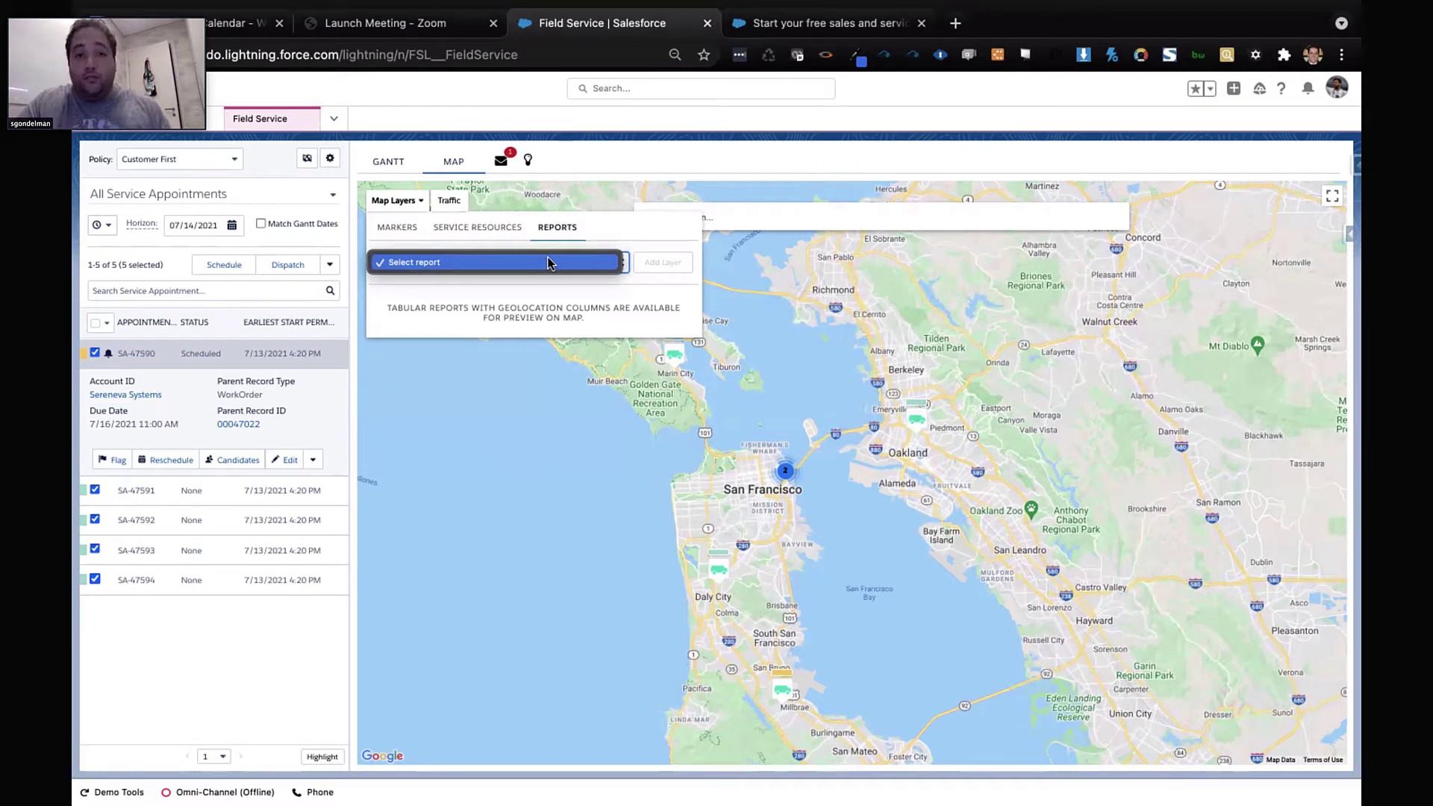
click(634, 248)
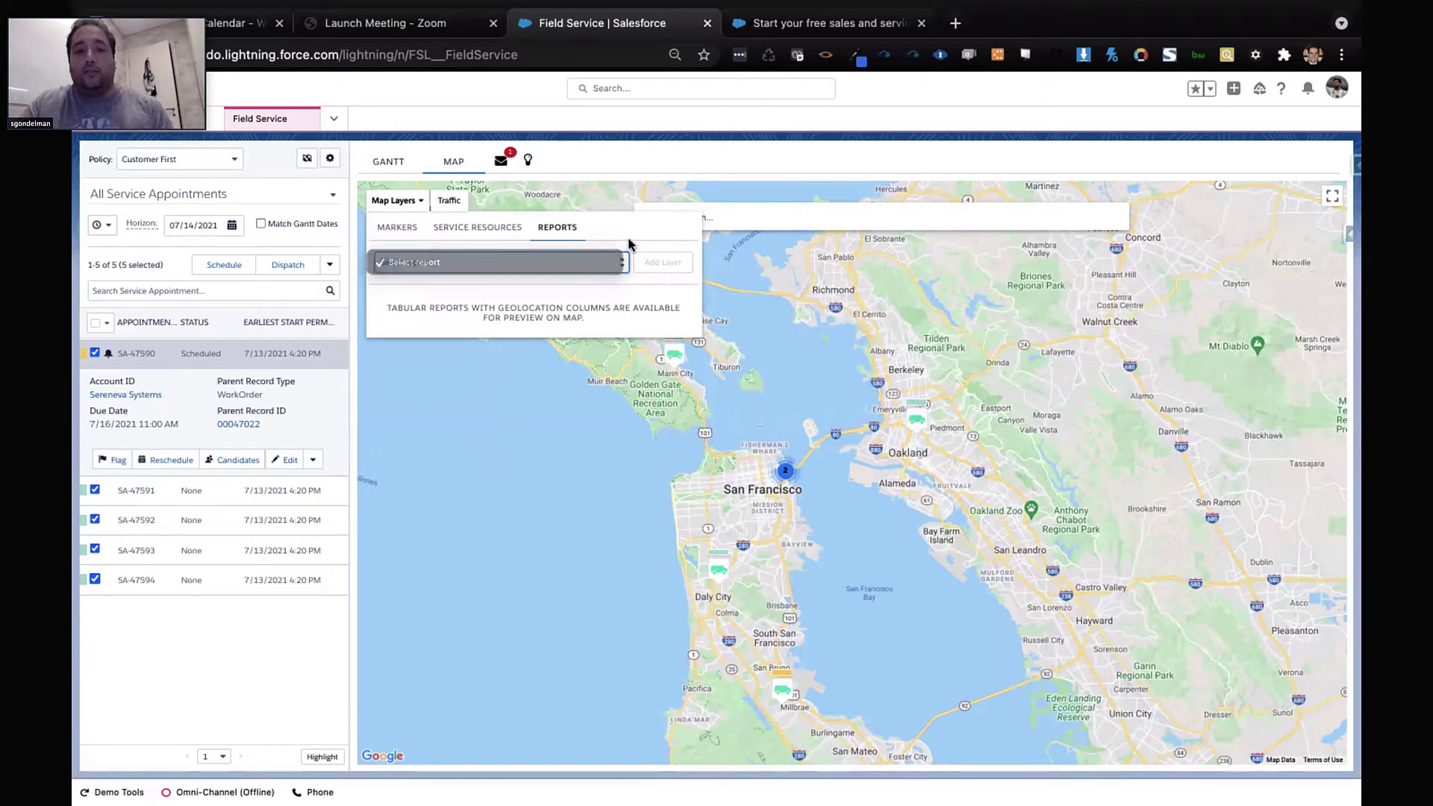
click(408, 231)
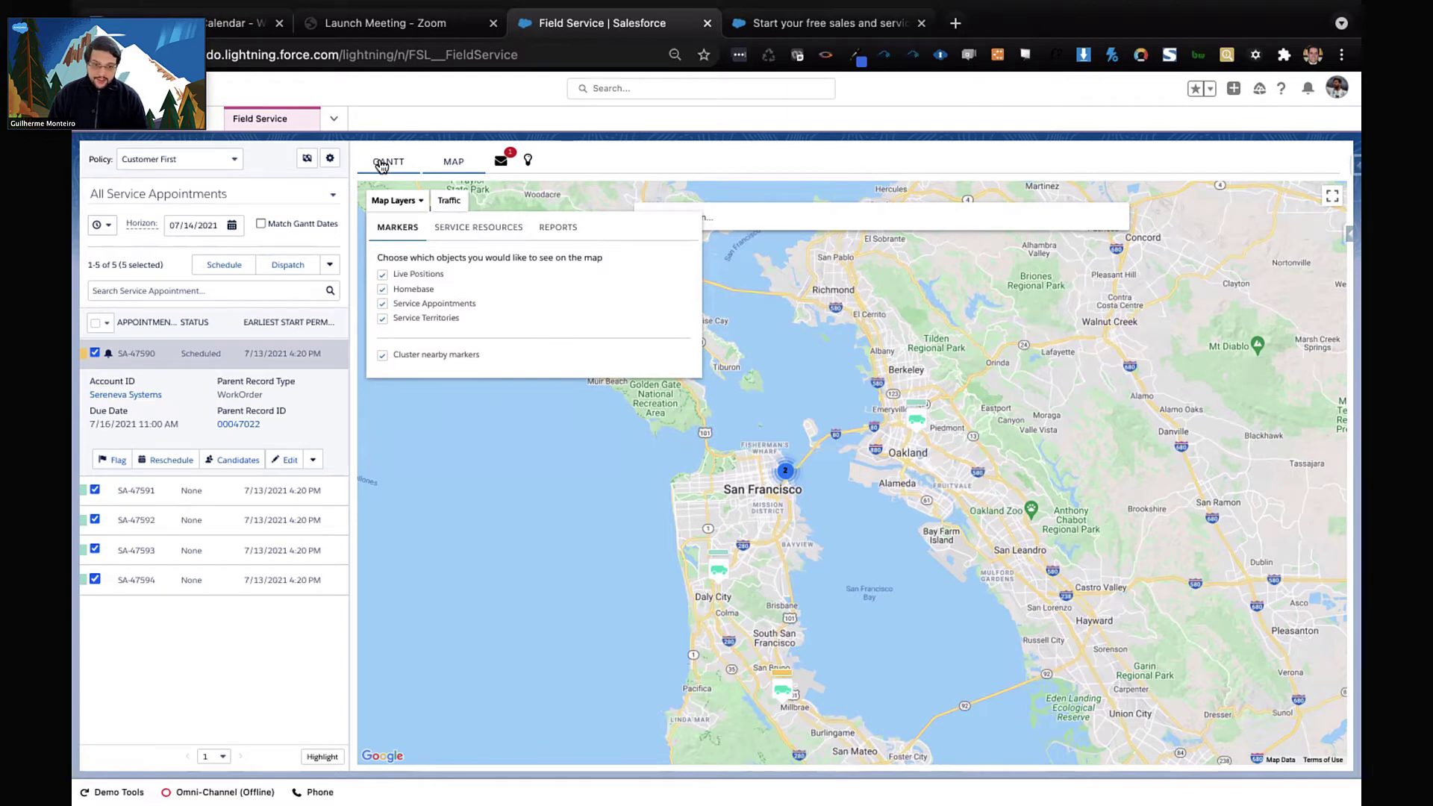
Return to the Gantt, flag SA-47591, and open the demo technician's resource details
click(382, 163)
click(325, 493)
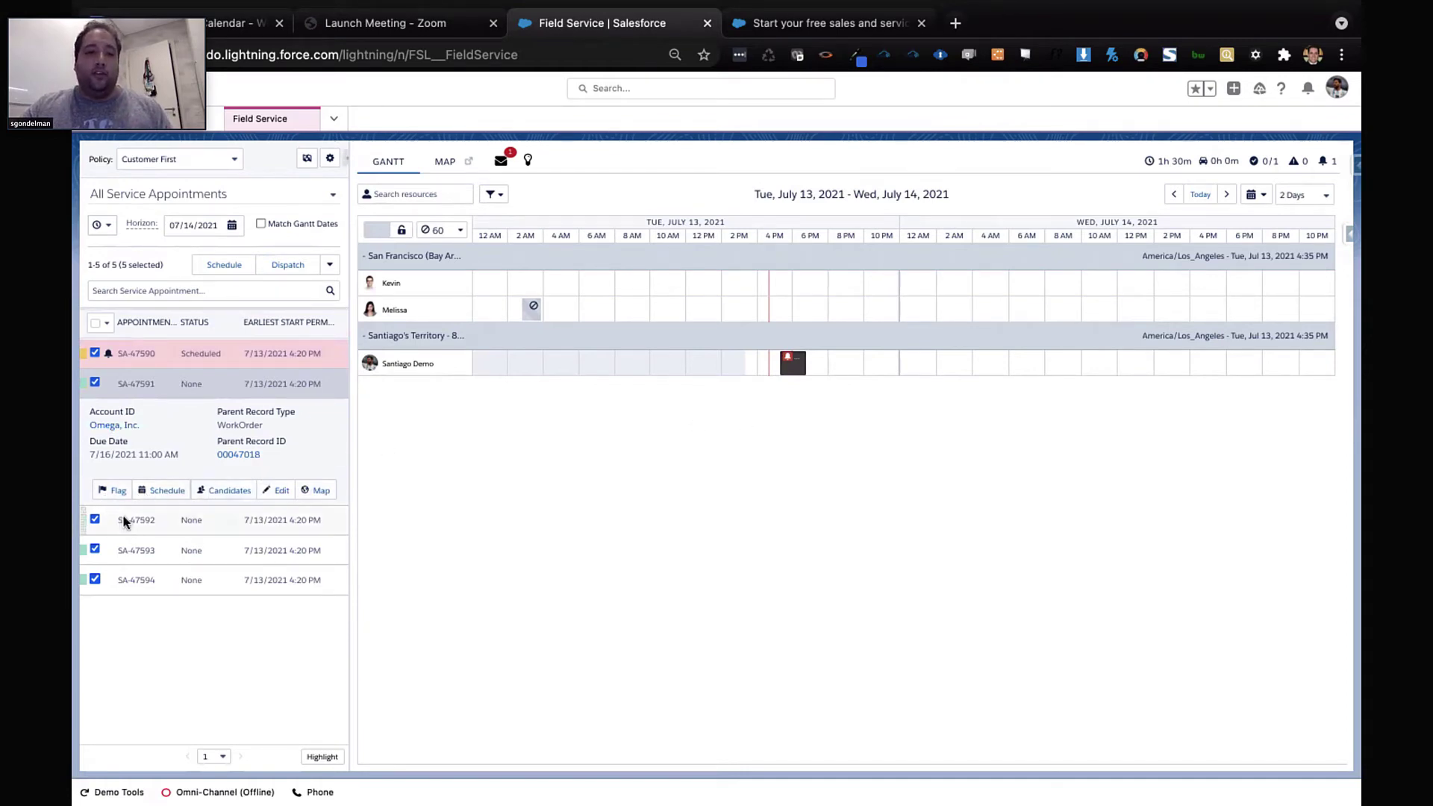
click(109, 492)
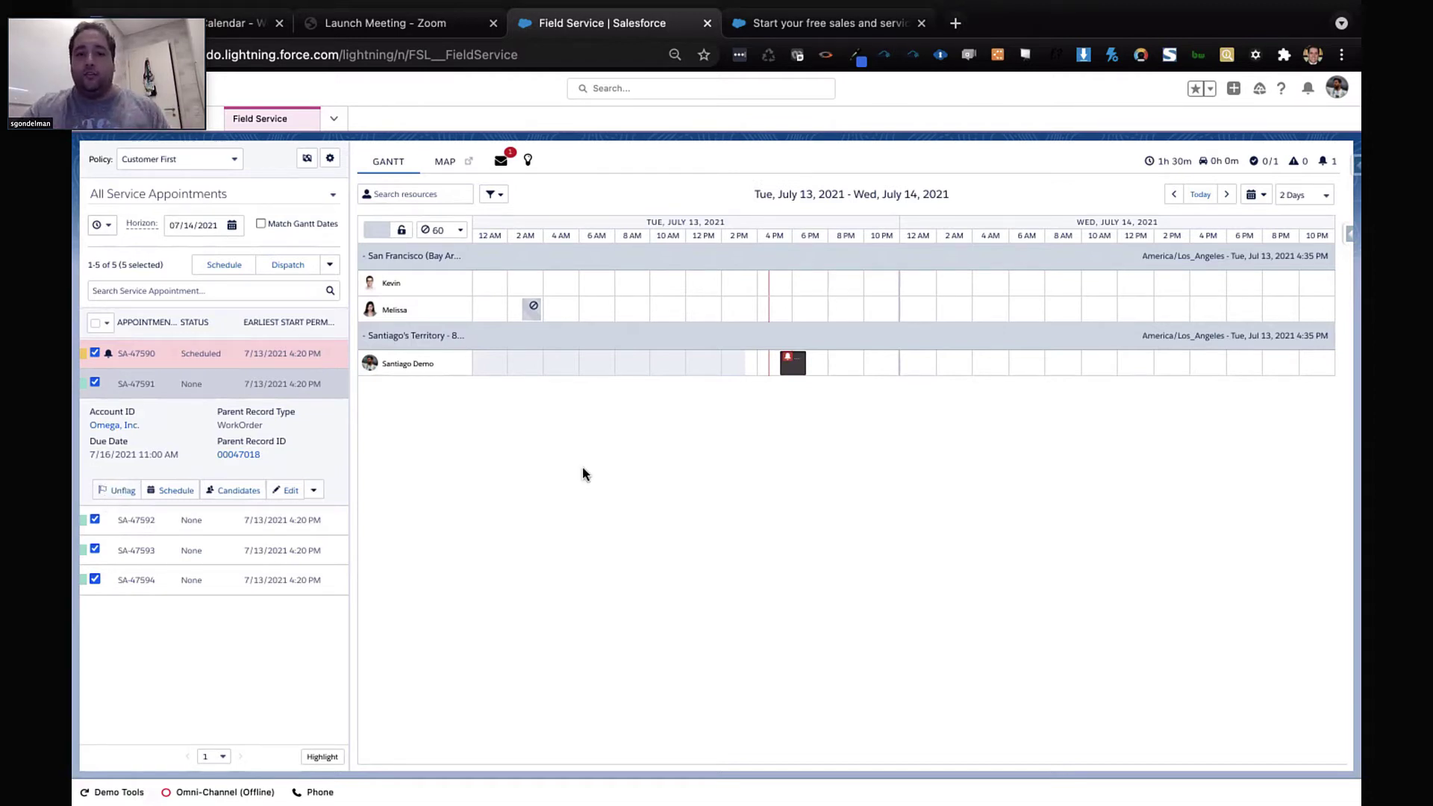
click(403, 363)
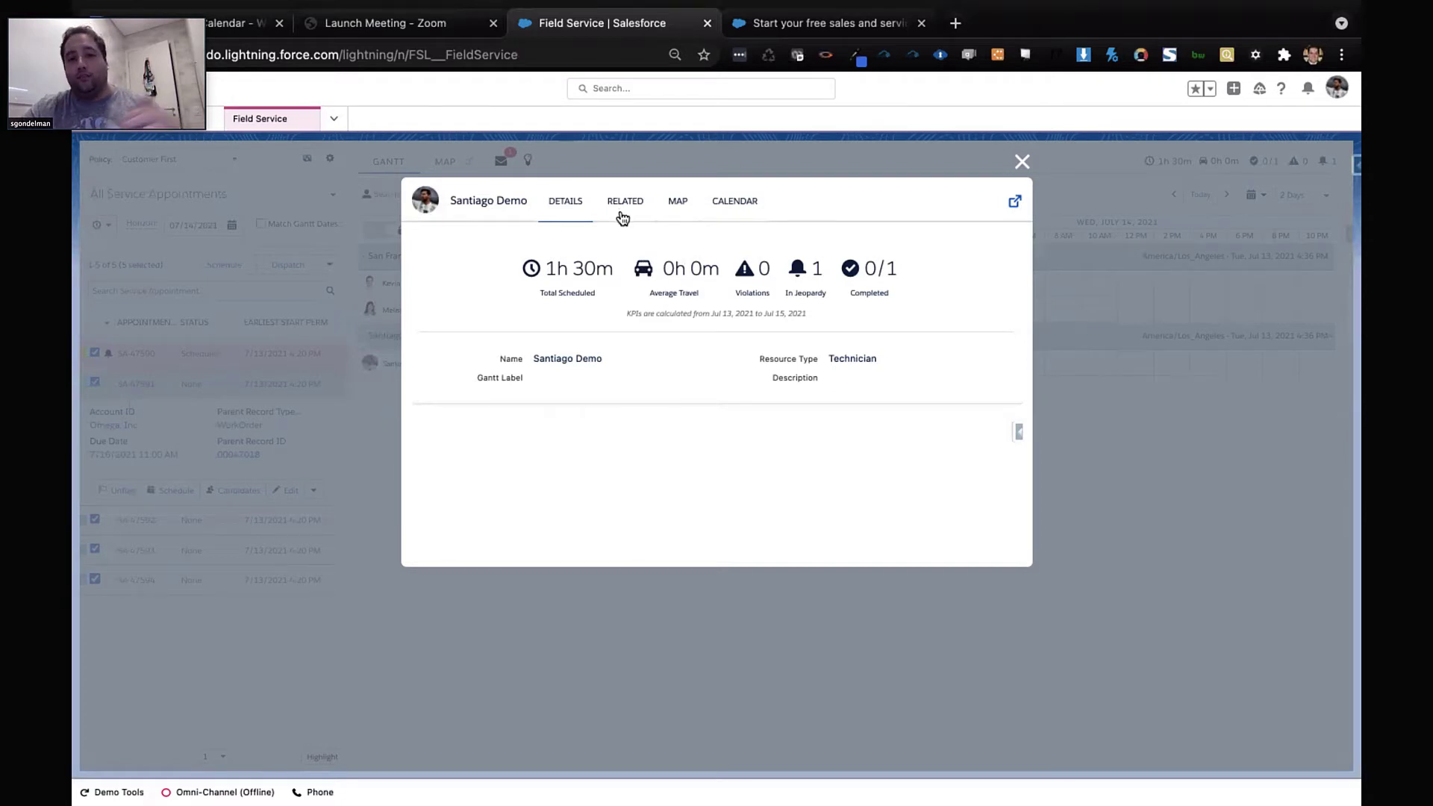
Review the technician's related skills, appointments and territories, then map the 07/13/2021 route
click(623, 216)
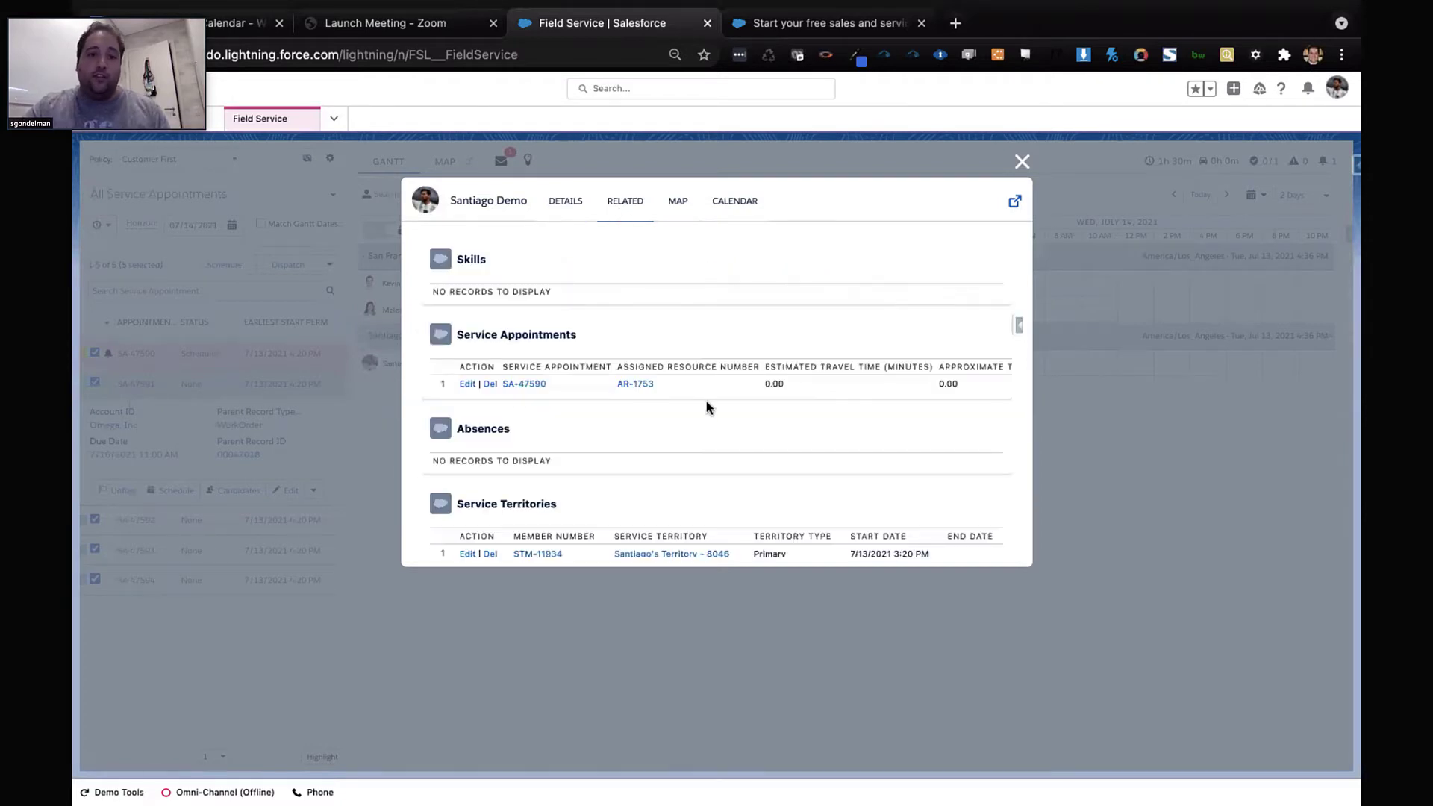
scroll(688, 448, down, 2)
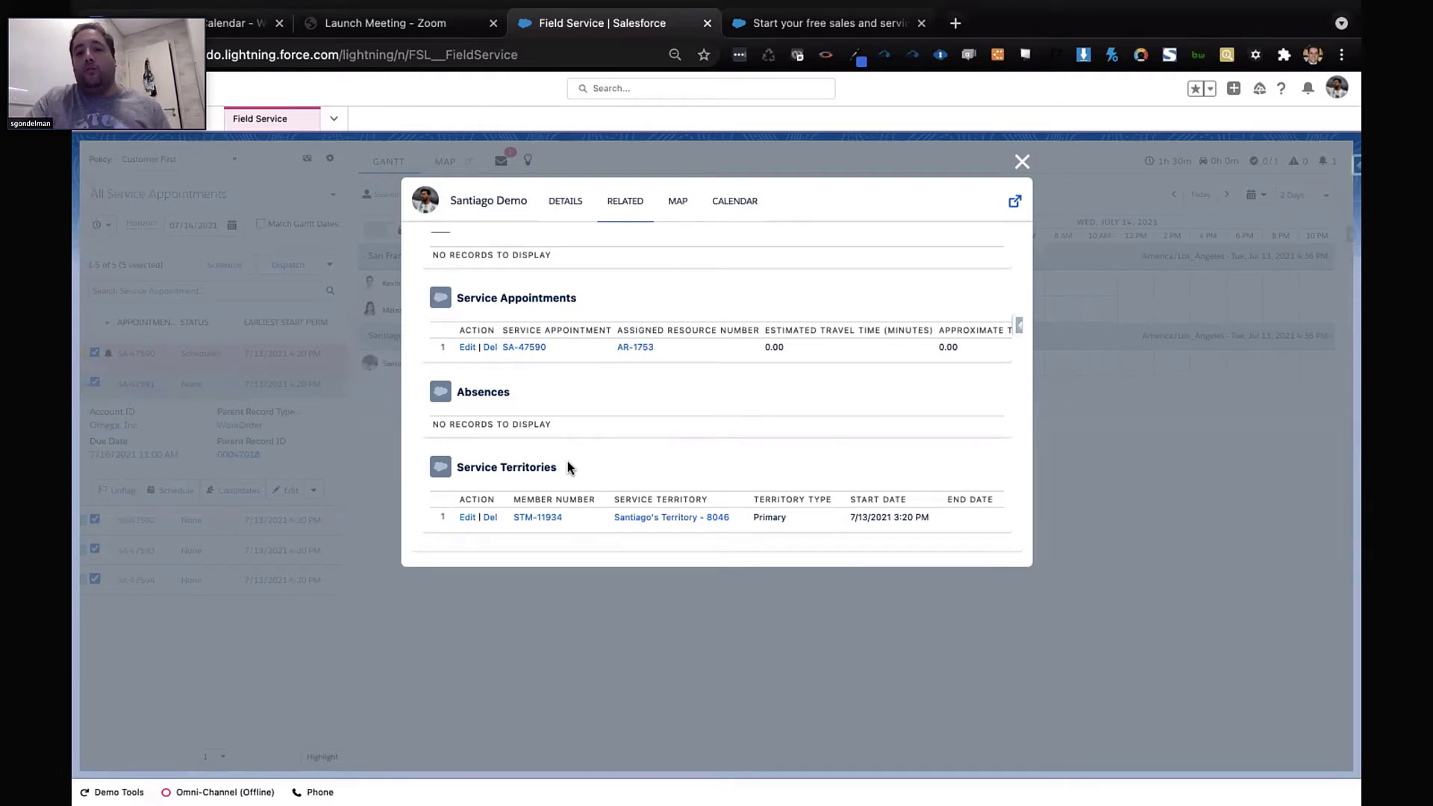
click(670, 215)
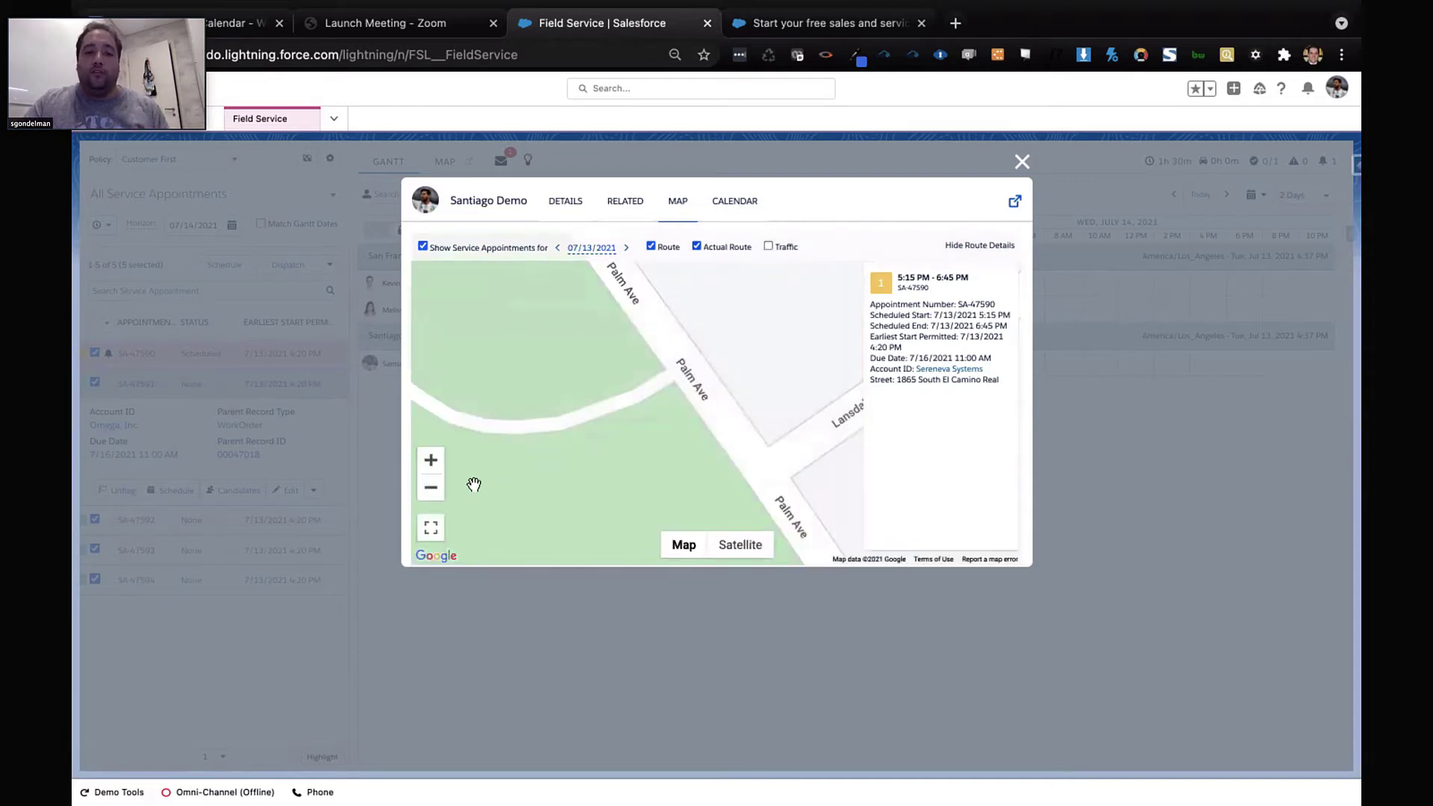
Zoom out the route map, overlay live traffic, nudge the view, then close the resource card
click(433, 489)
click(433, 489)
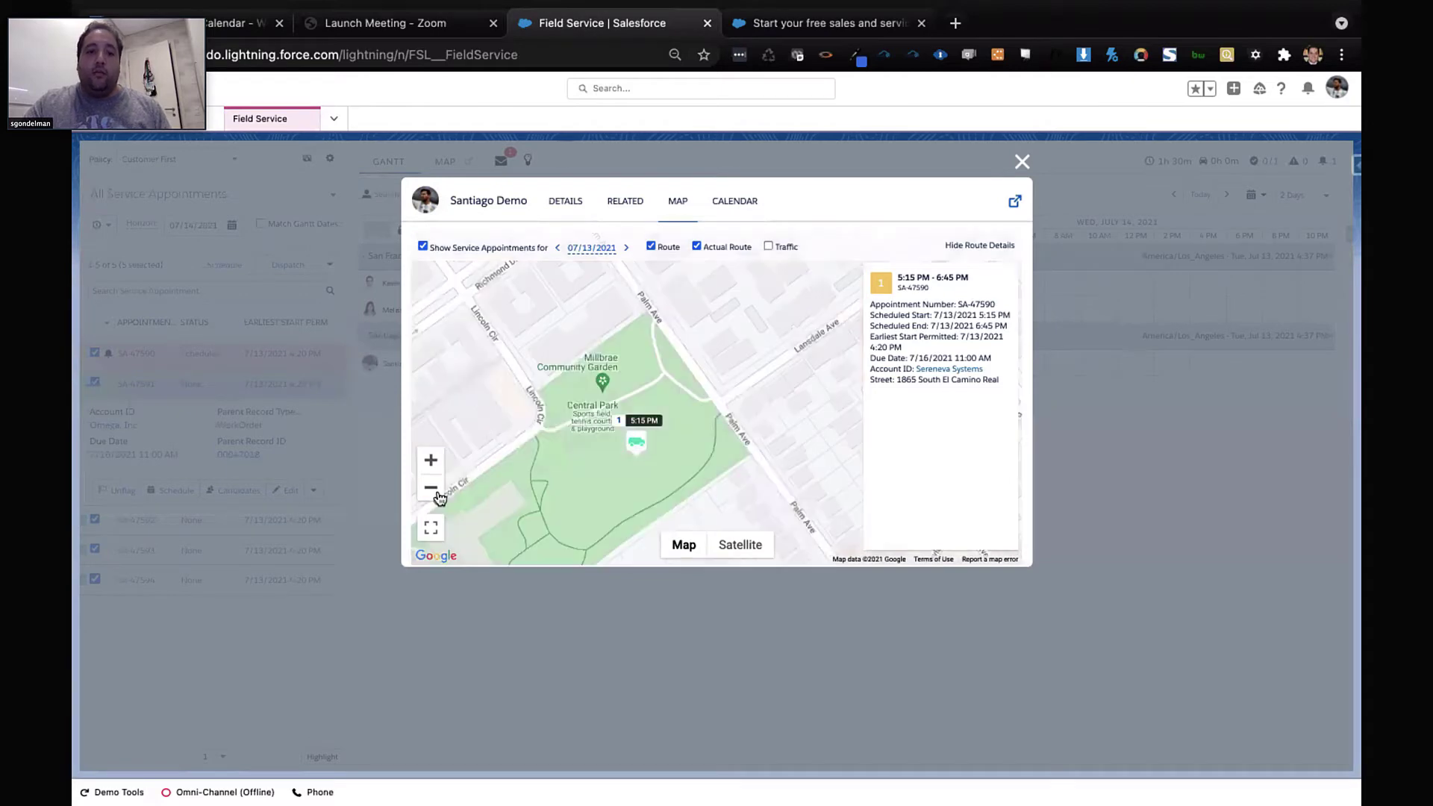
click(431, 488)
click(431, 488)
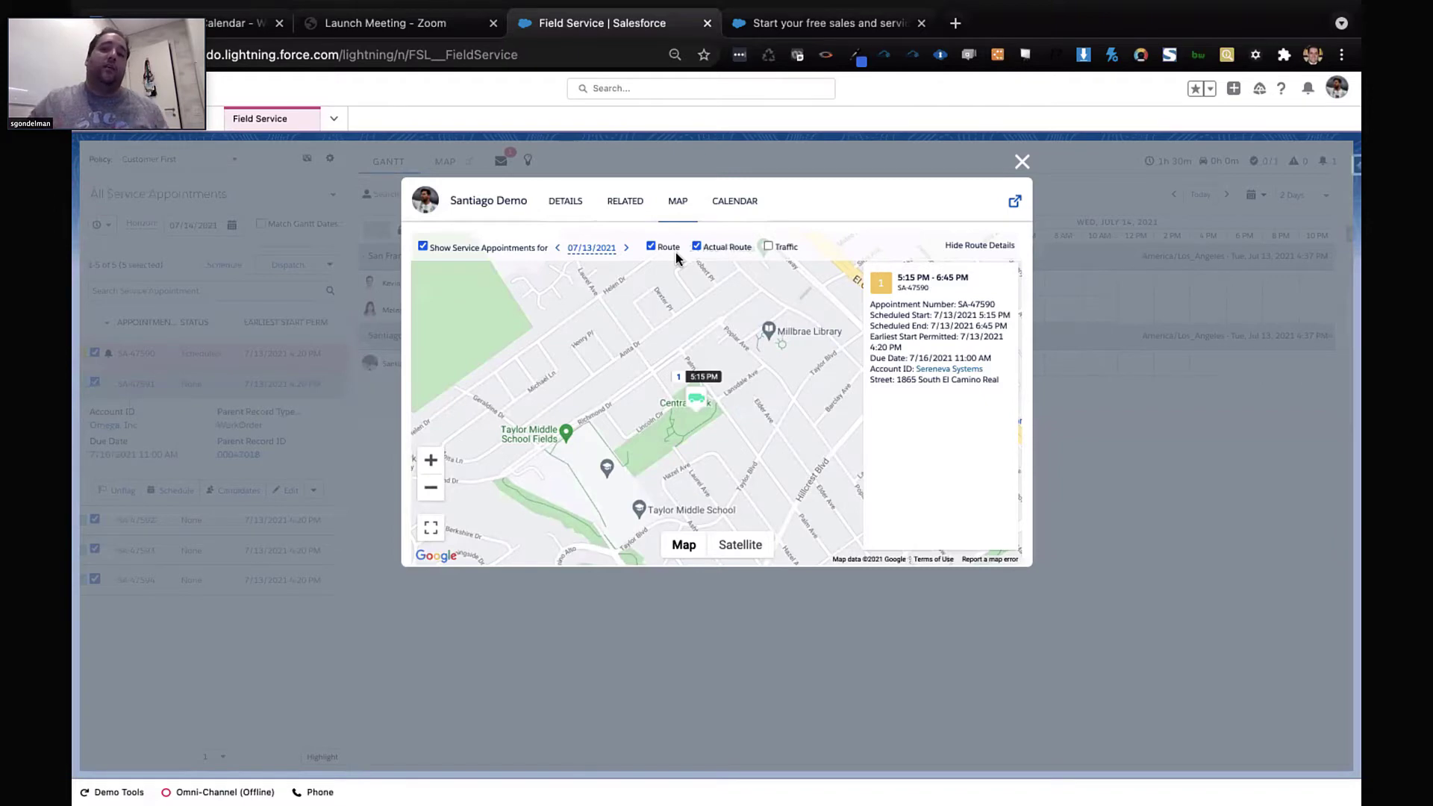
click(768, 247)
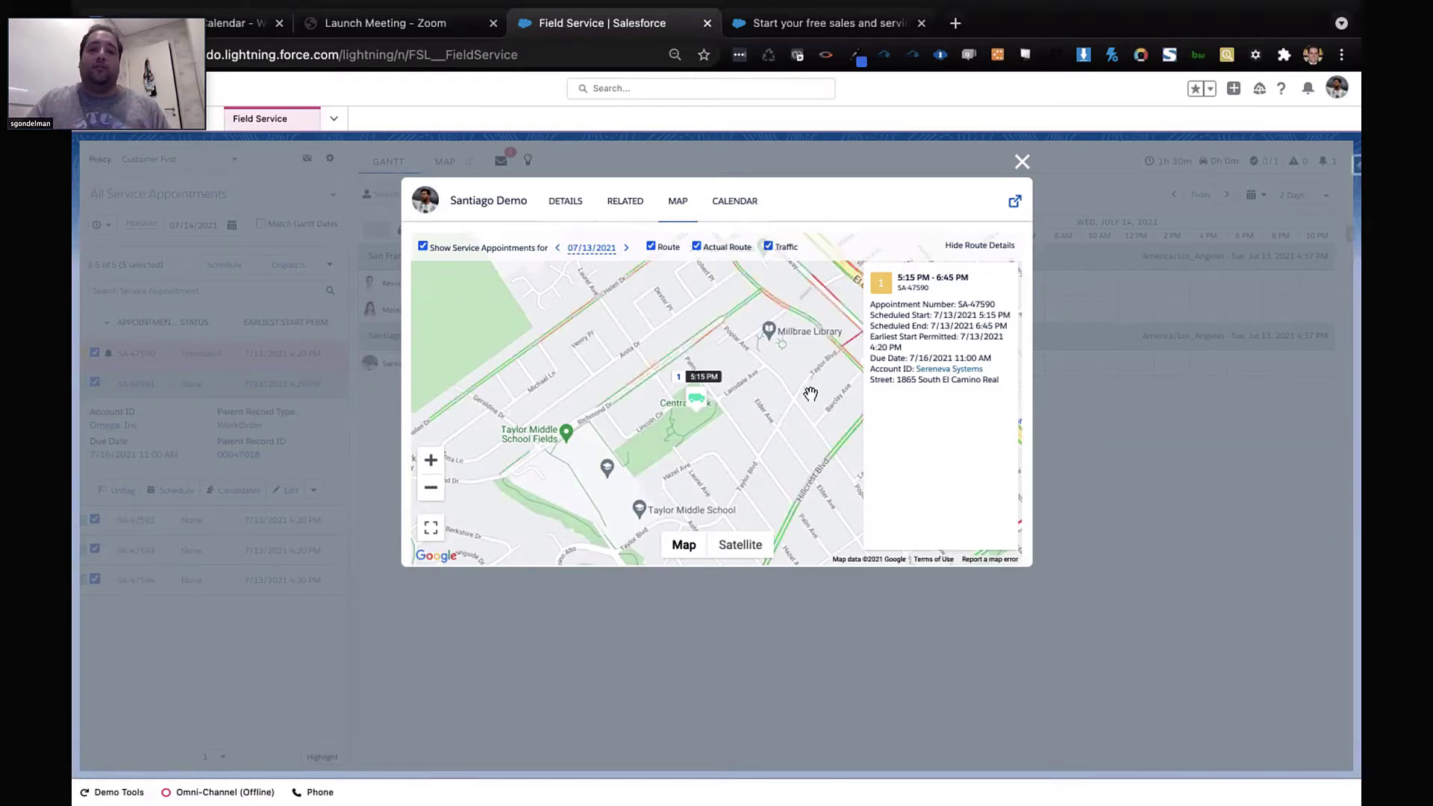
drag(768, 439, 756, 485)
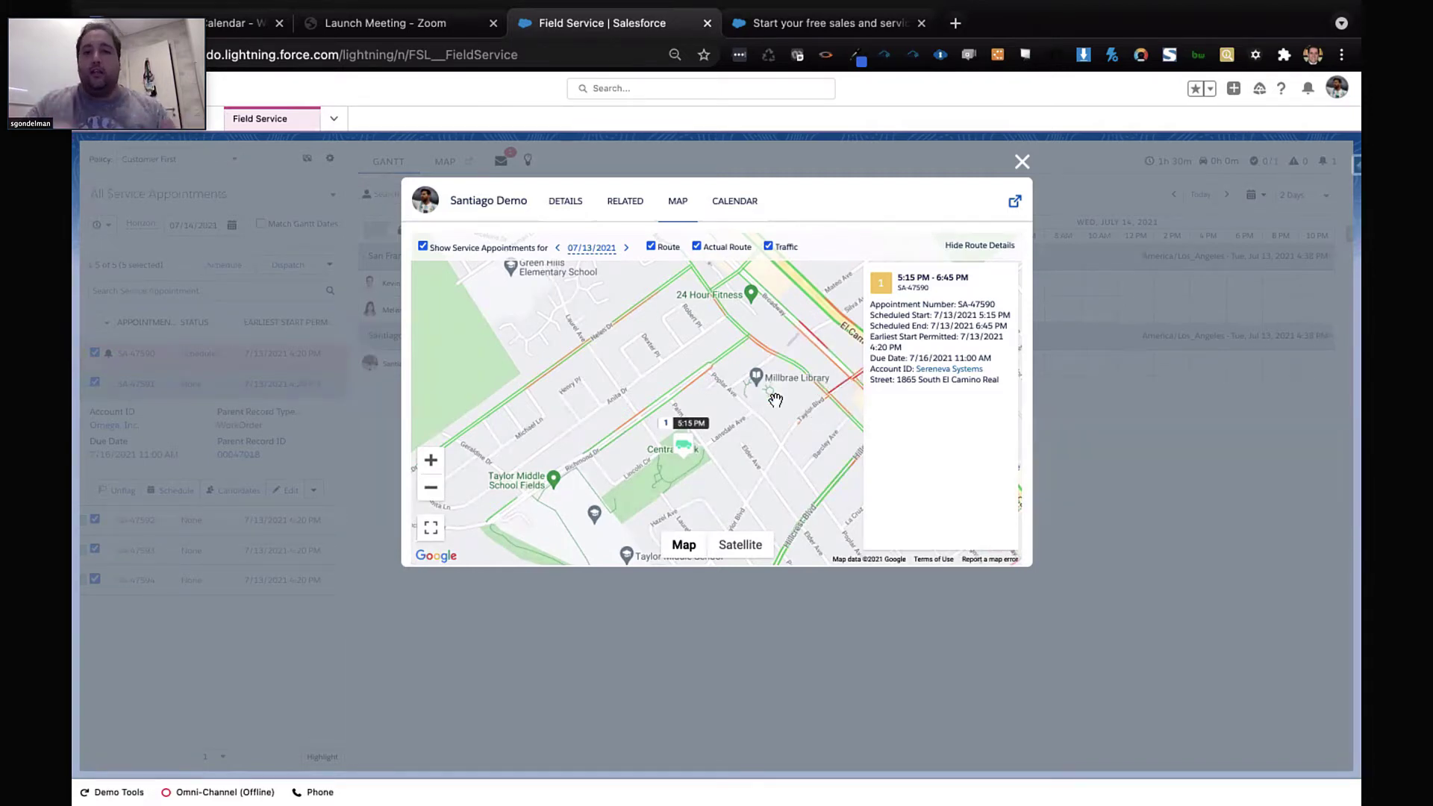
click(1022, 162)
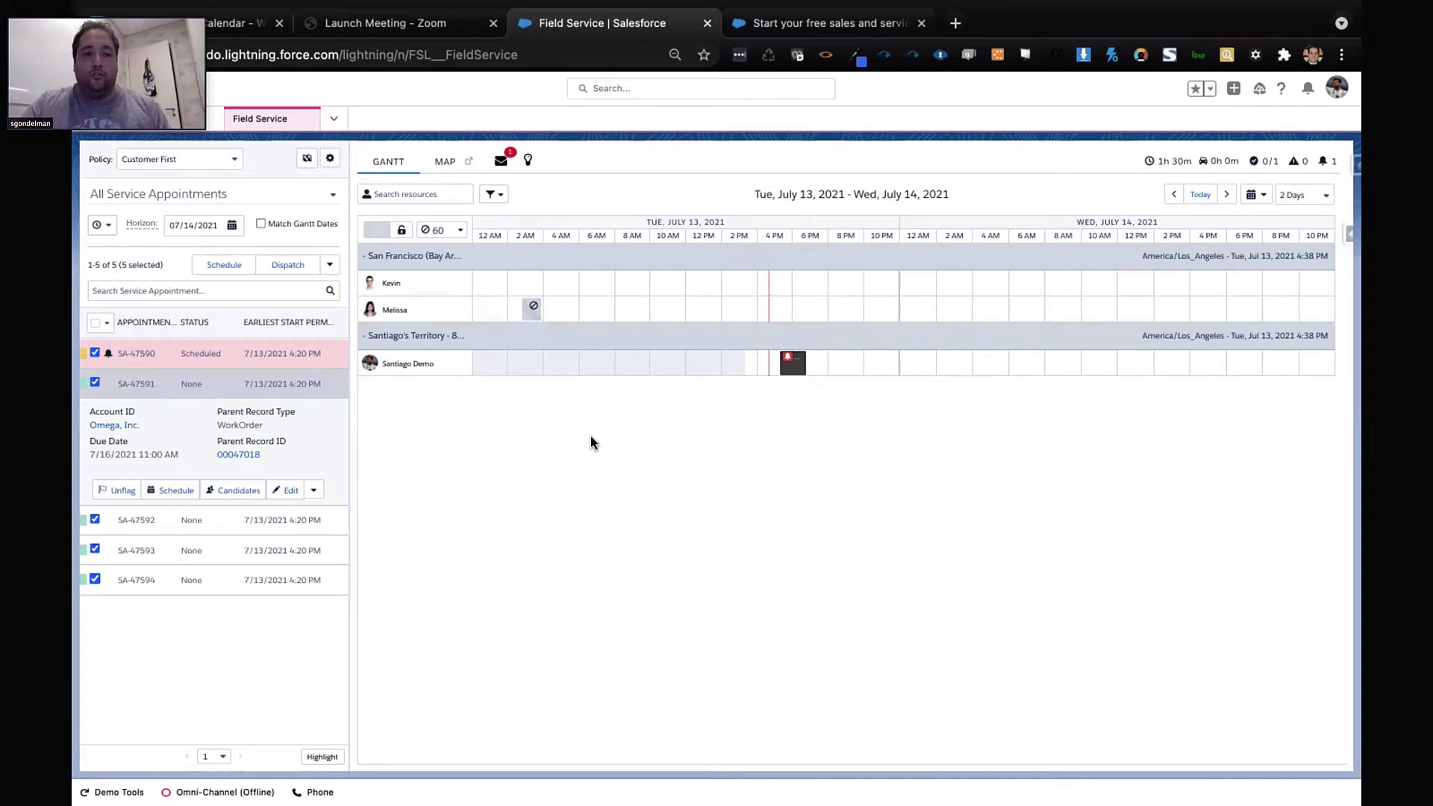
Open the Omega, Inc. account from the recently viewed Accounts list
click(333, 118)
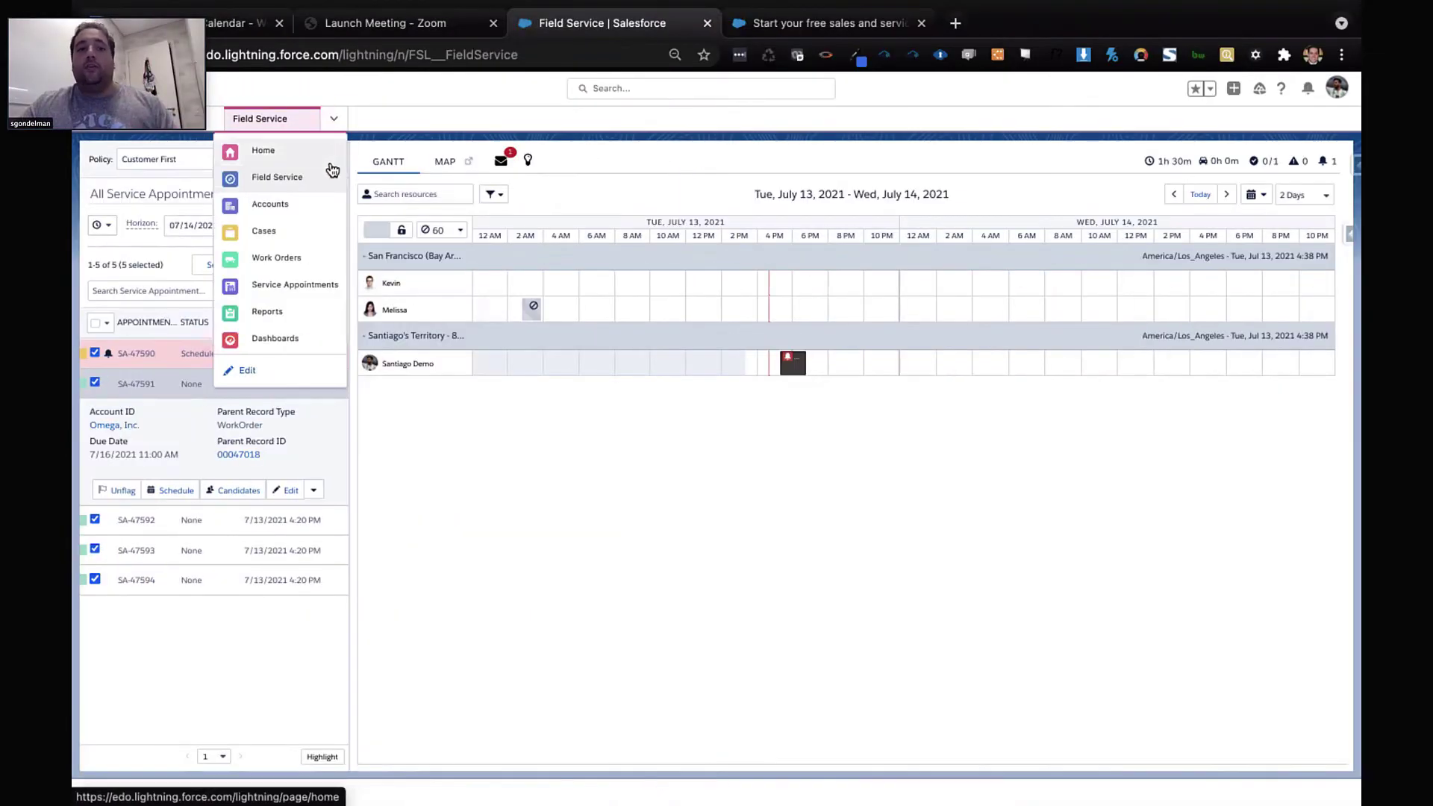
click(309, 206)
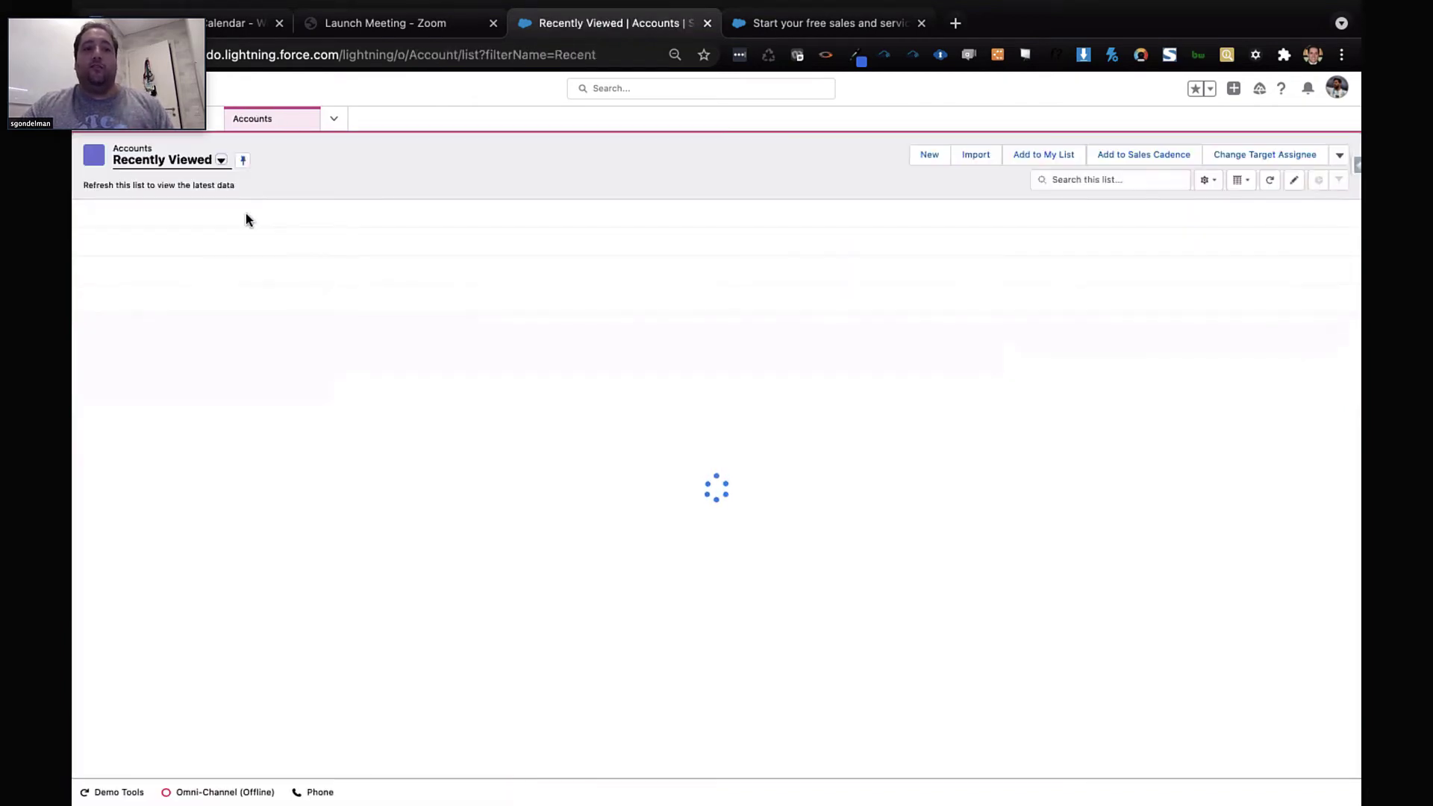
click(165, 314)
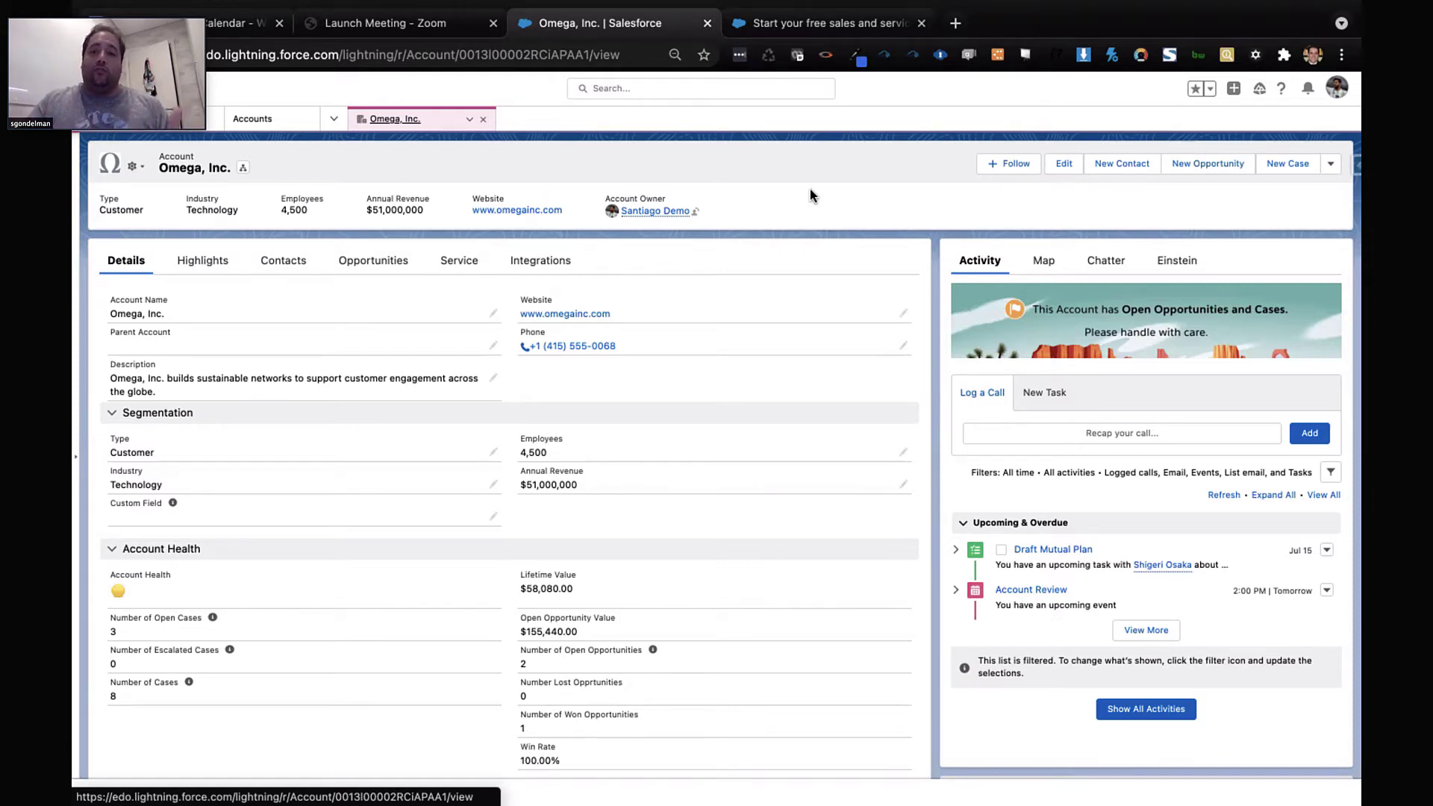
click(1297, 166)
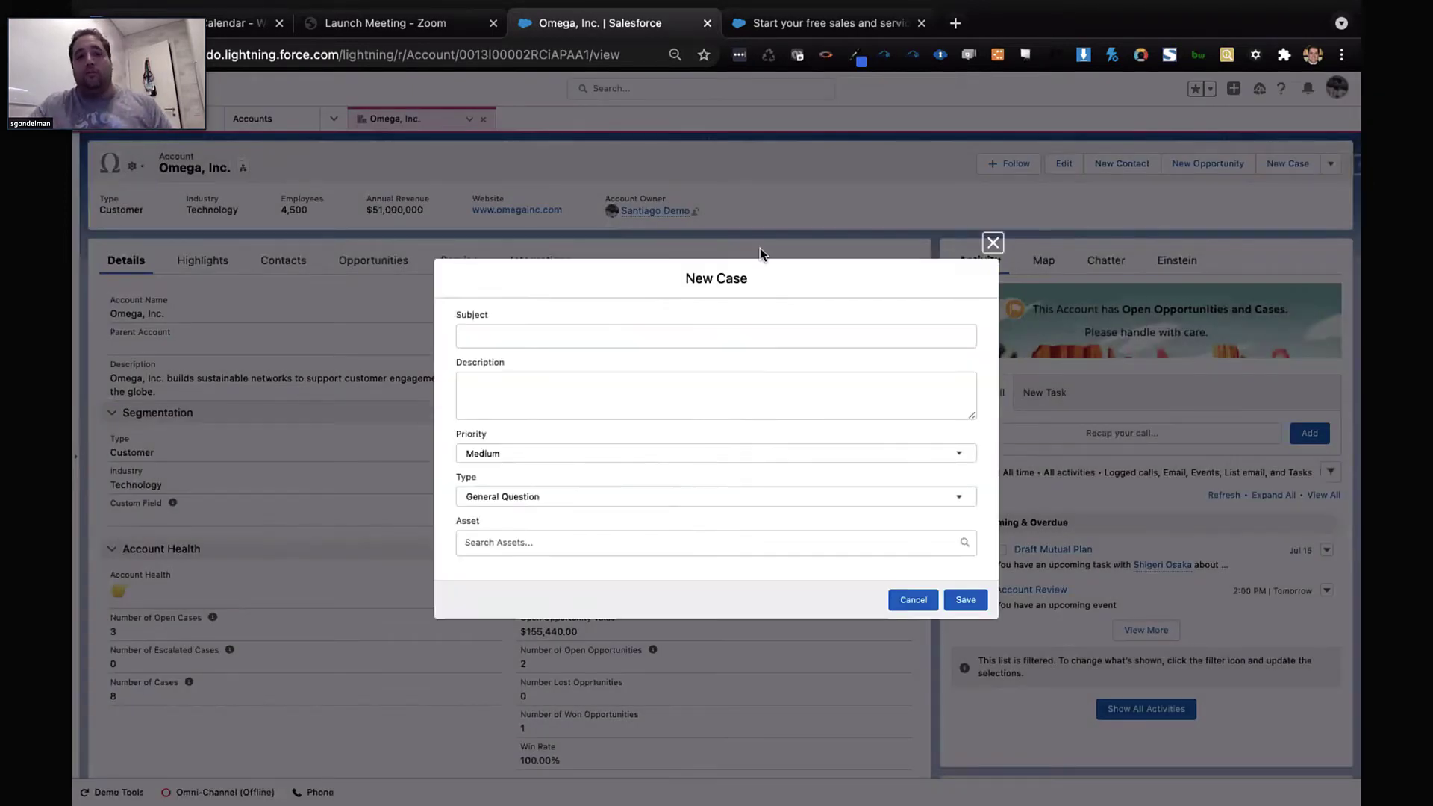
click(991, 242)
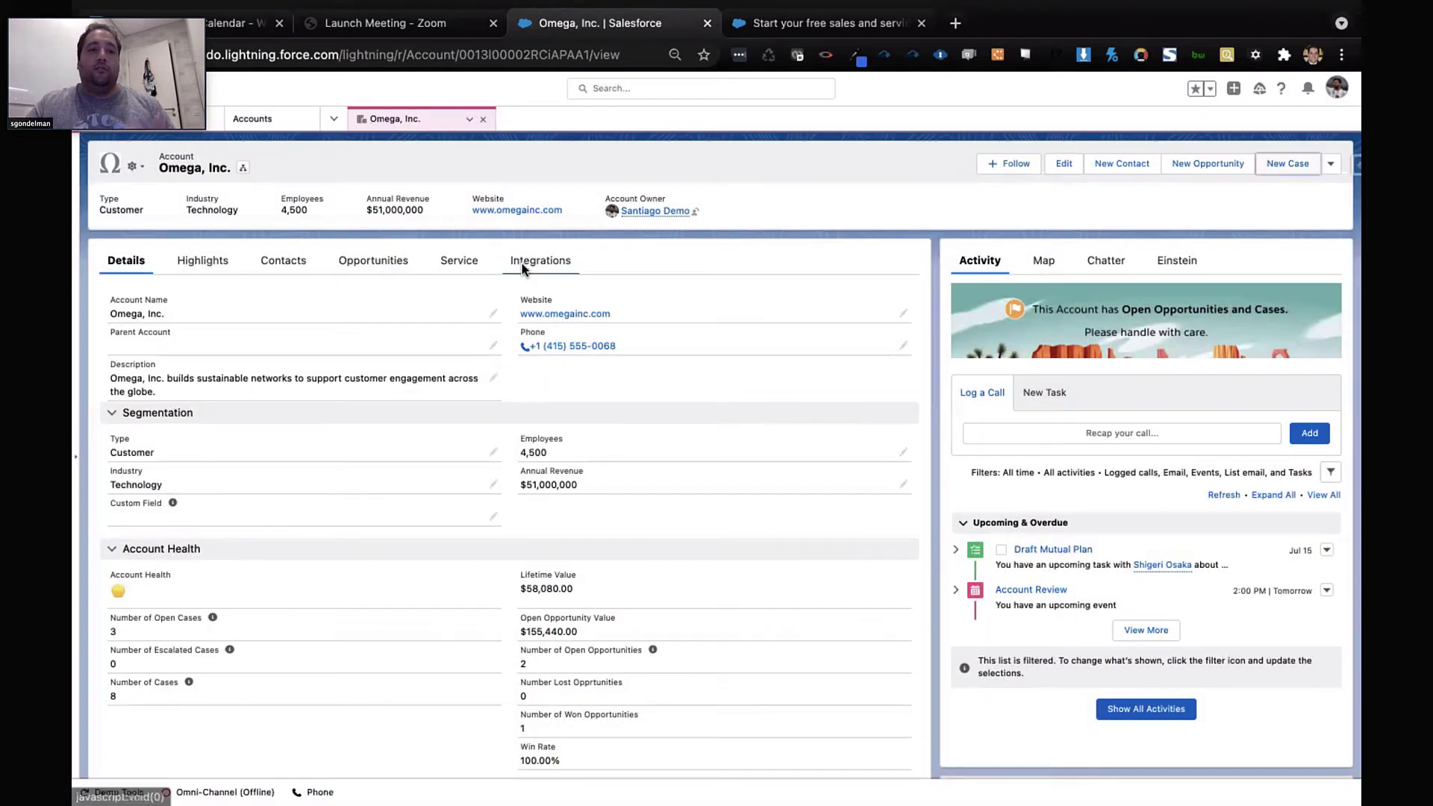
click(469, 266)
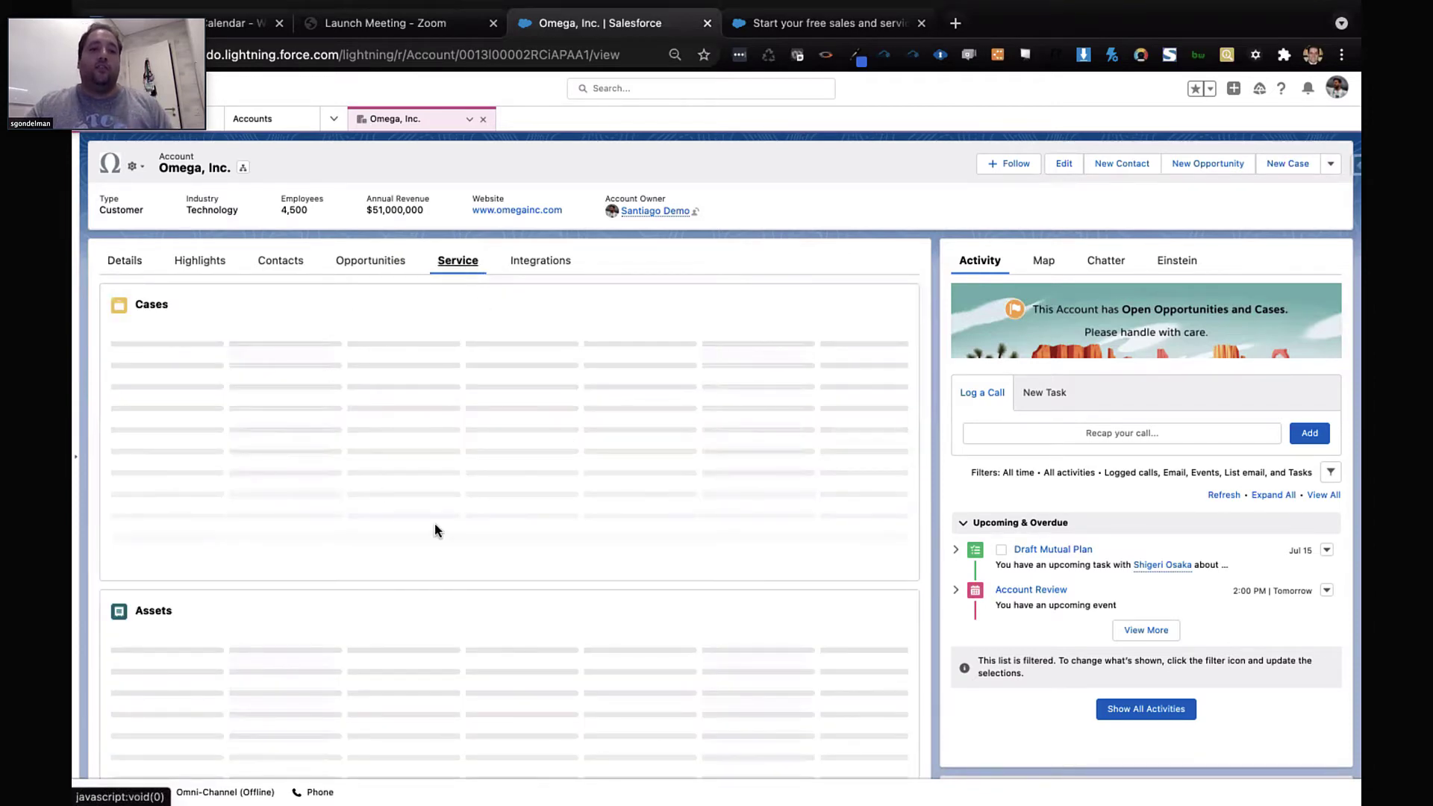
scroll(469, 536, down, 3)
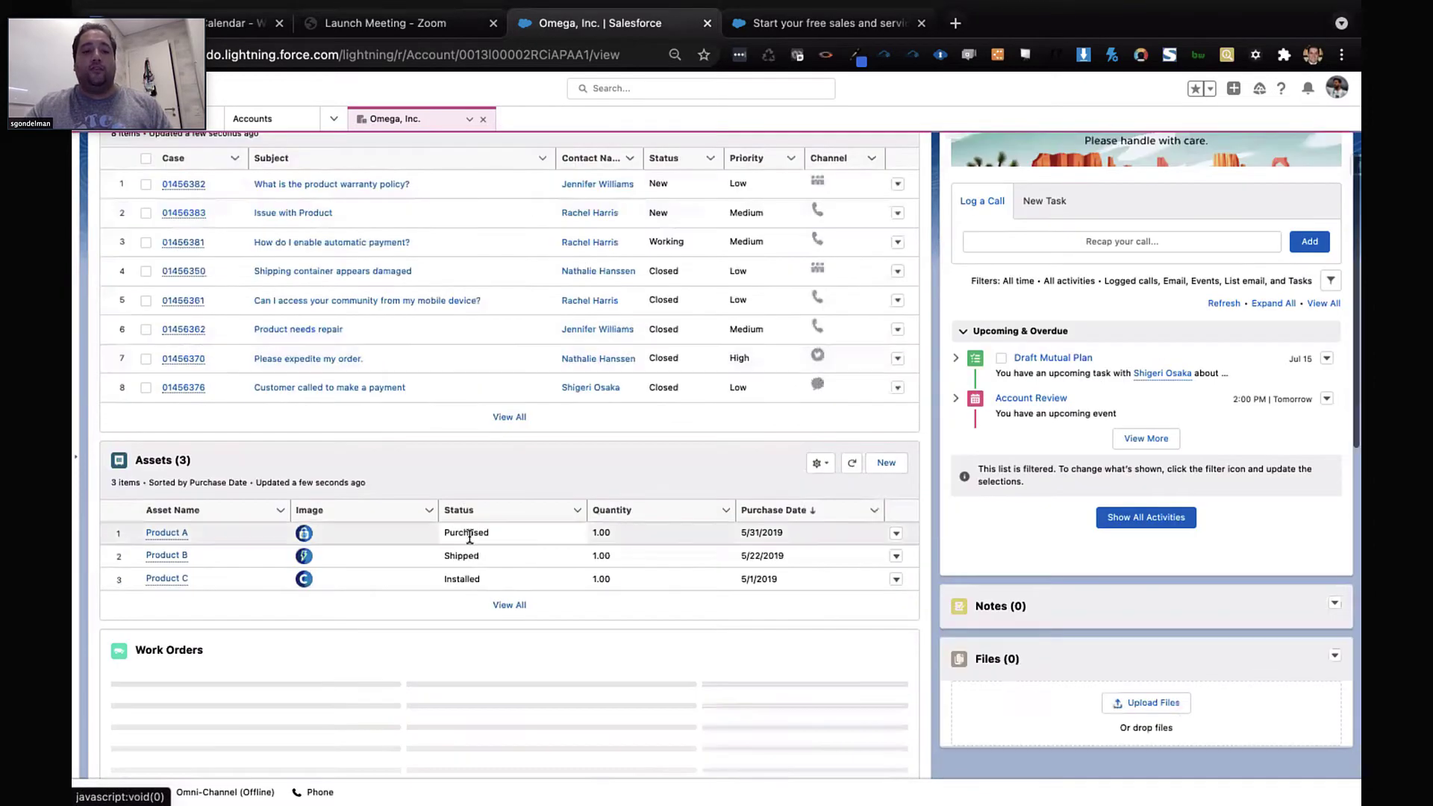
scroll(468, 535, down, 2)
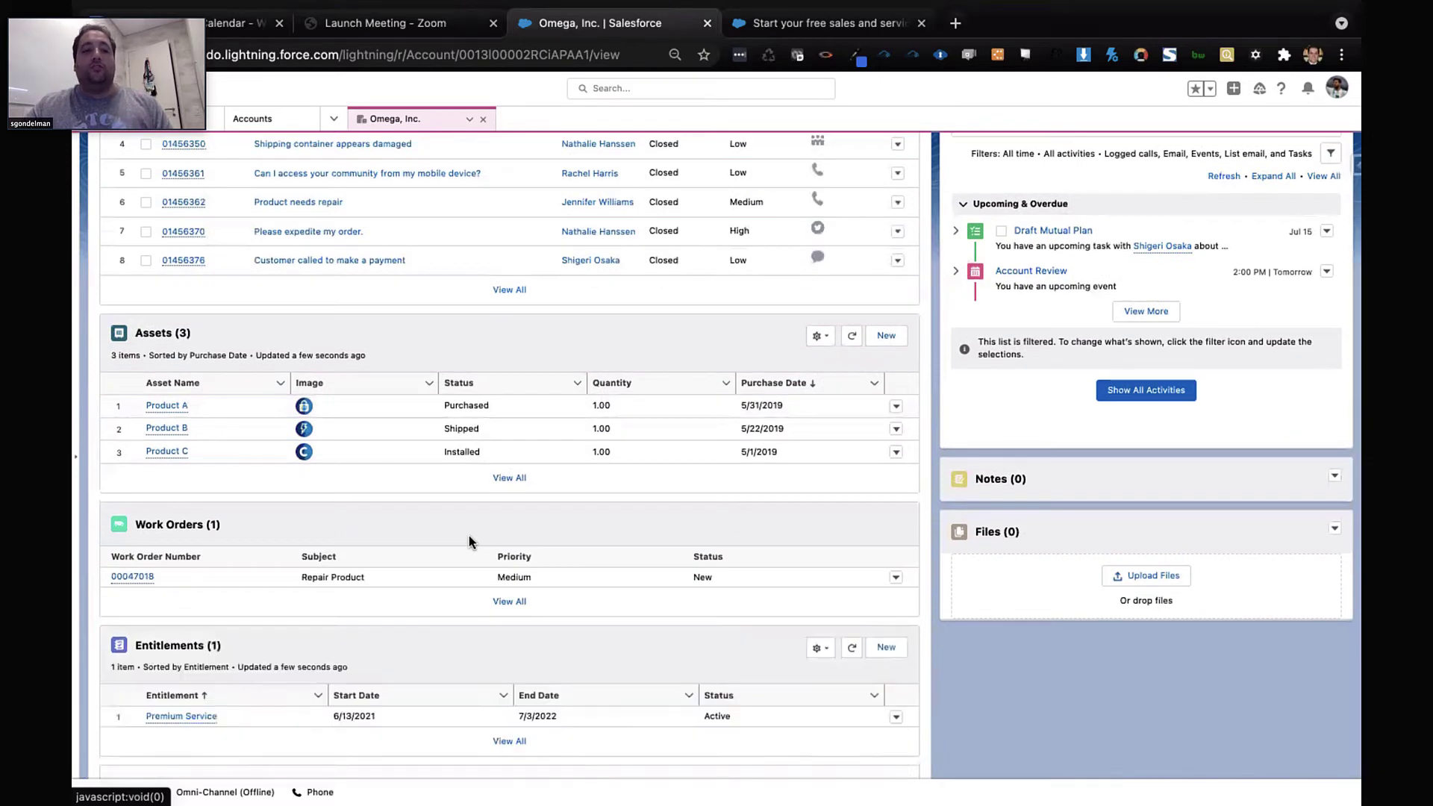
scroll(469, 535, down, 4)
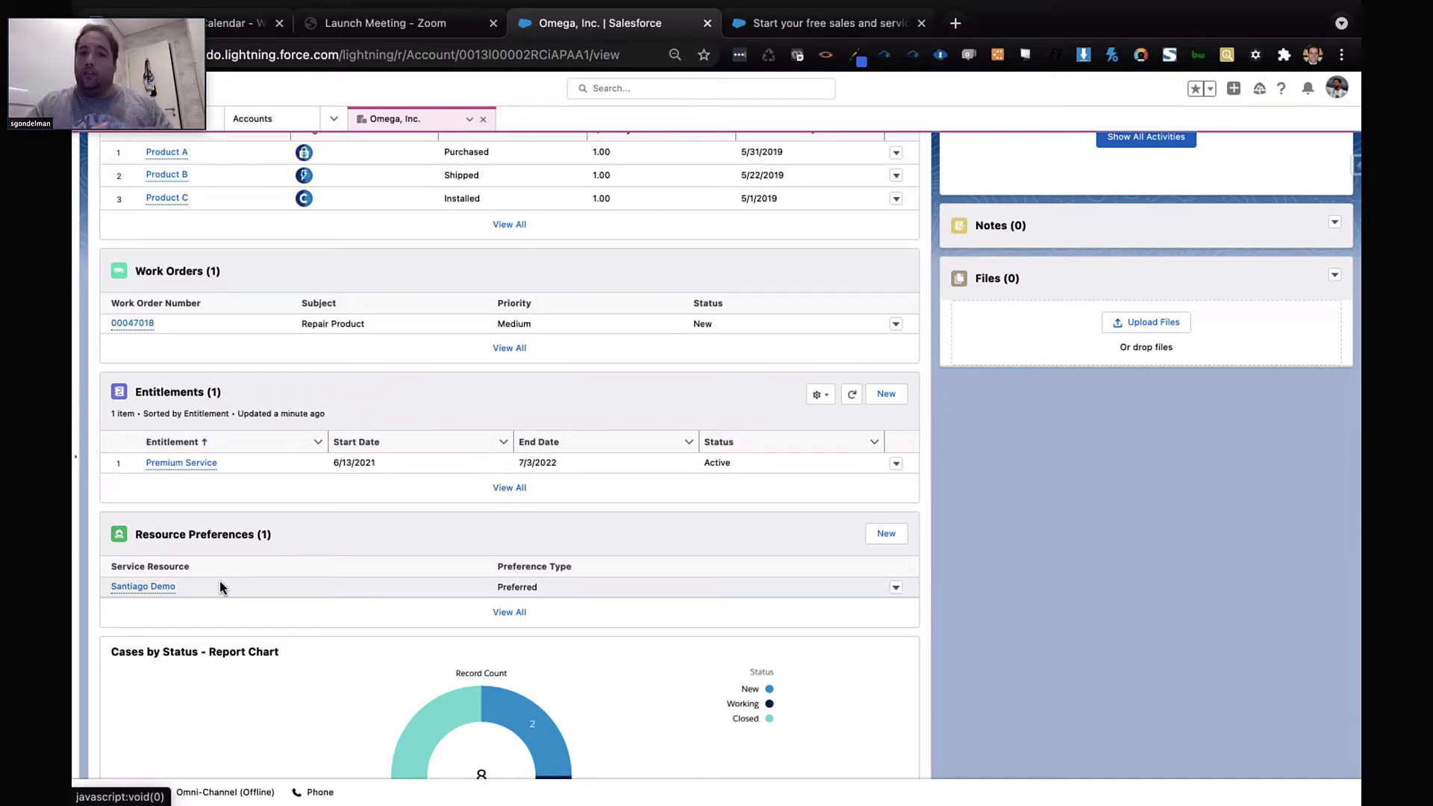
Start a new case for Omega, Inc. with subject 'reparo tv'
click(799, 309)
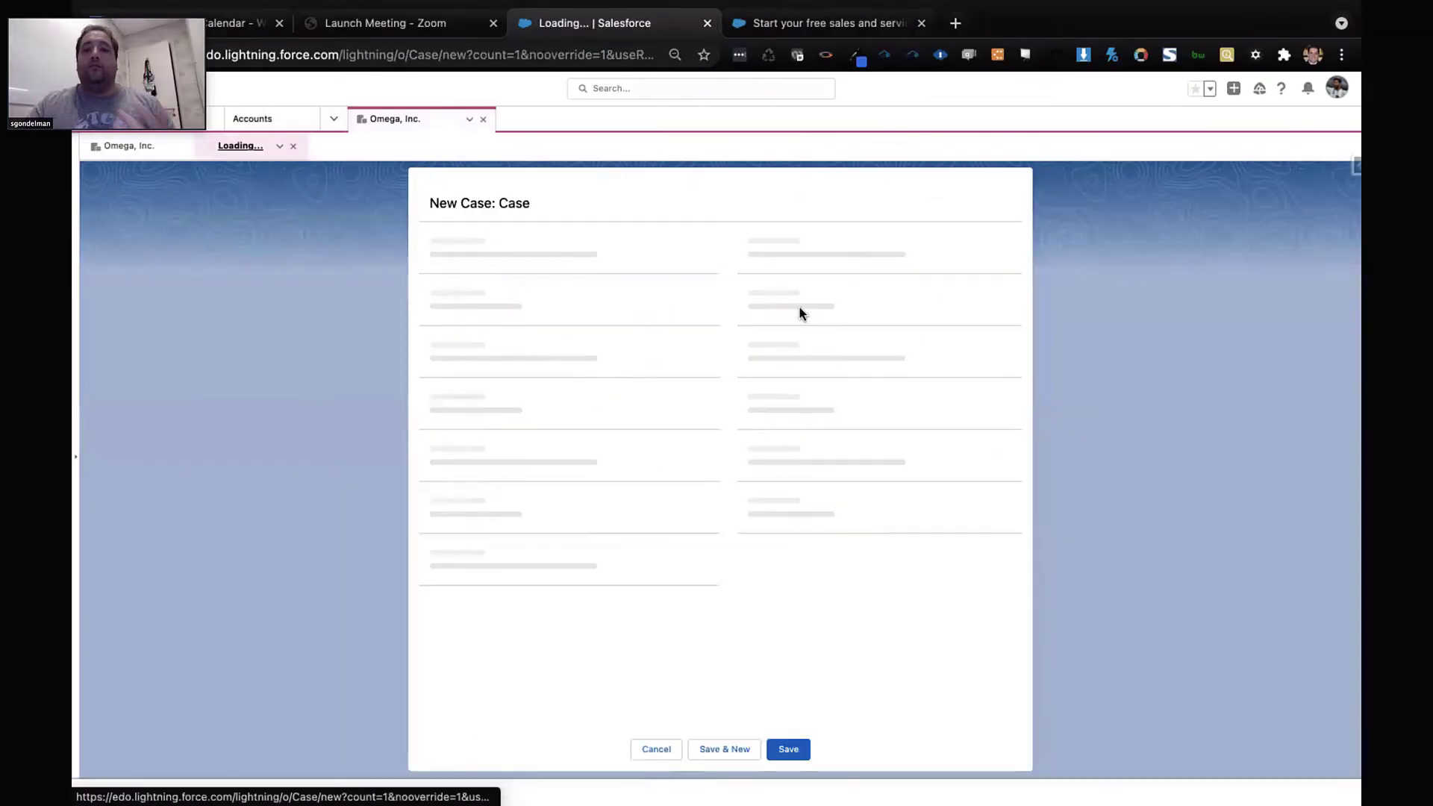
click(513, 273)
text(reparo tb)
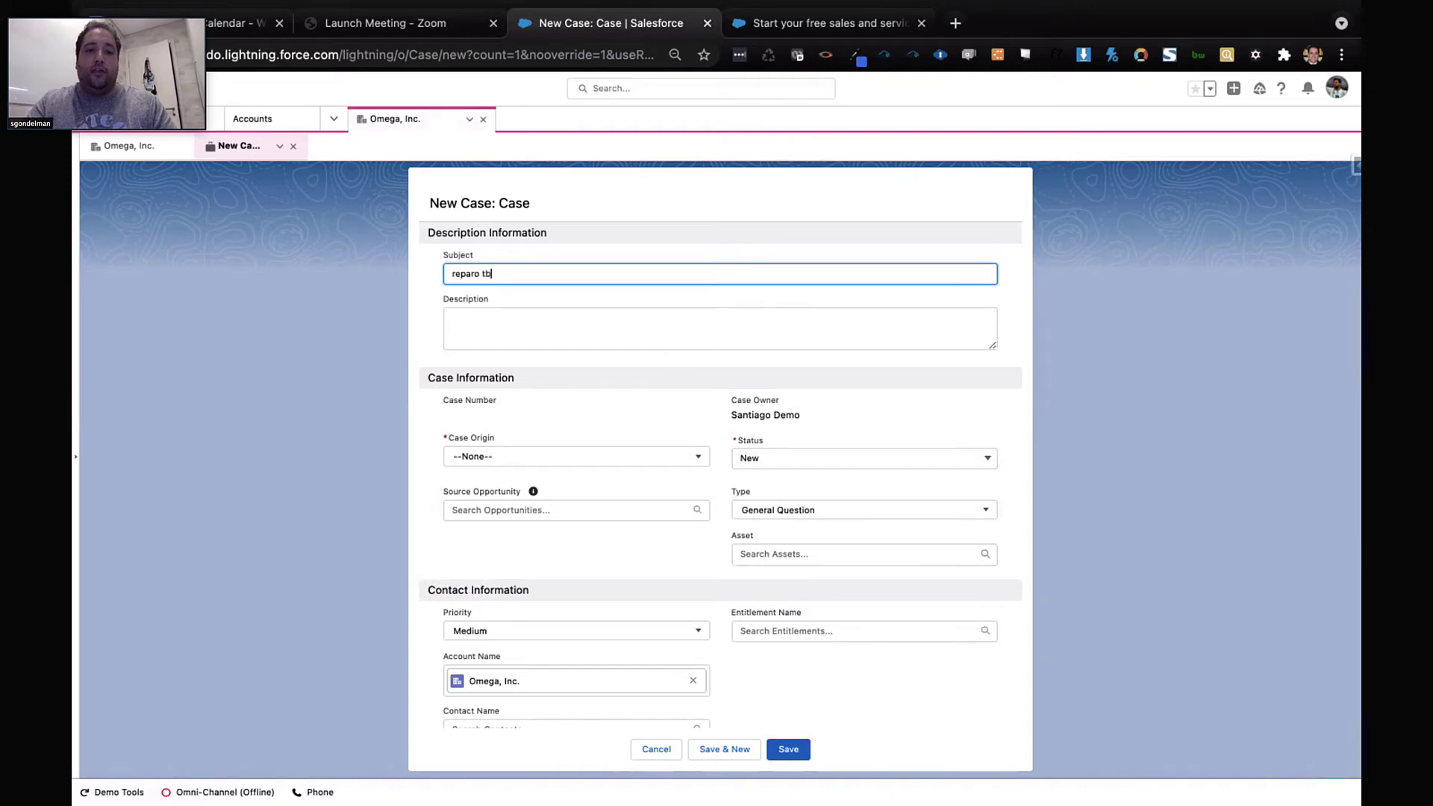
key(BackSpace)
text(v)
click(813, 476)
Set the case asset to Product B and the case origin to Phone
scroll(786, 486, down, 3)
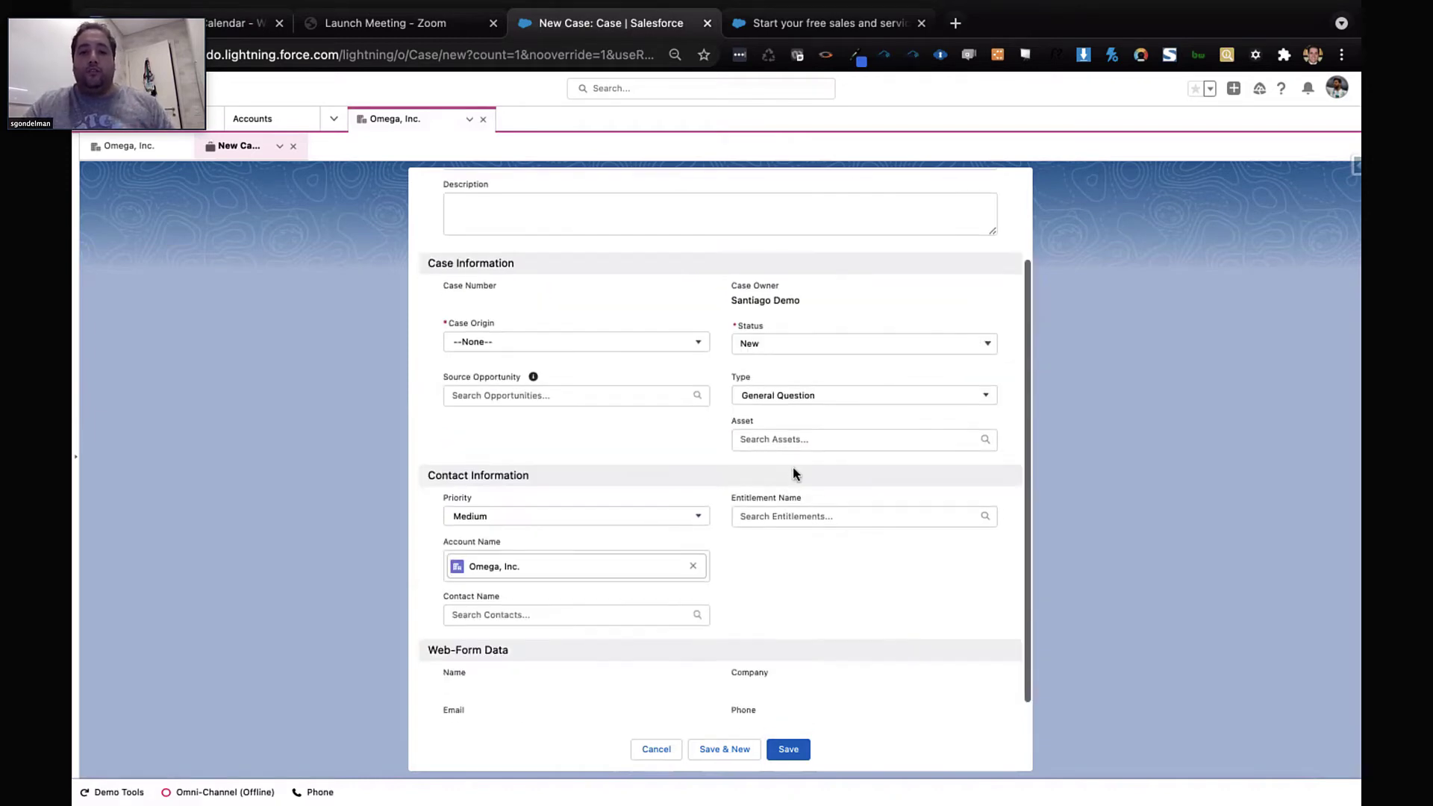
click(819, 439)
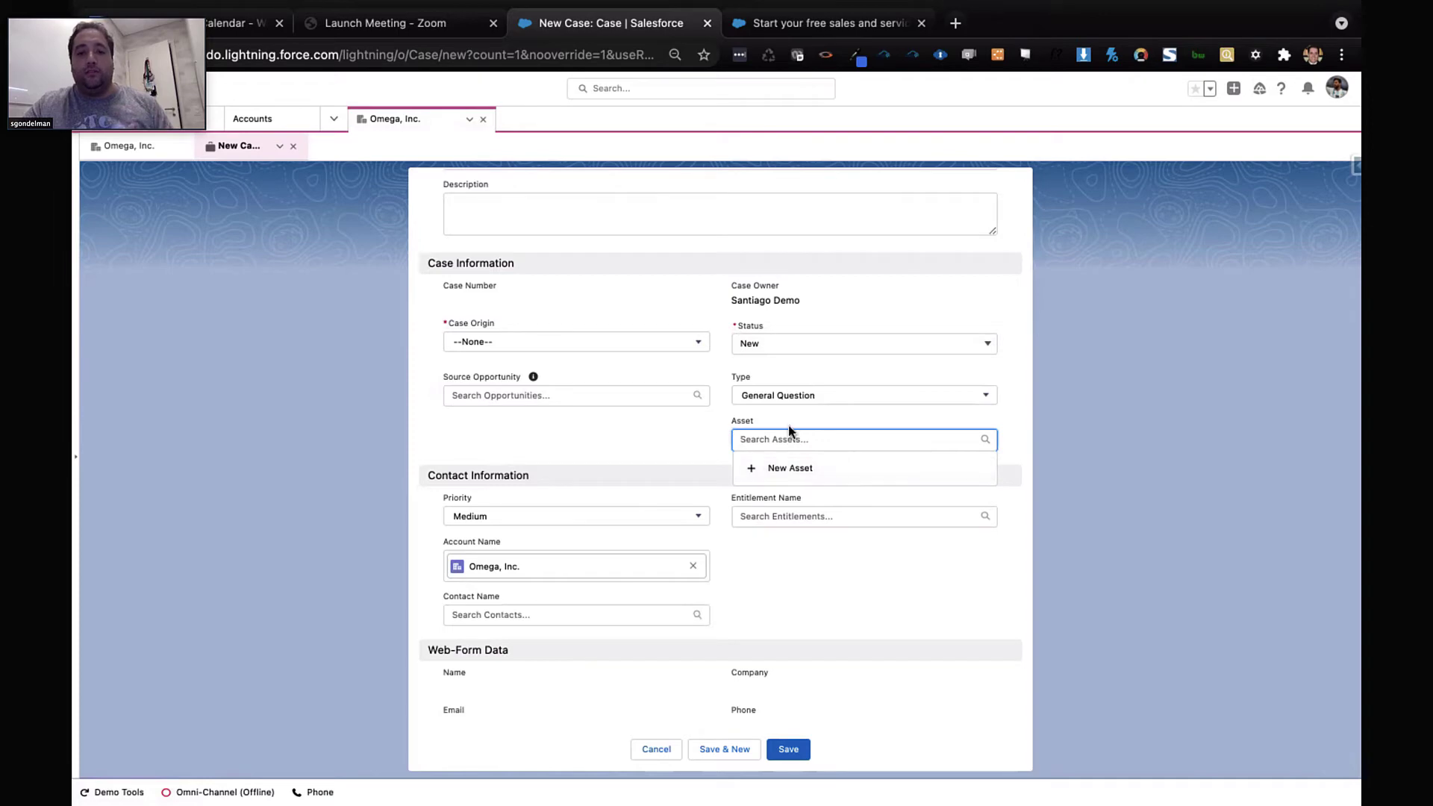
text(pro)
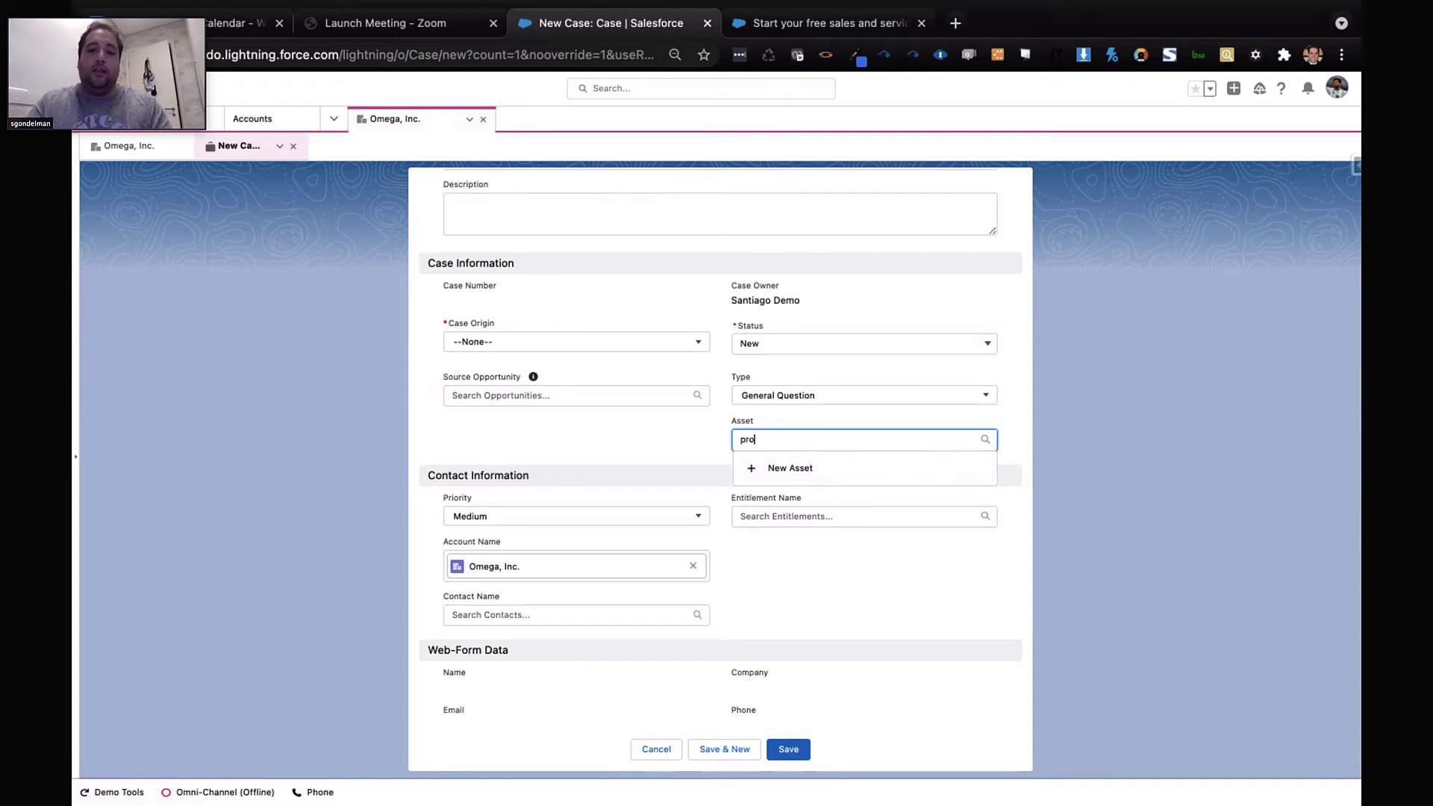
click(802, 519)
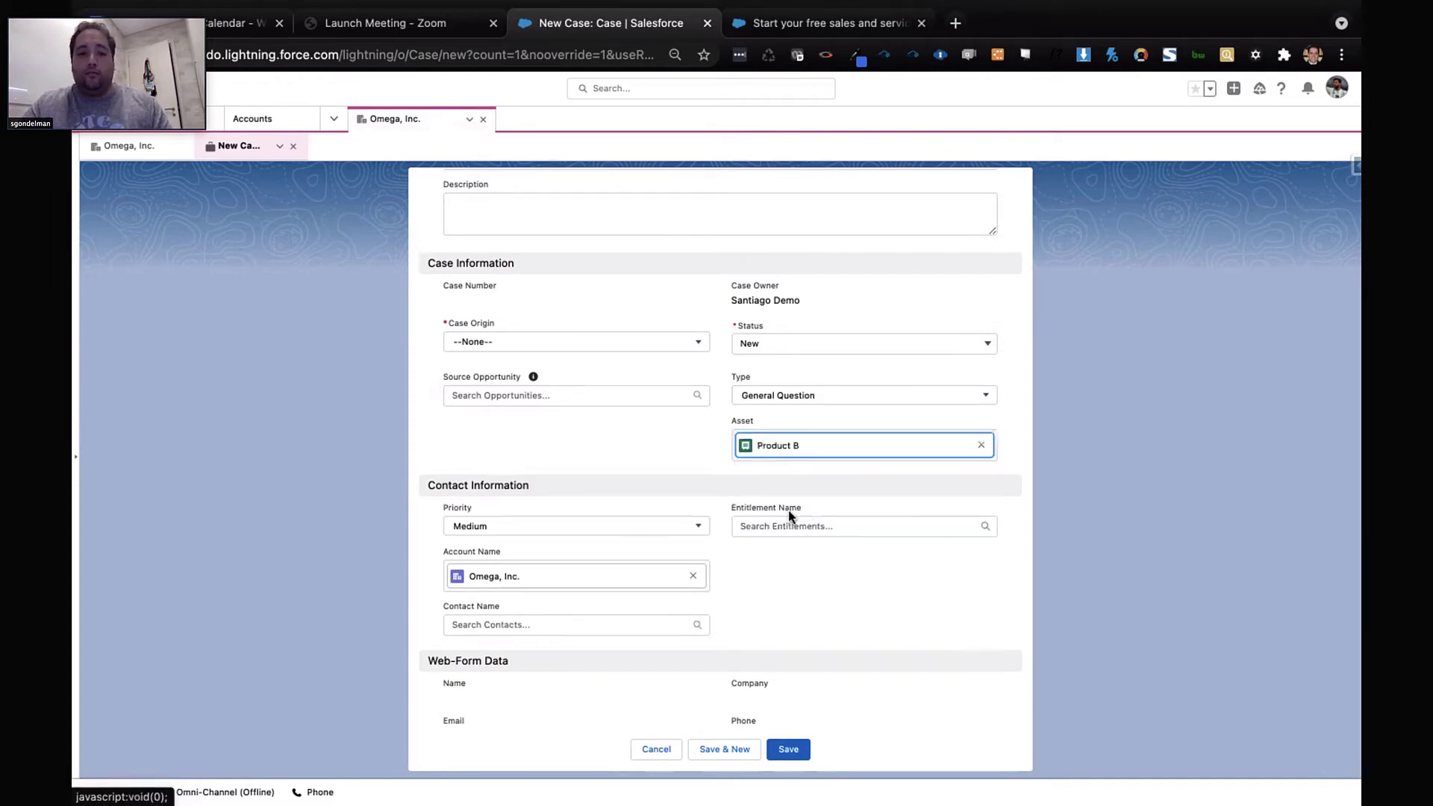
scroll(682, 475, up, 2)
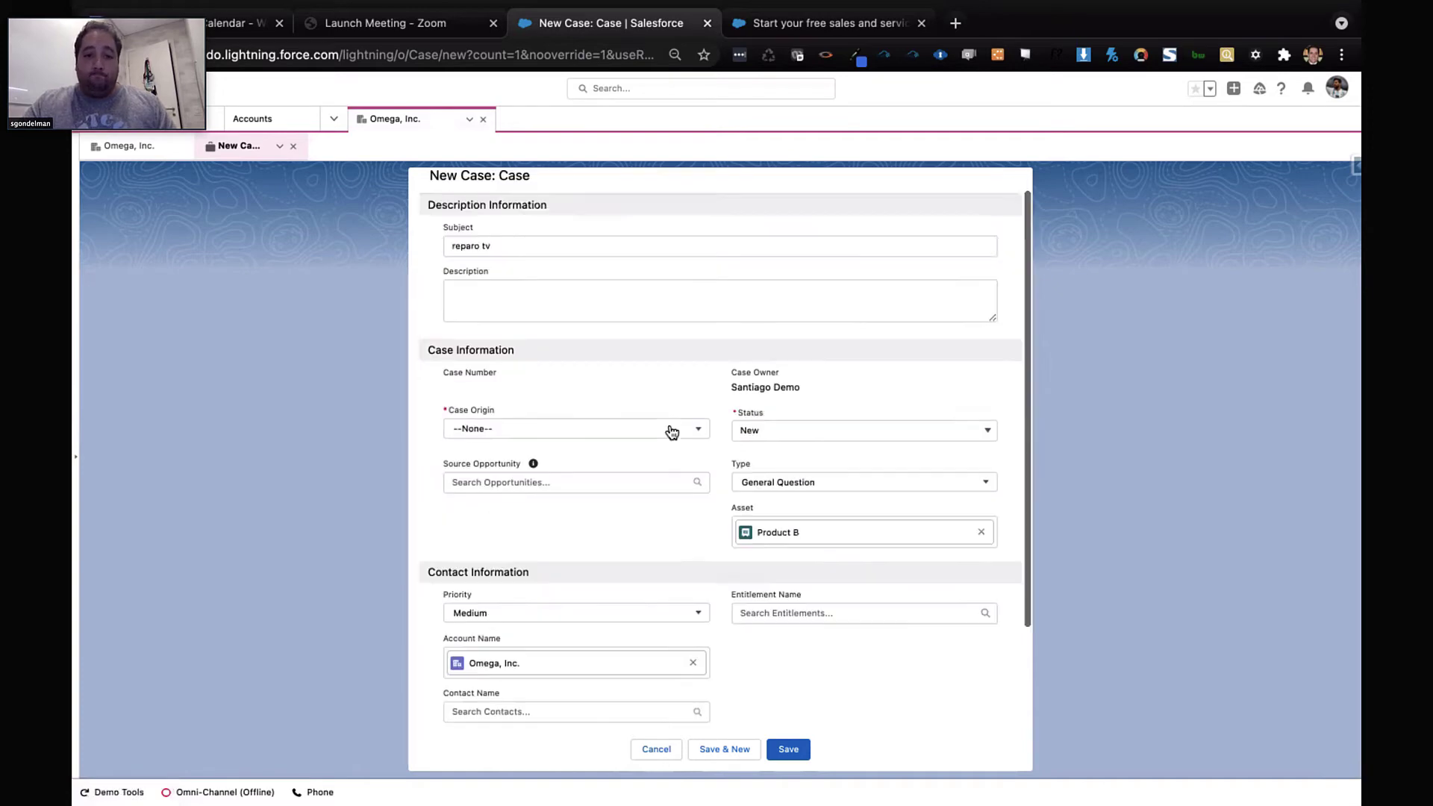
click(666, 429)
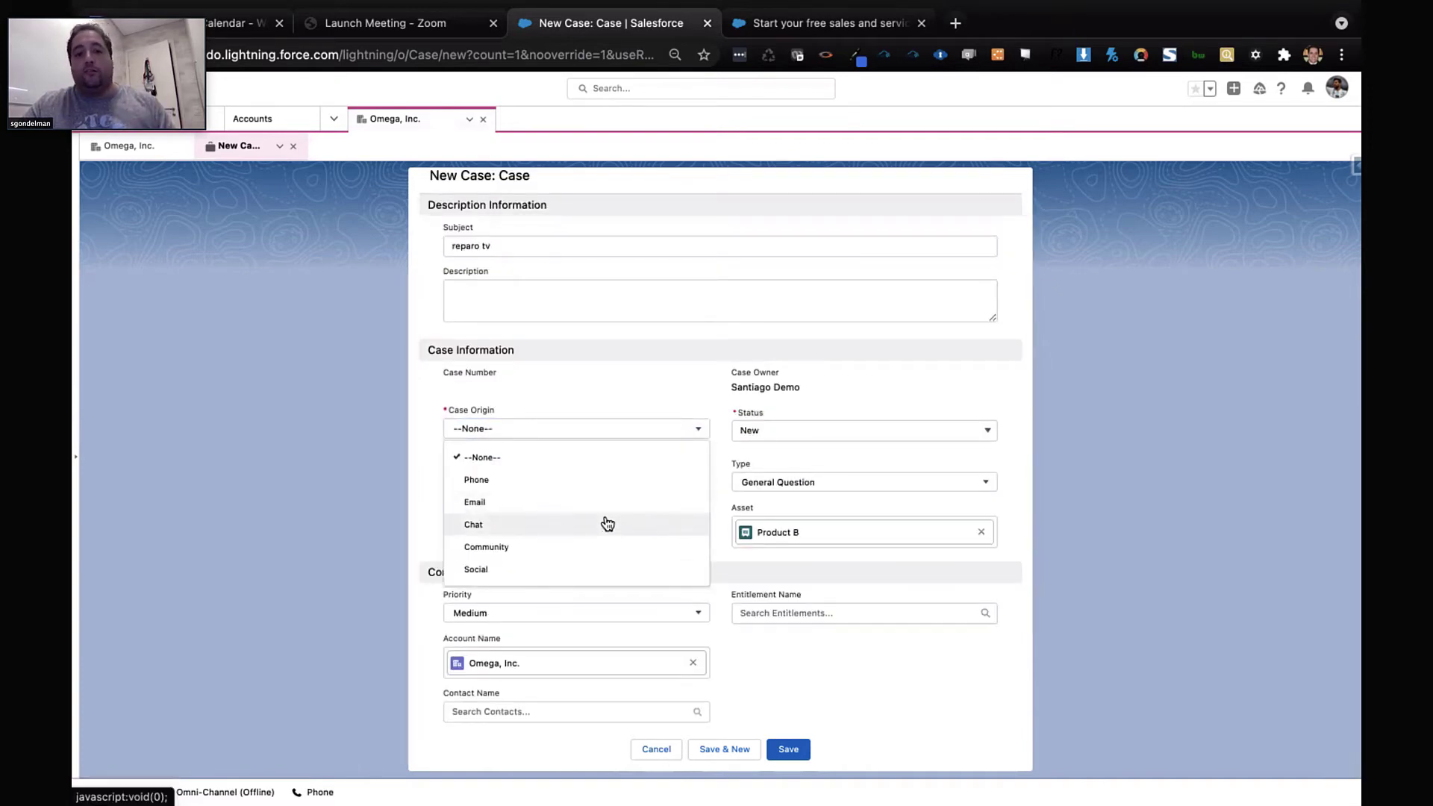
click(608, 483)
Attach a contact to the case and save it
scroll(669, 551, down, 2)
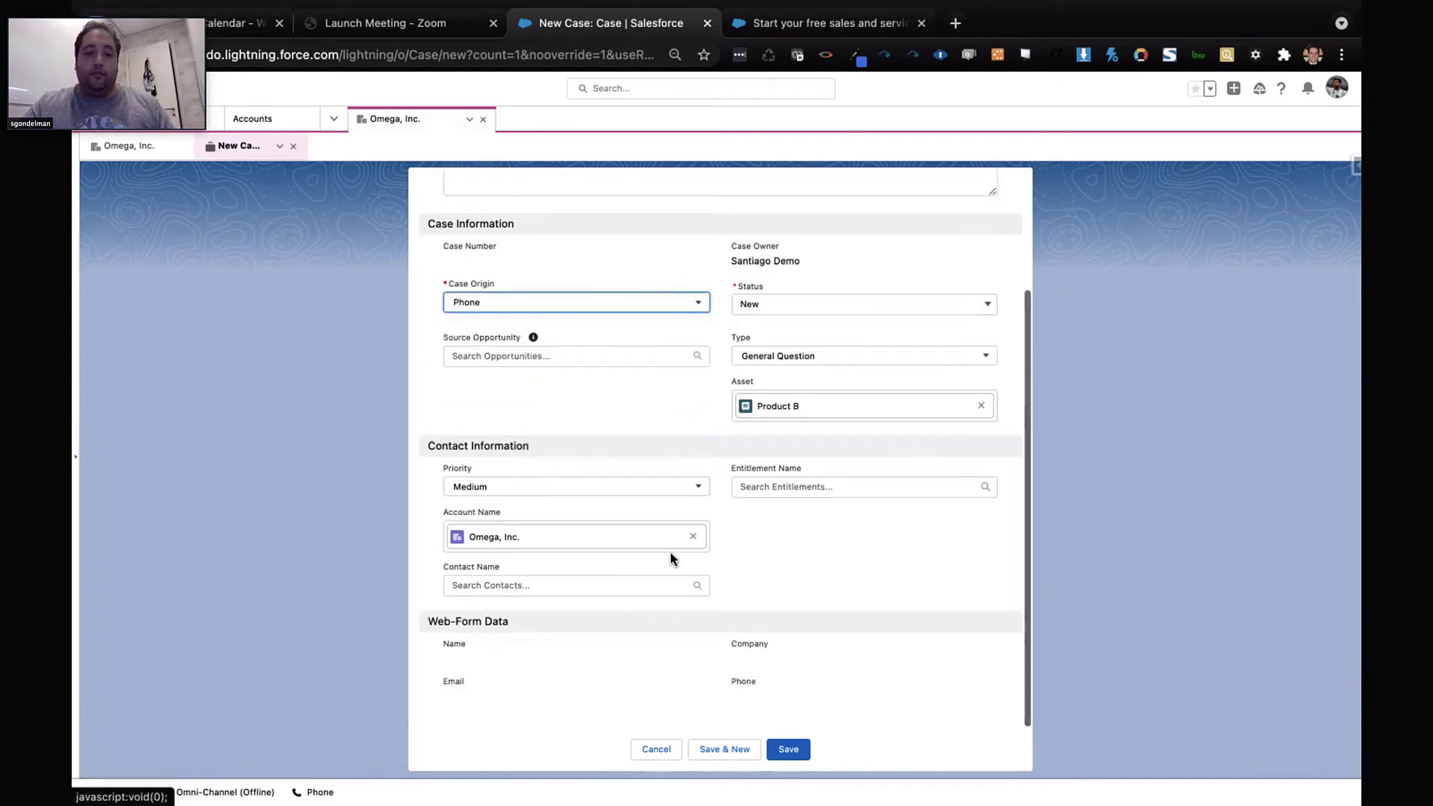
click(650, 590)
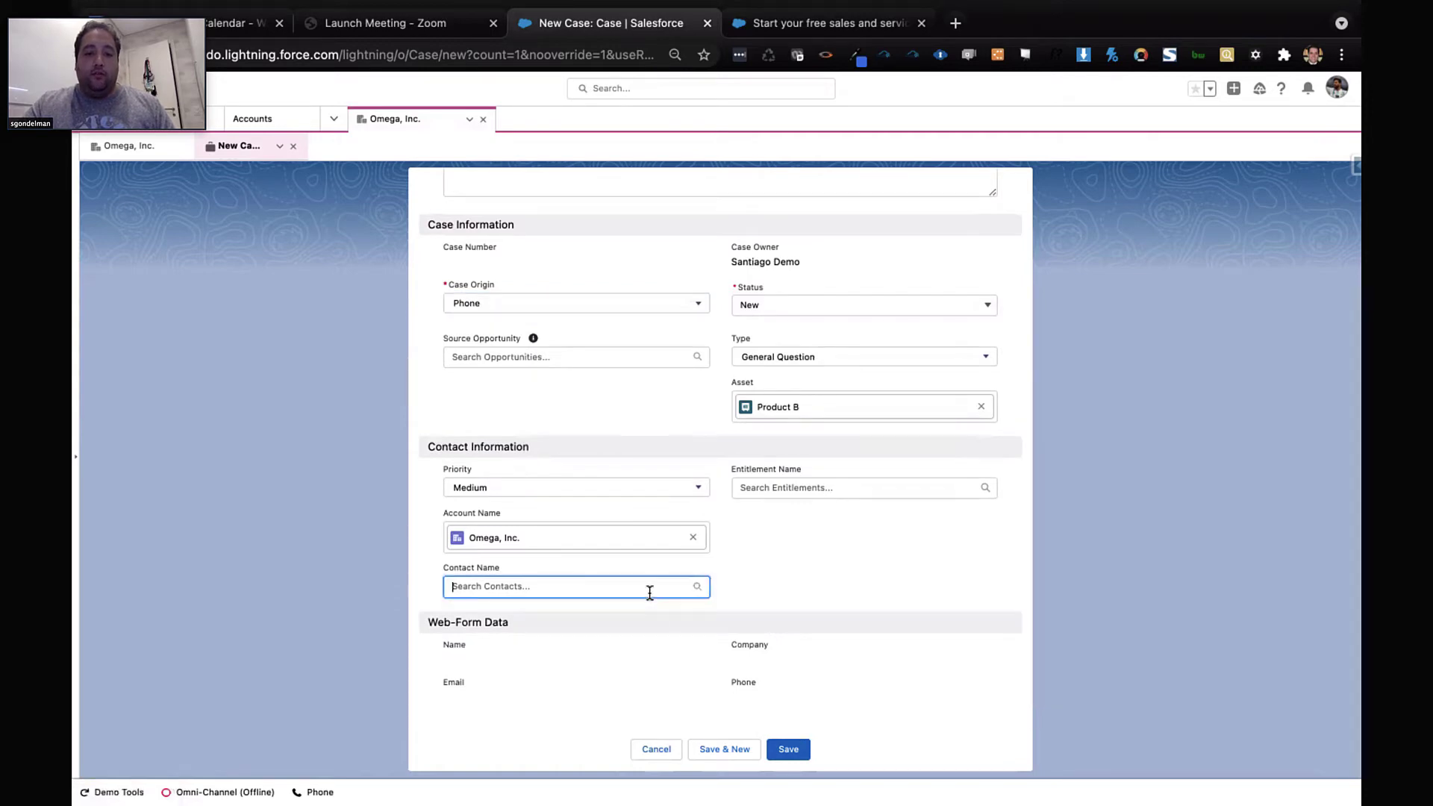
click(561, 619)
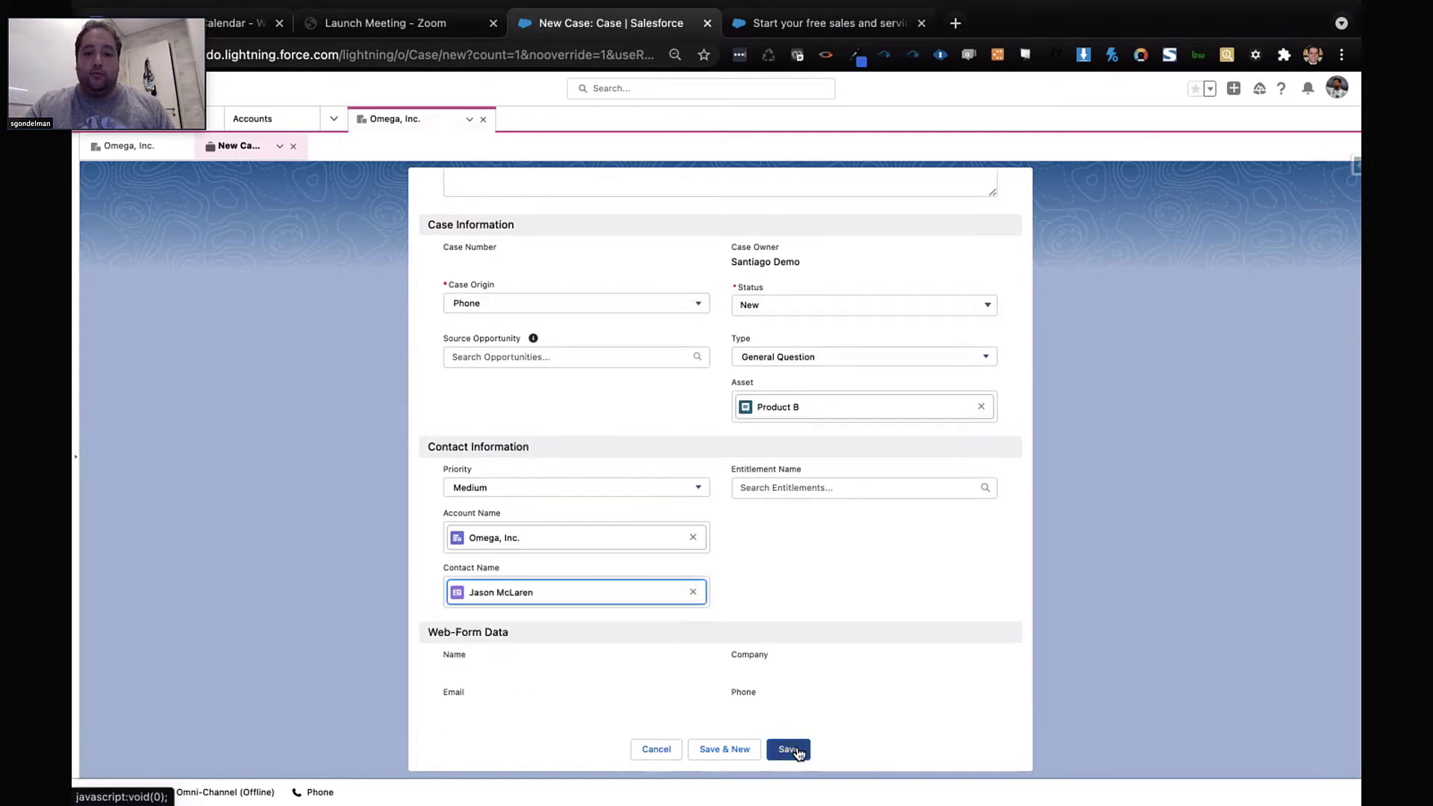
click(796, 749)
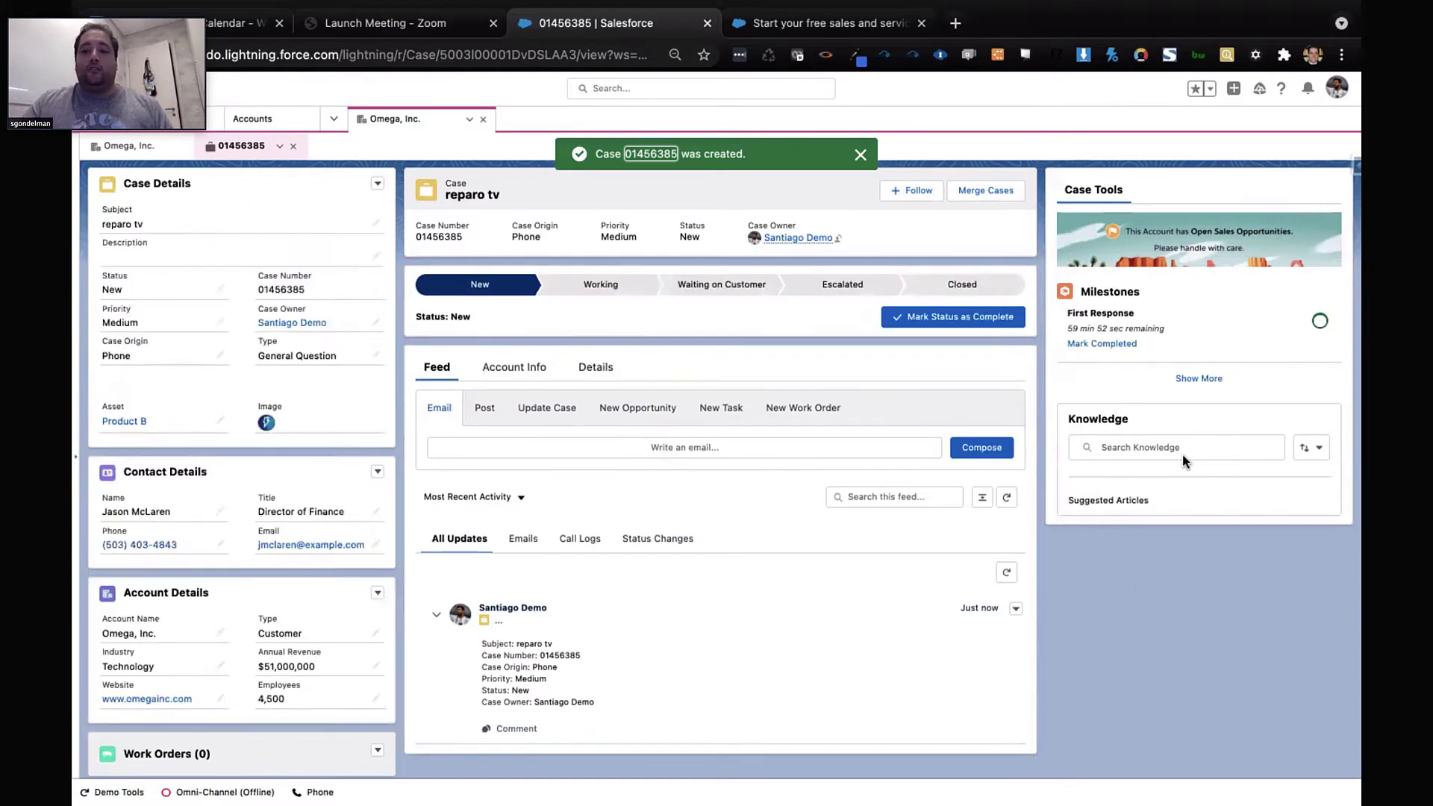
Create a work order with subject 'reparo tv' from the reparo tv case, then open it
click(1203, 379)
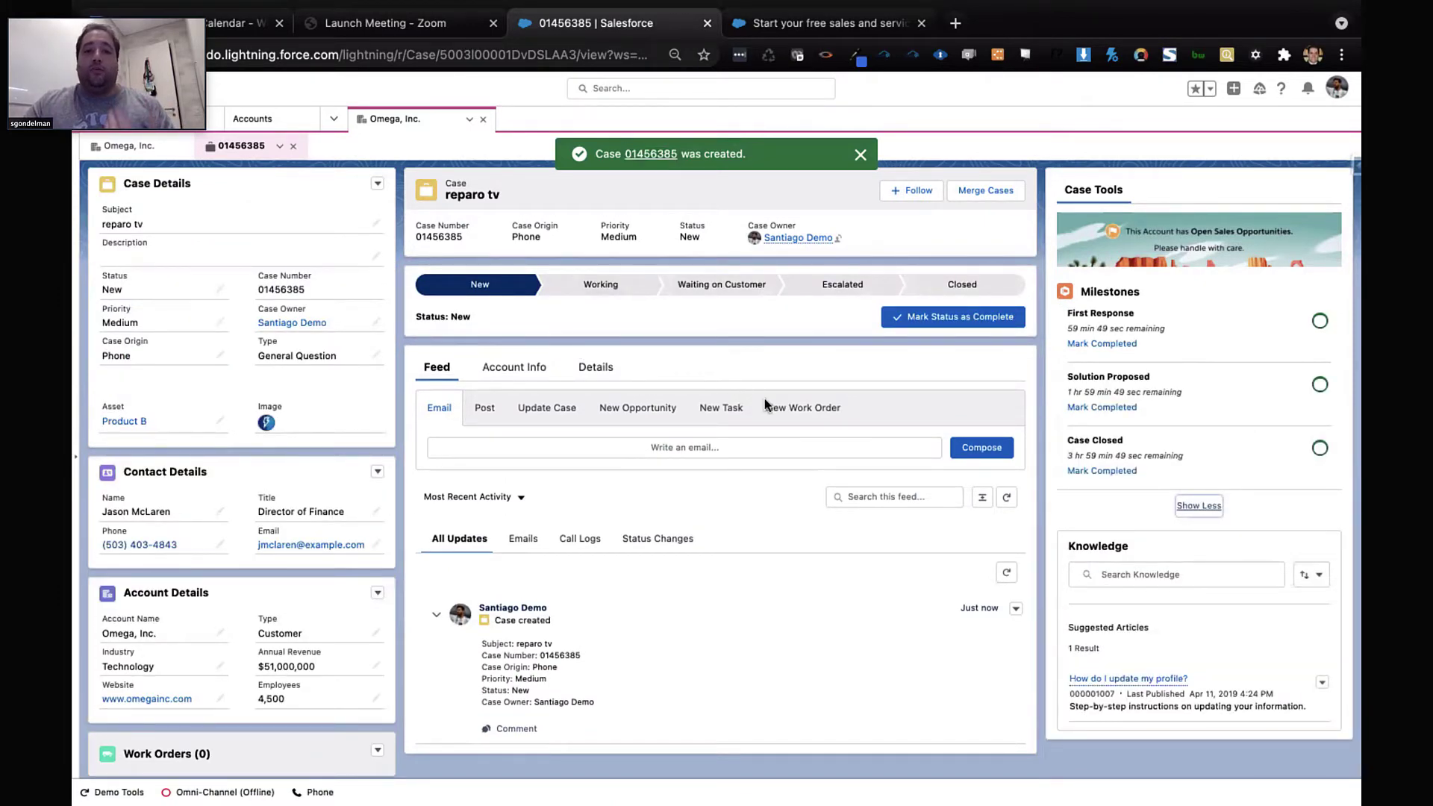
click(780, 412)
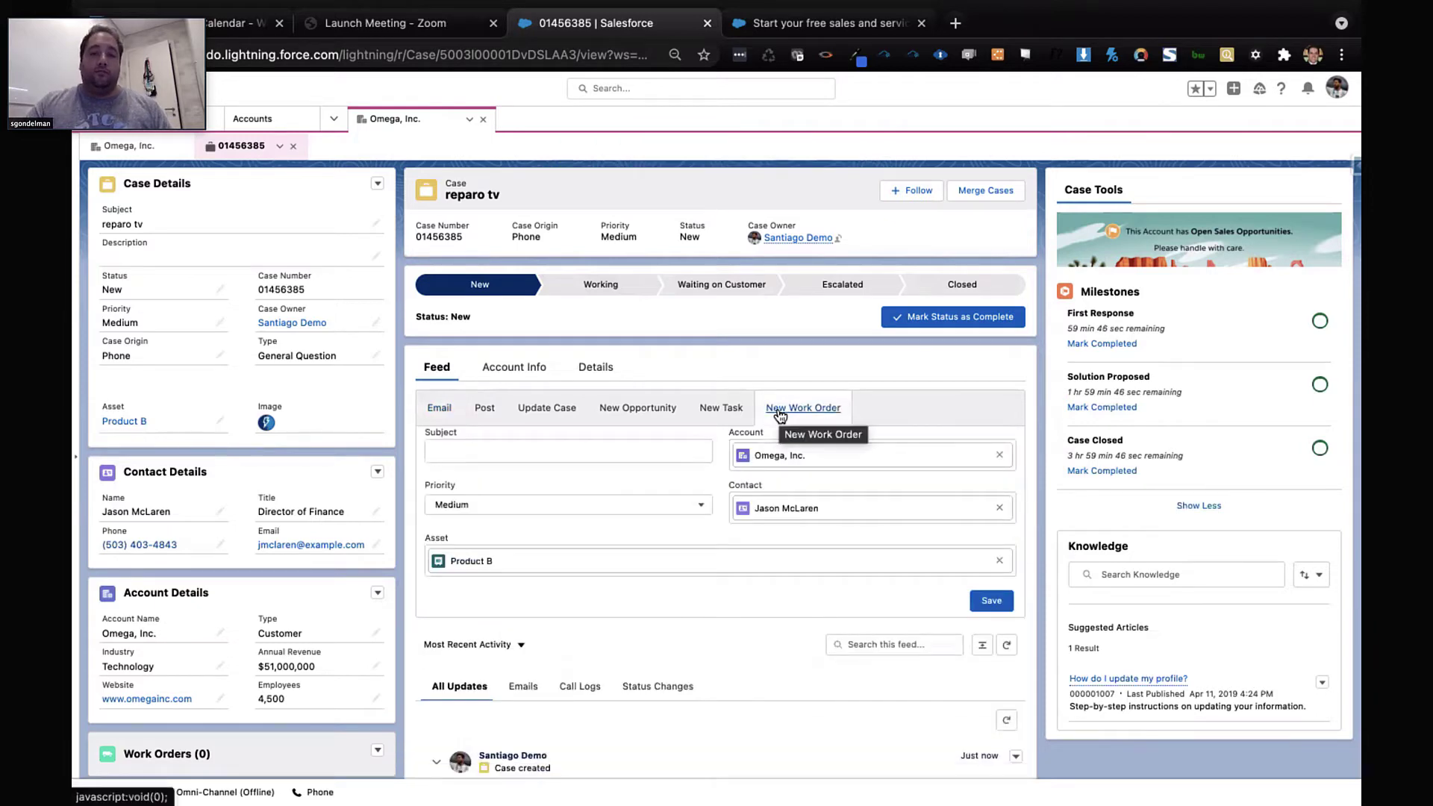
click(629, 447)
text(reparo tv)
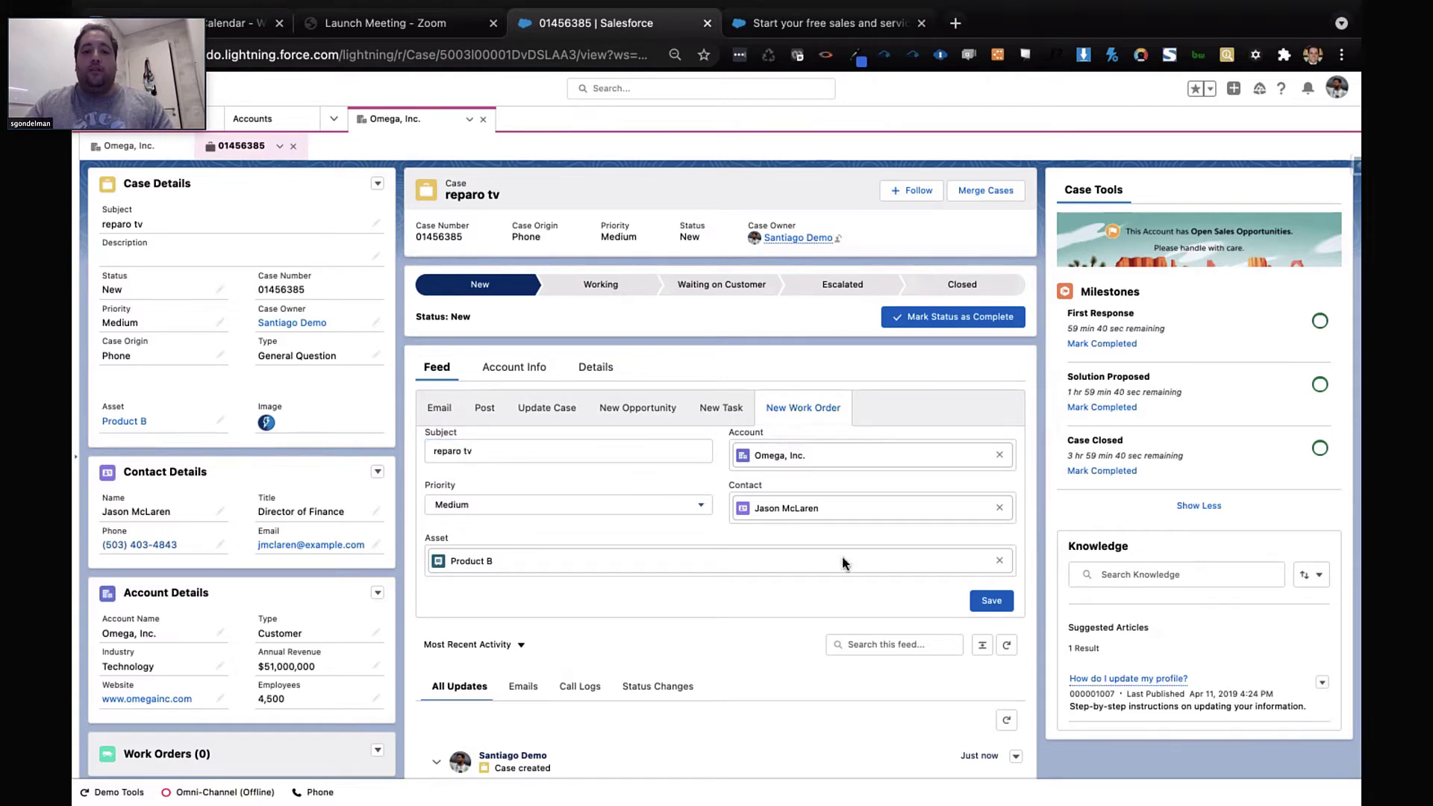
click(988, 602)
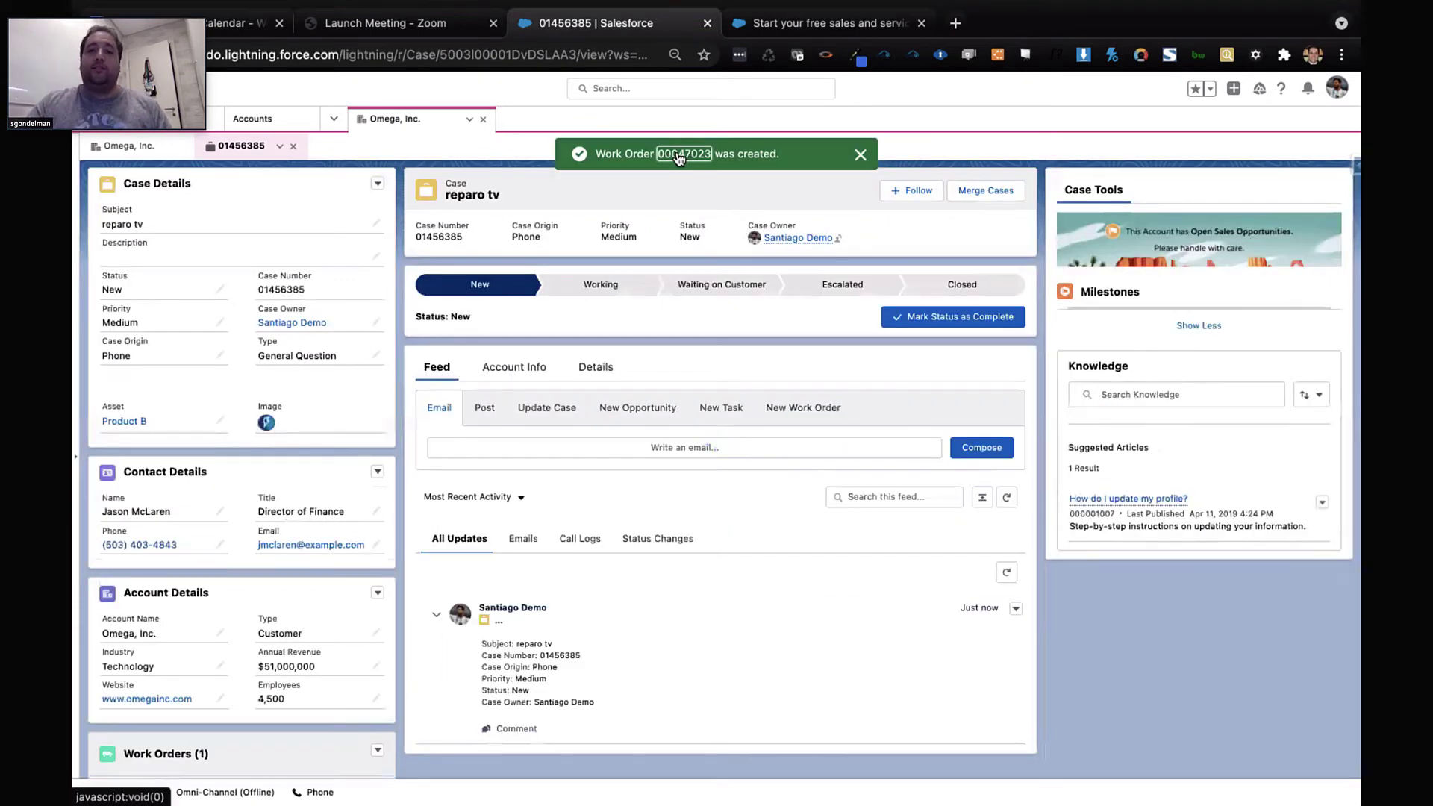
click(679, 156)
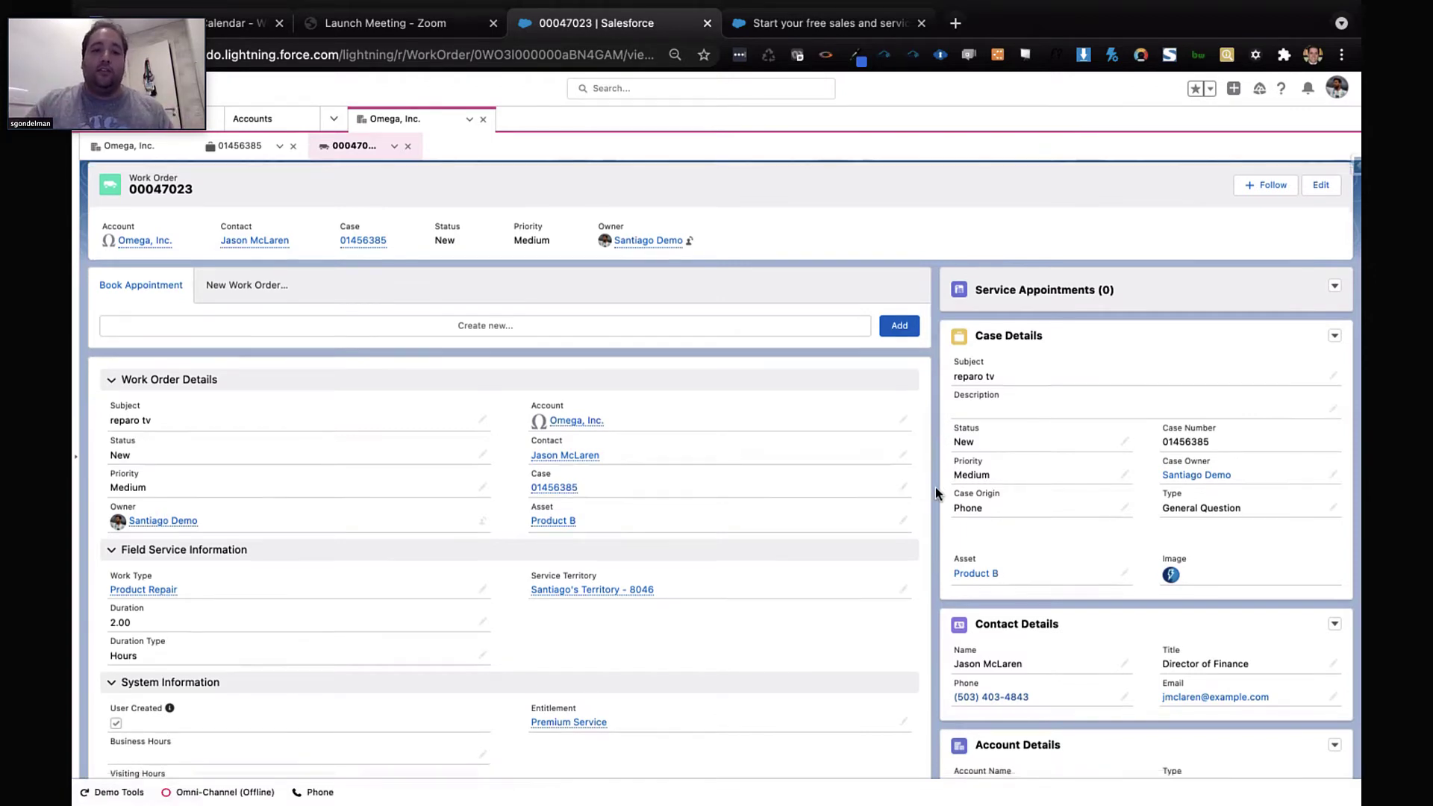
Scroll down work order 00047023 to review its Product Repair work type, duration and entitlement
scroll(934, 486, down, 2)
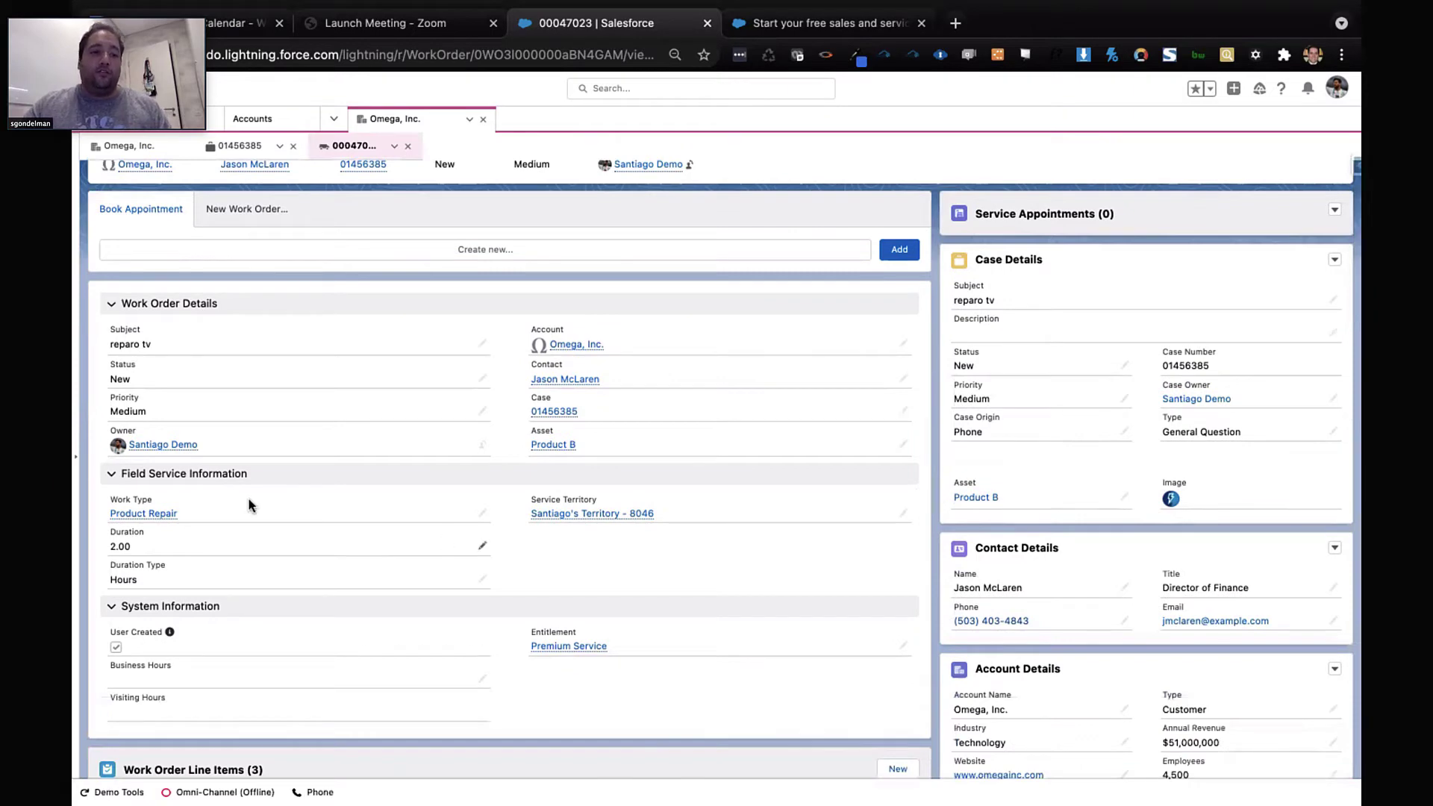
Open the Product Repair work type, check its related products and skills, then return to its details
click(158, 516)
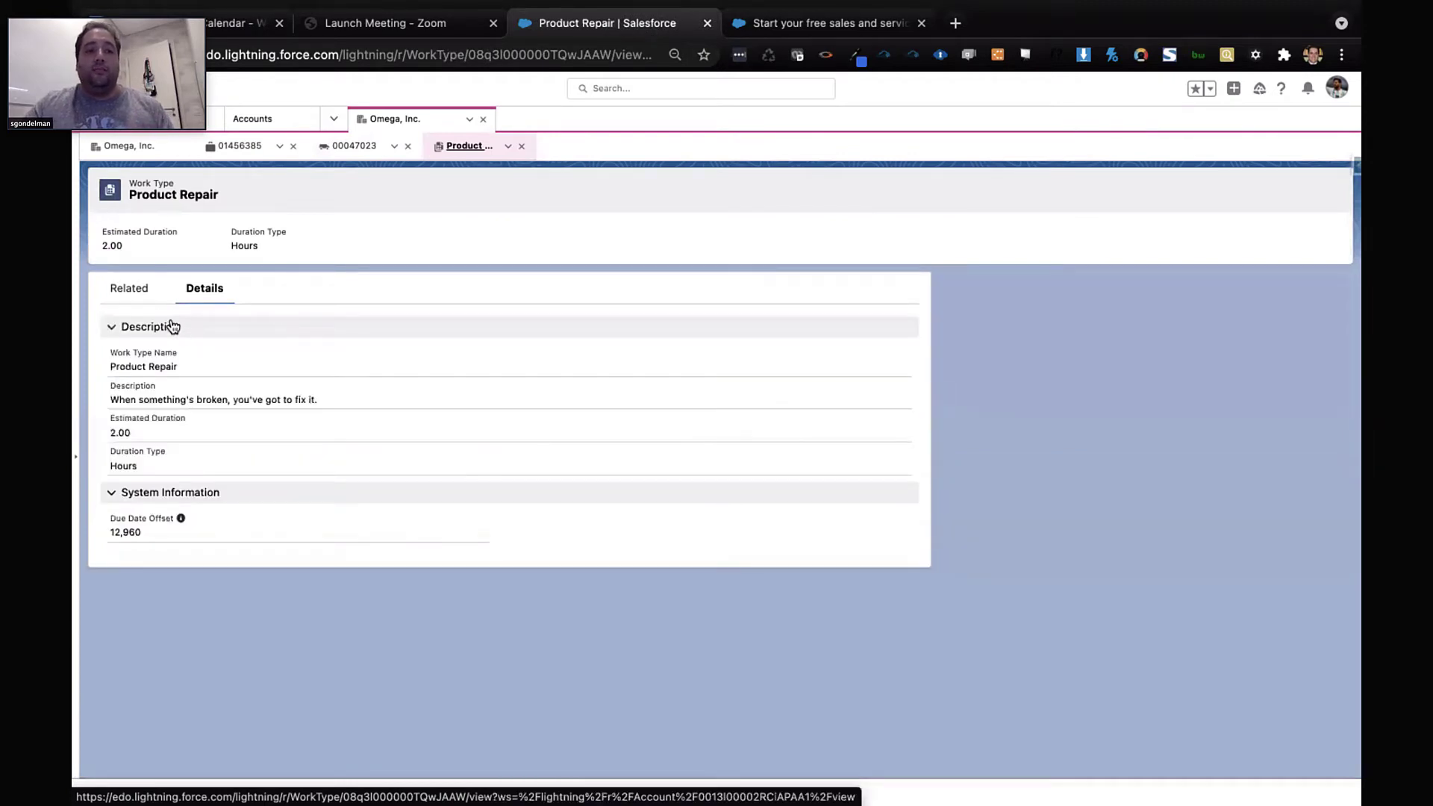
click(153, 299)
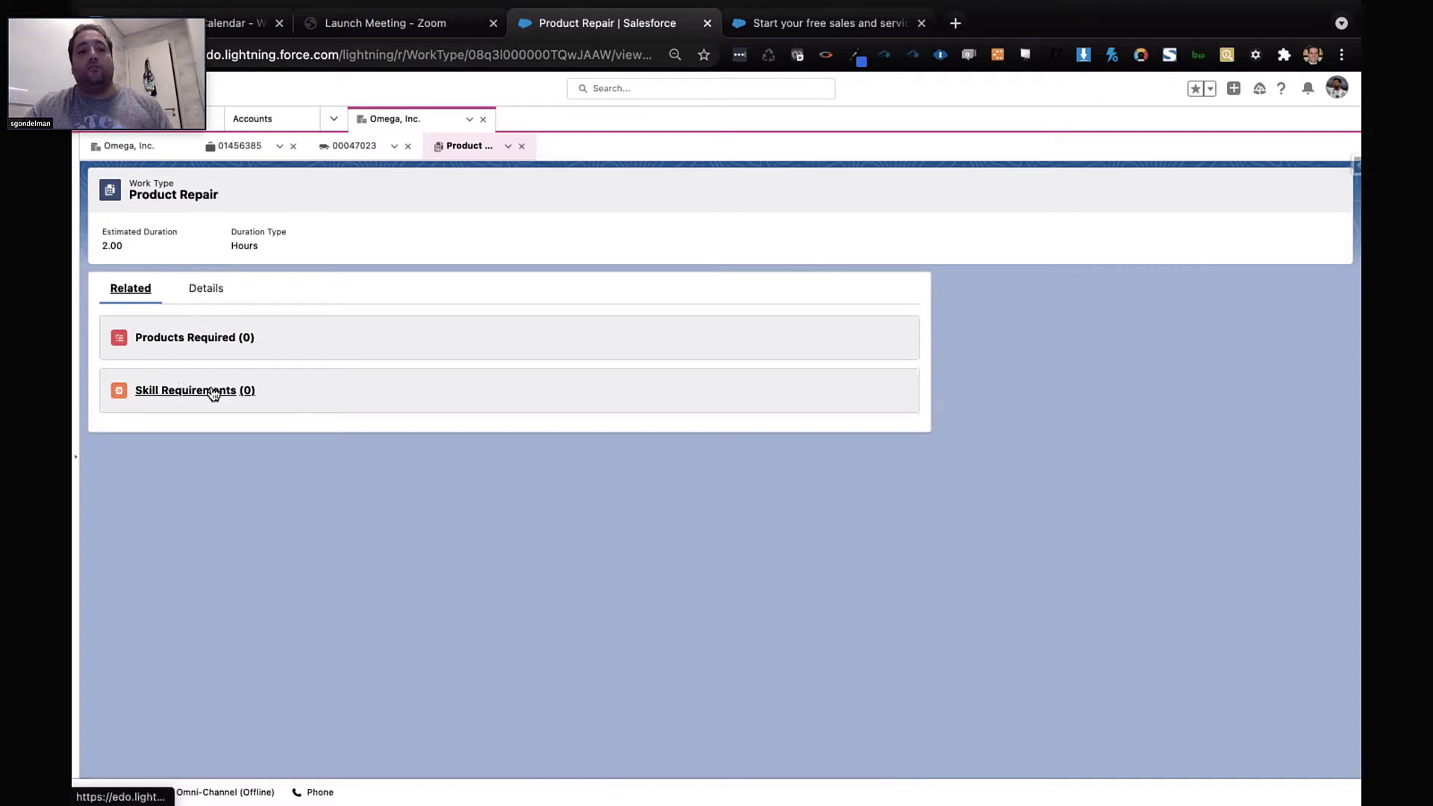
click(202, 301)
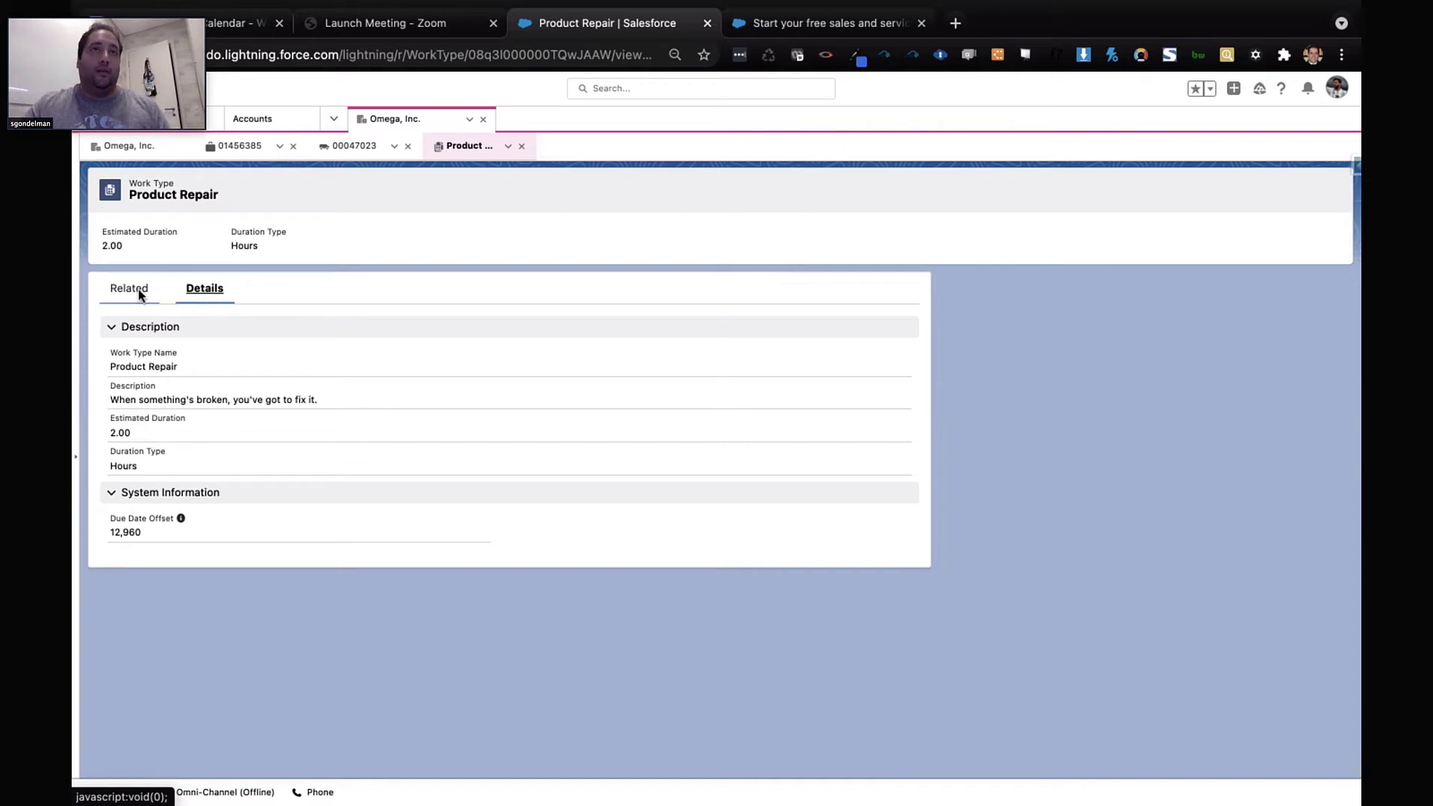
Book the first golden slot, Monday Jul 19, 9:00–11:00 AM, for work order 00047023
click(522, 146)
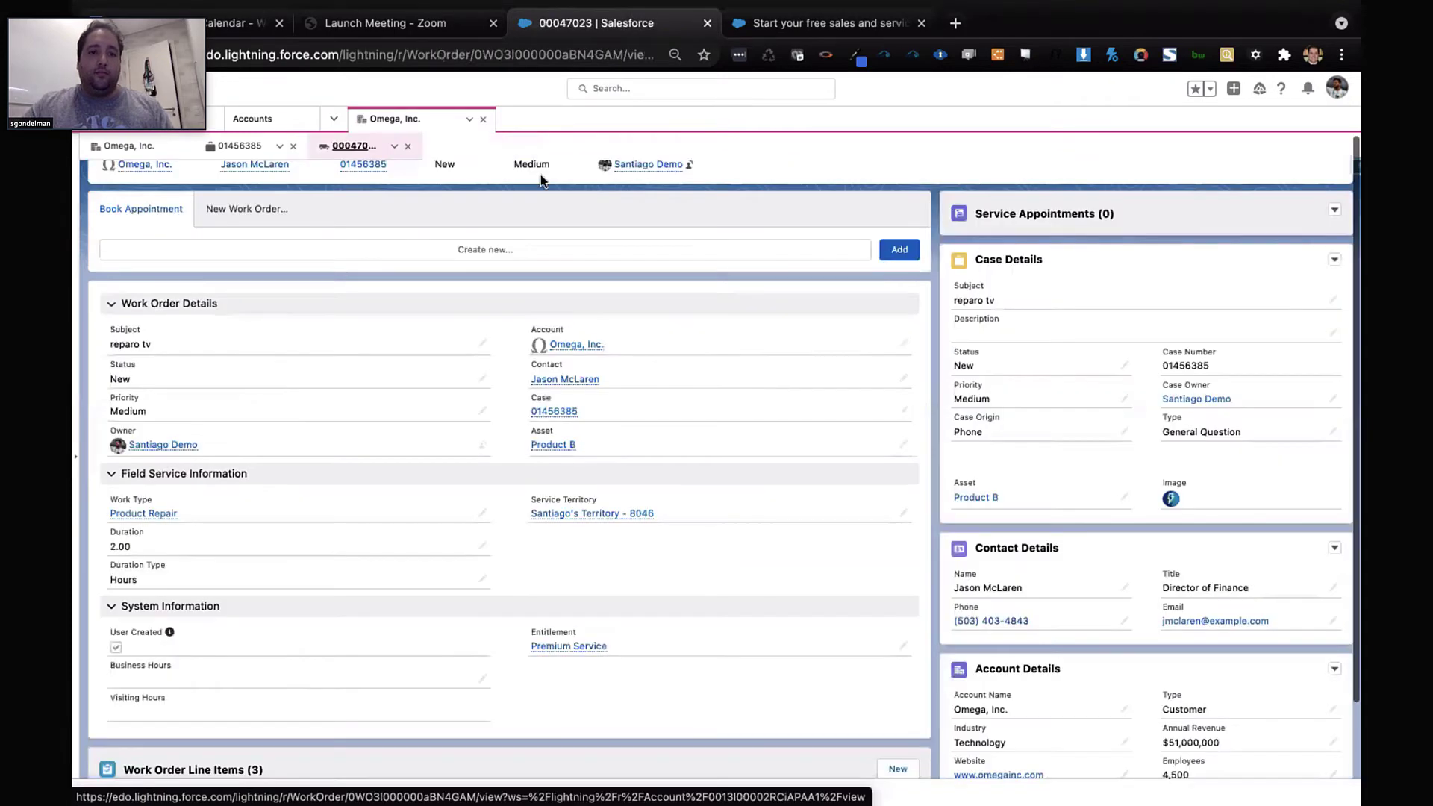
scroll(765, 548, up, 2)
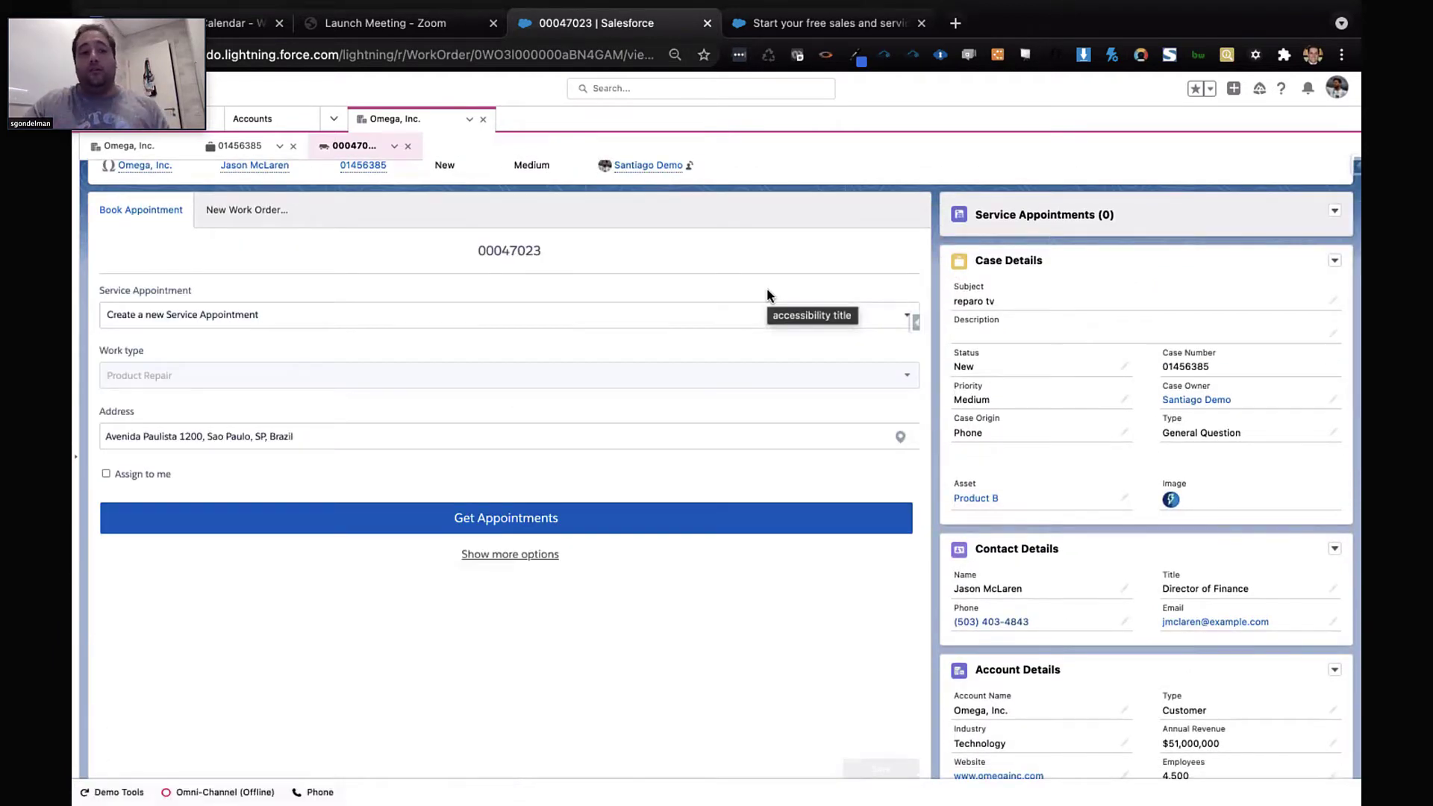
click(556, 516)
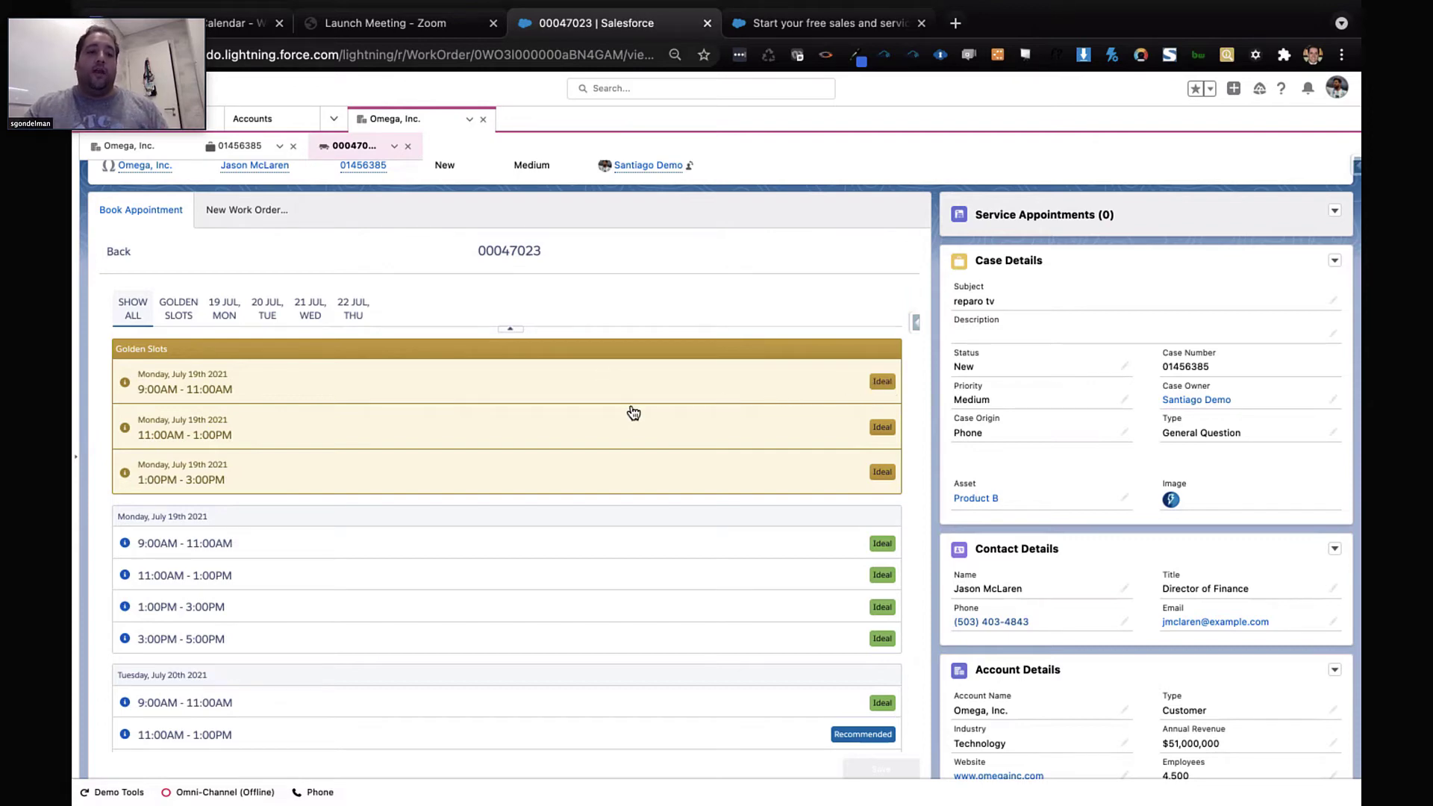
scroll(633, 413, down, 1)
scroll(633, 413, up, 1)
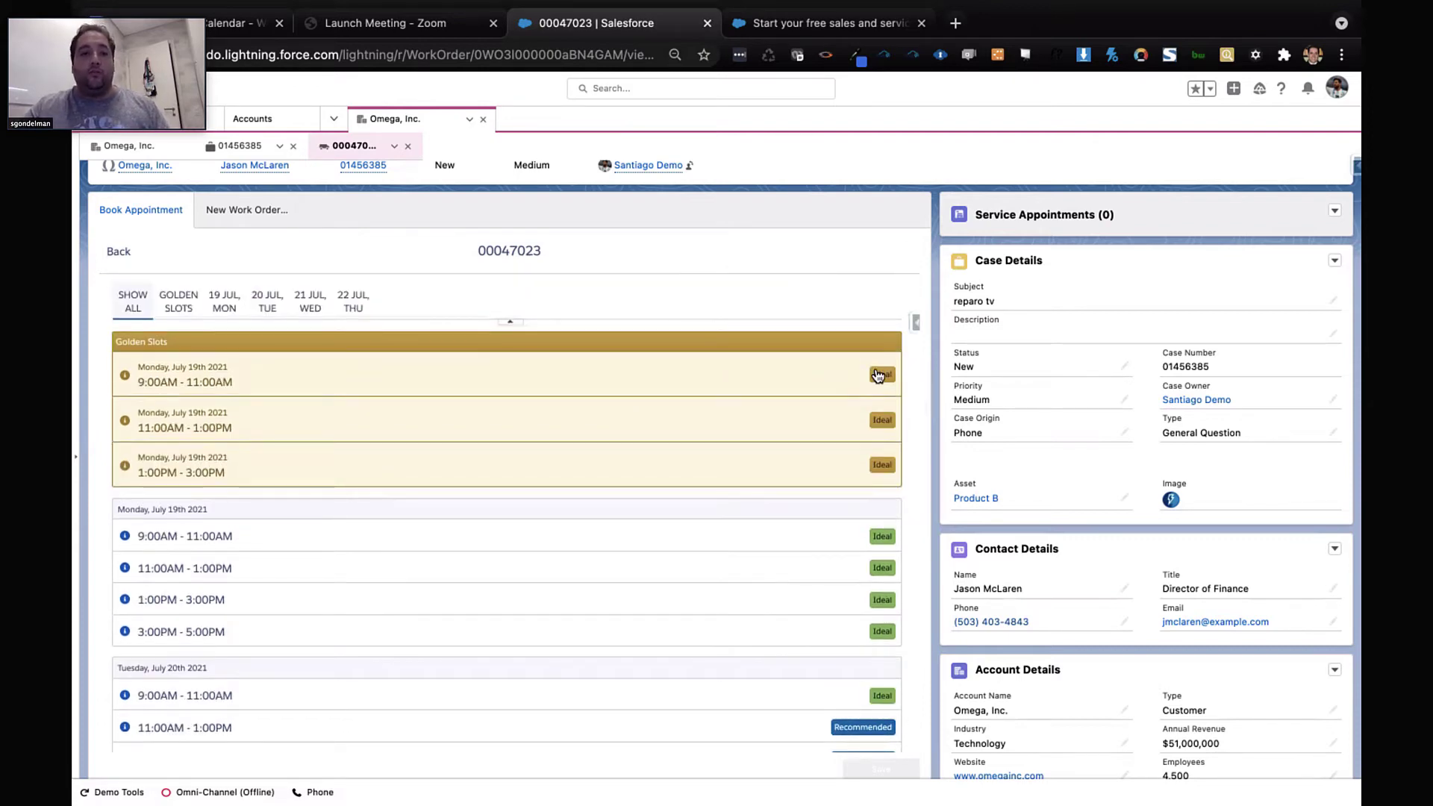
click(475, 382)
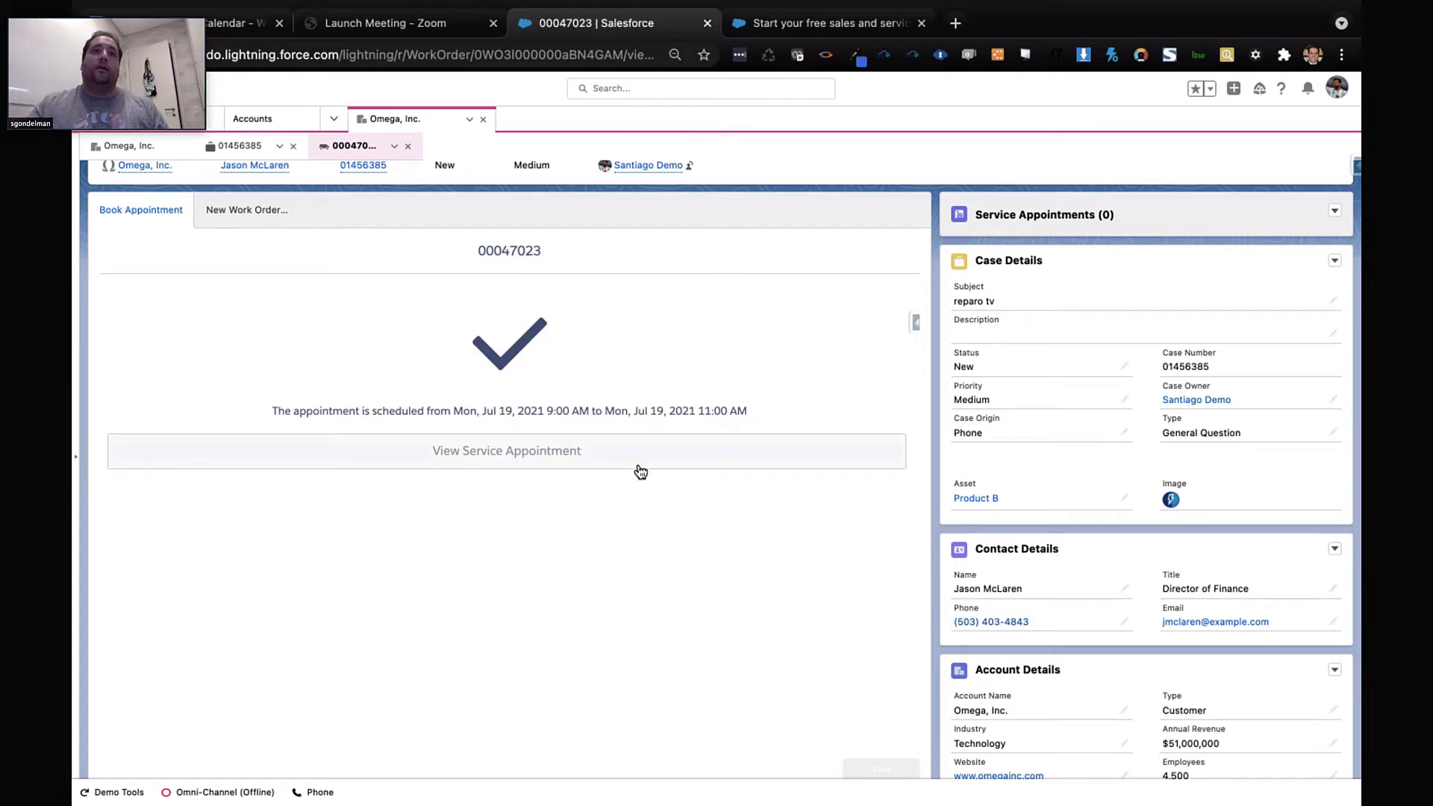
Open the newly booked service appointment SA-47597 record
scroll(565, 499, up, 1)
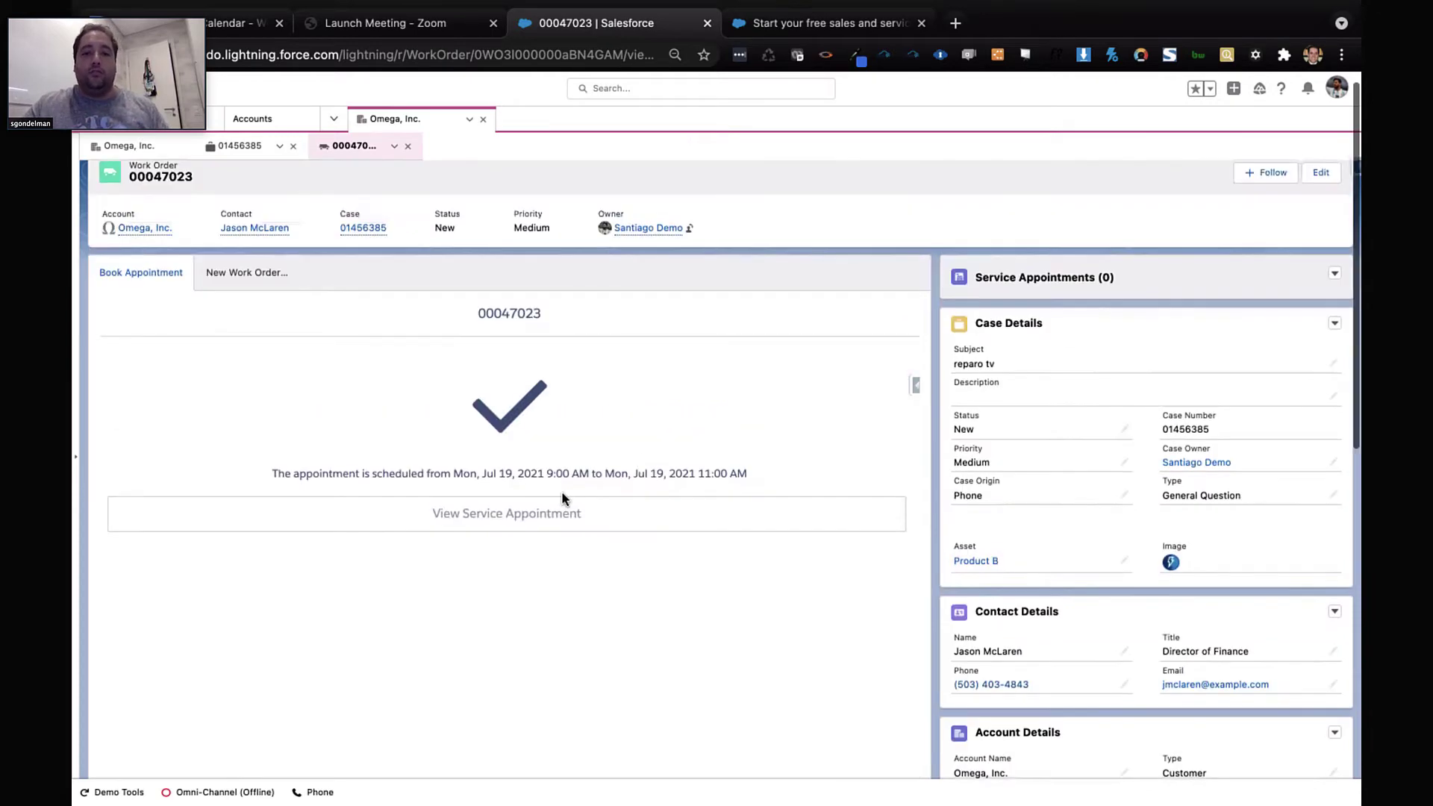
click(521, 510)
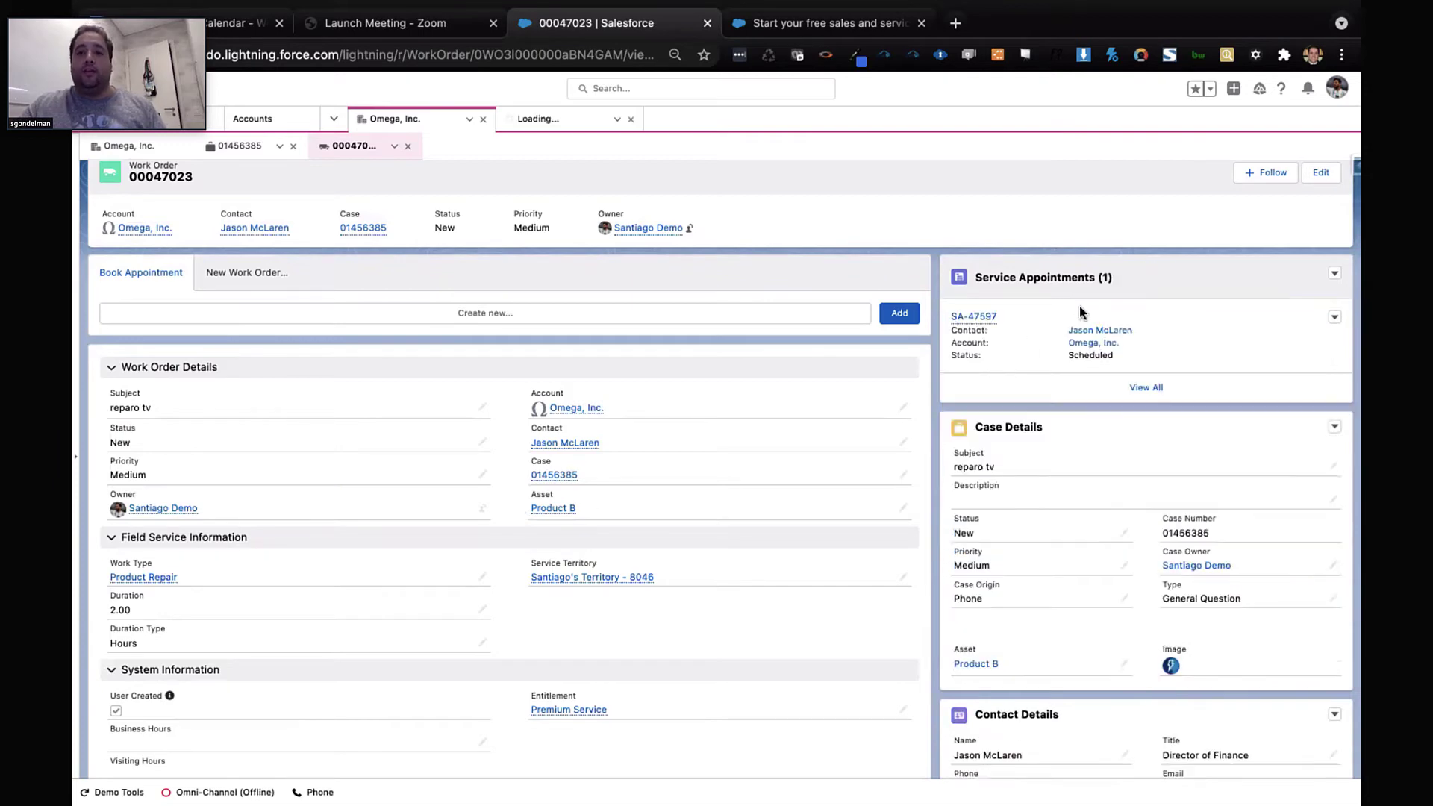
click(1079, 306)
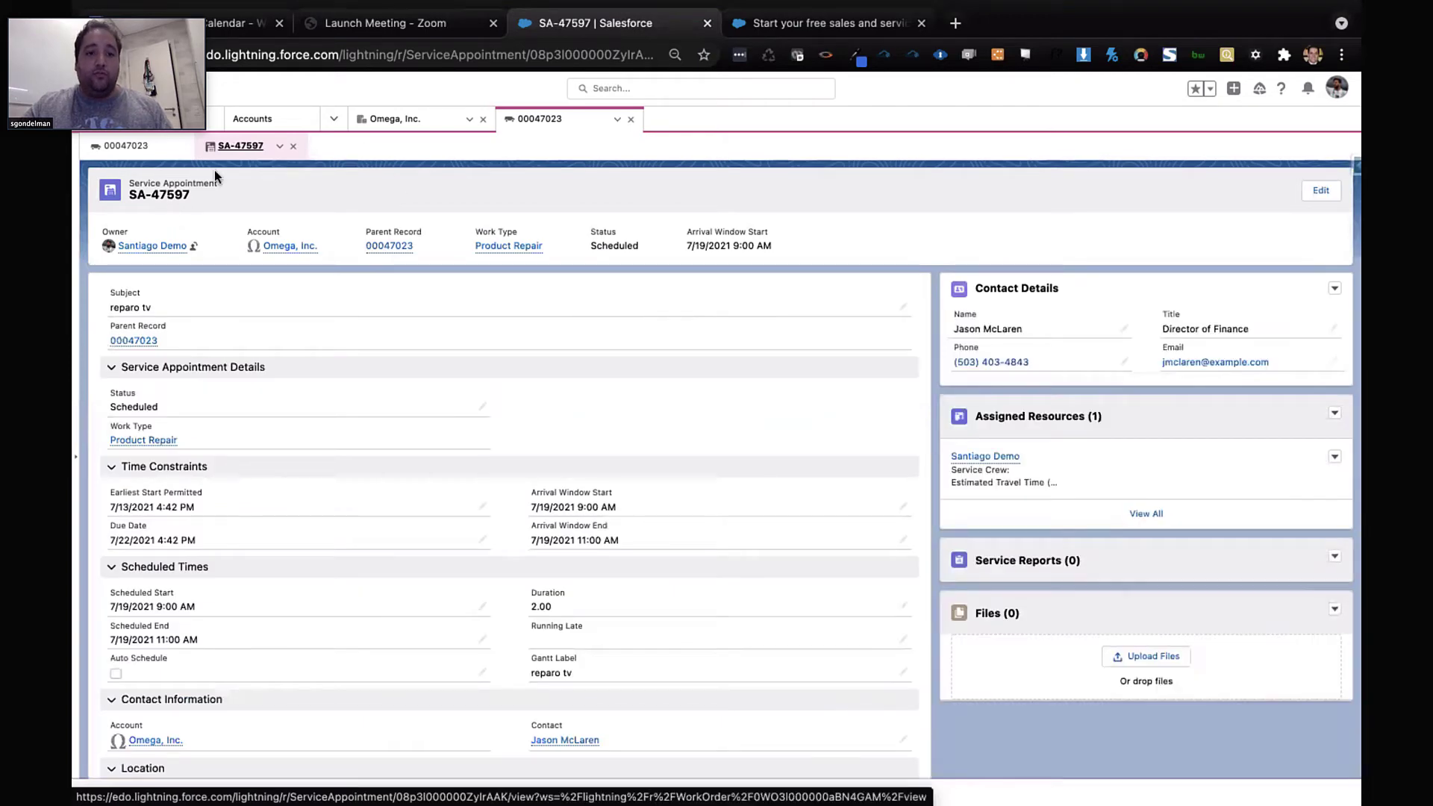
Switch to the Field Service dispatcher console from the app navigation menu
click(334, 120)
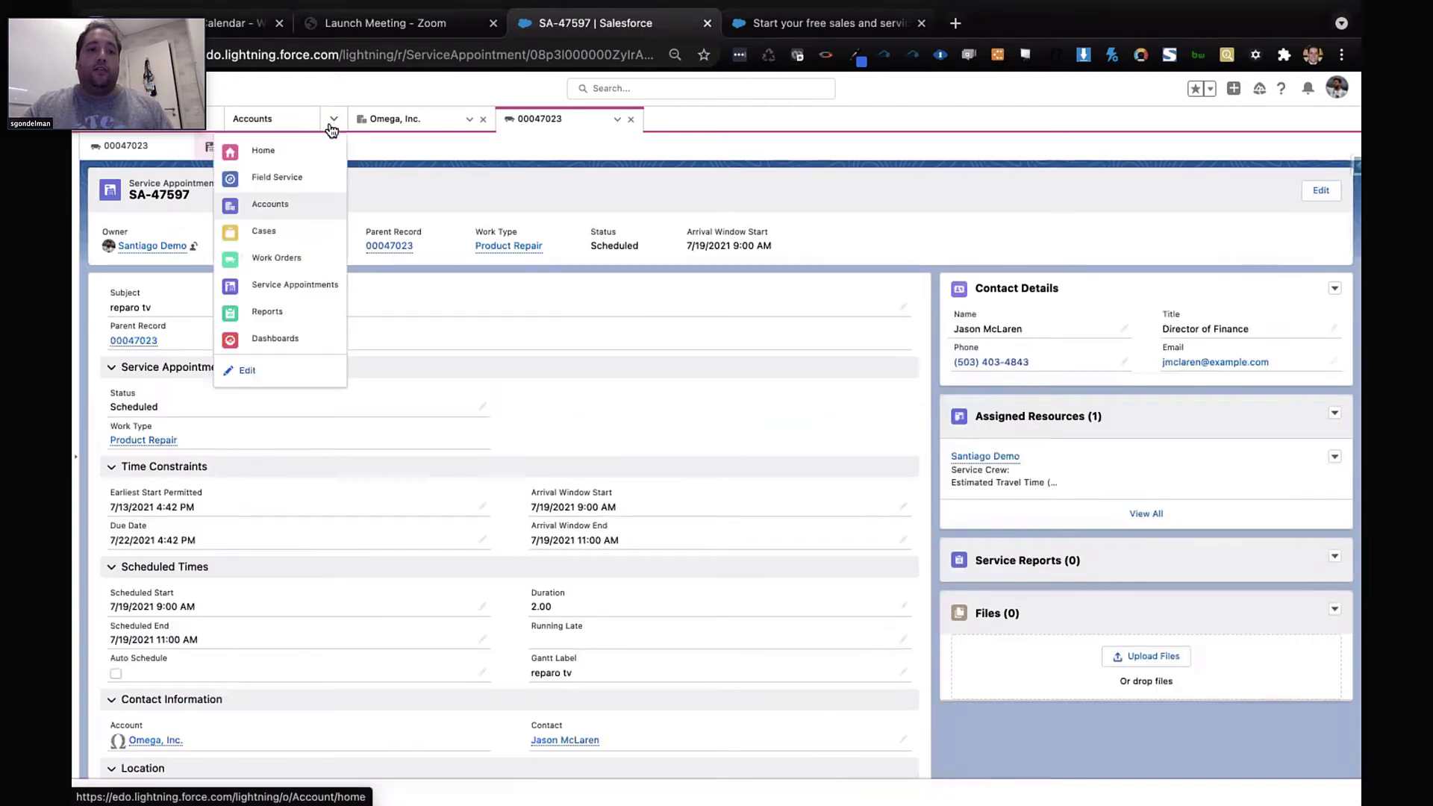
click(297, 178)
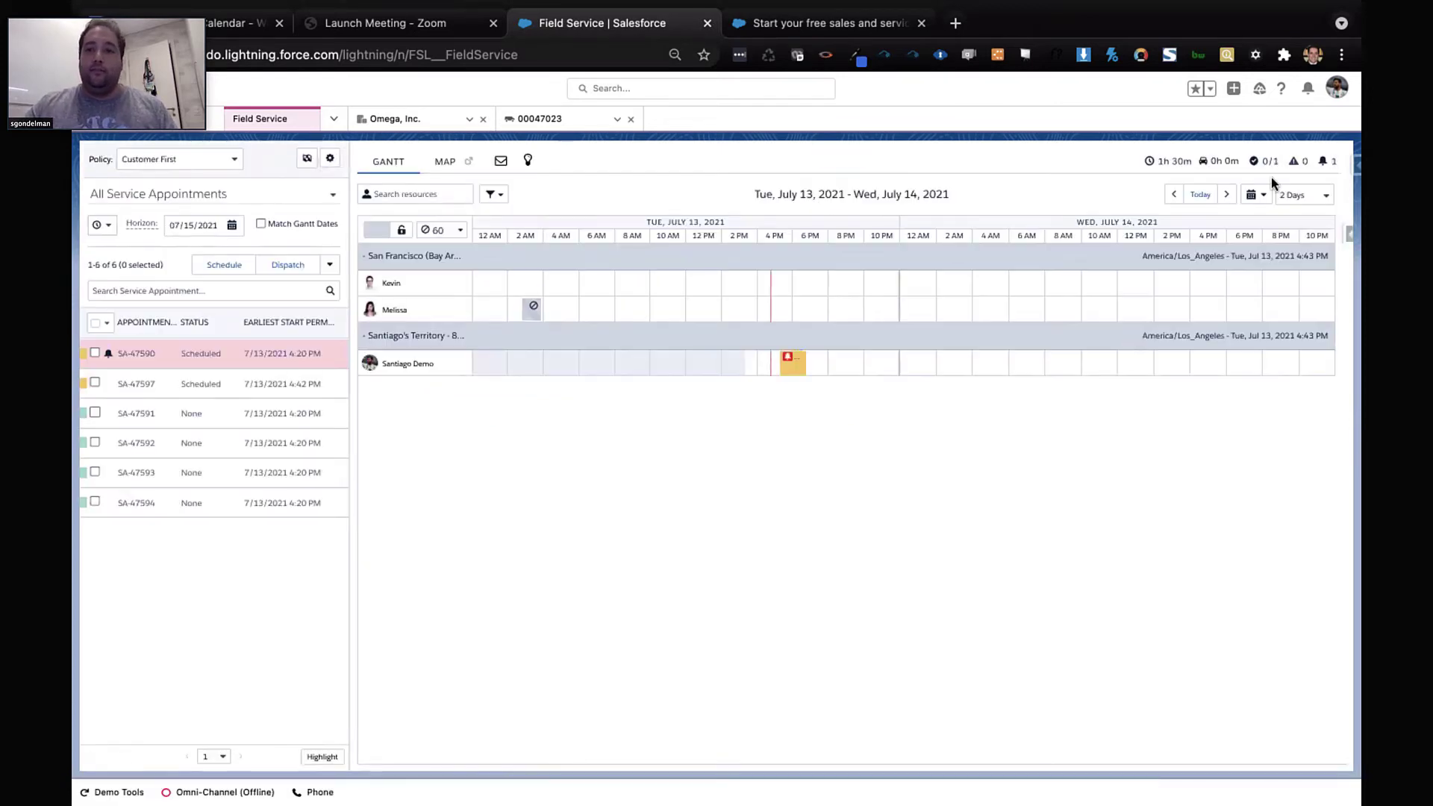
Jump the Gantt schedule to July 19, 2021 using the date picker
click(1308, 197)
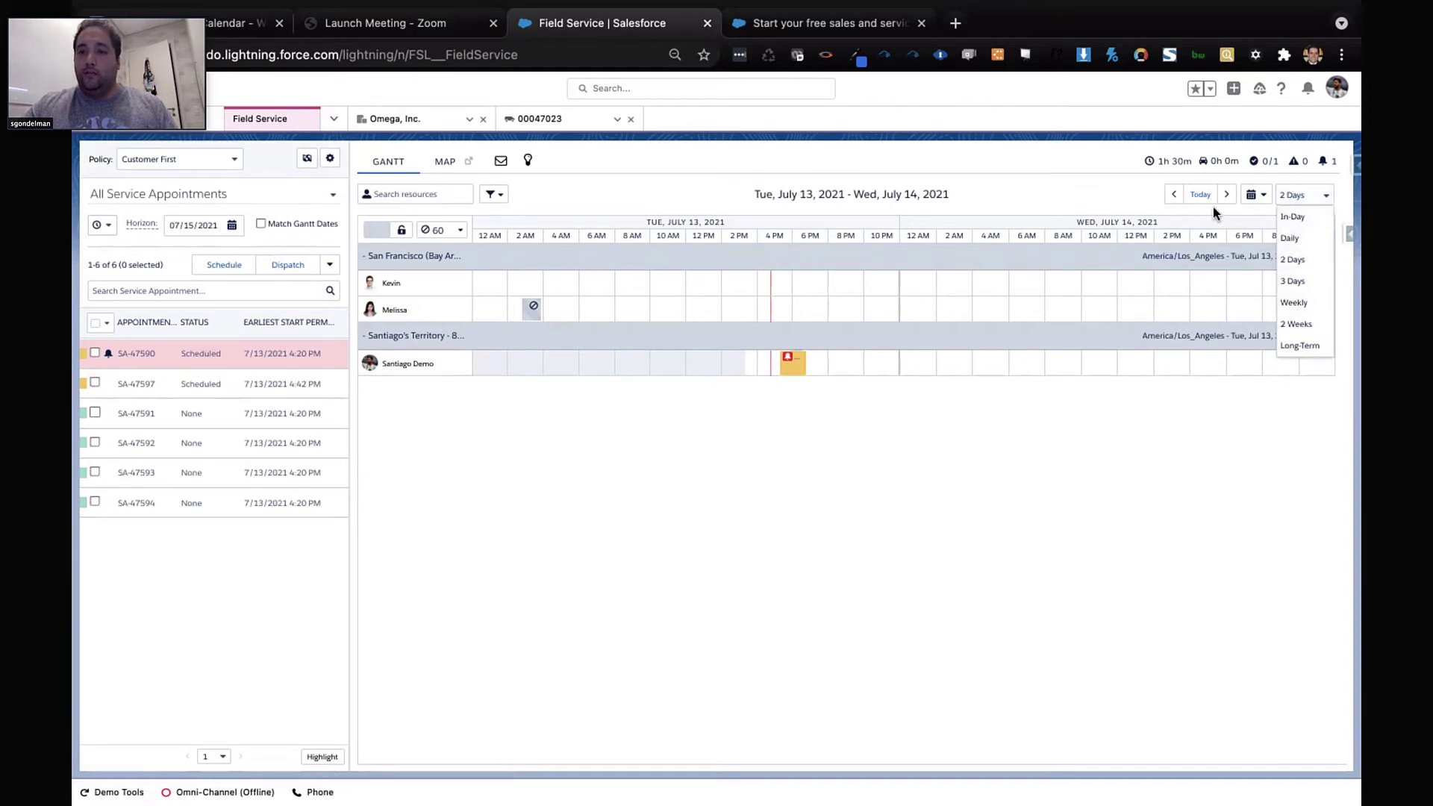
click(1252, 195)
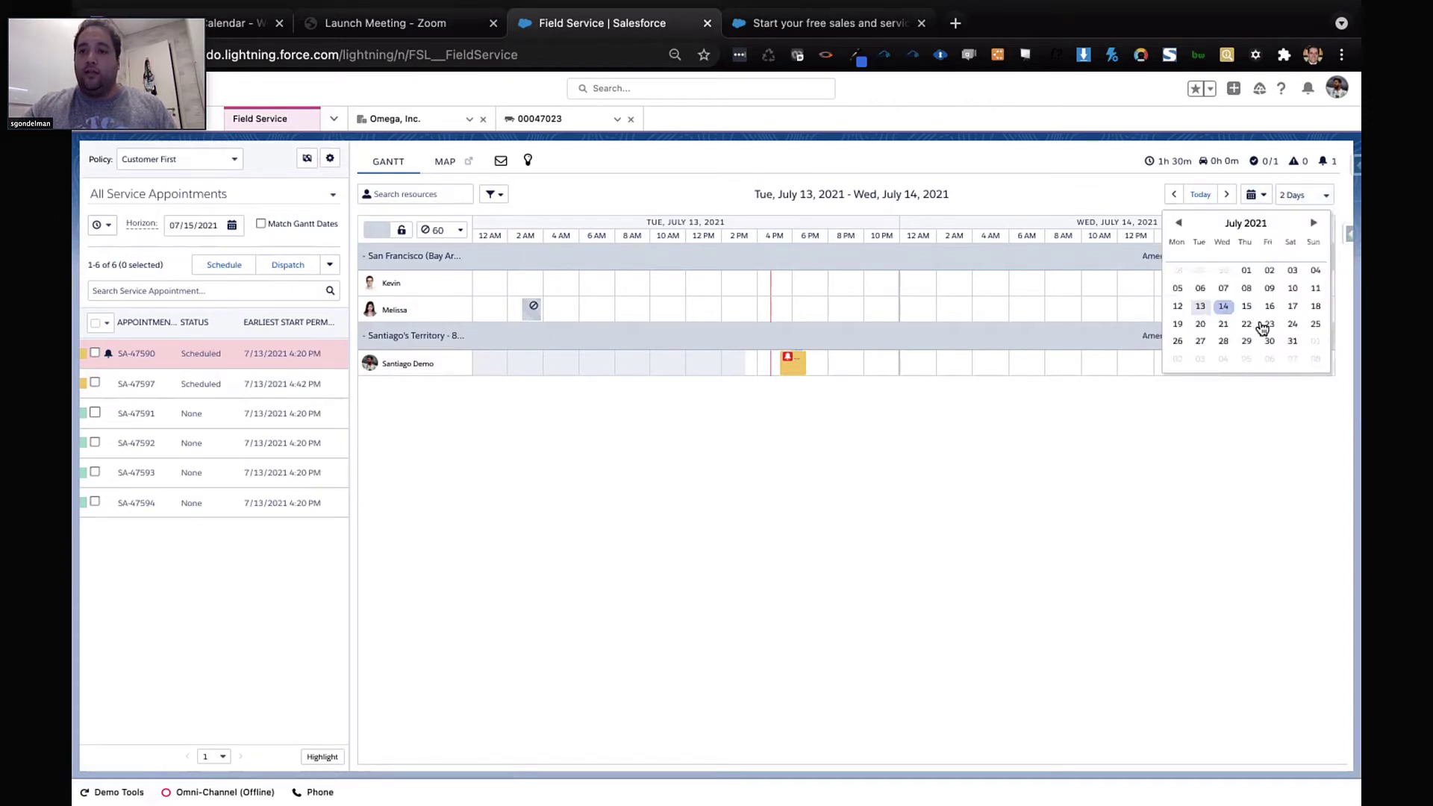
click(1177, 326)
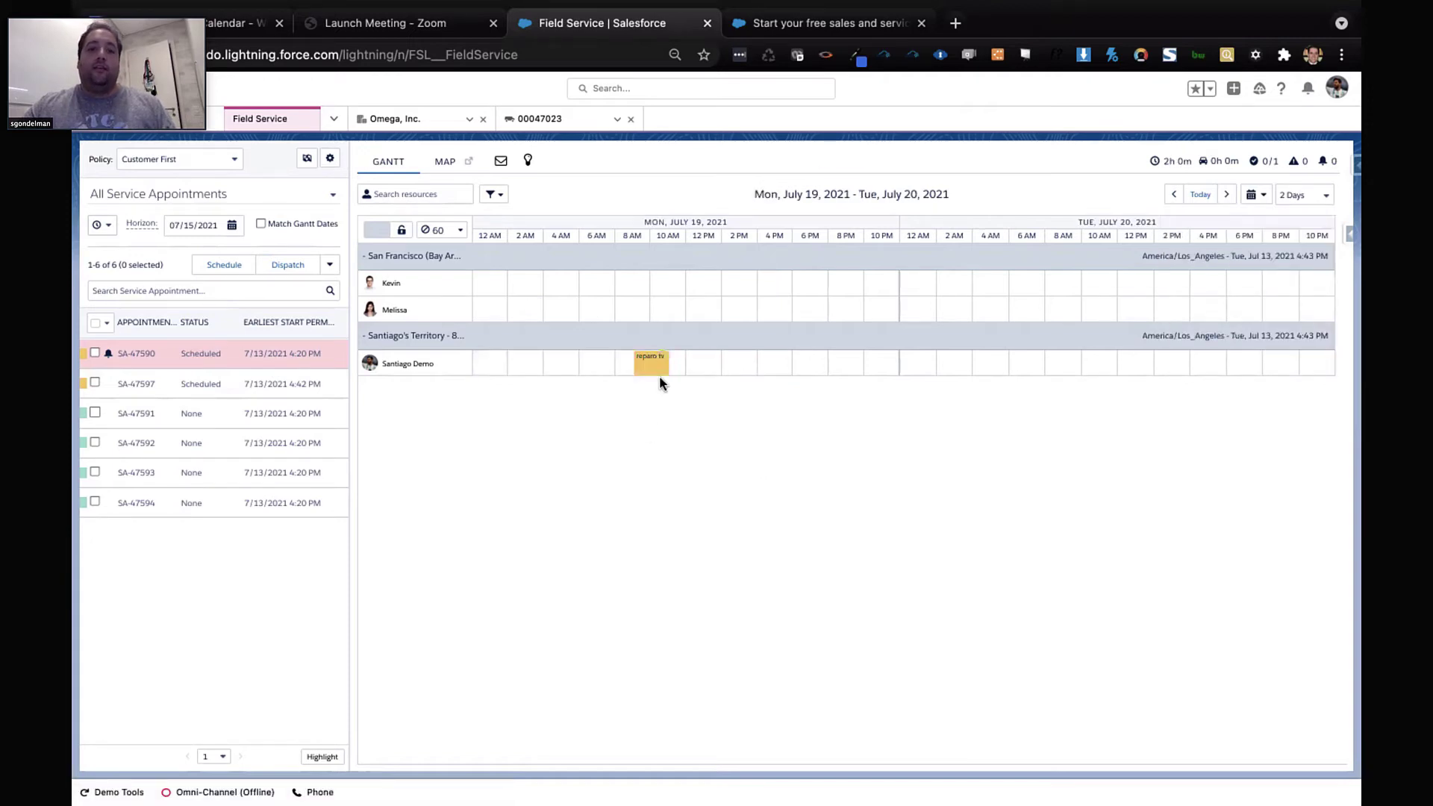
mouse_move(653, 377)
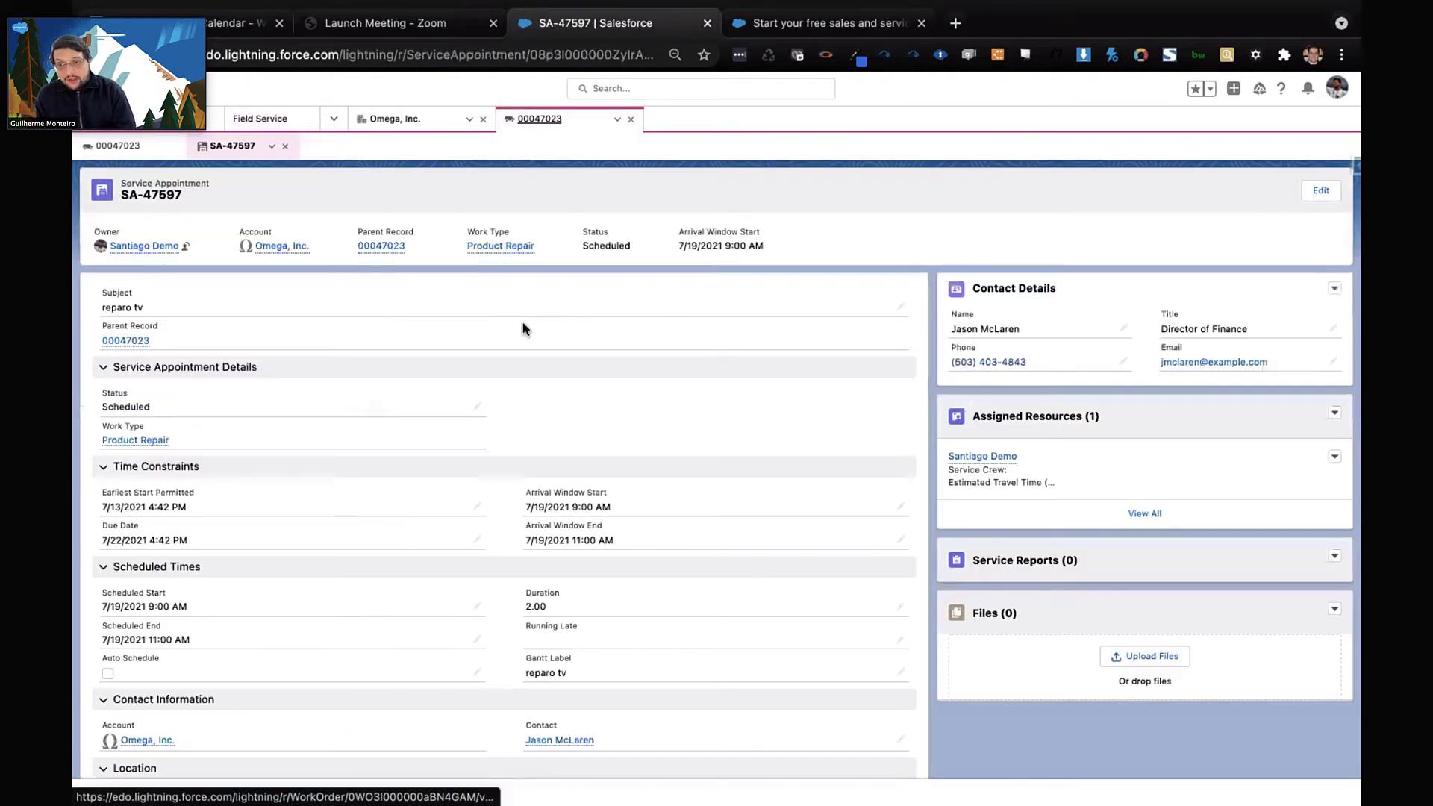
Return to work order 00047023 and browse its bookable slots from July 19 to July 22
click(113, 147)
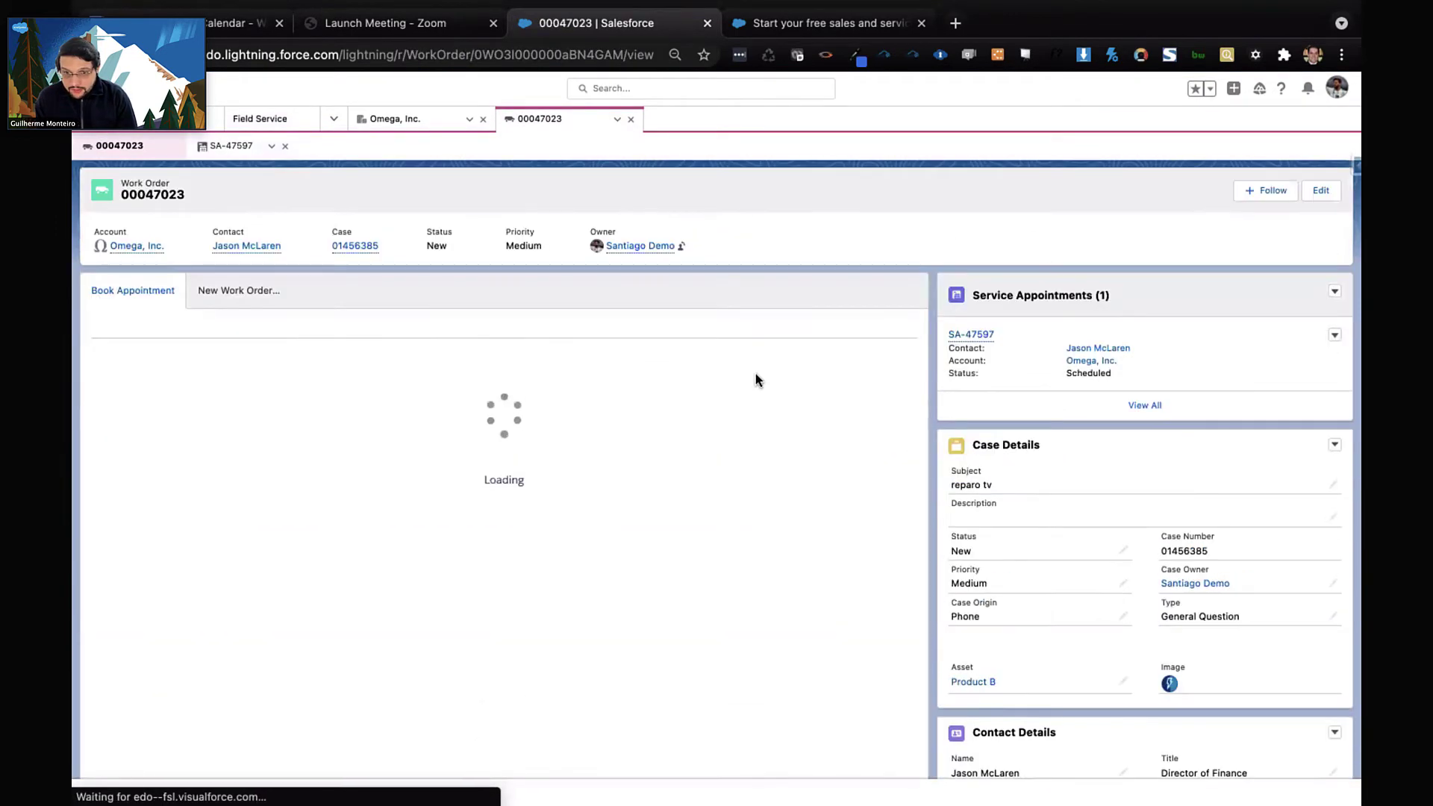
scroll(925, 521, down, 3)
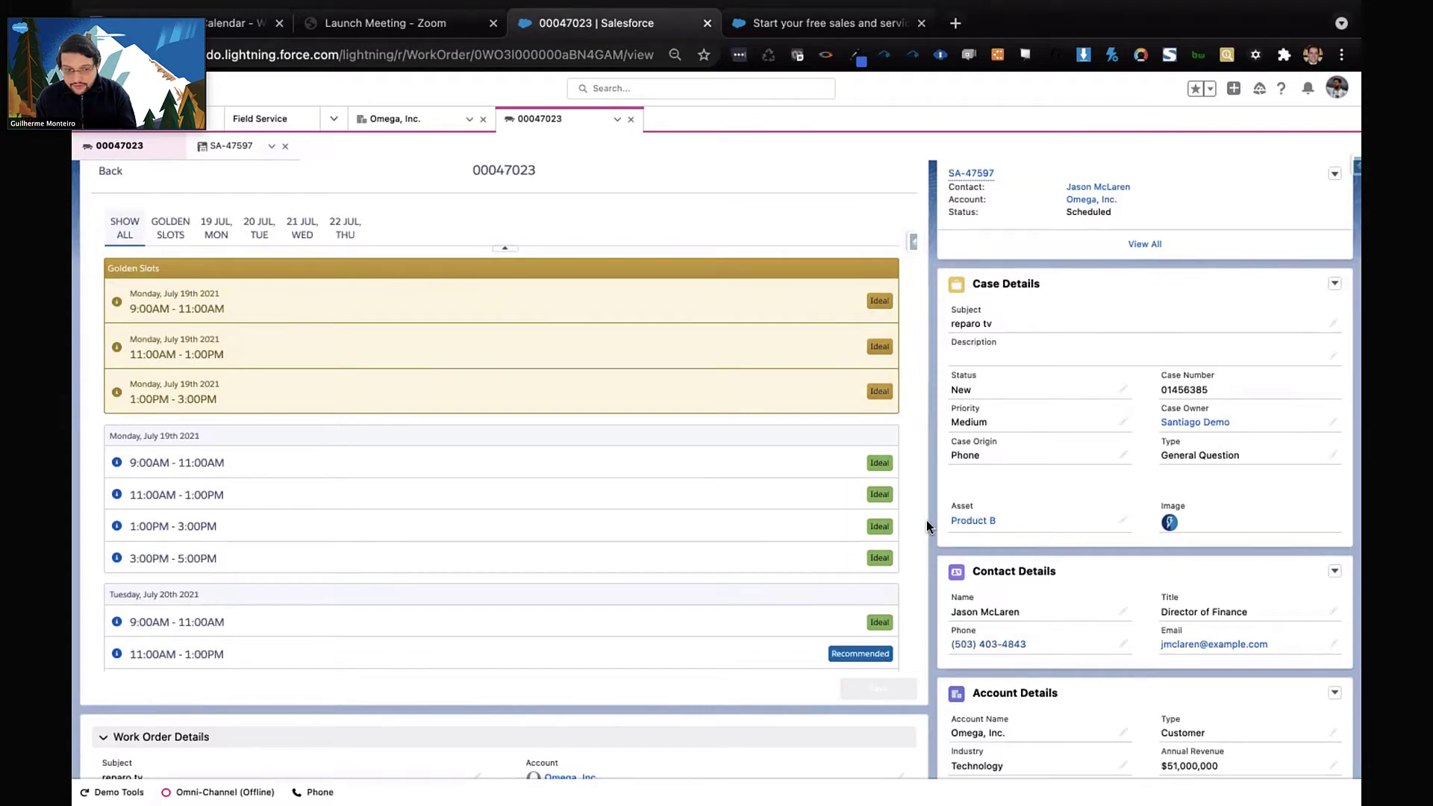
scroll(841, 517, down, 3)
scroll(841, 517, up, 3)
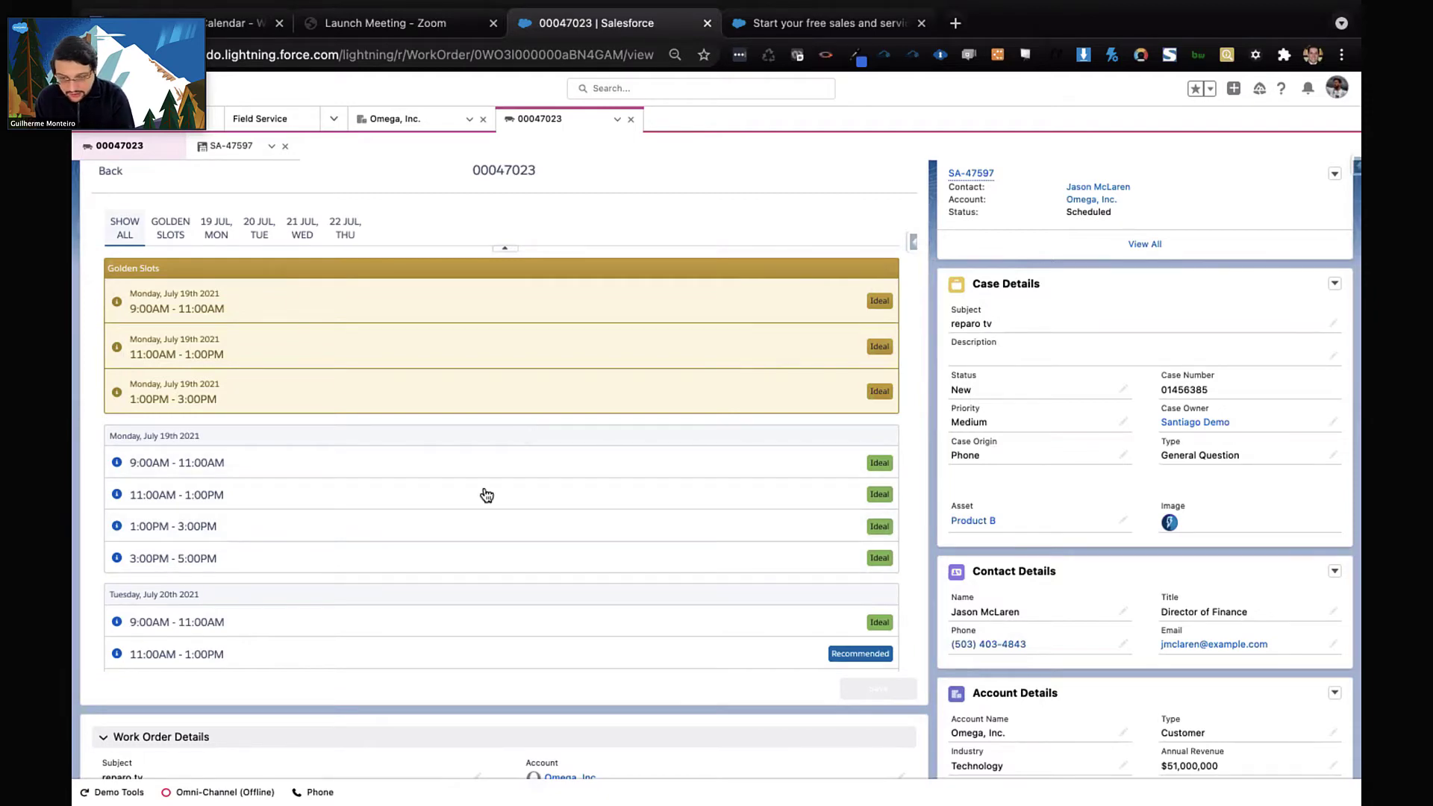
scroll(486, 495, down, 2)
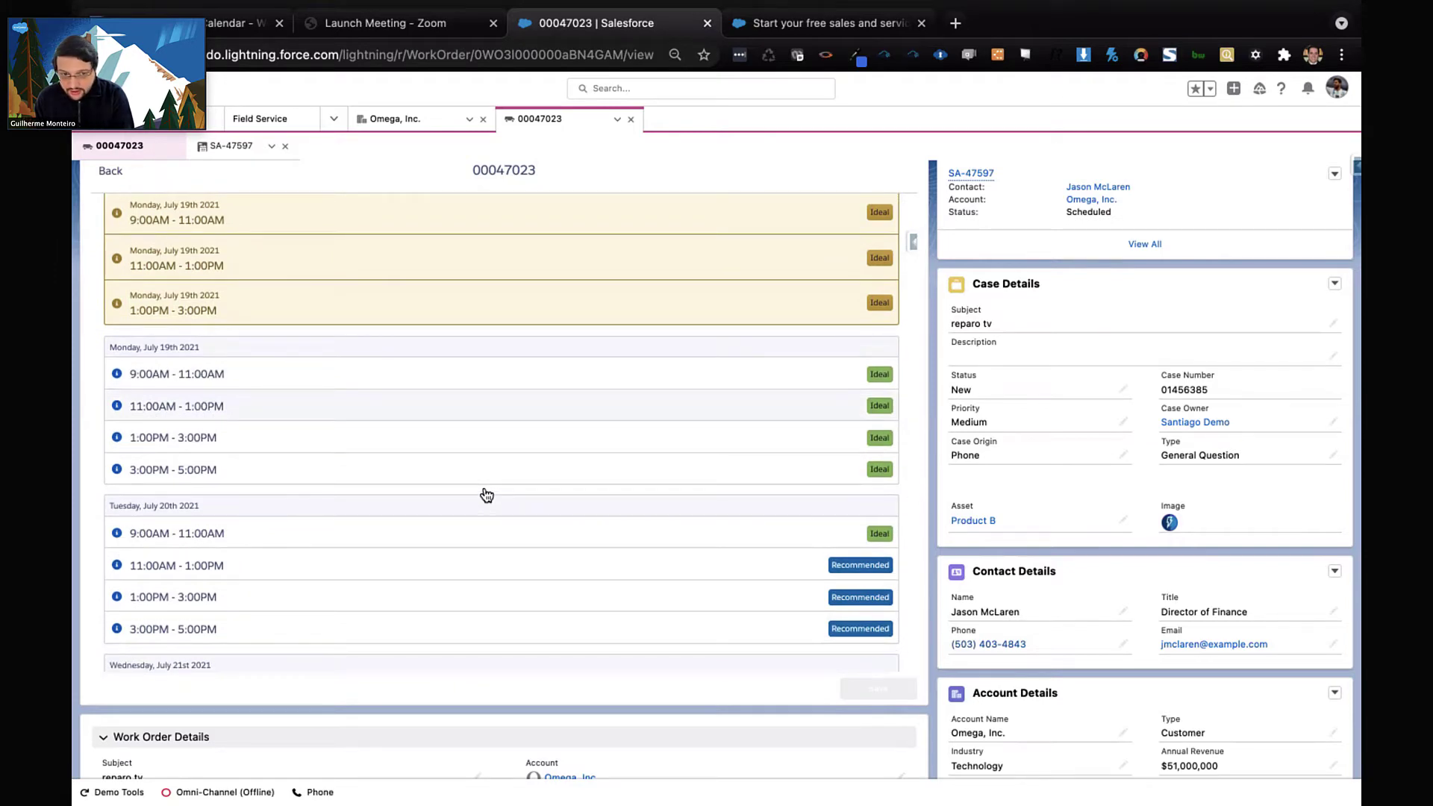
scroll(486, 495, down, 5)
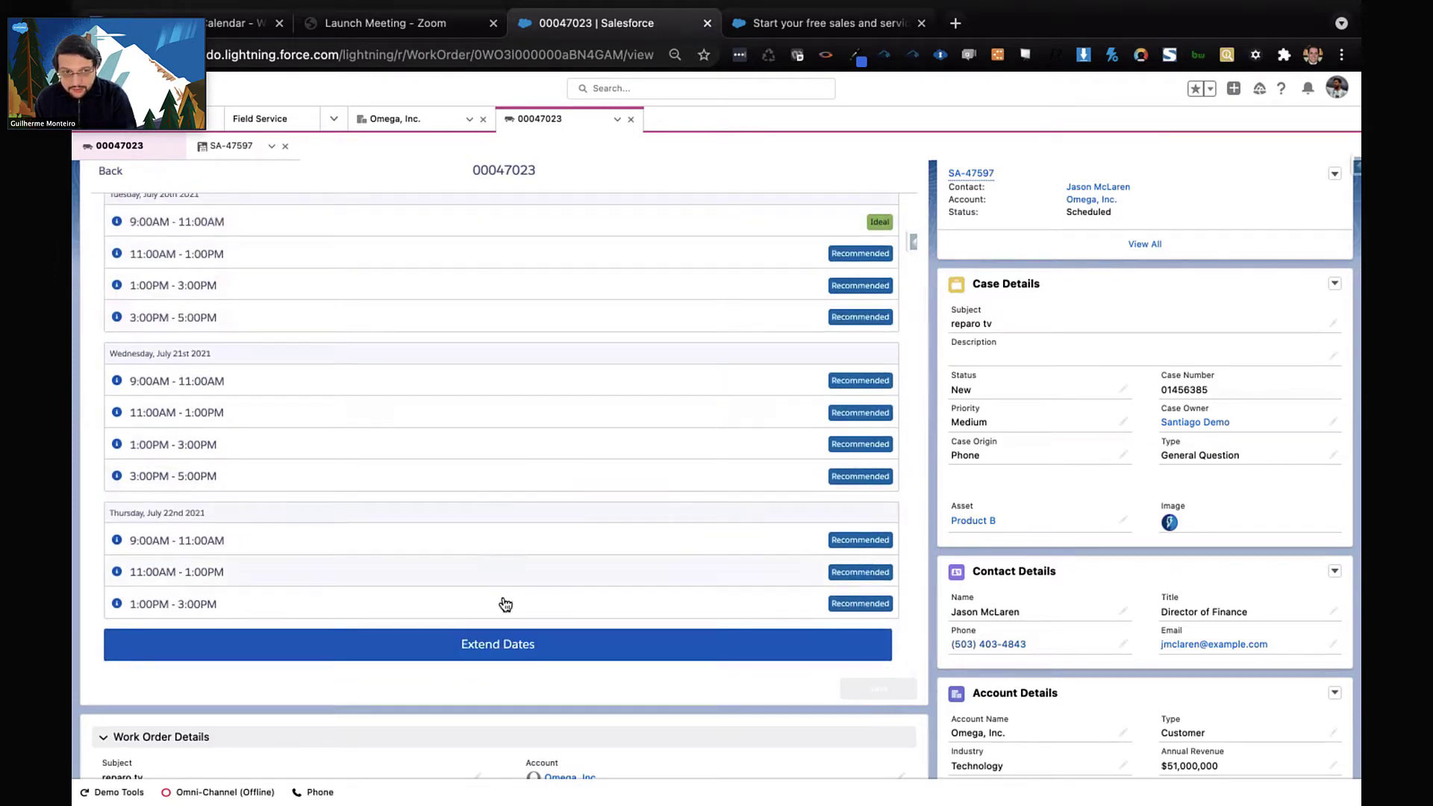
scroll(545, 453, up, 7)
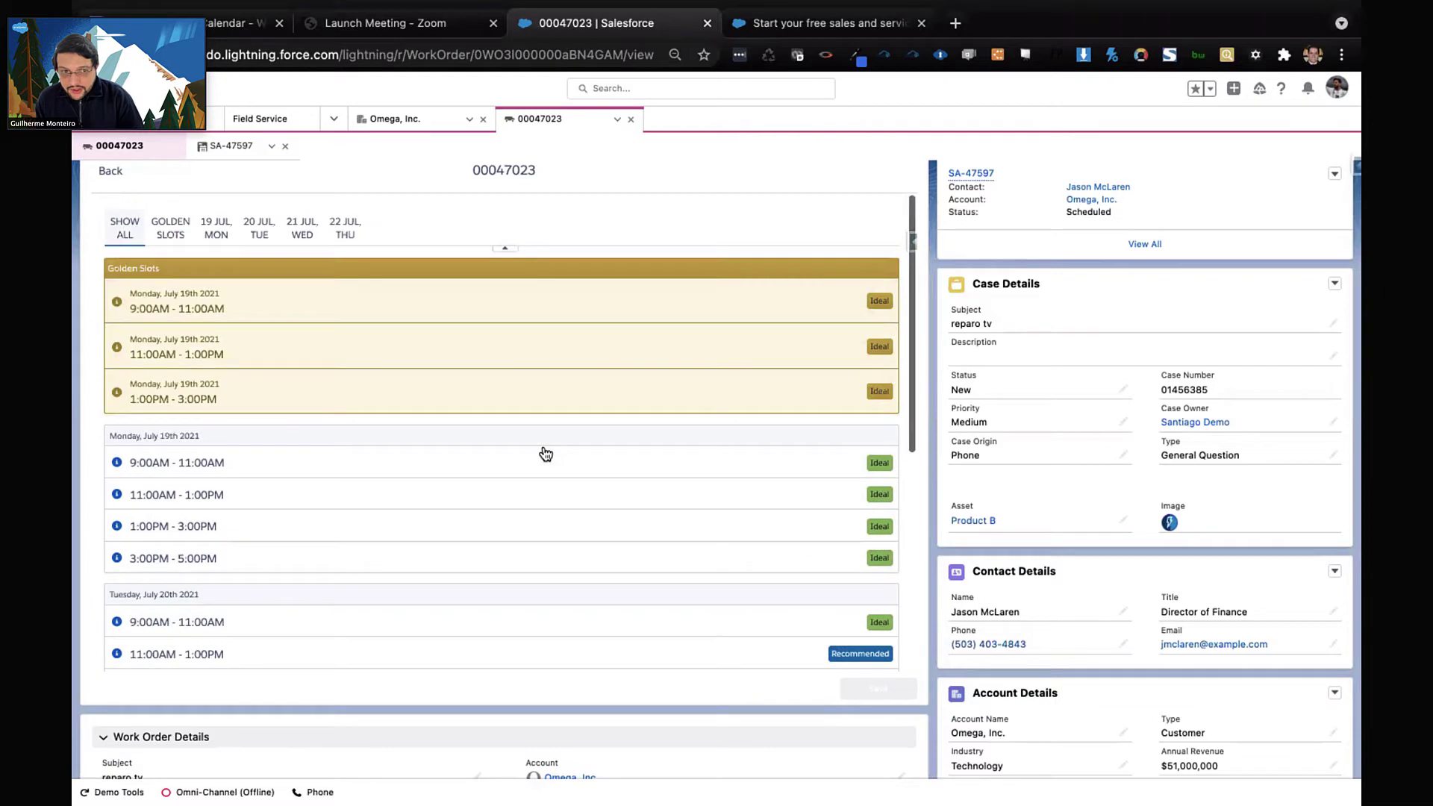
click(117, 302)
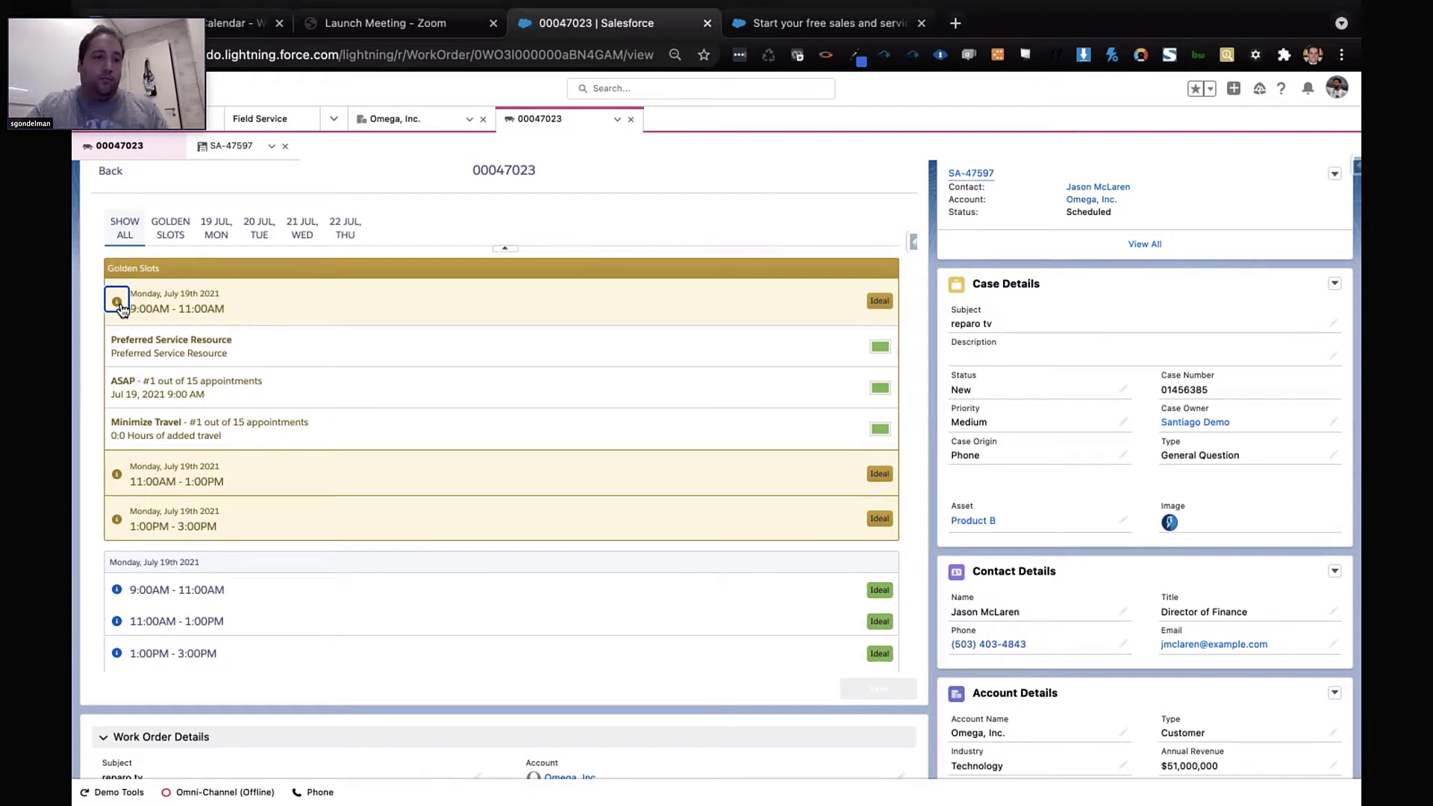
click(119, 308)
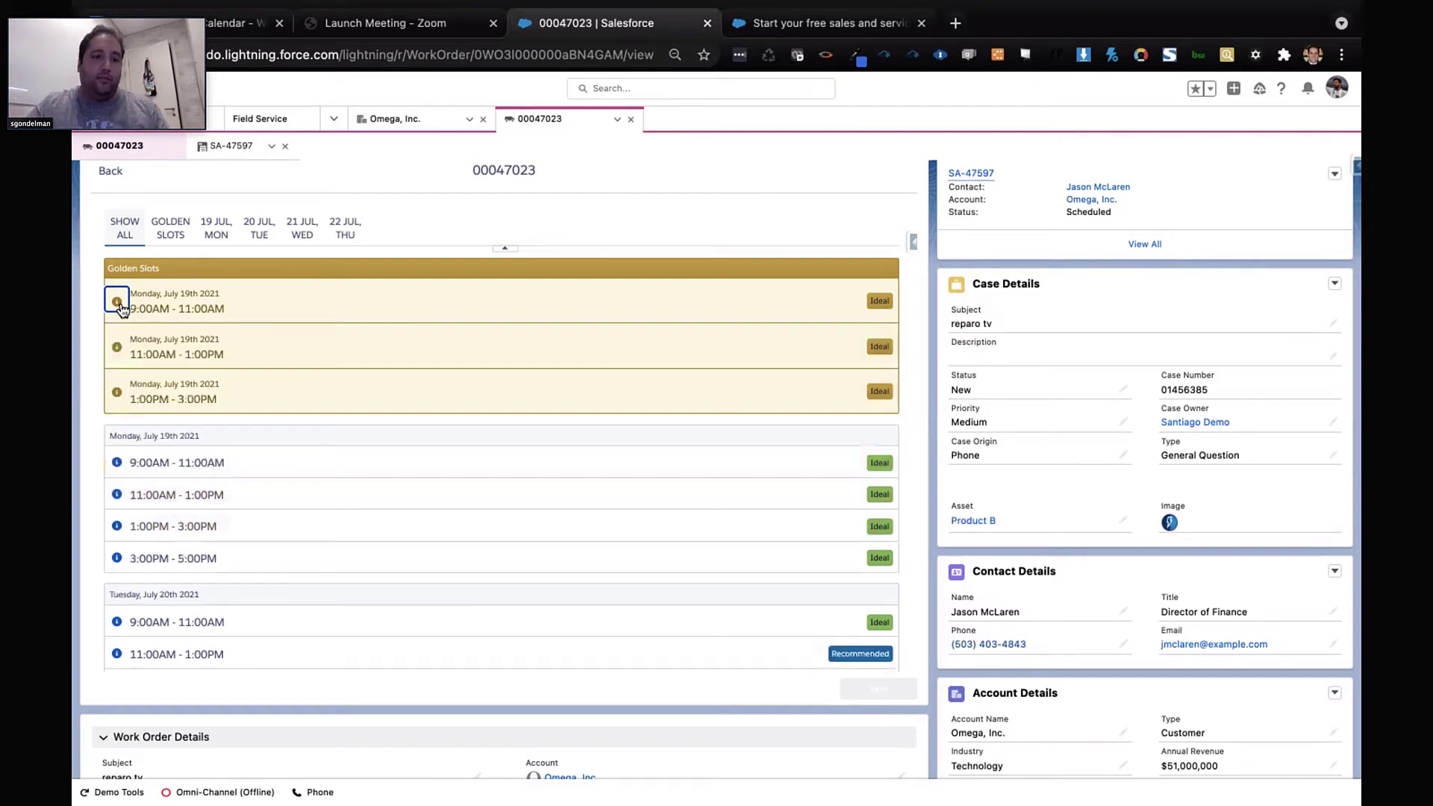
click(119, 559)
scroll(268, 553, down, 2)
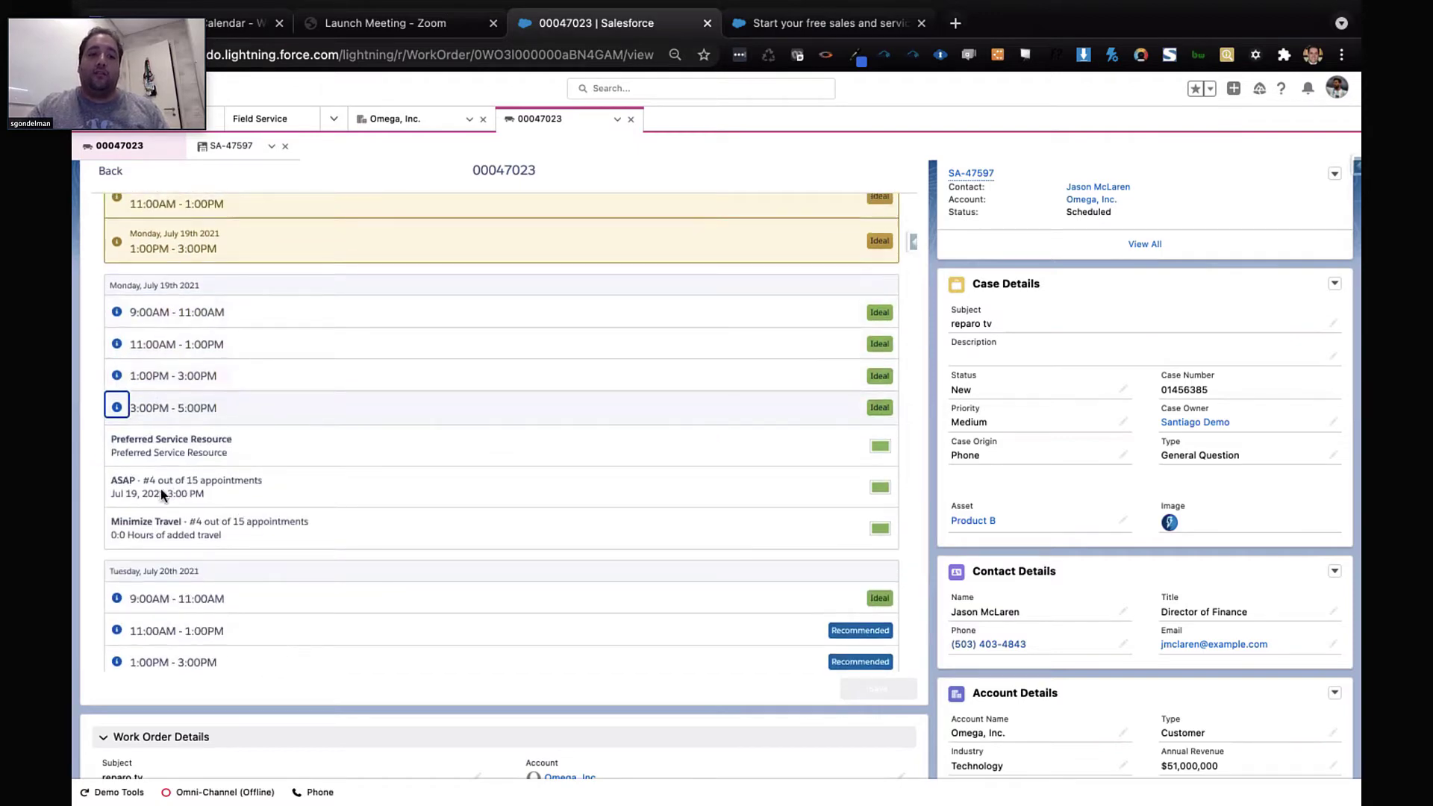
click(118, 408)
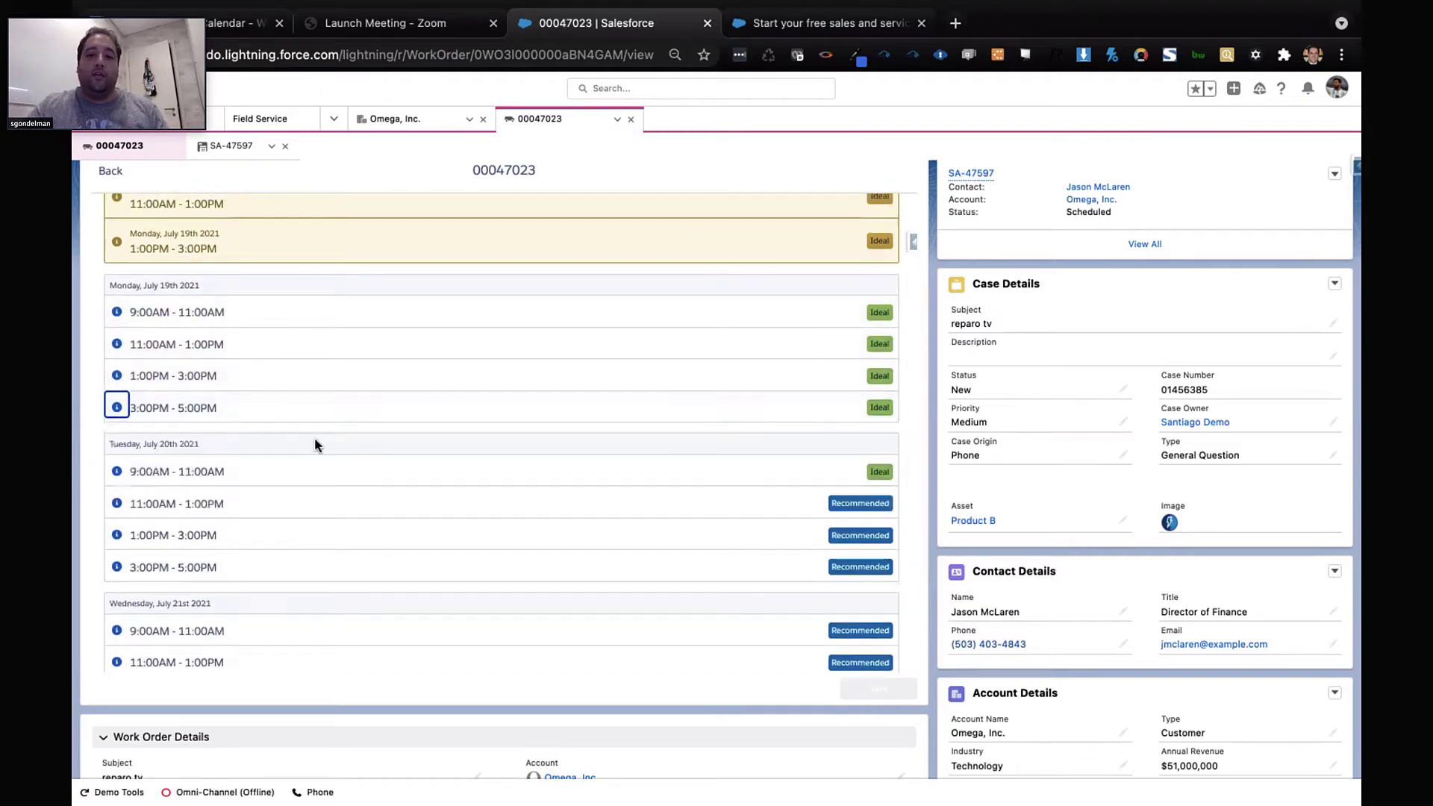
scroll(315, 437, down, 1)
click(115, 474)
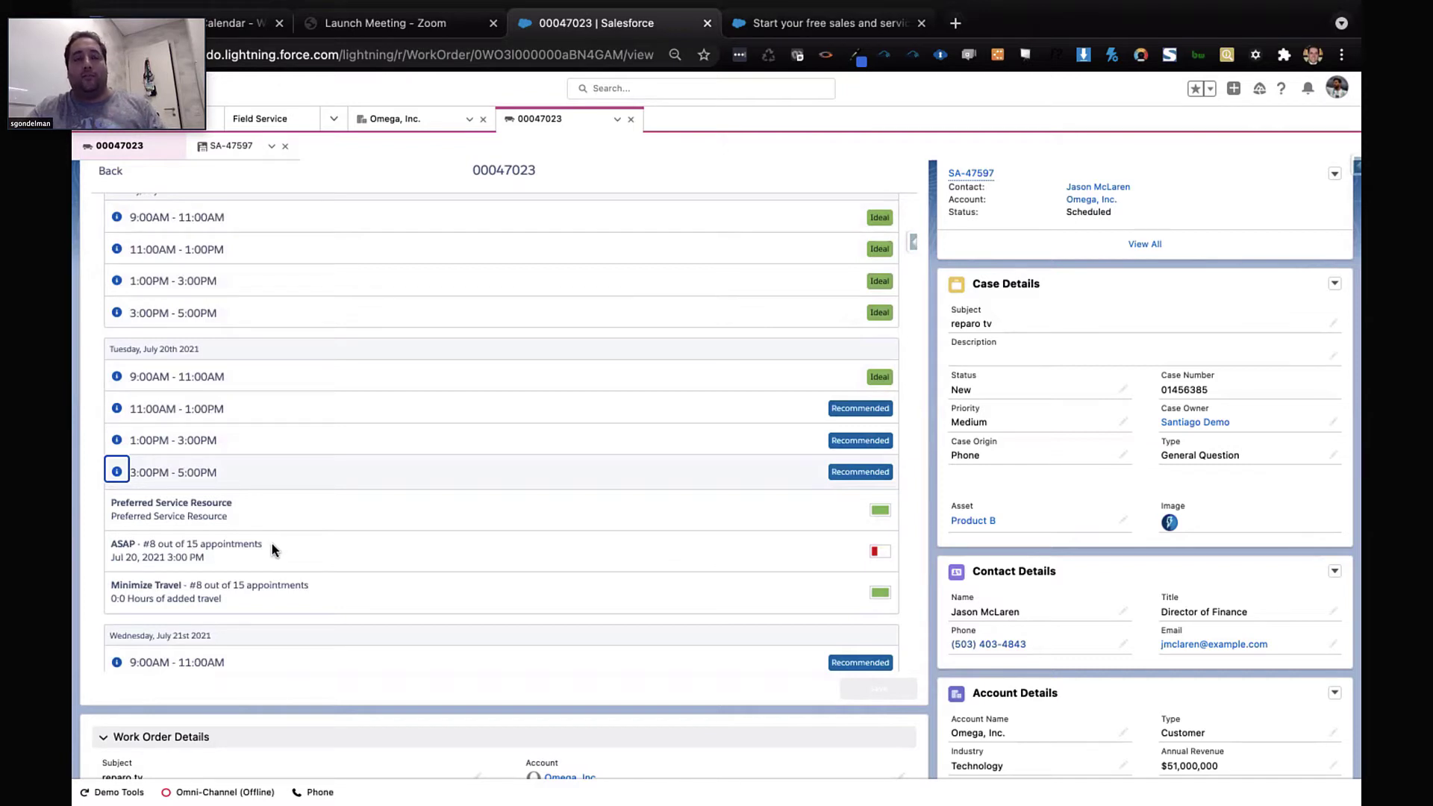
click(120, 473)
scroll(410, 512, down, 2)
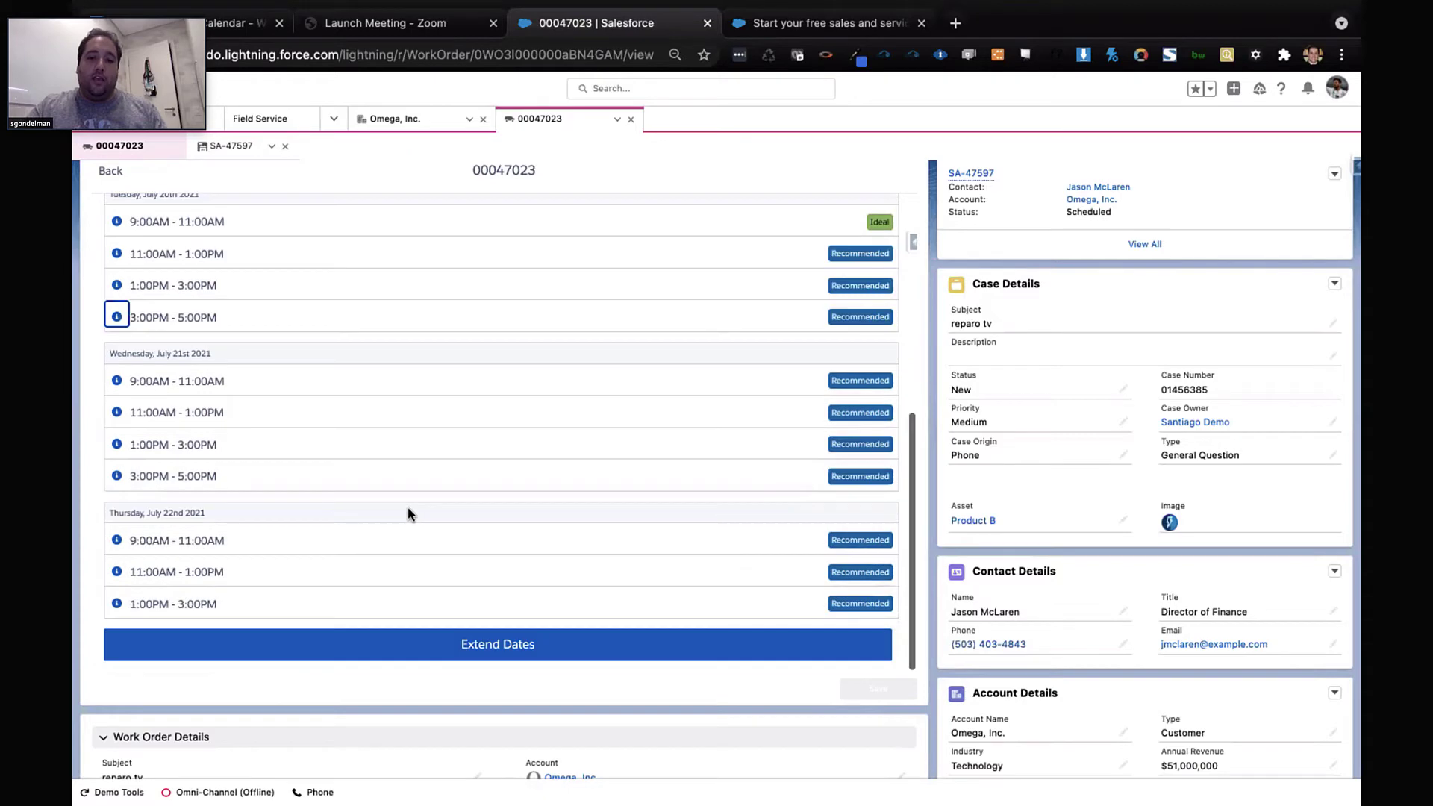
click(117, 541)
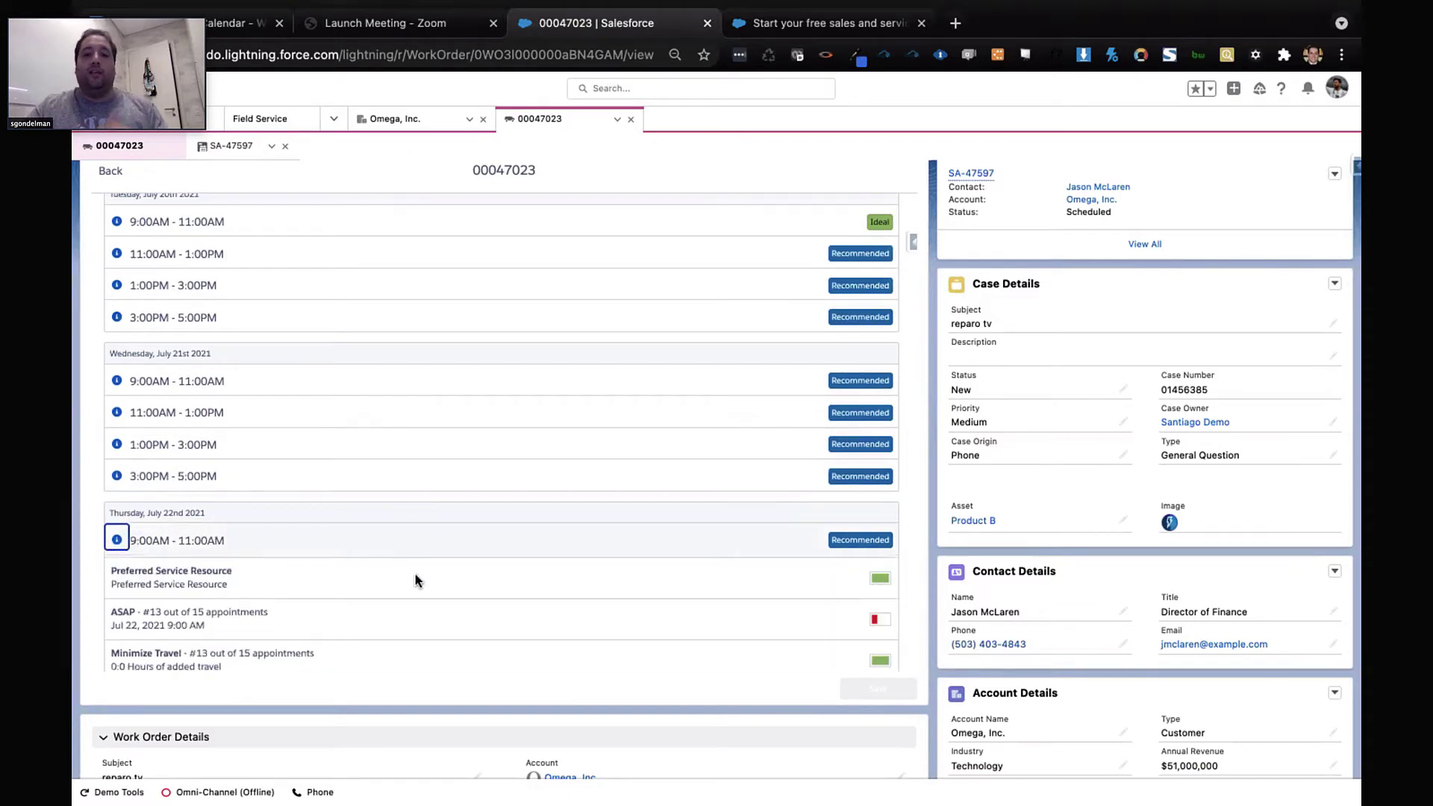
scroll(415, 577, down, 2)
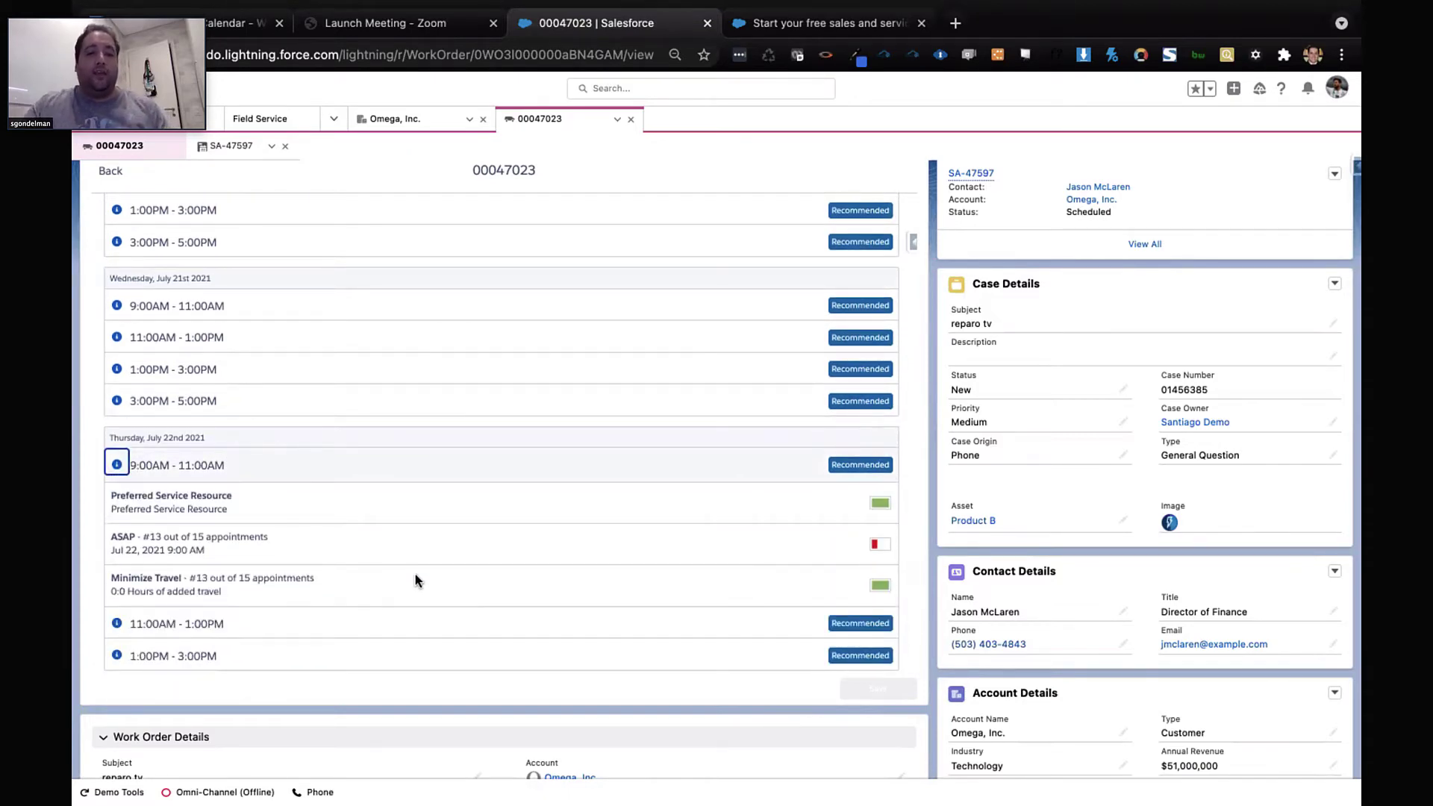
scroll(415, 574, down, 2)
scroll(415, 566, up, 5)
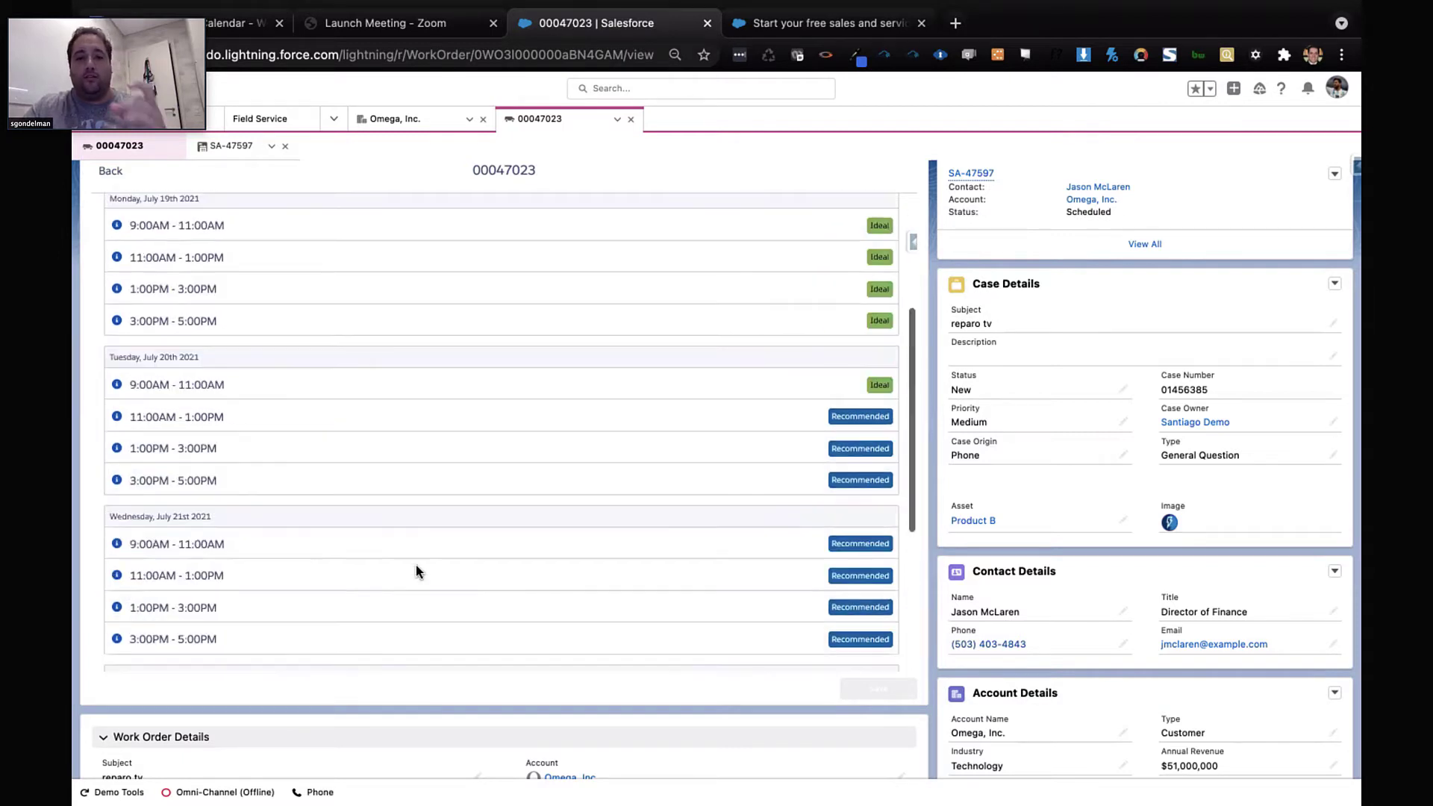
scroll(415, 566, up, 3)
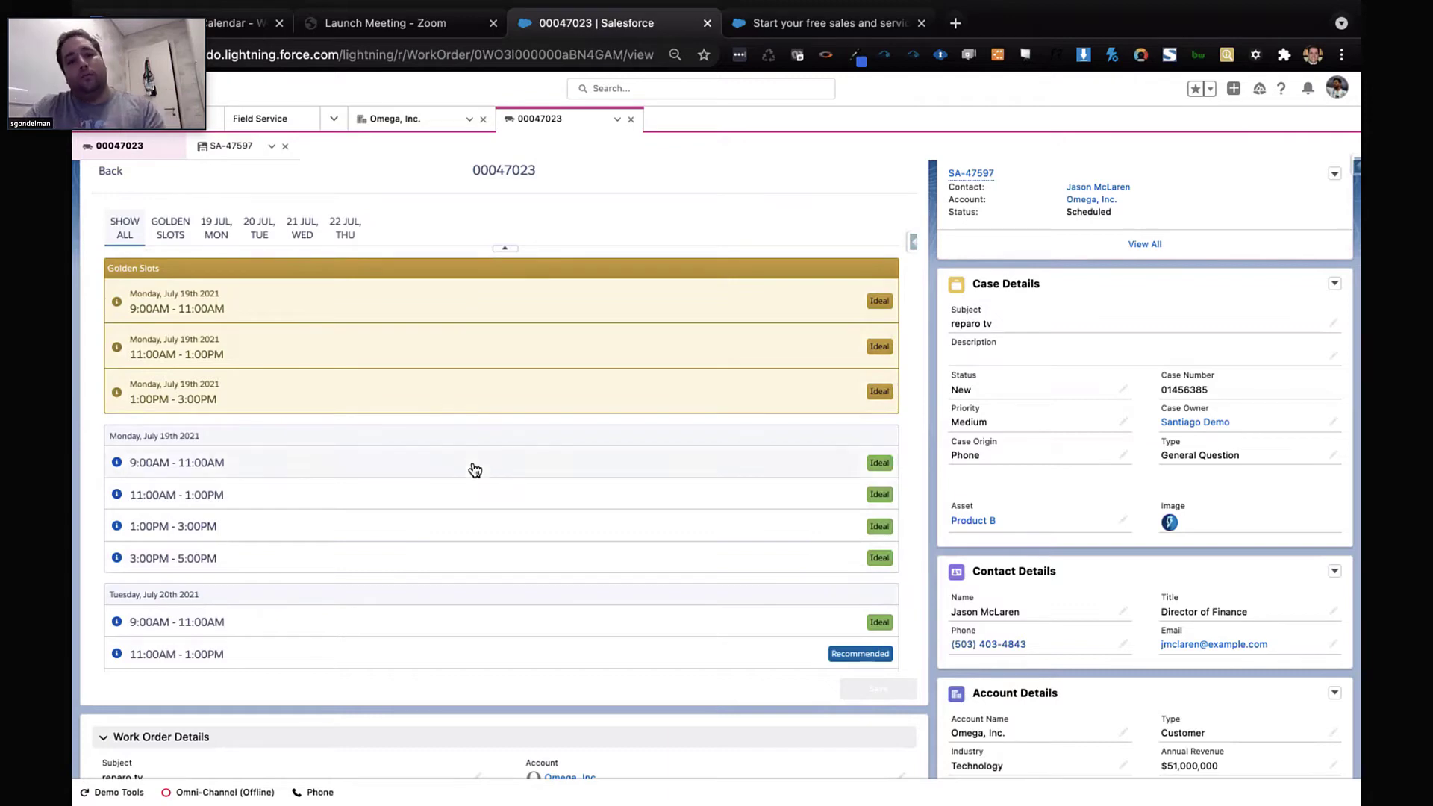
scroll(475, 469, down, 2)
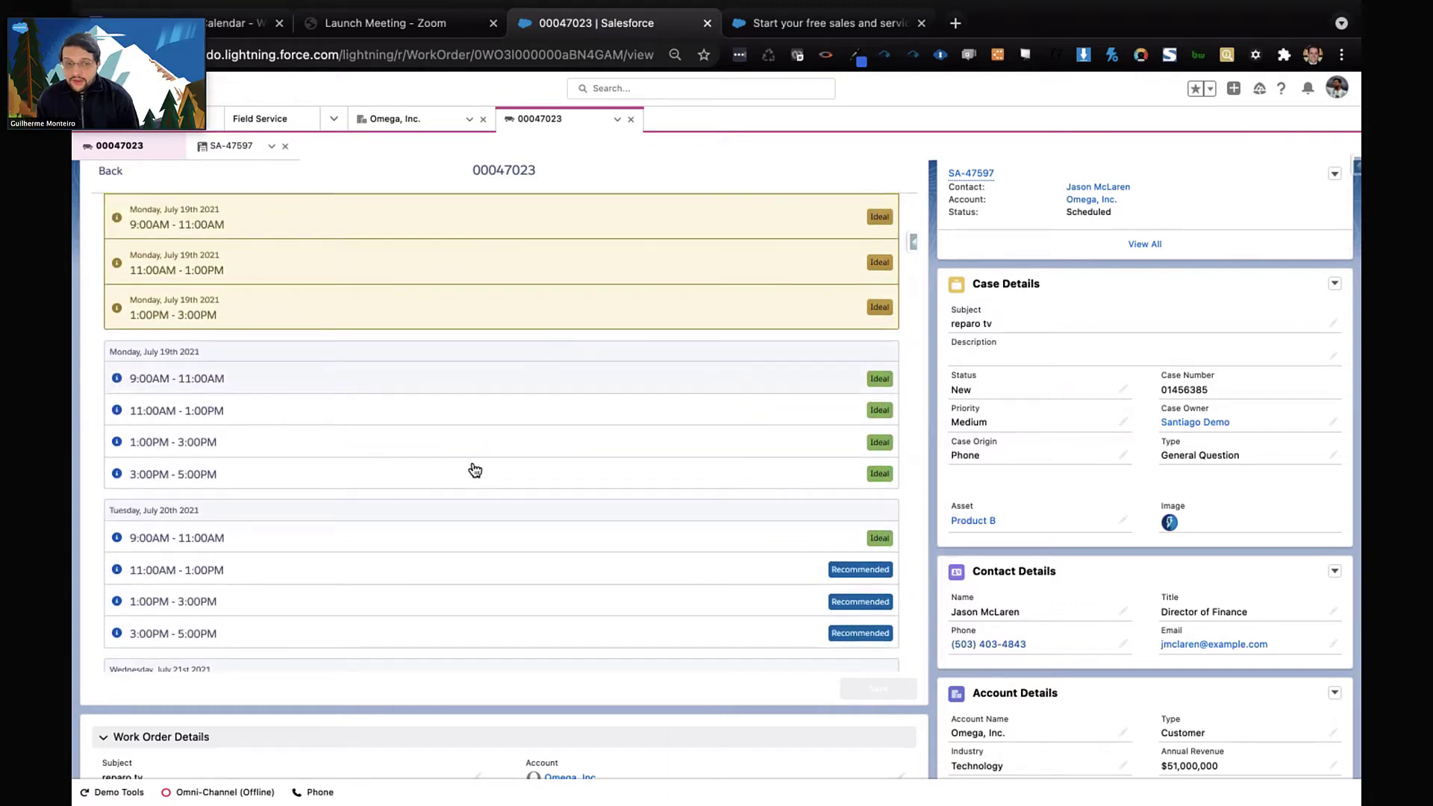
scroll(475, 470, up, 2)
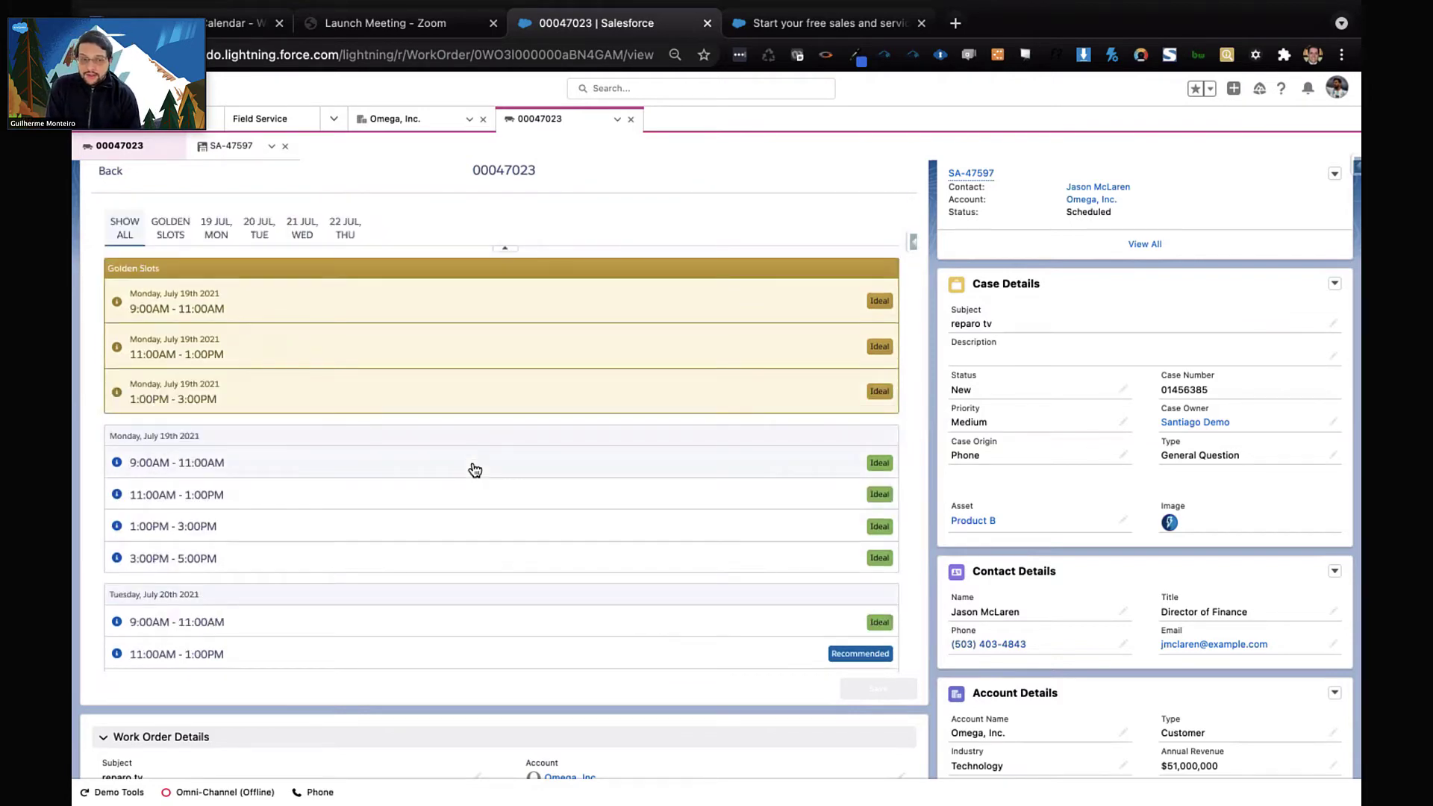
scroll(474, 469, down, 10)
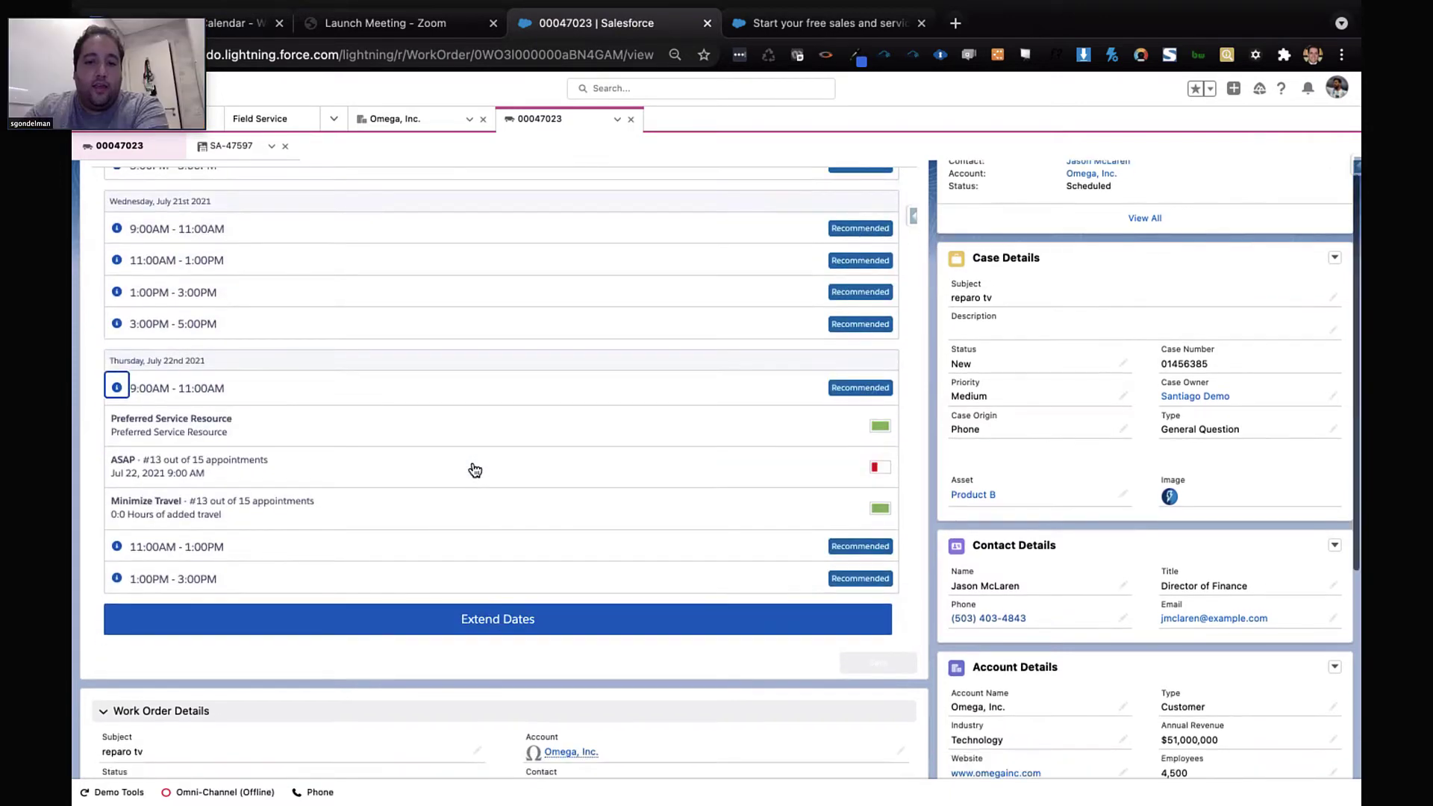
scroll(474, 469, up, 10)
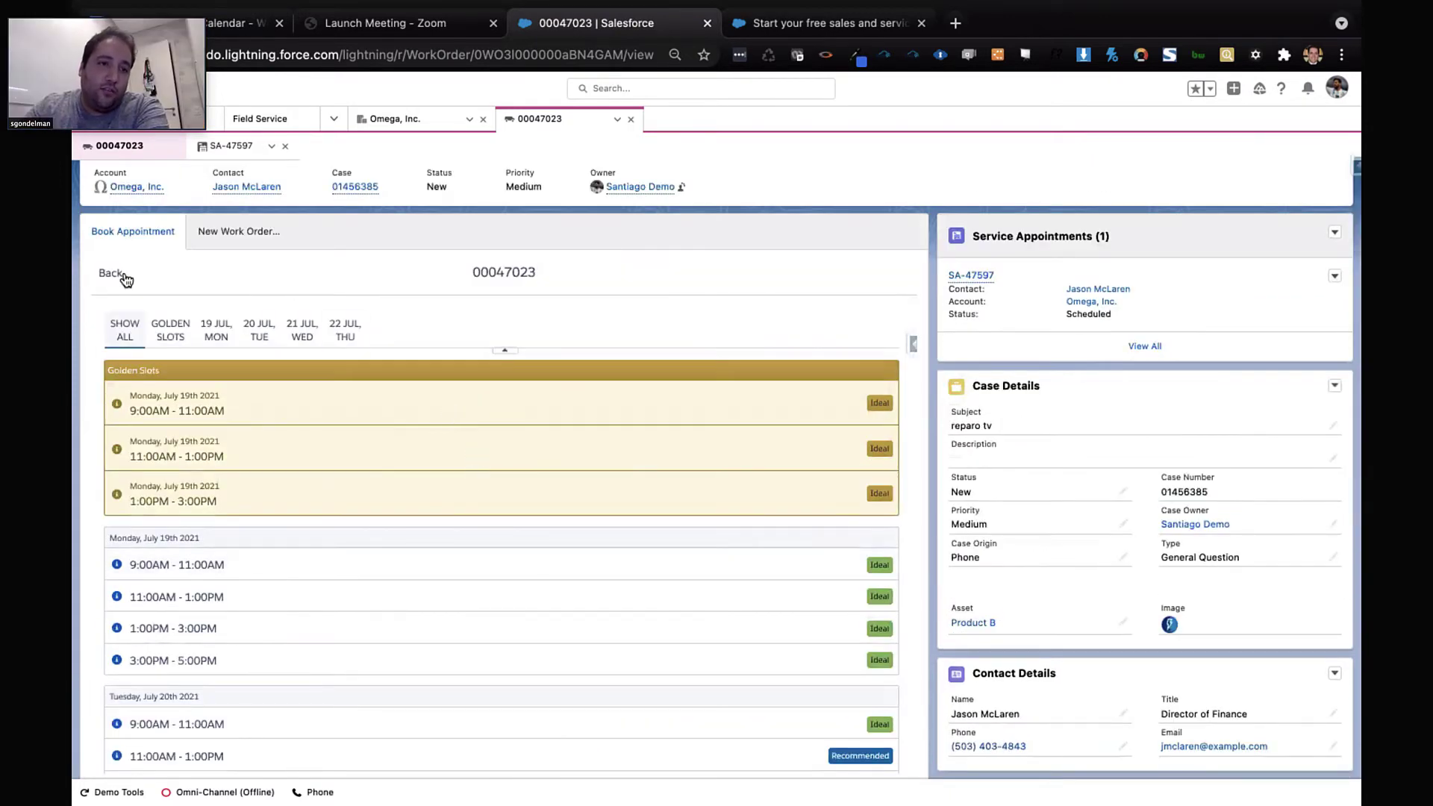
scroll(308, 310, down, 1)
scroll(330, 368, up, 1)
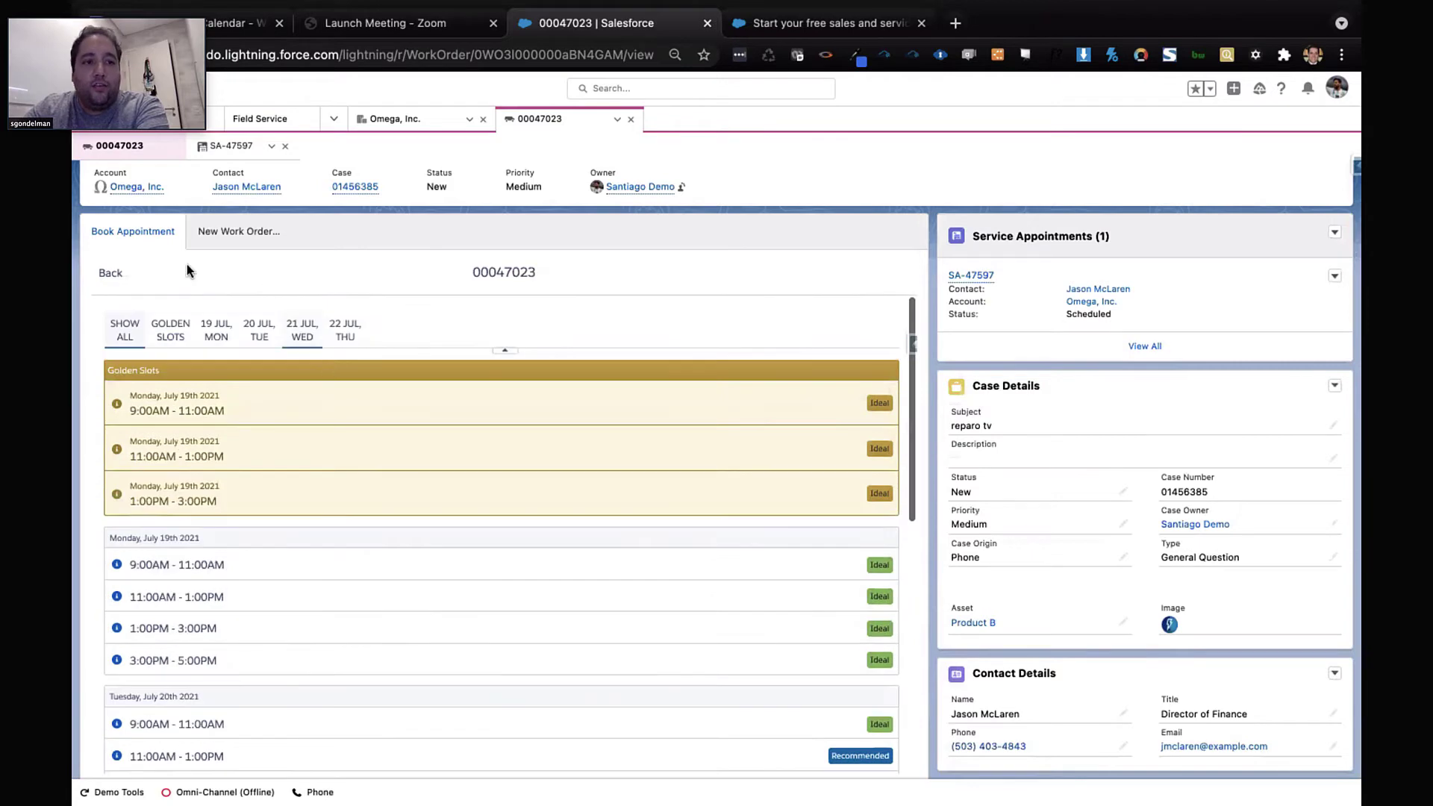
scroll(591, 379, up, 1)
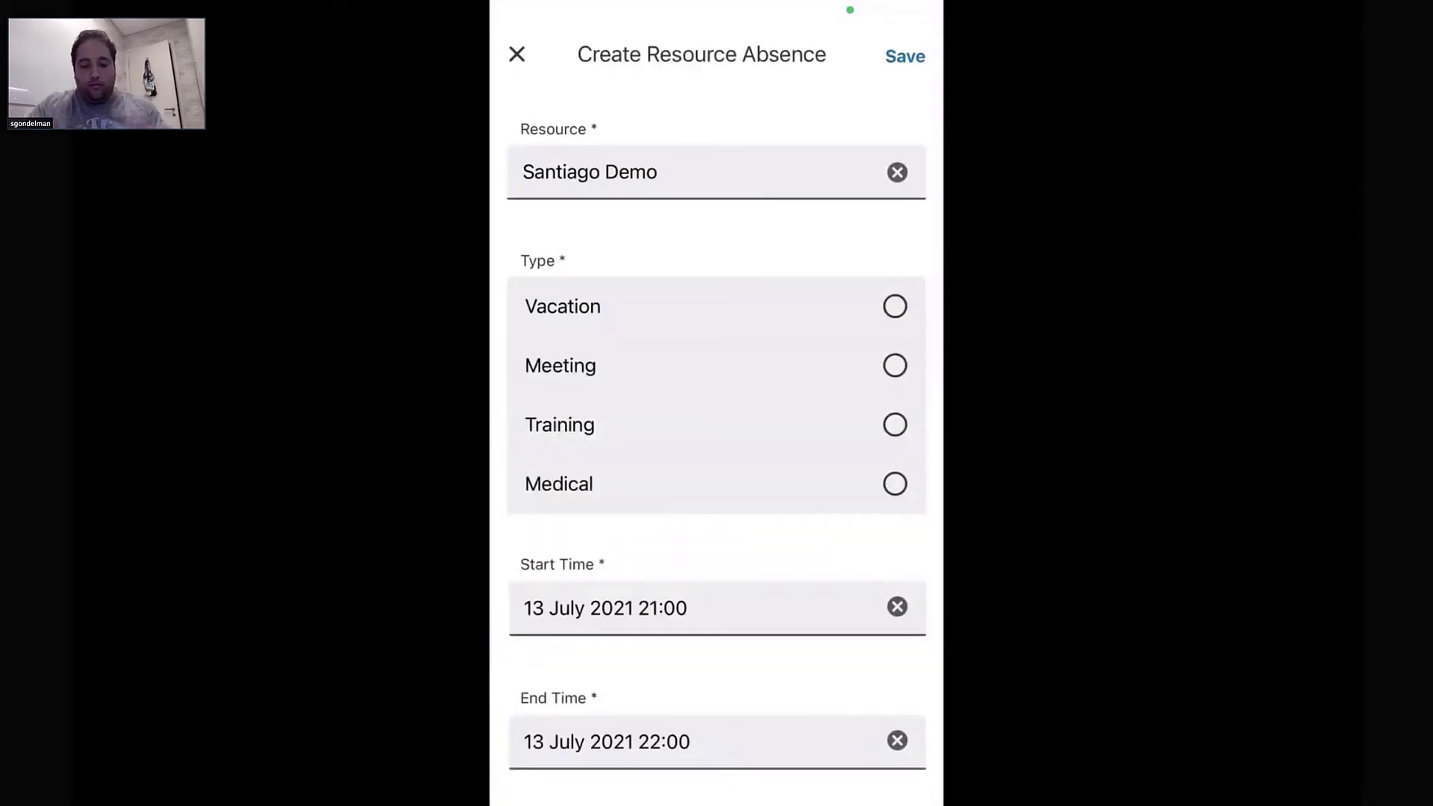
Save the resource absence with type Medical, then show the appointment schedule
click(895, 483)
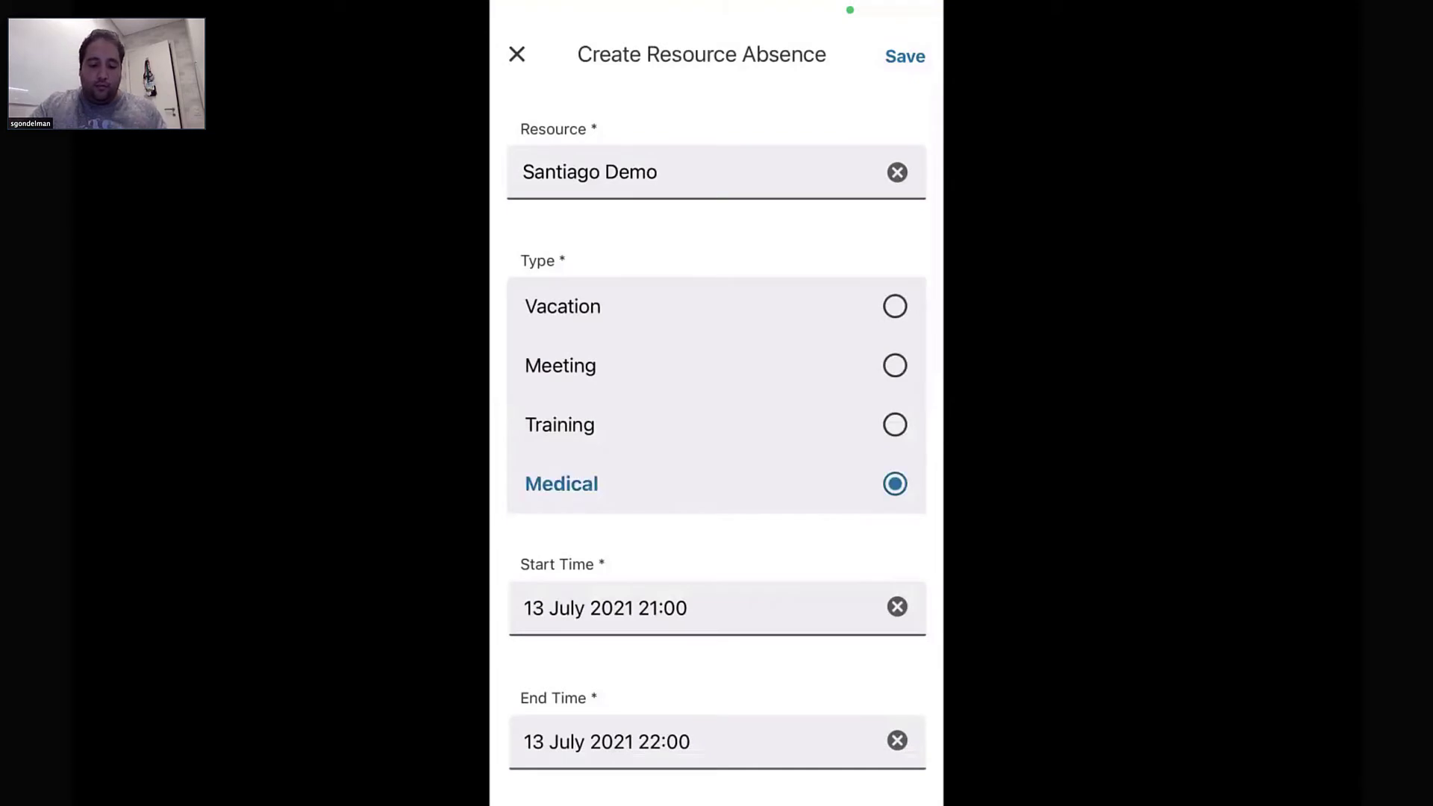
scroll(717, 403, down, 2)
scroll(716, 448, down, 7)
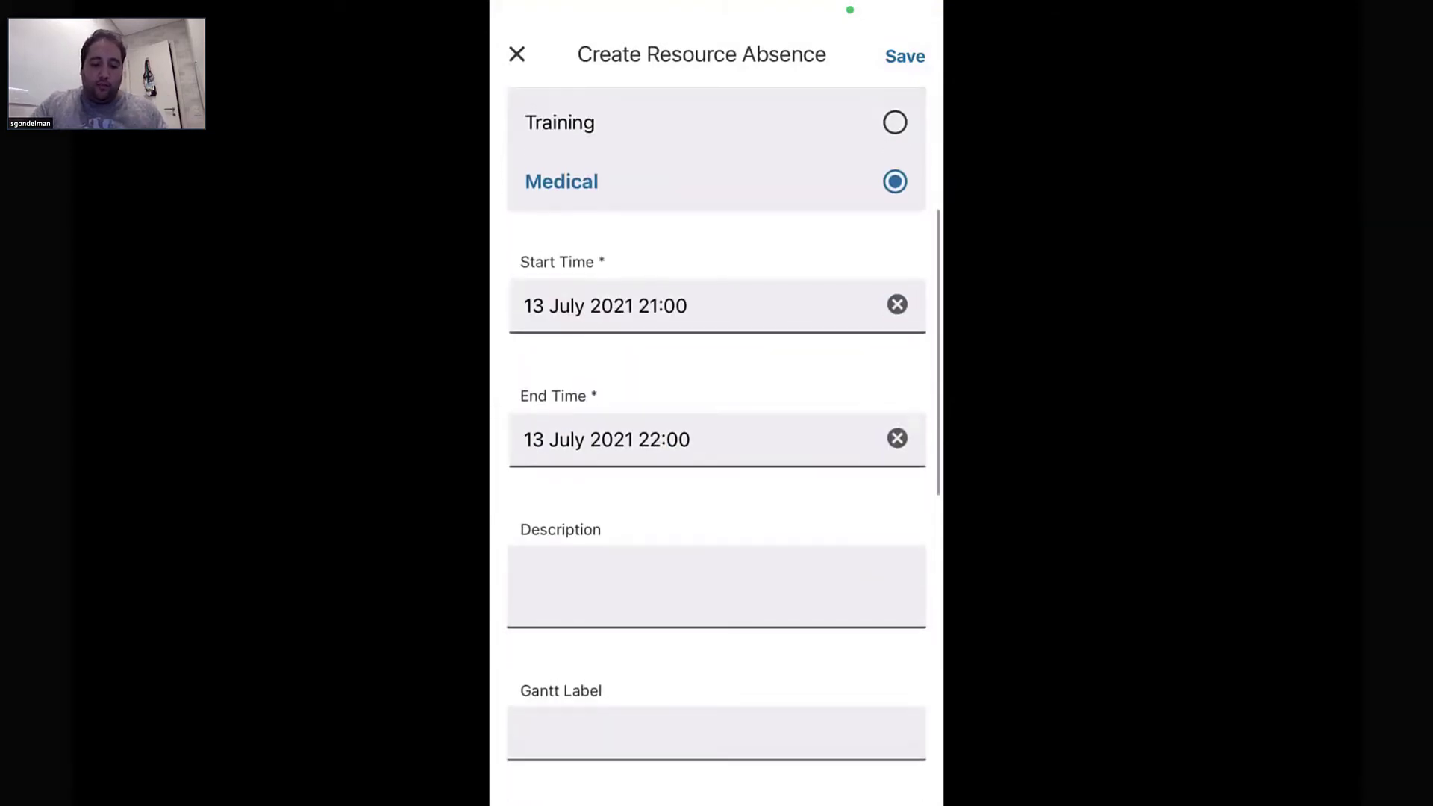
scroll(716, 447, up, 8)
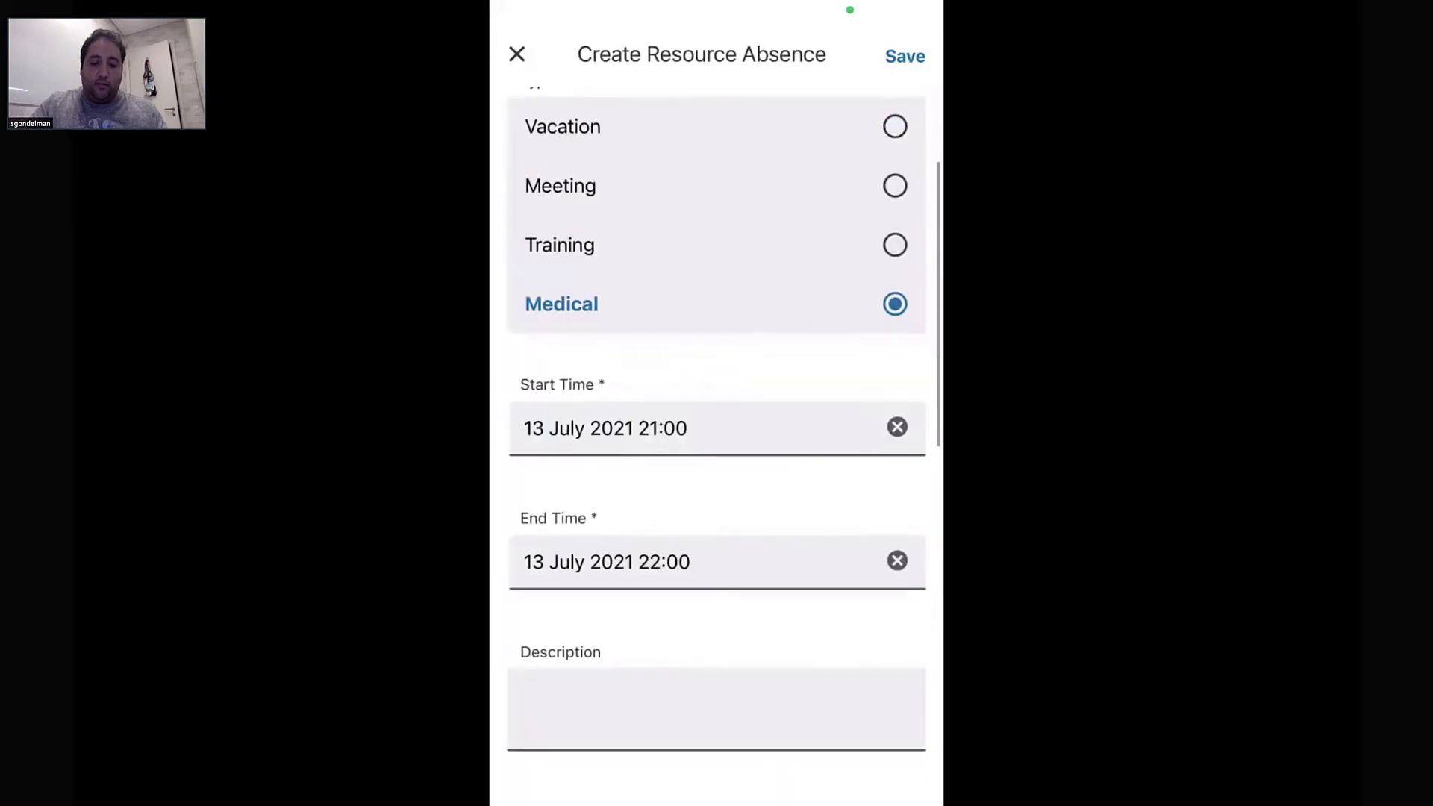
click(905, 56)
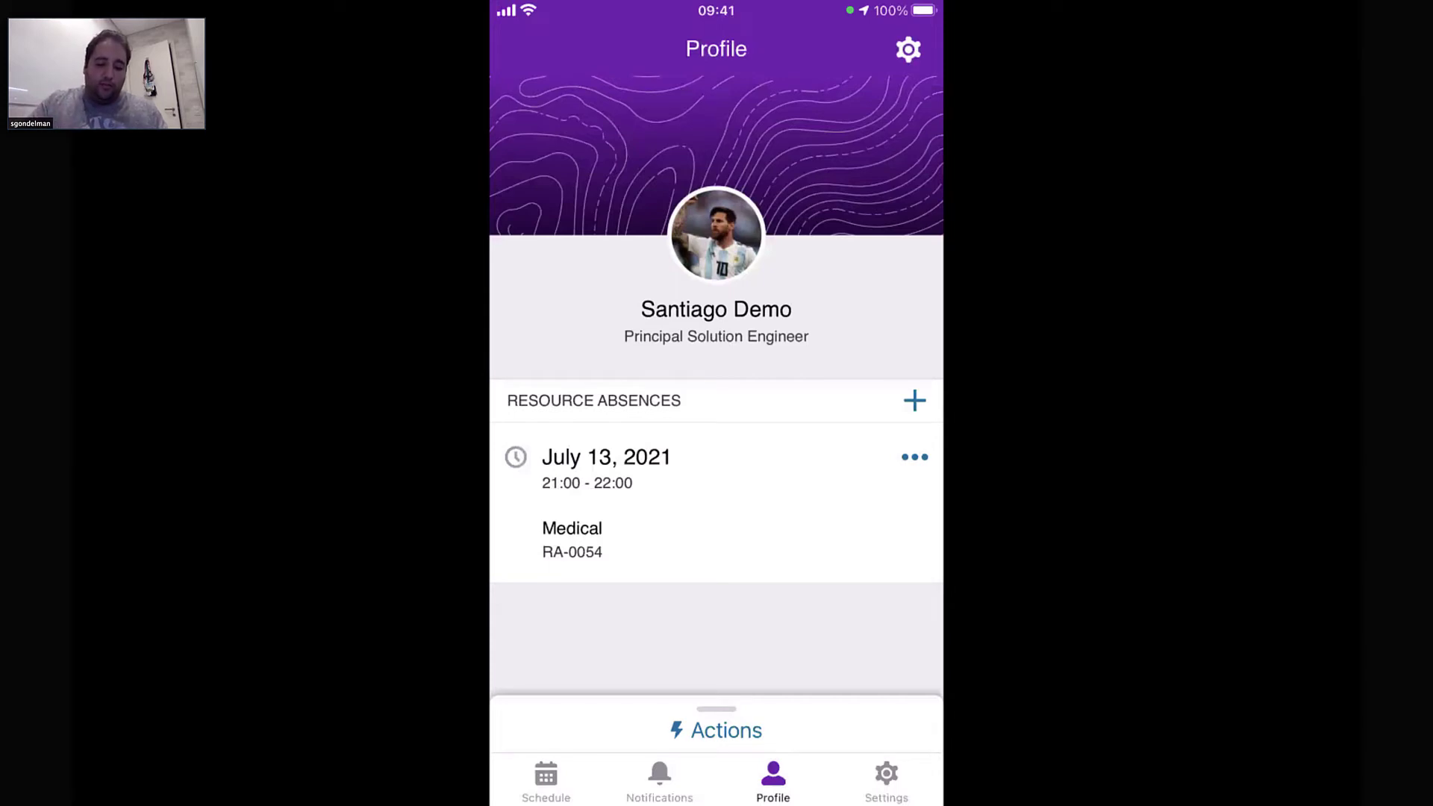
click(716, 730)
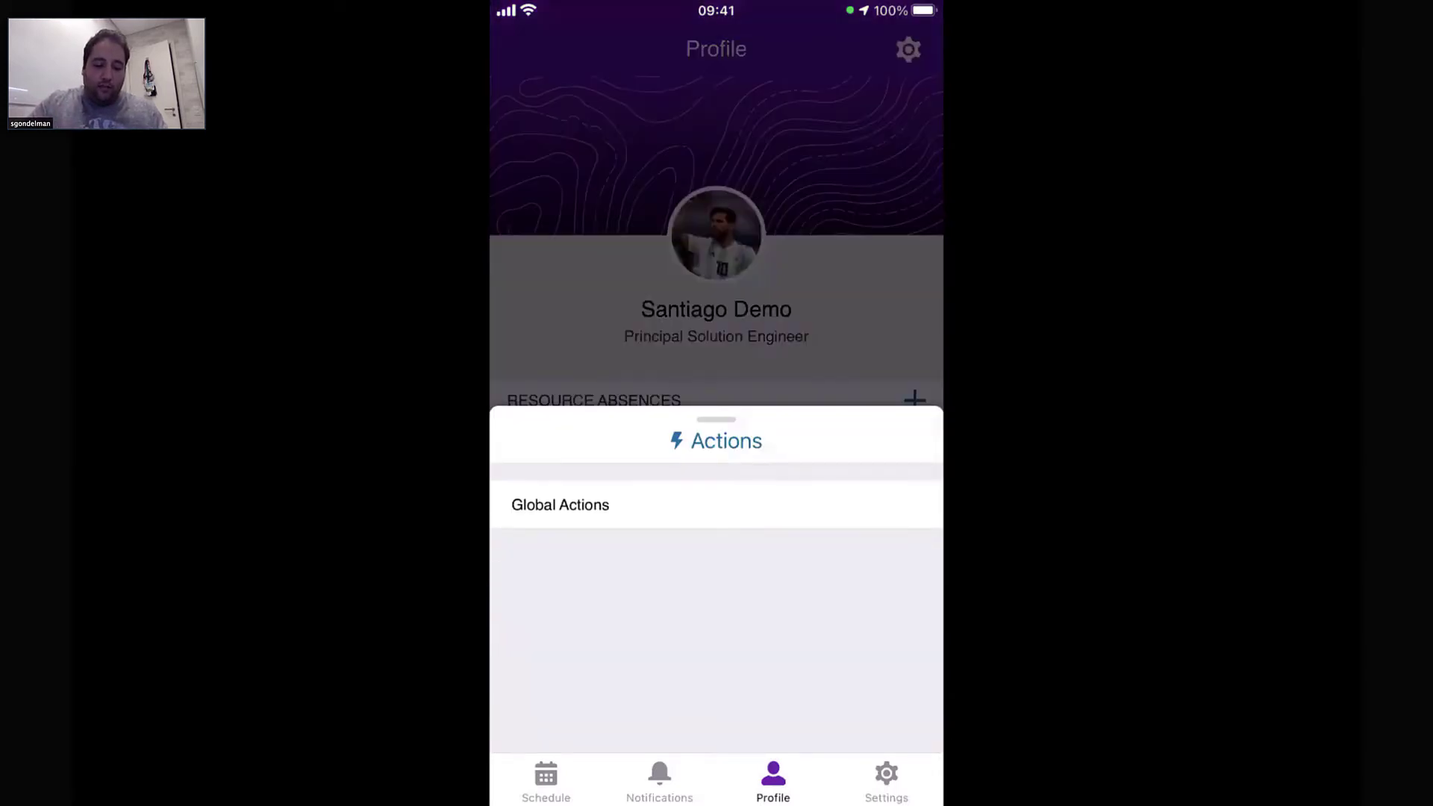
click(546, 780)
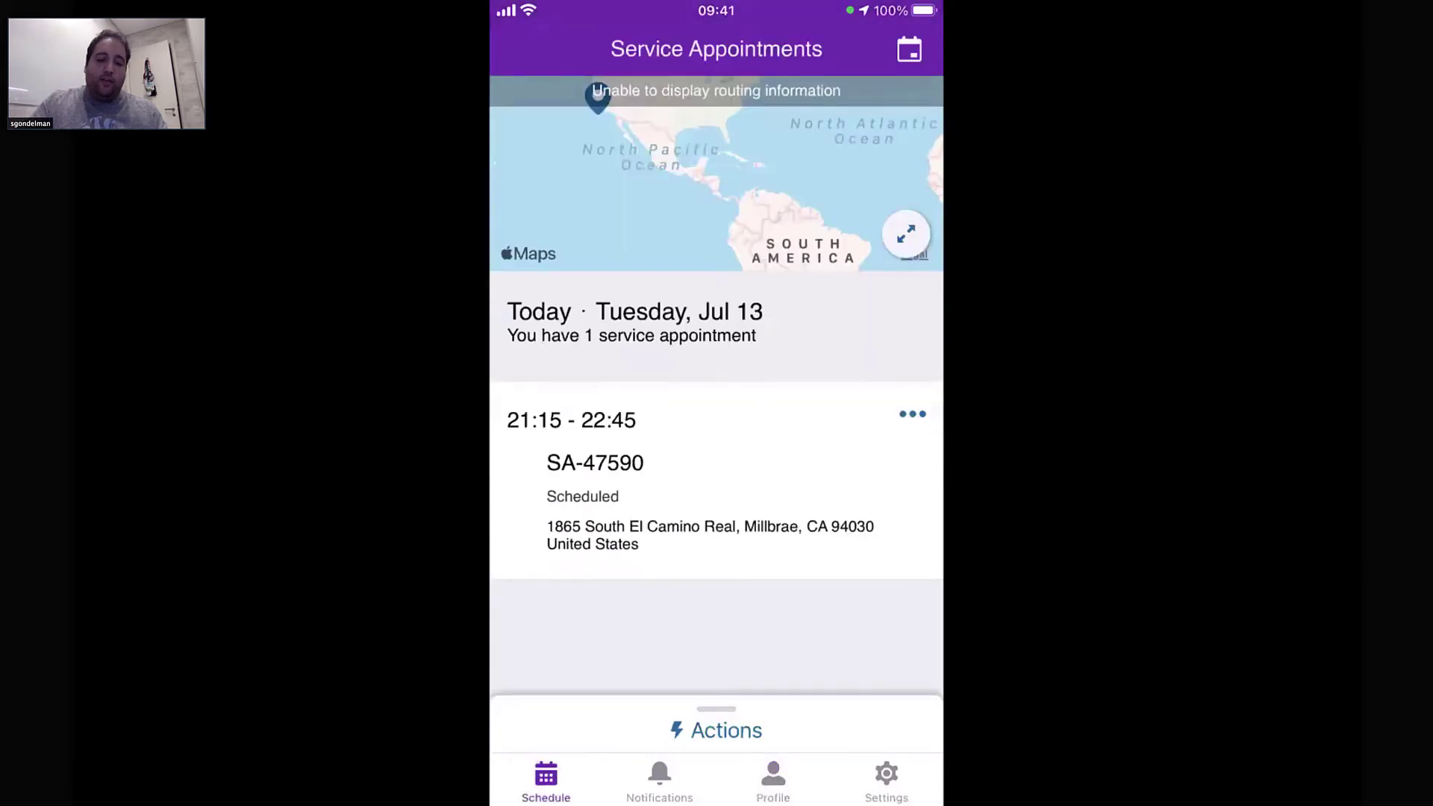
Show Monday, July 19 in the schedule, with SA-47597 from 13:00 to 15:00
click(909, 49)
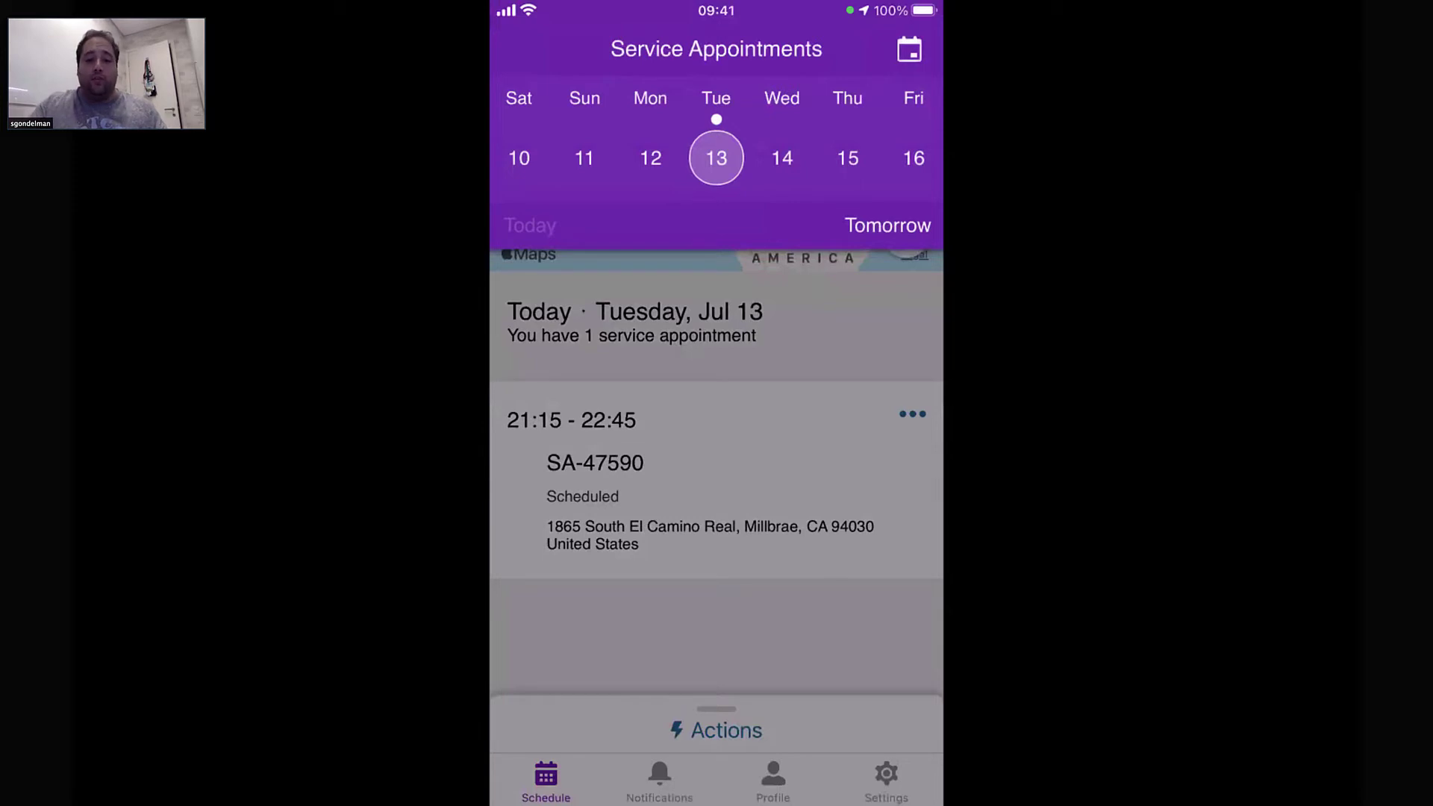
drag(848, 158, 519, 158)
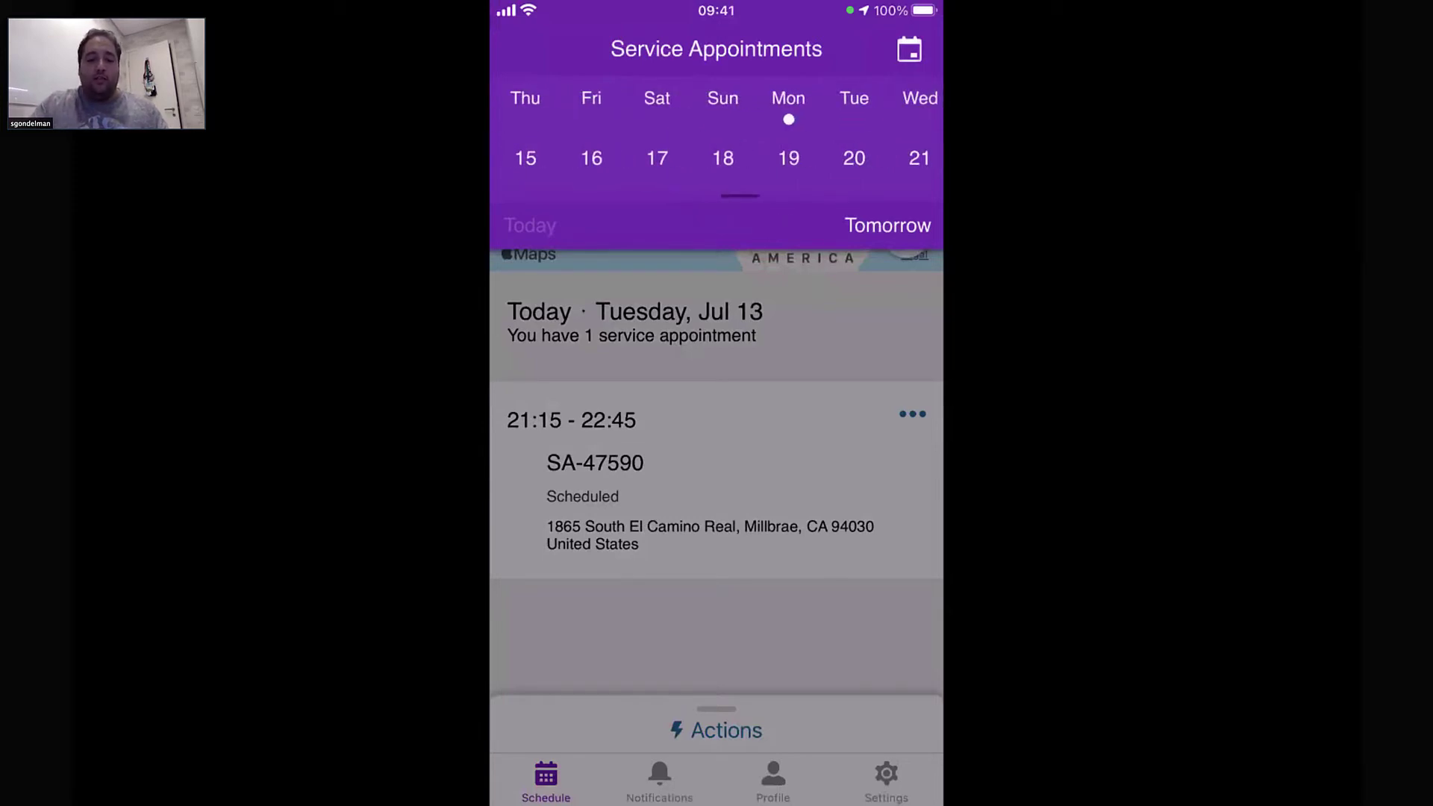
click(788, 158)
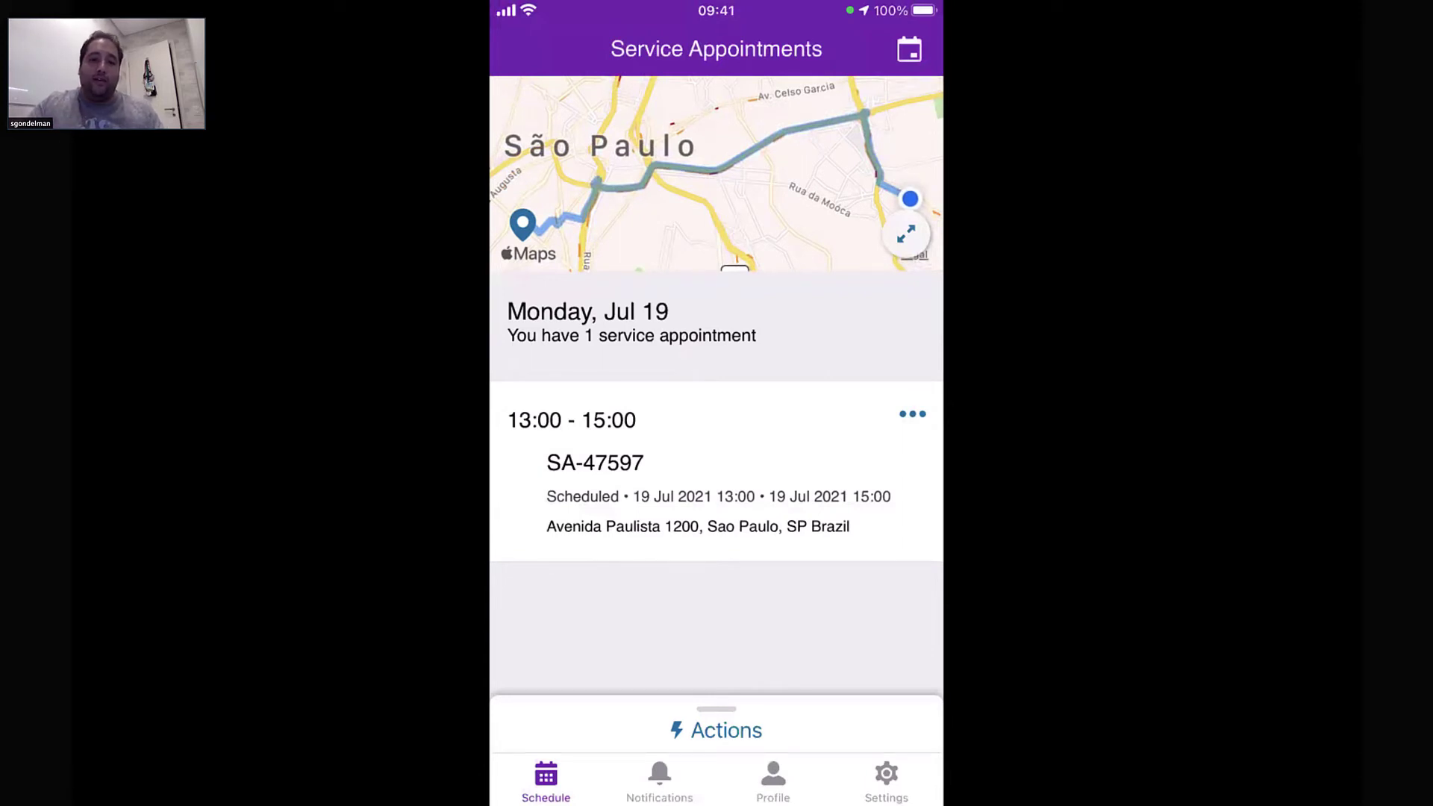
Start a call to SA-47597's contact from its options, then cancel it
click(912, 413)
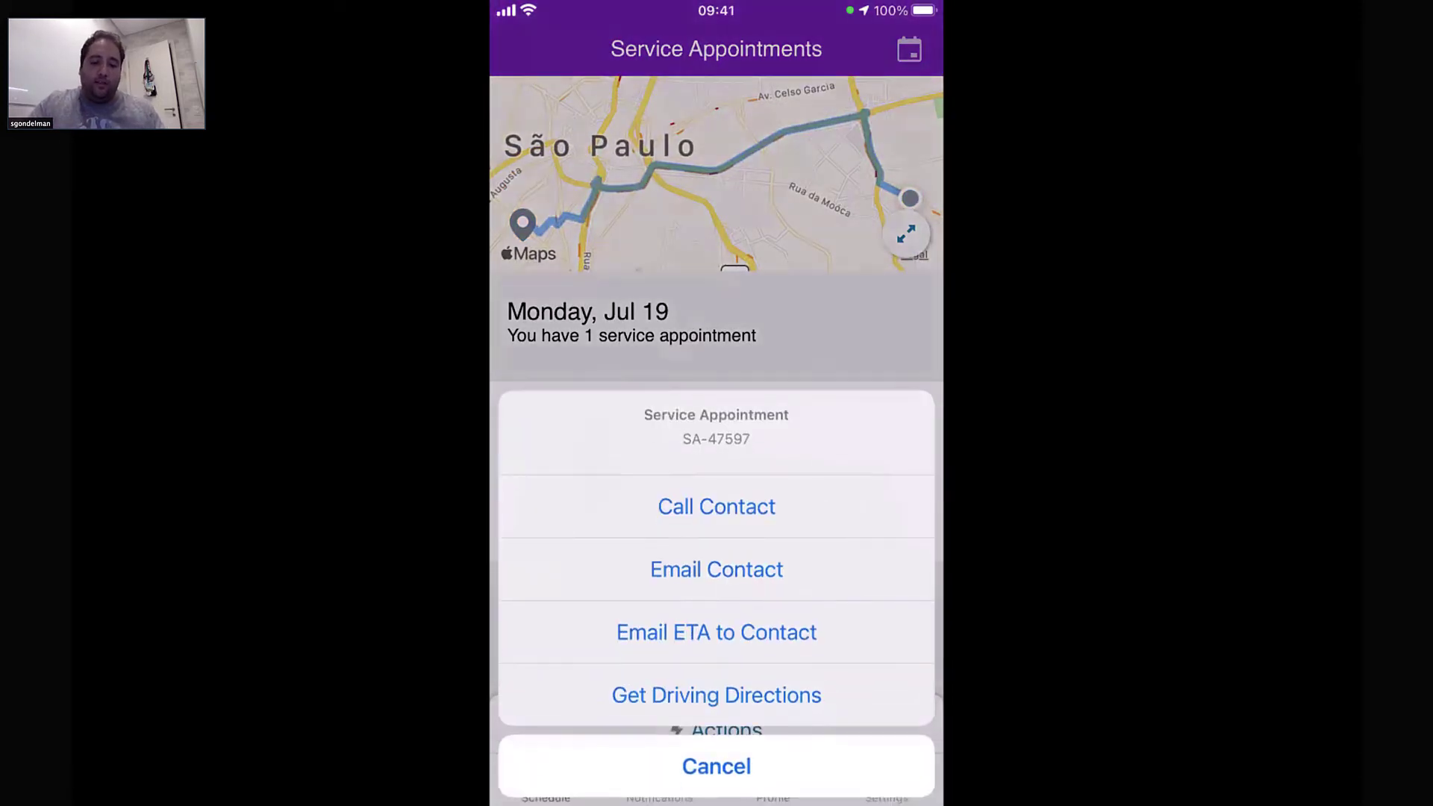
click(716, 506)
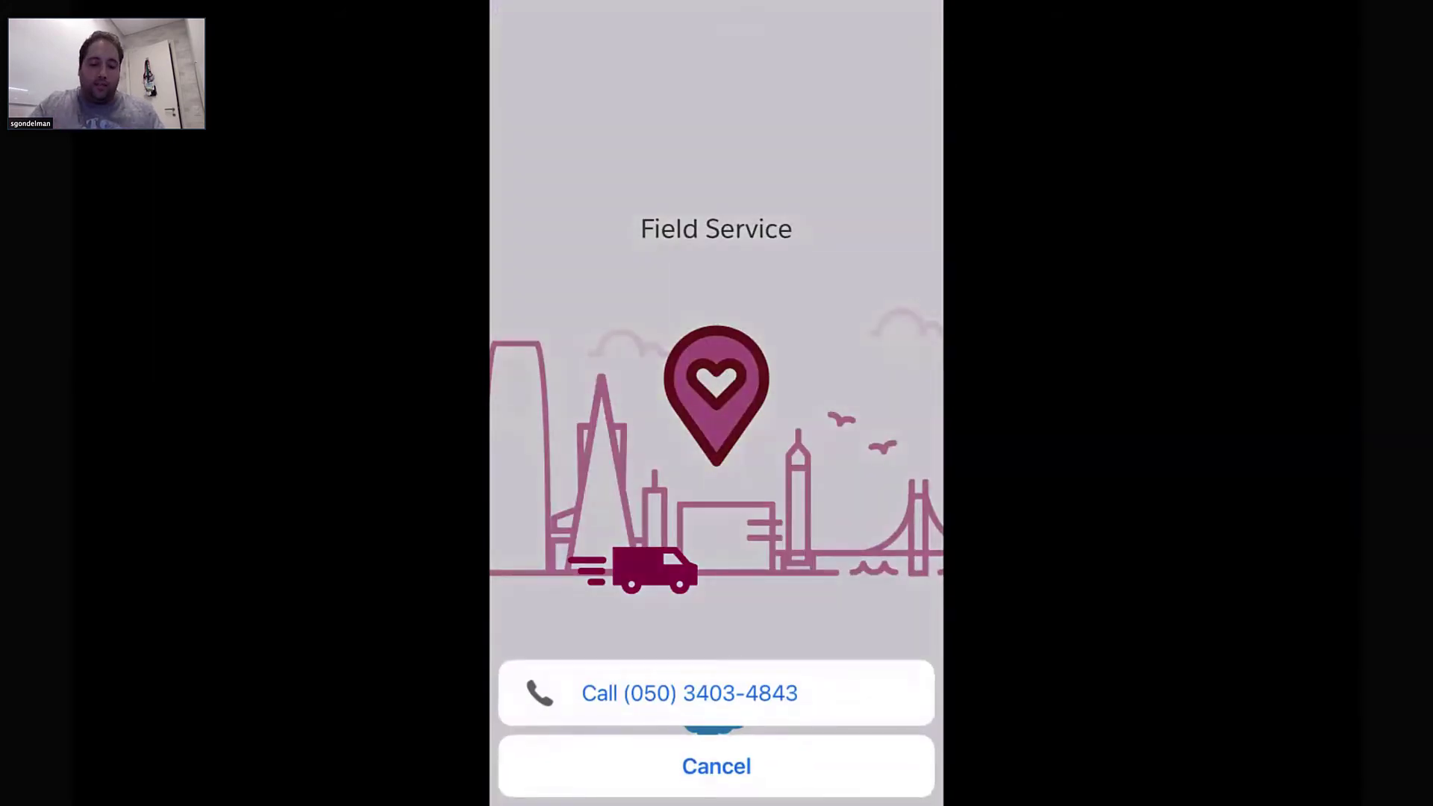
click(717, 765)
Draft an arrival-estimate email to SA-47597's contact, then discard it
click(912, 413)
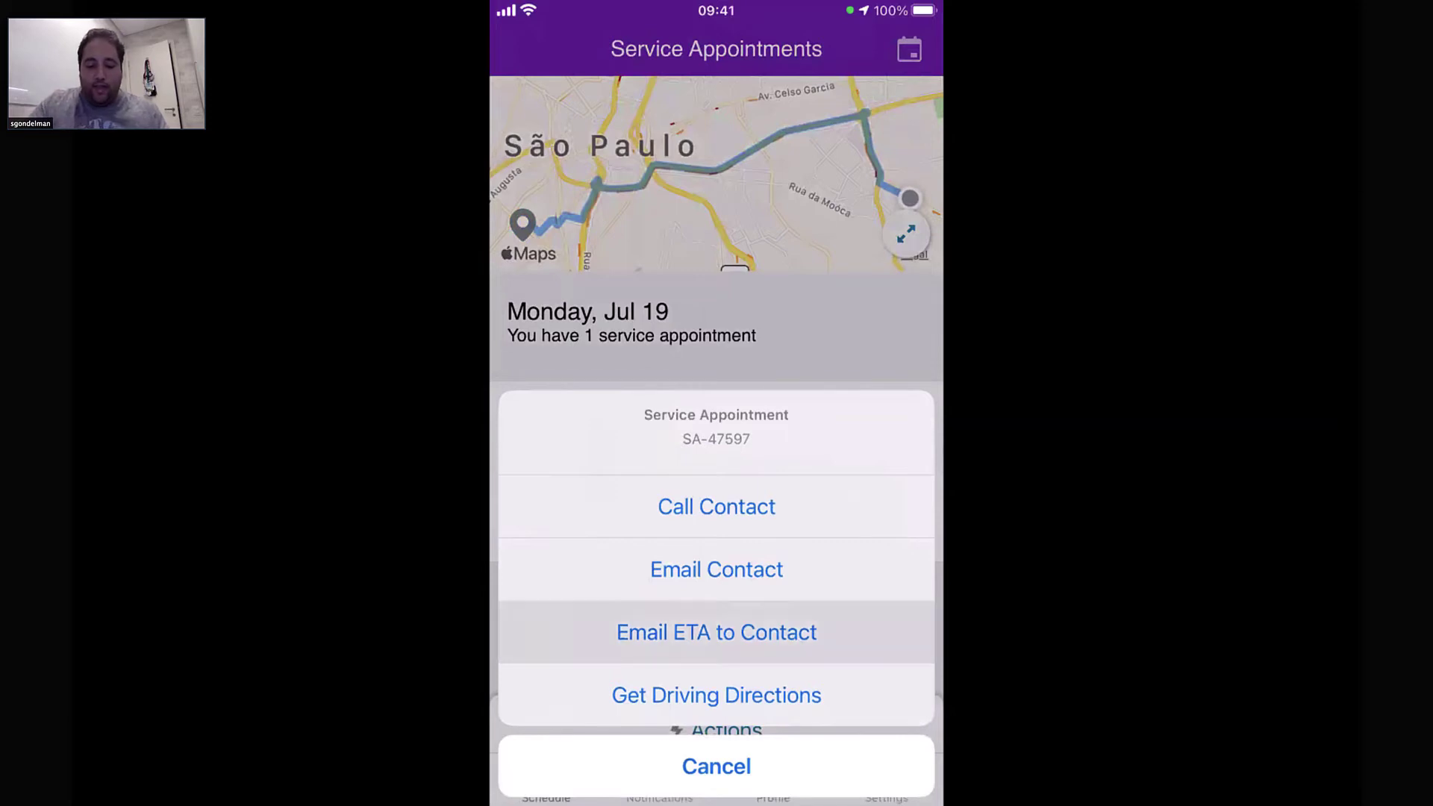
click(717, 765)
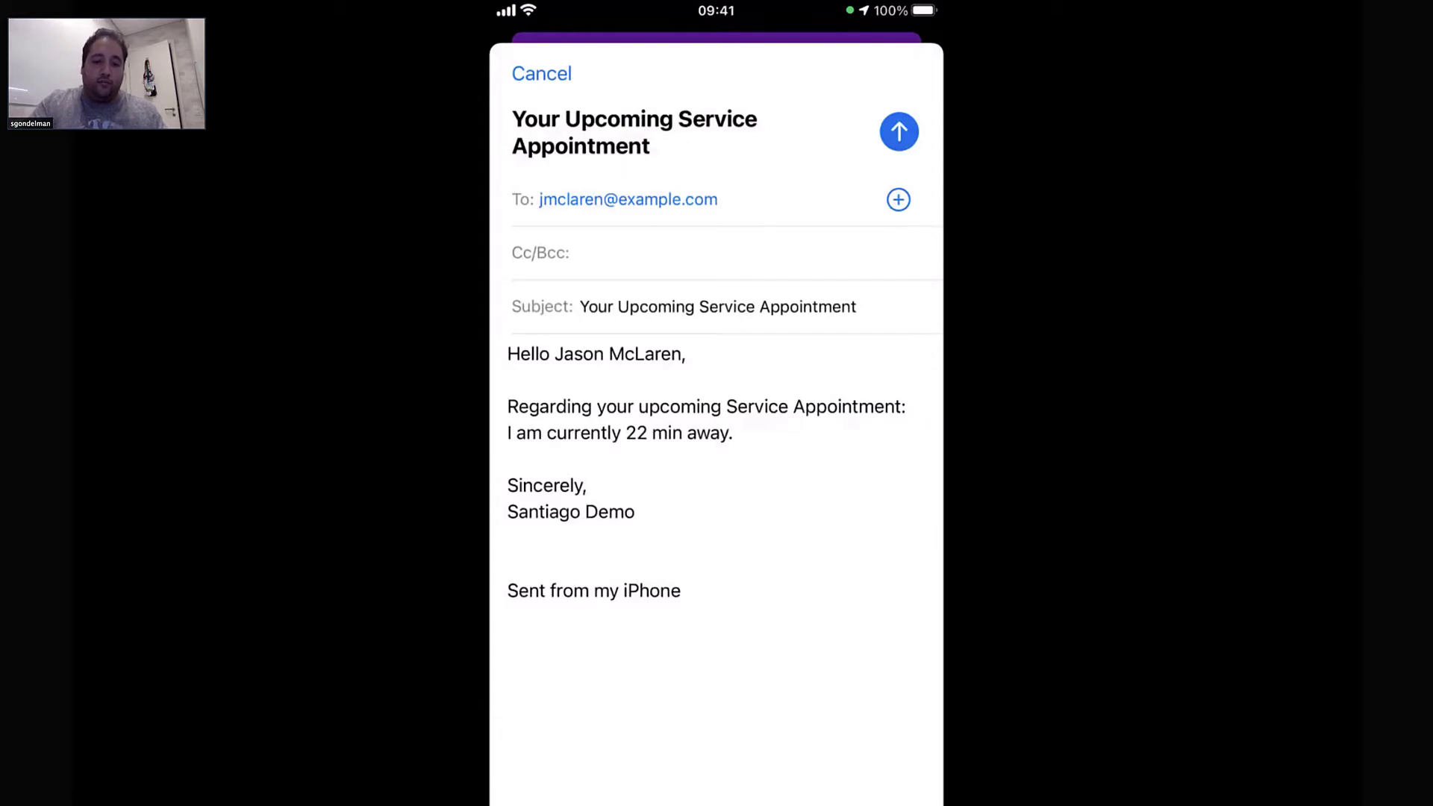
click(541, 74)
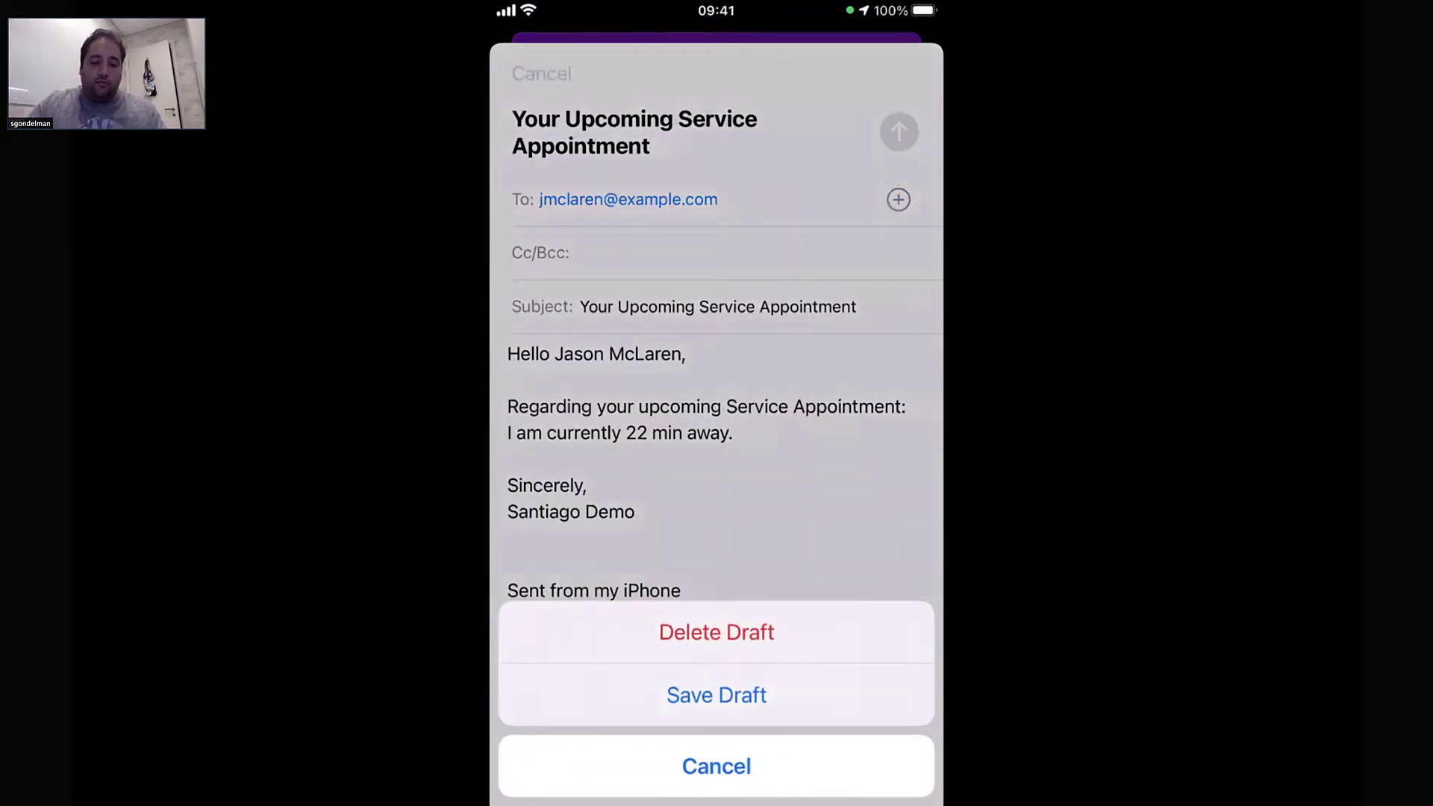
click(717, 632)
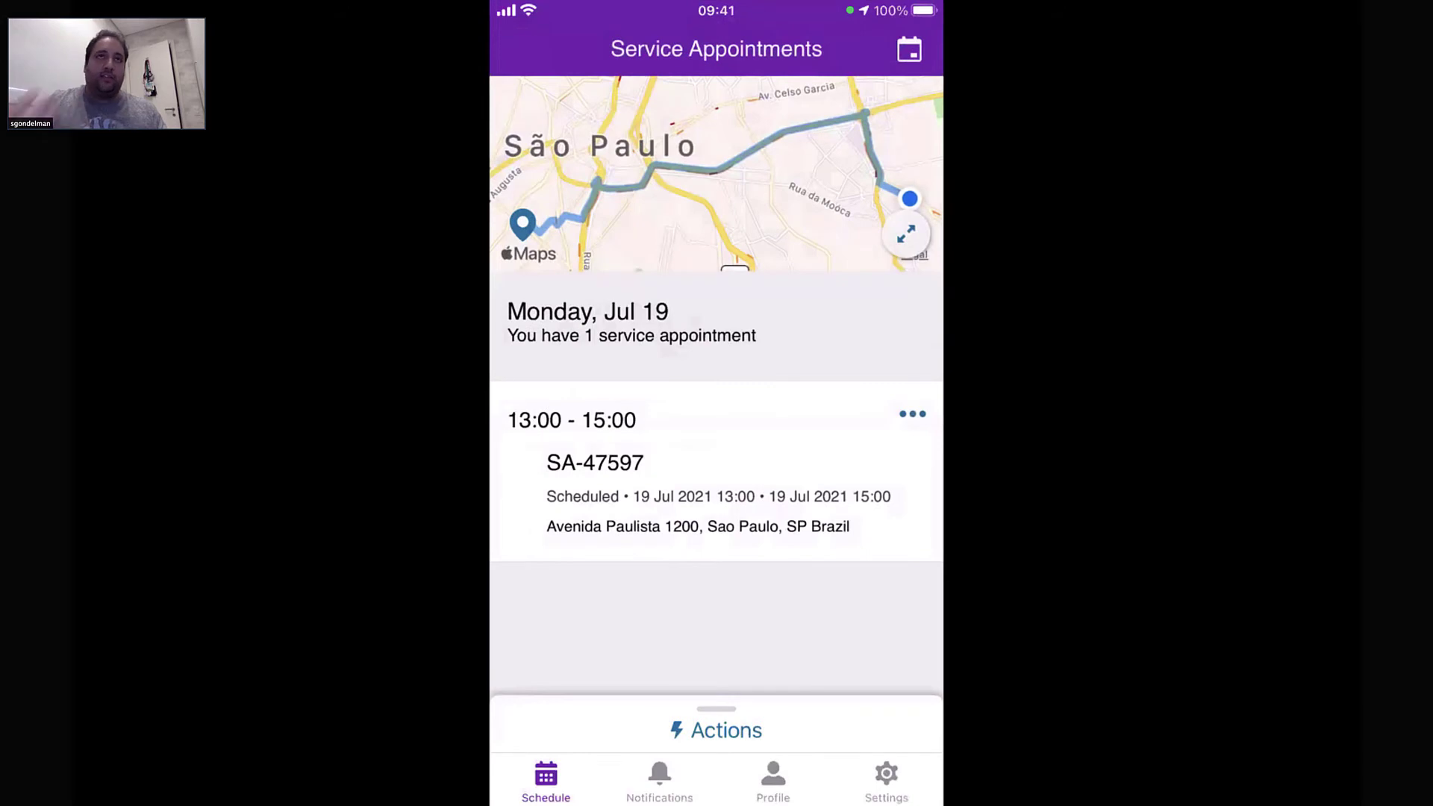
Dismiss and reopen SA-47597's action options to reach the driving directions choice
click(912, 413)
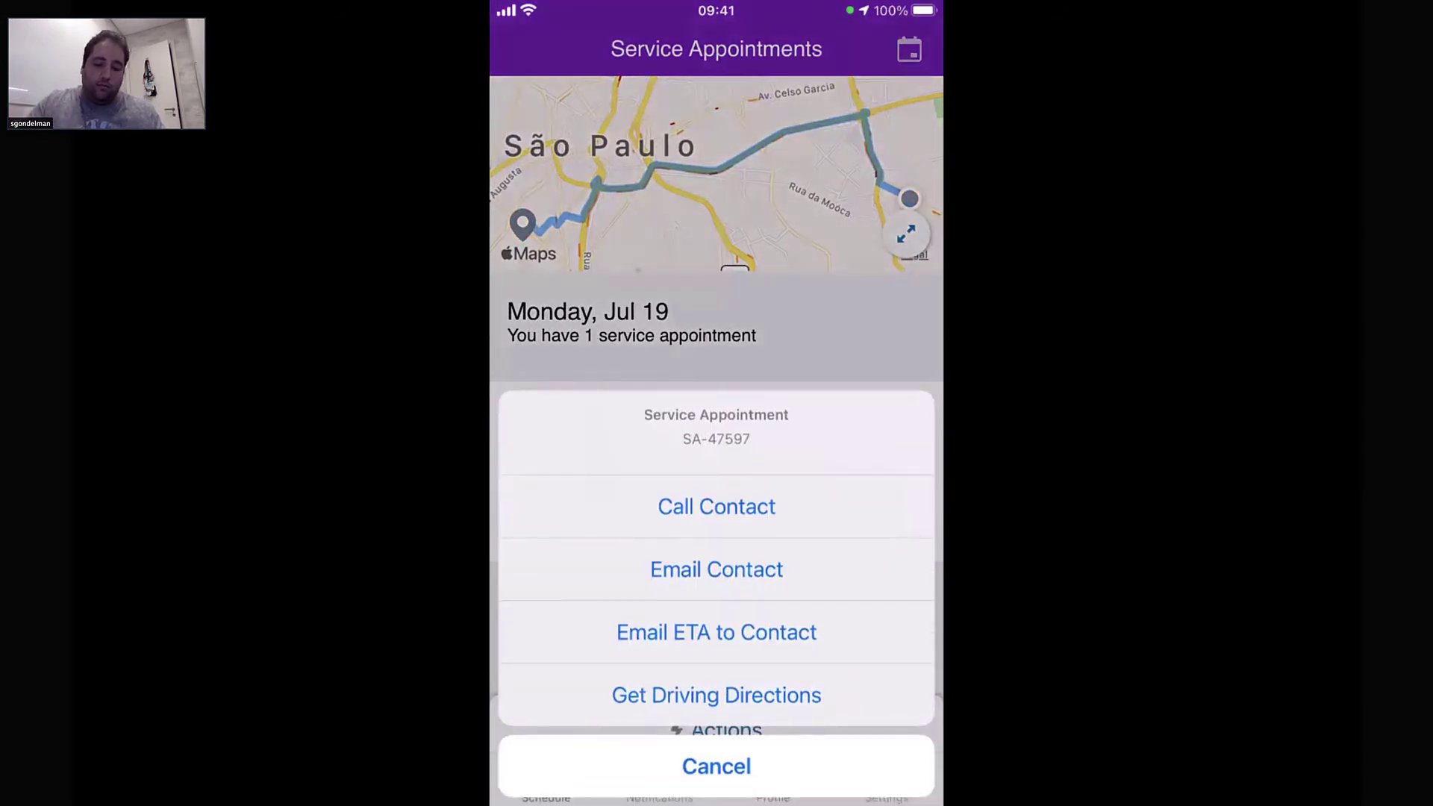
click(717, 767)
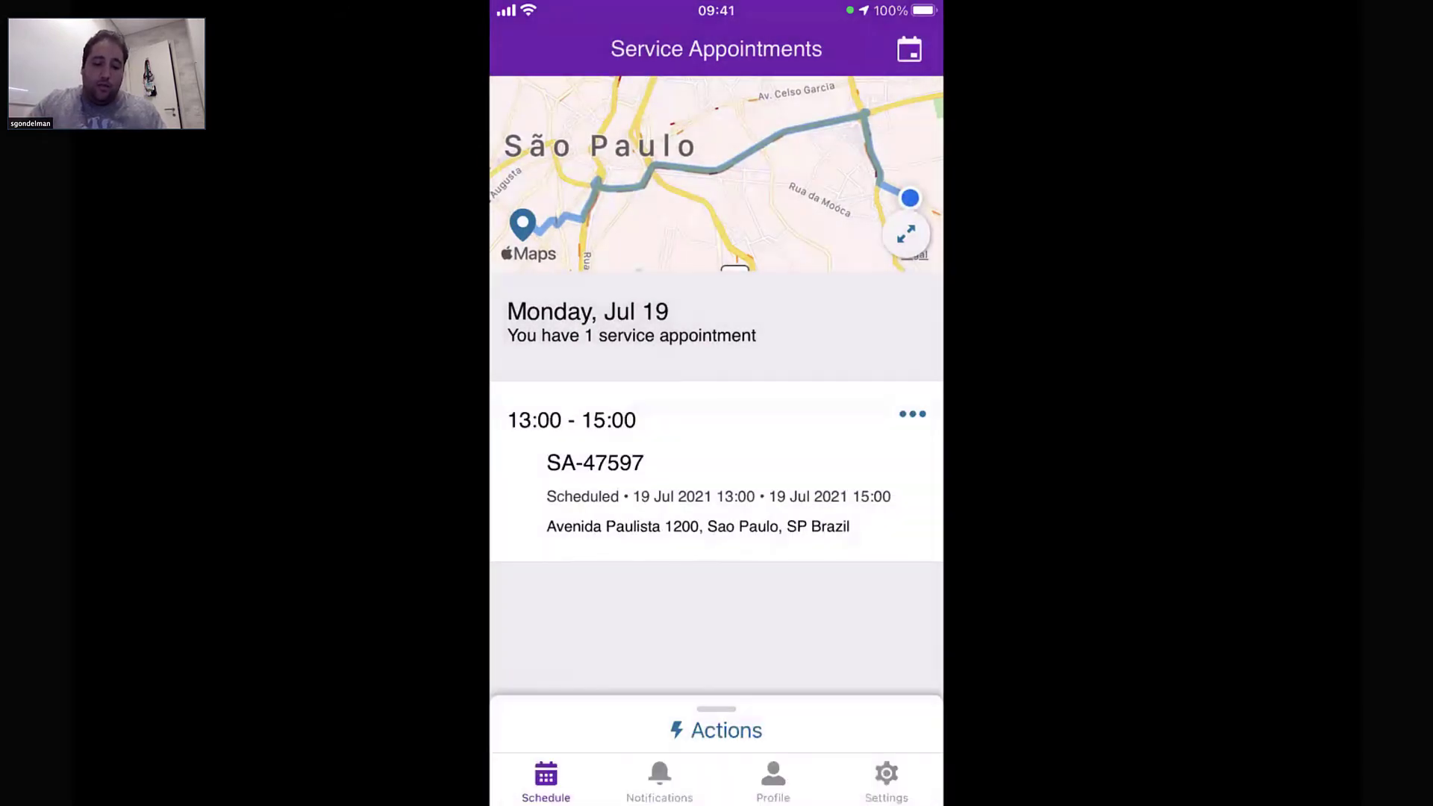
click(912, 413)
click(717, 693)
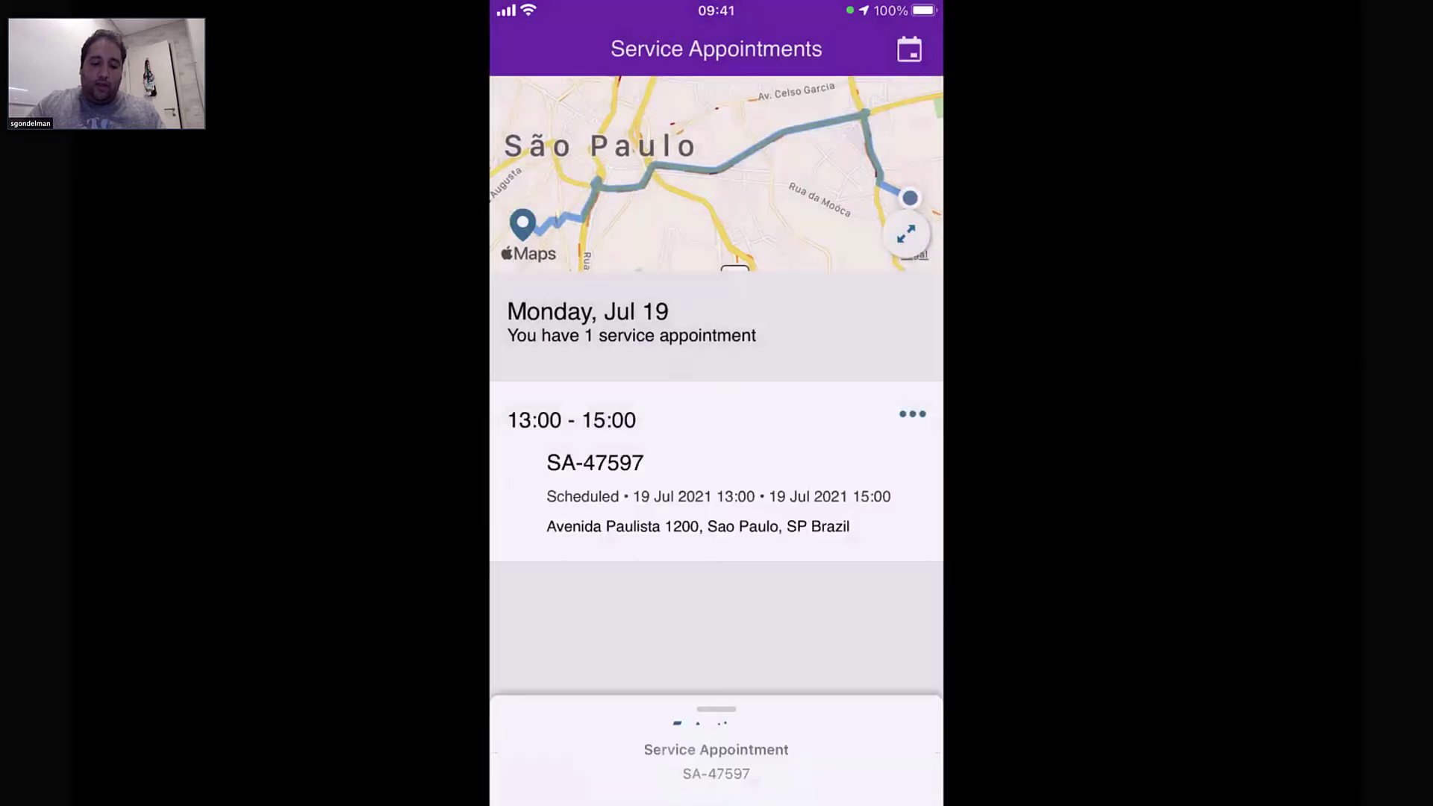
click(716, 638)
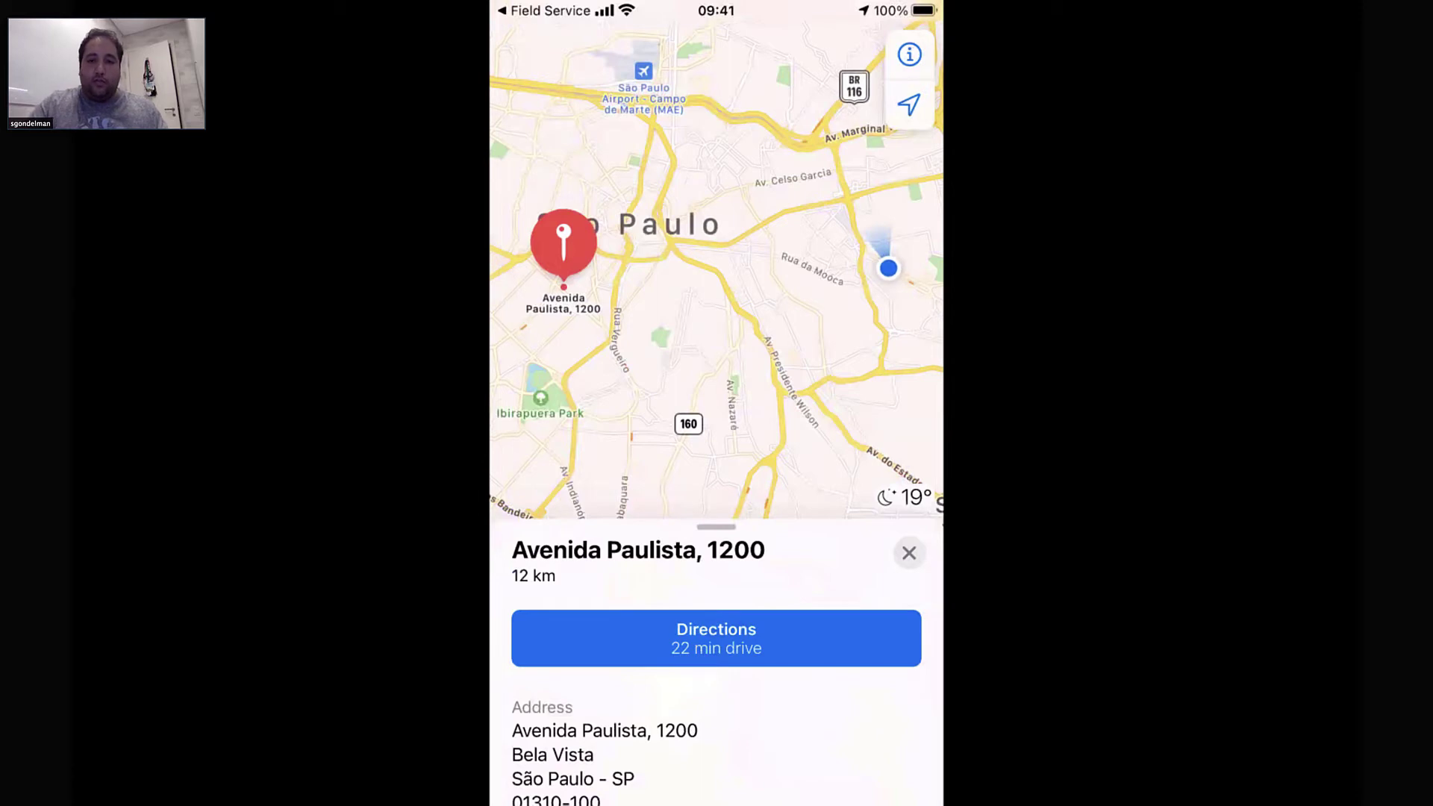
click(715, 638)
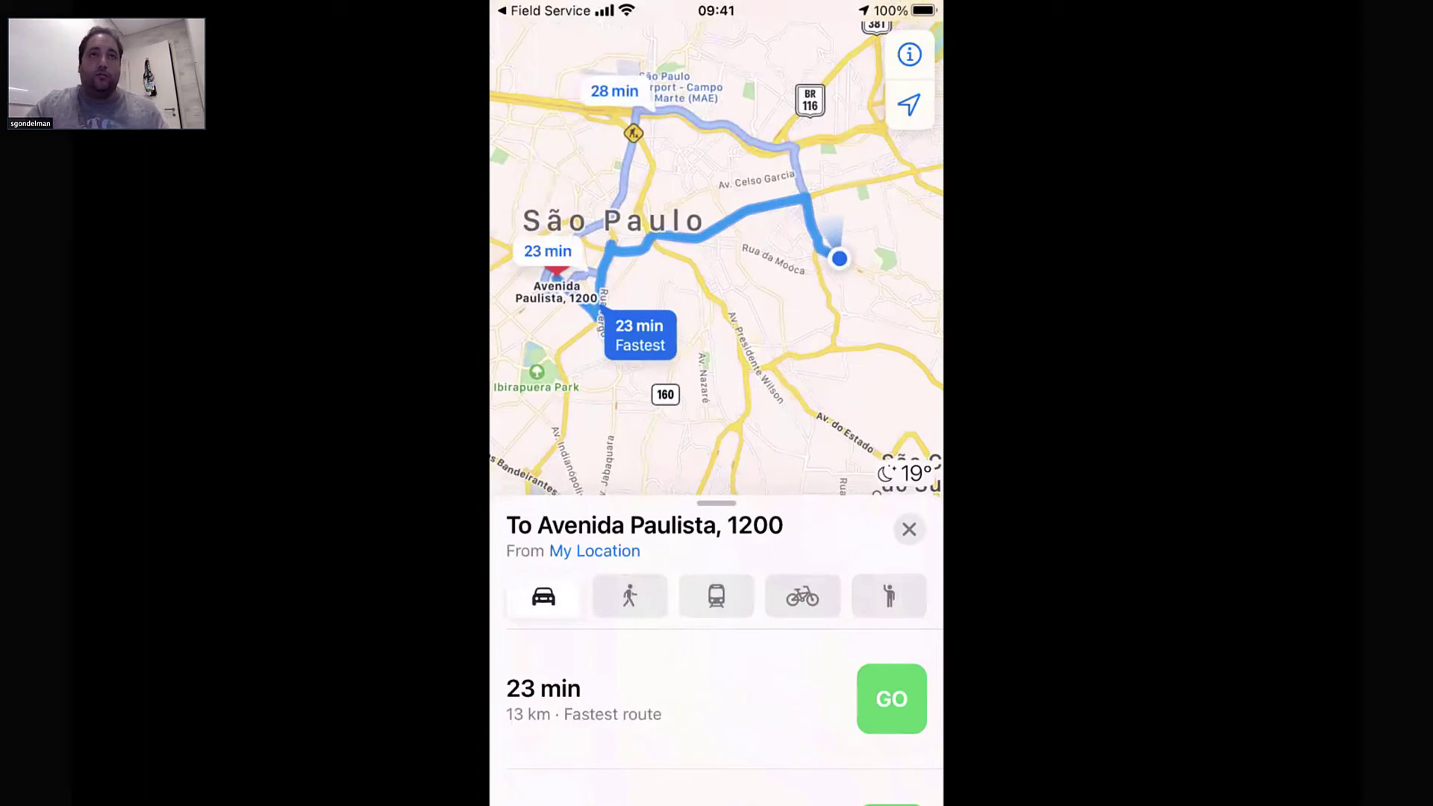
click(550, 11)
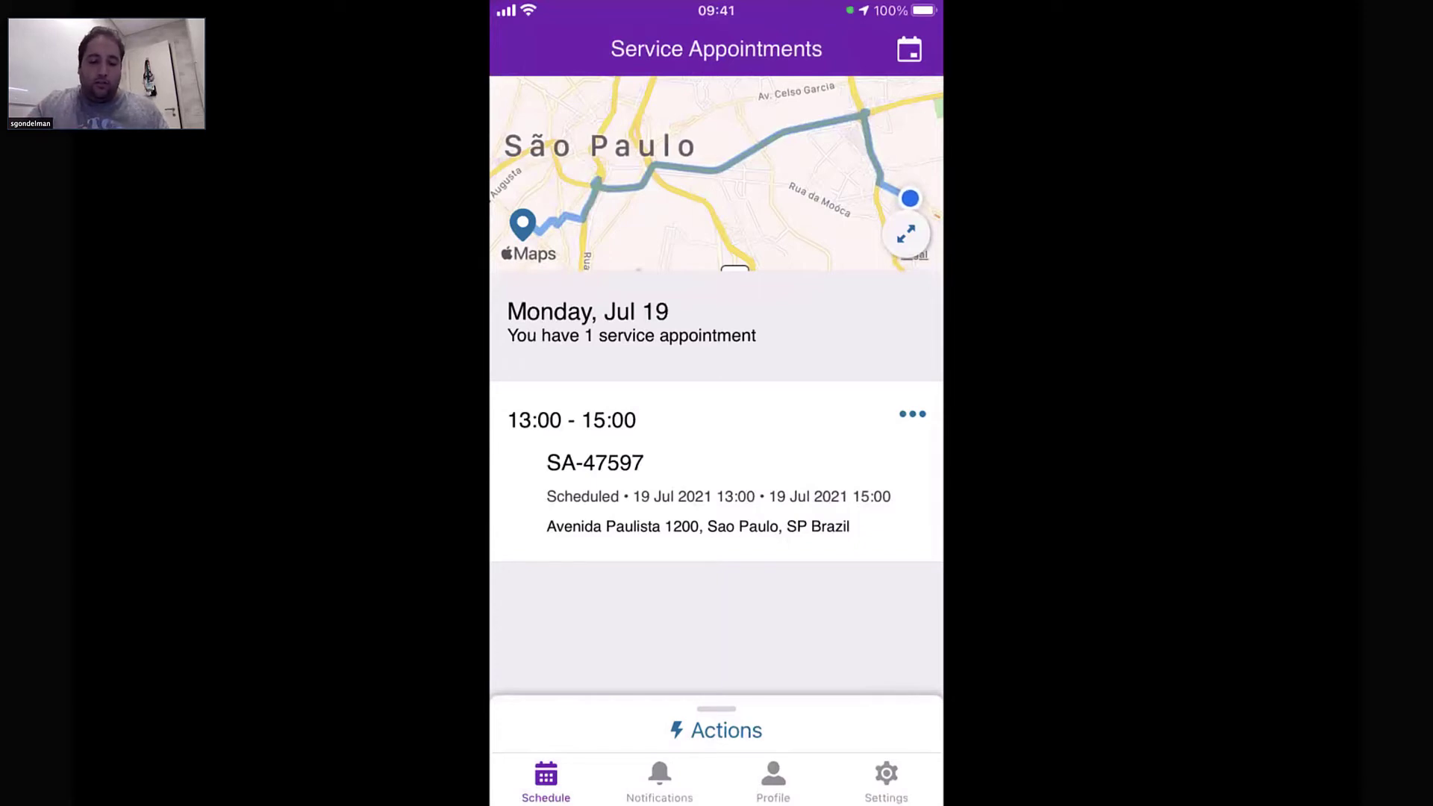
Change appointment SA-47597's status to In Progress and save it
click(717, 478)
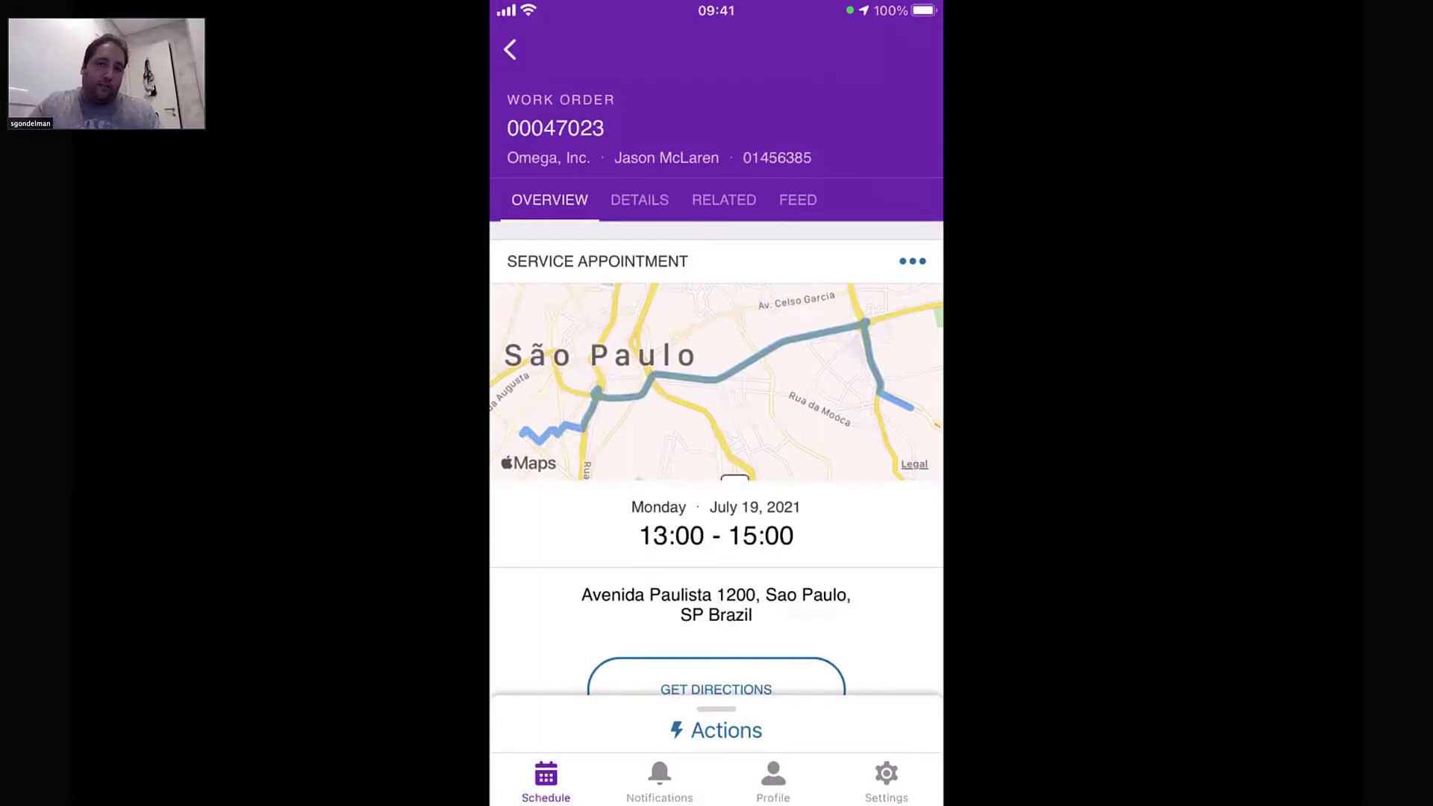
click(717, 730)
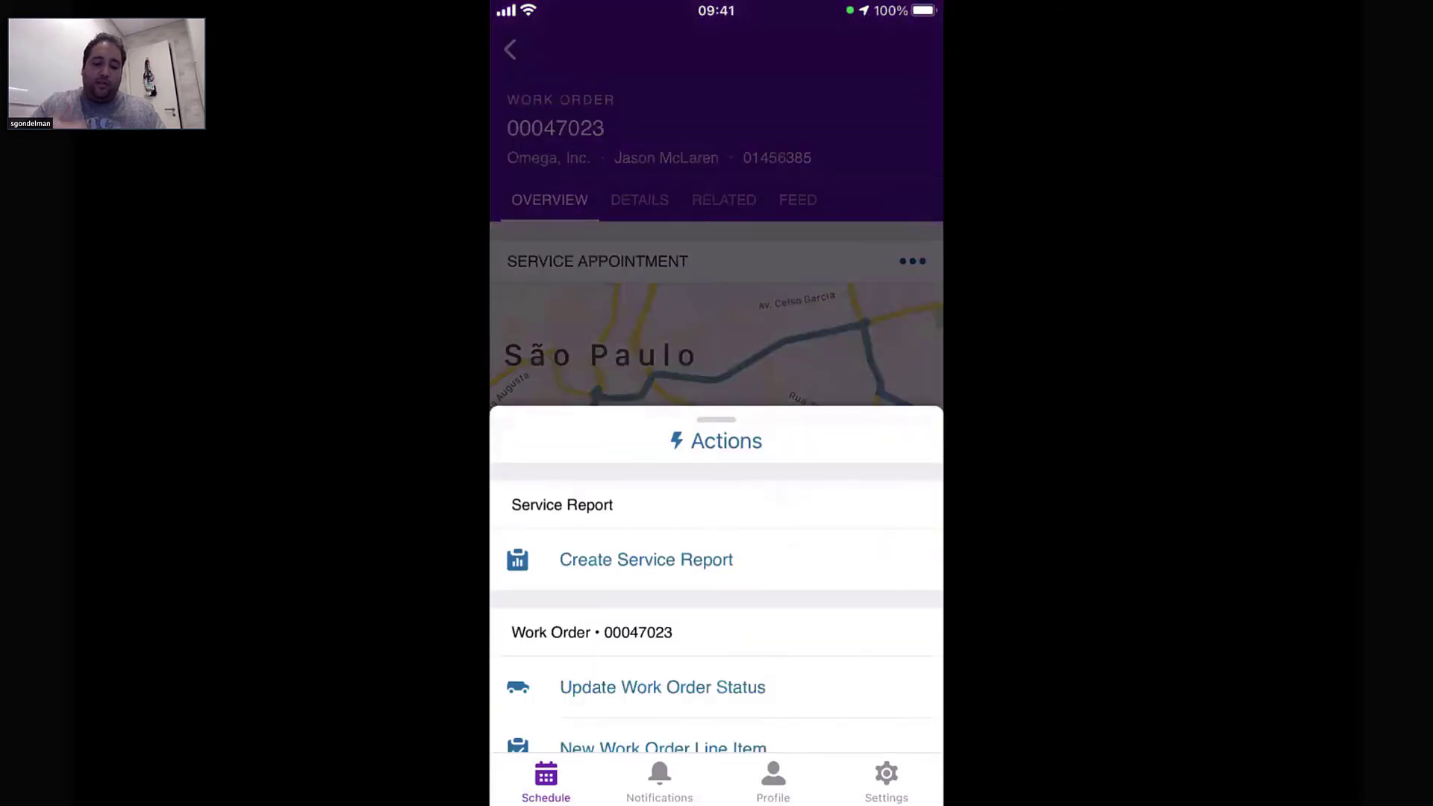
drag(716, 420, 717, 60)
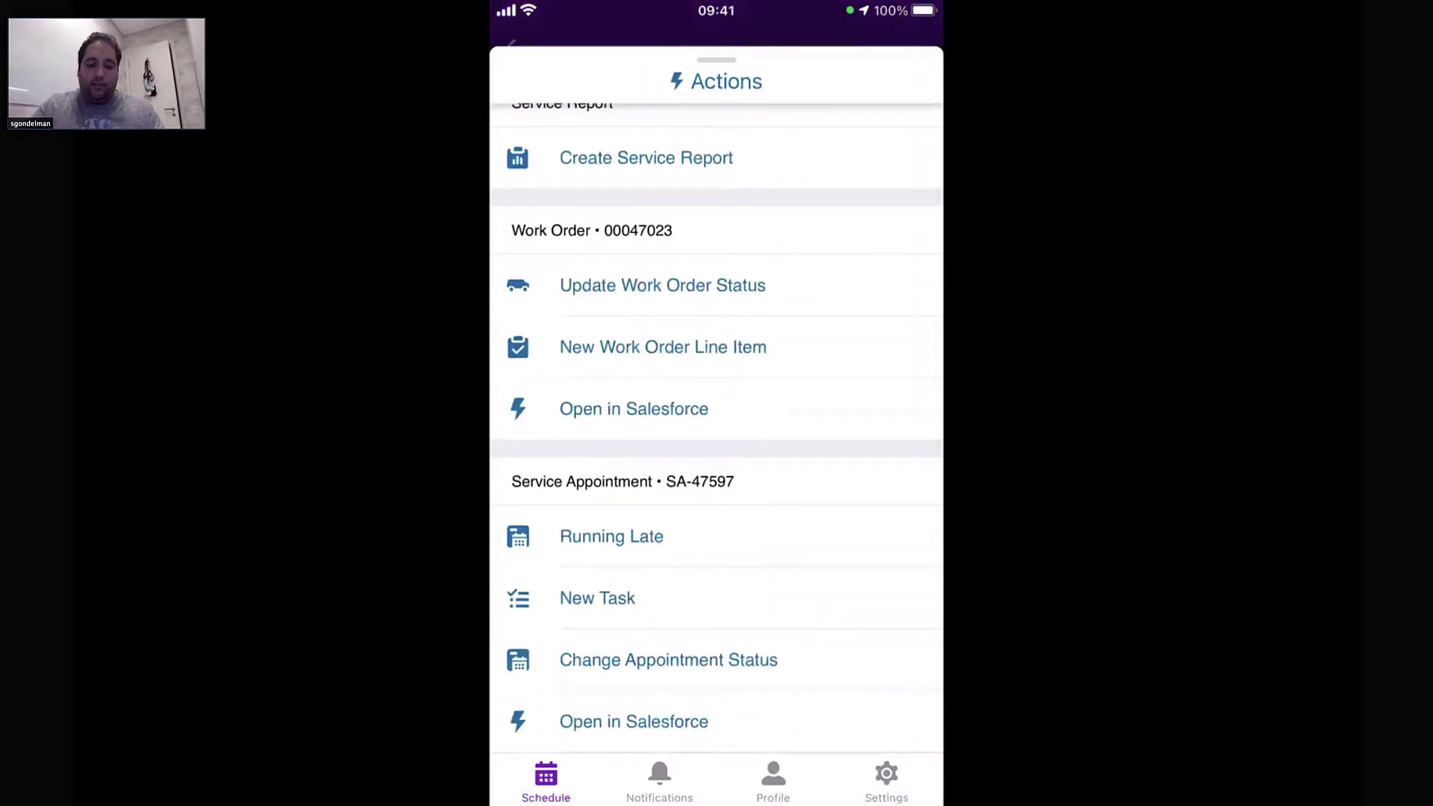
click(662, 285)
click(716, 172)
scroll(716, 635, down, 3)
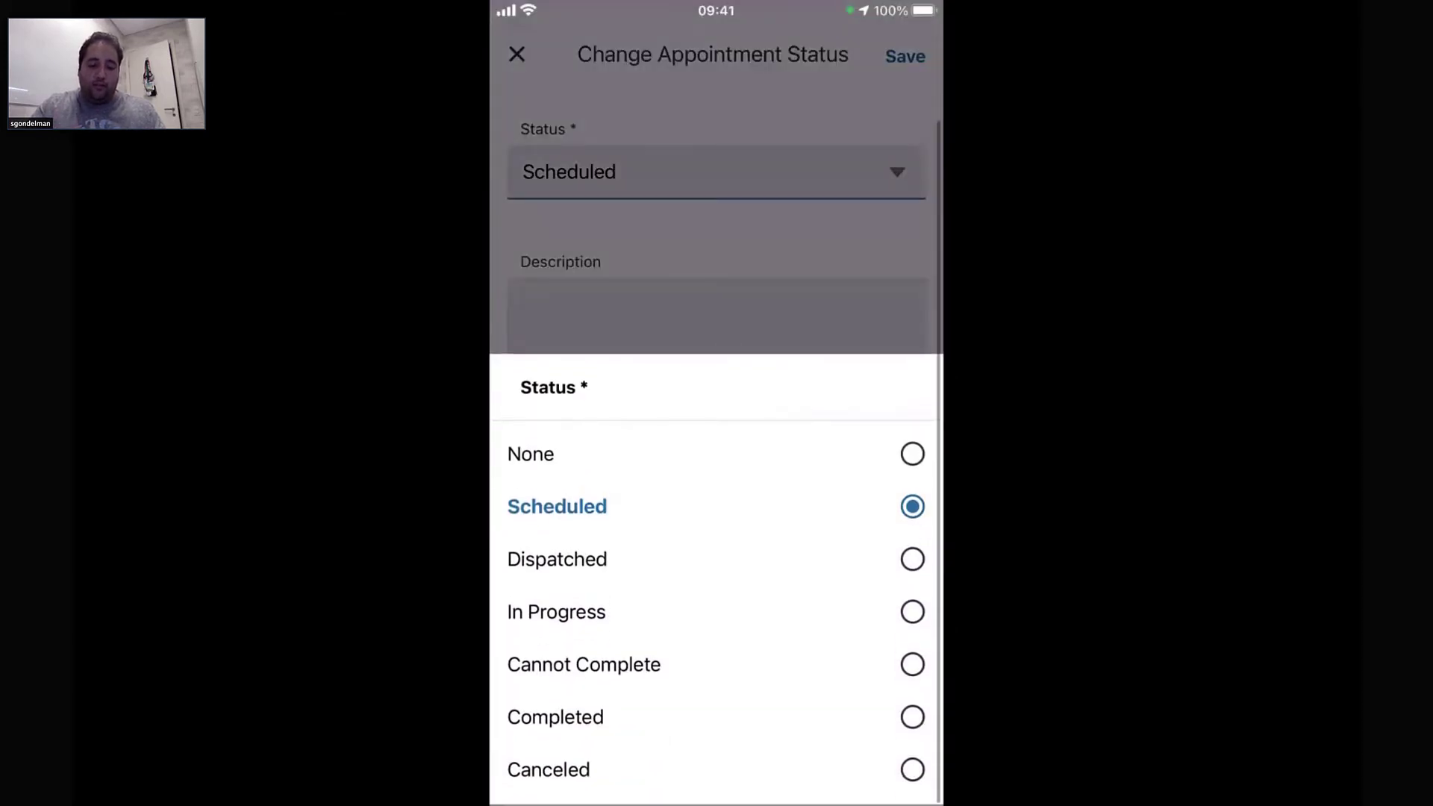
click(556, 614)
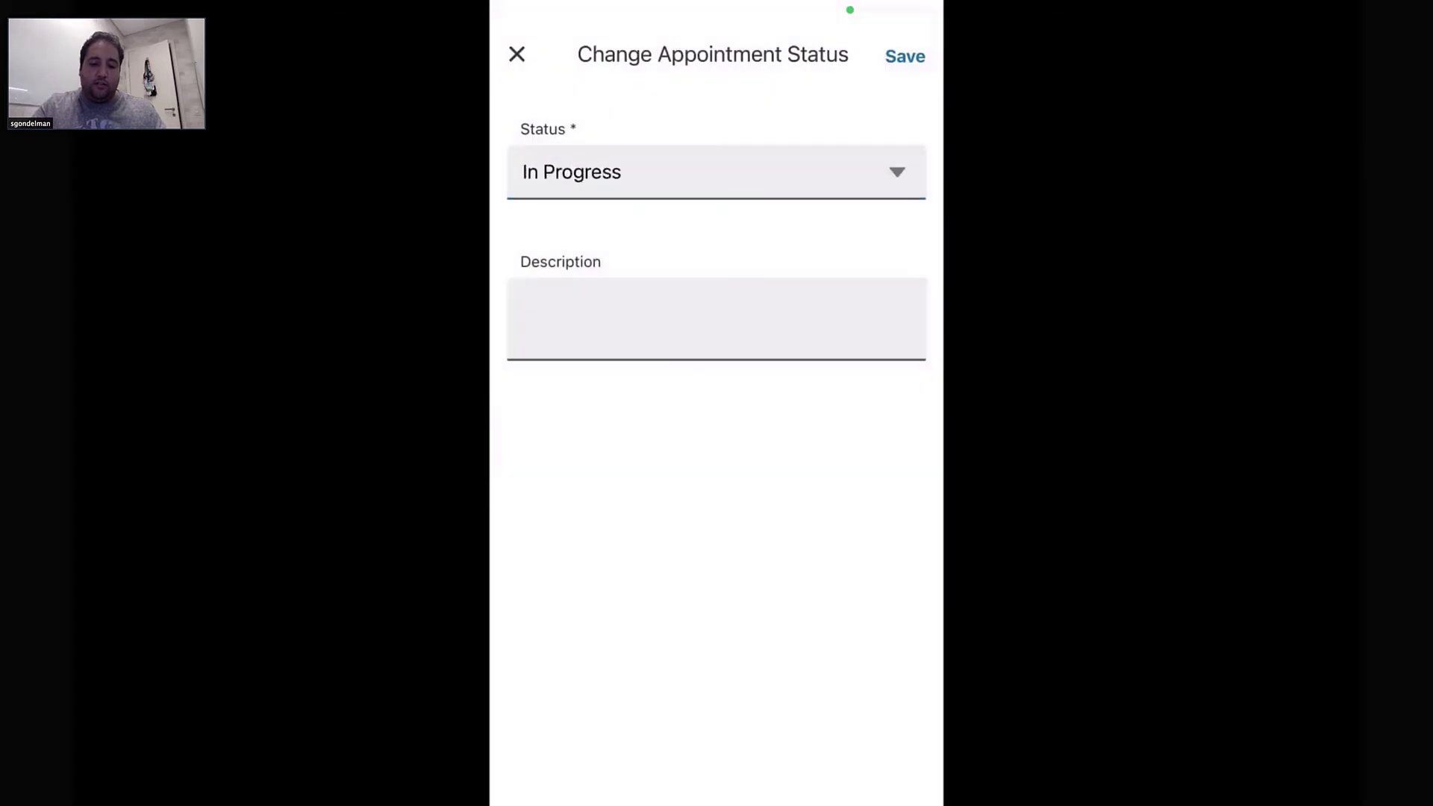
click(904, 56)
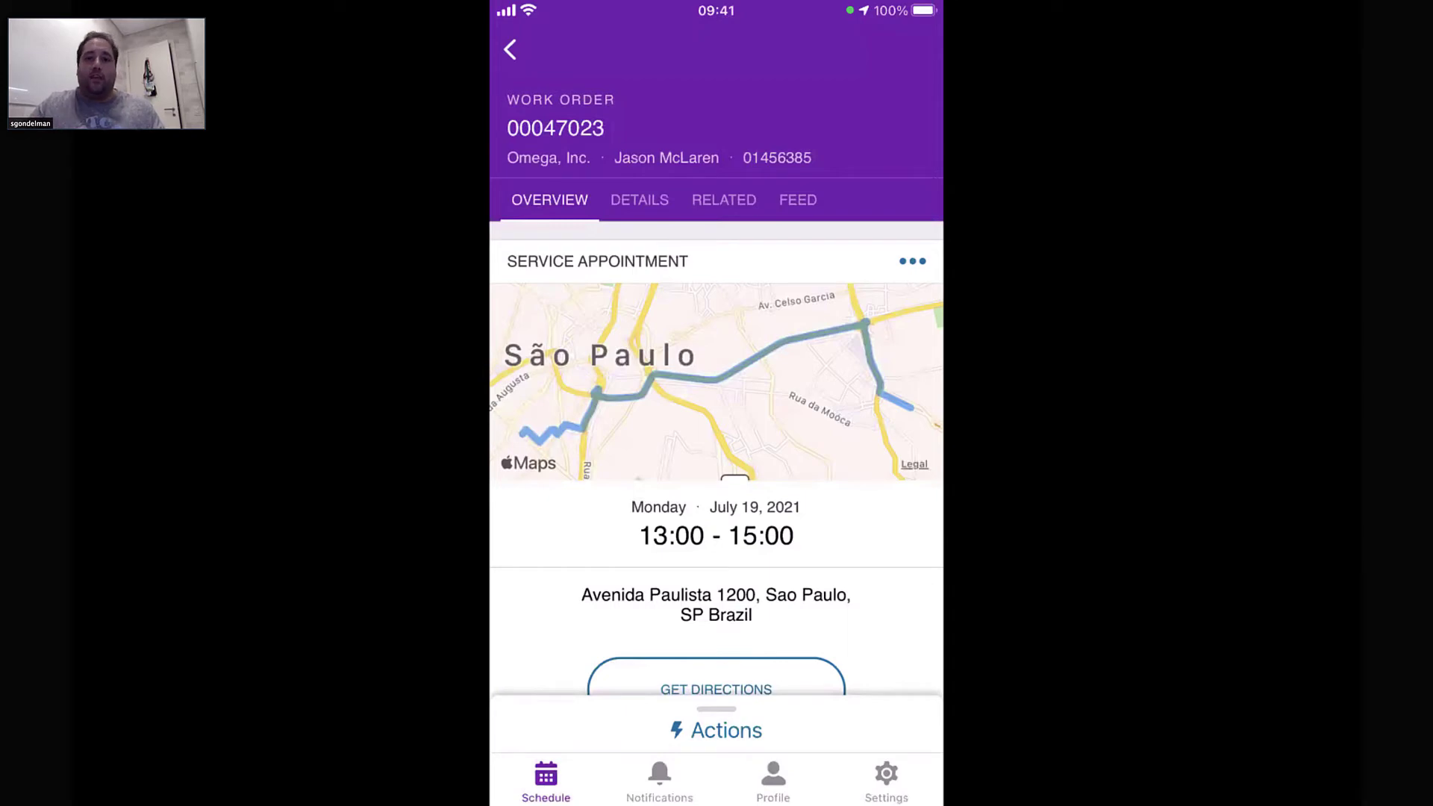
Scroll to work order 00047023's line items and bring up the options for 00000001, Disconnect the Cable
scroll(717, 447, down, 10)
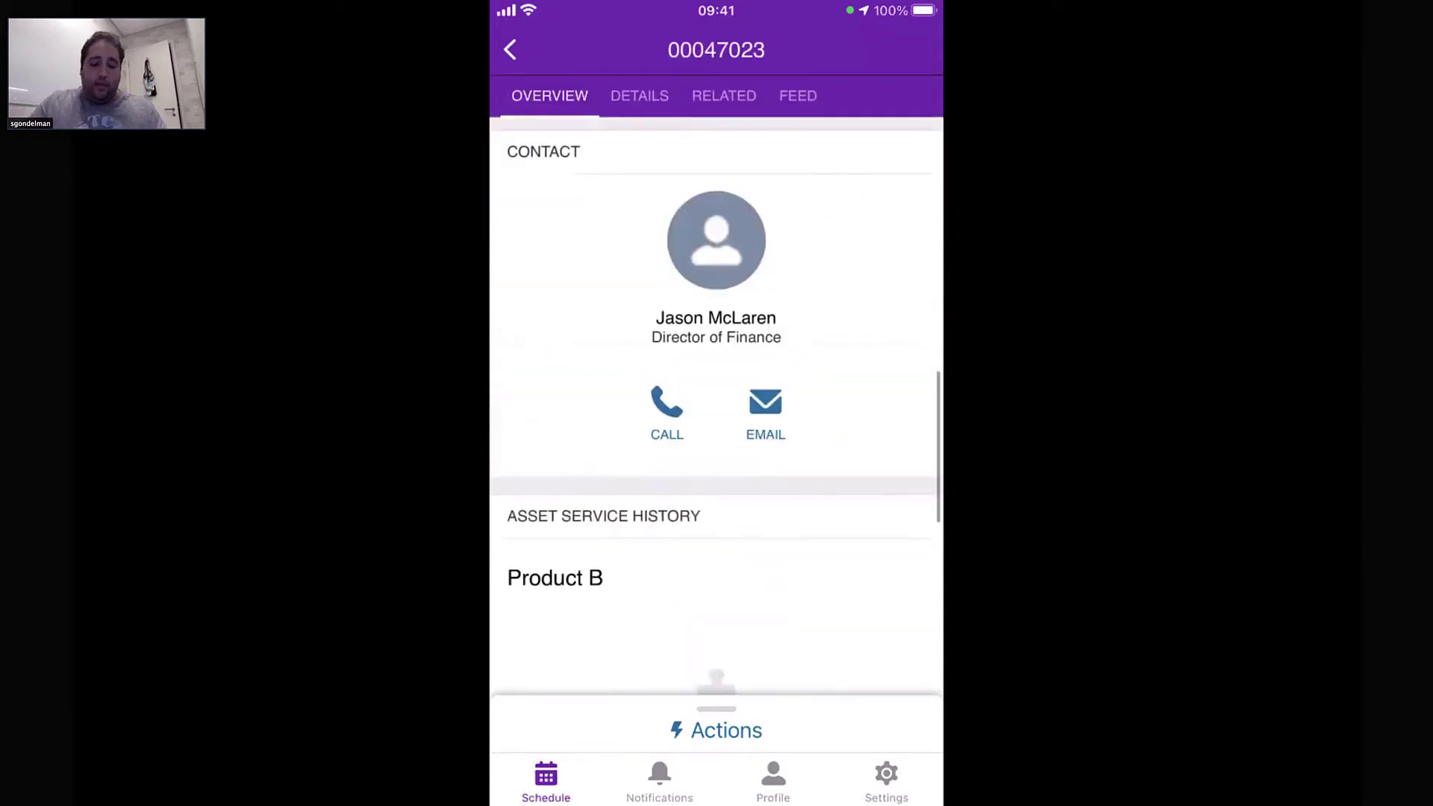
scroll(717, 403, up, 10)
scroll(716, 403, down, 2)
scroll(716, 403, down, 10)
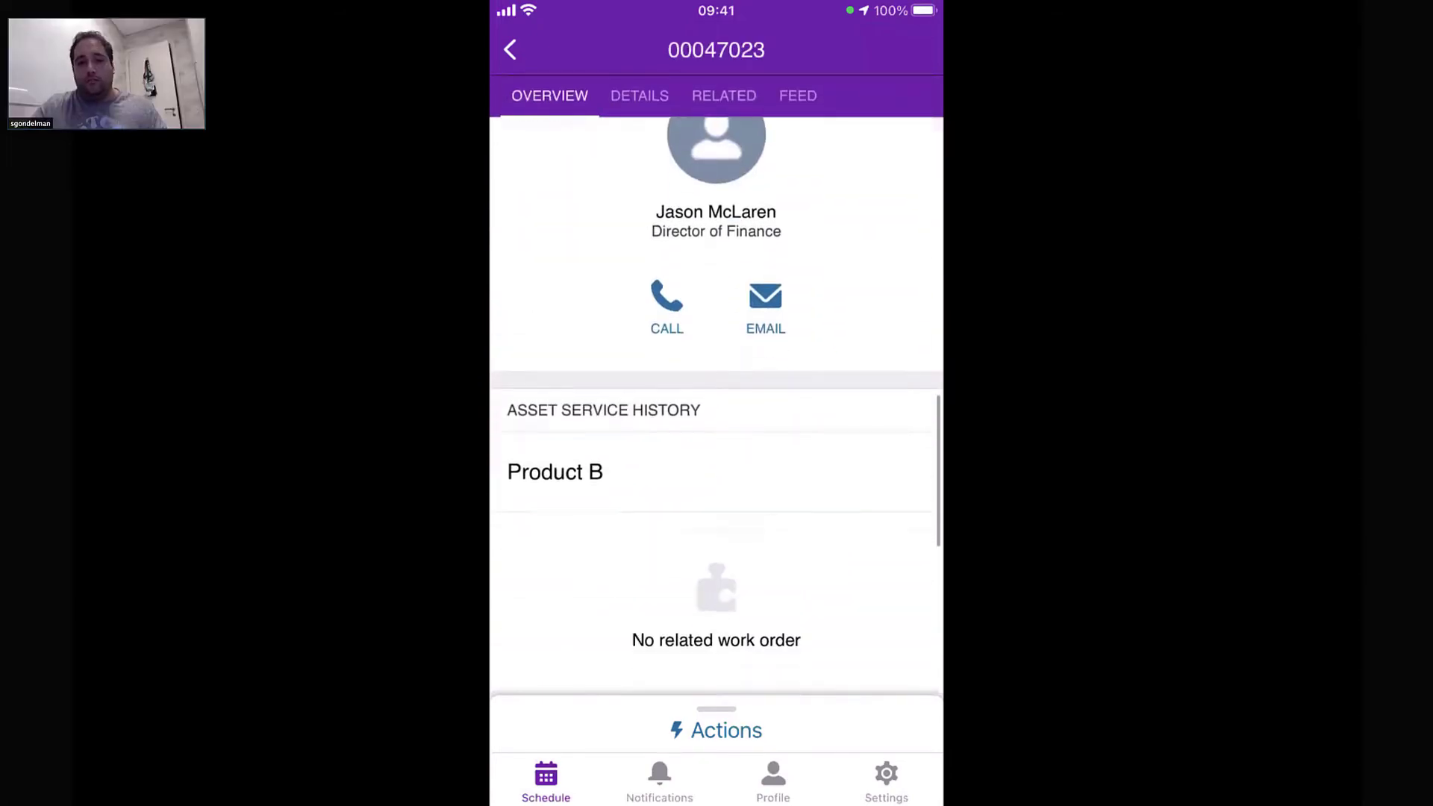
scroll(716, 403, down, 3)
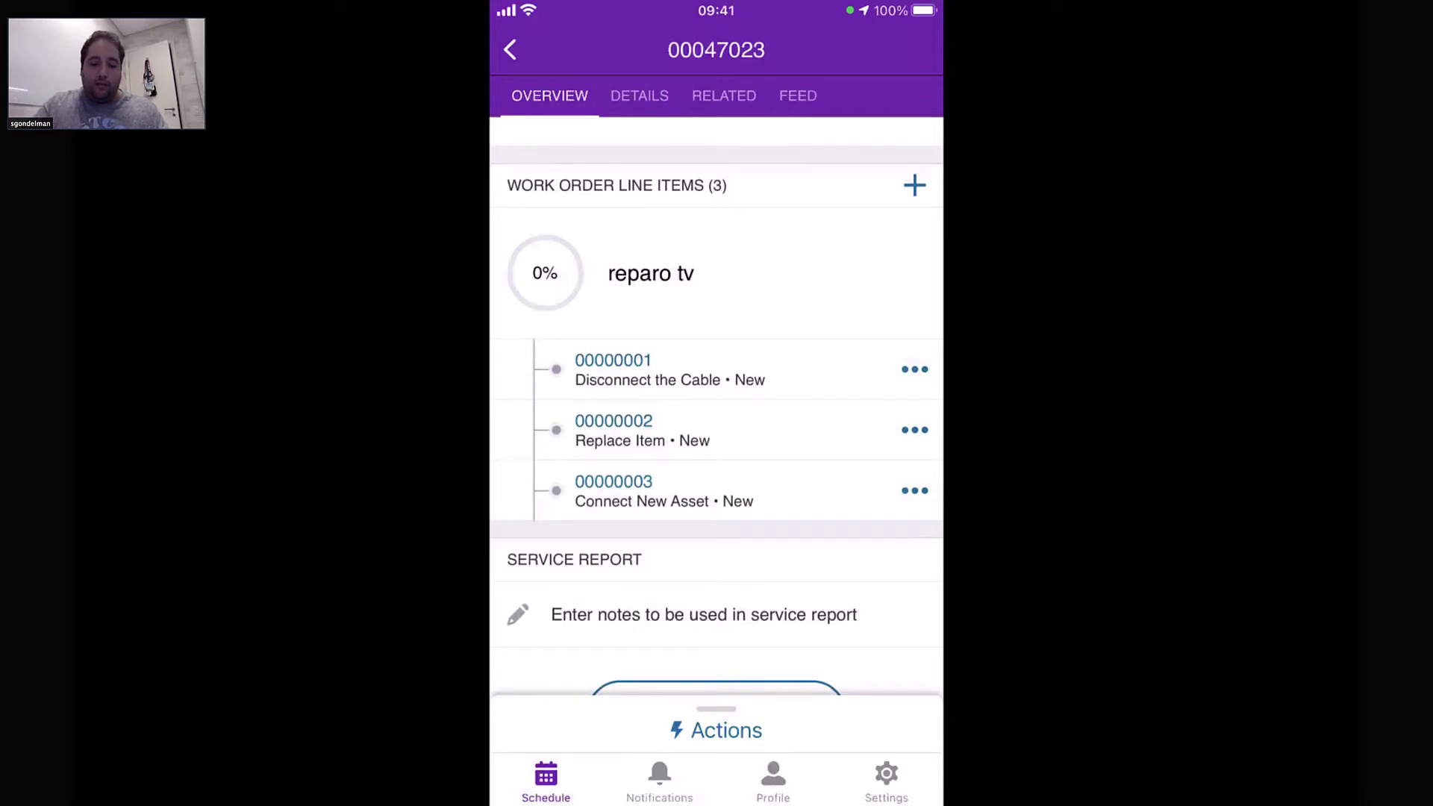
click(915, 369)
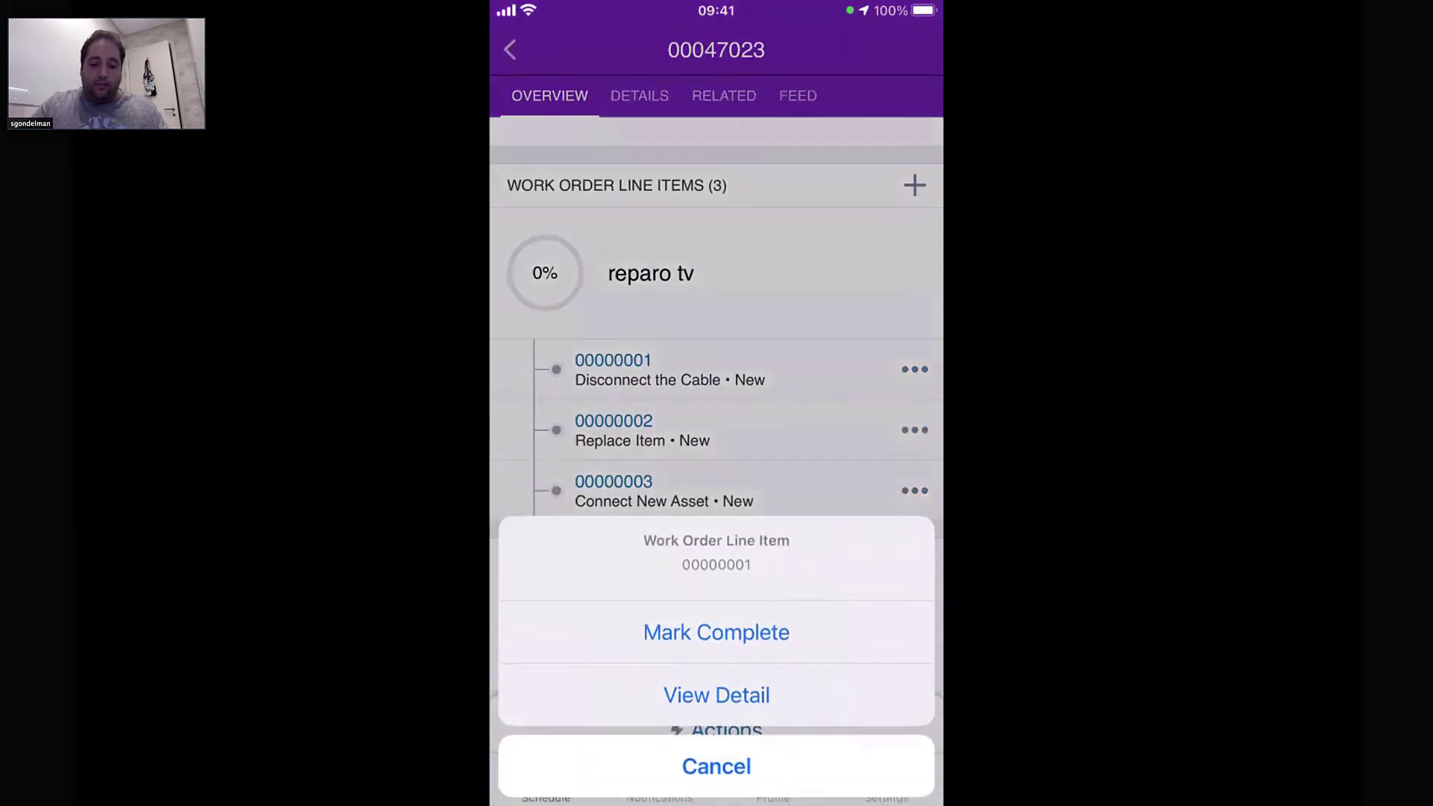
click(716, 633)
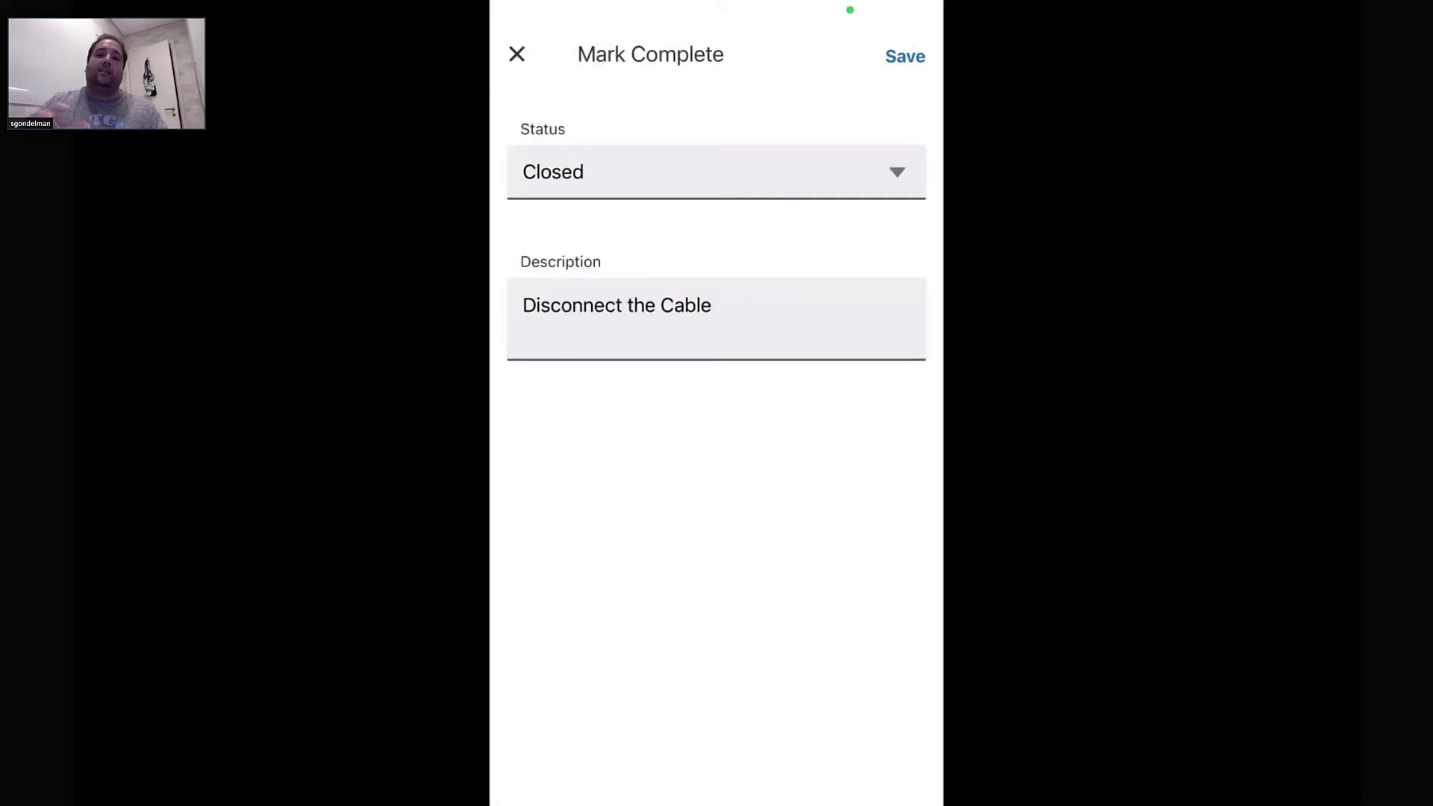
click(717, 171)
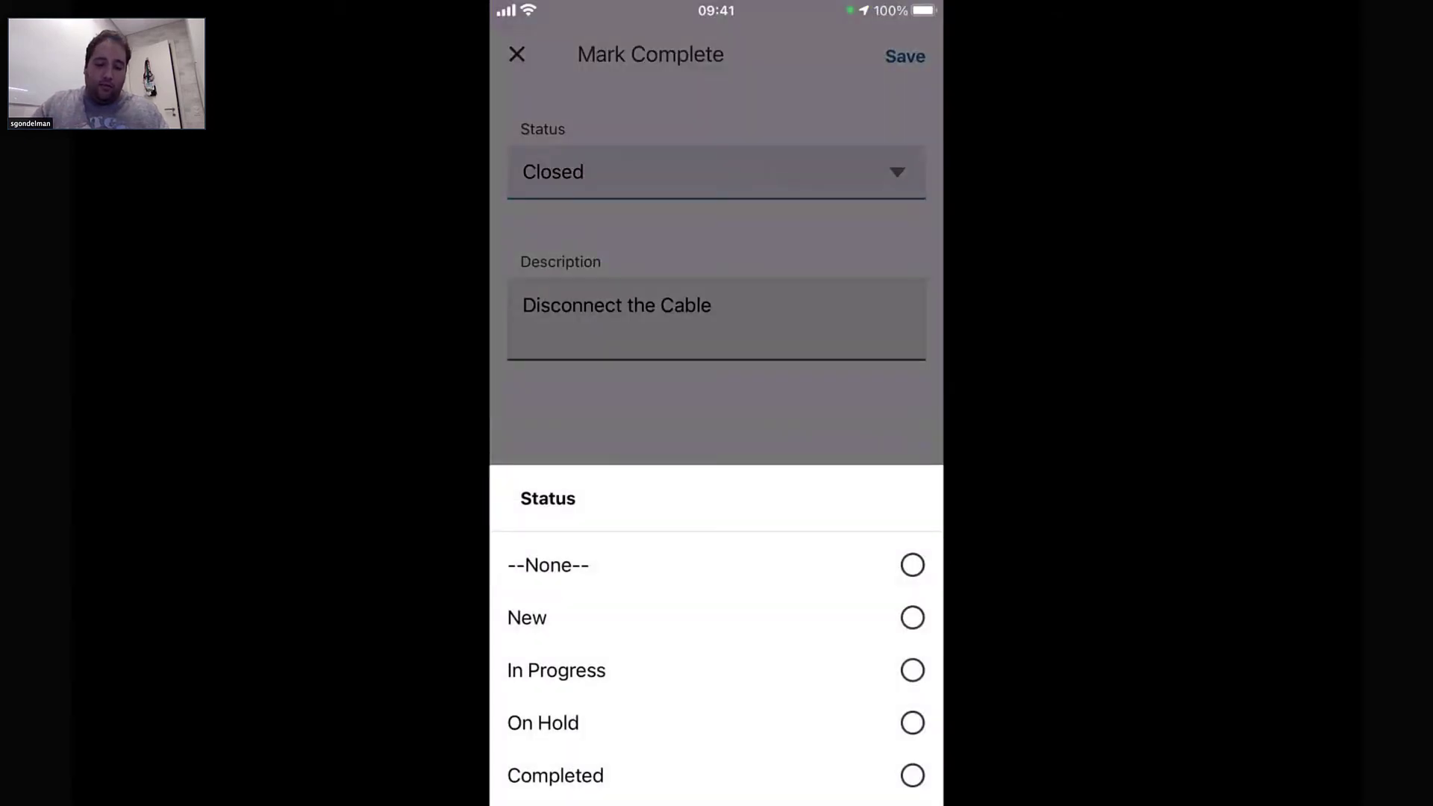
click(912, 775)
click(712, 305)
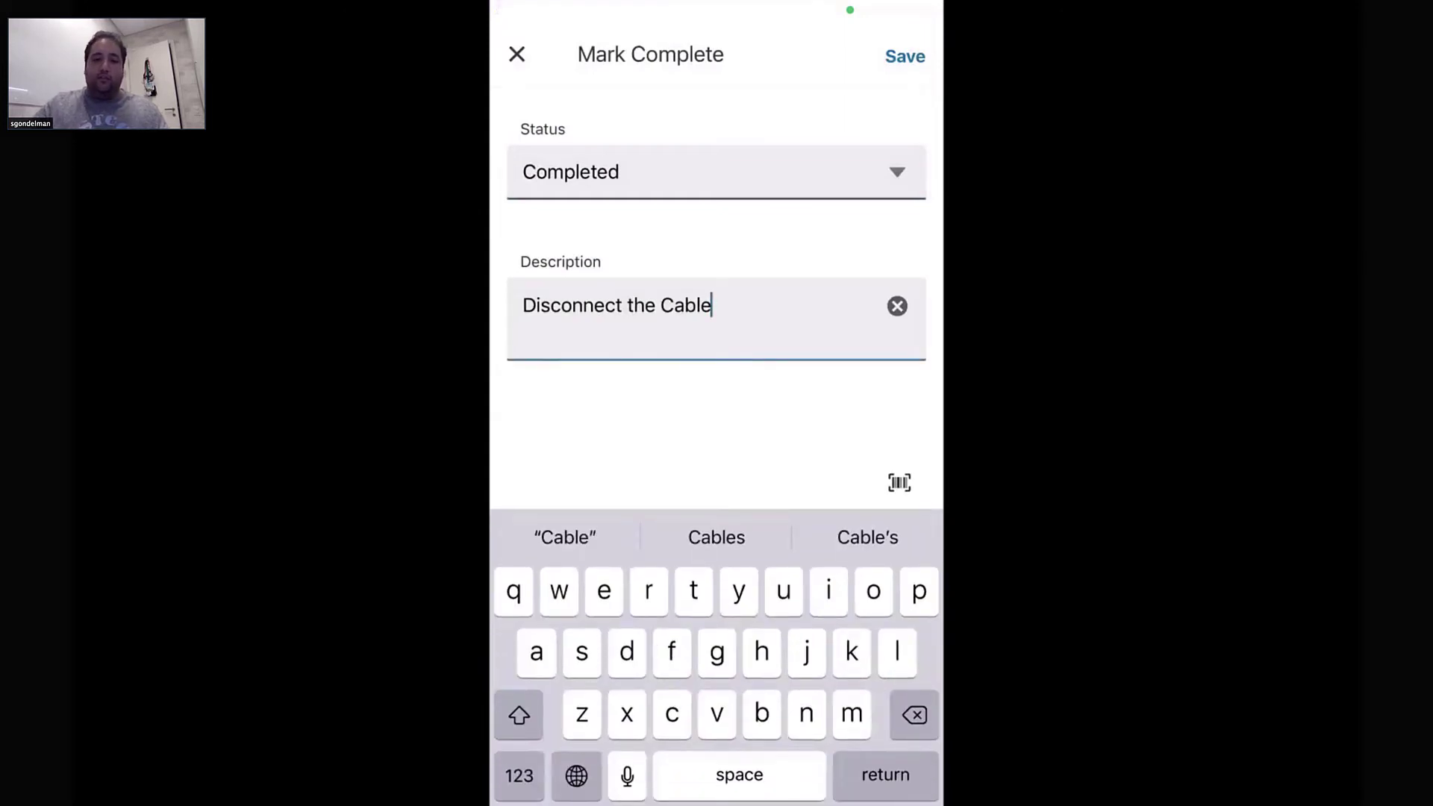
click(899, 482)
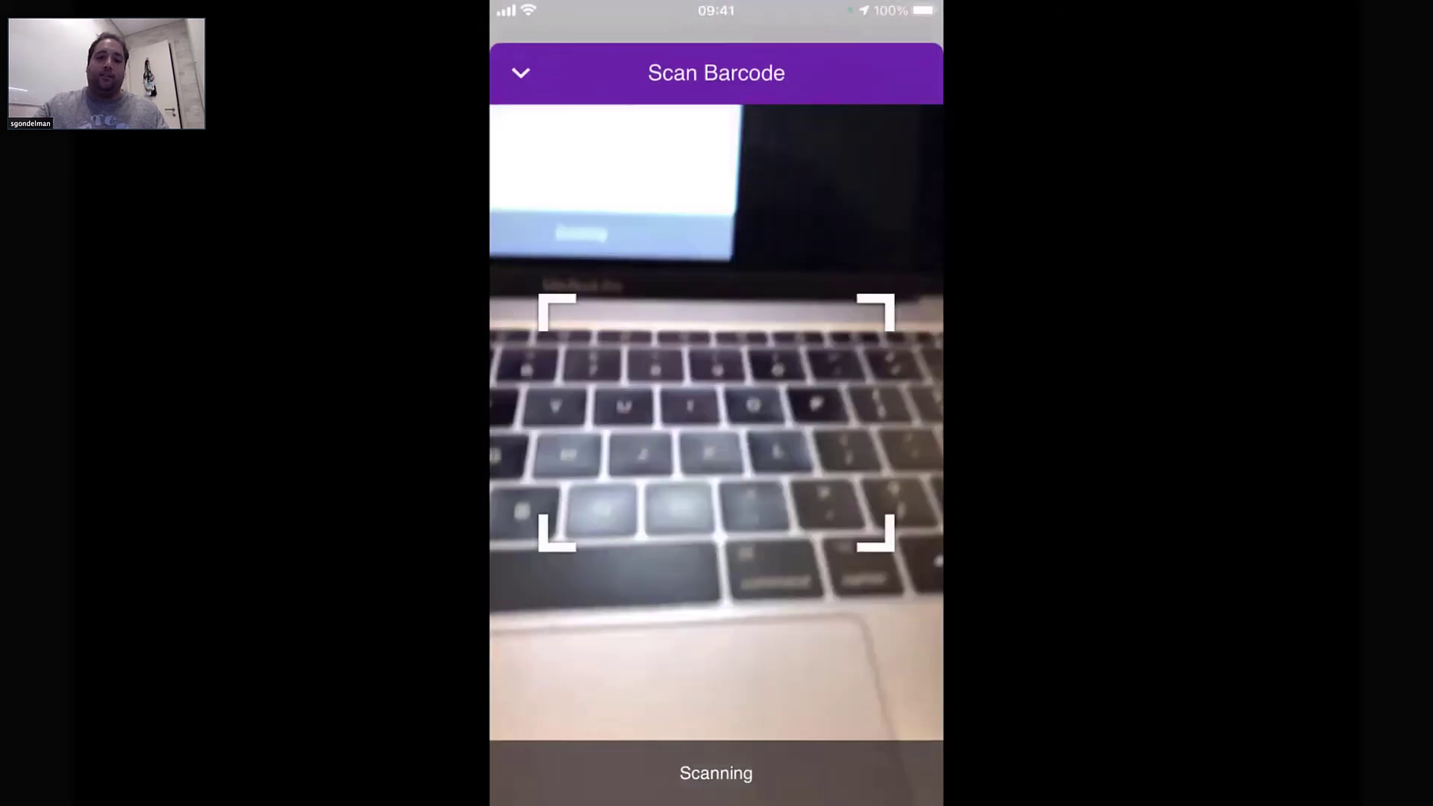
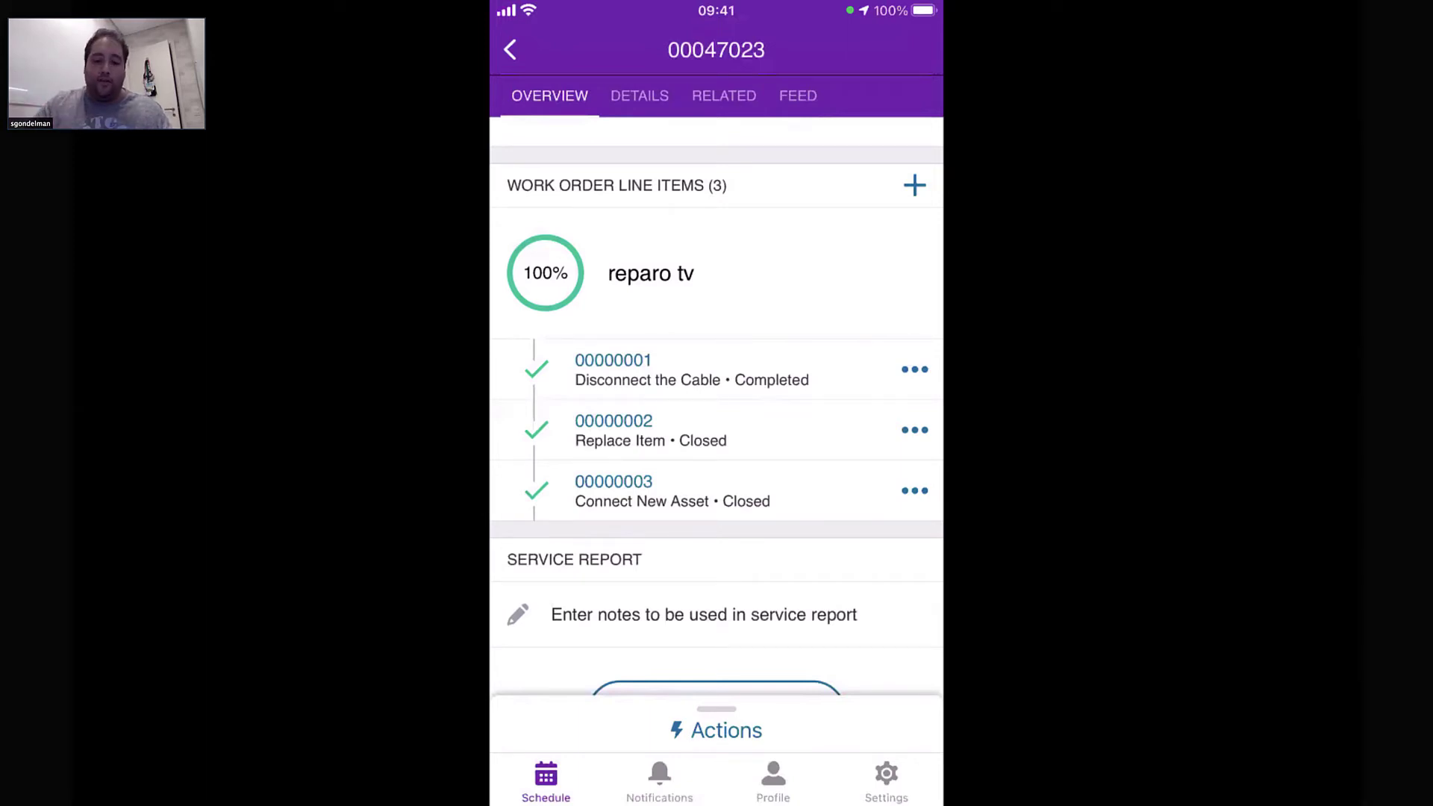
Enter the service report note 'Finalizado' and save it
scroll(716, 406, down, 5)
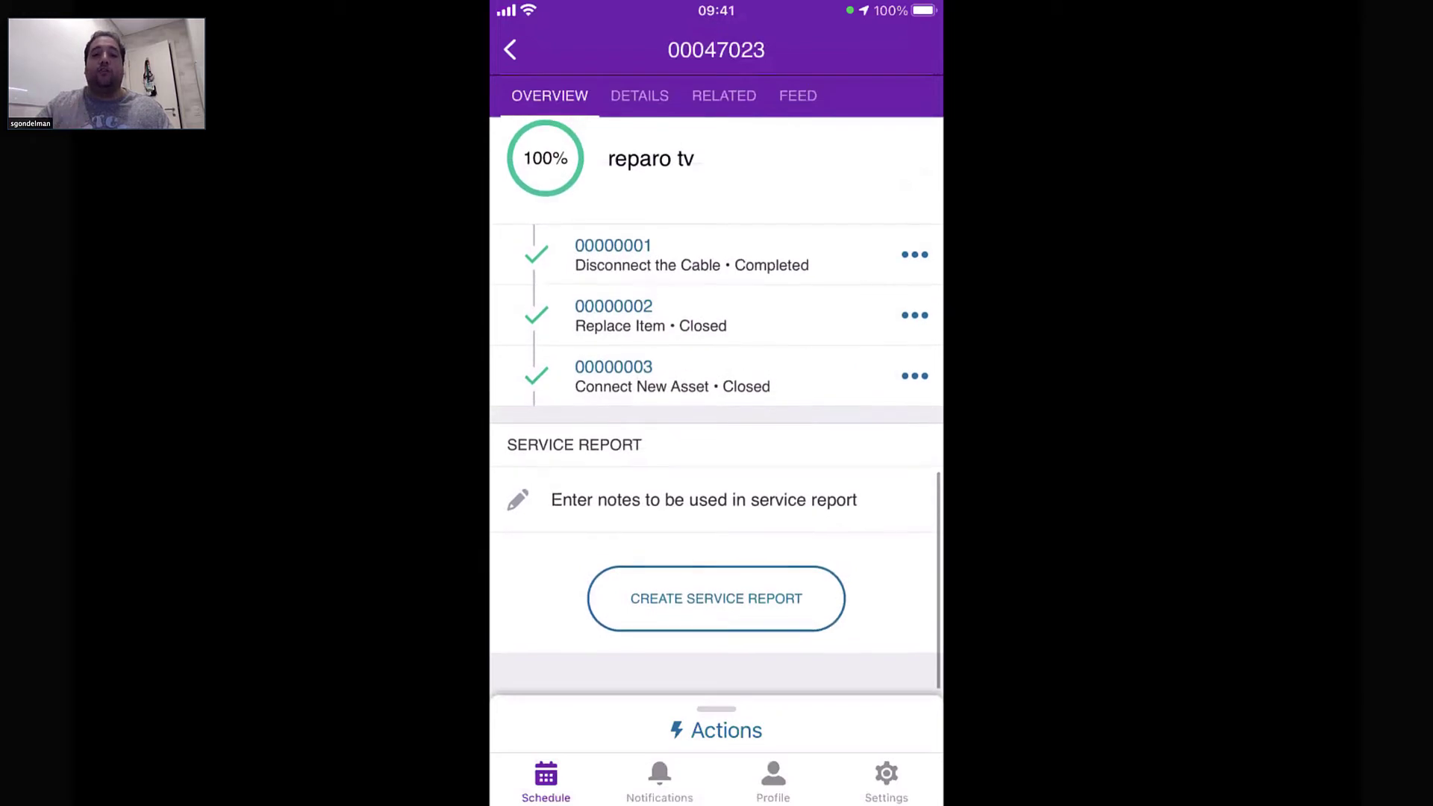
click(703, 499)
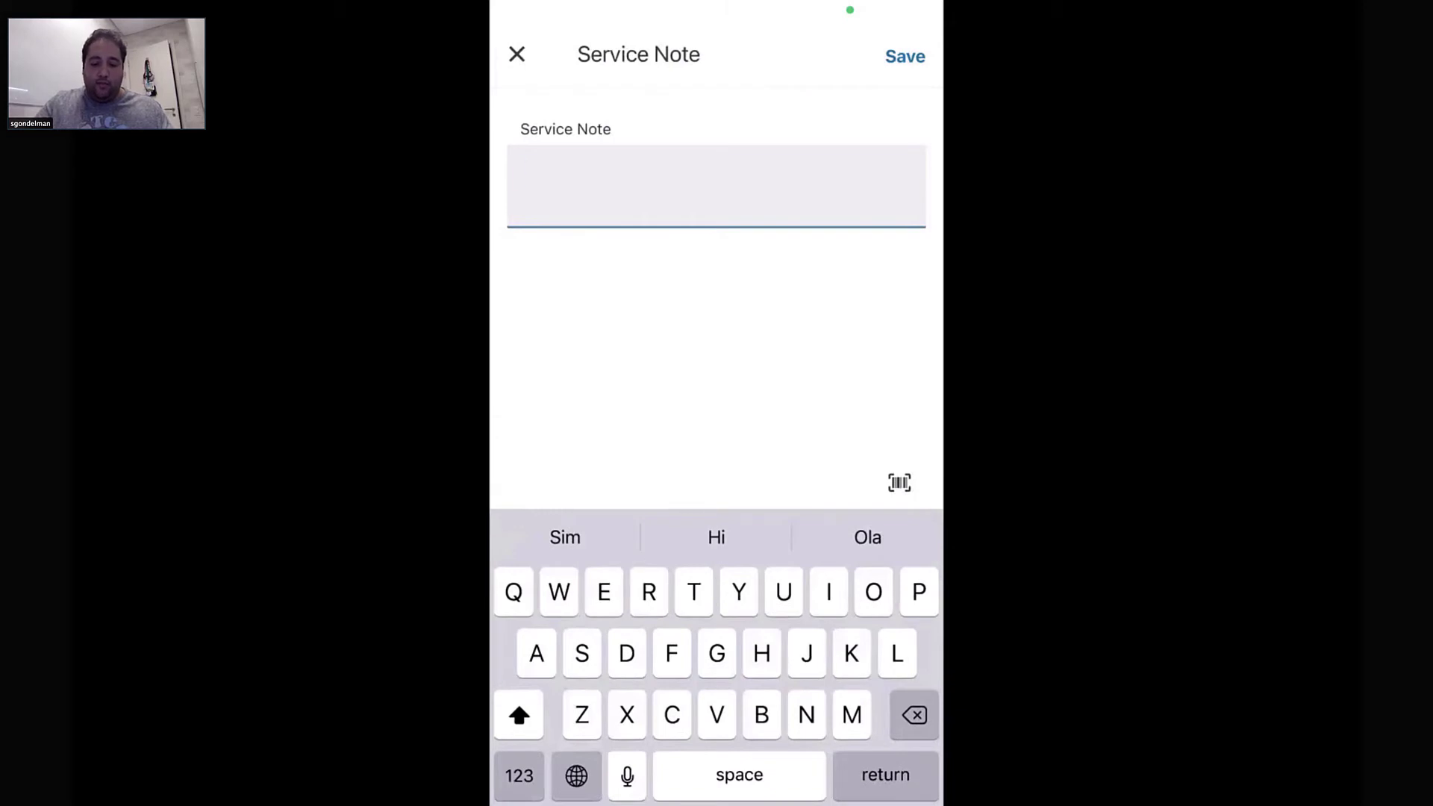
text(Finqlziso)
click(905, 56)
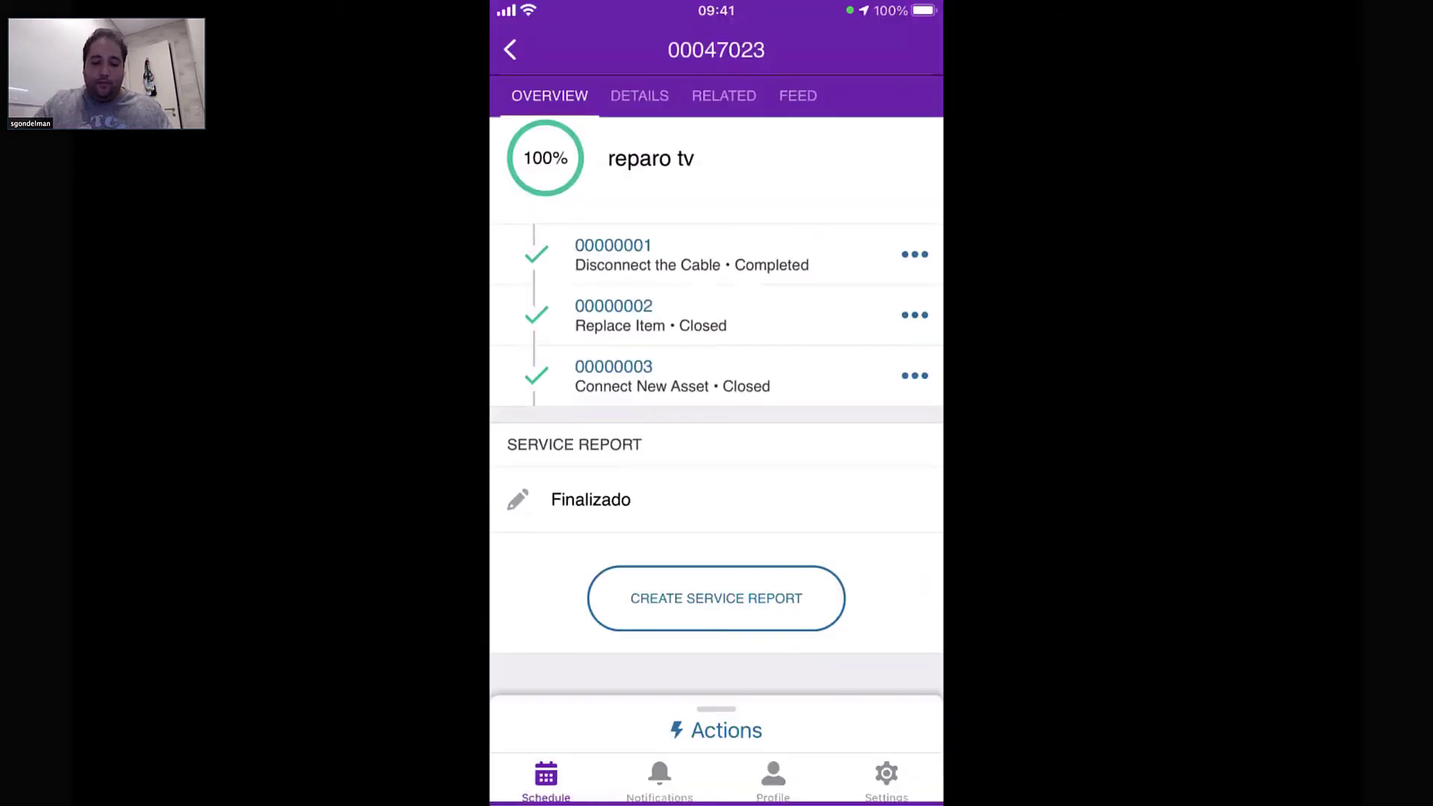
Create the service report preview and draw the customer's signature on the pad
click(716, 594)
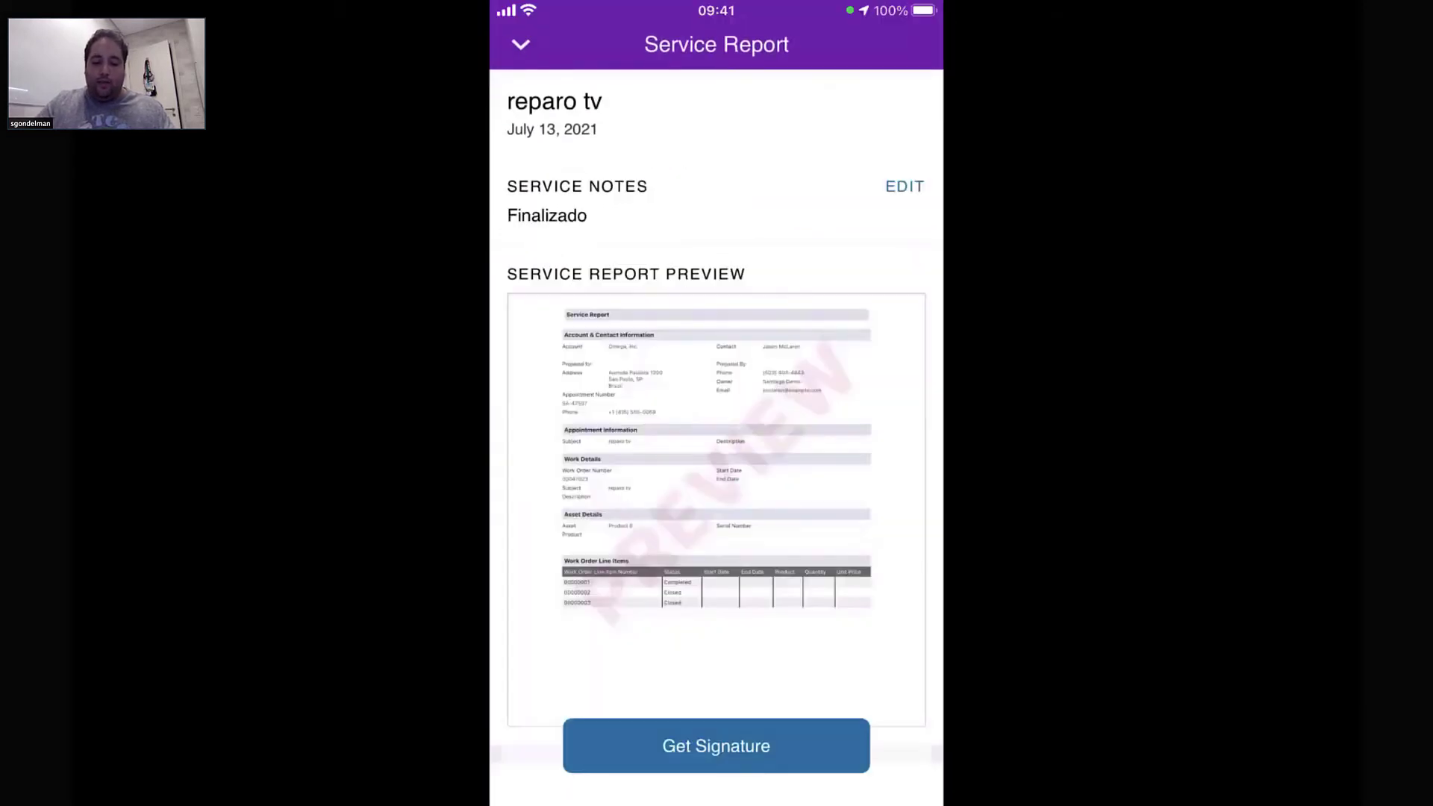
scroll(717, 448, down, 5)
click(610, 588)
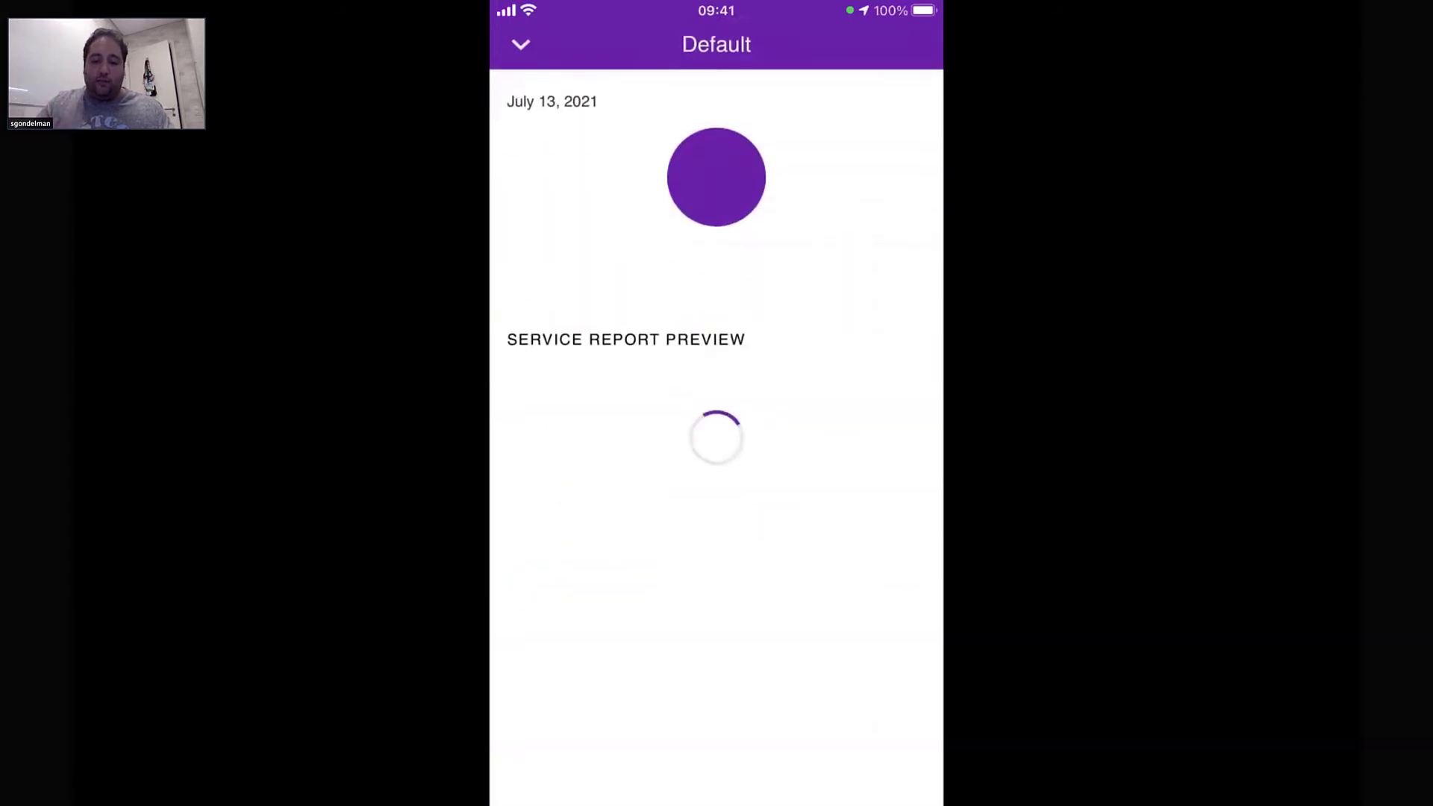
click(717, 746)
click(756, 464)
mouse_move(789, 703)
mouse_down()
mouse_move(838, 502)
mouse_move(898, 446)
mouse_up()
click(842, 391)
click(669, 469)
click(785, 627)
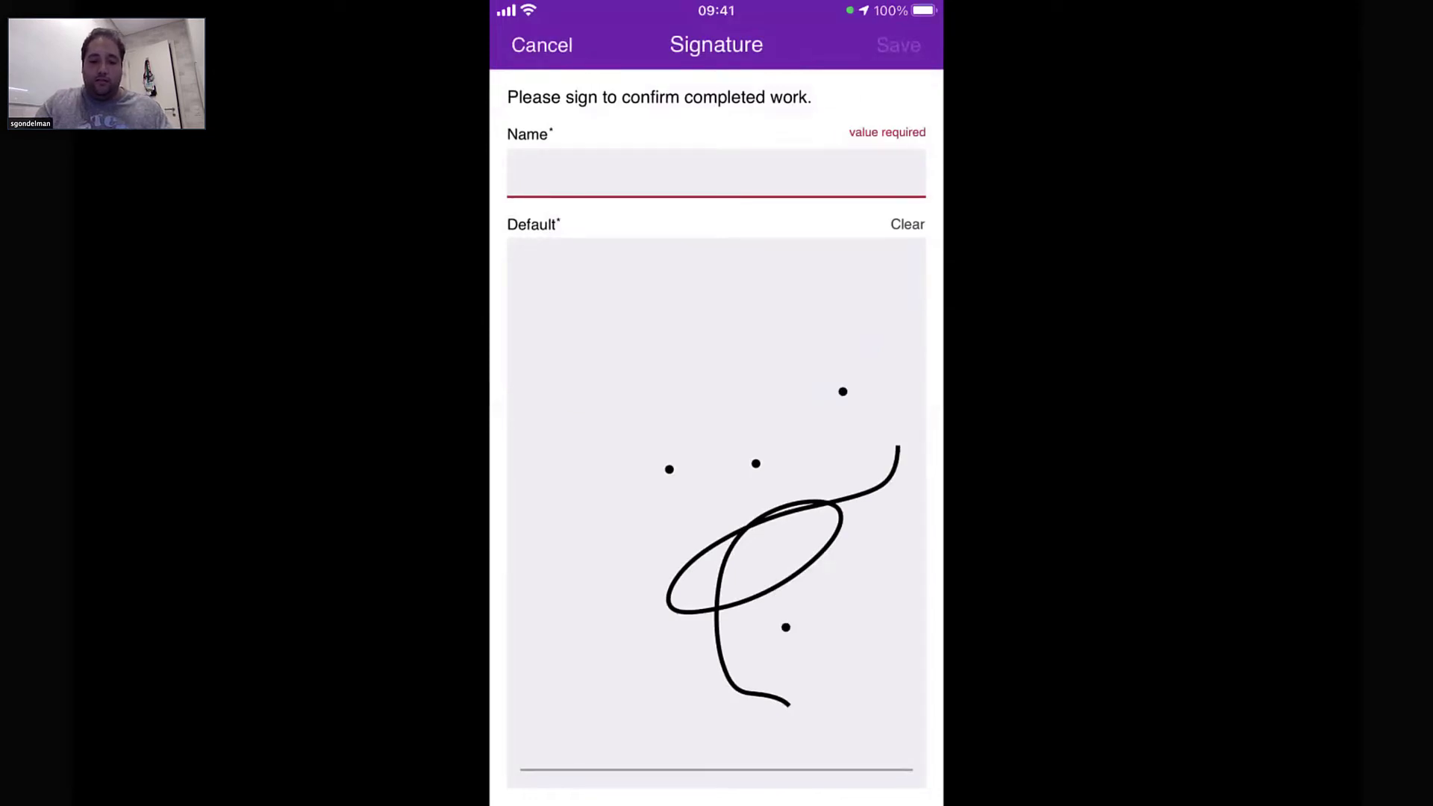
Enter the signer's name, save the signature and generate the final service report
click(716, 173)
text(Santiago)
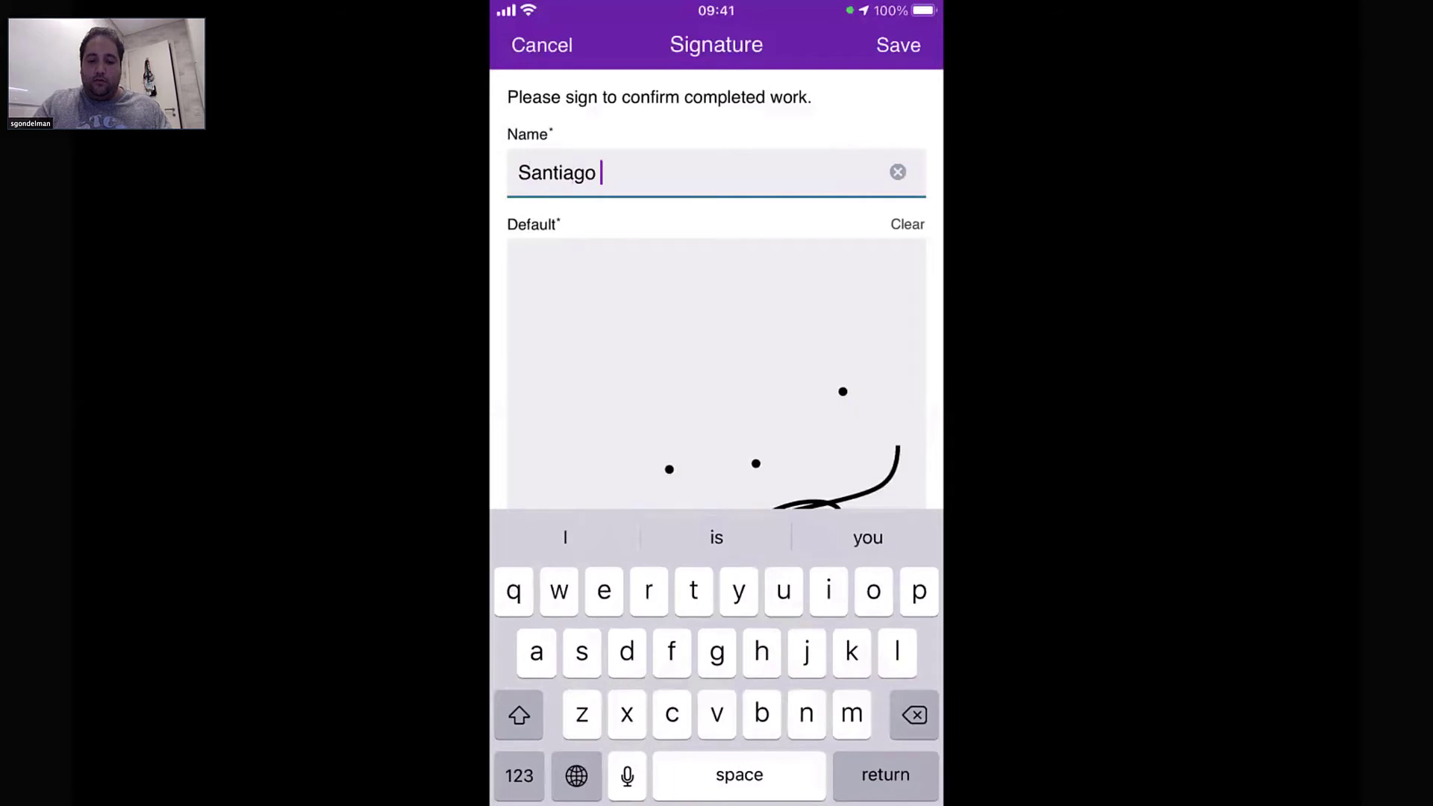
click(898, 46)
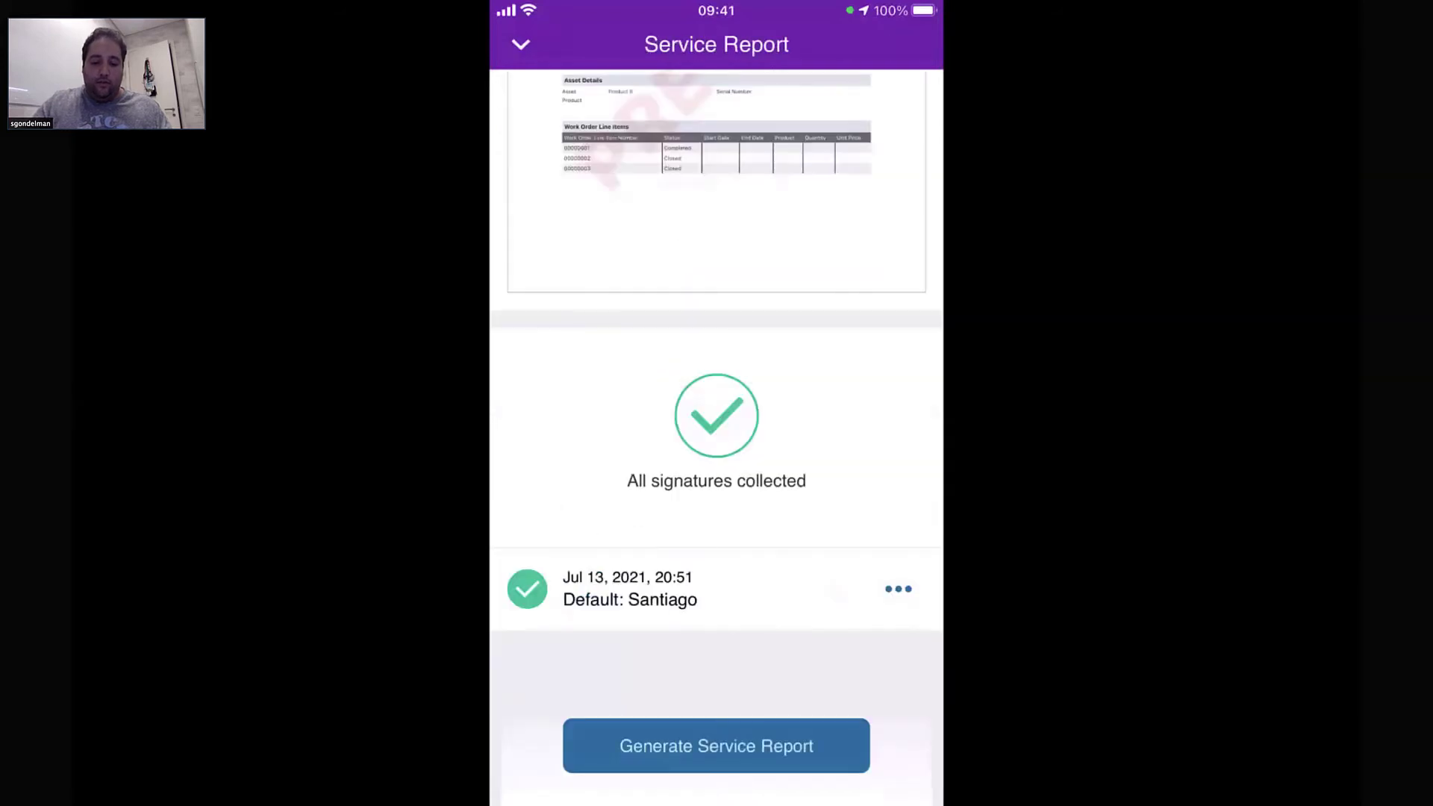
click(716, 744)
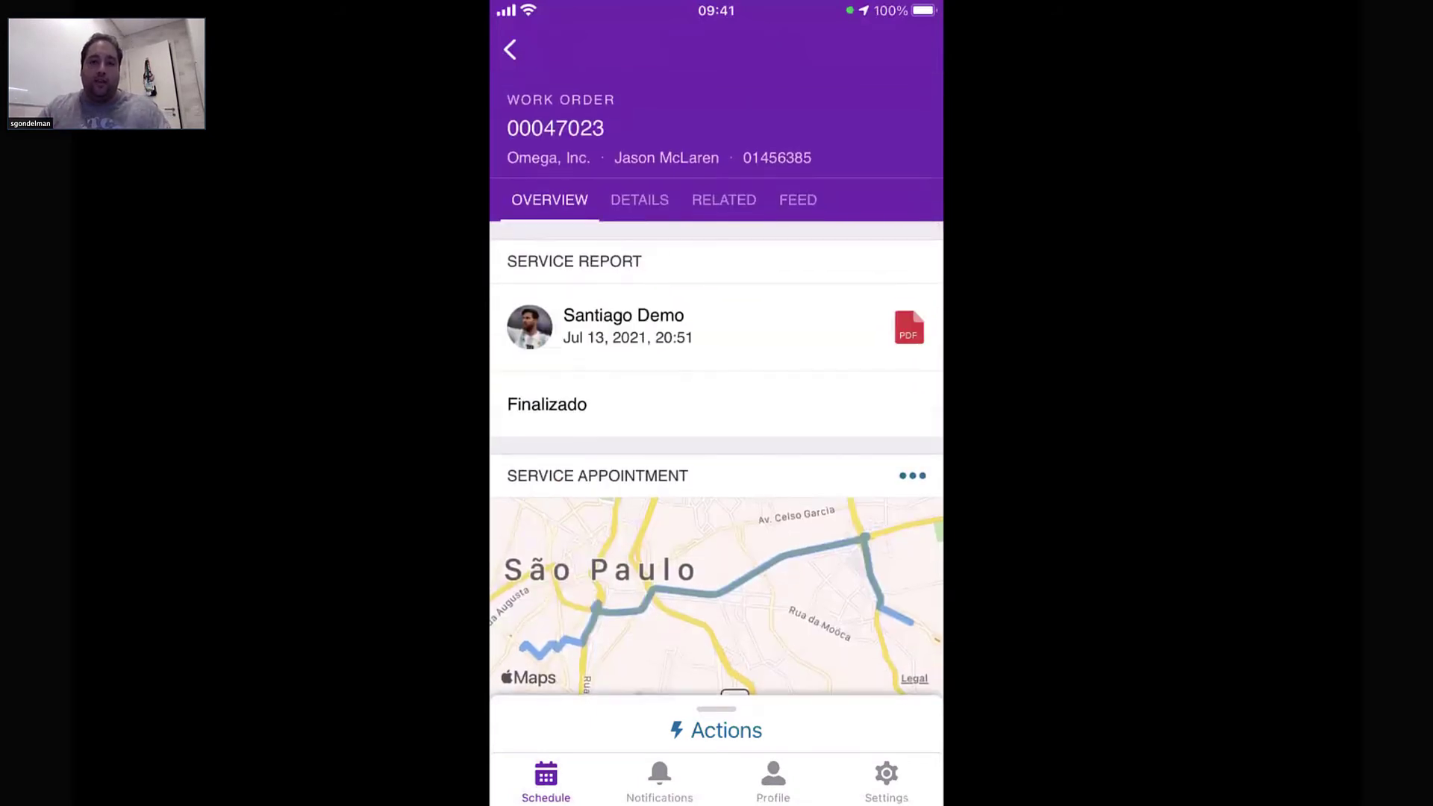
View the two-page service report PDF, then return to the work order's feed
click(717, 327)
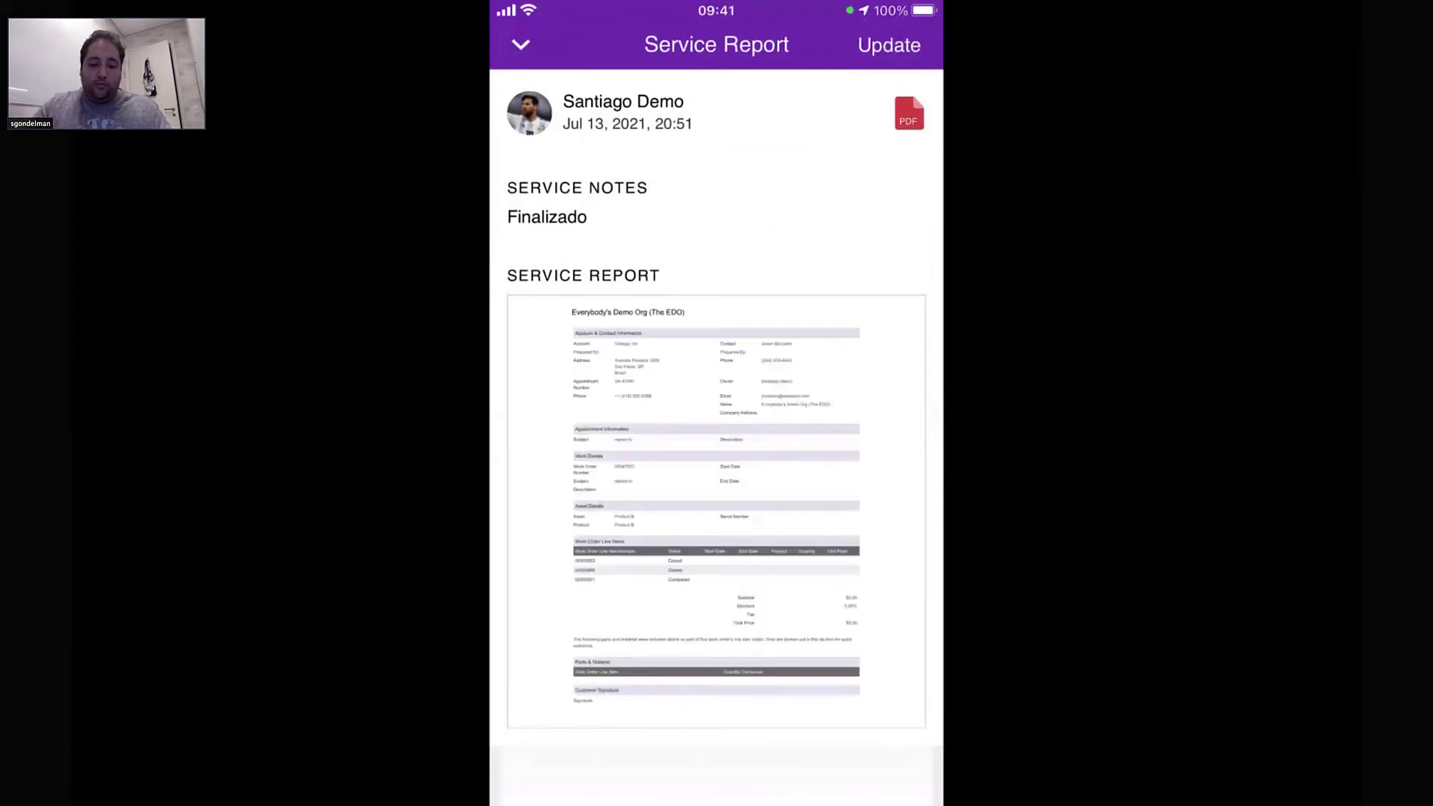
click(909, 114)
scroll(791, 336, up, 3)
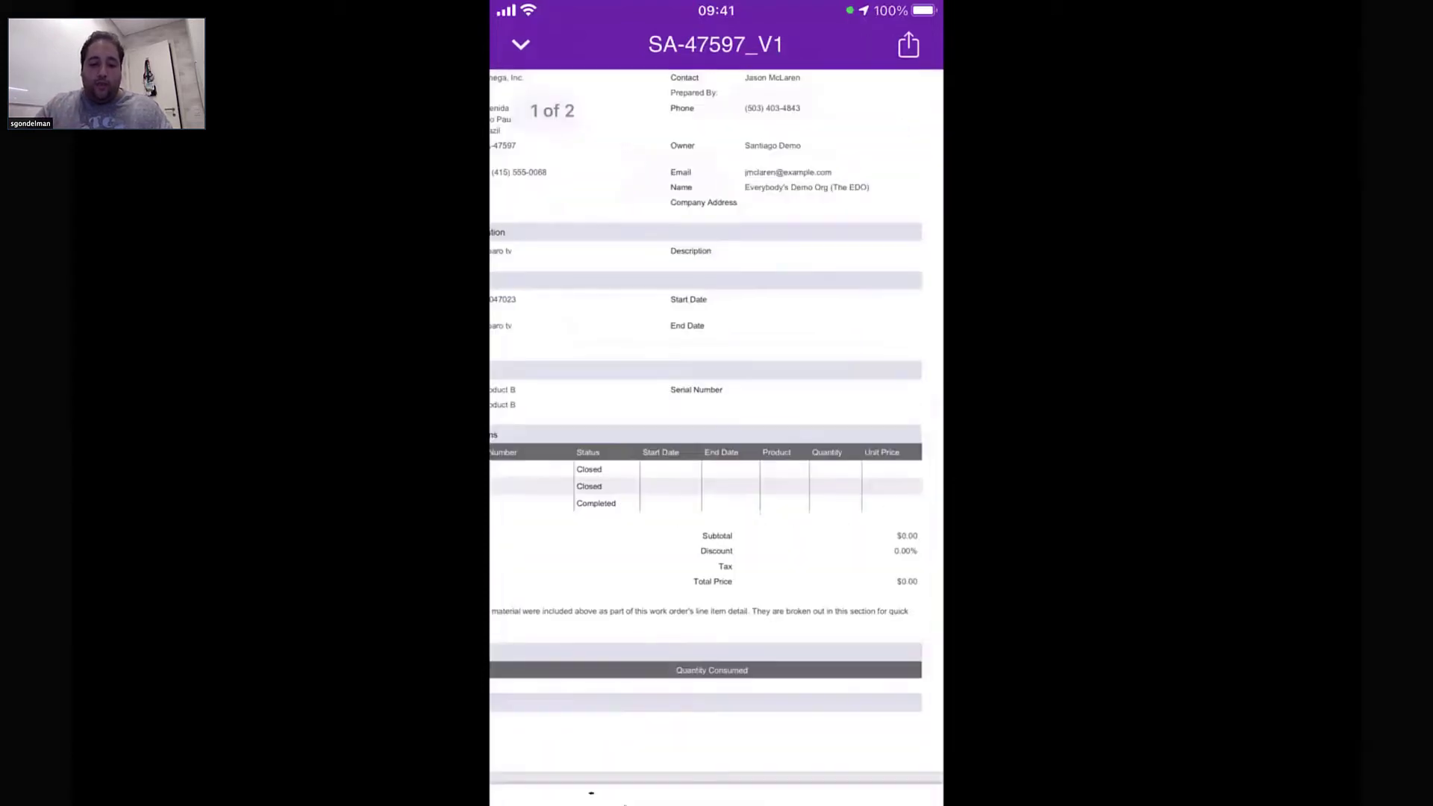
scroll(716, 437, left, 3)
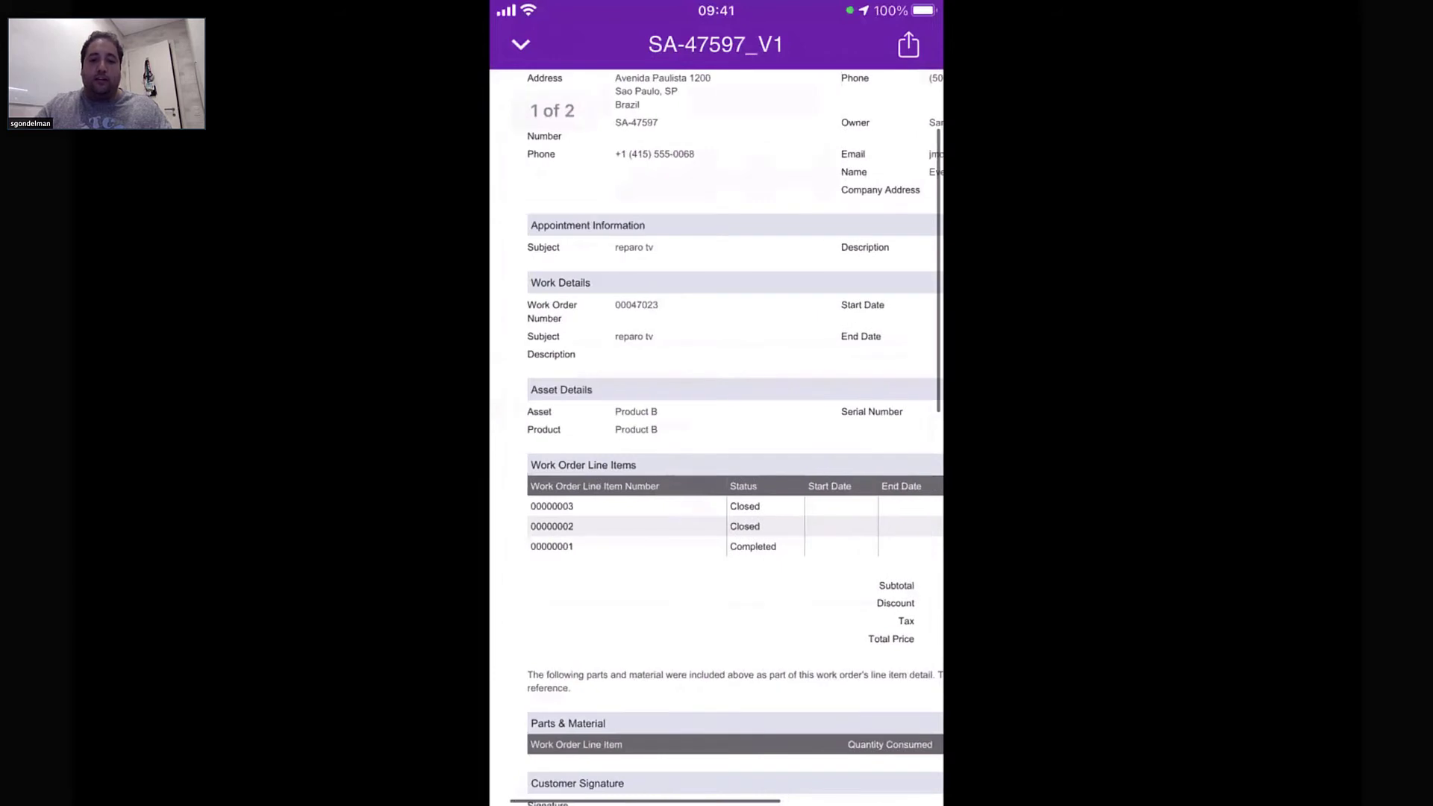
scroll(717, 437, right, 3)
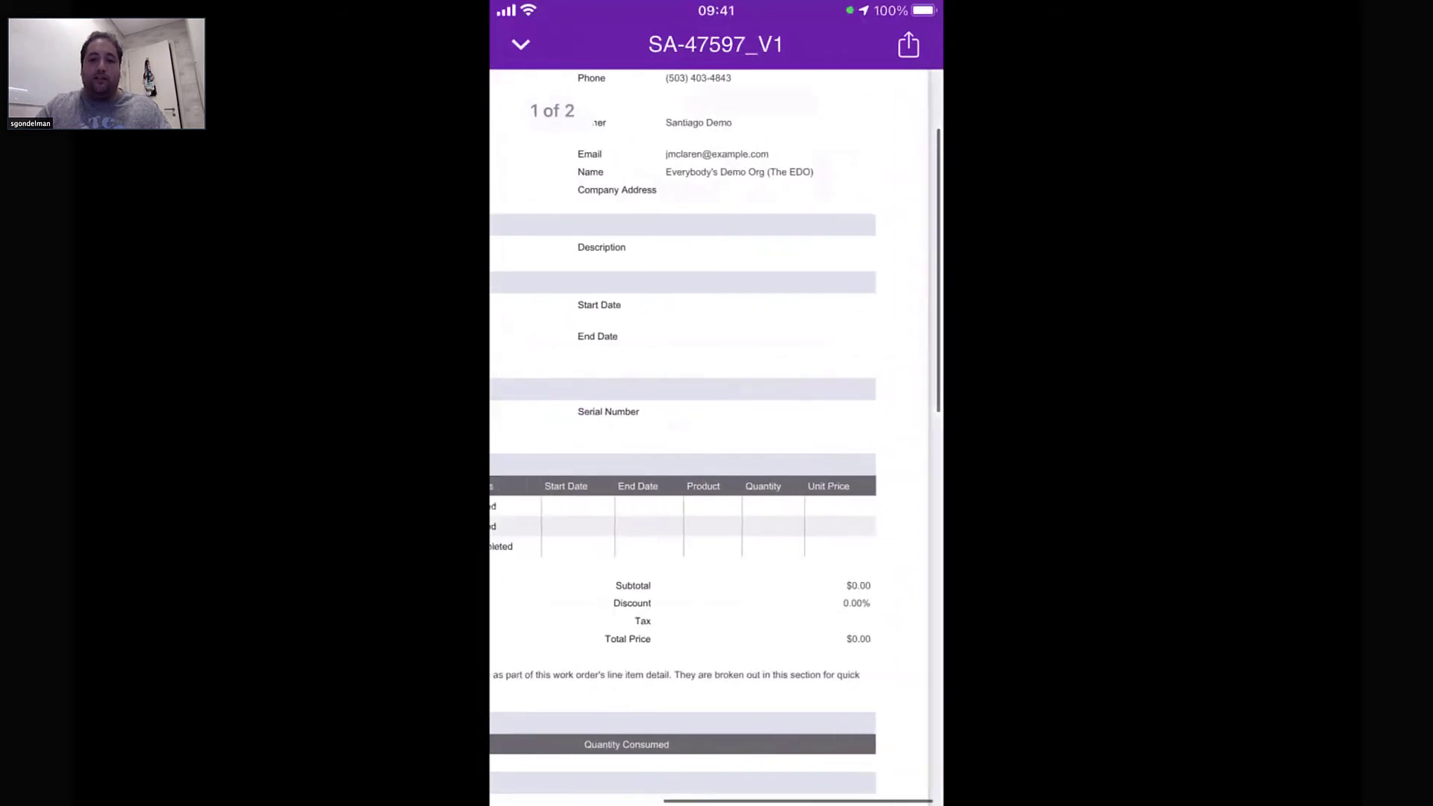
scroll(716, 437, left, 2)
scroll(717, 437, left, 2)
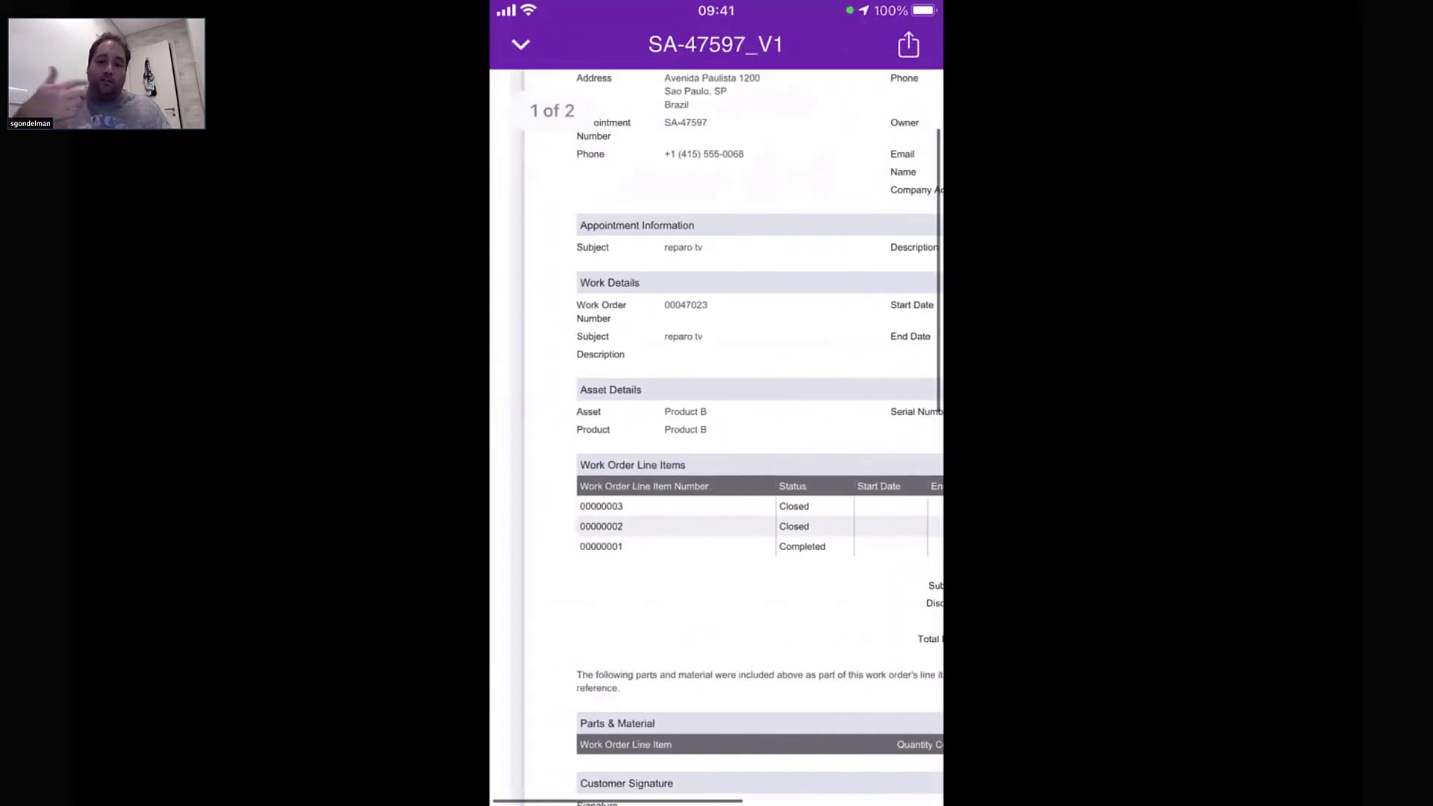
click(521, 45)
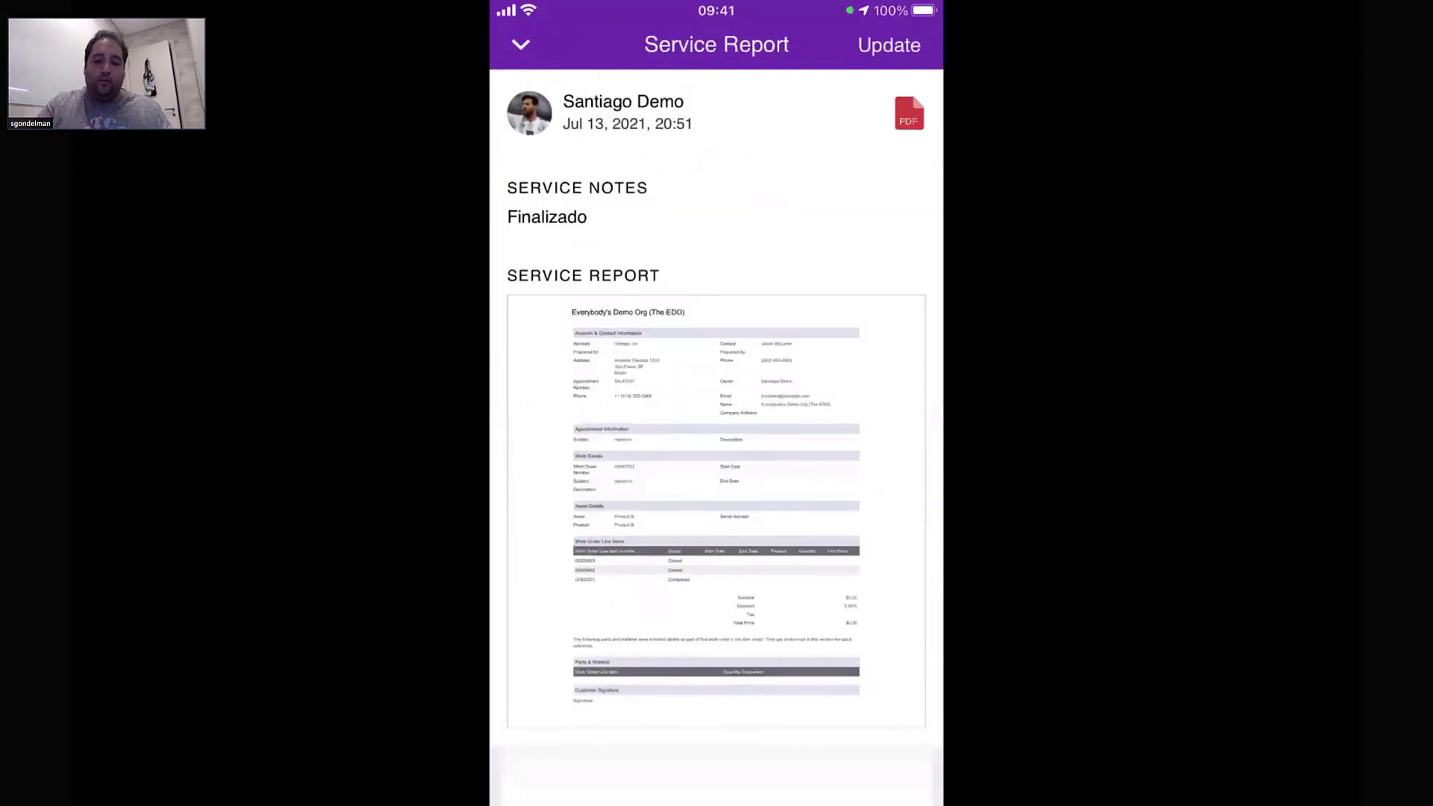
click(520, 44)
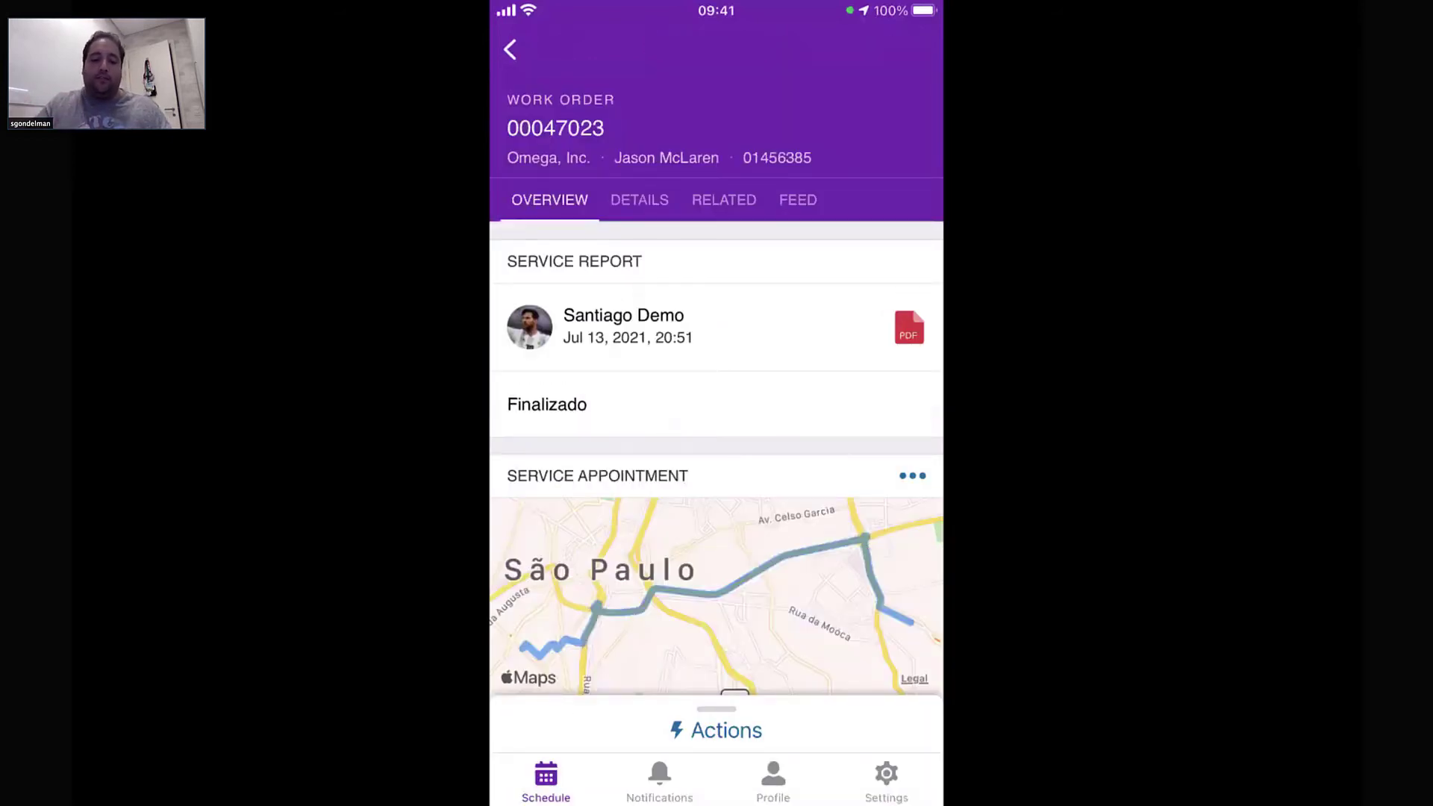
click(798, 199)
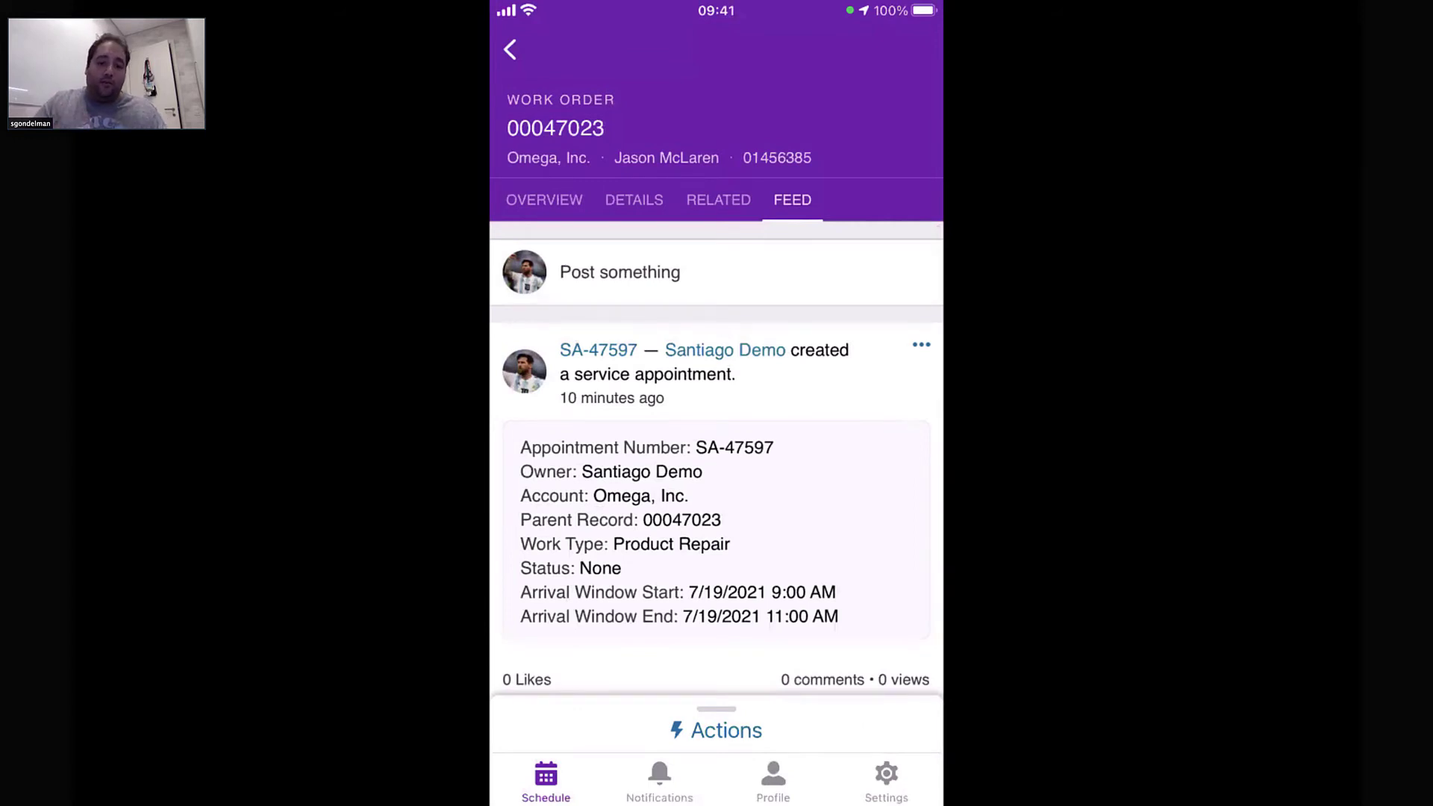
Start a new work order feed post with the text 'Finalizado'
click(619, 271)
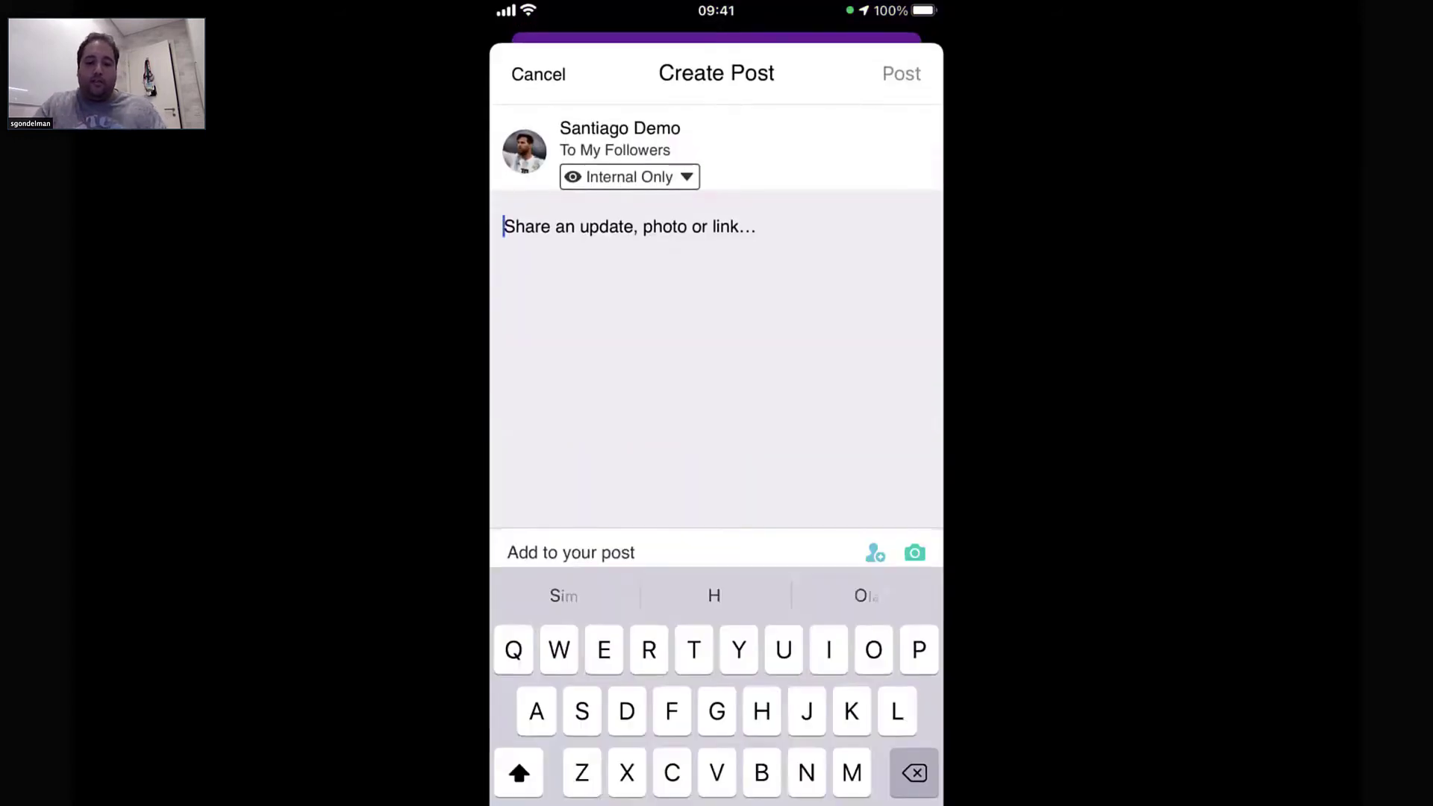
text(@)
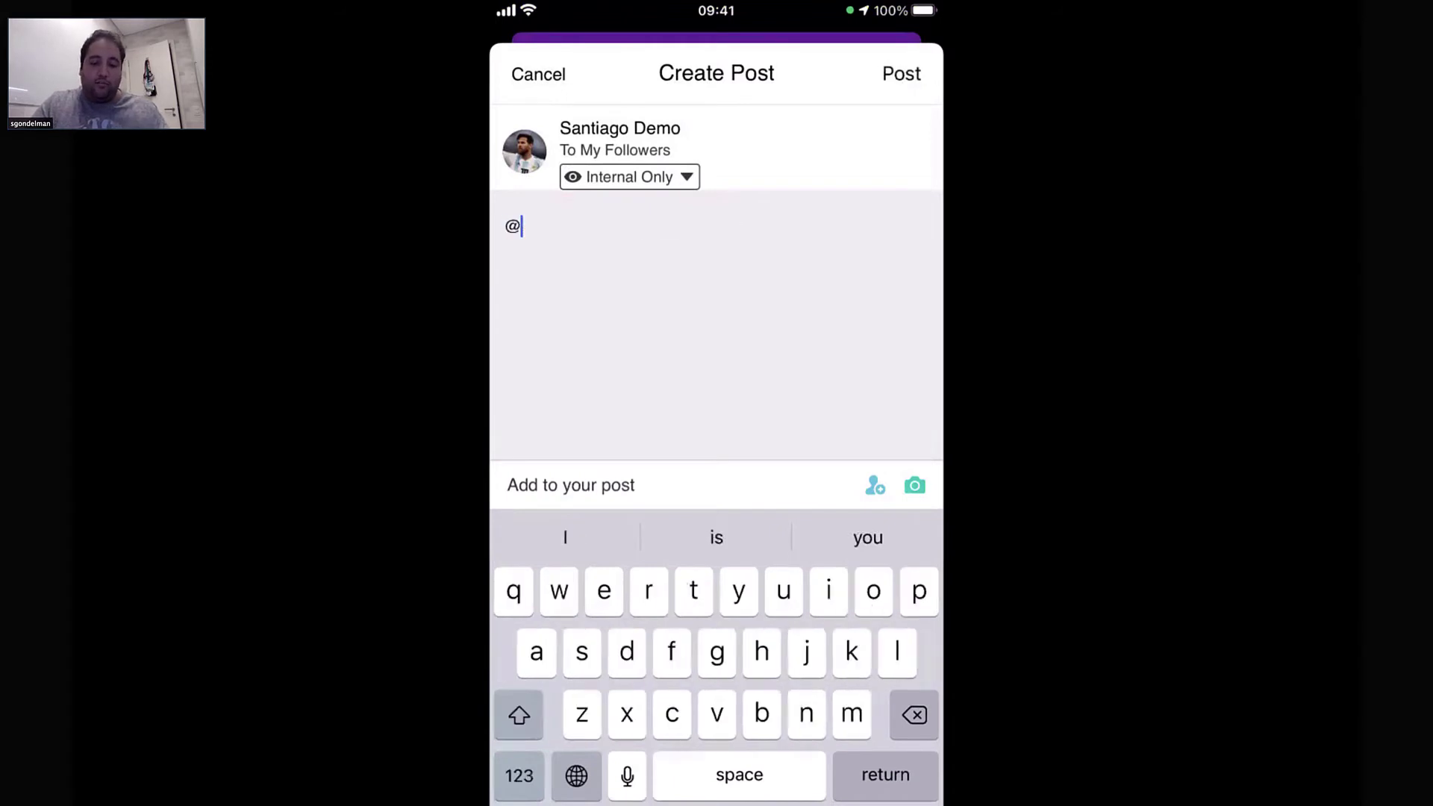
key(BackSpace)
text(Fi)
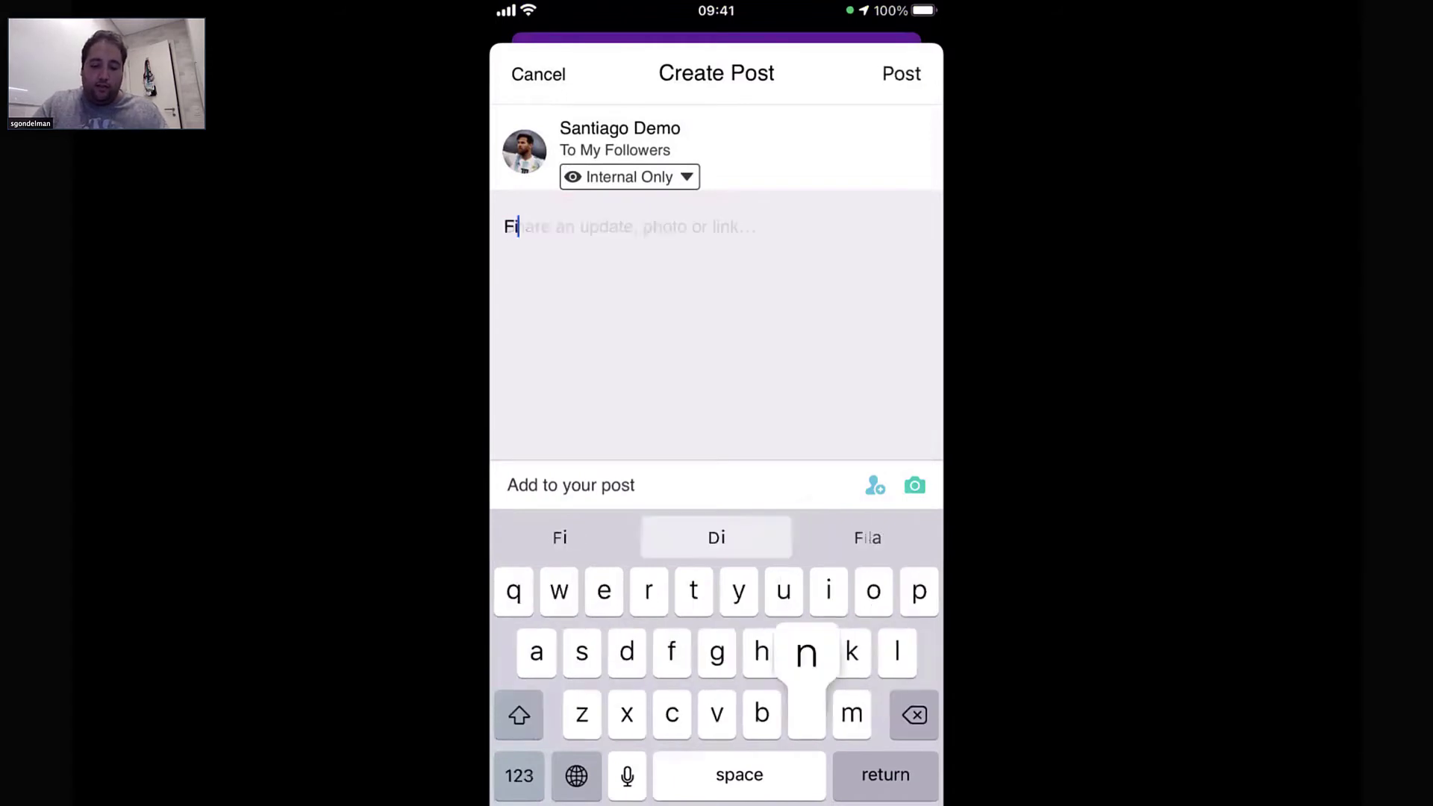
text(nalziado)
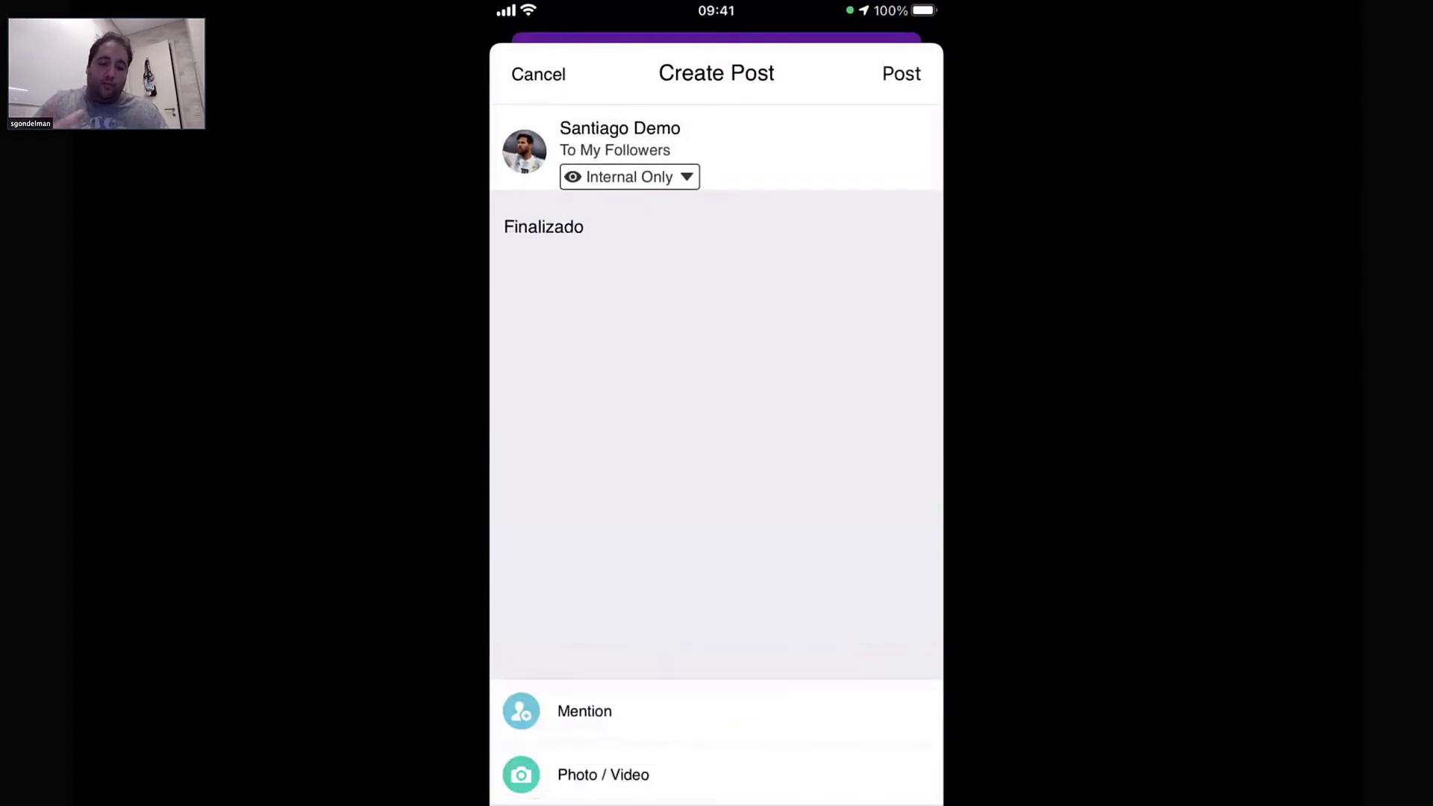
Attach a newly taken photo of the laptop keyboard and publish the post
click(603, 774)
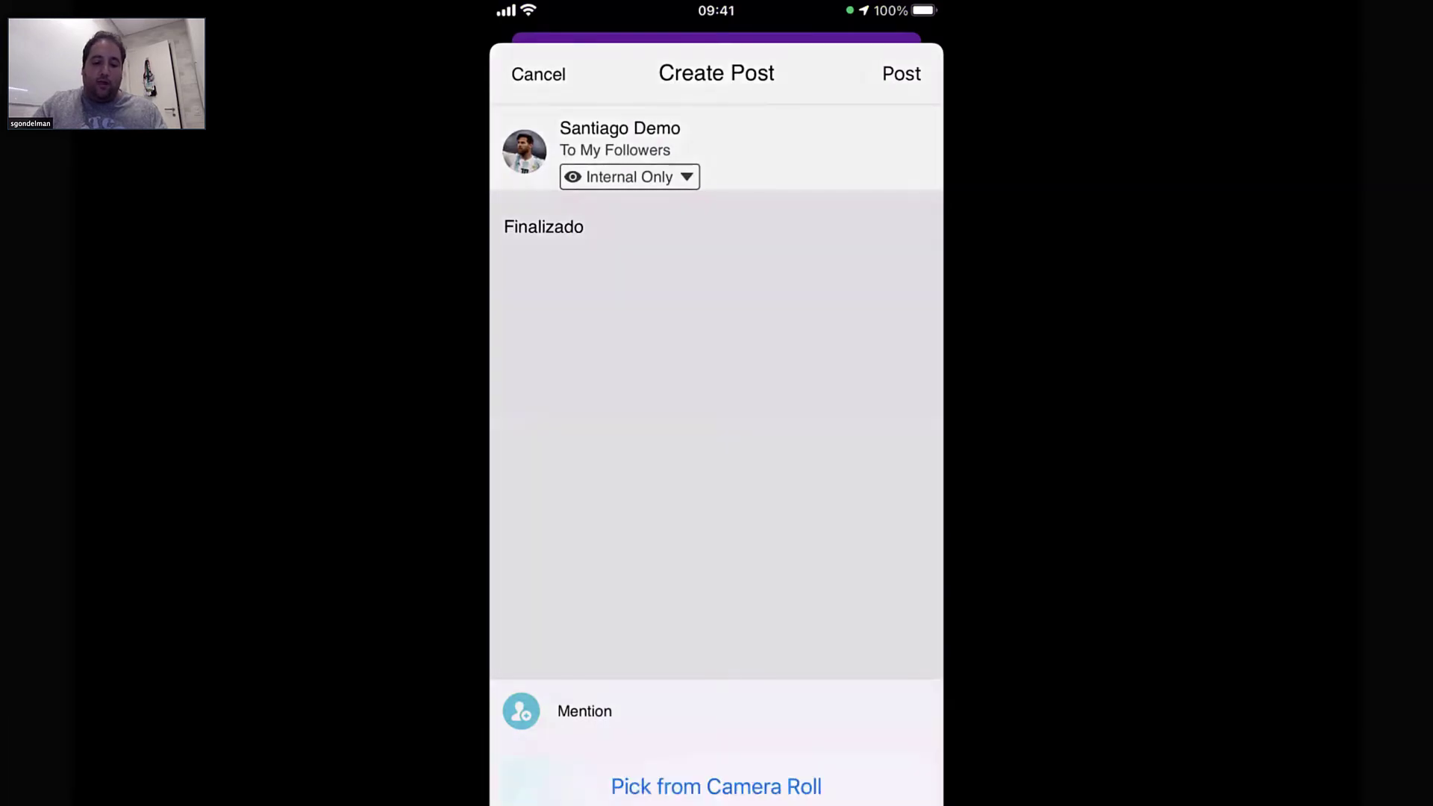
click(716, 695)
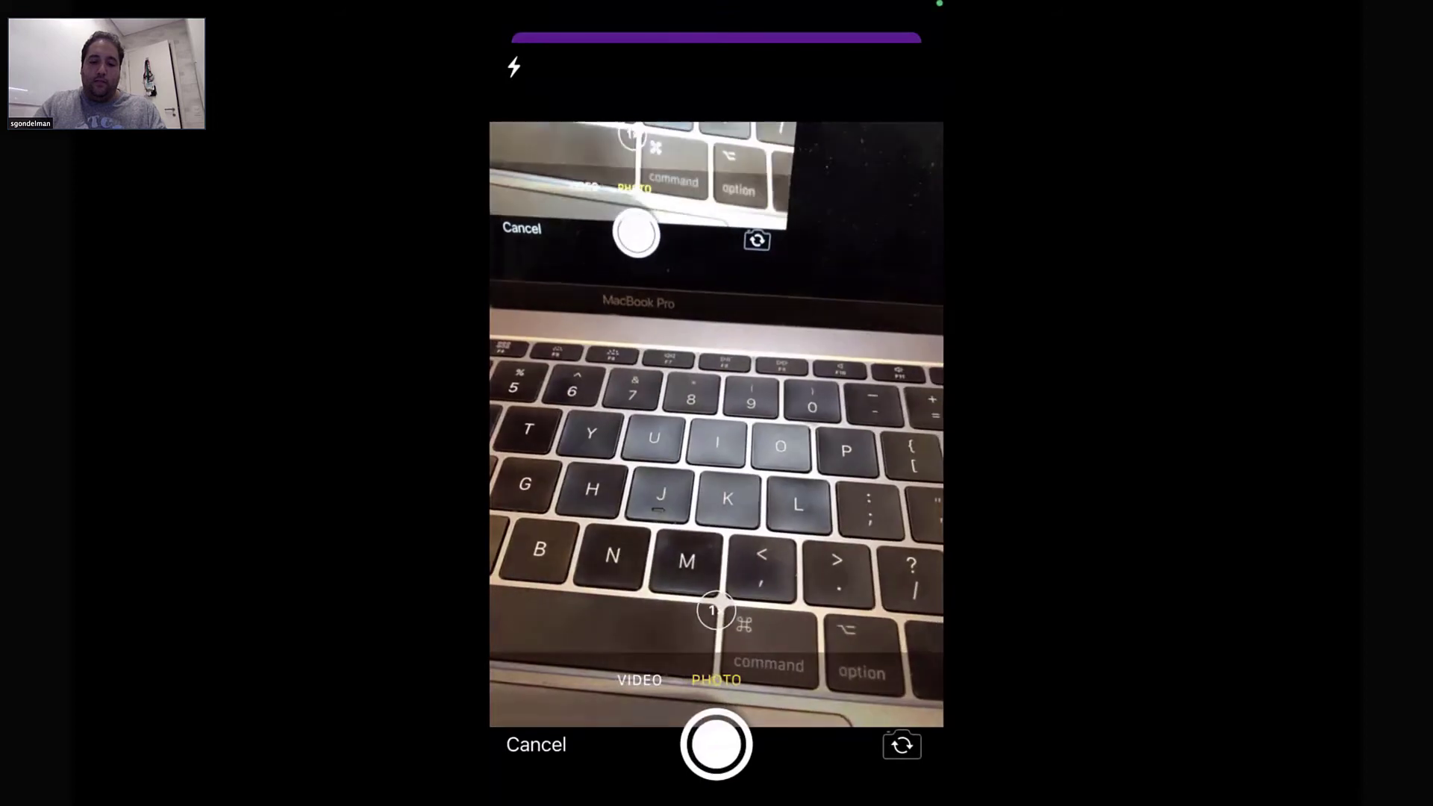
click(717, 744)
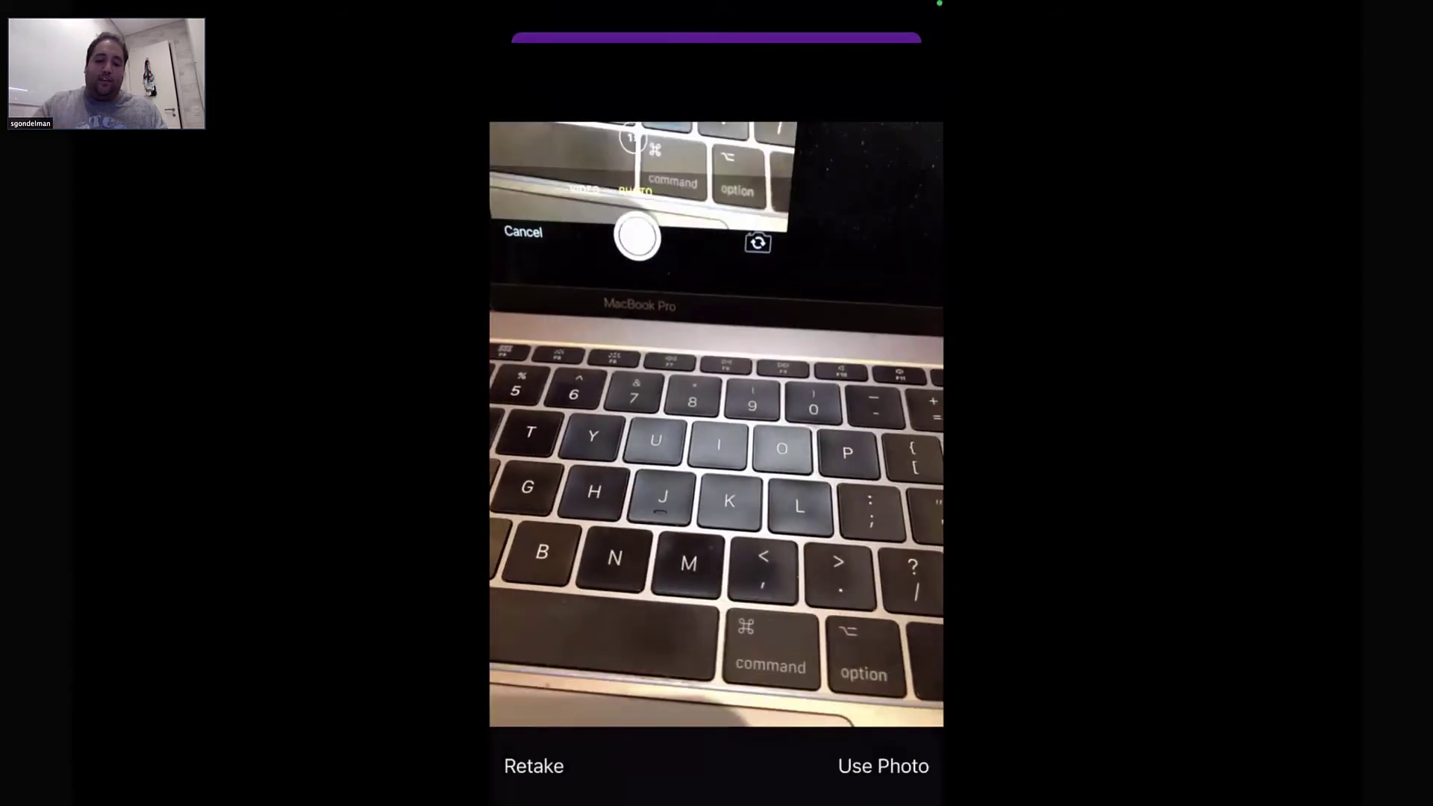
click(883, 765)
click(789, 467)
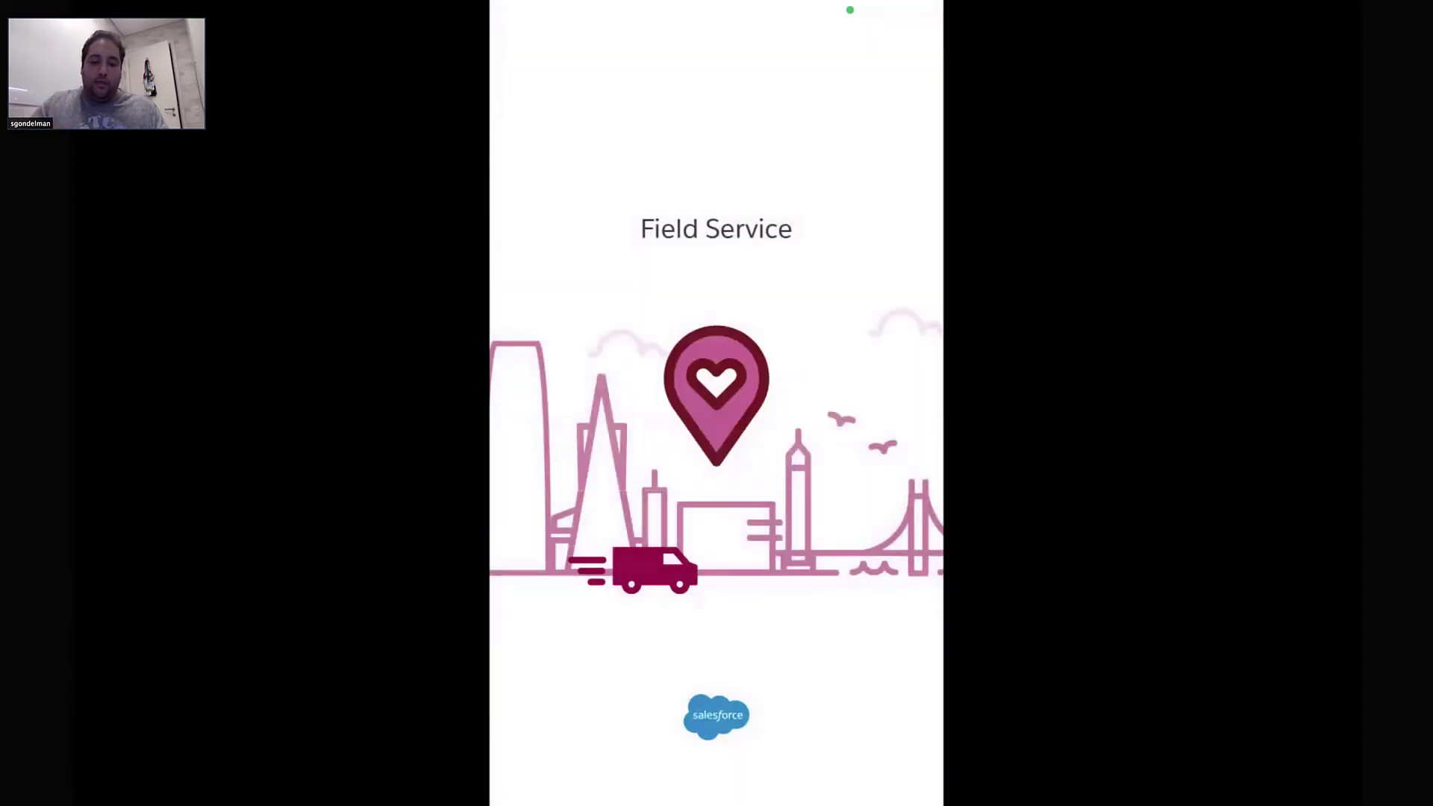
click(901, 73)
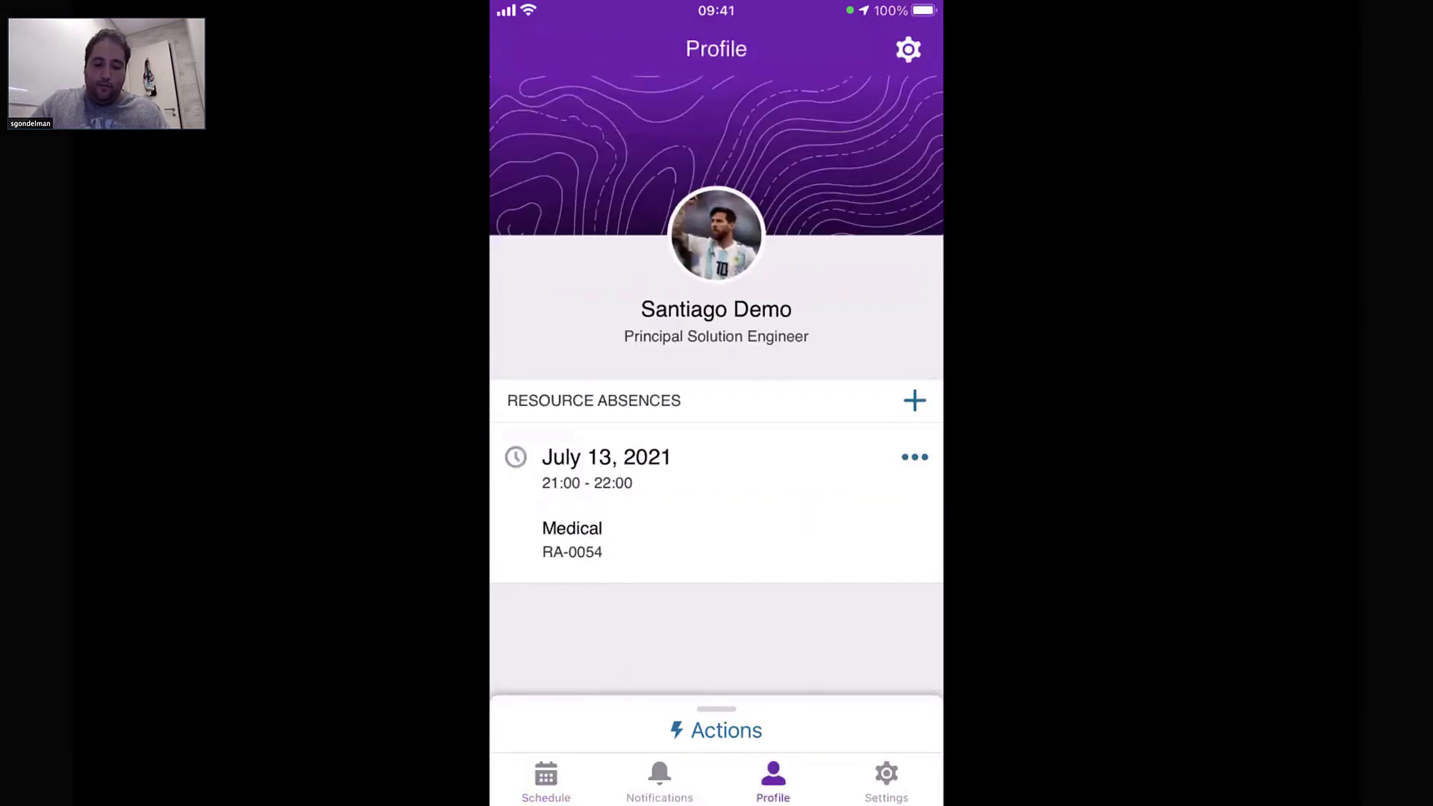
Check the Field Service dispatcher console, then return to the phone mirror's profile showing absence RA-0054
key(super+Tab)
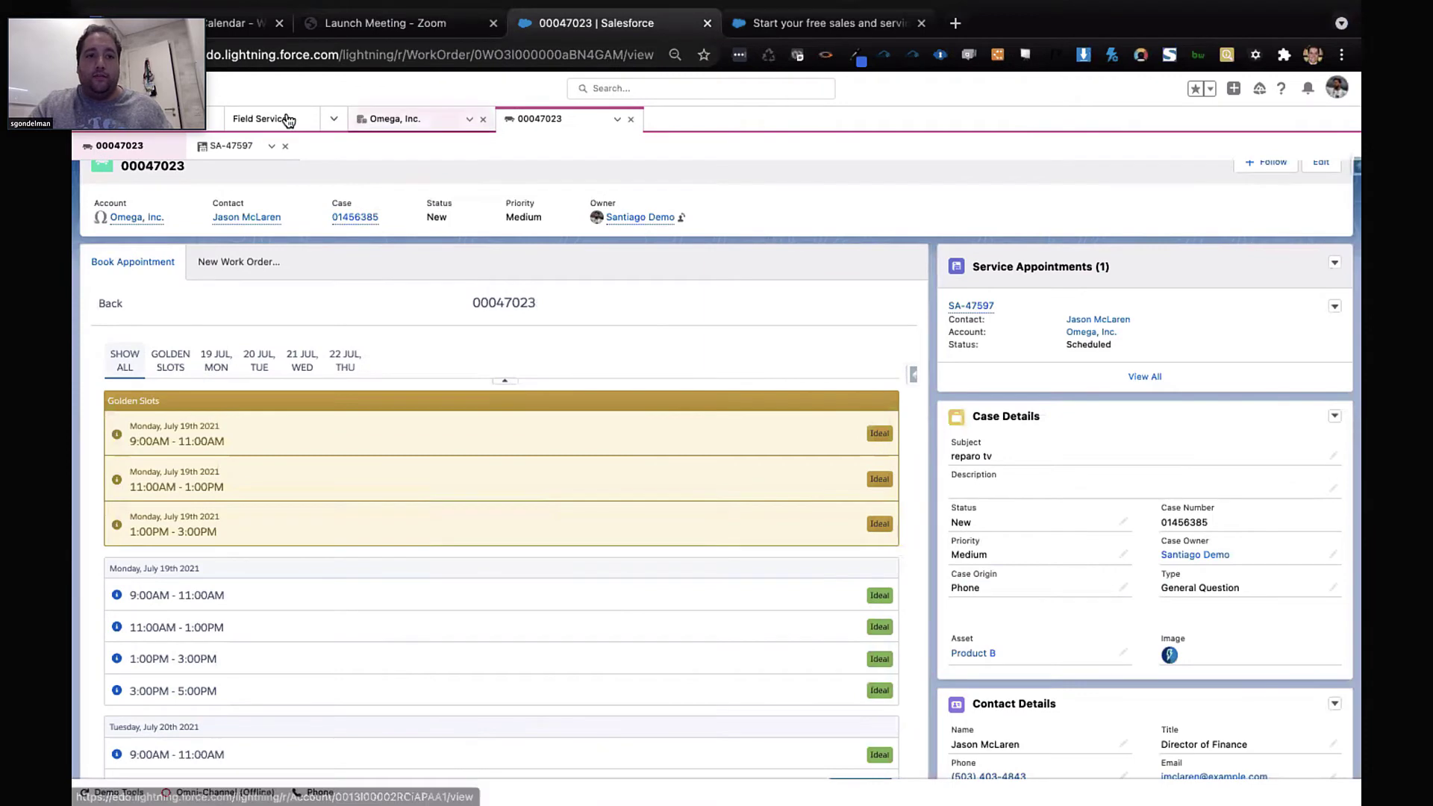
click(490, 179)
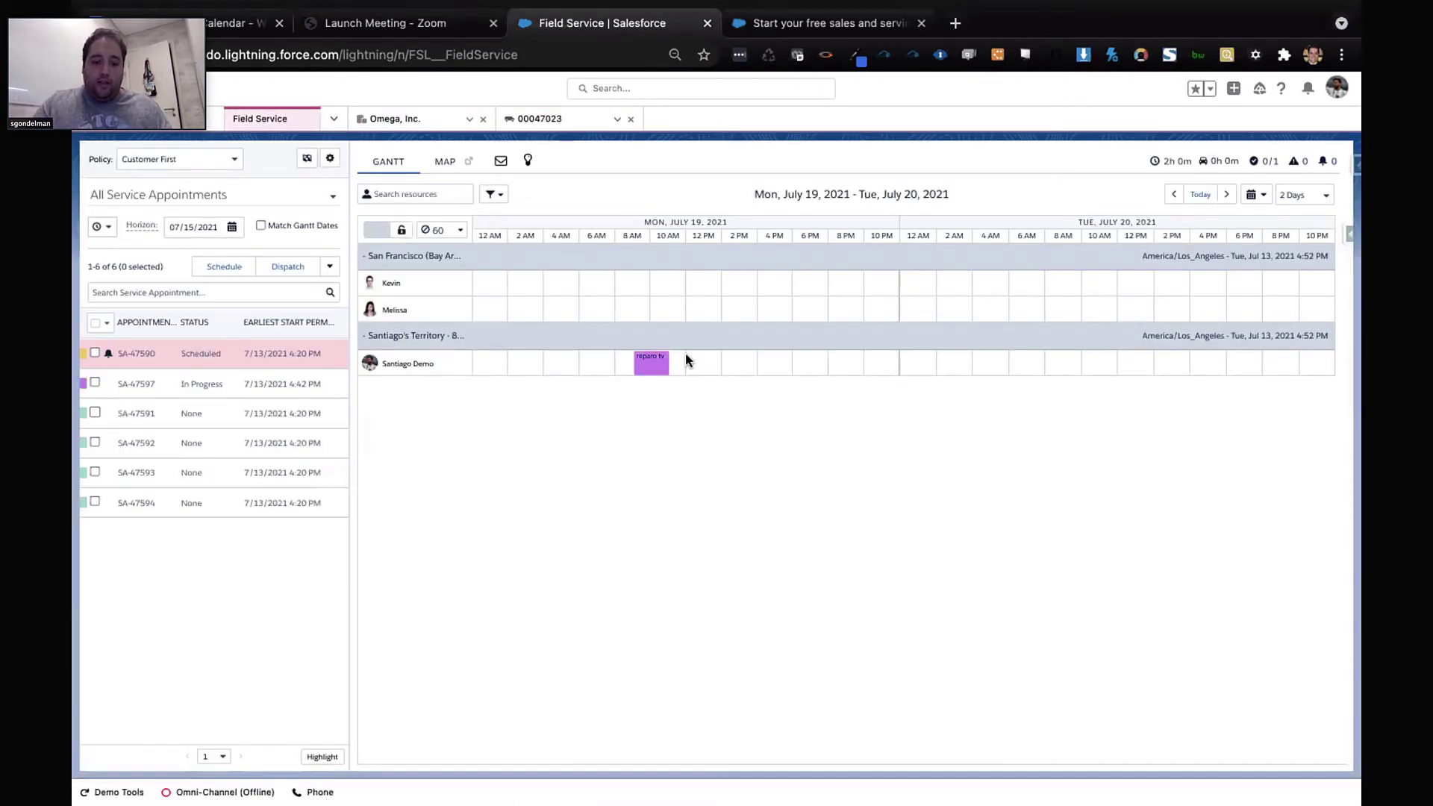
mouse_move(660, 374)
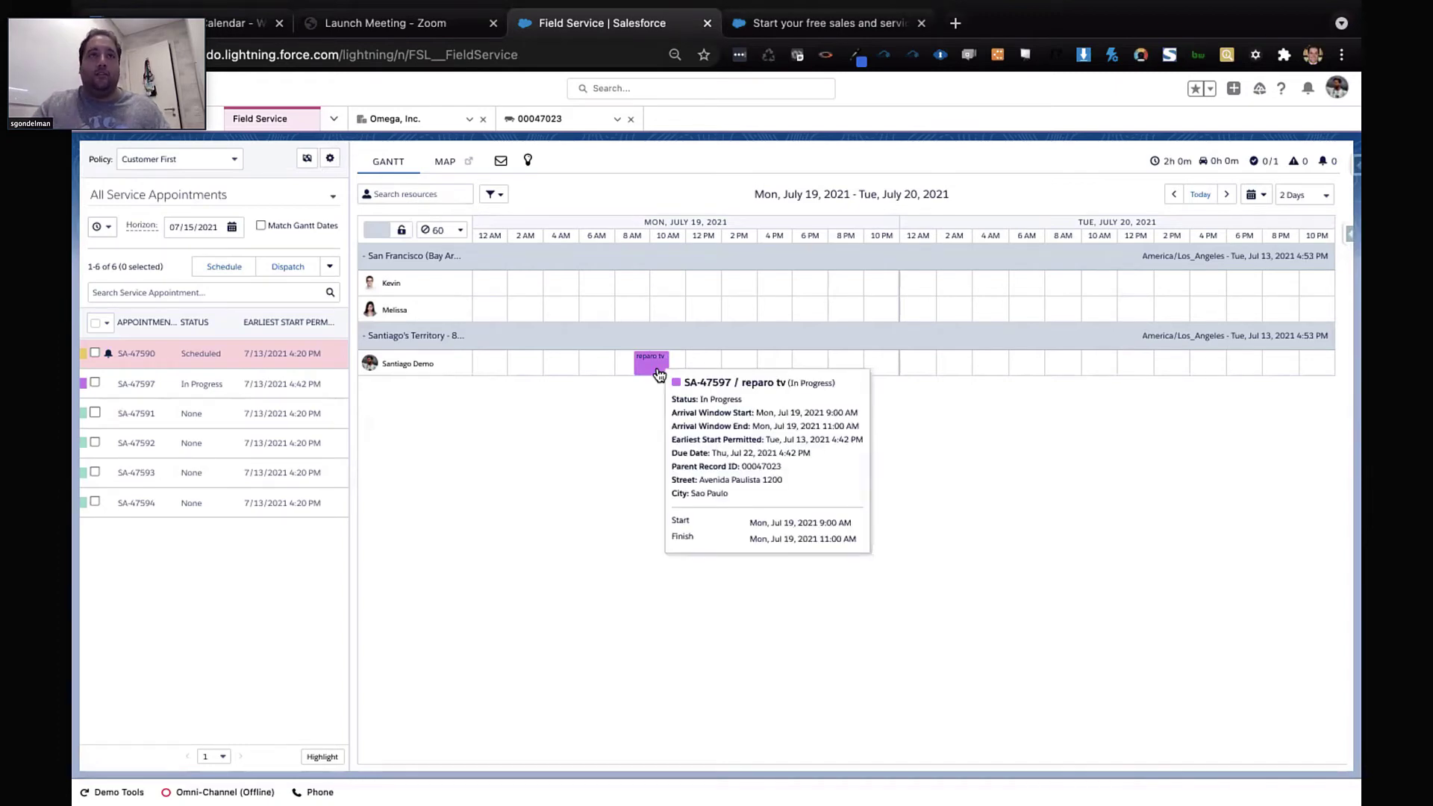
key(ctrl+Left)
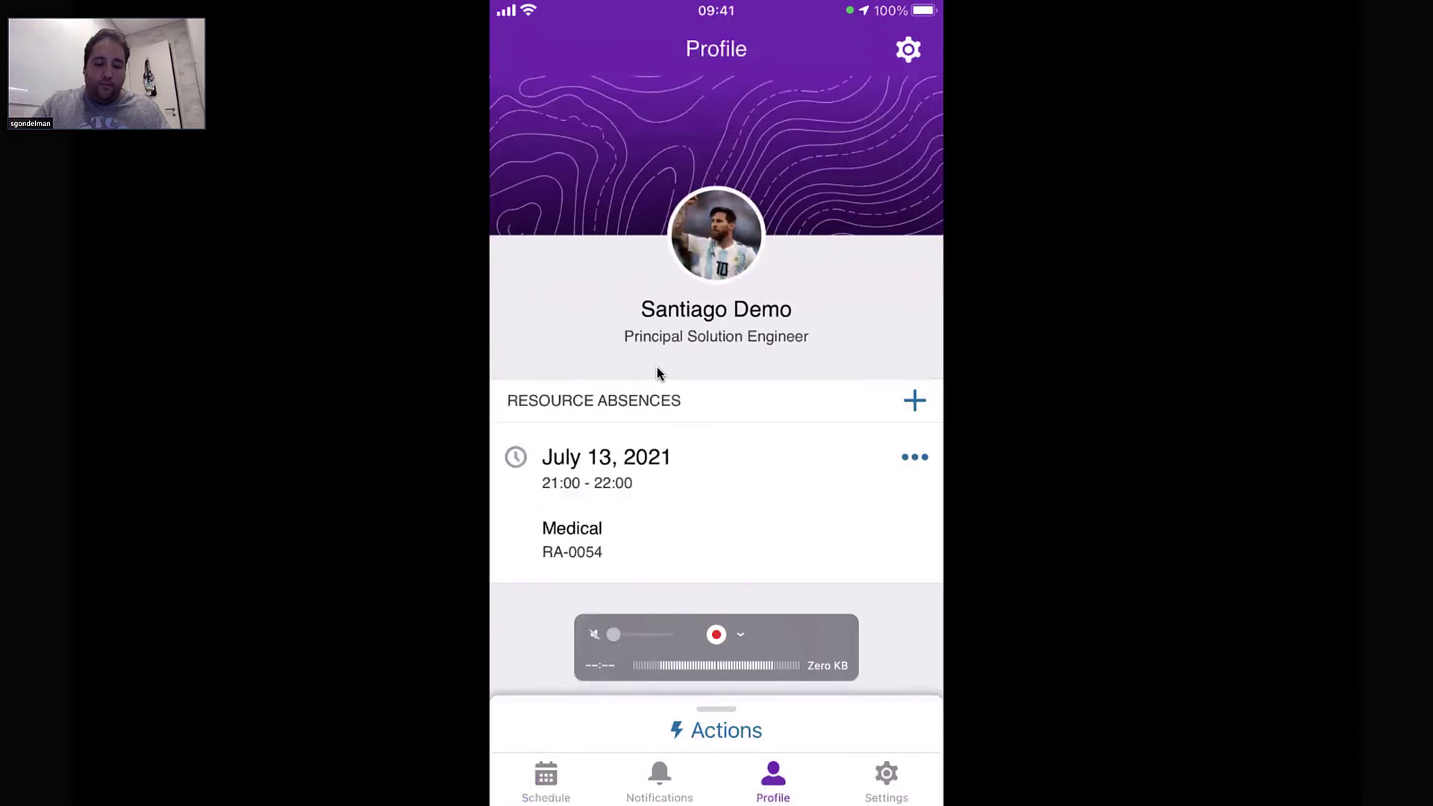
From the schedule, open SA-47597's work order and set the appointment status to Completed
click(546, 783)
click(717, 478)
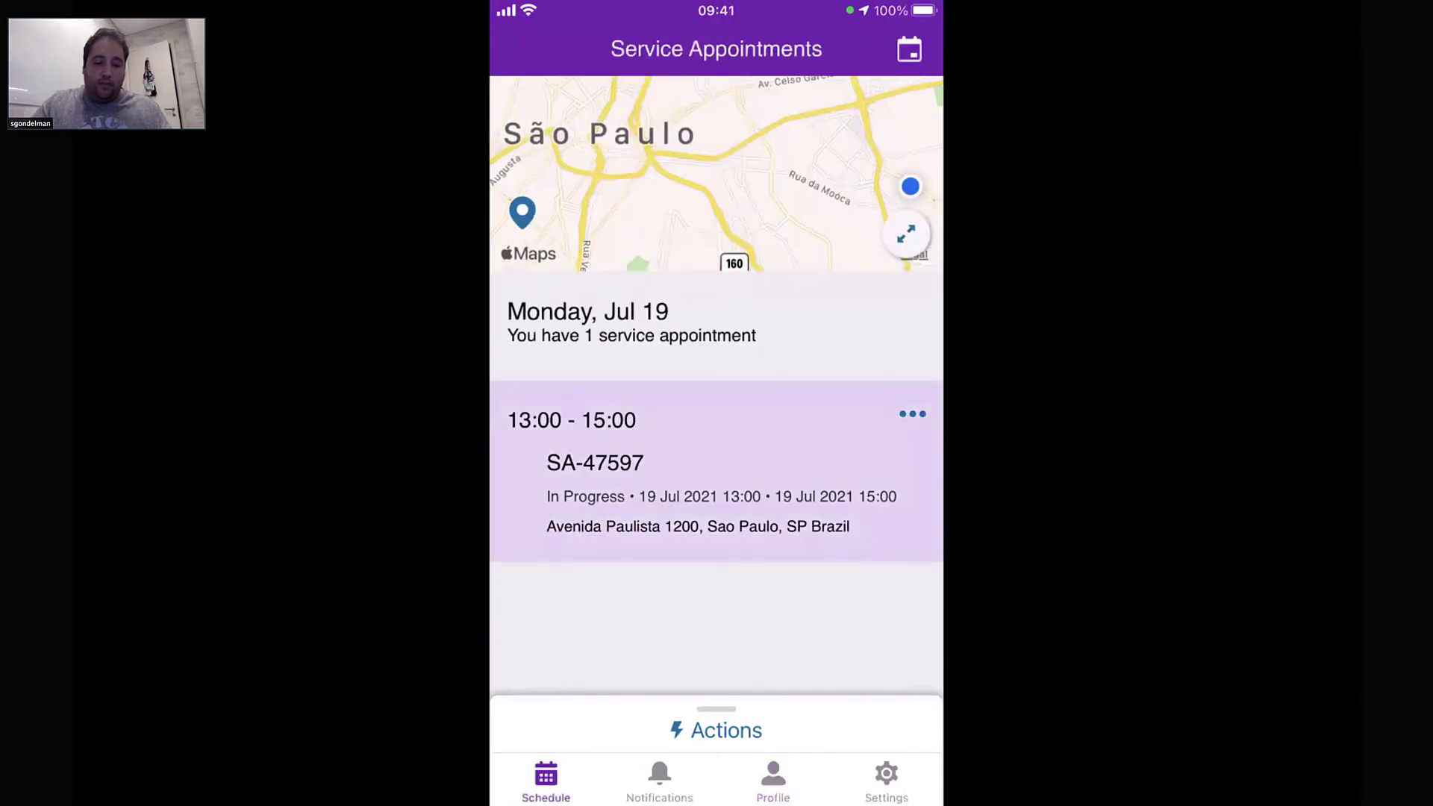
click(716, 730)
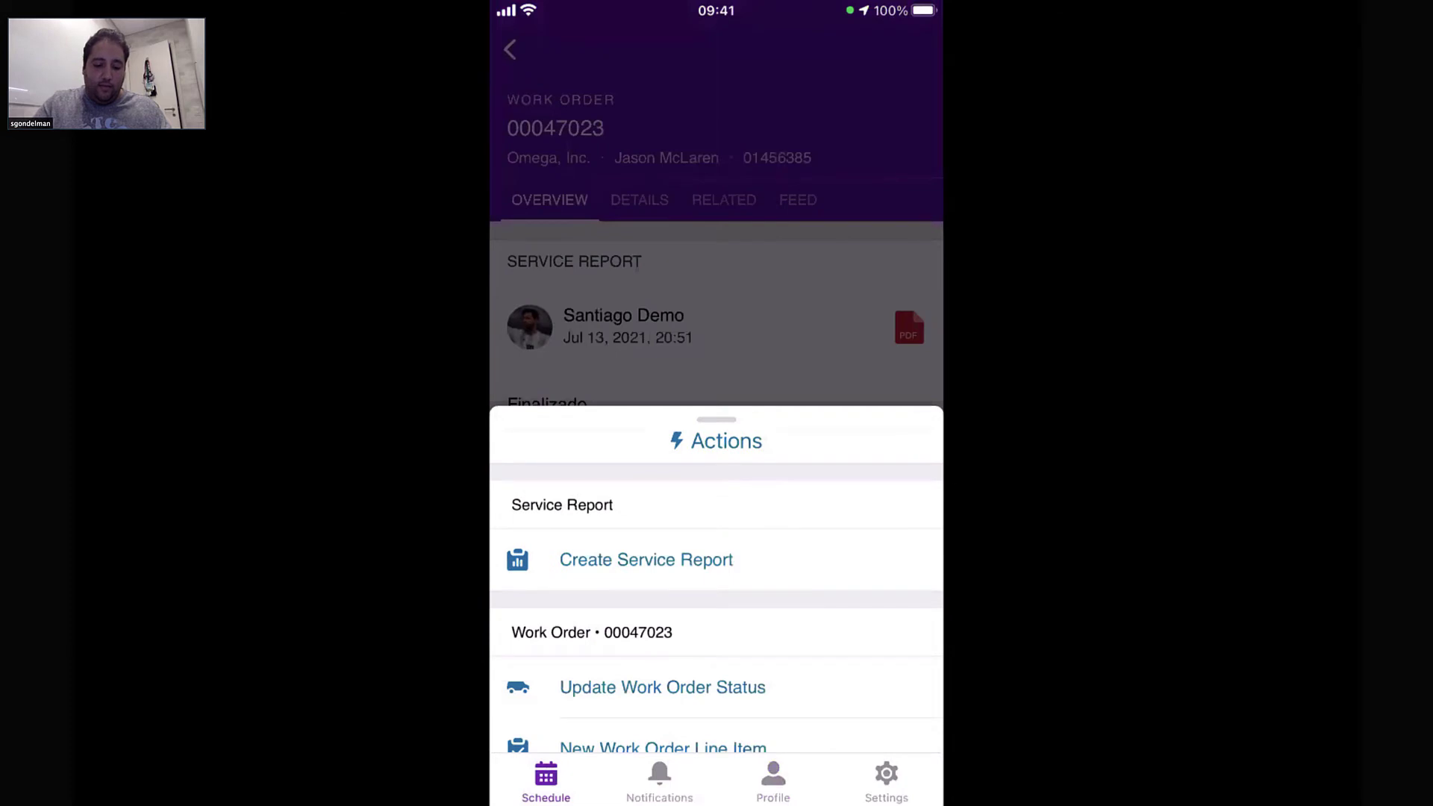
drag(717, 440, 716, 81)
click(668, 702)
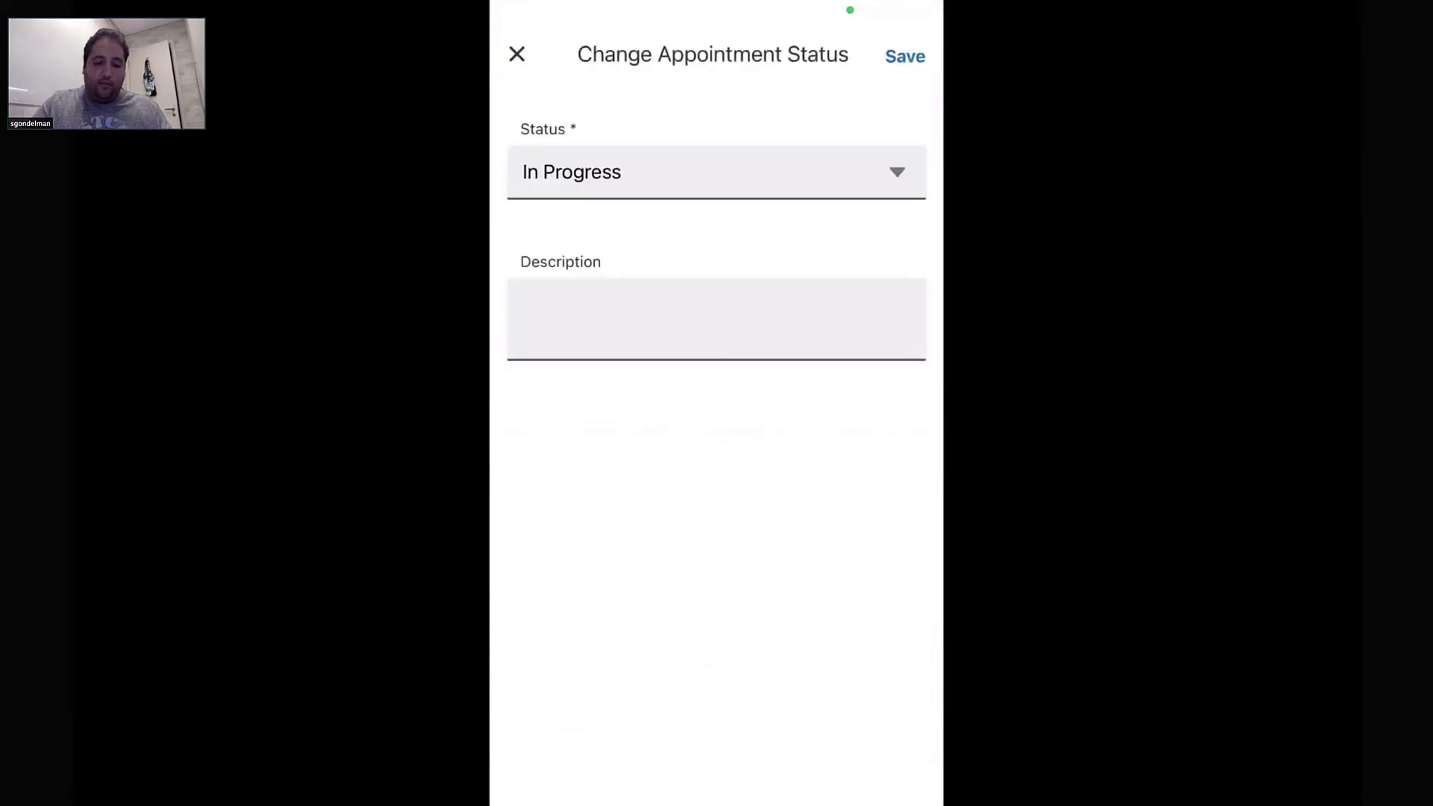
click(716, 172)
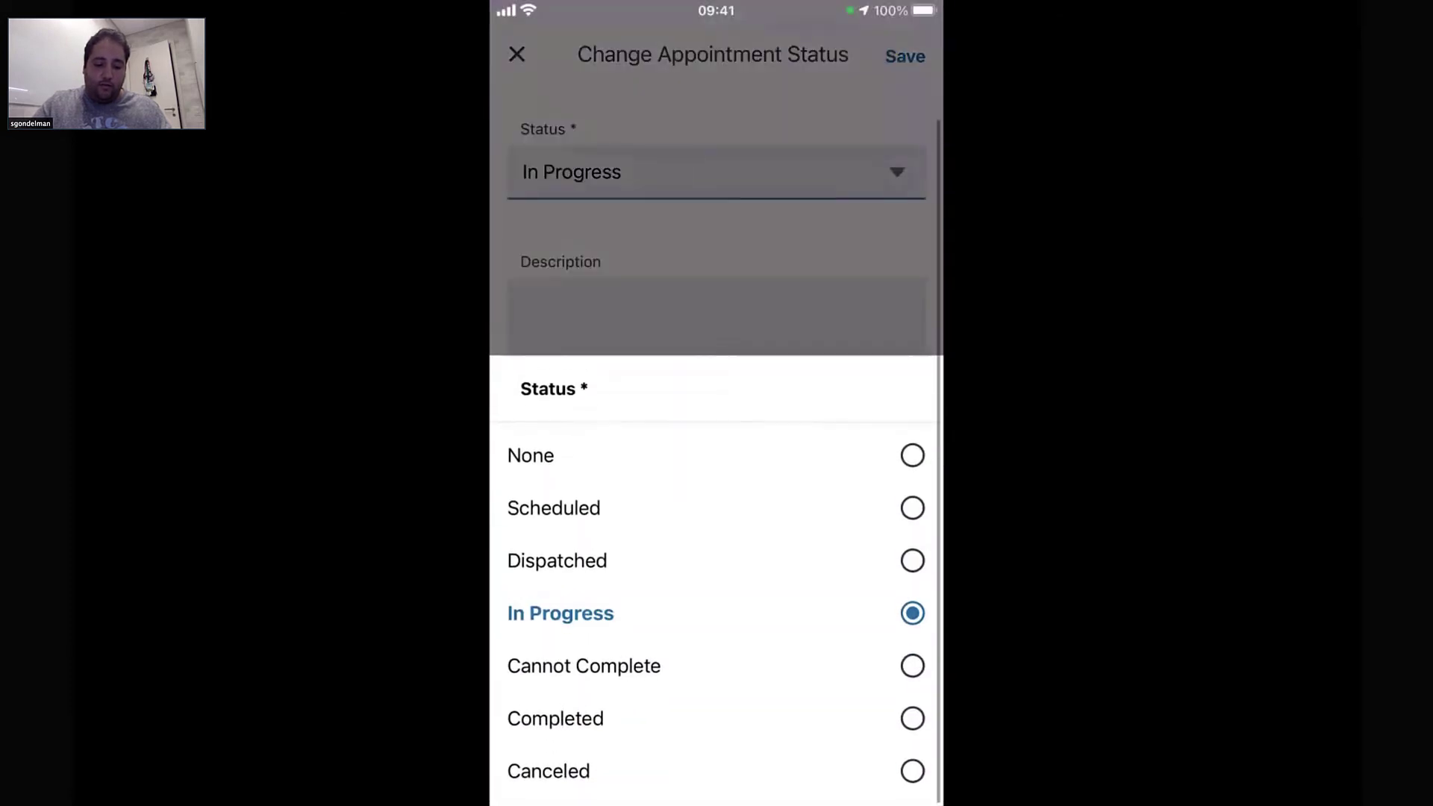
click(563, 611)
click(904, 56)
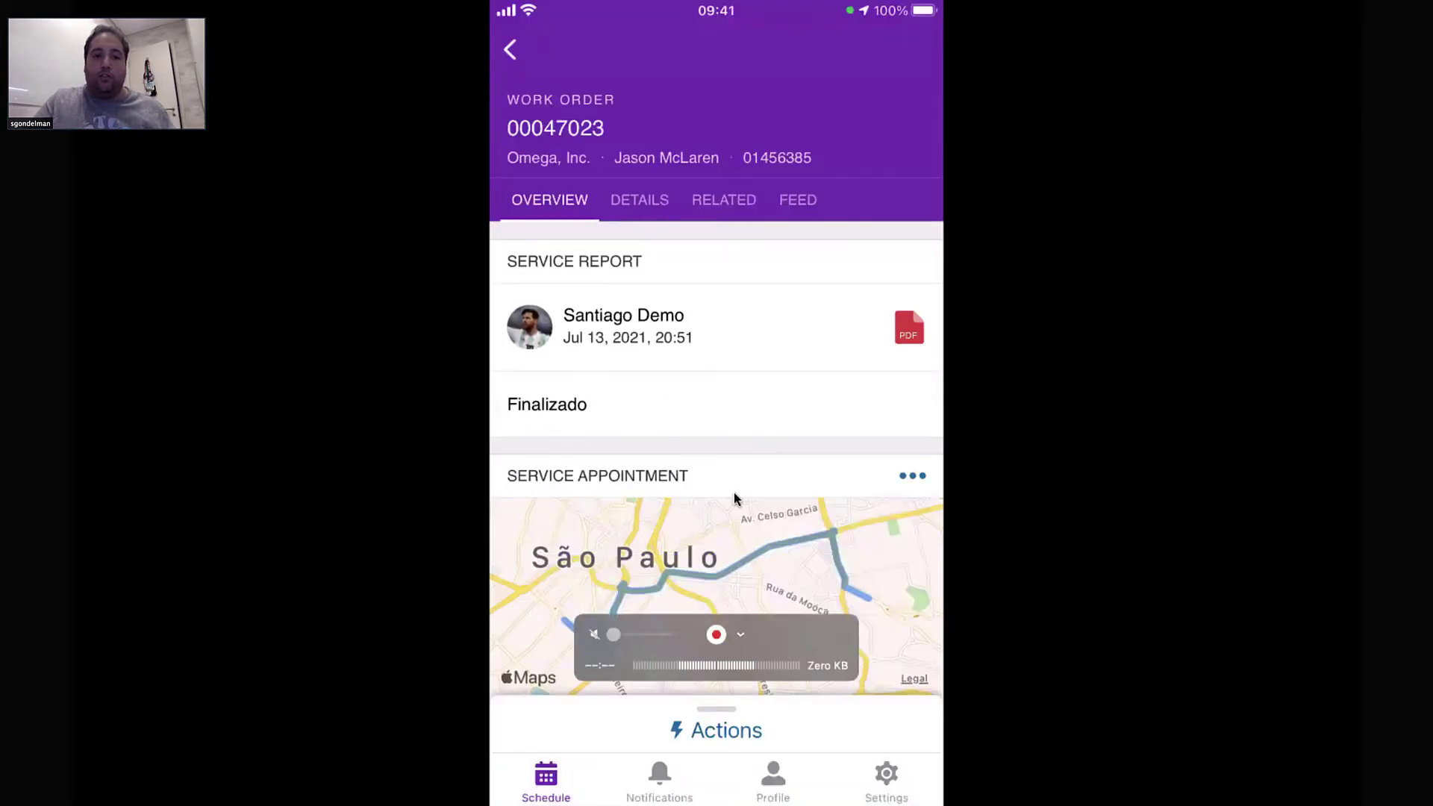
Switch back to the dispatcher Gantt, where SA-47597 shows as Completed
key(ctrl+Right)
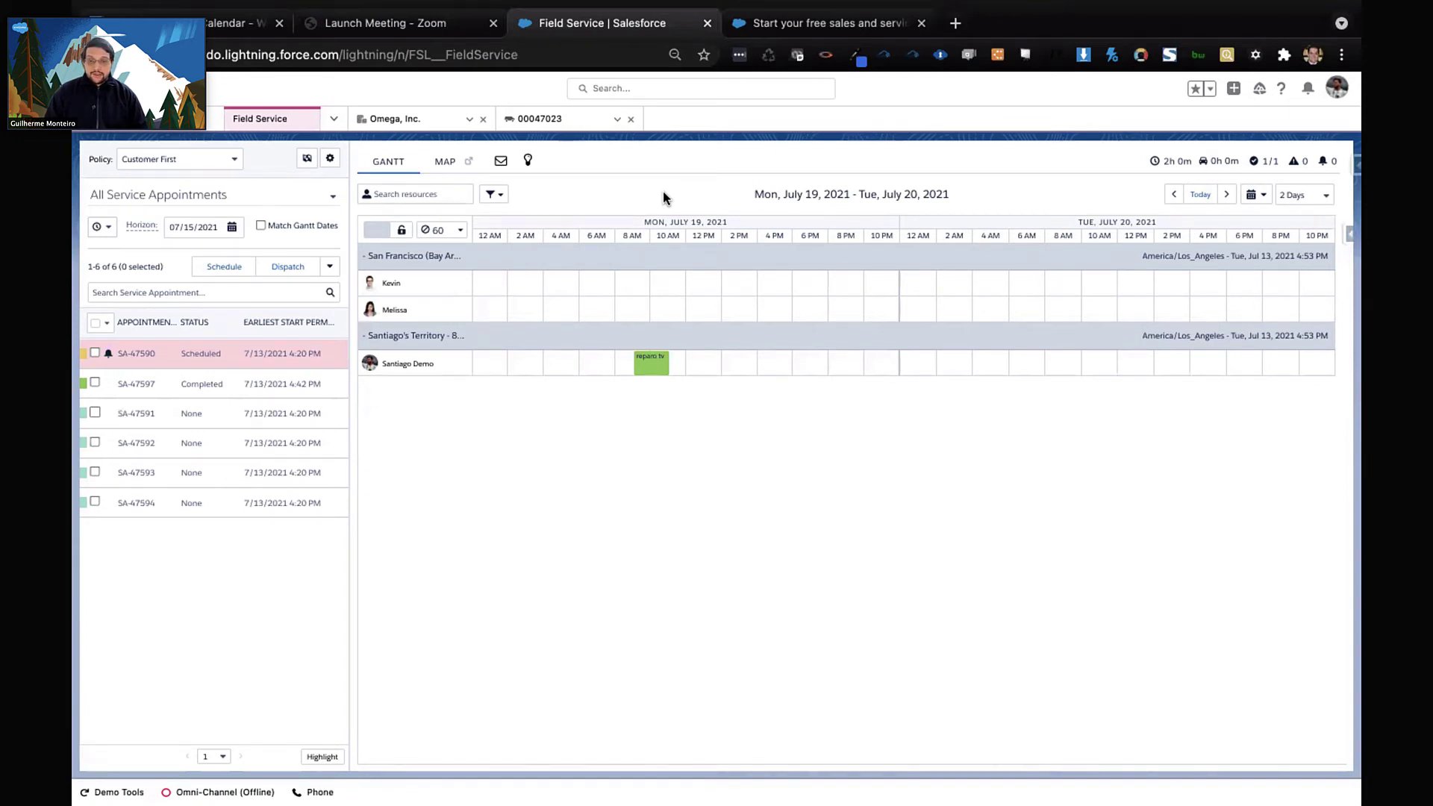
Switch to the phone mirror showing work order 00047023 in offline mode
key(ctrl+Left)
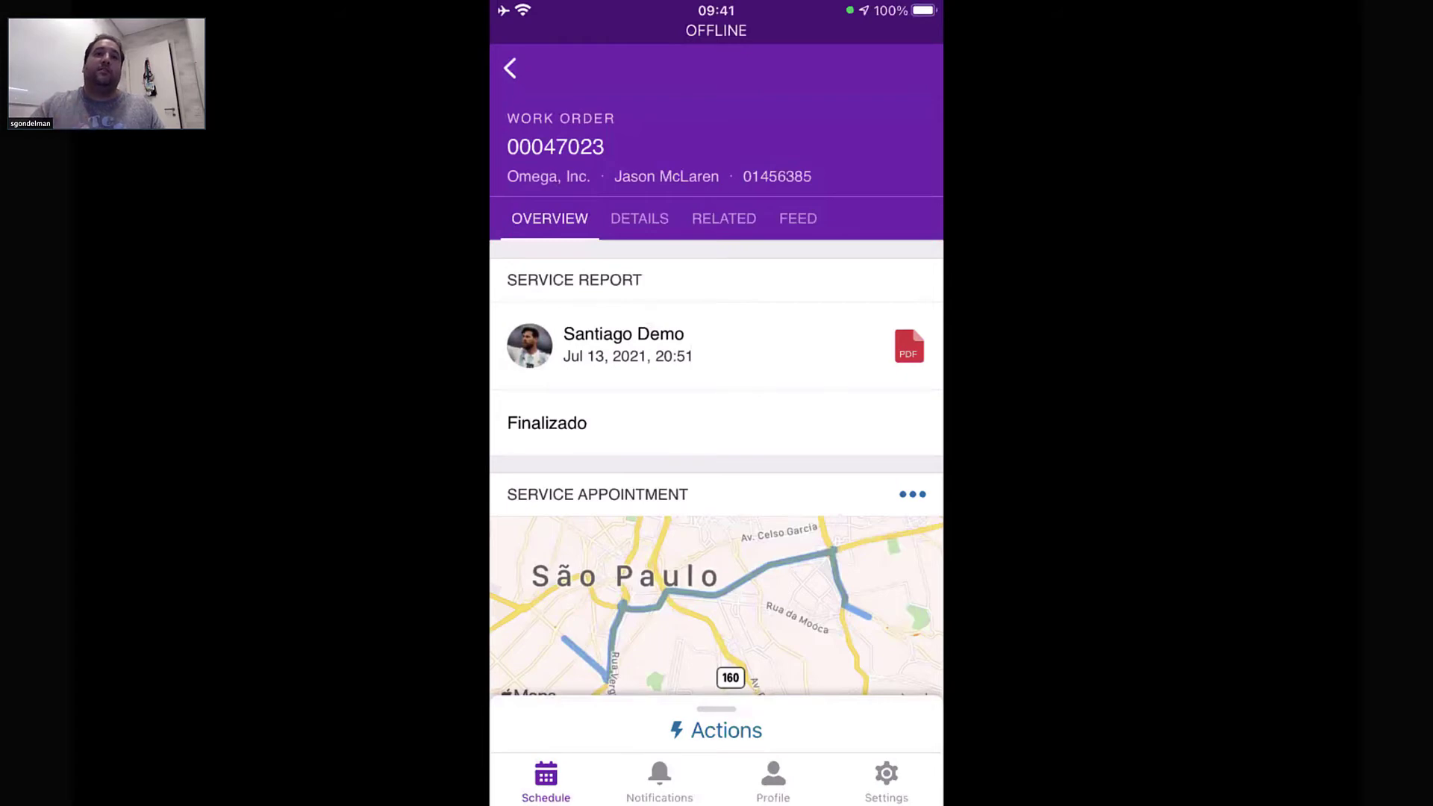
While offline, change SA-47597's status to In Progress, save it, and go to Settings
click(717, 730)
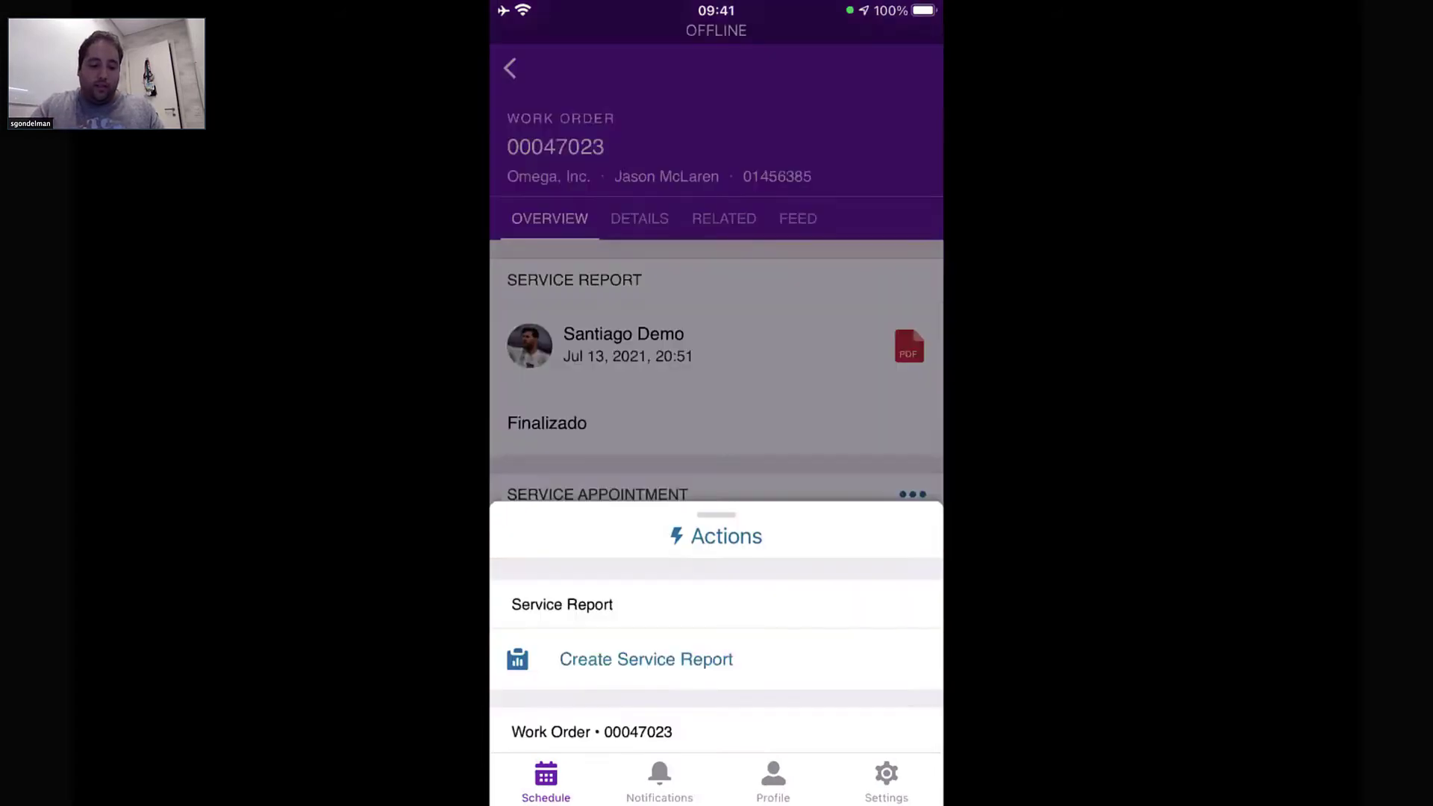
drag(716, 440, 716, 81)
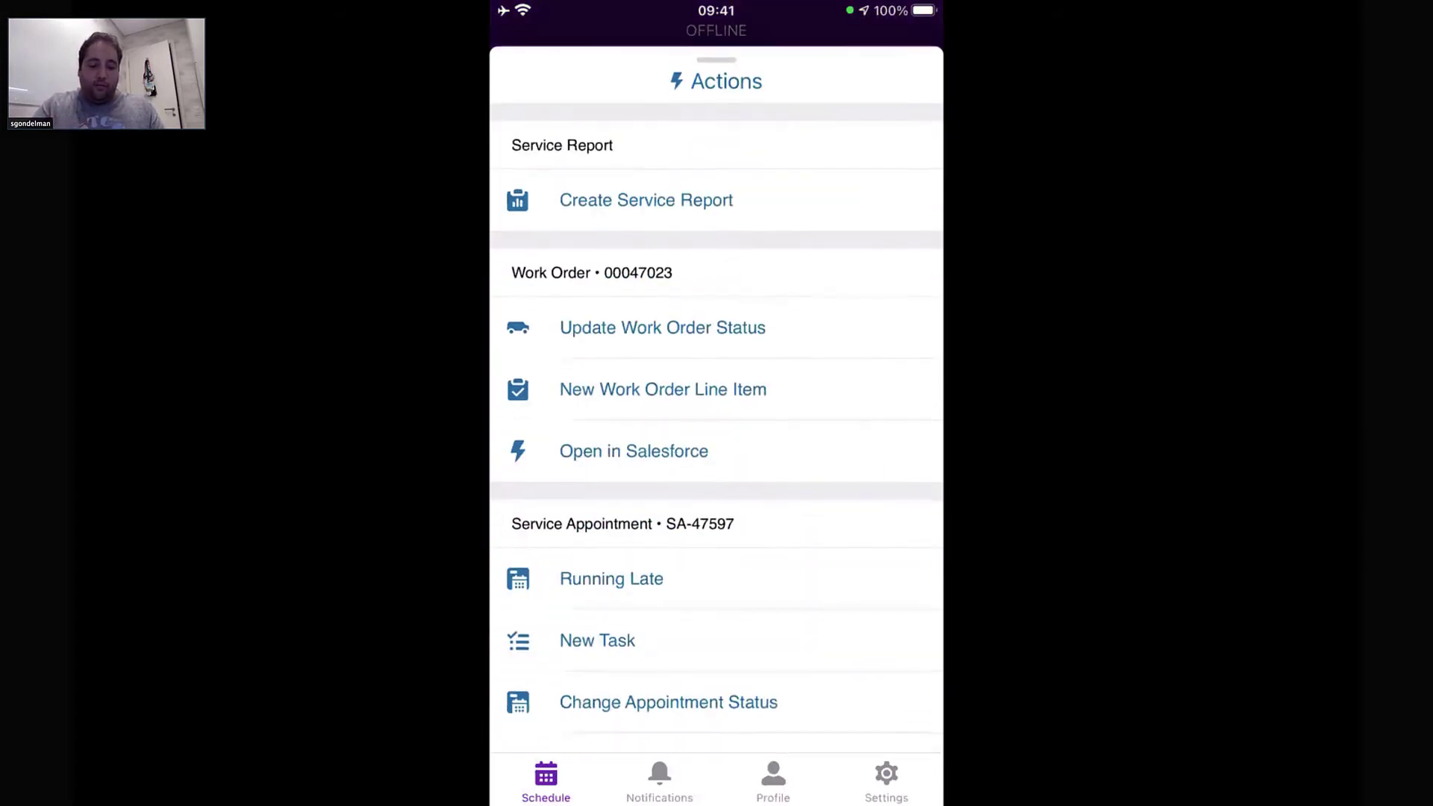
click(668, 701)
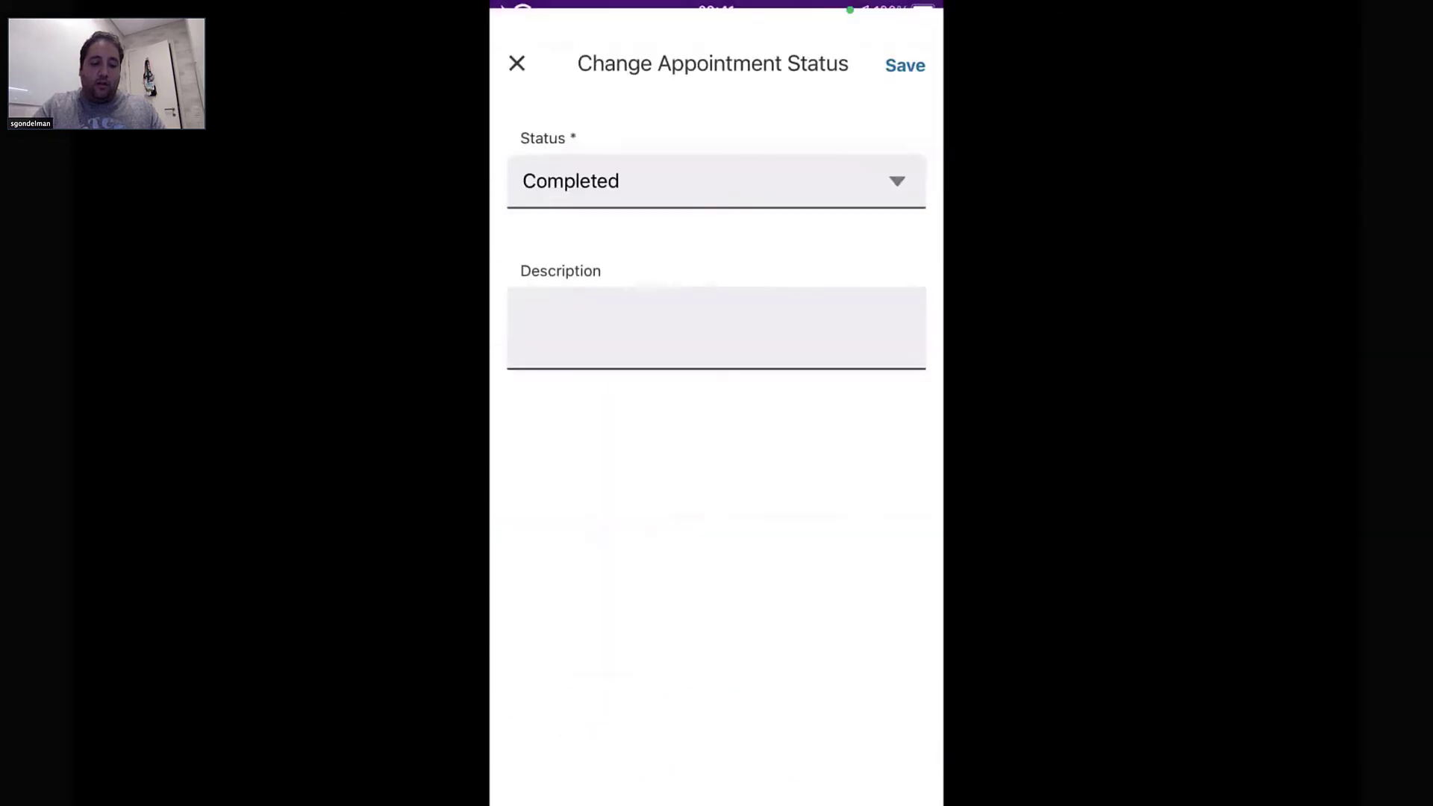
click(716, 172)
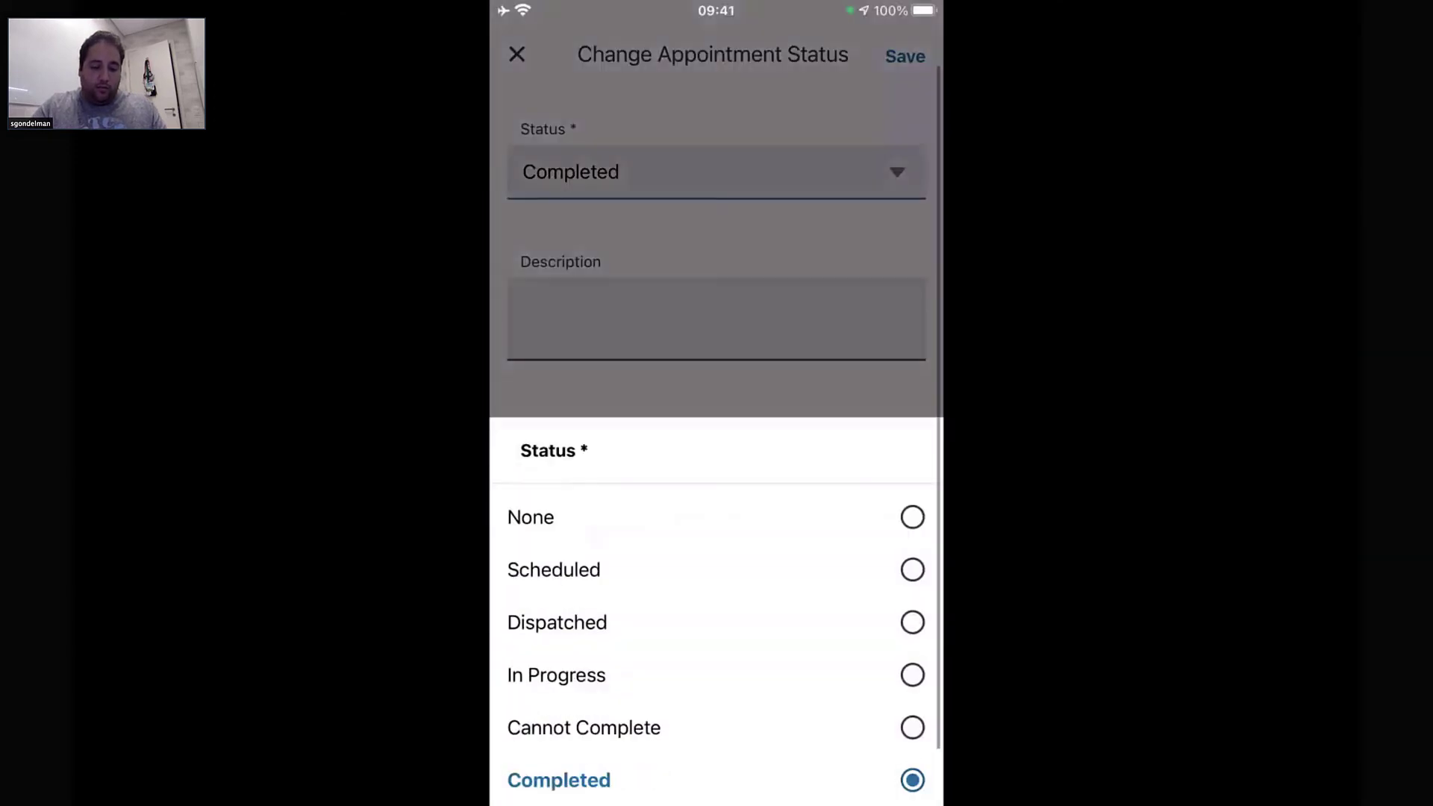
click(717, 692)
click(905, 56)
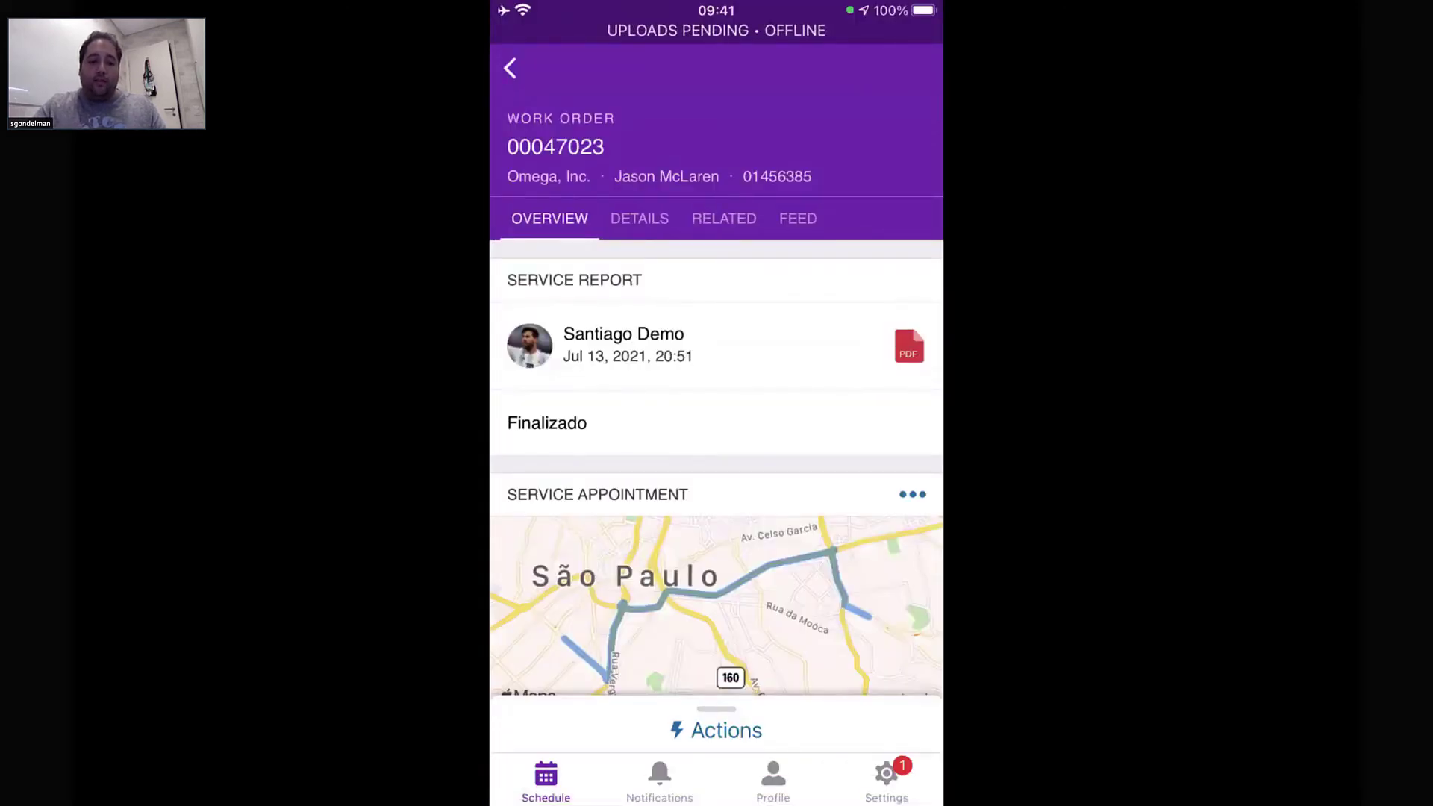
click(886, 780)
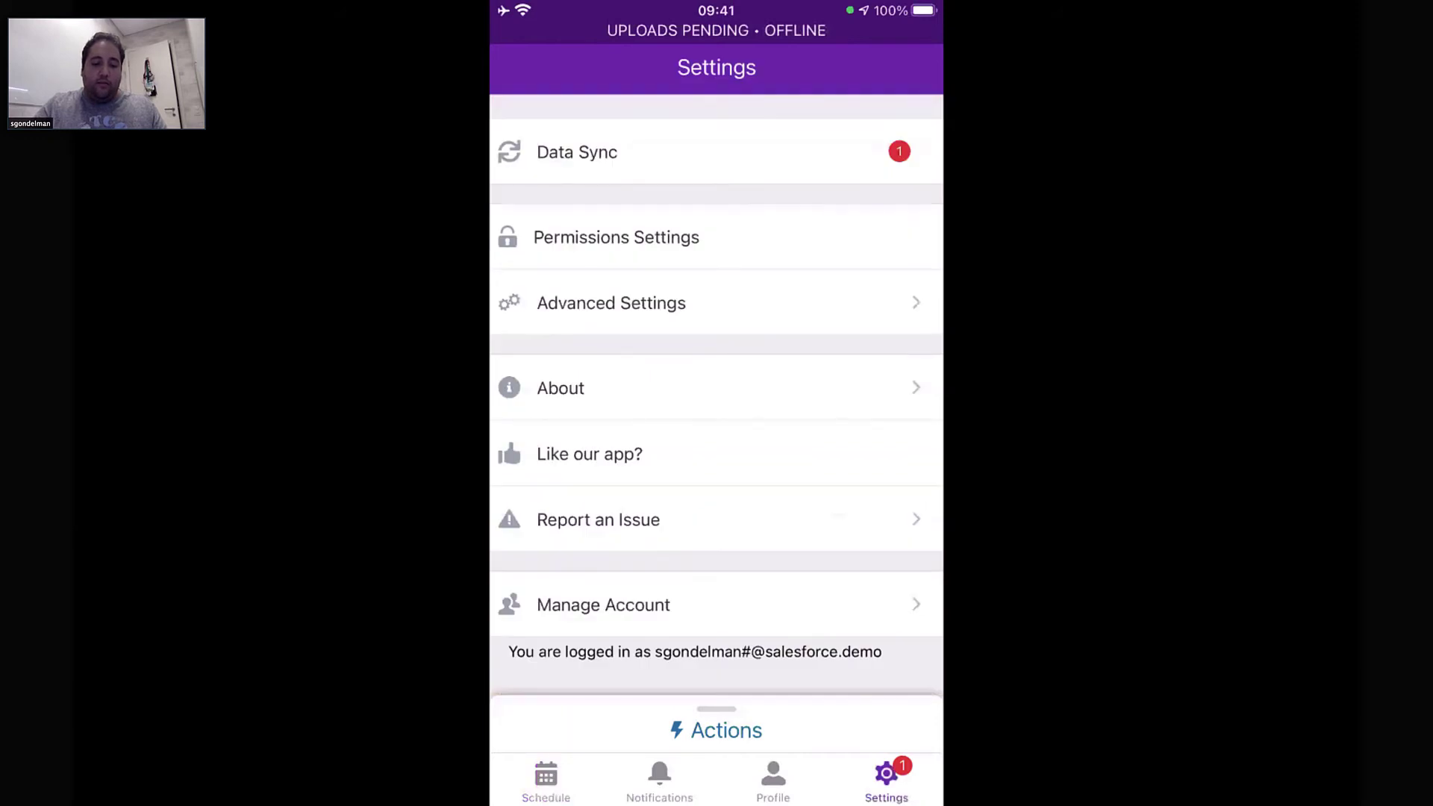
Review the Data Sync page, then return to the dispatcher Gantt showing SA-47597 In Progress
click(576, 152)
mouse_move(854, 479)
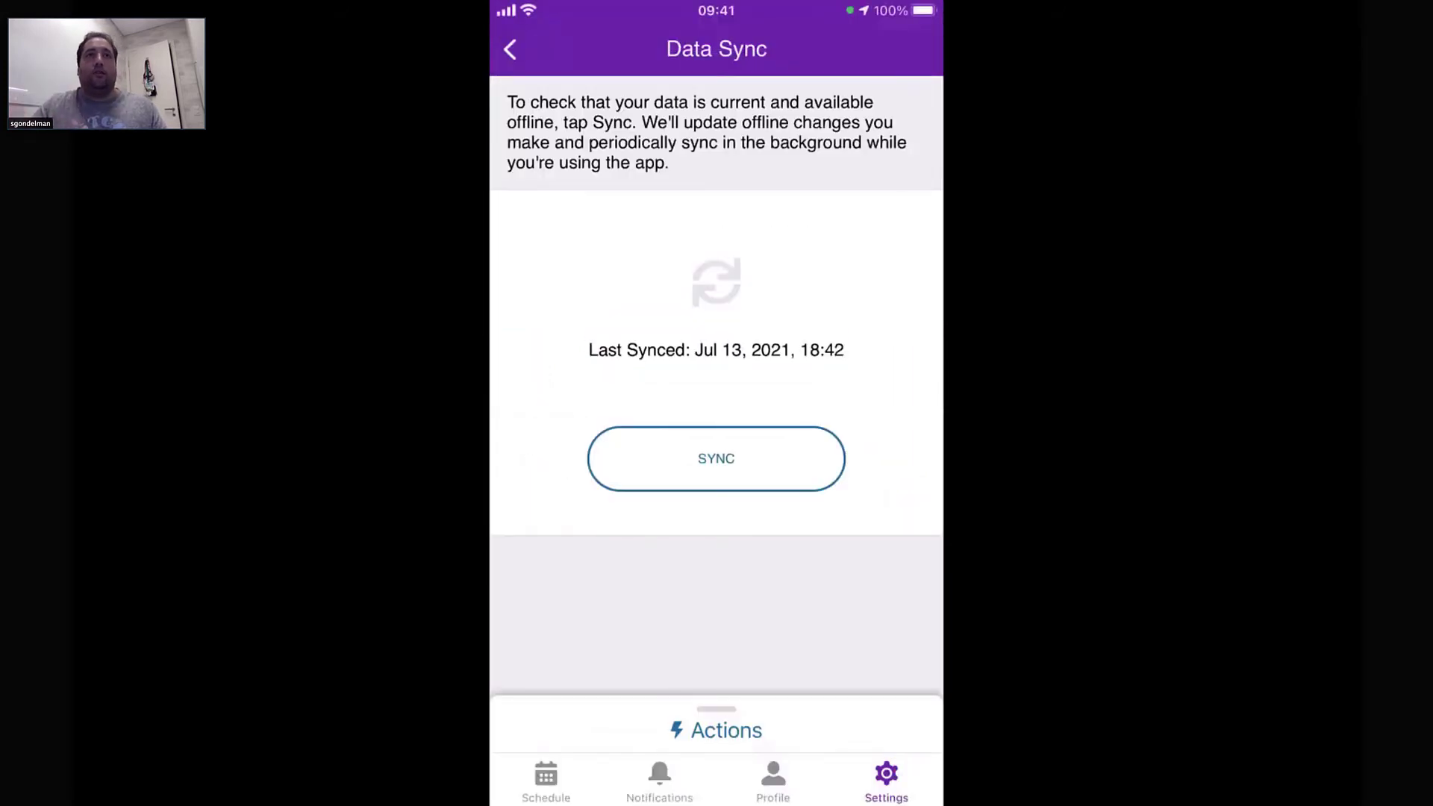
mouse_move(976, 572)
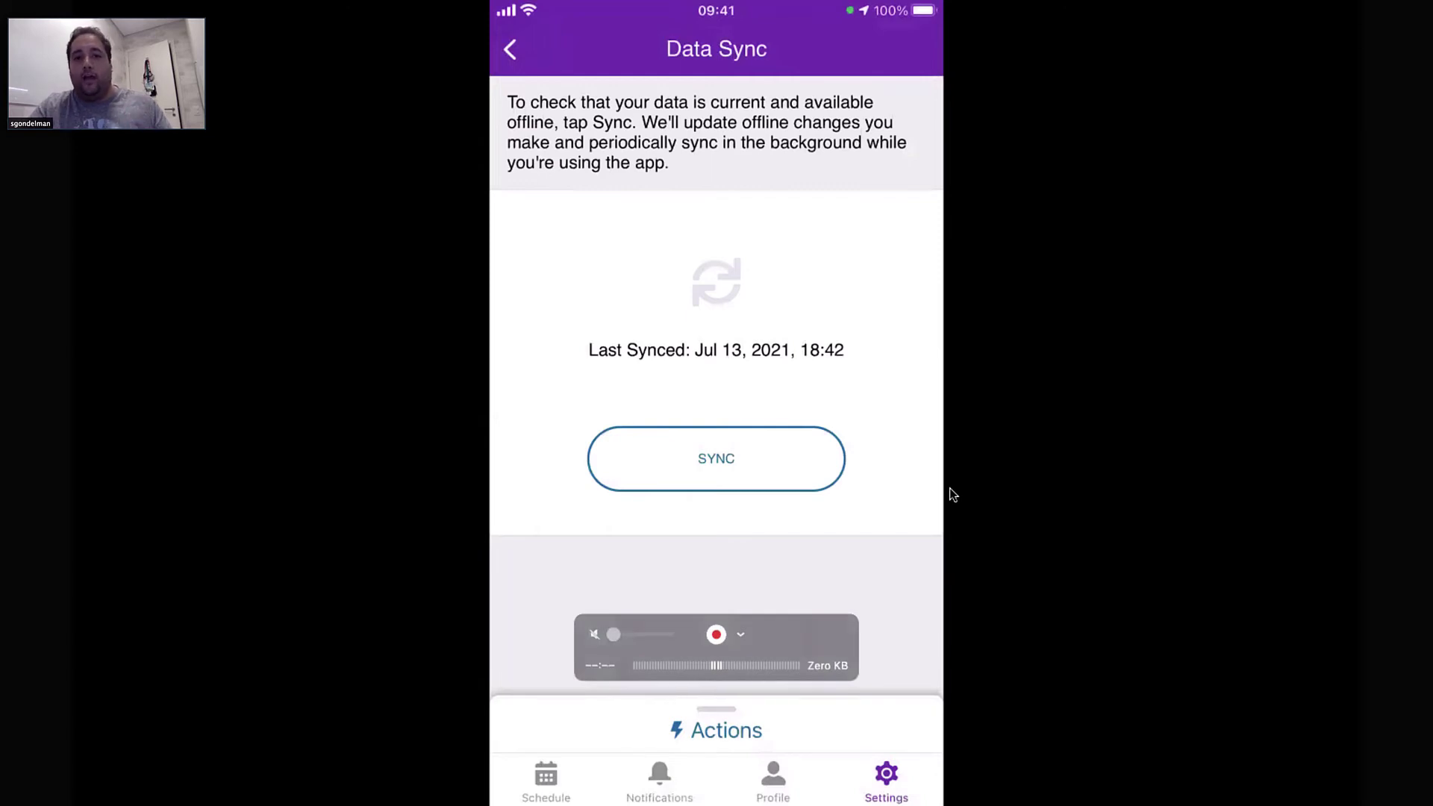
key(super+Tab)
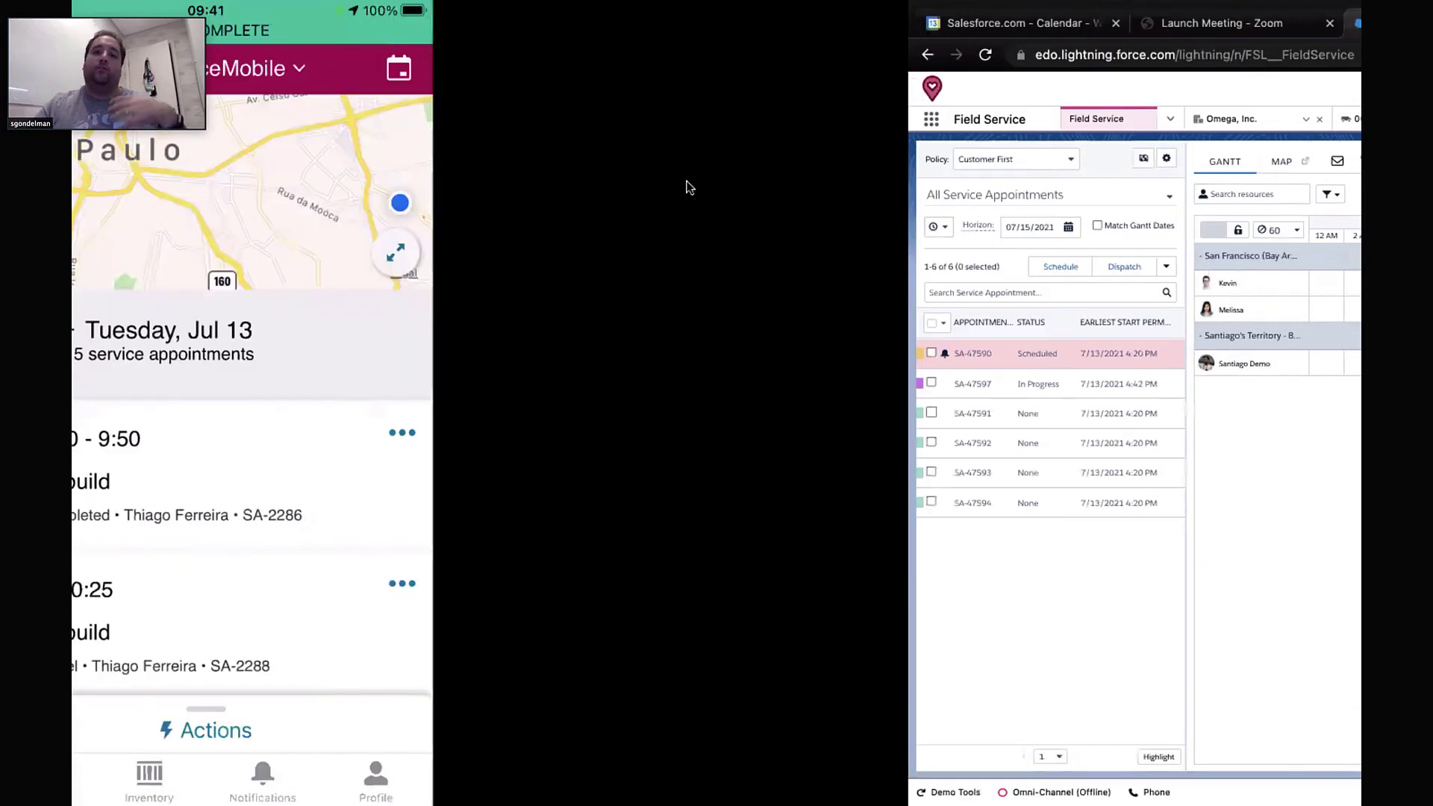
Switch to the browser showing the HDI customer's contact record in the Service Console
key(ctrl+Left)
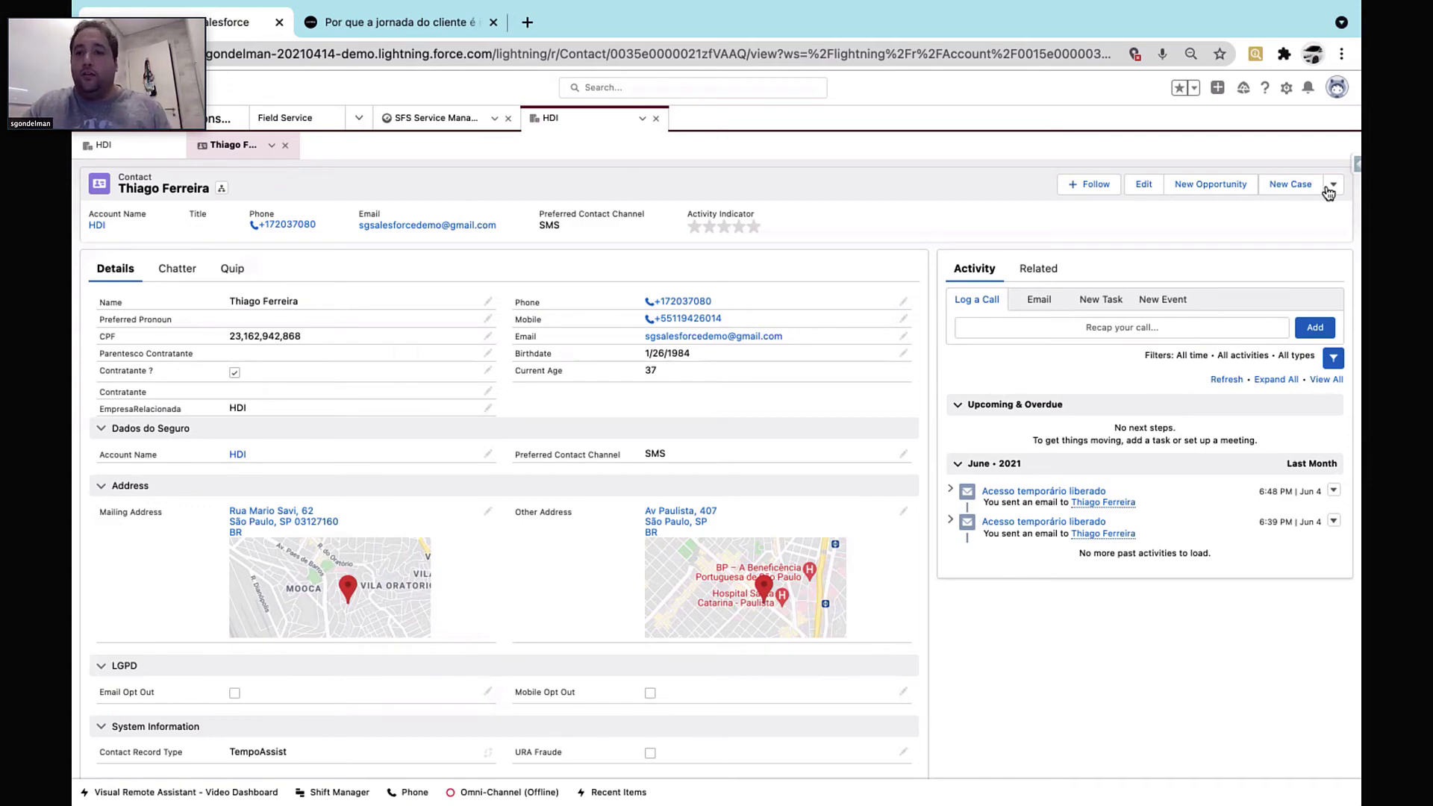
Create and save a new case for the contact with subject 'reparo battery'
click(1304, 192)
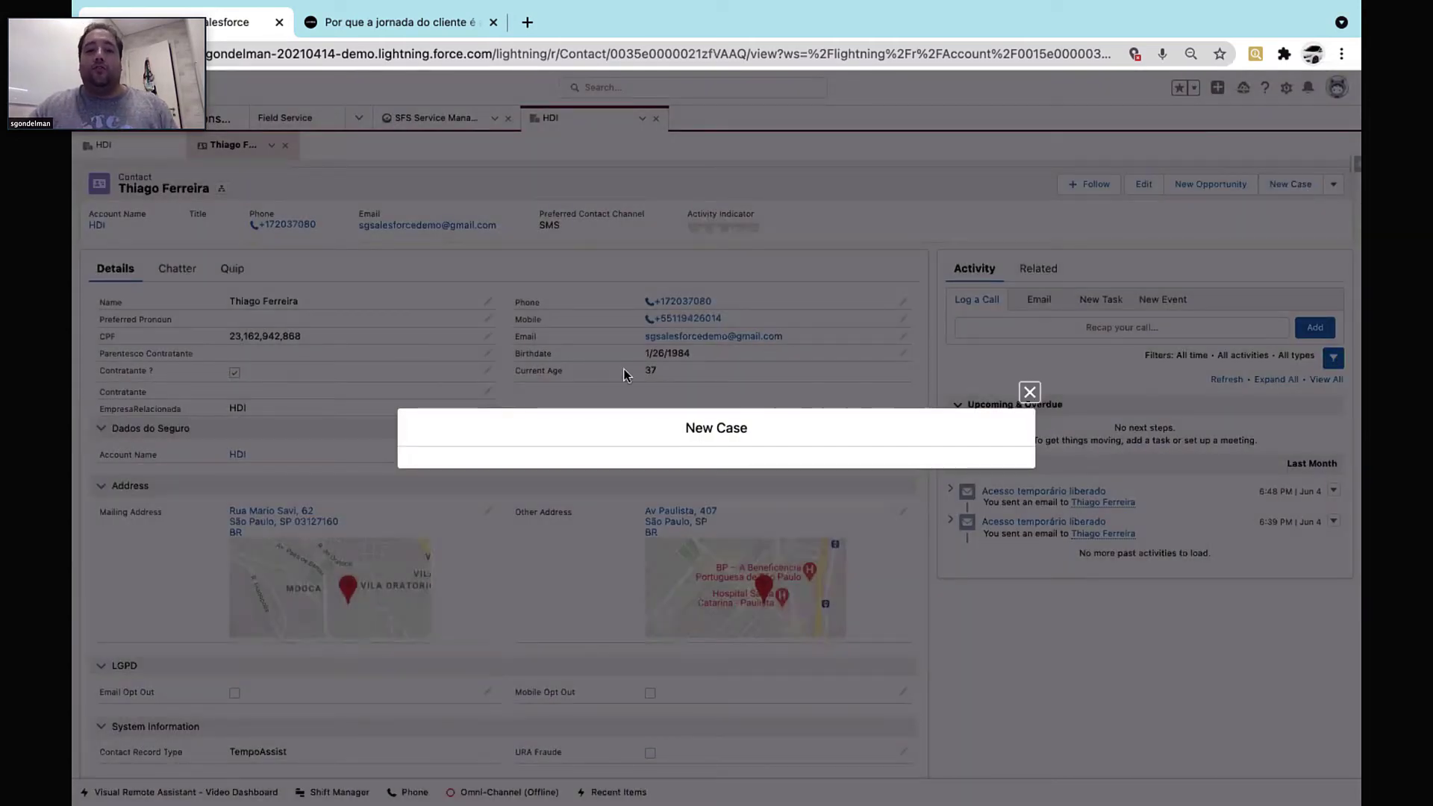
click(547, 401)
text(reapro)
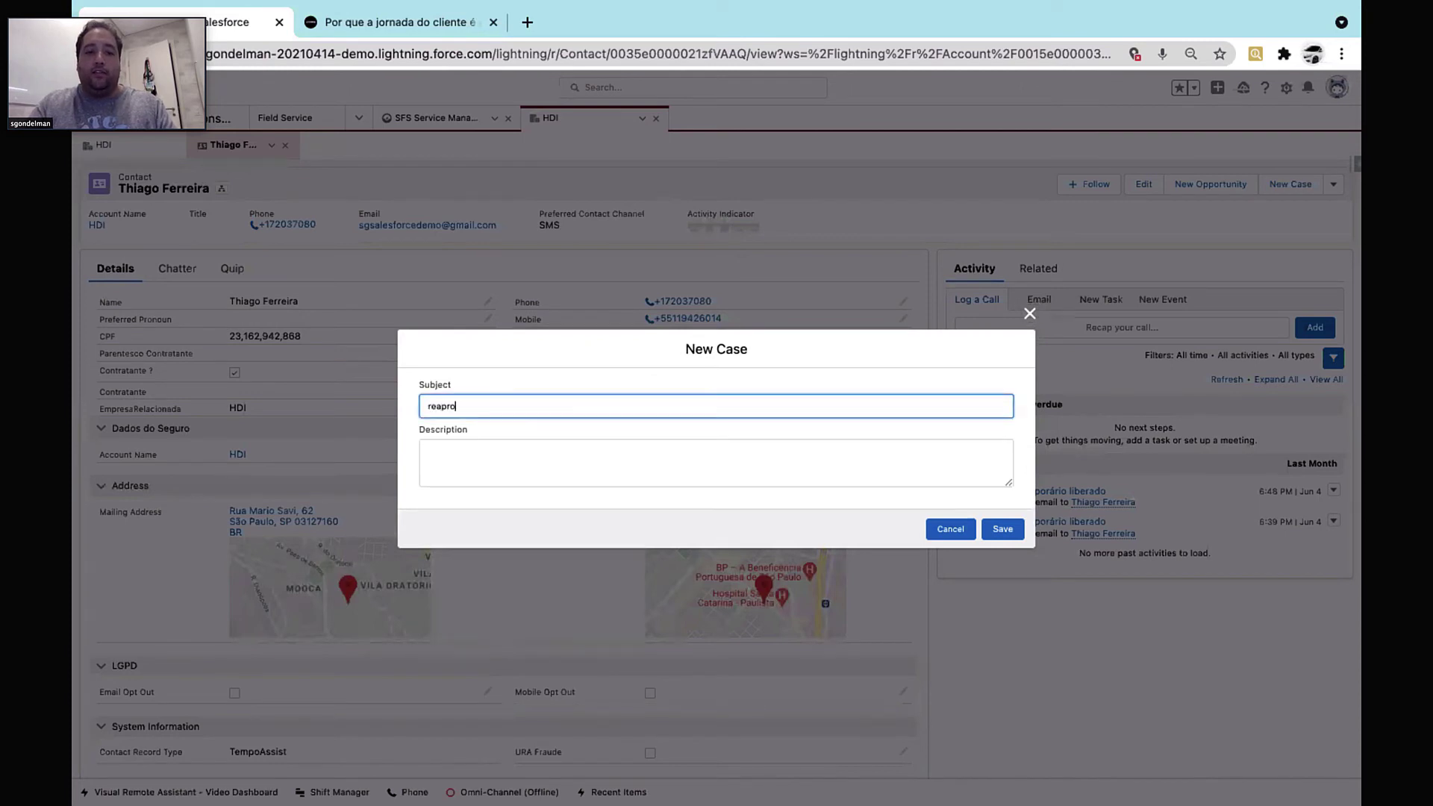
key(BackSpace)
key(BackSpace)
text(paro batter)
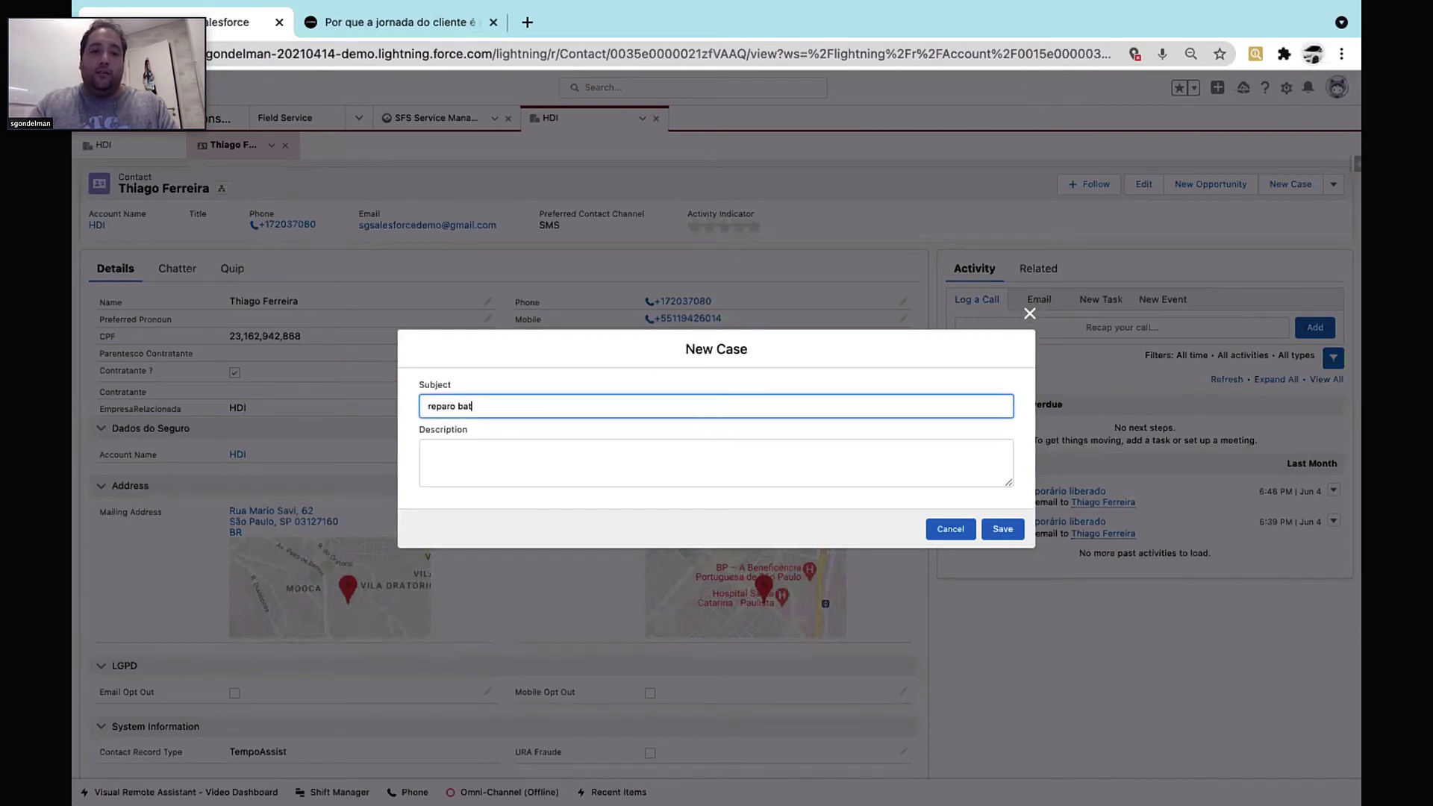
text(y)
click(1003, 528)
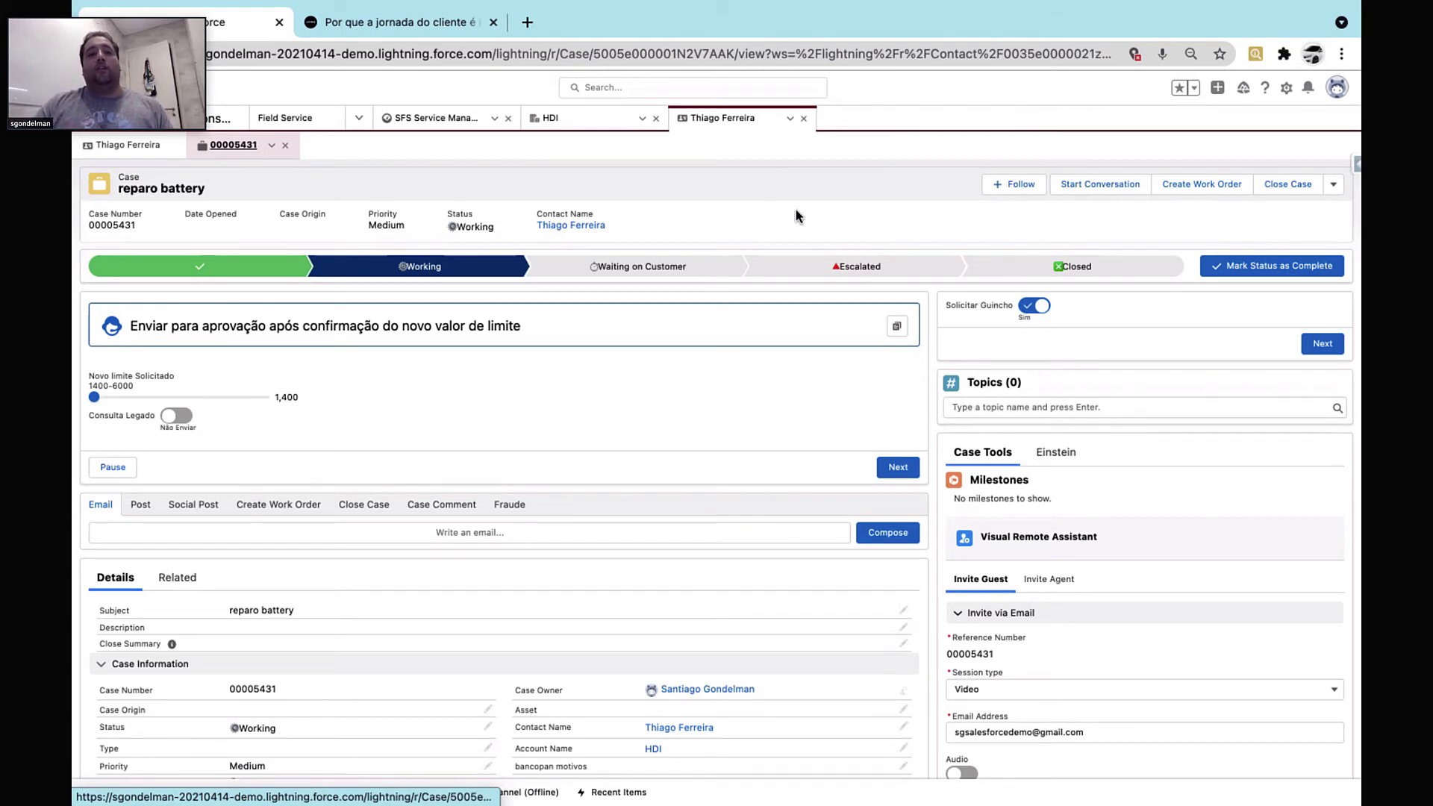
Show the Visual Remote Assistant session types Video, Photo and Desktop Sharing on the case
scroll(796, 215, down, 1)
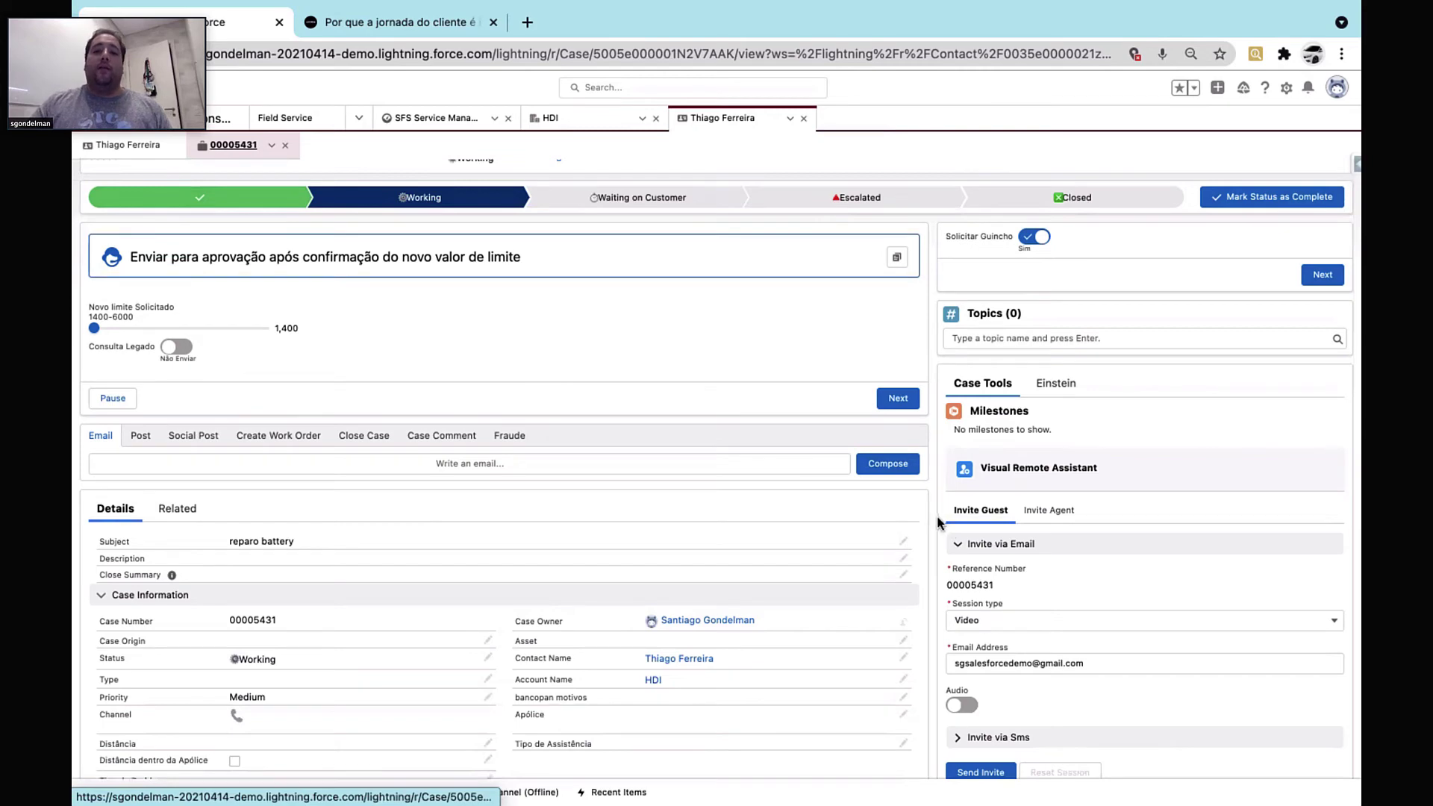
scroll(937, 516, down, 1)
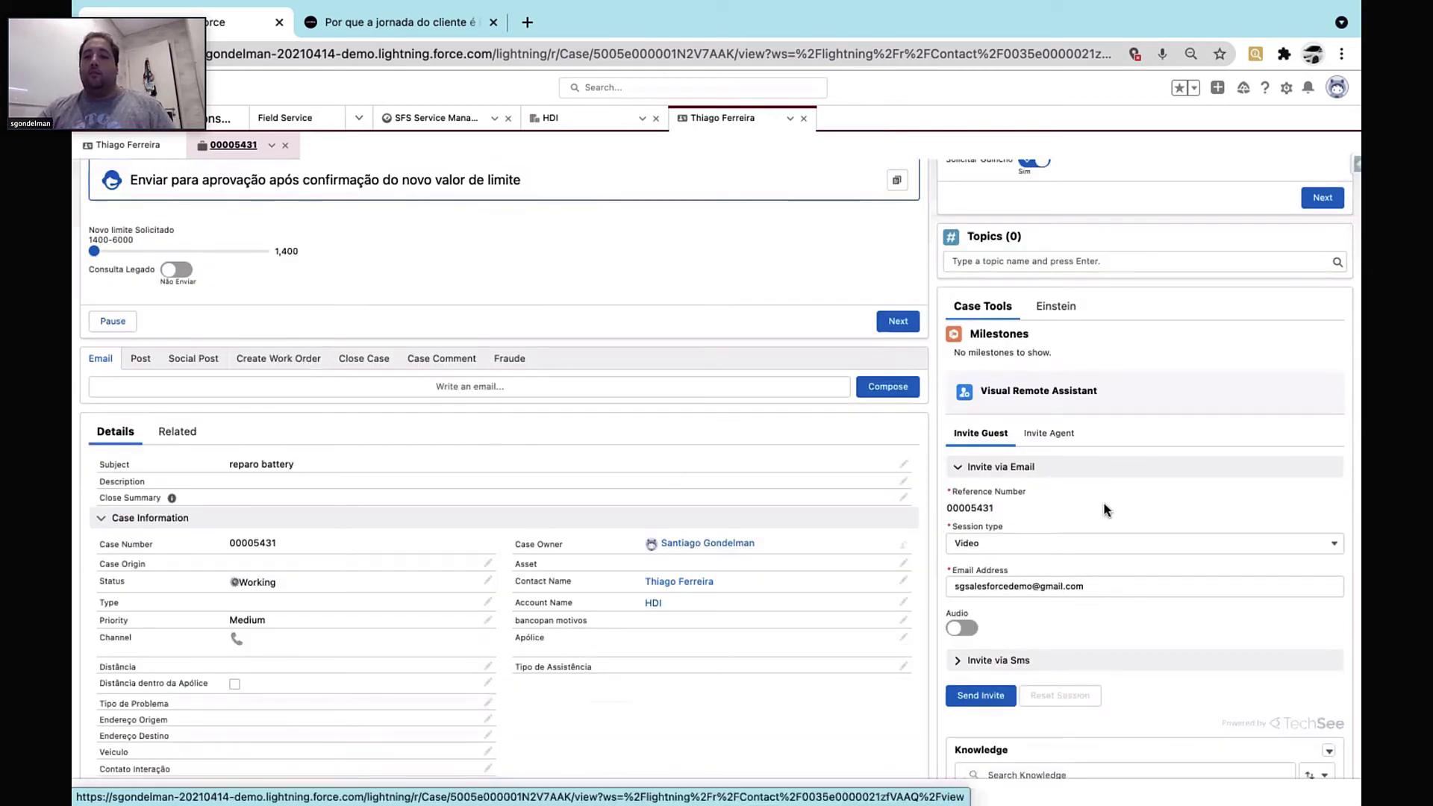
scroll(1103, 502, down, 1)
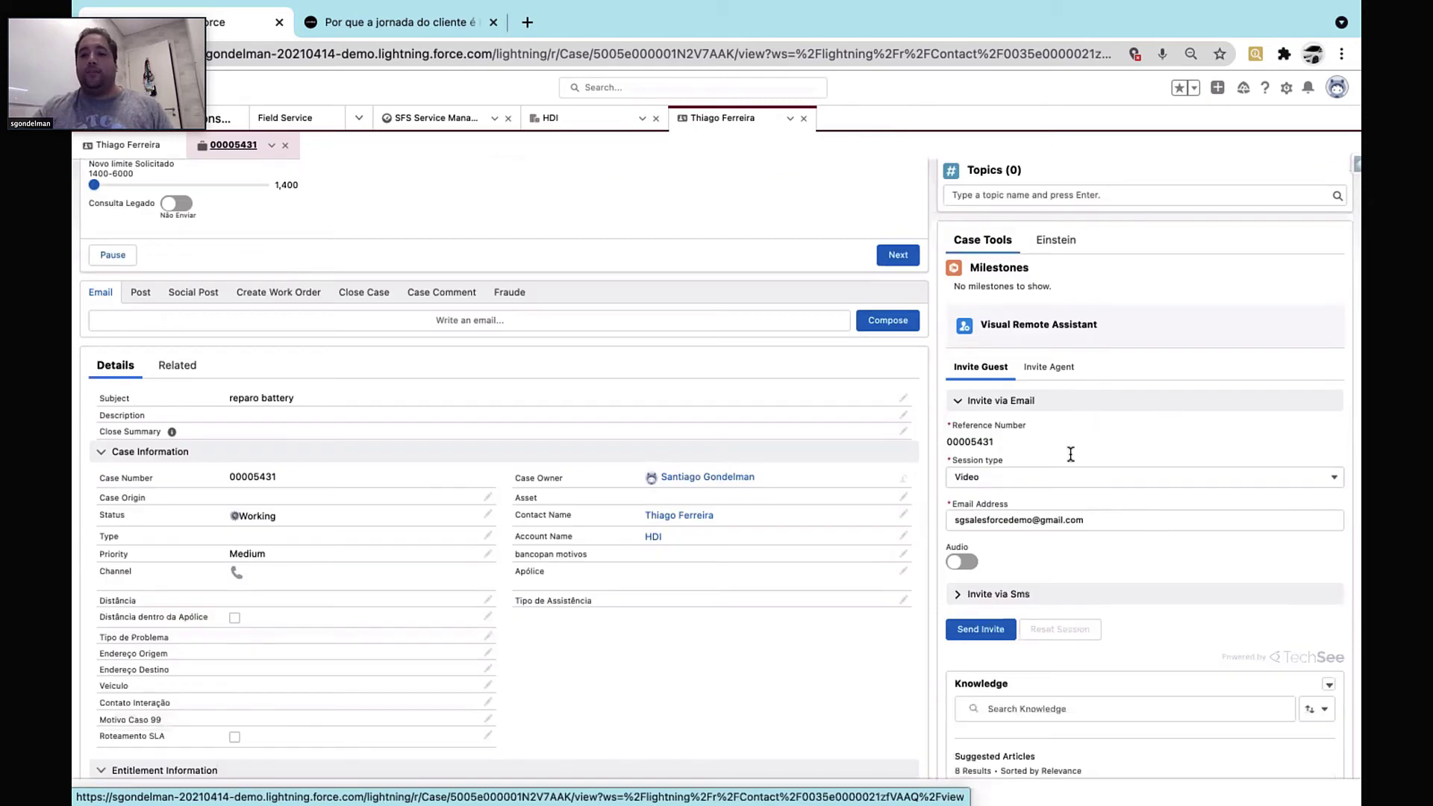
scroll(1187, 530, down, 1)
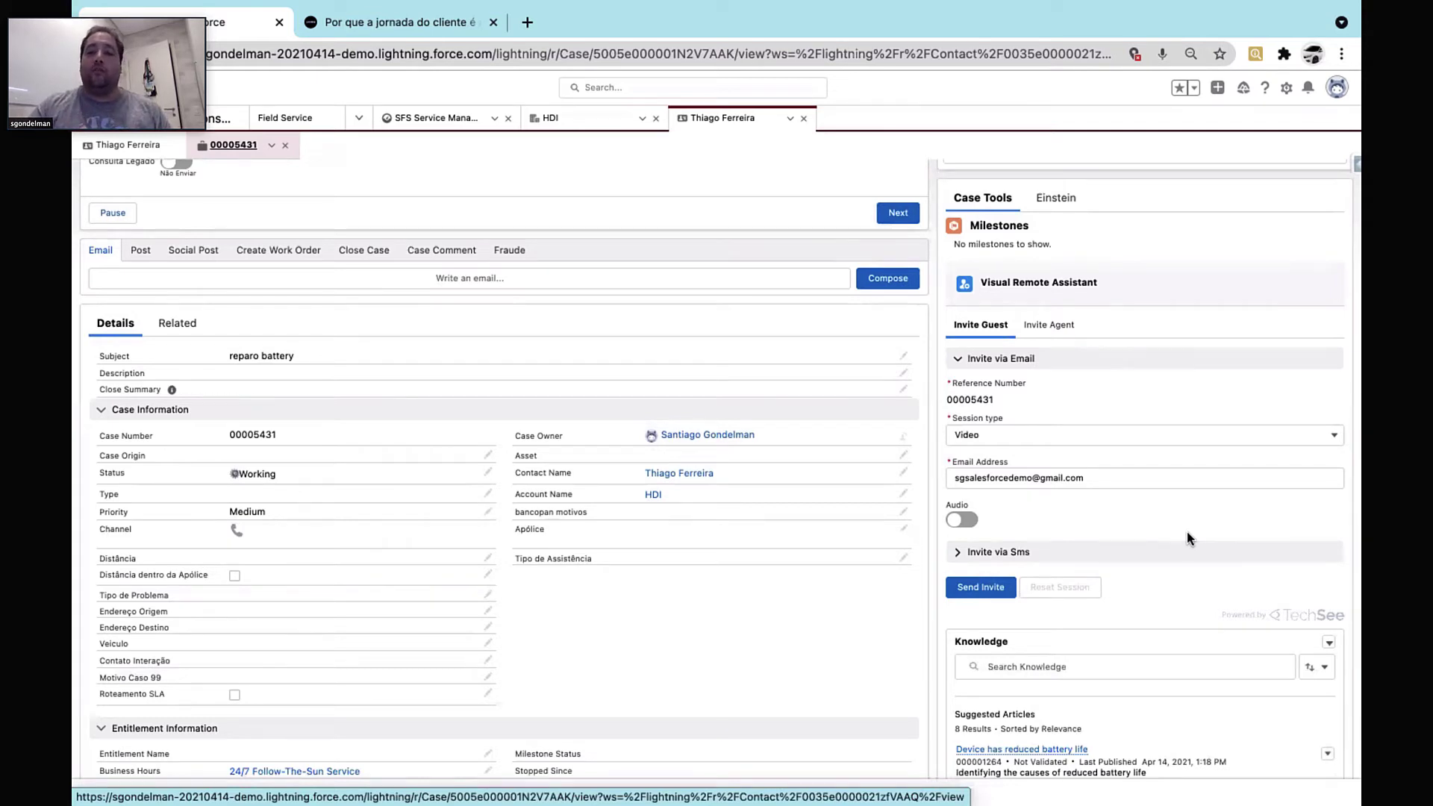
scroll(1186, 532, down, 1)
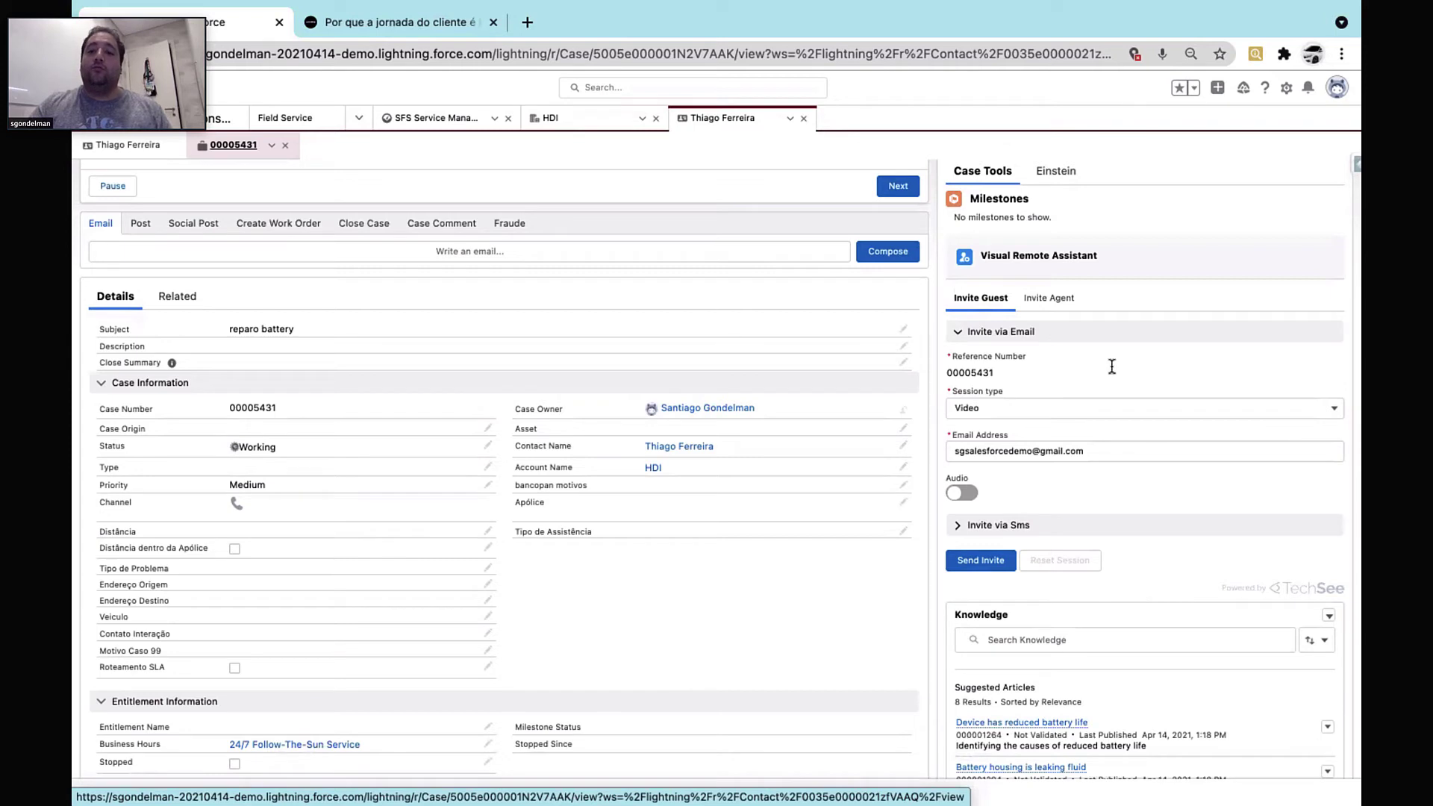
click(1032, 409)
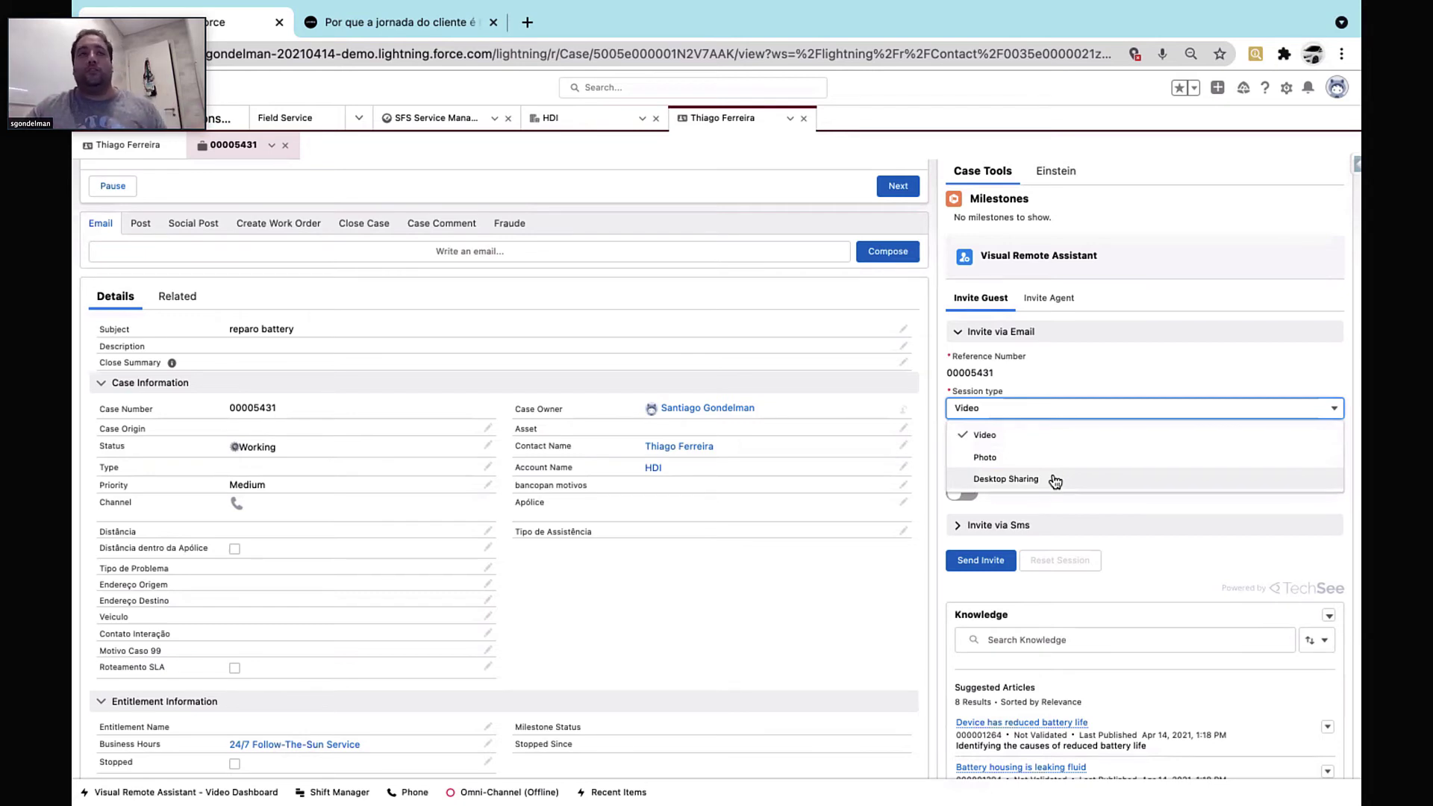
Email a Video-type remote-assistance invite for case 00005431
click(1086, 375)
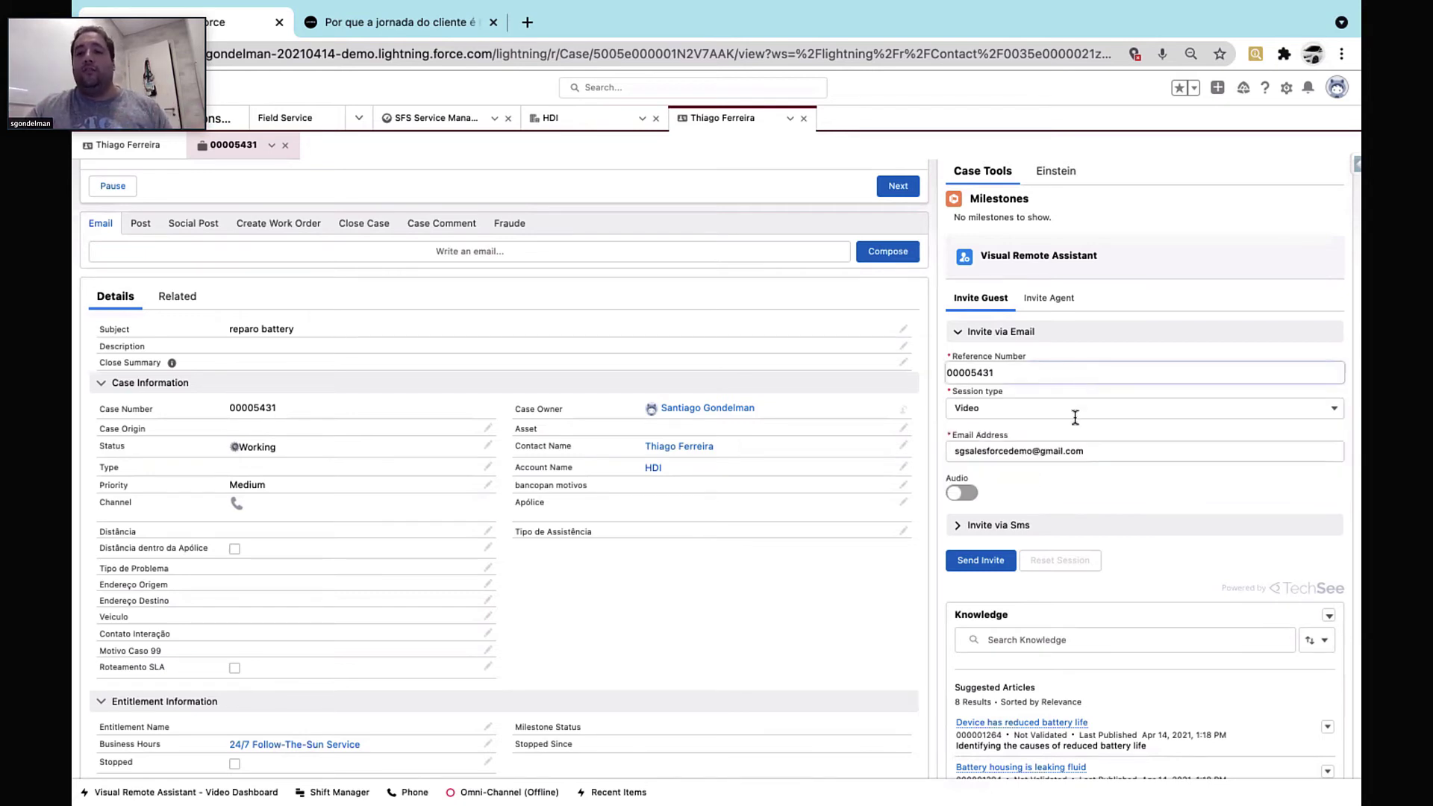
click(972, 526)
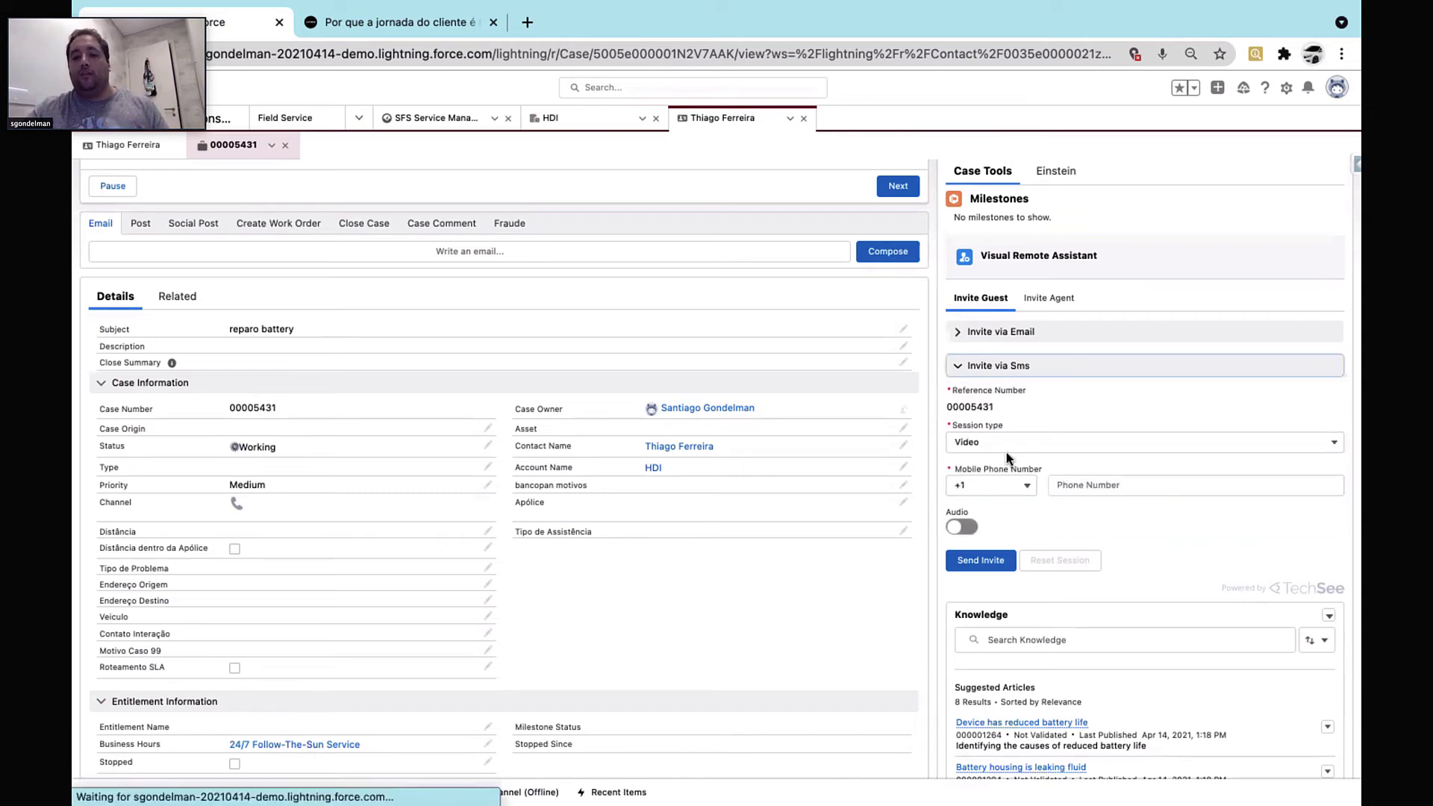
click(988, 333)
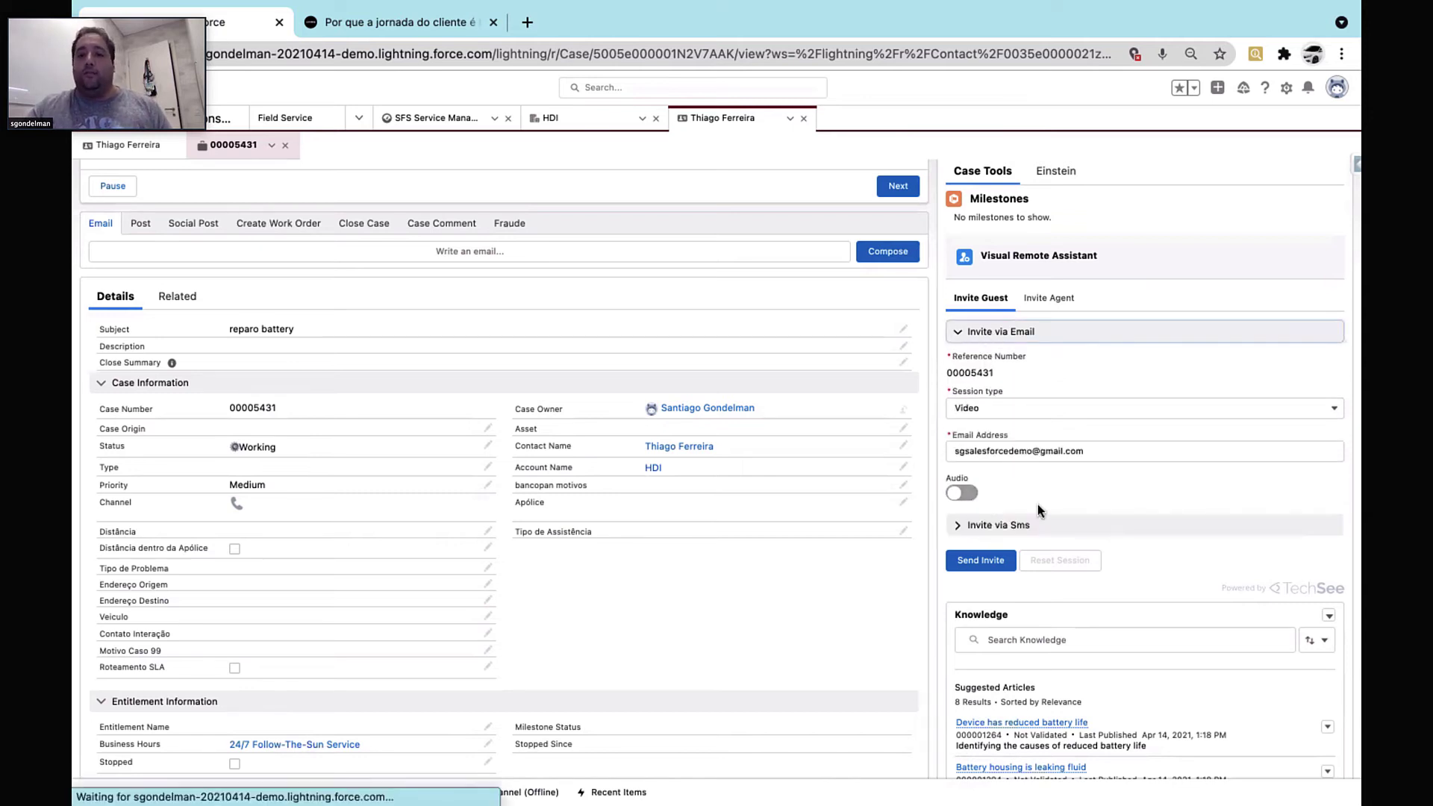
click(985, 565)
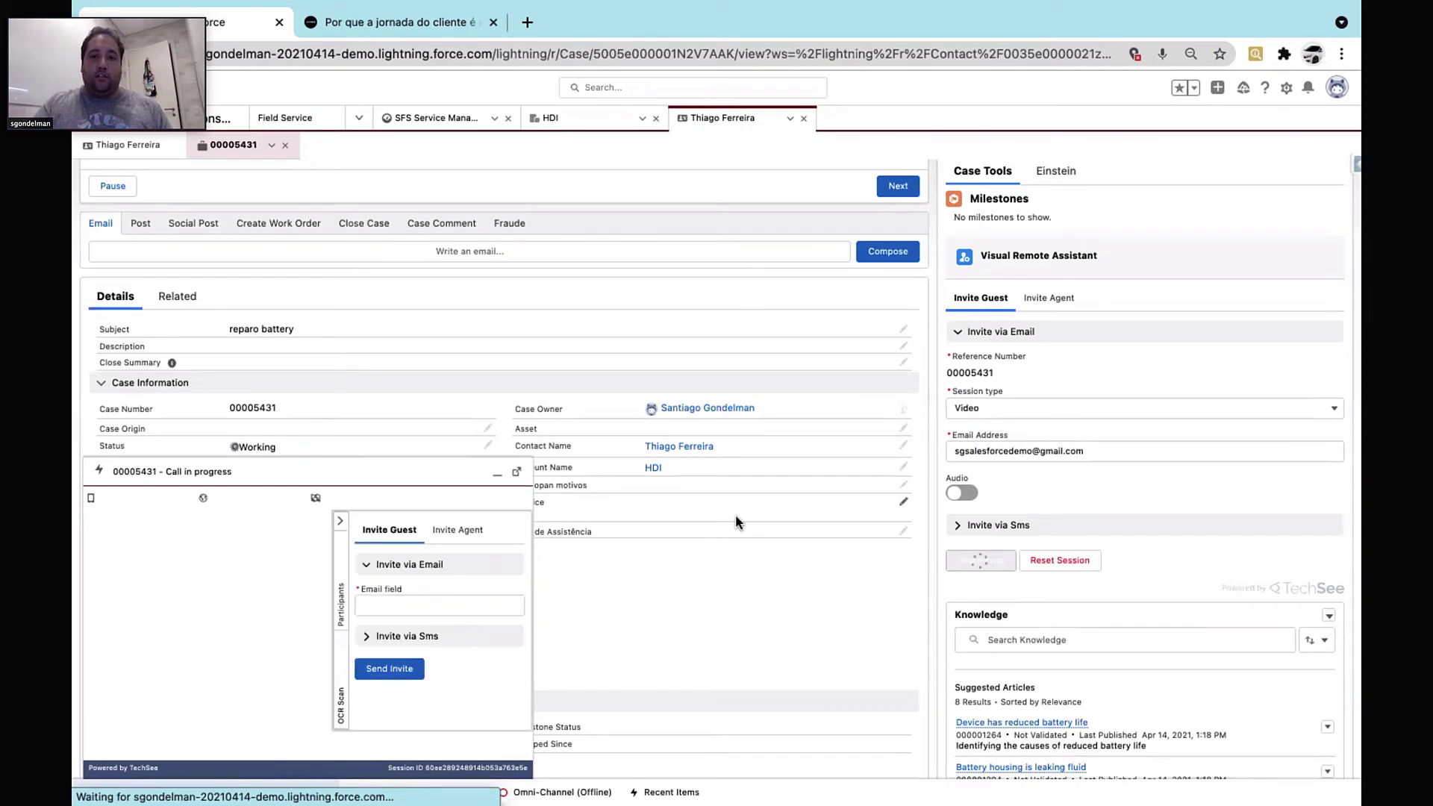
On the phone, open the TechSee invite link and allow camera and location, then return to the desktop
key(ctrl+Right)
key(ctrl+Right)
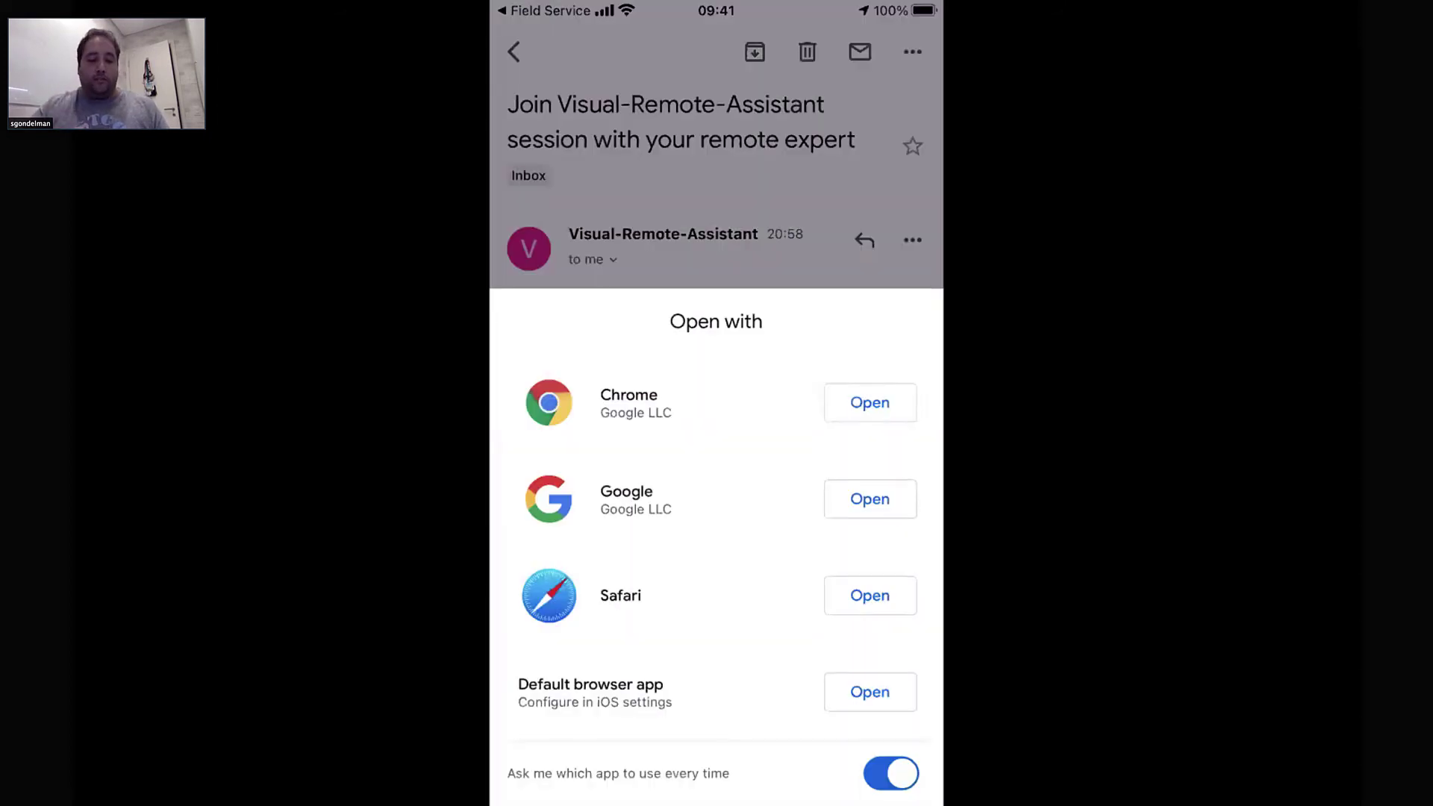
click(870, 596)
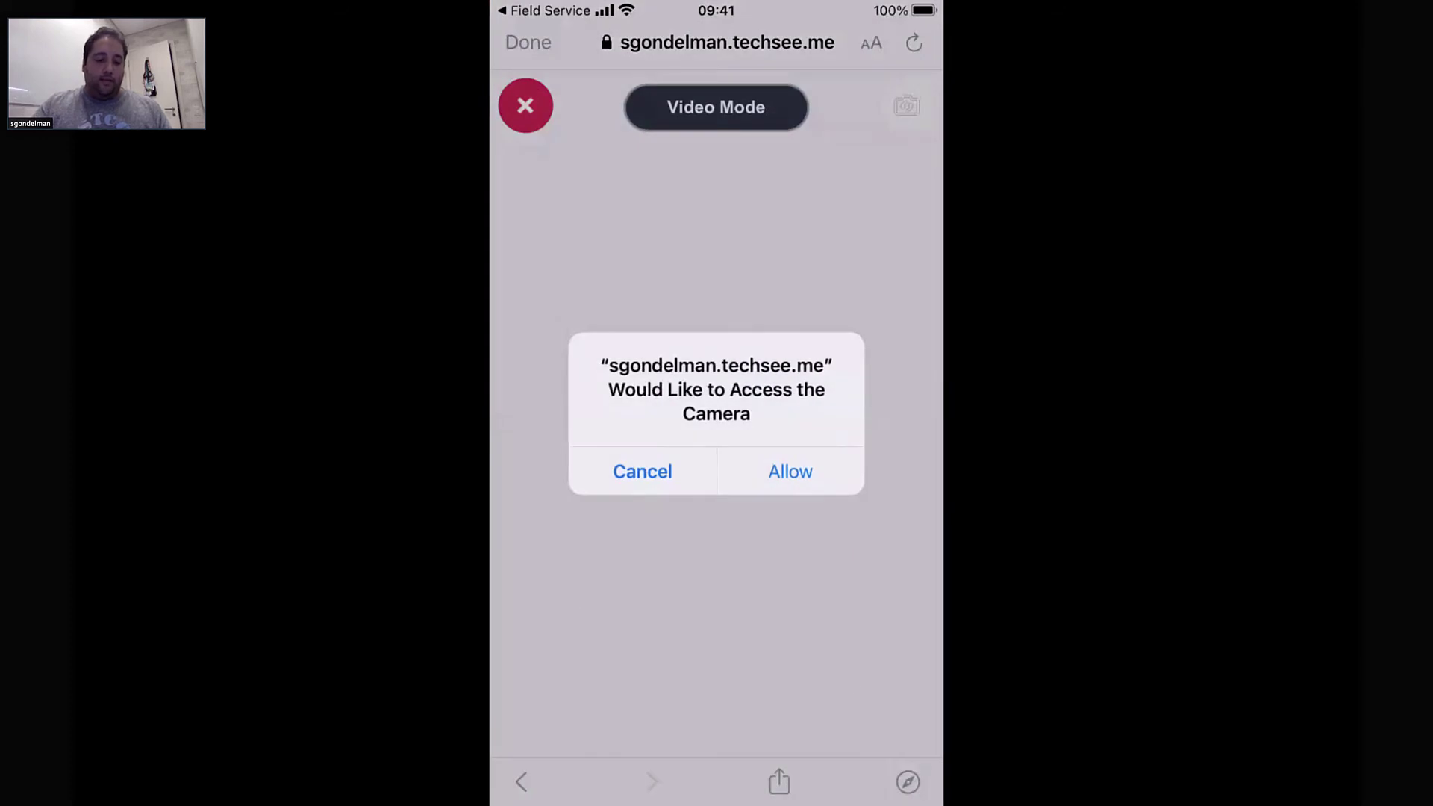
click(790, 471)
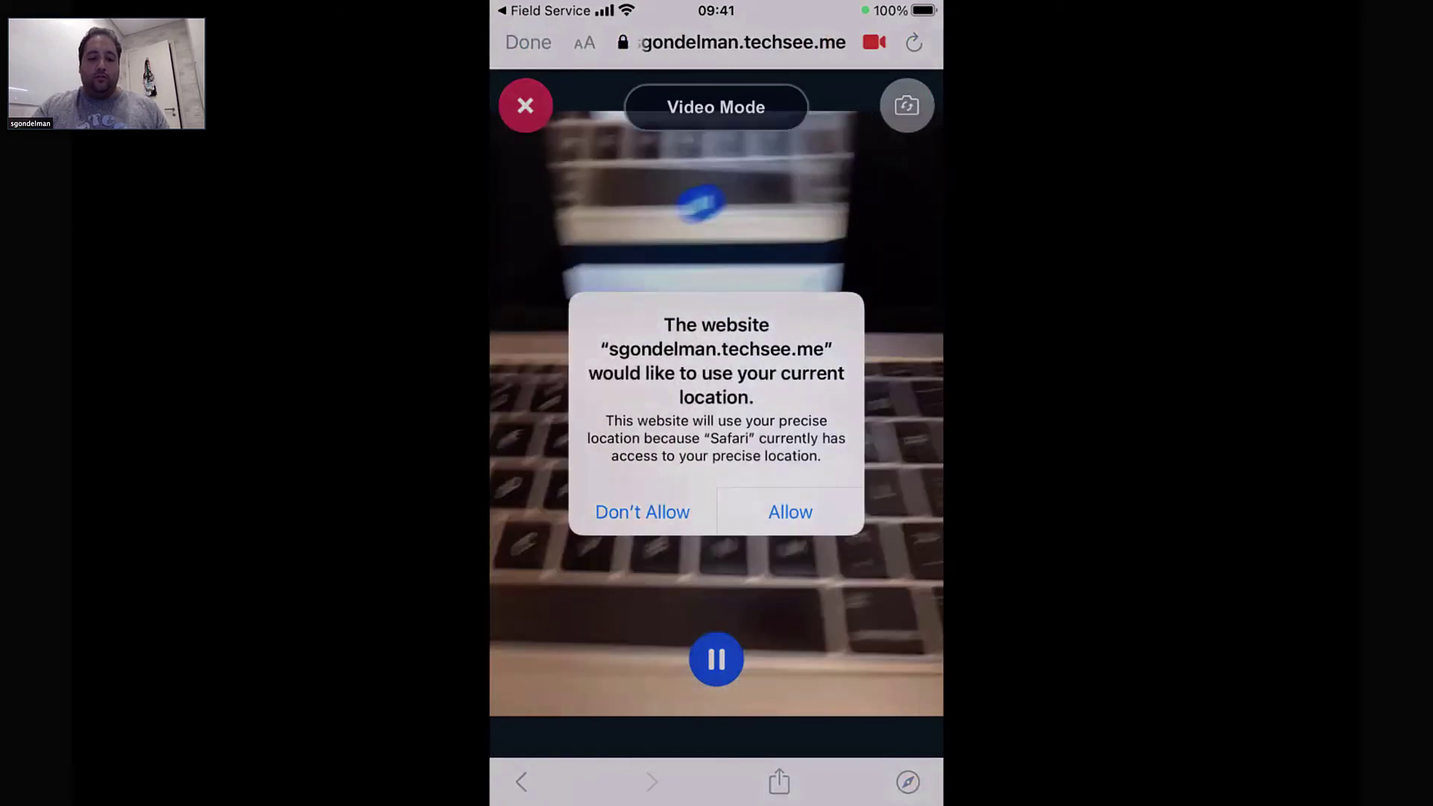
click(790, 512)
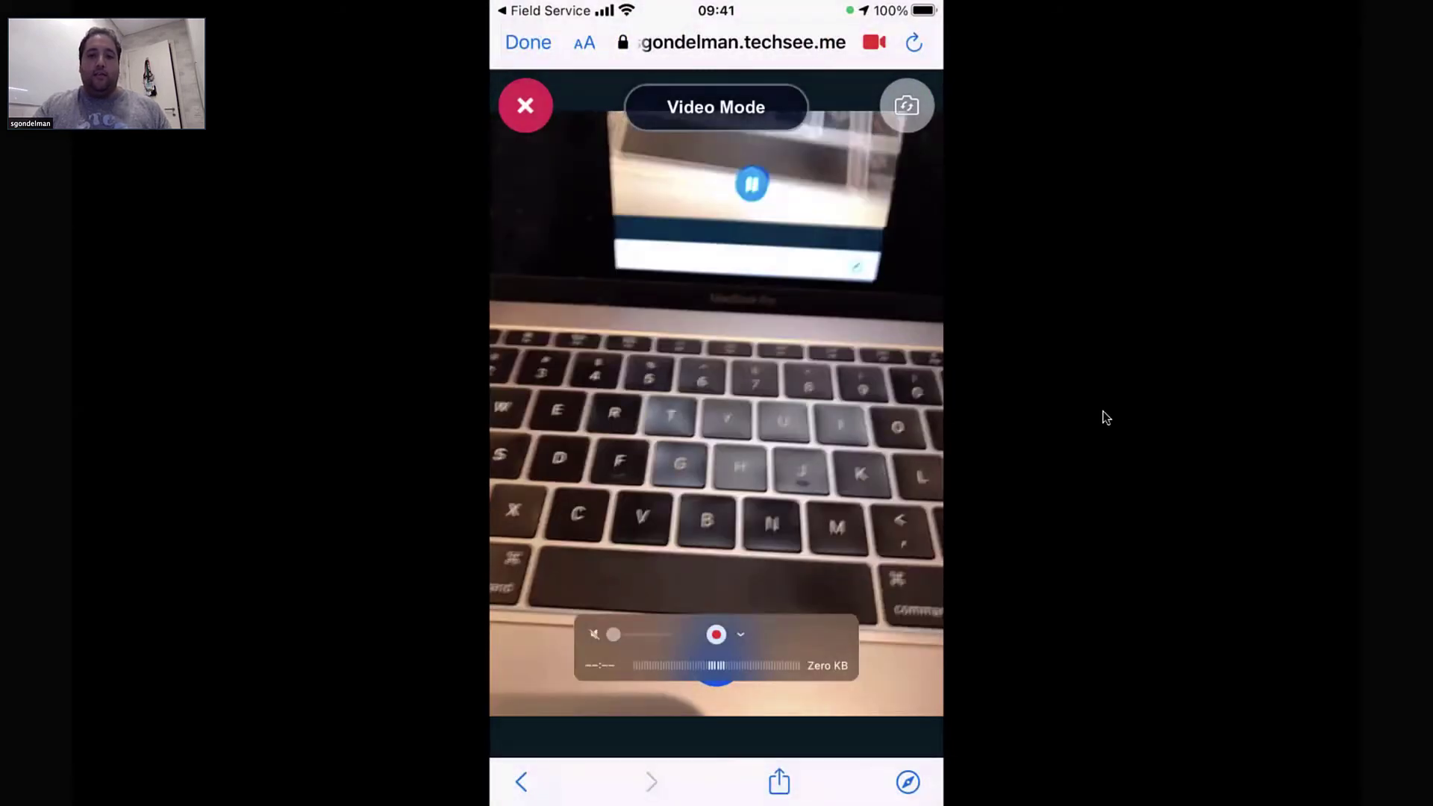
key(ctrl+Right)
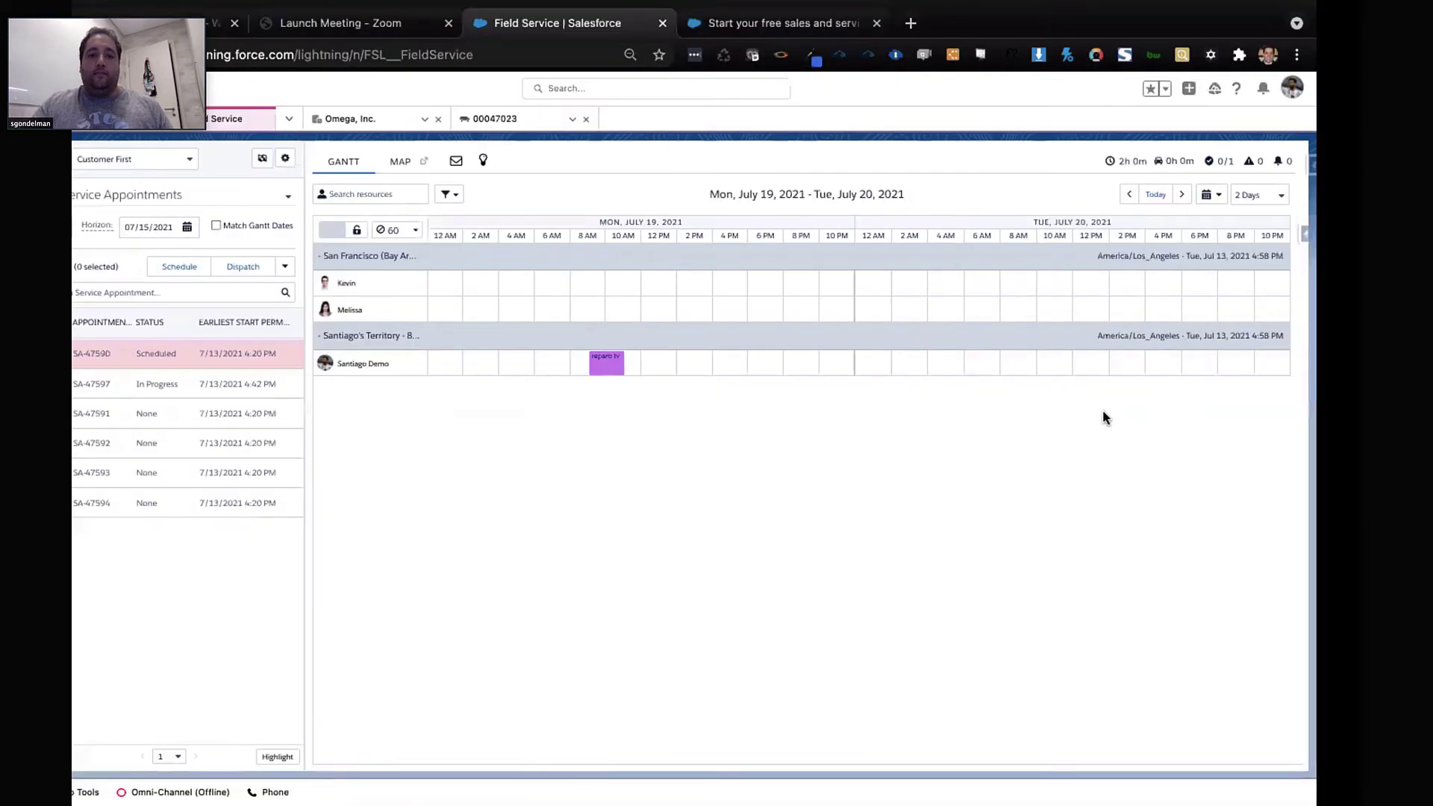
key(ctrl+Left)
key(ctrl+Left)
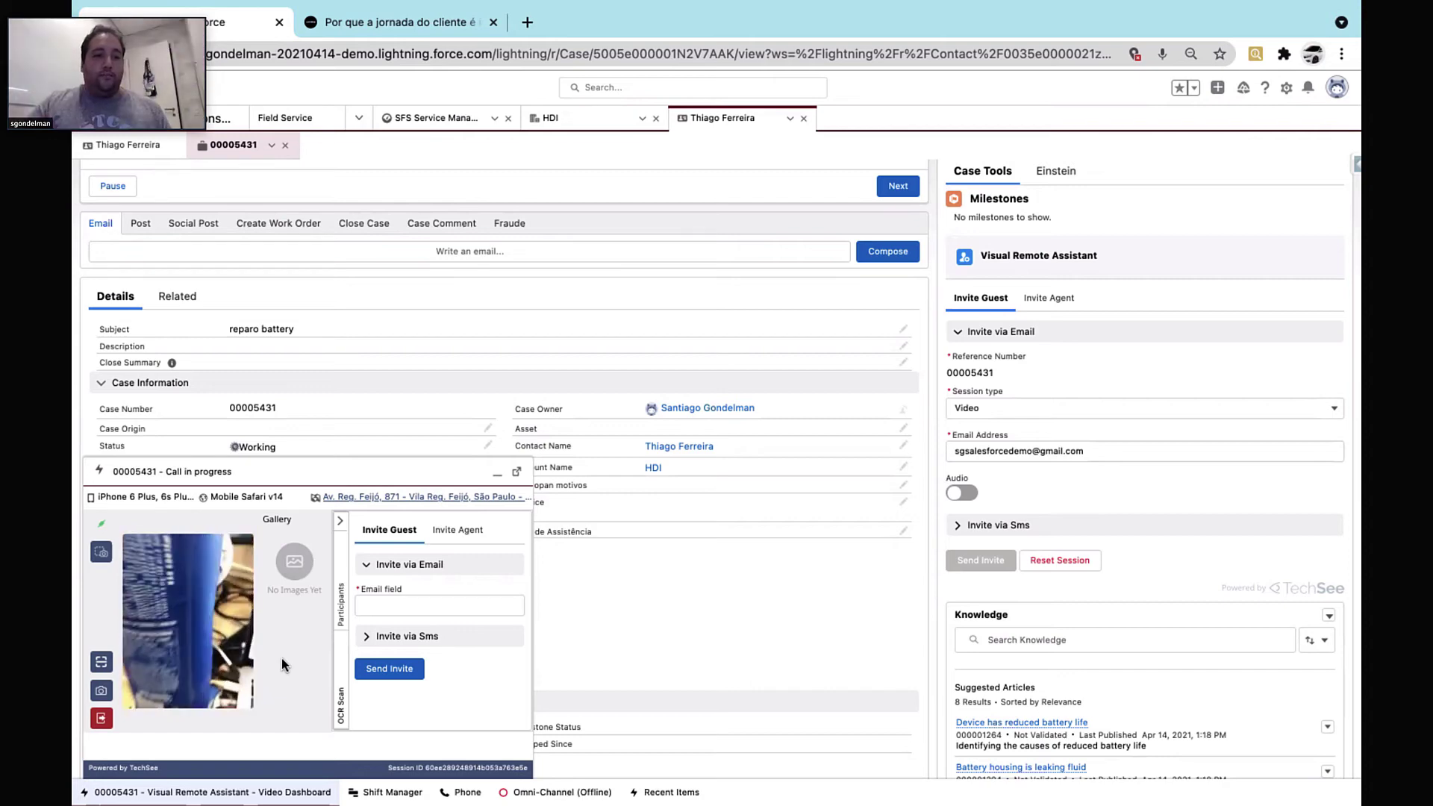
Capture a still of the bottle label, draw a downward arrow on it, and send it to the phone
click(101, 554)
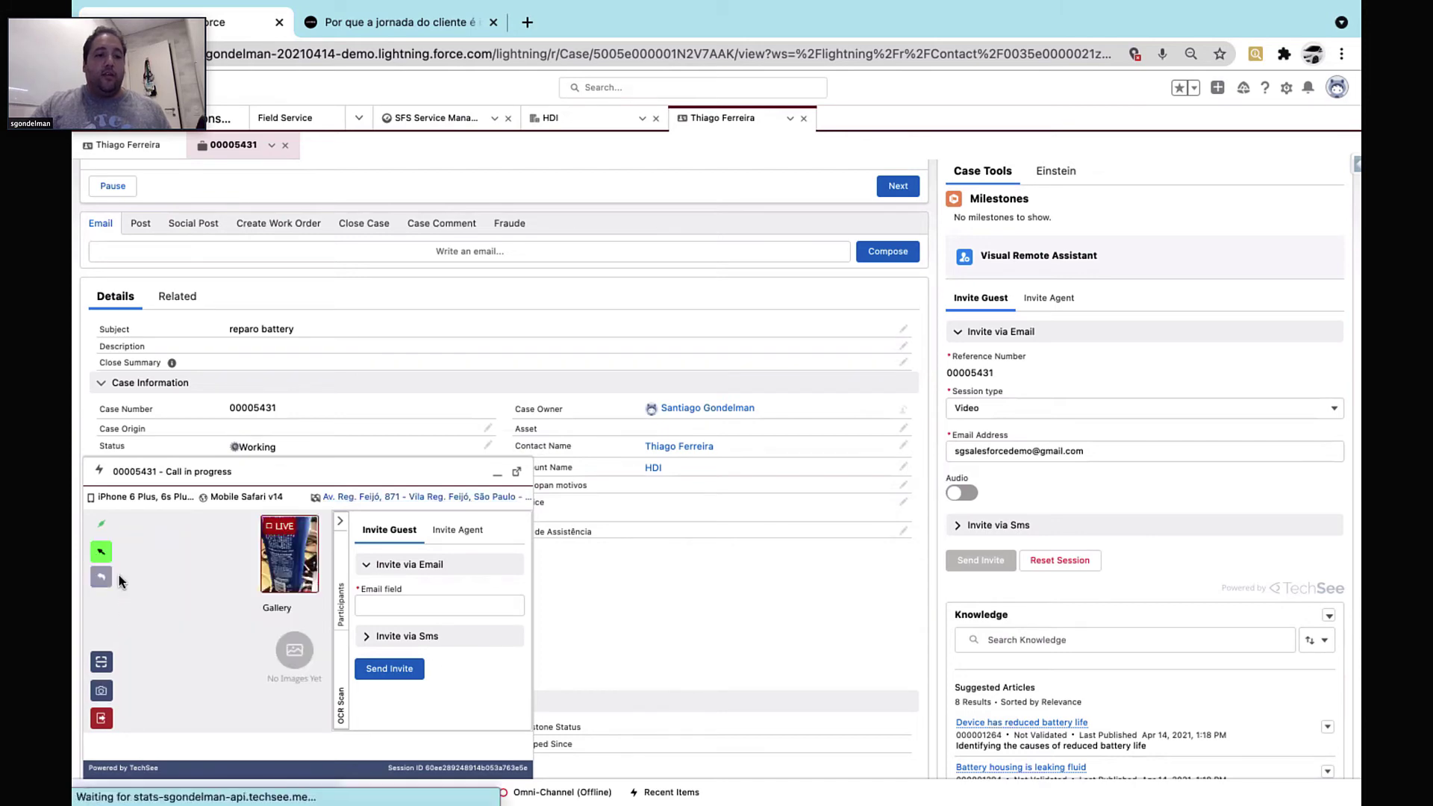
click(189, 629)
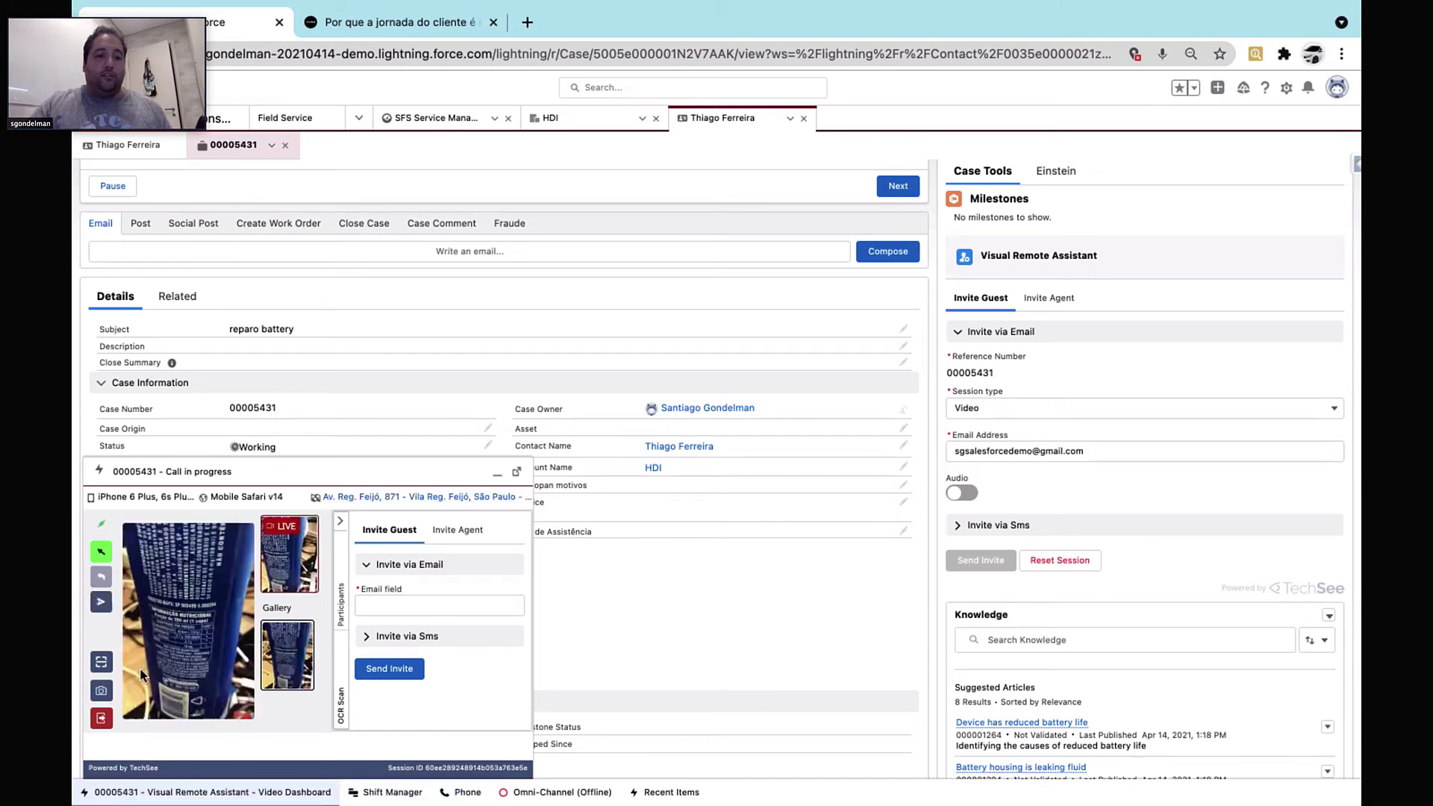
drag(232, 549, 228, 640)
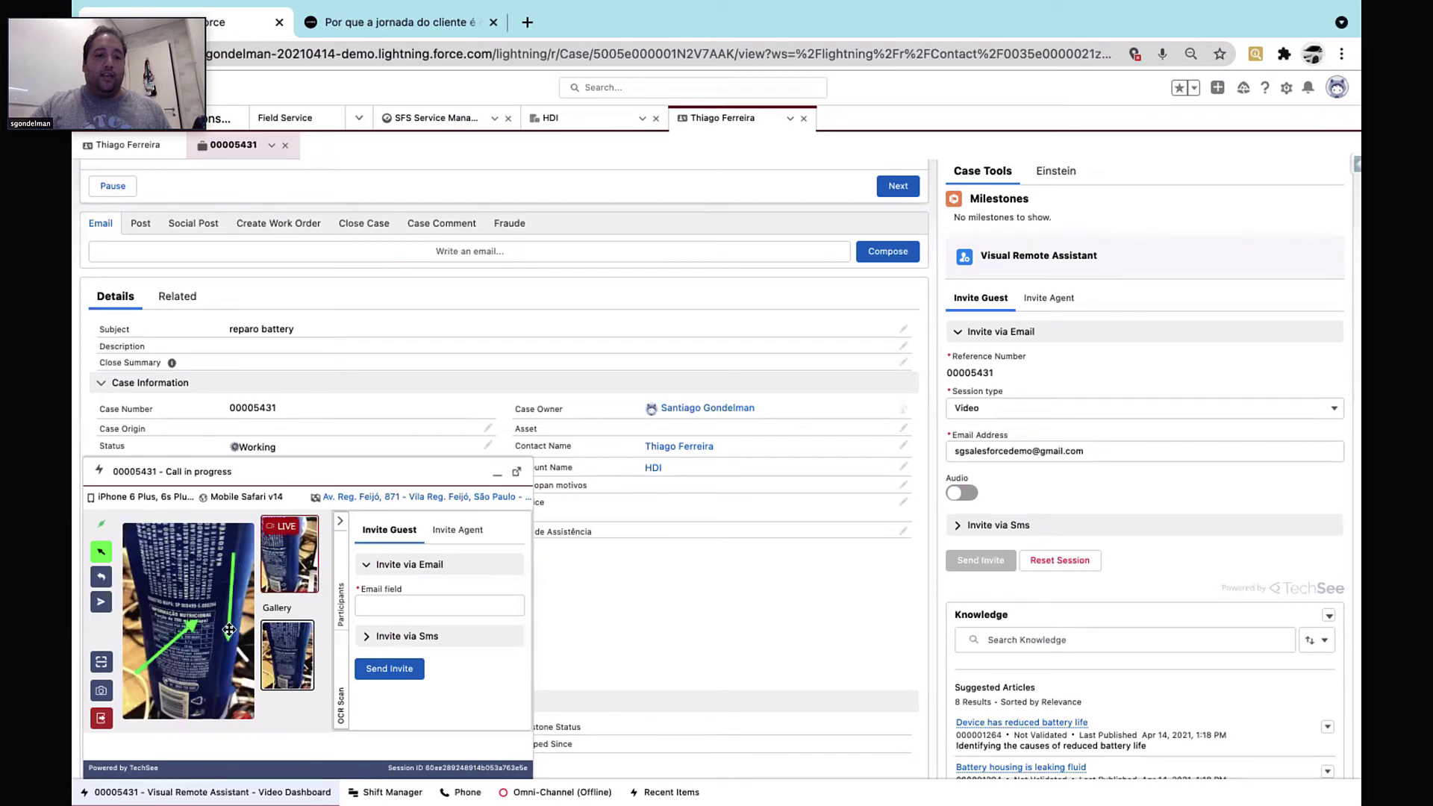
click(102, 603)
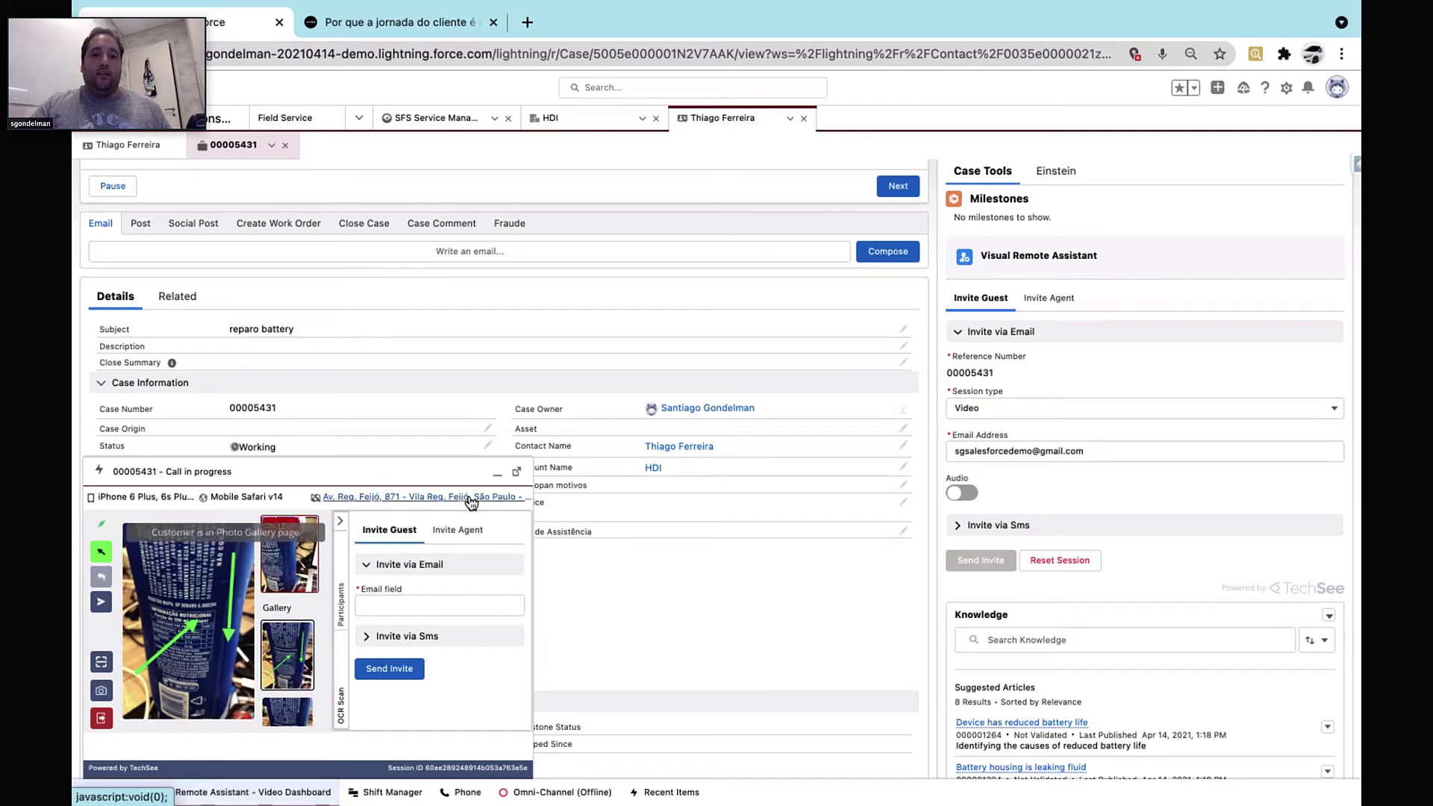
key(ctrl+Right)
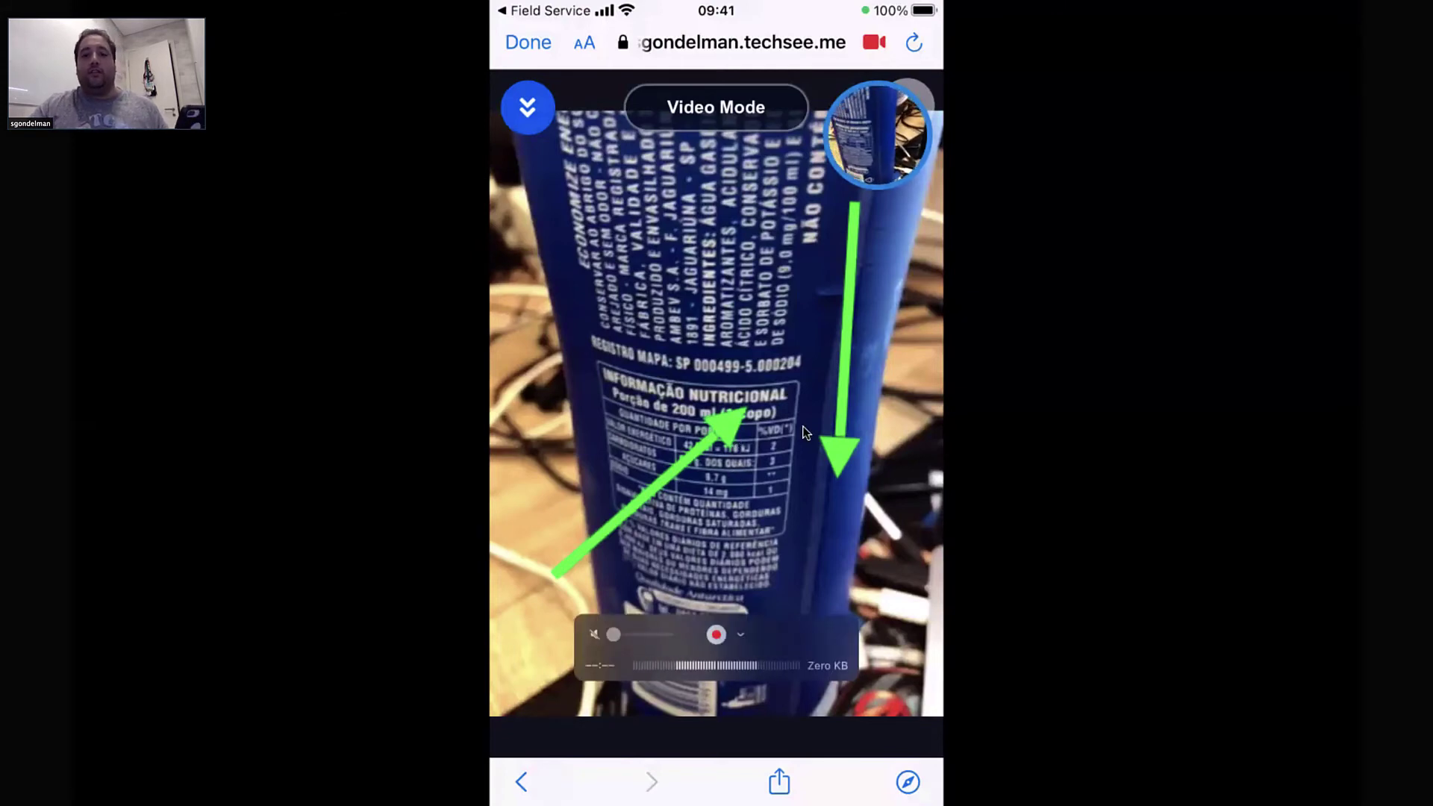
Check the arrow-annotated photo on the phone, then switch back to the Salesforce console
key(ctrl+Right)
key(ctrl+Left)
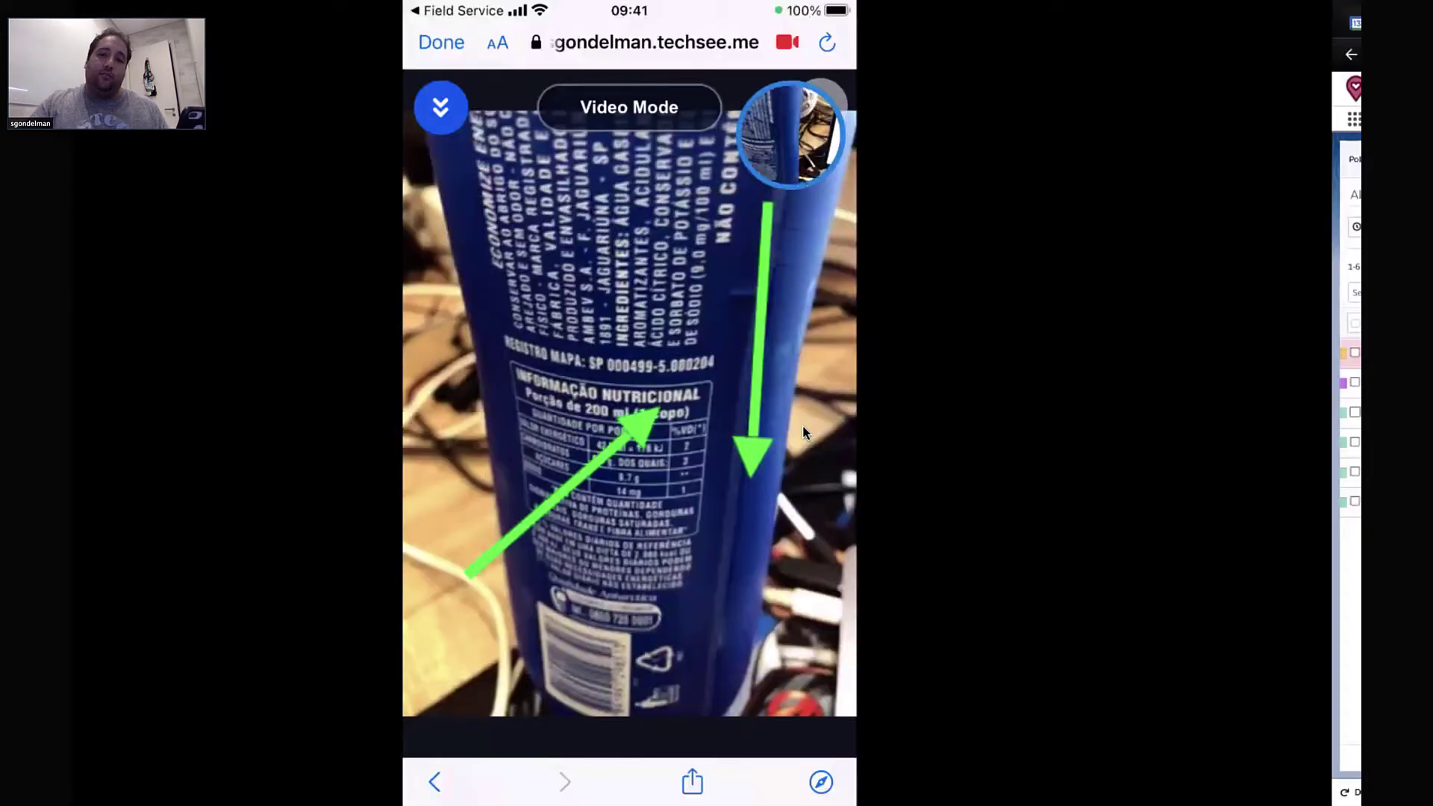
key(ctrl+Right)
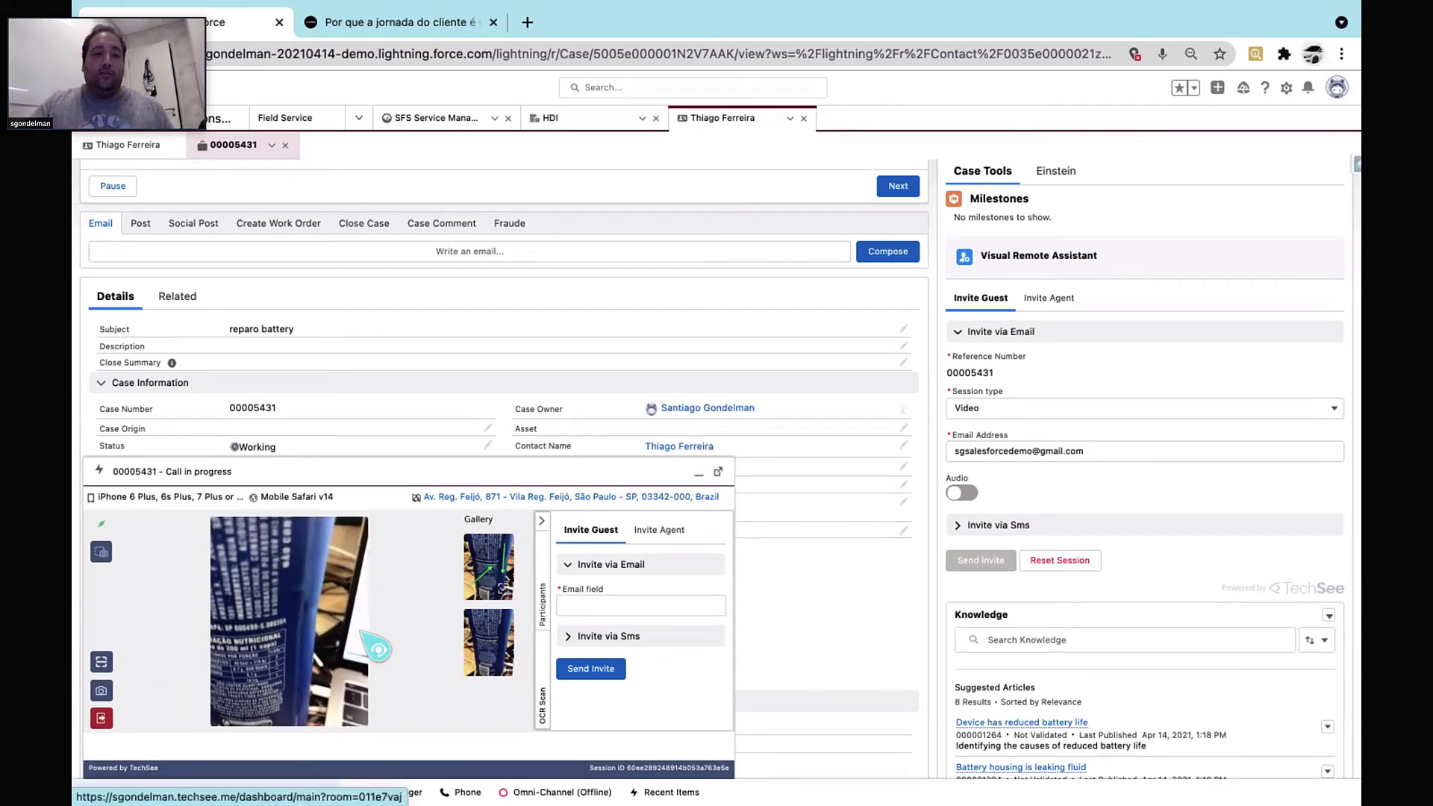
End the TechSee video session and acknowledge the Session Ended notice
click(104, 720)
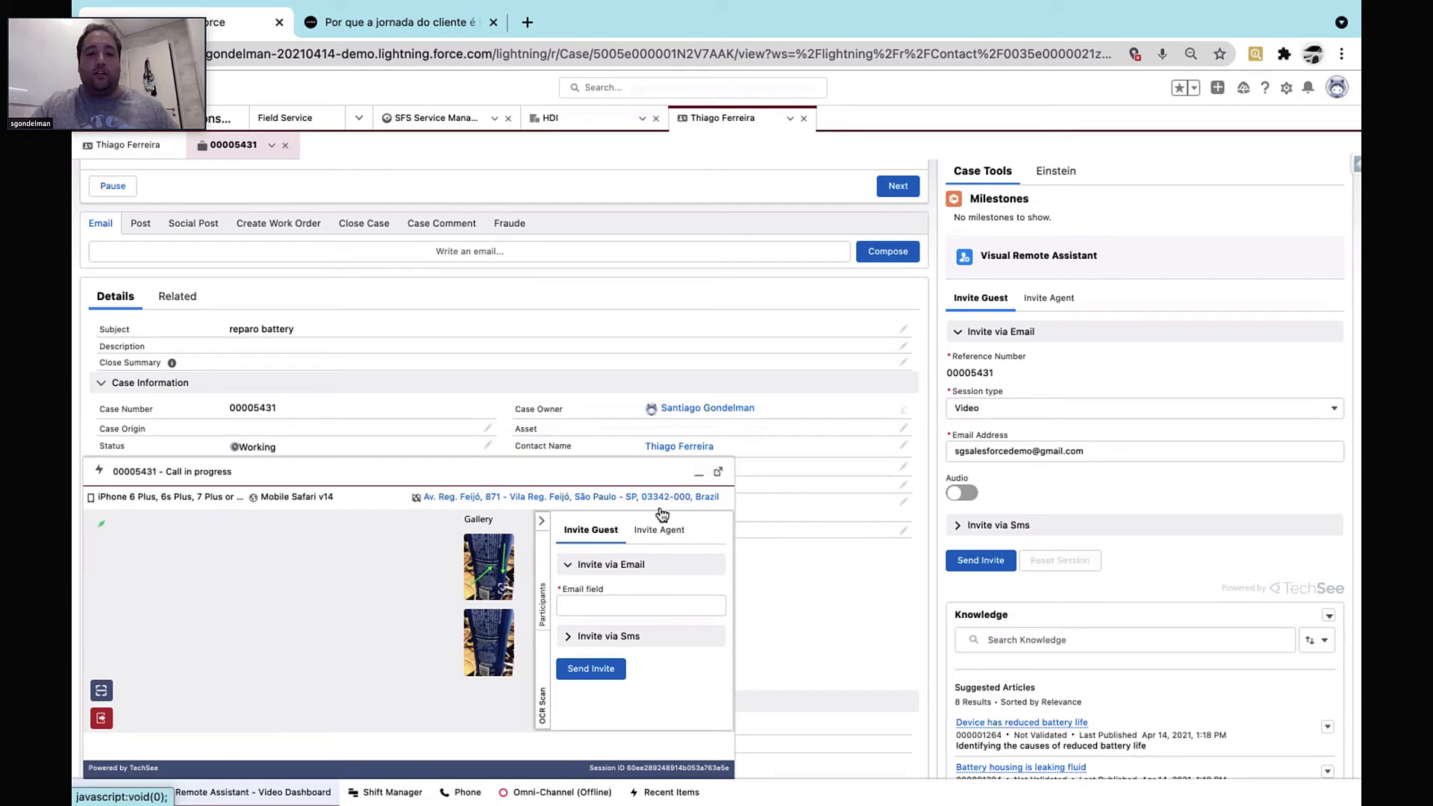
click(261, 669)
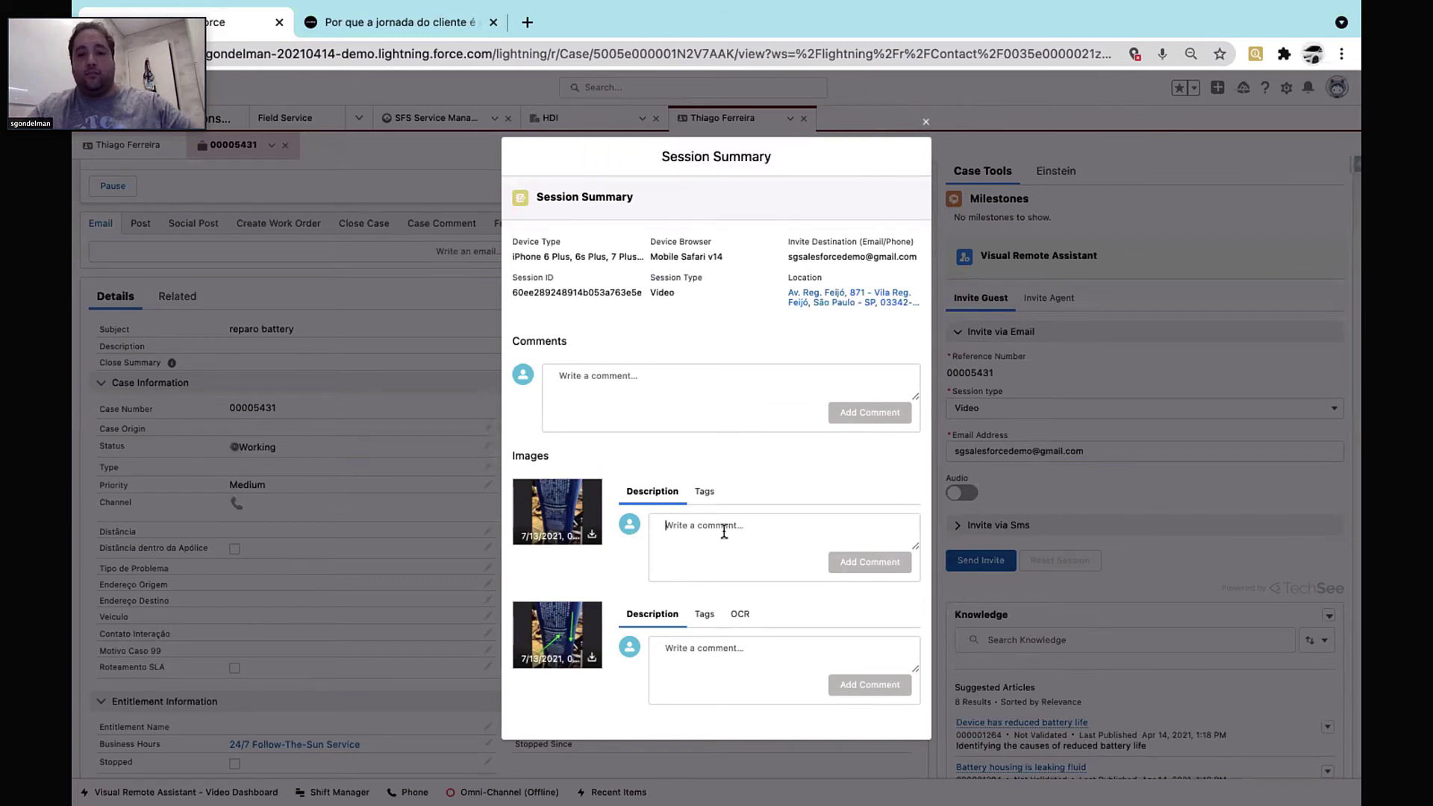
Save the comment 'não funcionou' on the first session image and start a new work order
text(não funco)
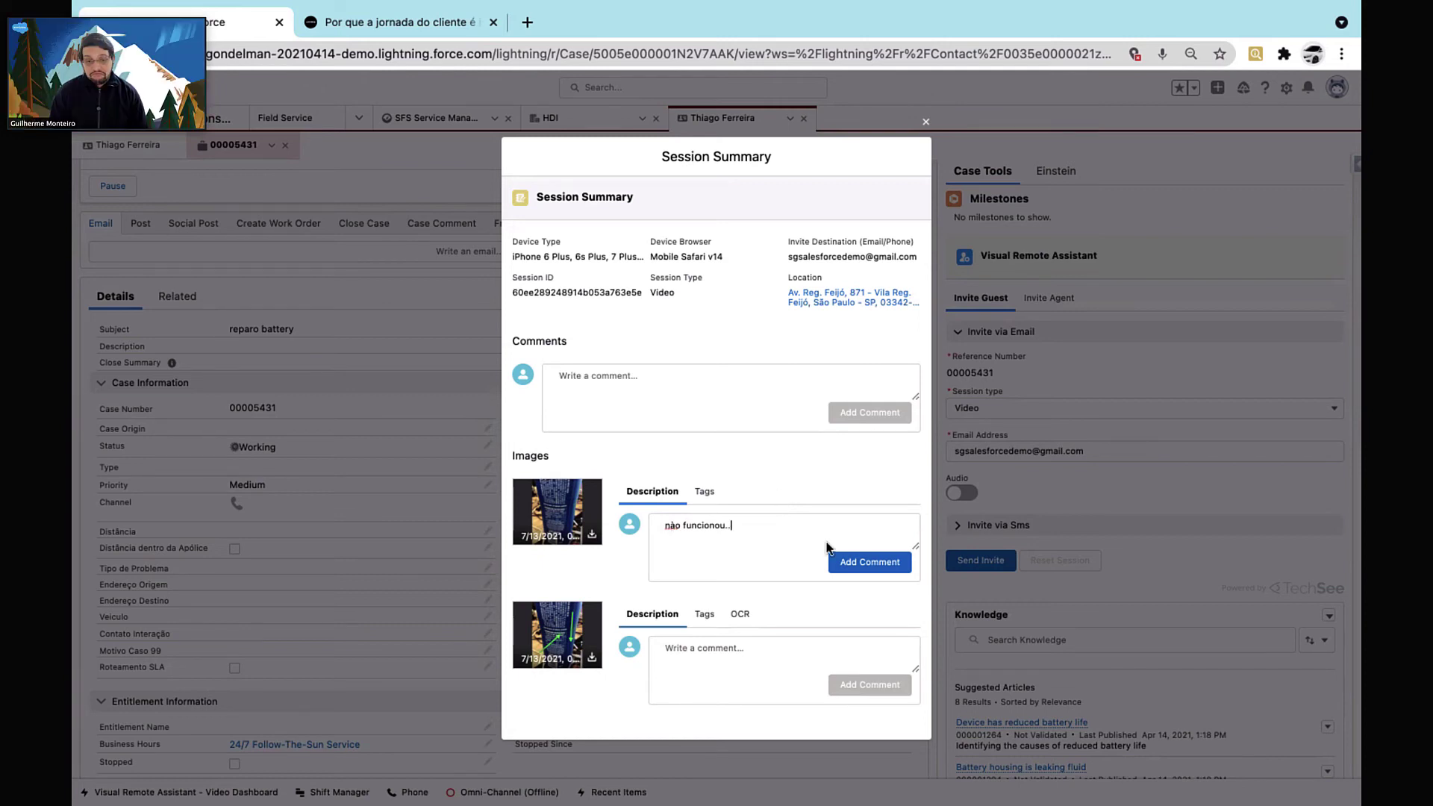
click(879, 562)
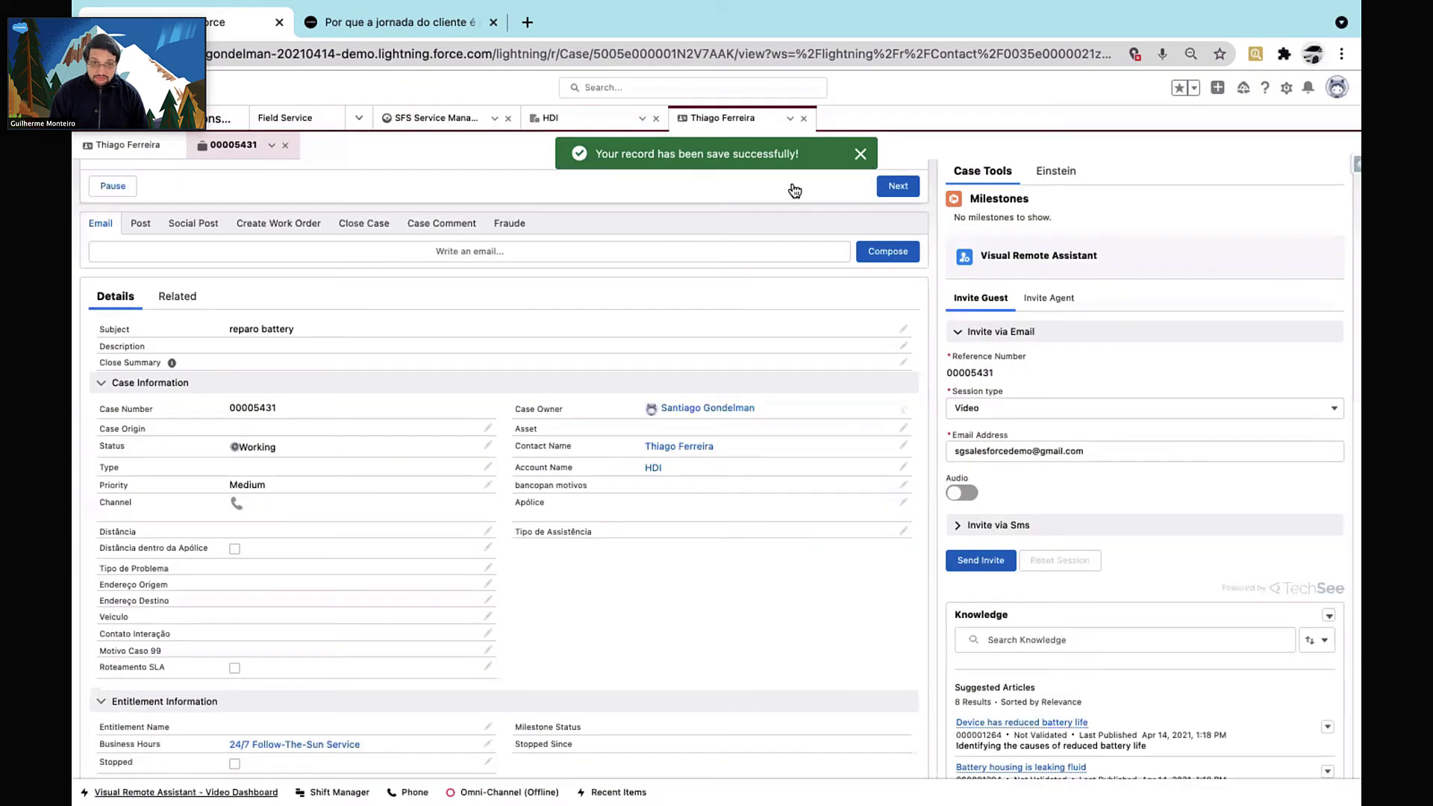
click(294, 224)
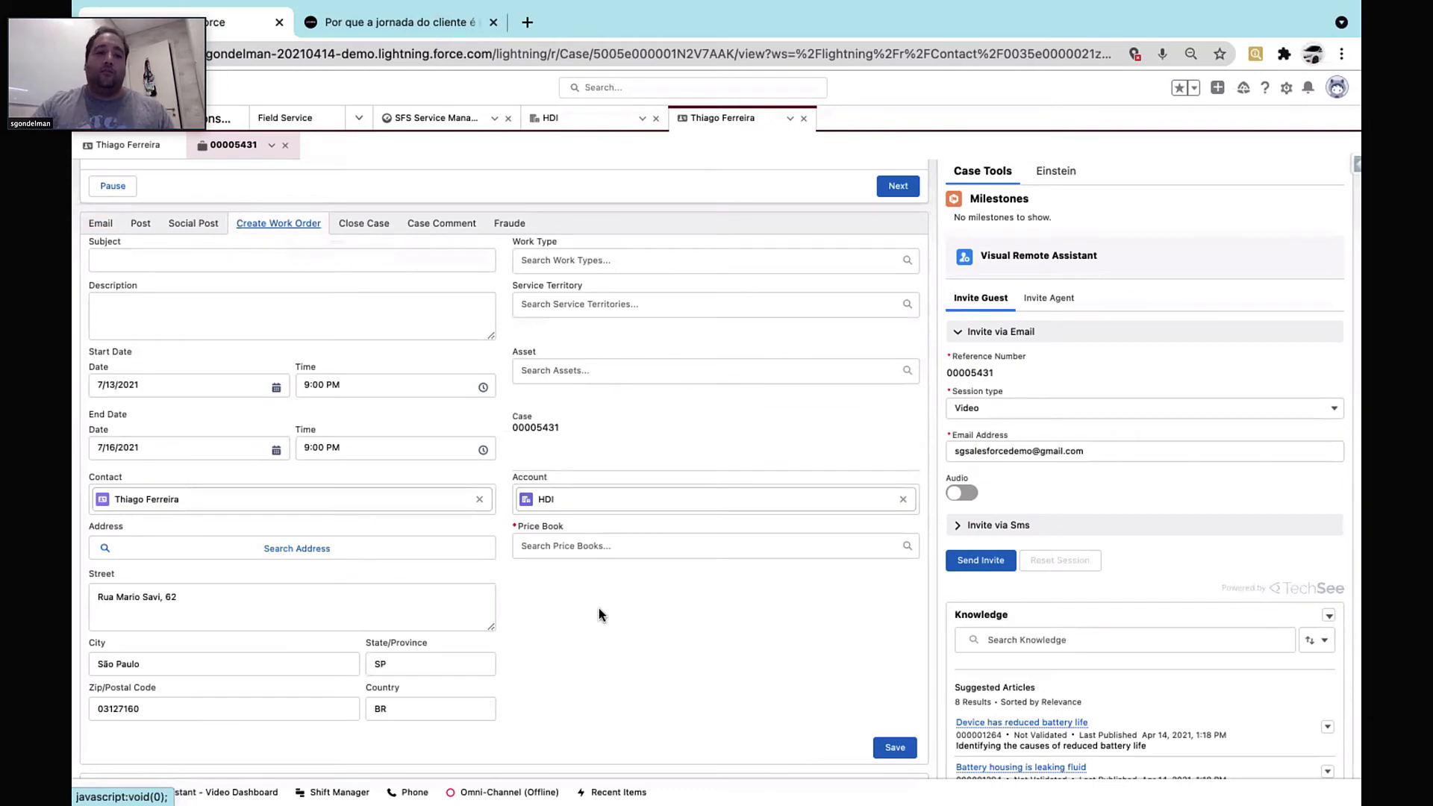
Set work type Battery Replacement, territory São Paulo, an asset and the Global Price Book
click(579, 267)
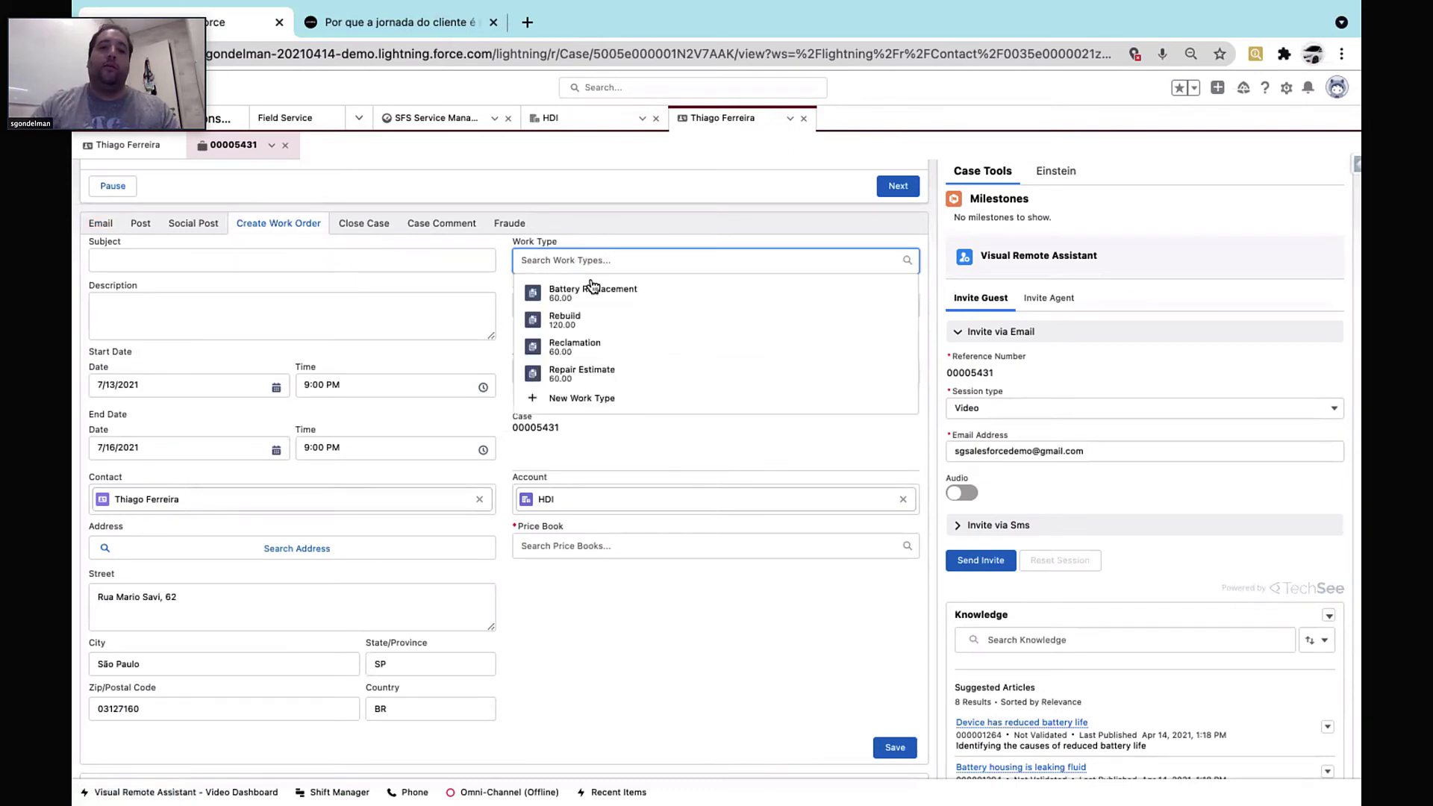
click(588, 290)
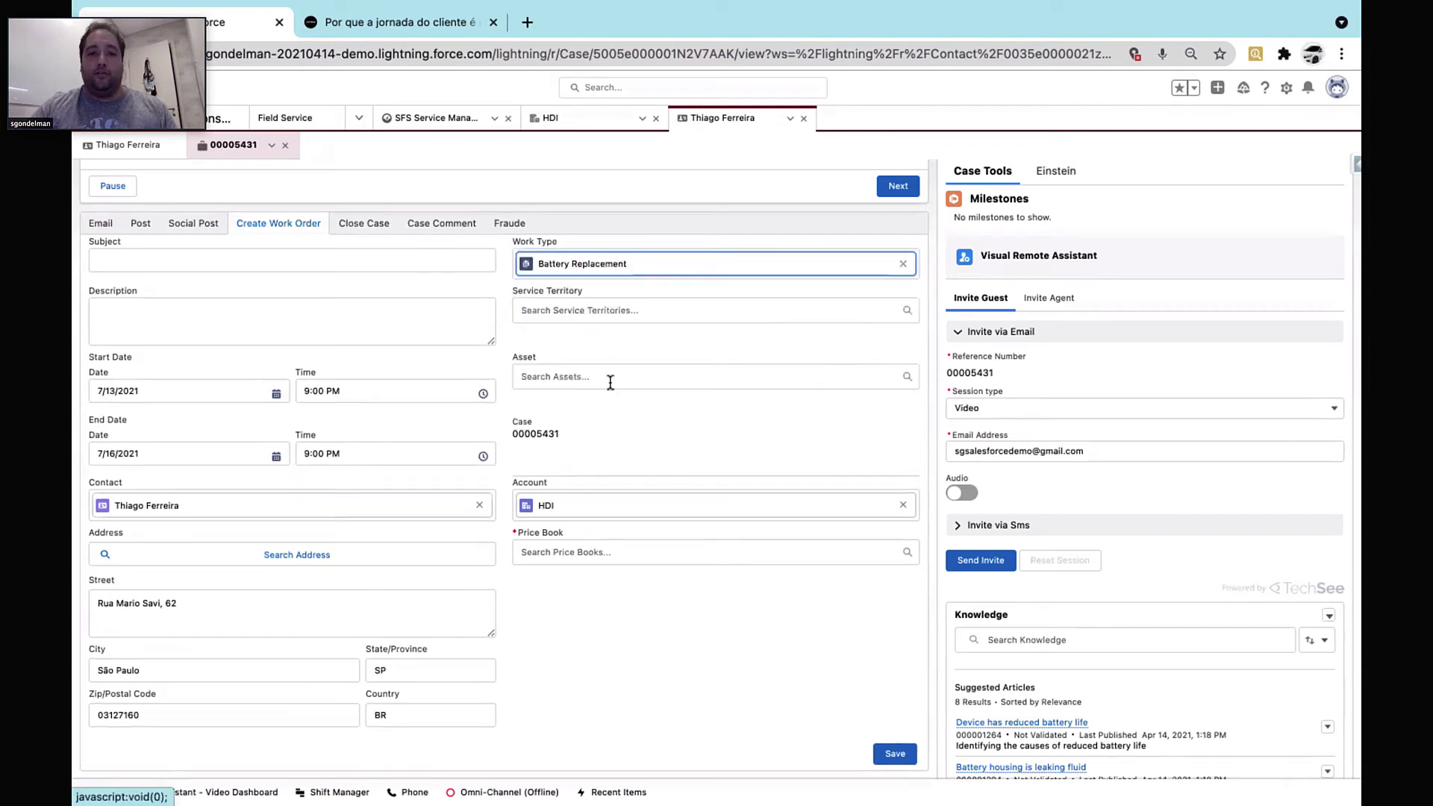
click(643, 307)
text(sao)
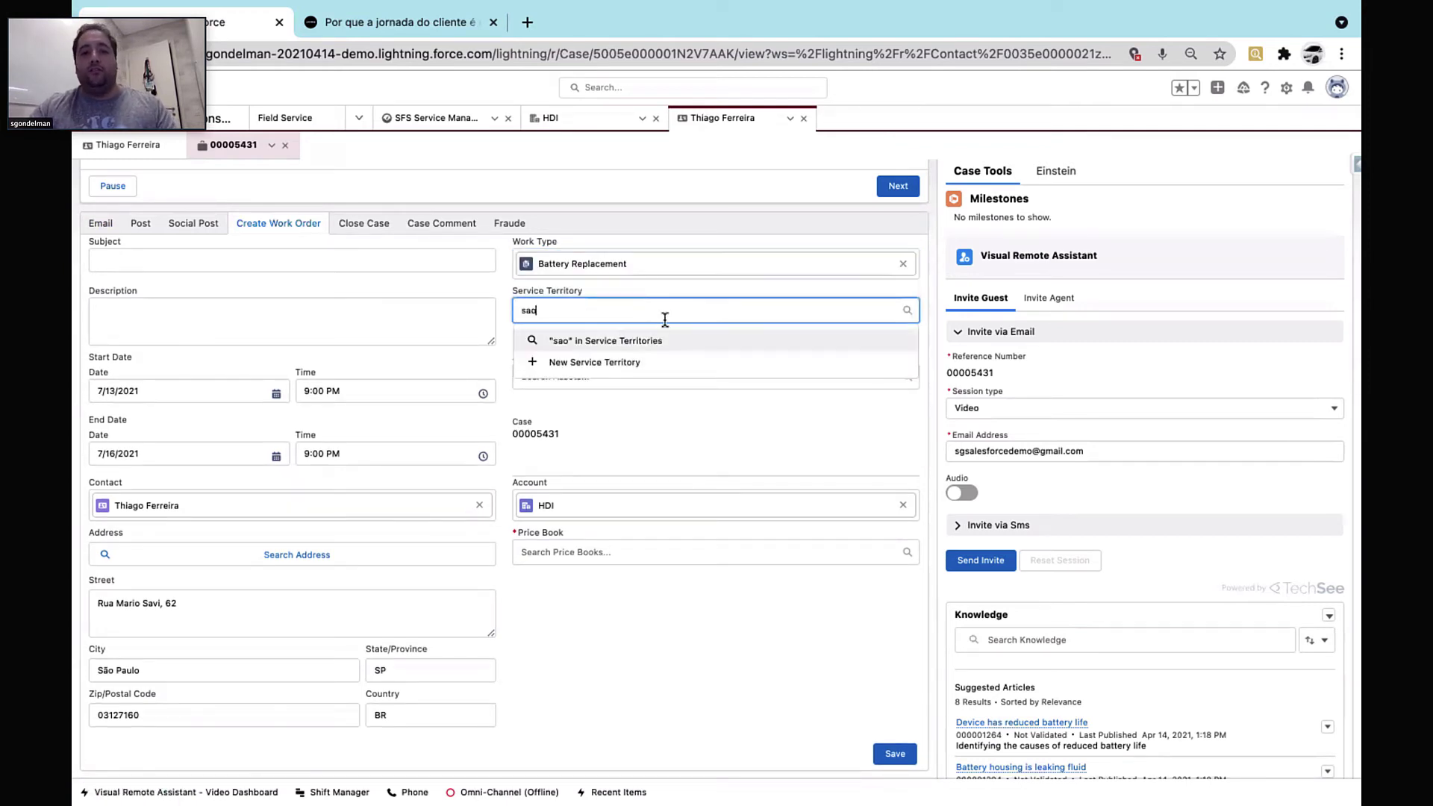
click(638, 362)
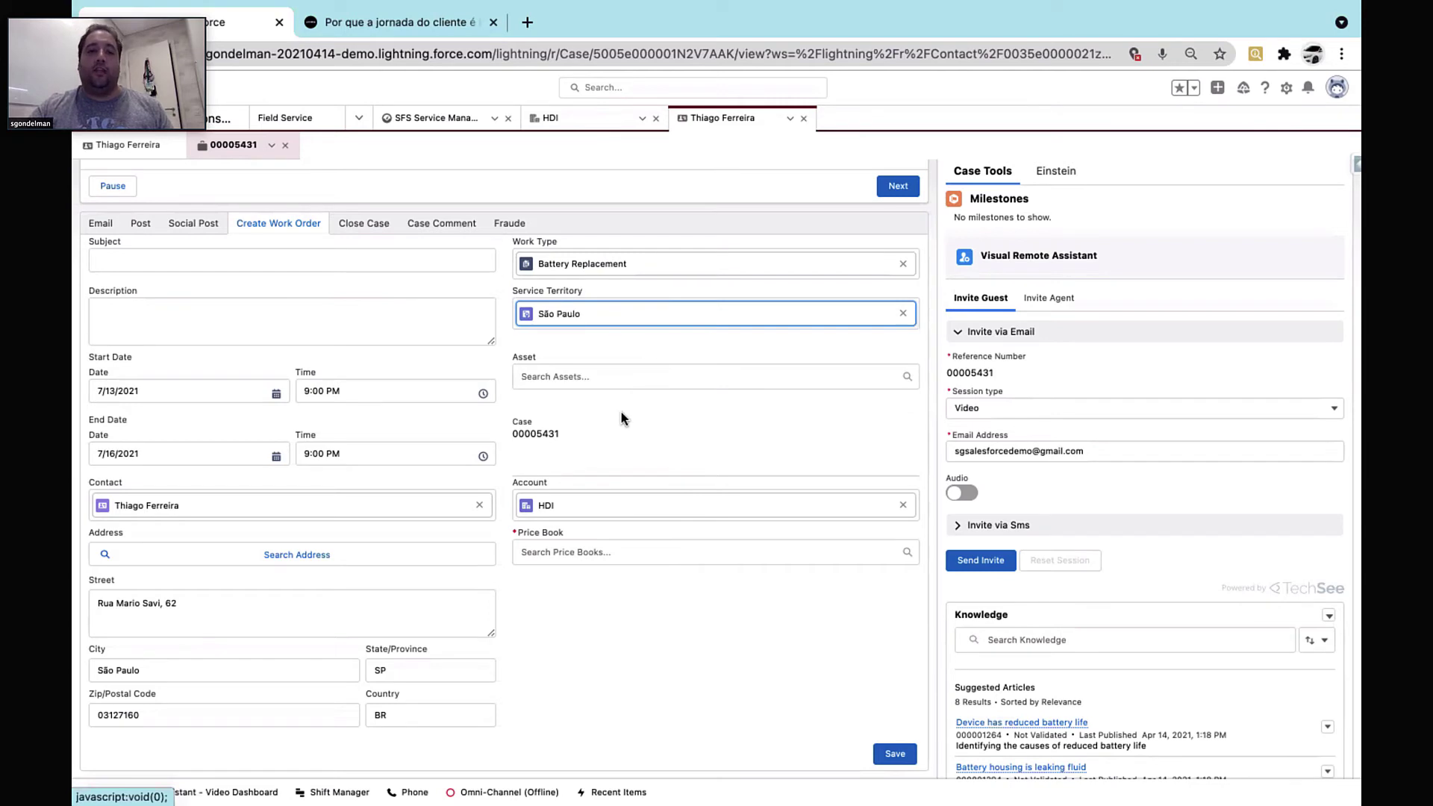
click(636, 376)
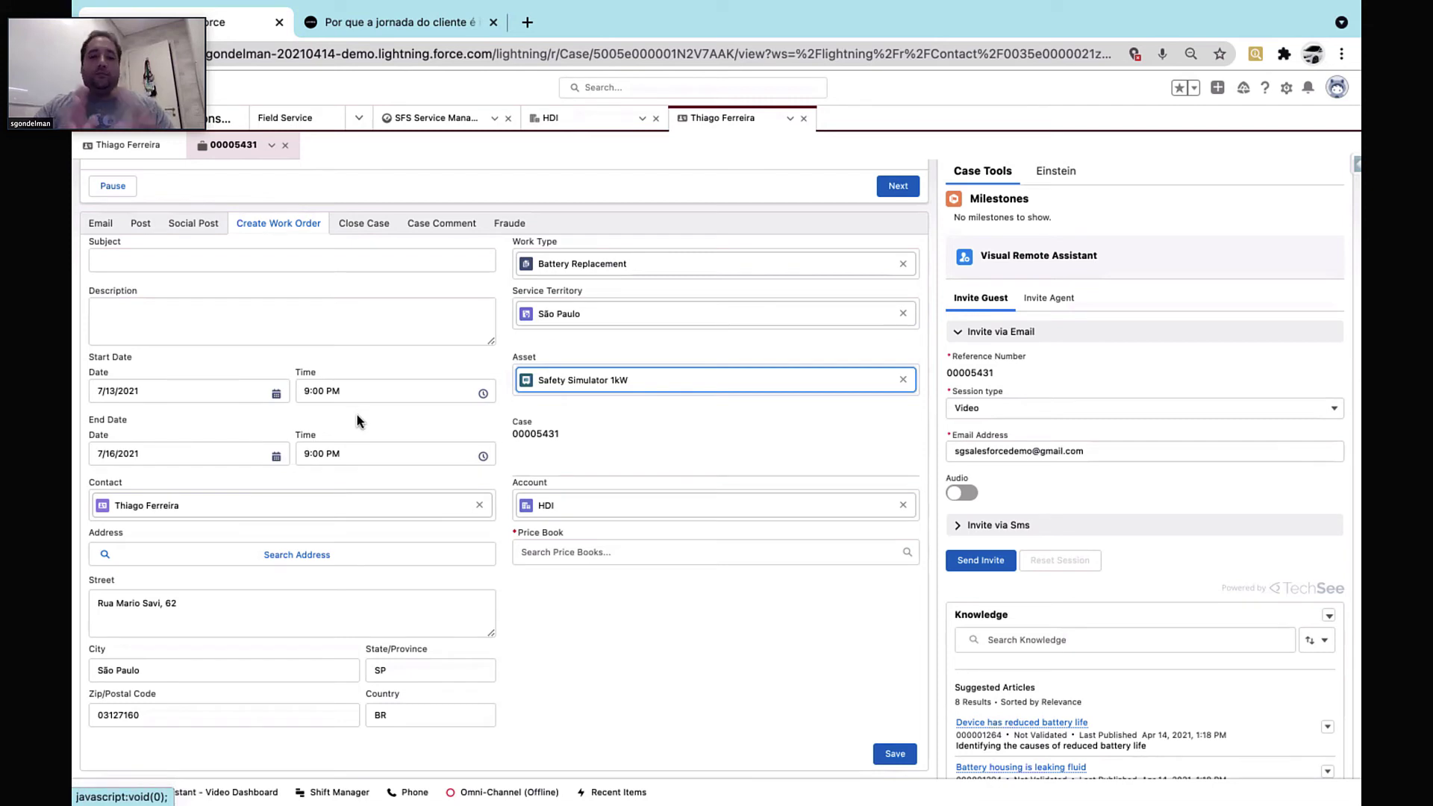
click(590, 552)
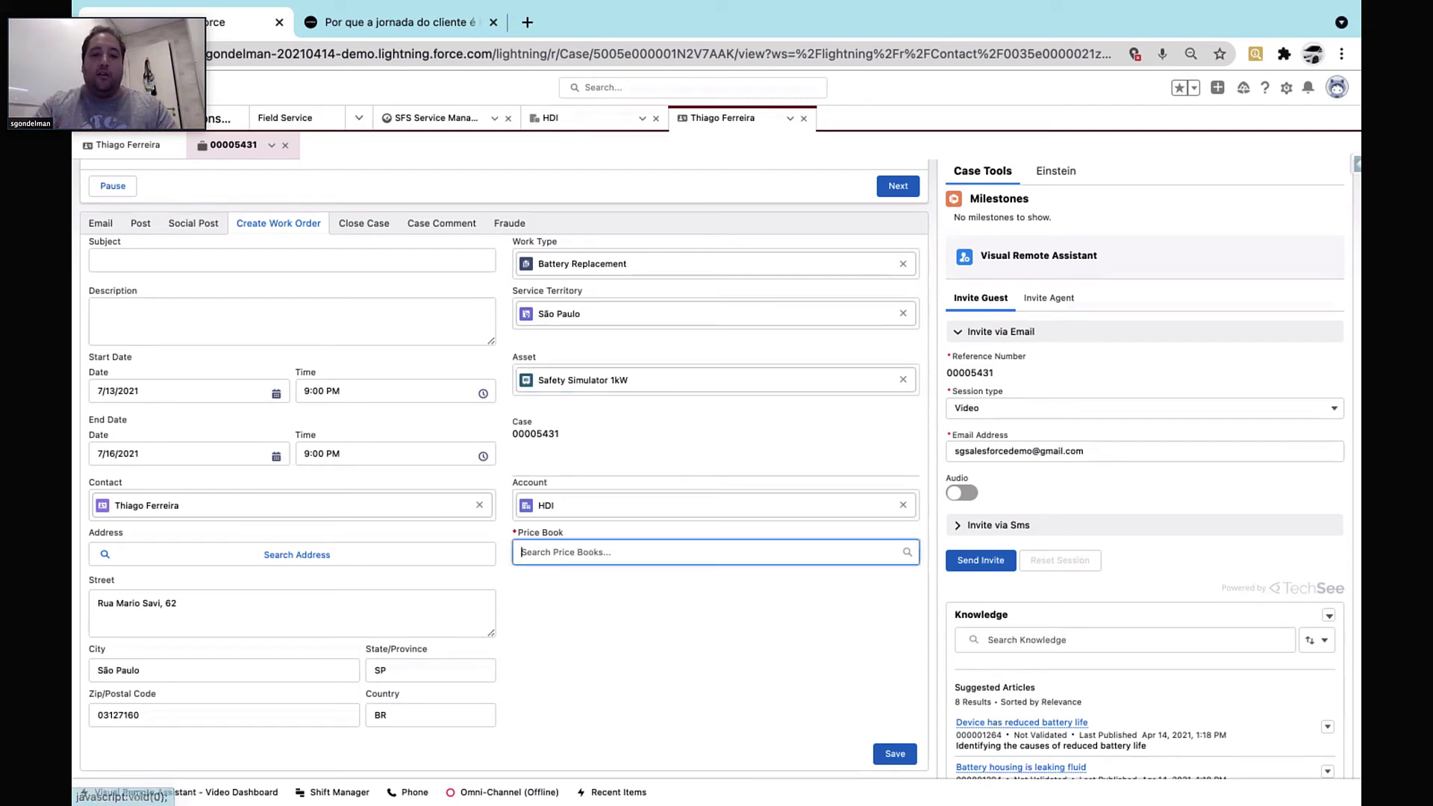
text(glob)
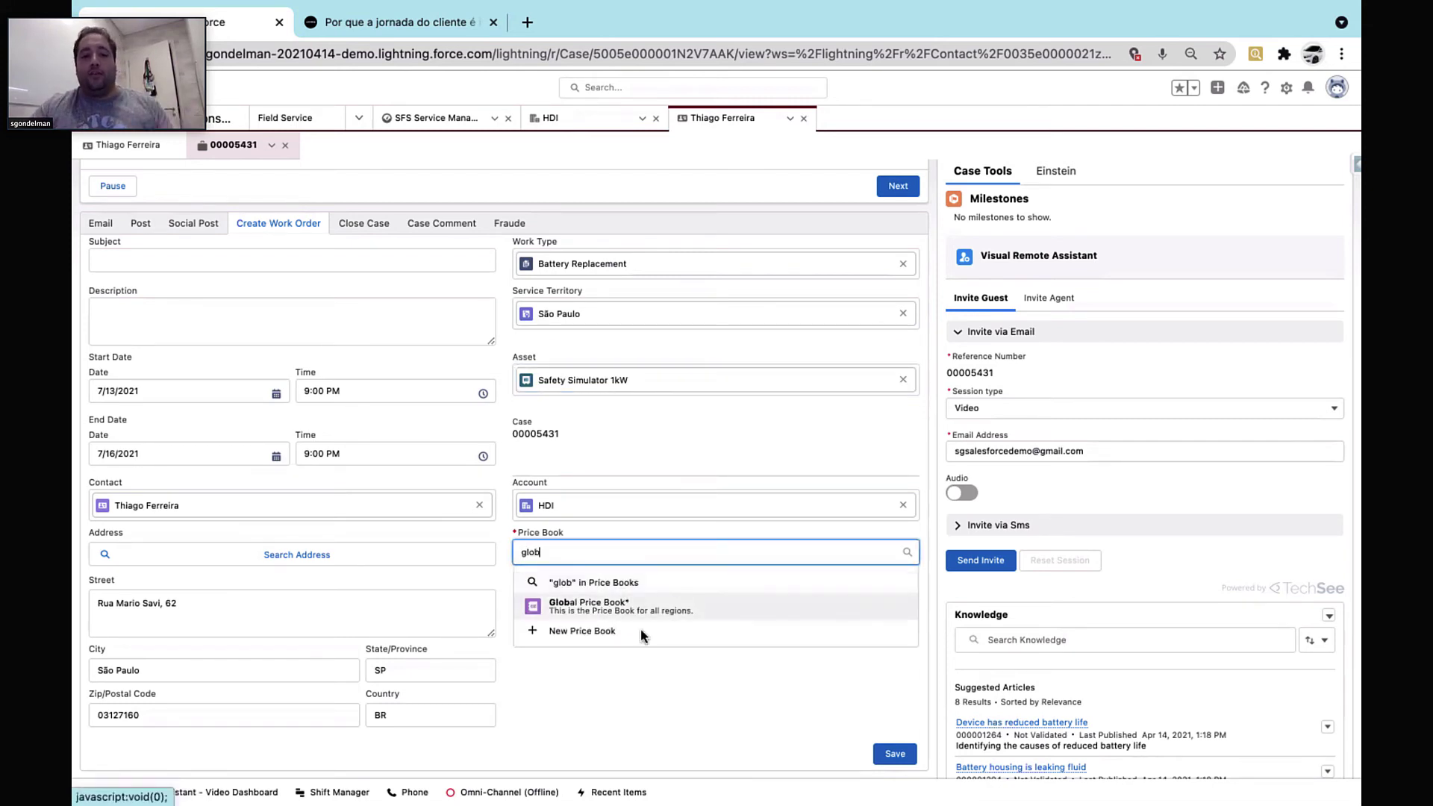
click(657, 608)
click(397, 552)
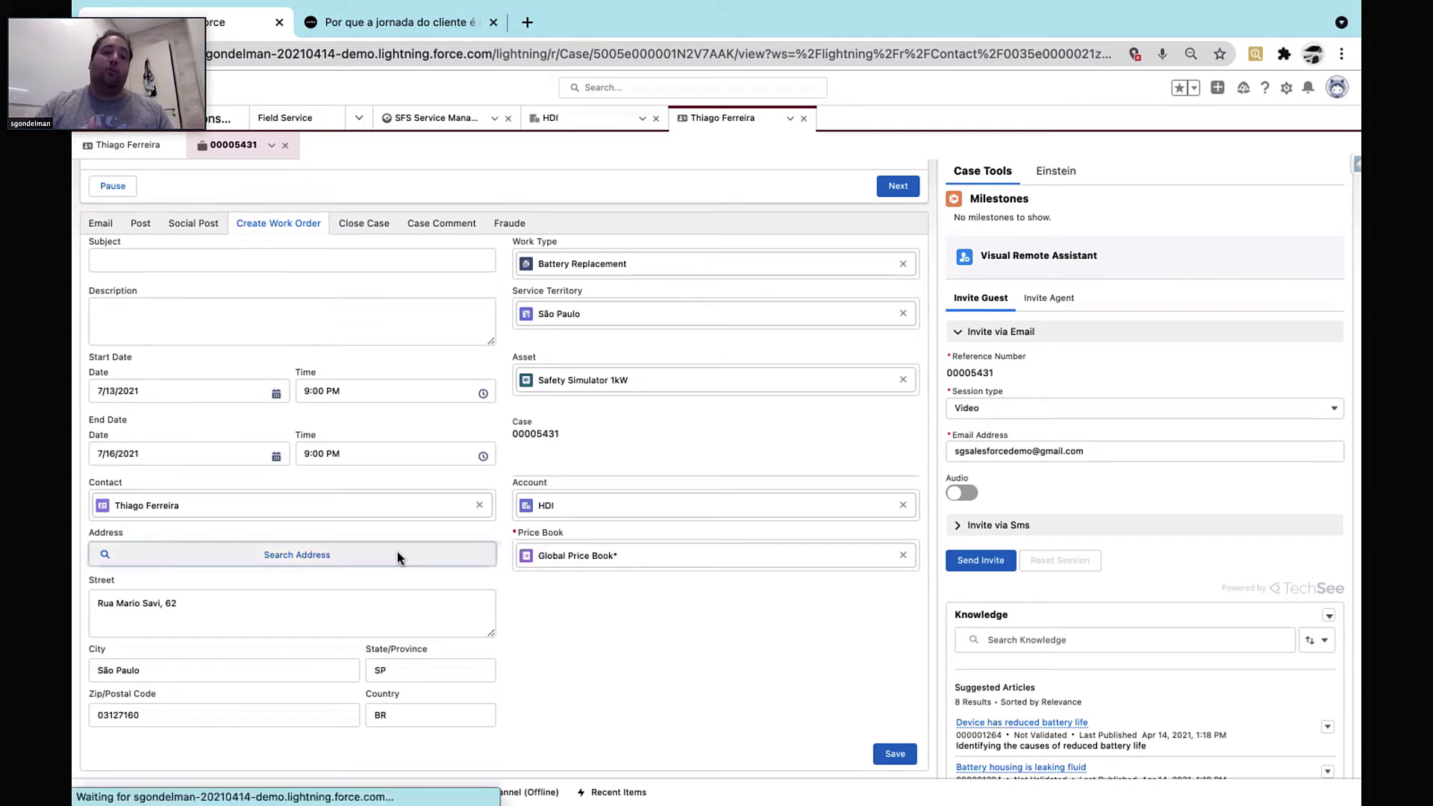
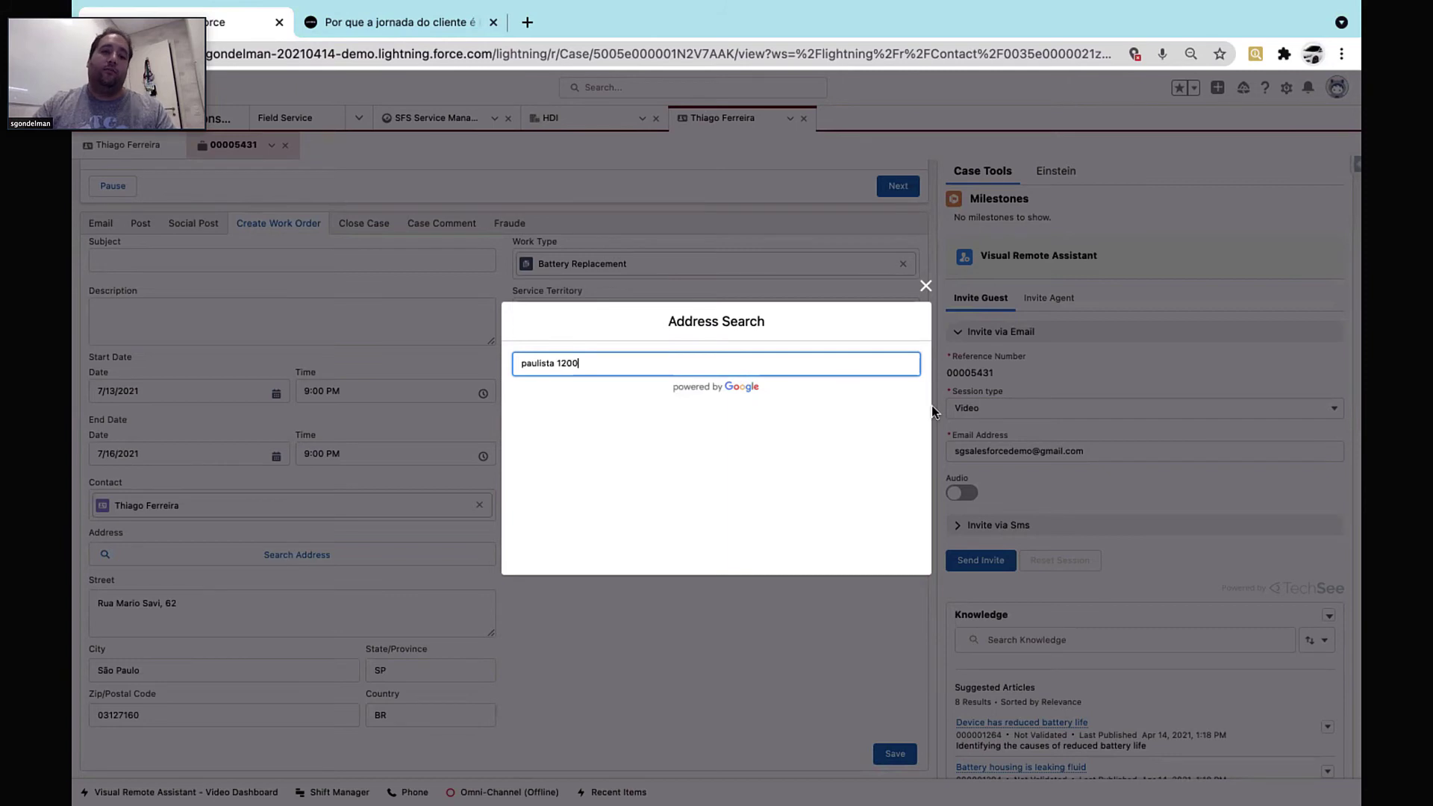
key(Down)
click(755, 409)
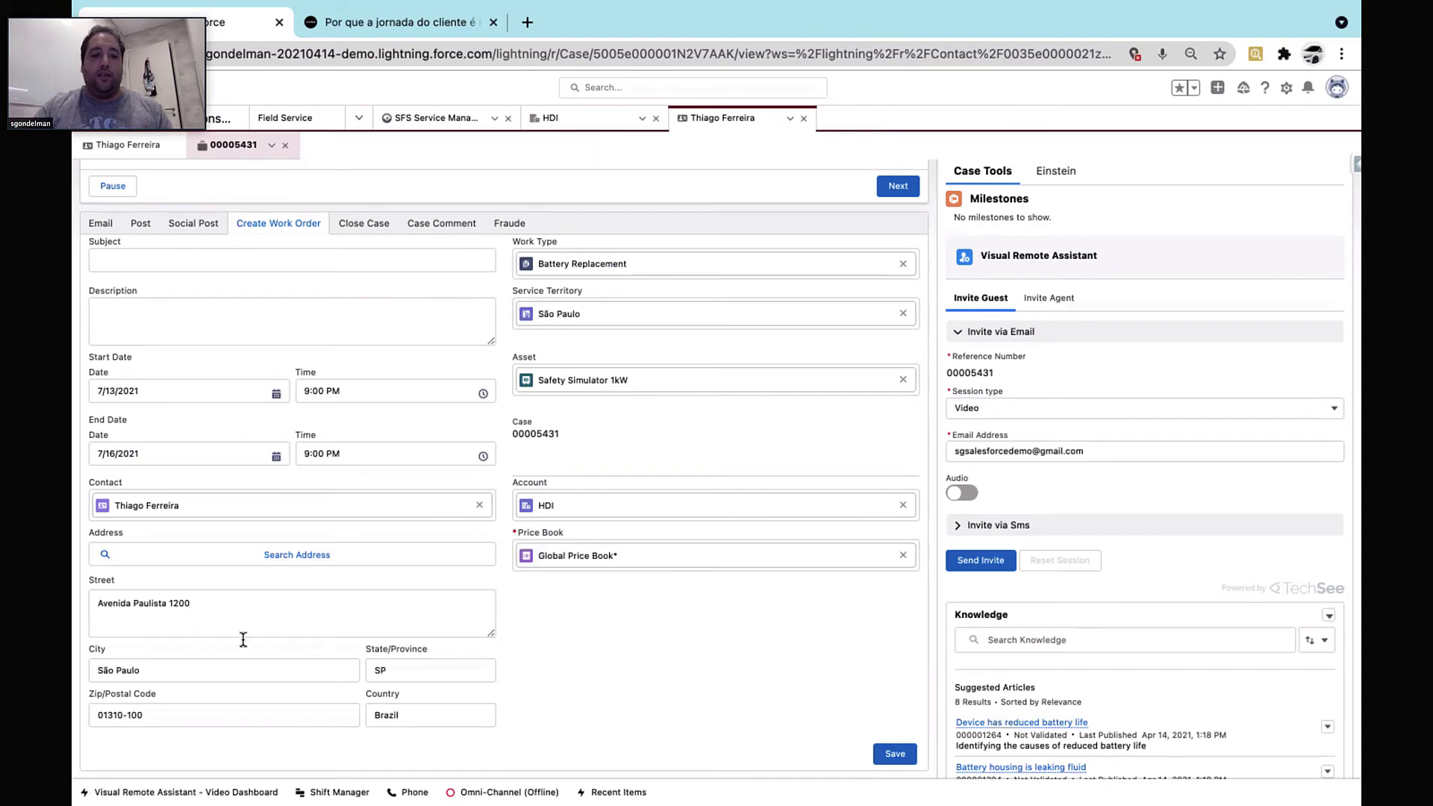
scroll(588, 670, down, 2)
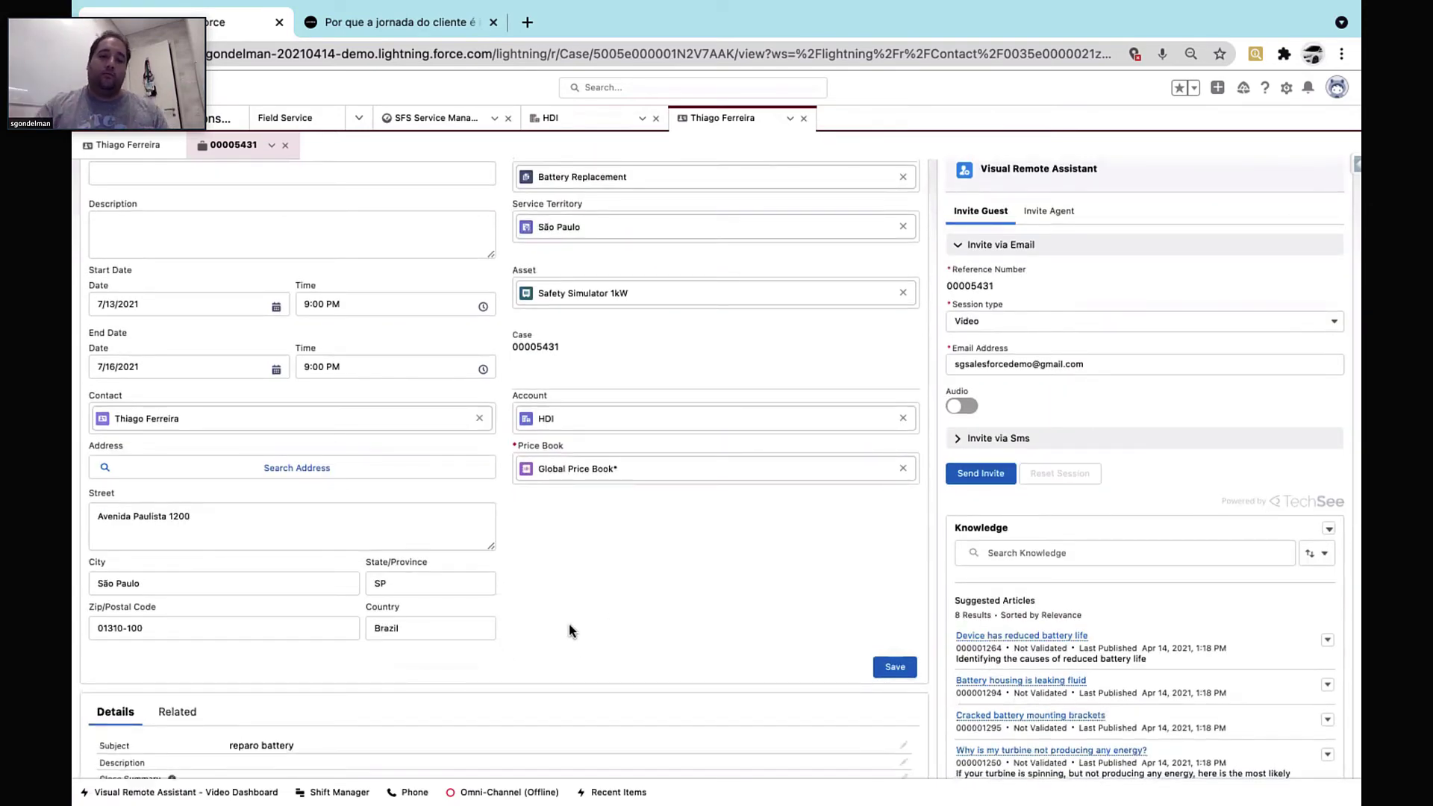
scroll(570, 597, up, 1)
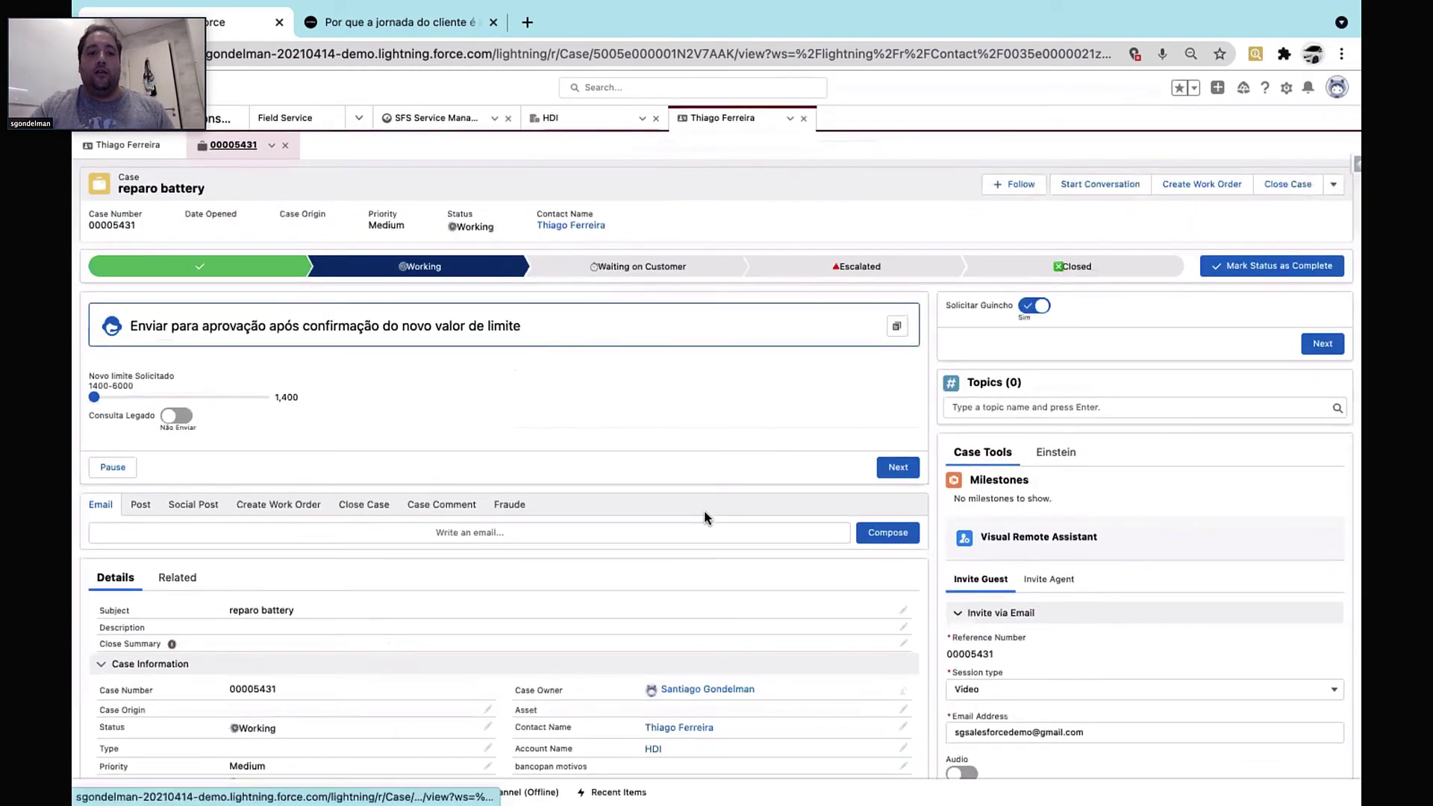
Open work order 00002236 from the case's related activity feed
scroll(705, 515, down, 3)
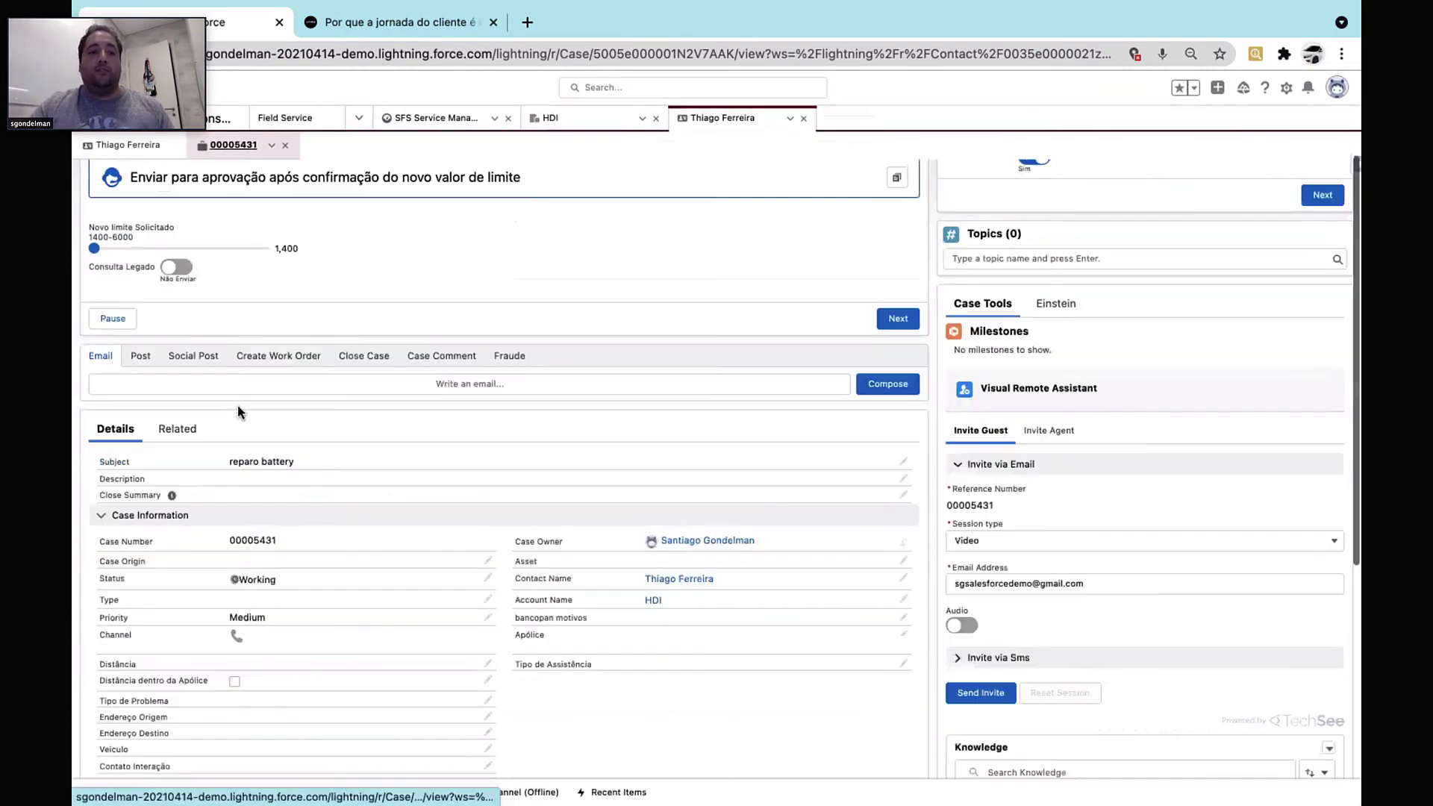
click(171, 433)
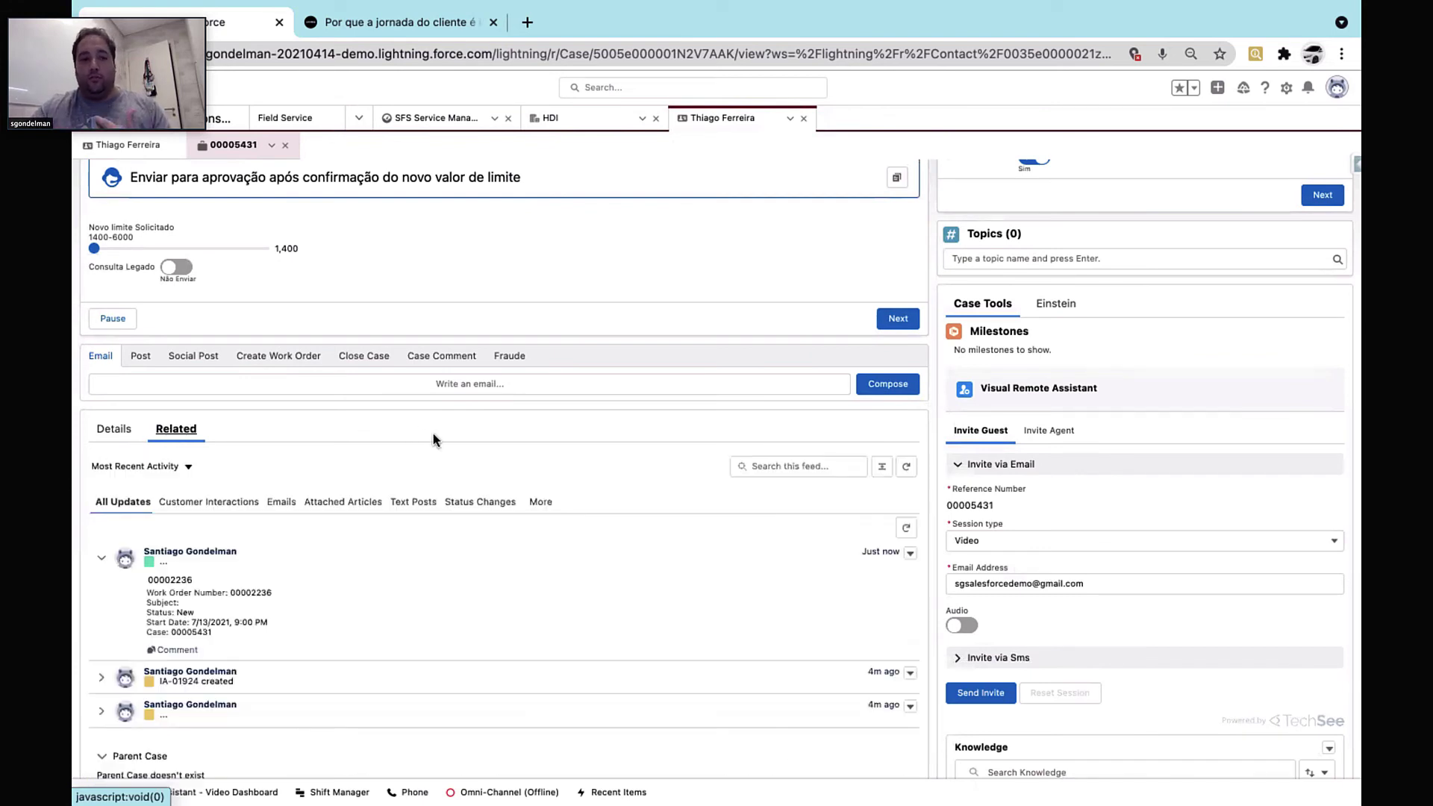
click(158, 579)
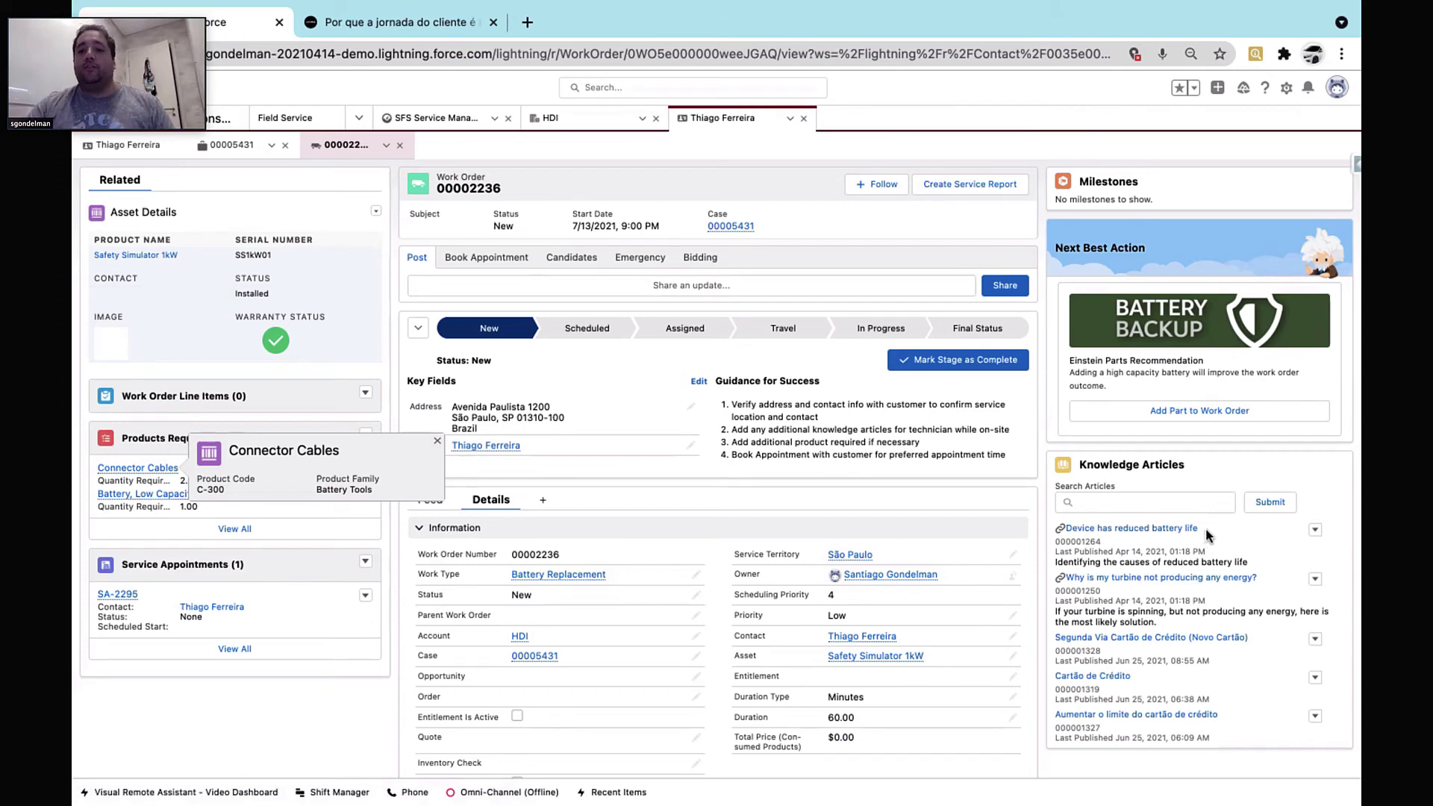
Preview the battery-life article, attach the credit-limit article to 00002236, then begin booking an appointment
click(1140, 531)
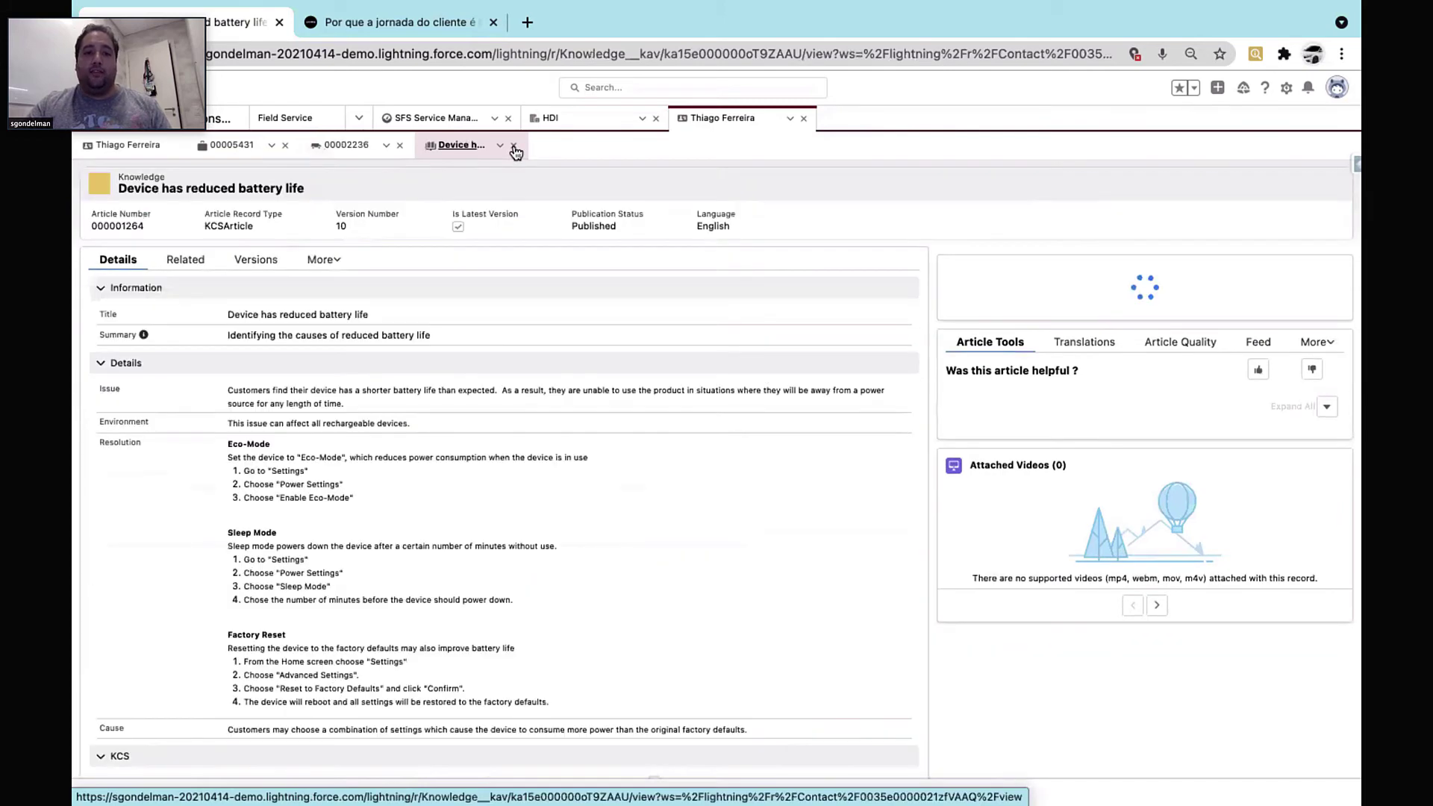
click(514, 146)
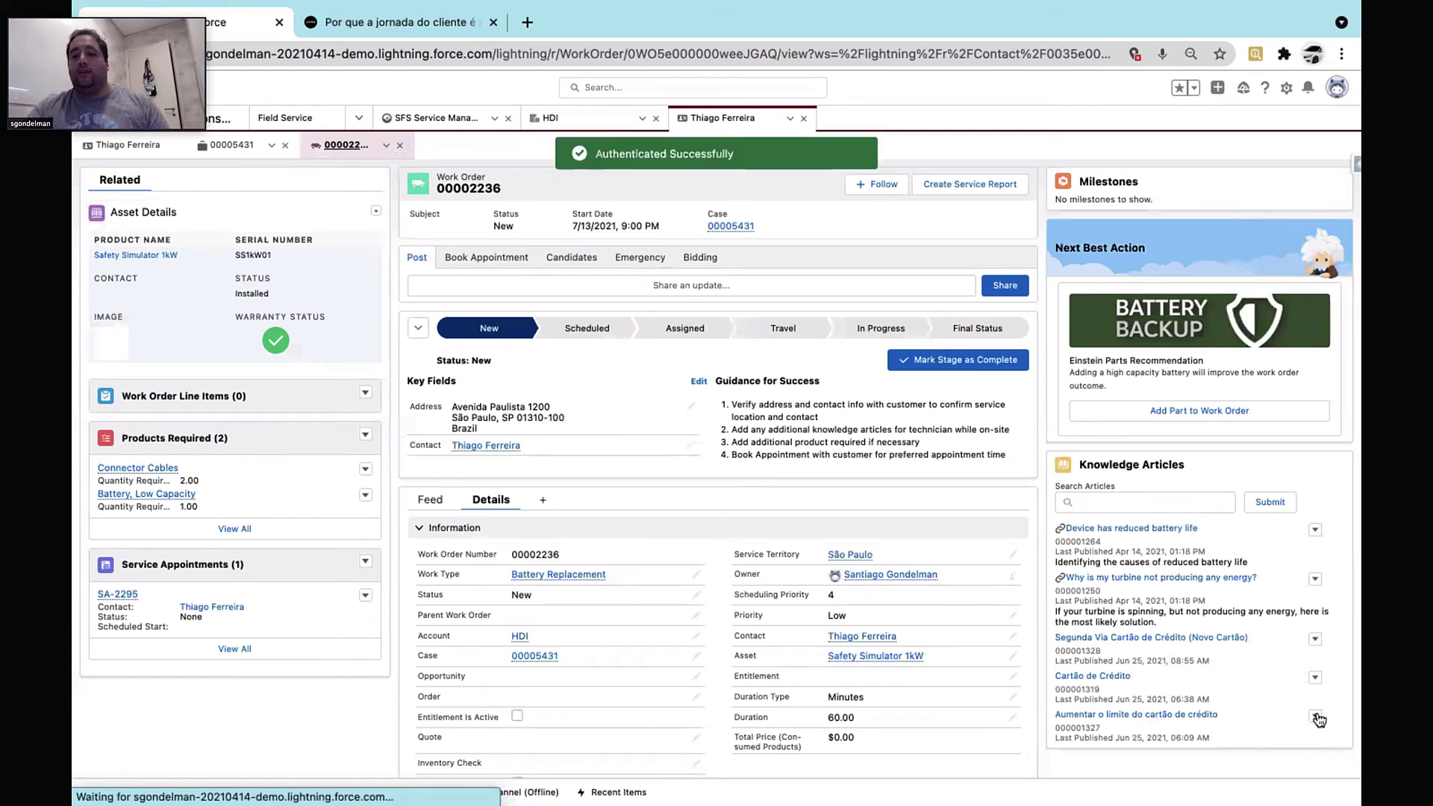
click(1318, 719)
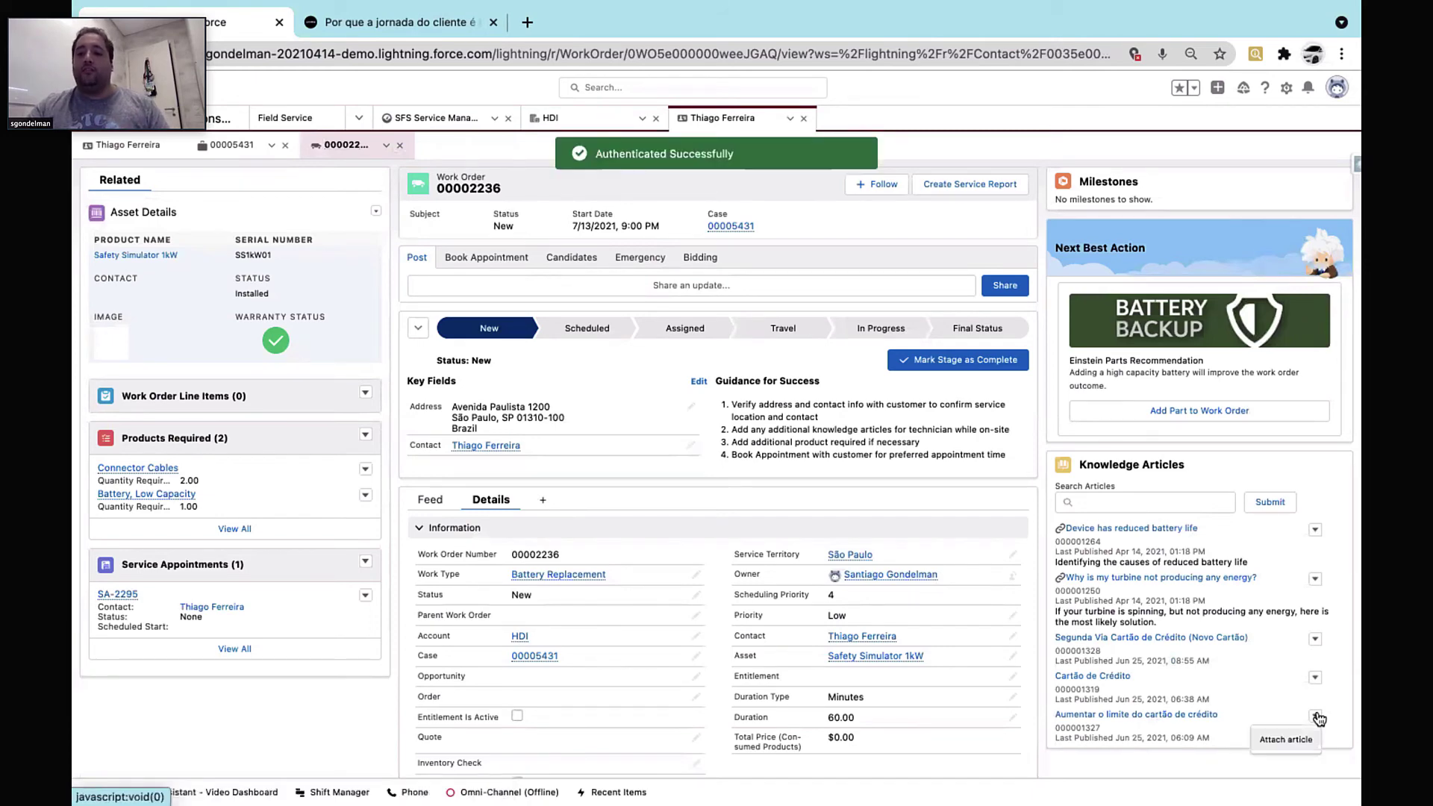
click(1280, 738)
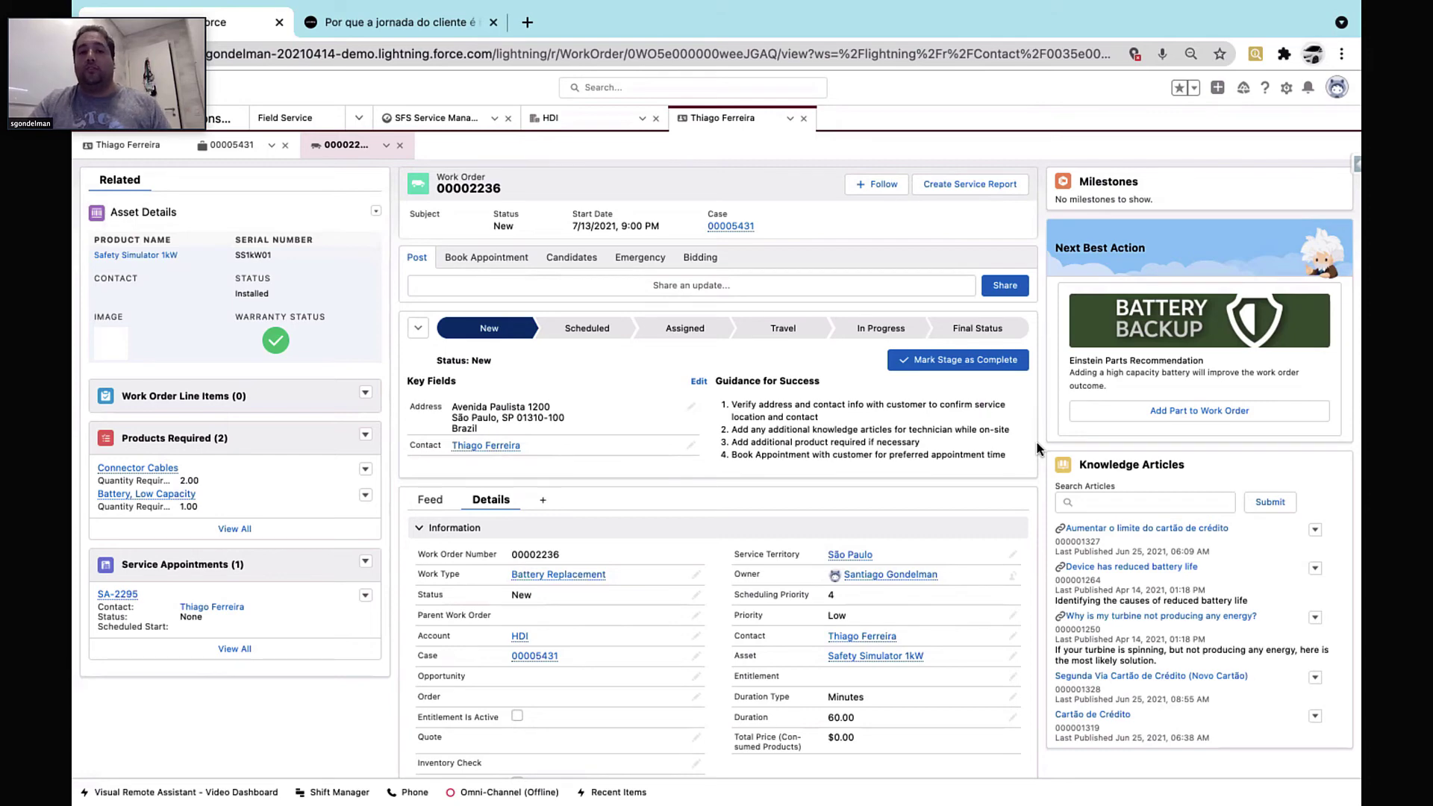
click(483, 261)
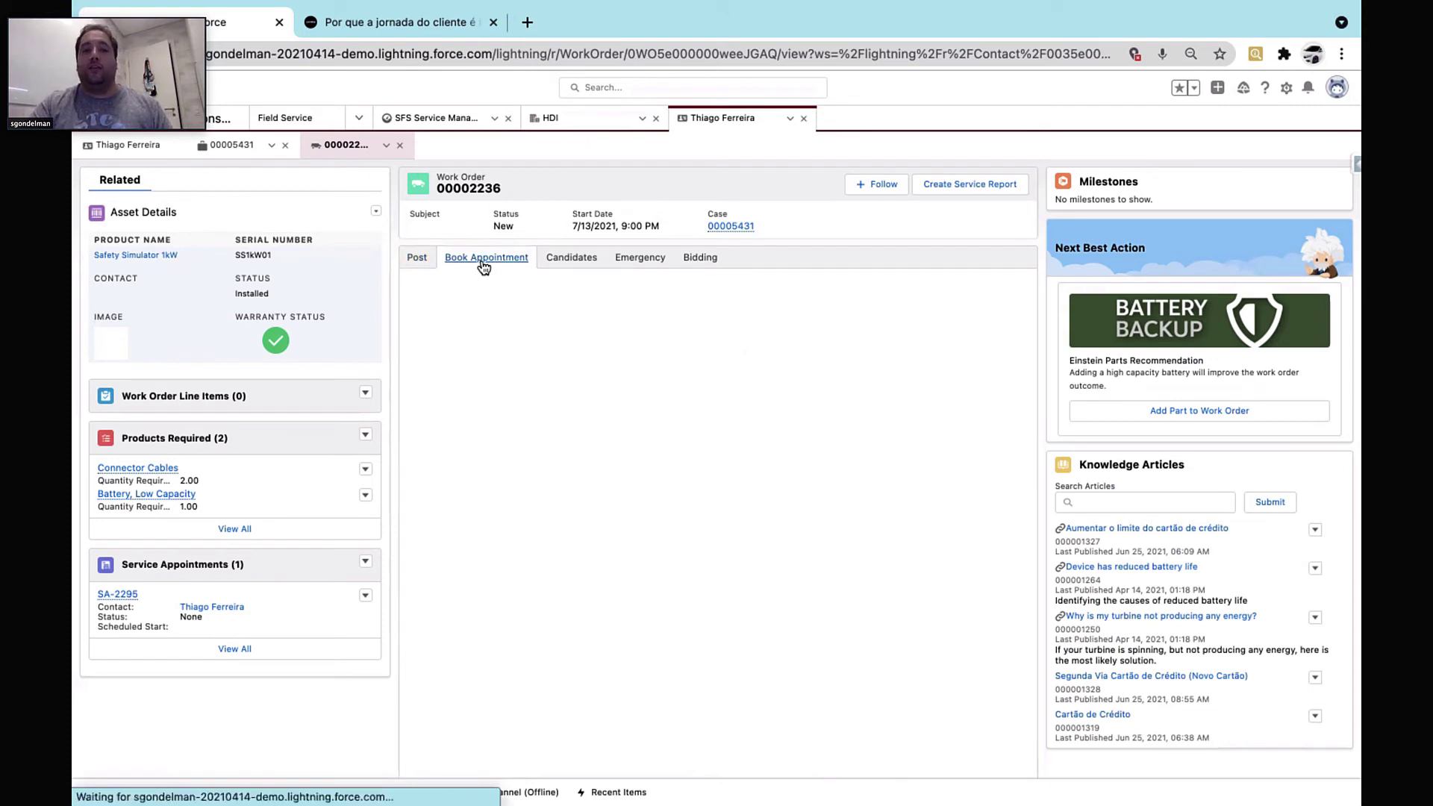
Fetch candidate technicians for appointment SA-2295
click(563, 257)
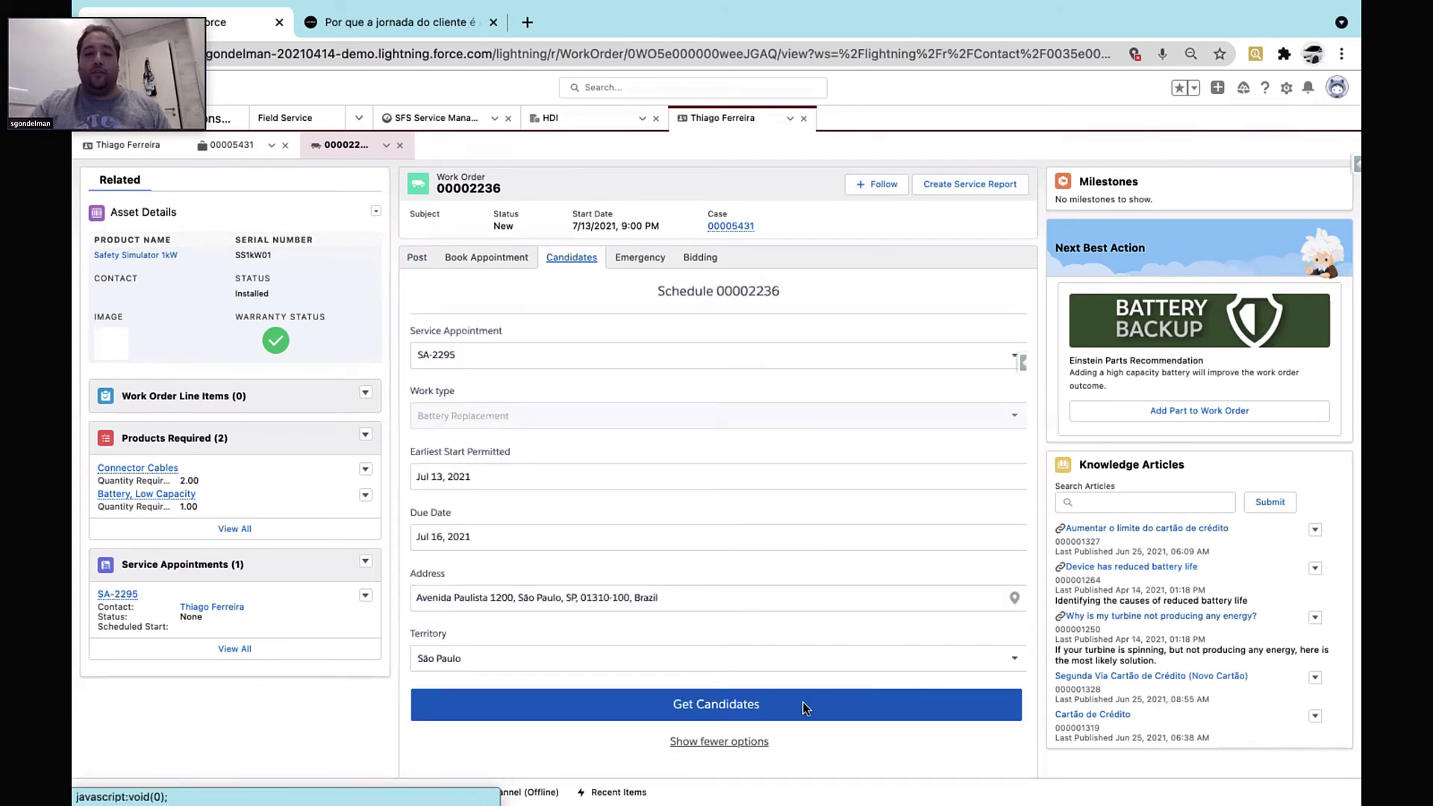
click(824, 708)
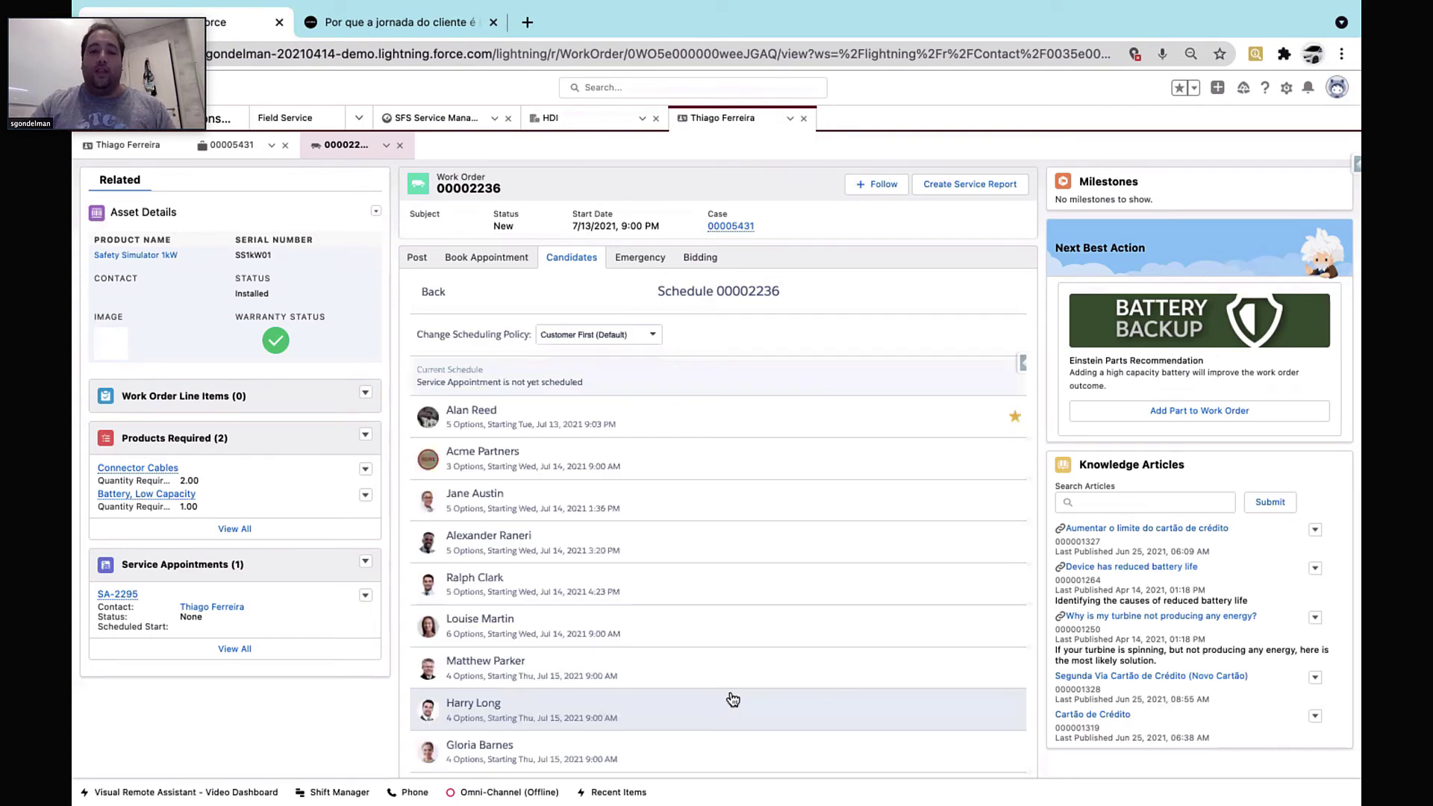
scroll(886, 601, down, 1)
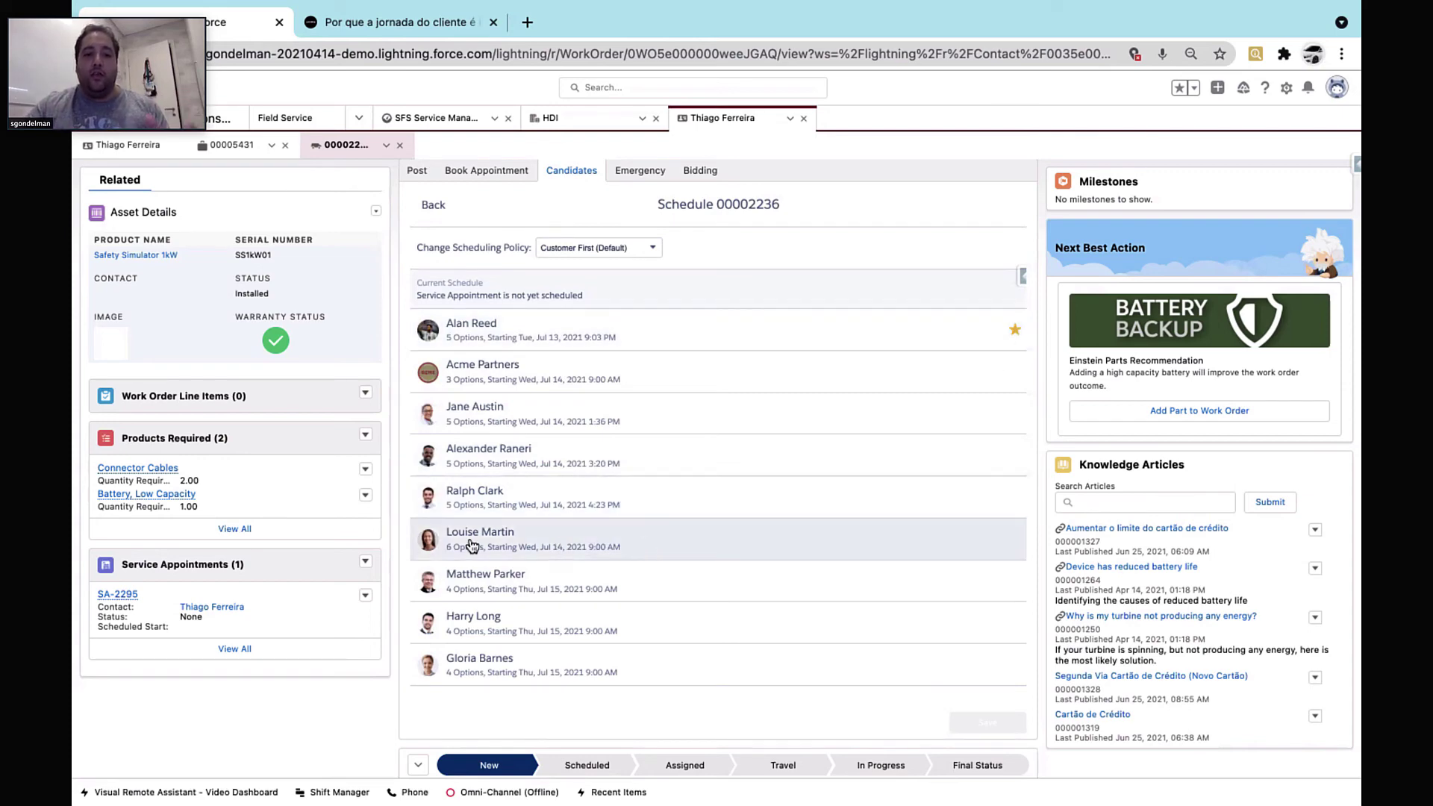
scroll(608, 533, down, 1)
scroll(608, 533, up, 3)
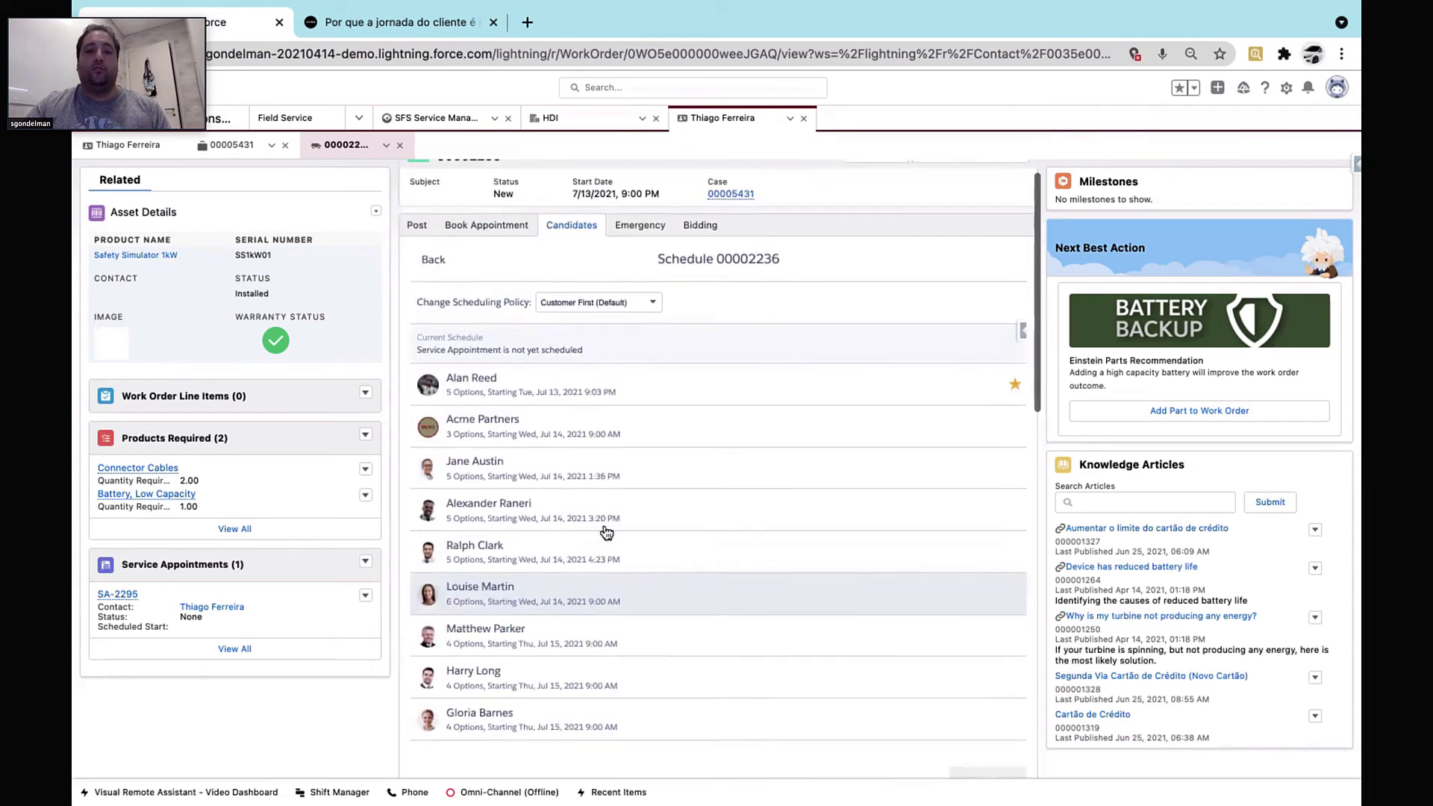
Rank the candidates under the Emergency policy and switch to the Emergency Dispatch form
click(631, 307)
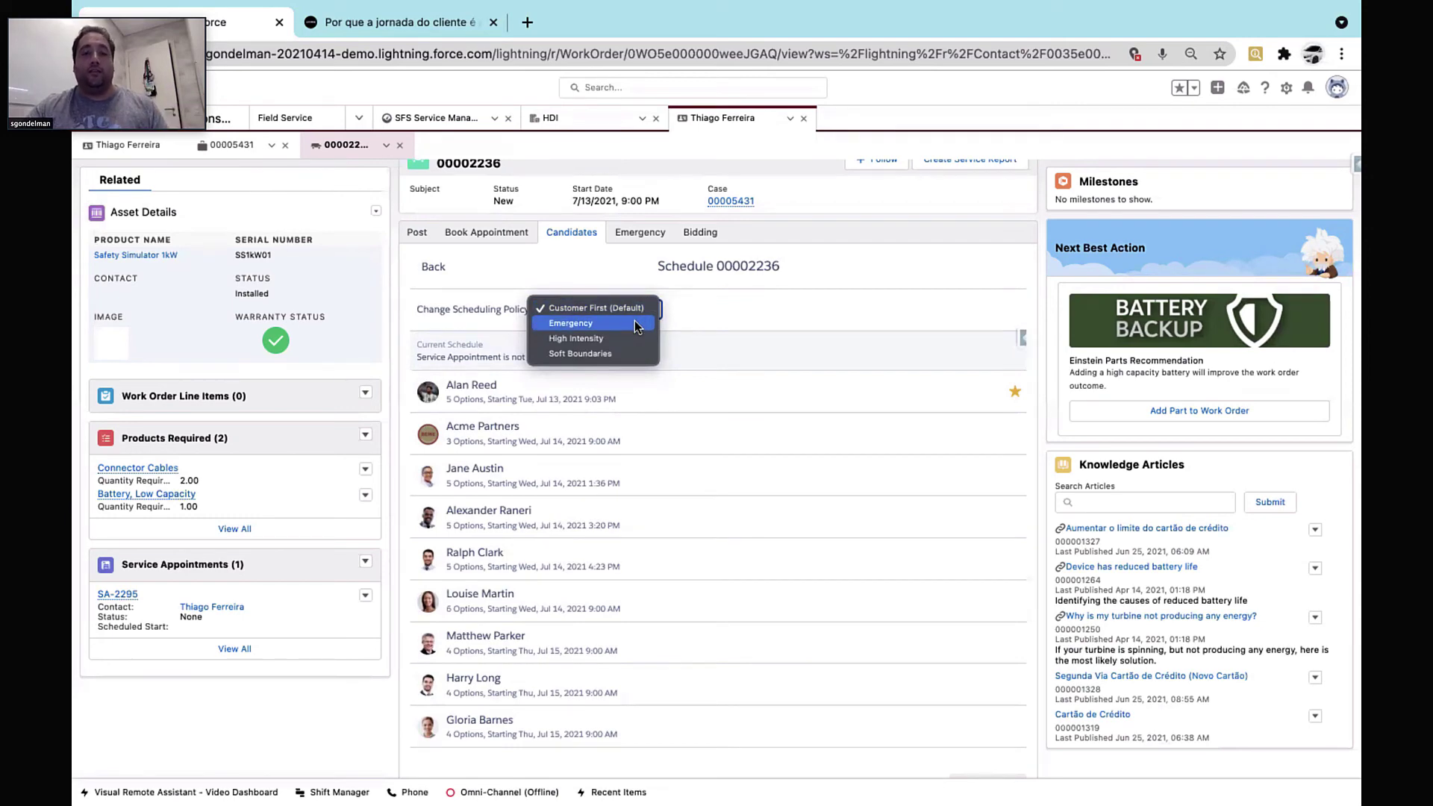
click(636, 324)
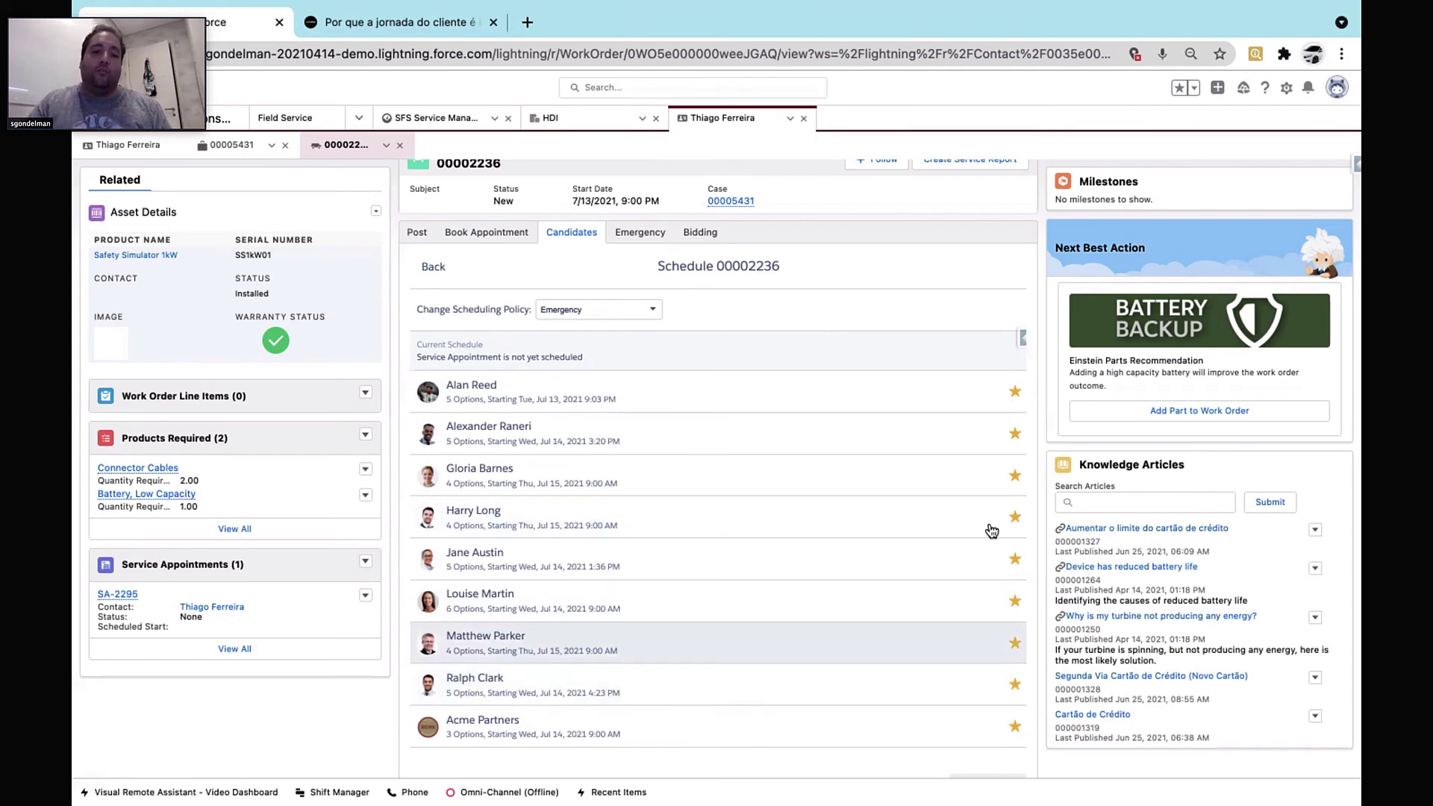
click(624, 237)
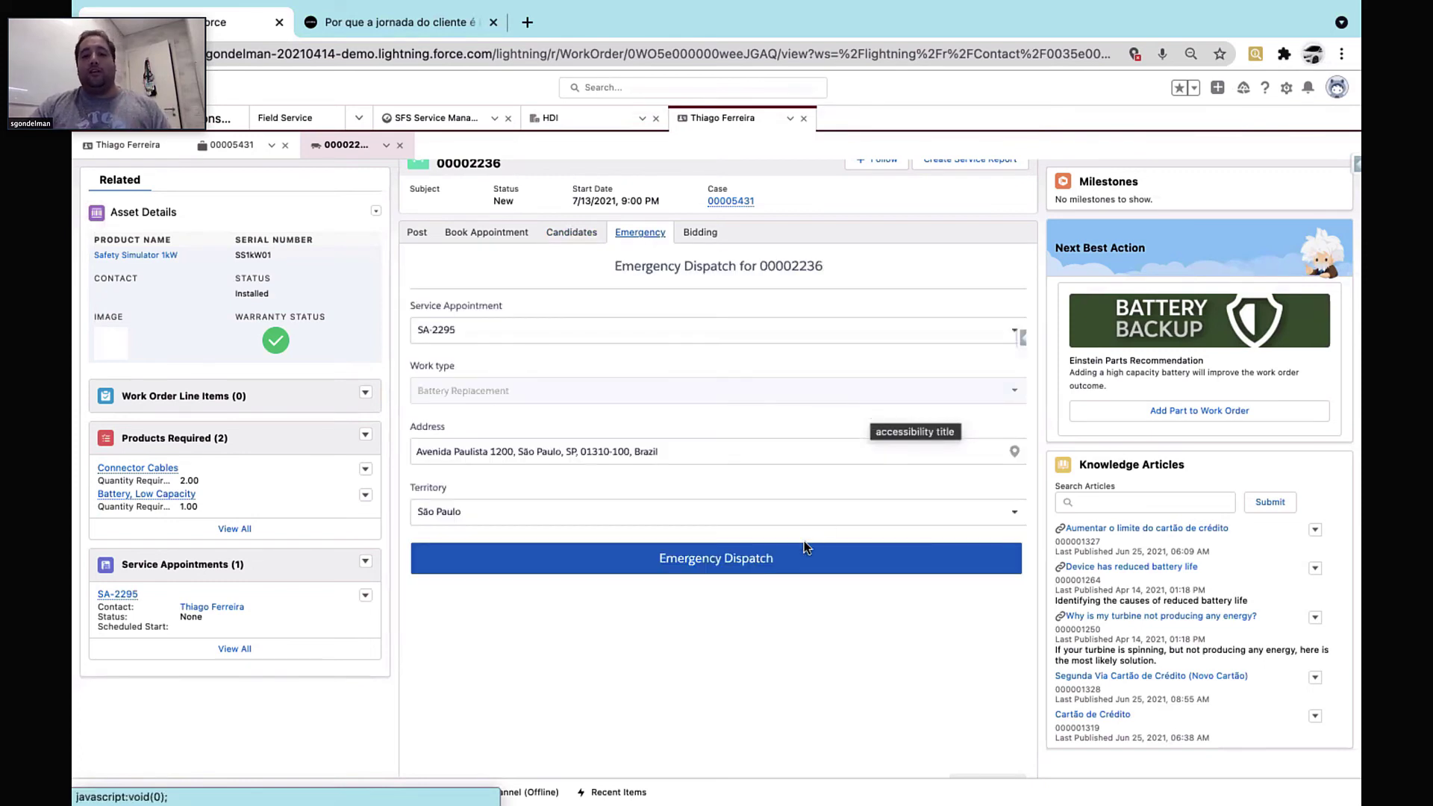
Emergency-dispatch the nearest field supervisor to SA-2295, then move to the phone mirror
click(864, 562)
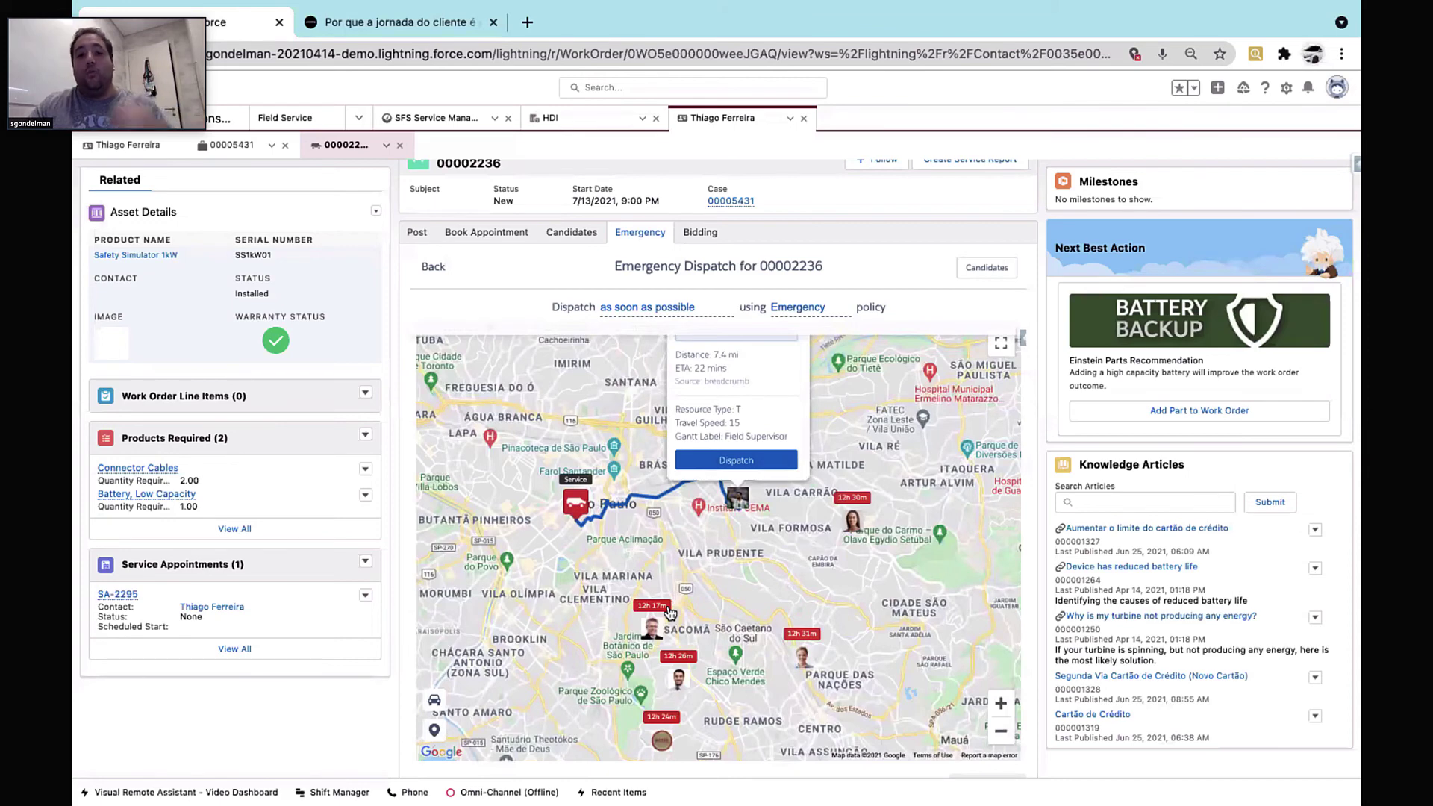
drag(704, 565, 718, 646)
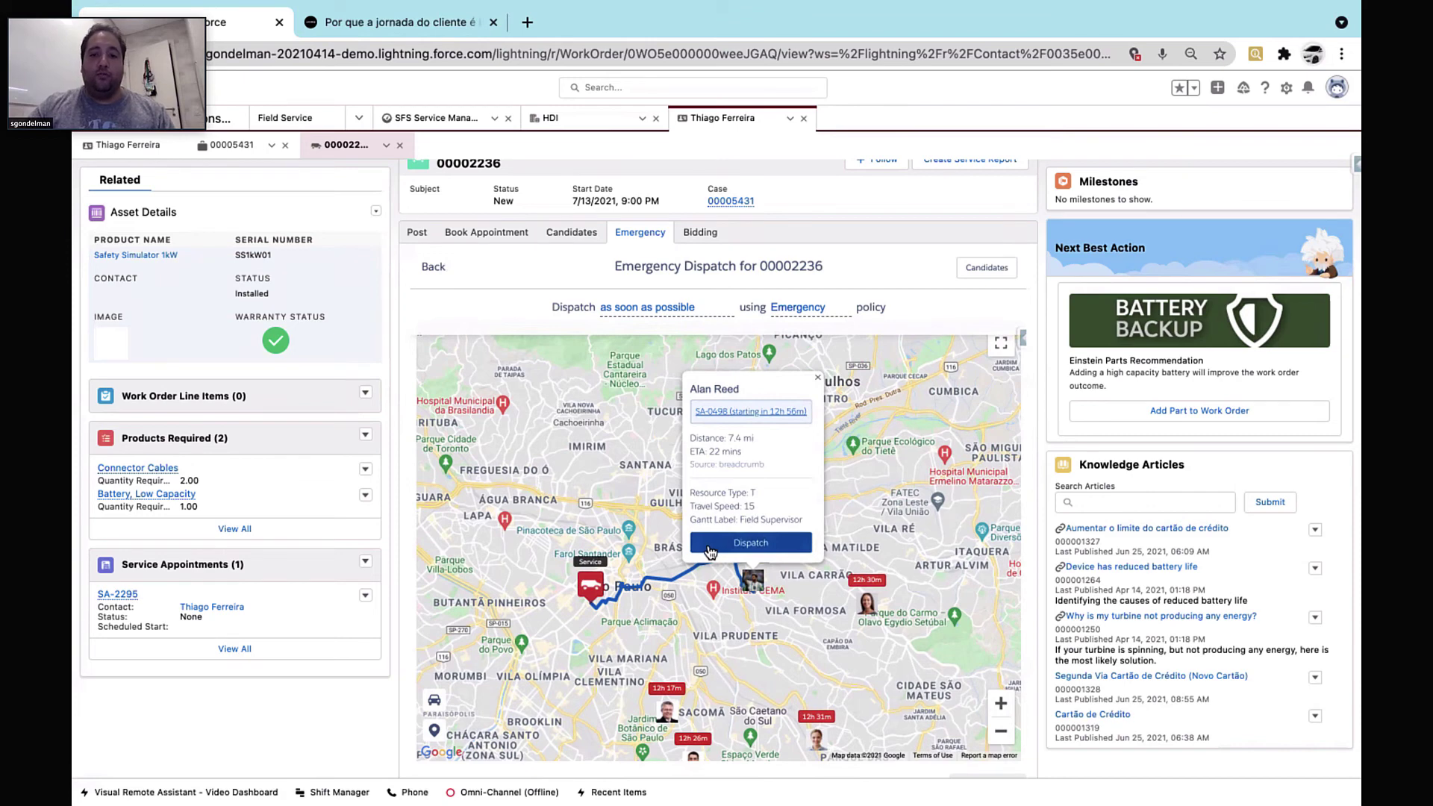
click(709, 544)
click(713, 487)
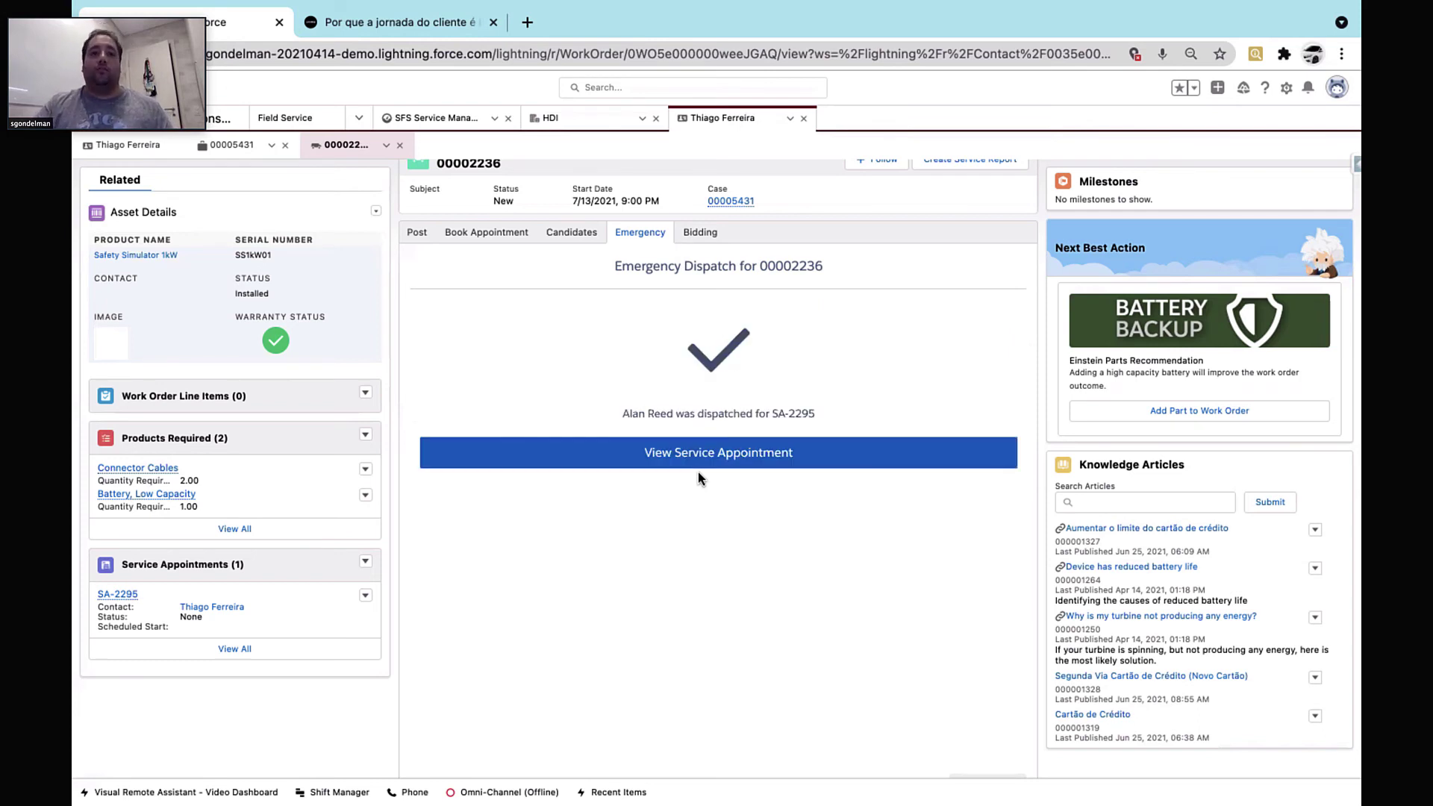
key(ctrl+Right)
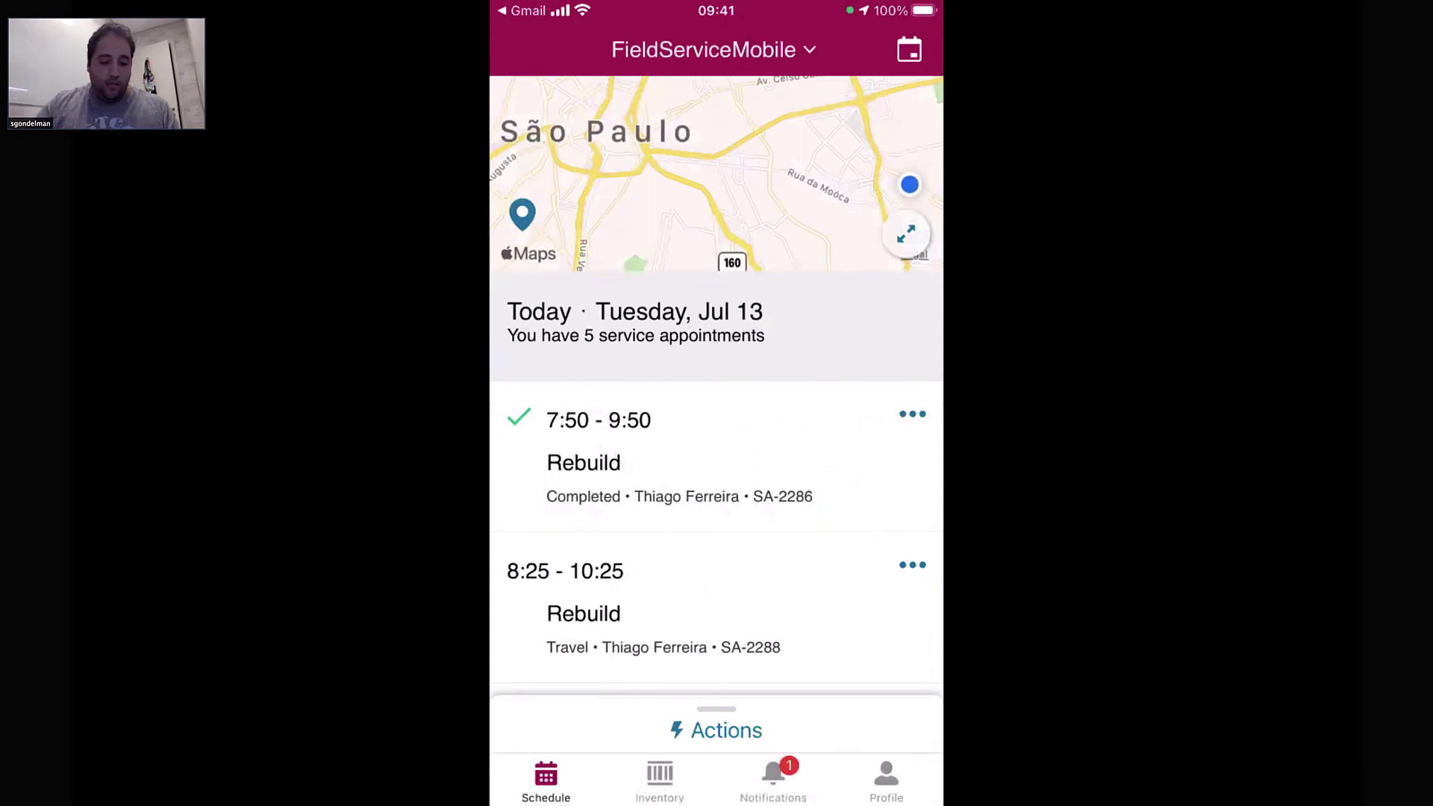
Open the SA-2295 assignment notification and expand the work order's actions list
click(773, 780)
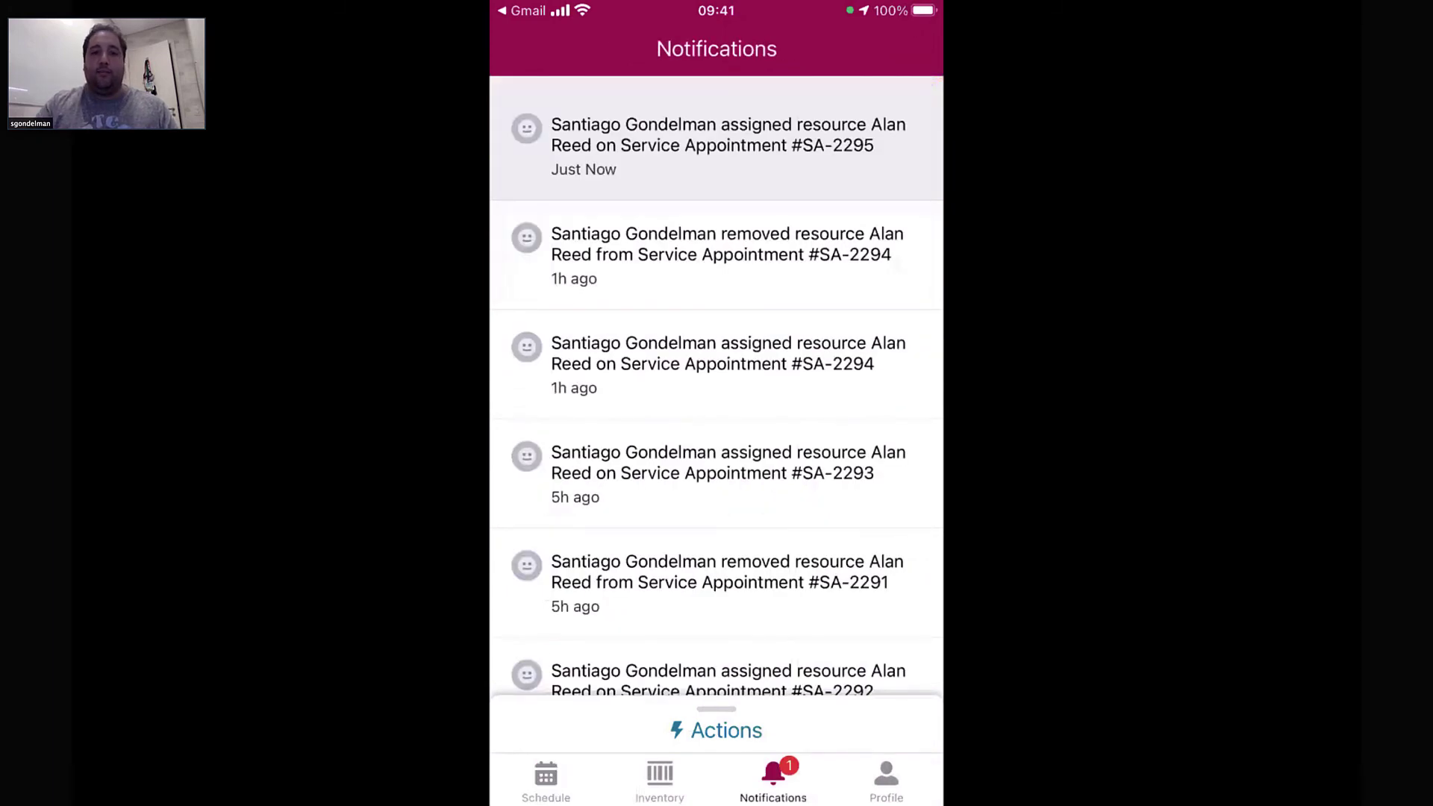
click(717, 145)
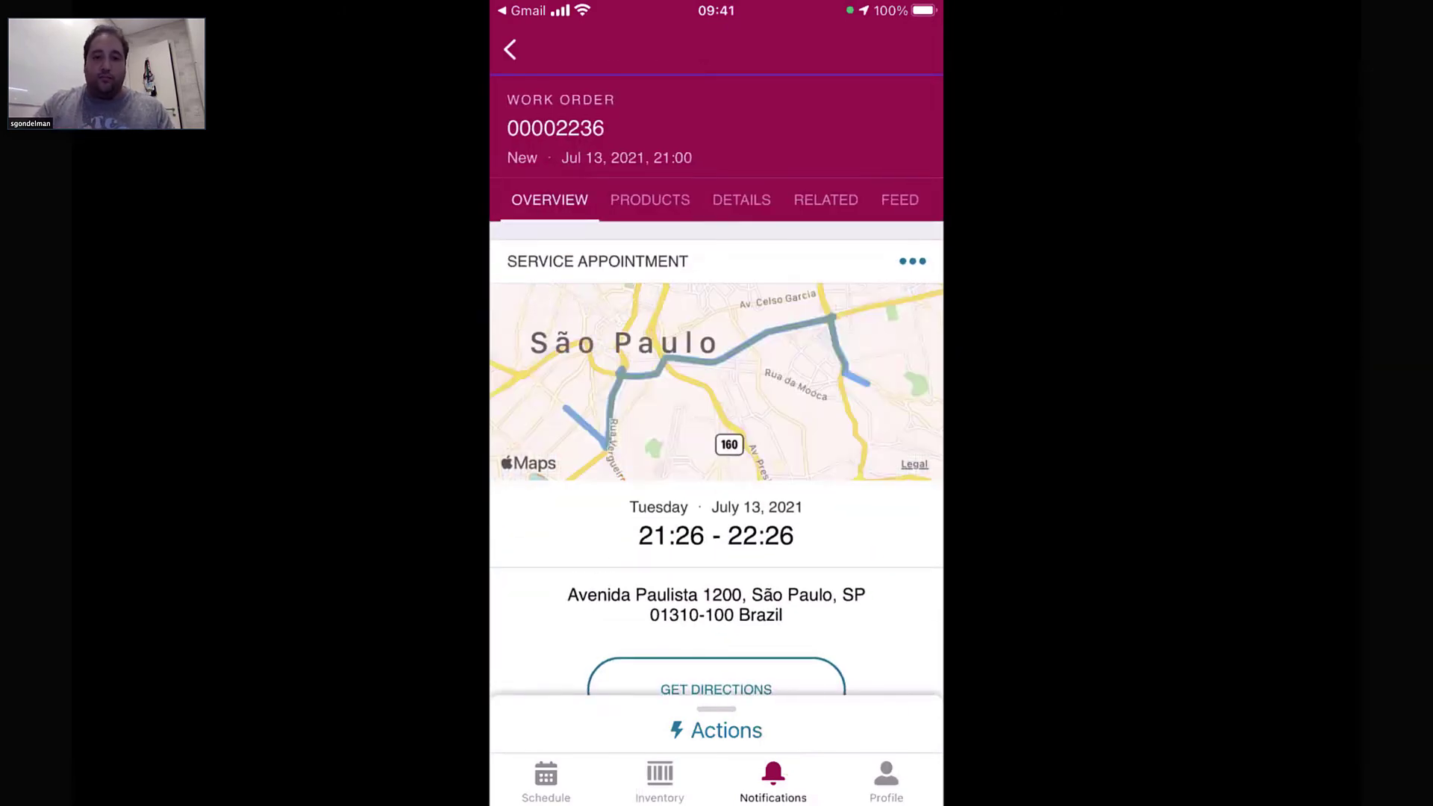
click(717, 730)
drag(716, 441, 716, 80)
drag(716, 409, 717, 65)
drag(716, 522, 717, 335)
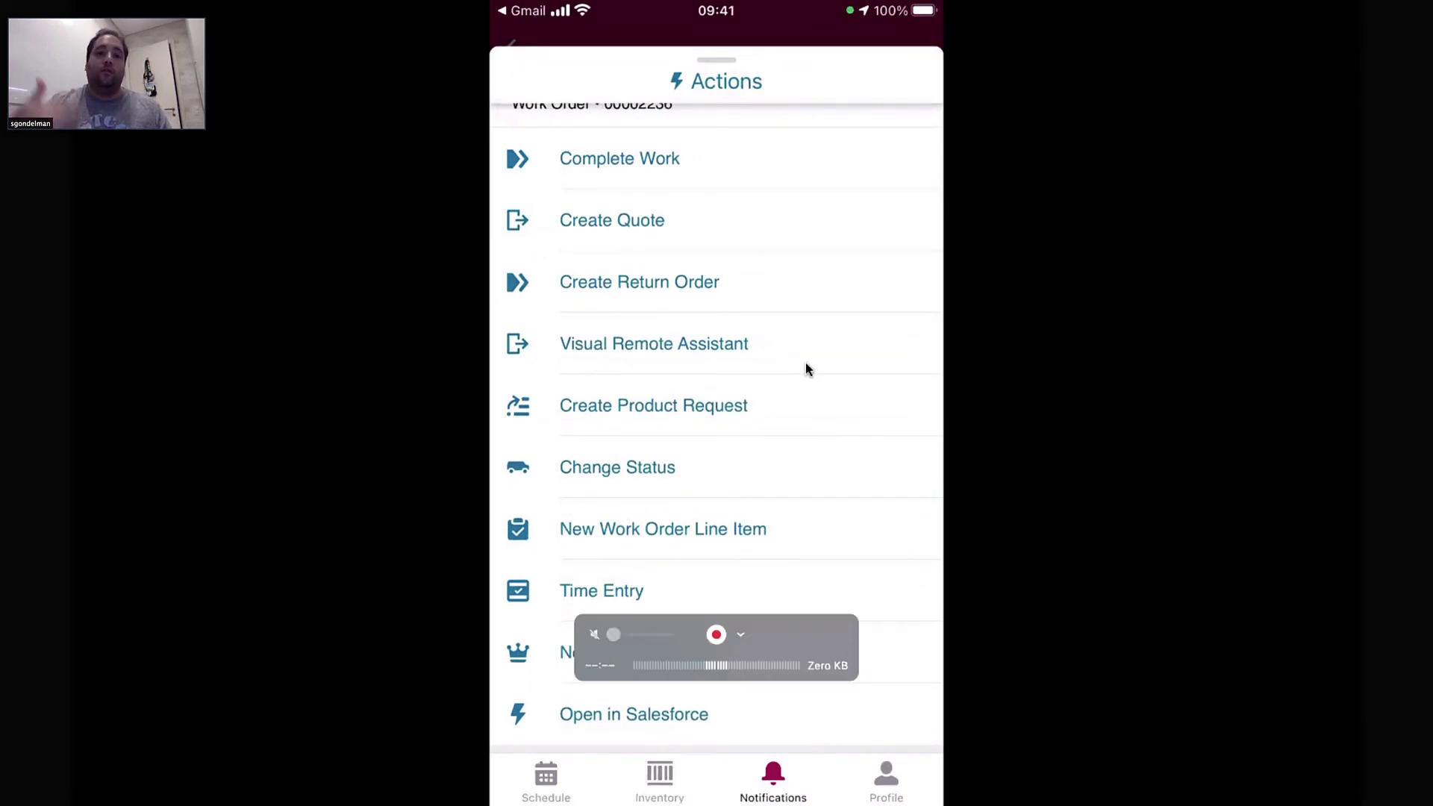
scroll(716, 418, down, 3)
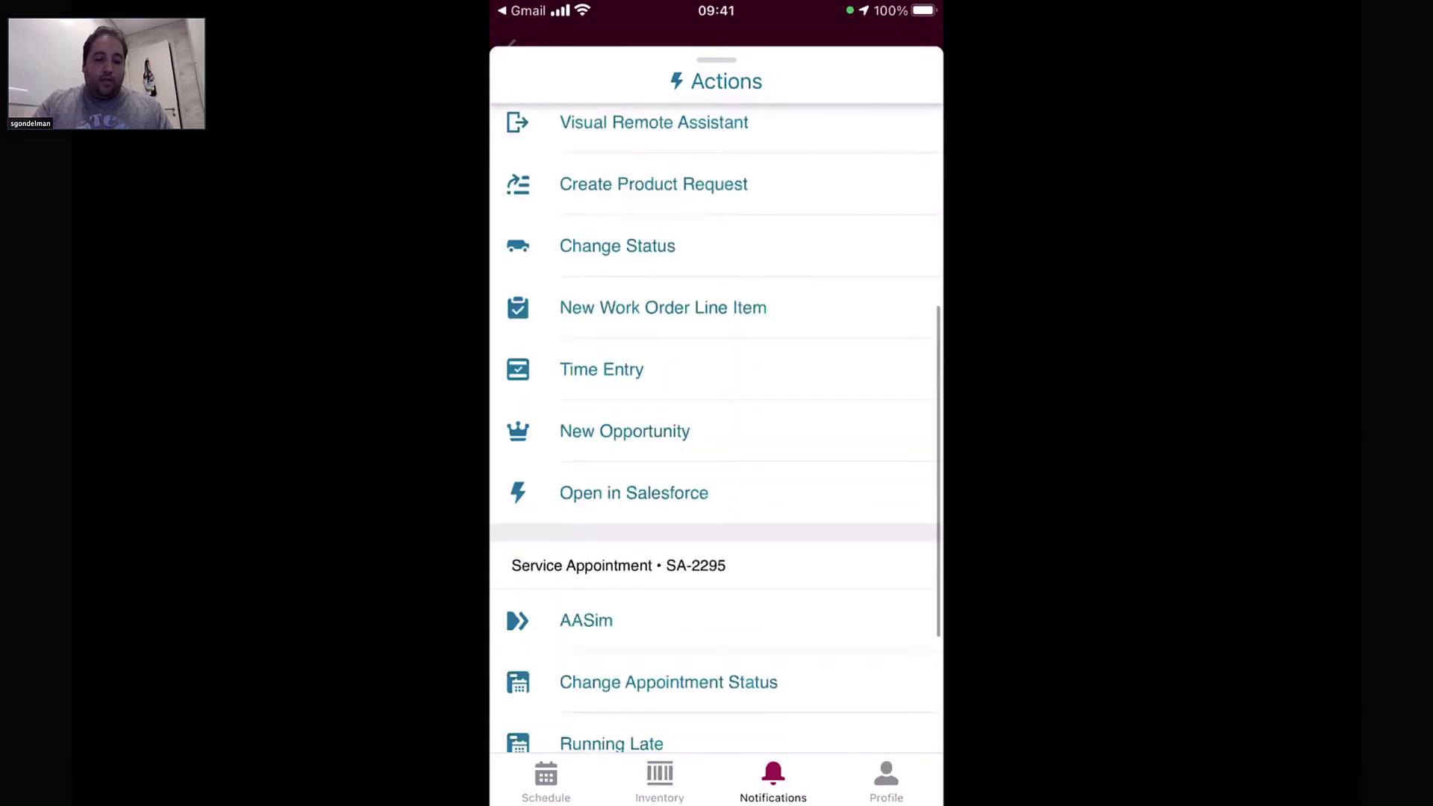
scroll(717, 417, down, 3)
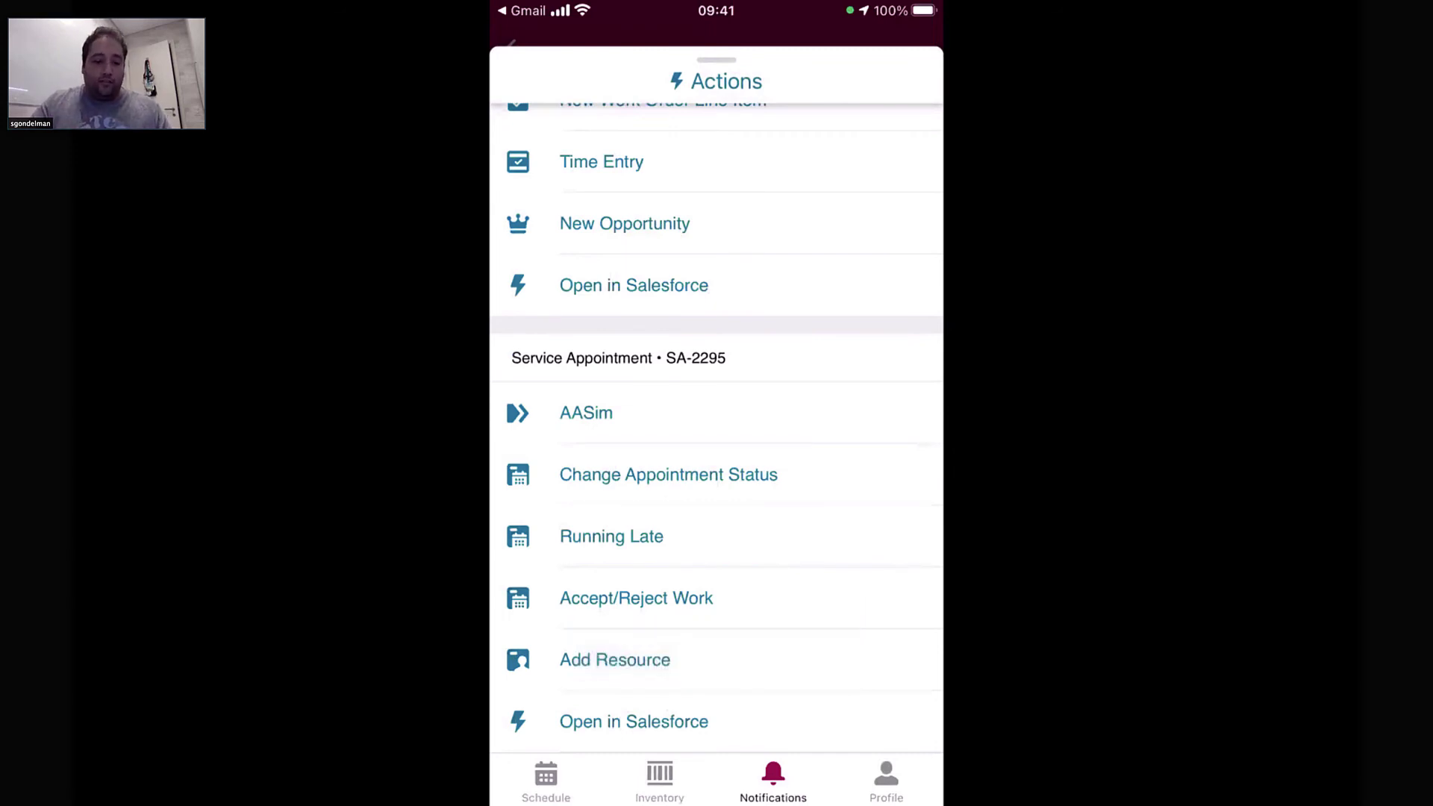
Open Change Appointment Status and leave the status as Dispatched
click(667, 474)
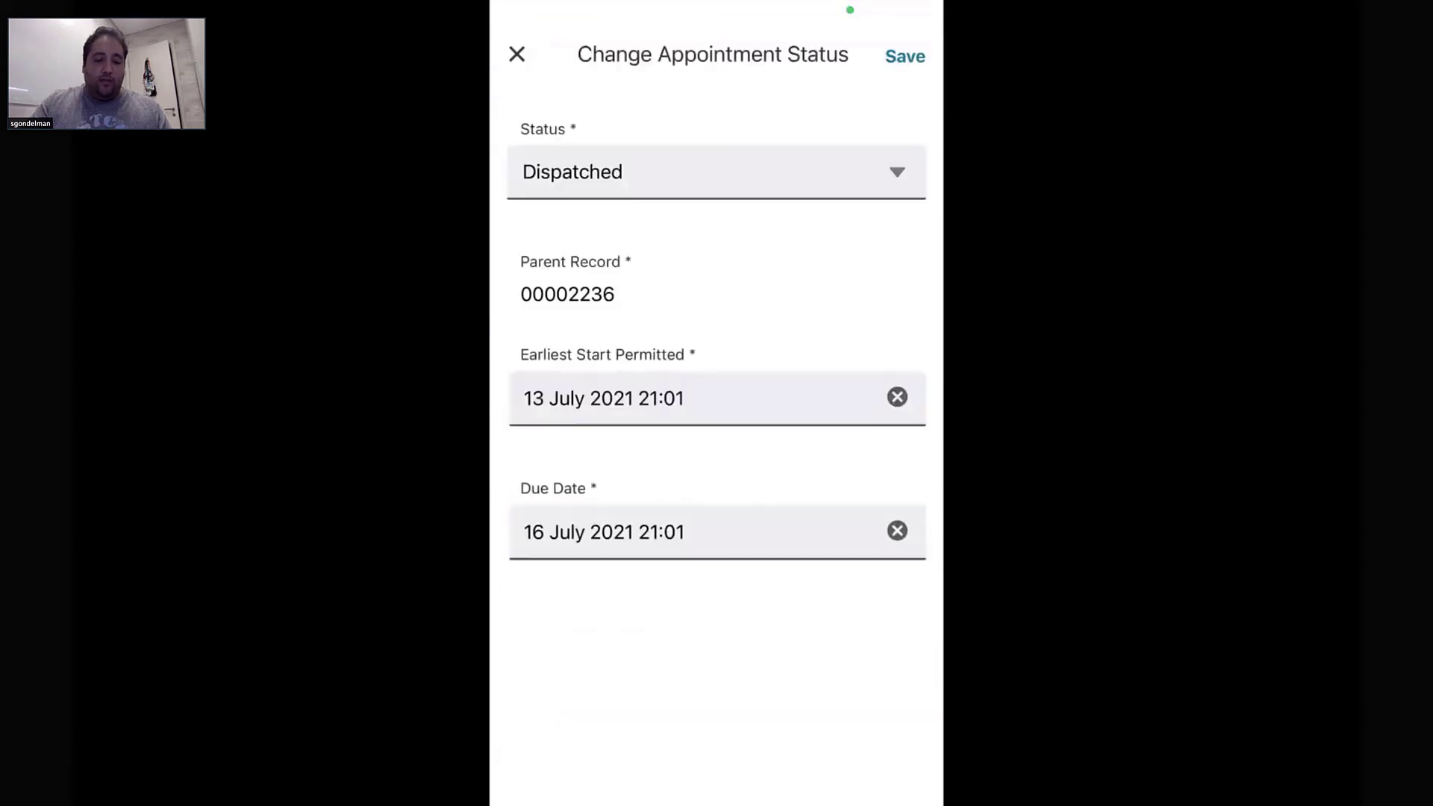
click(716, 172)
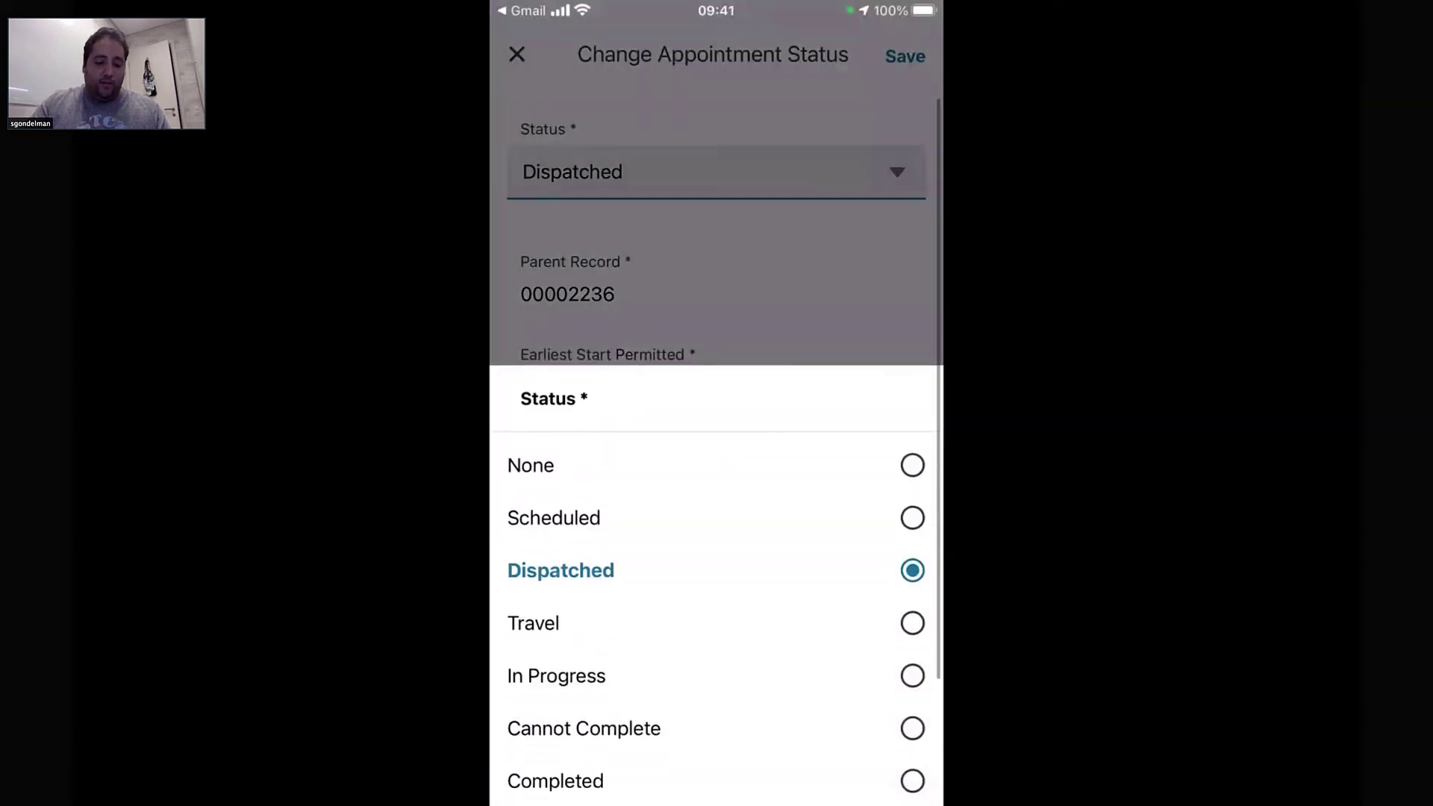
click(563, 569)
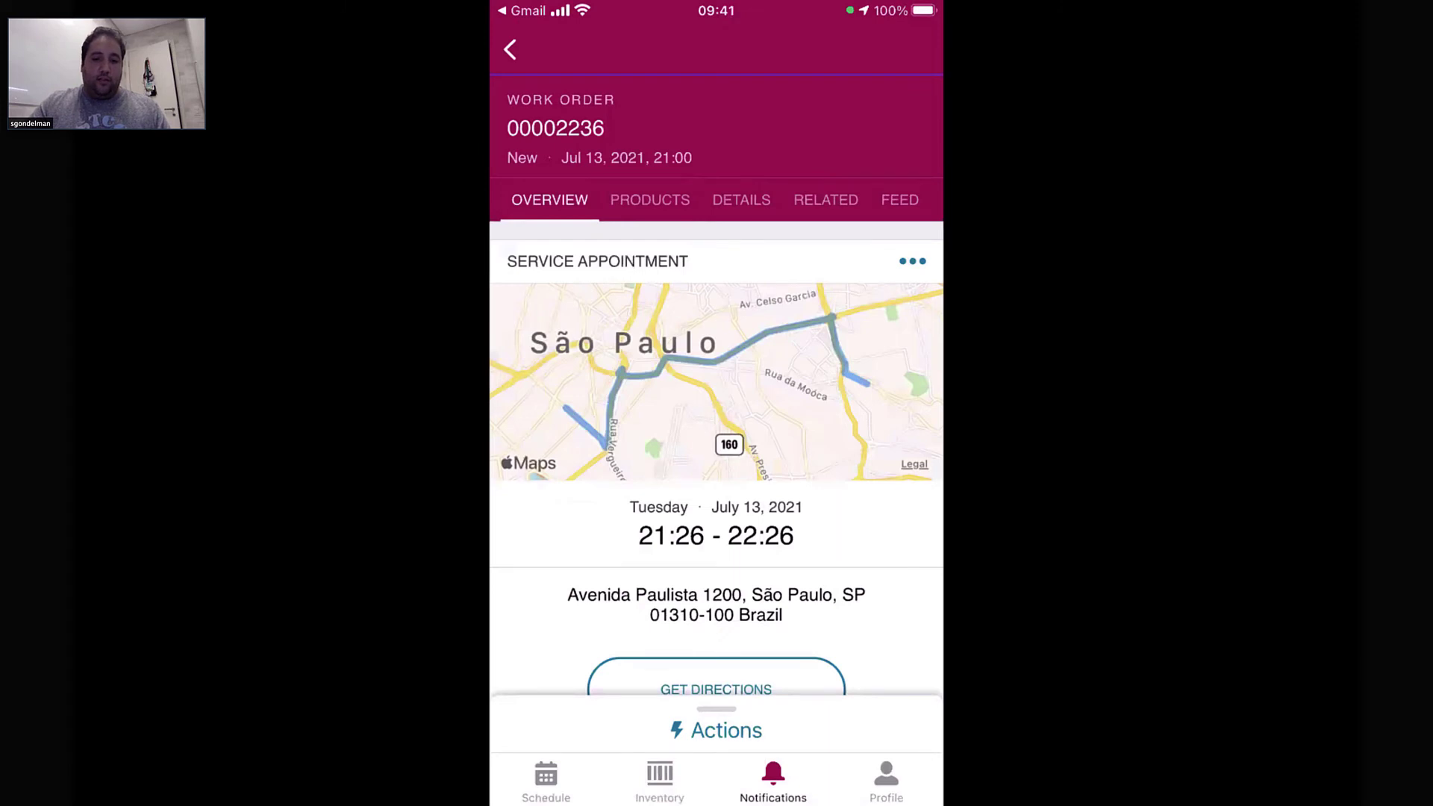
Switch from the phone mirror back to the Salesforce console
mouse_move(834, 718)
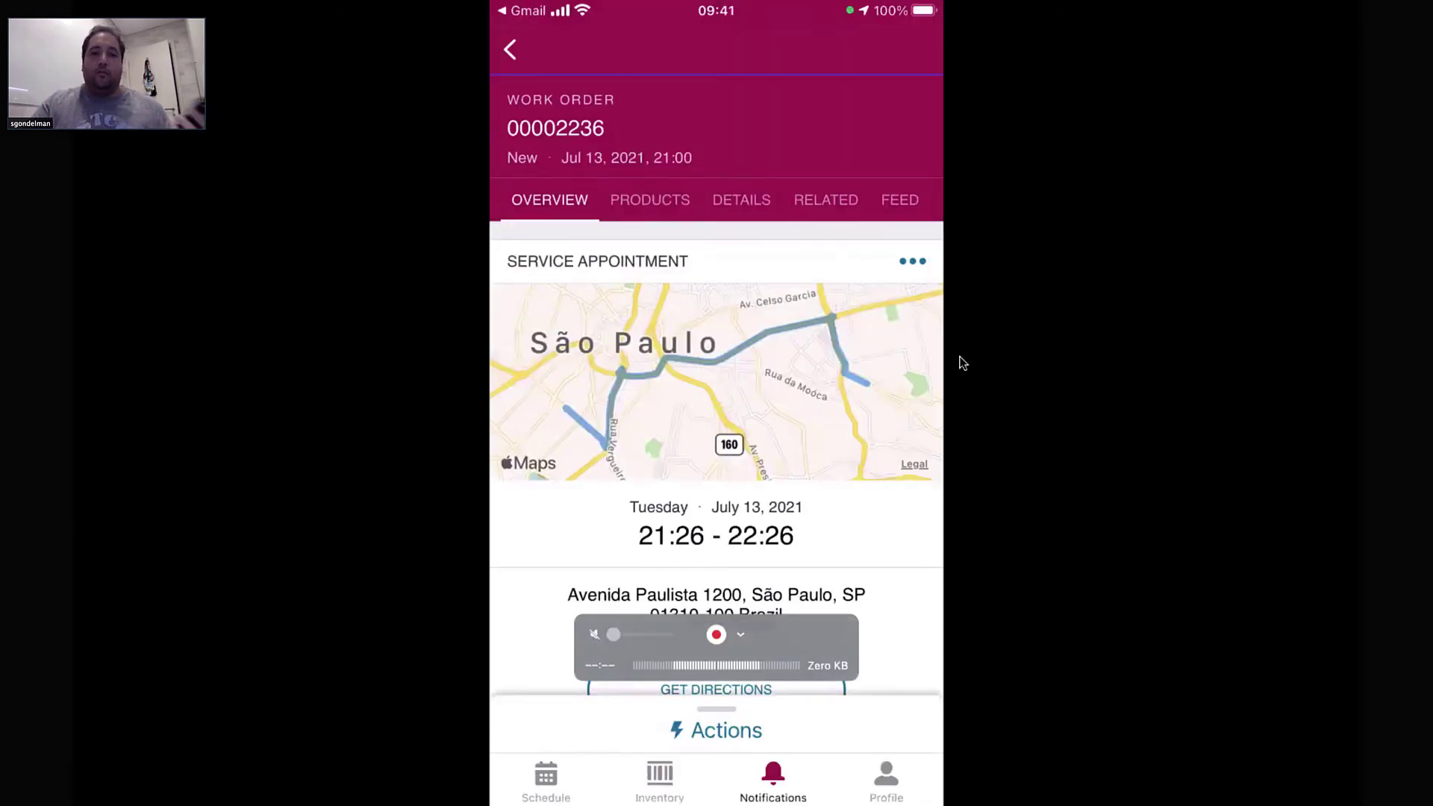
key(ctrl+Left)
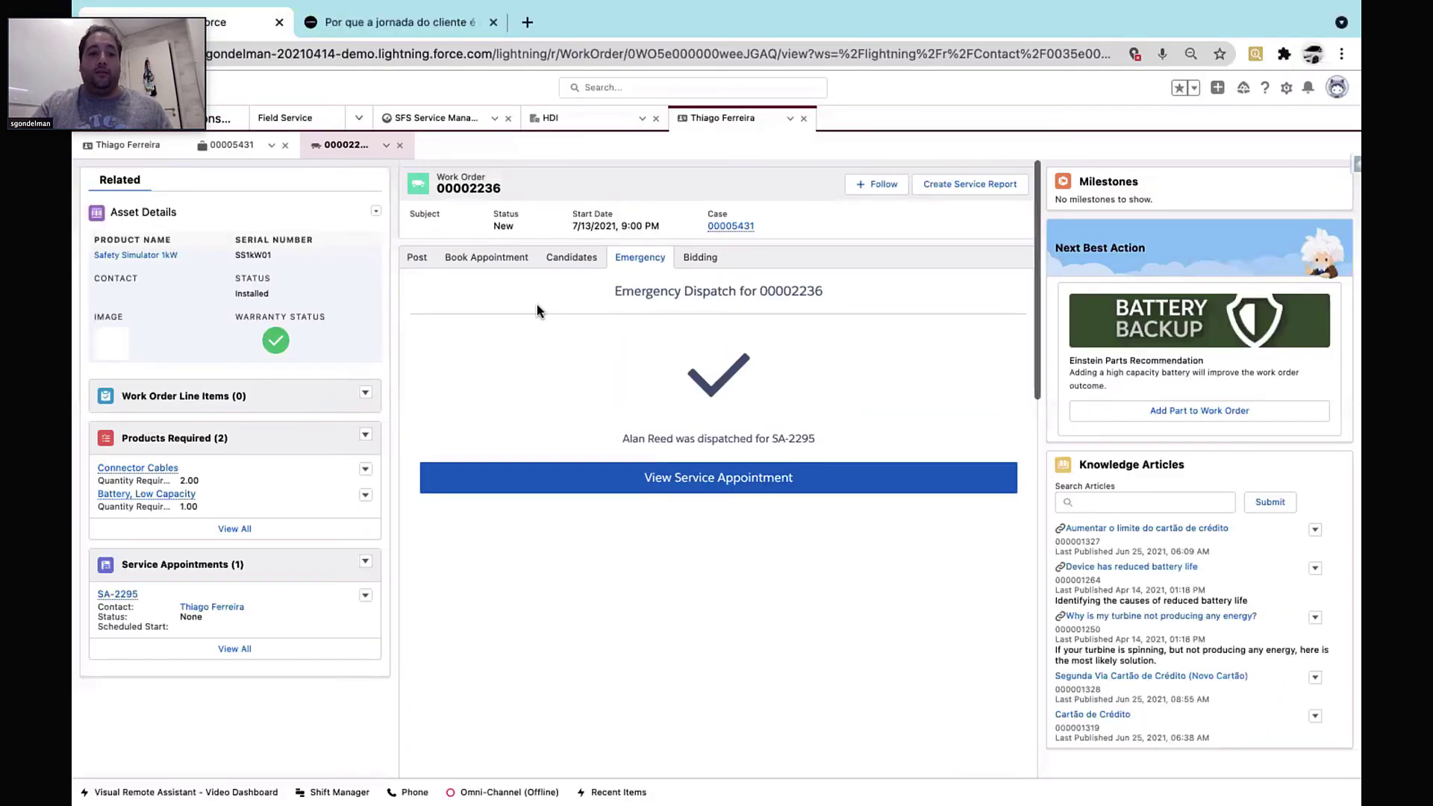
From SA-2295's resource AR-2233, open the customer tracking page showing arrival within 4 minutes
click(177, 565)
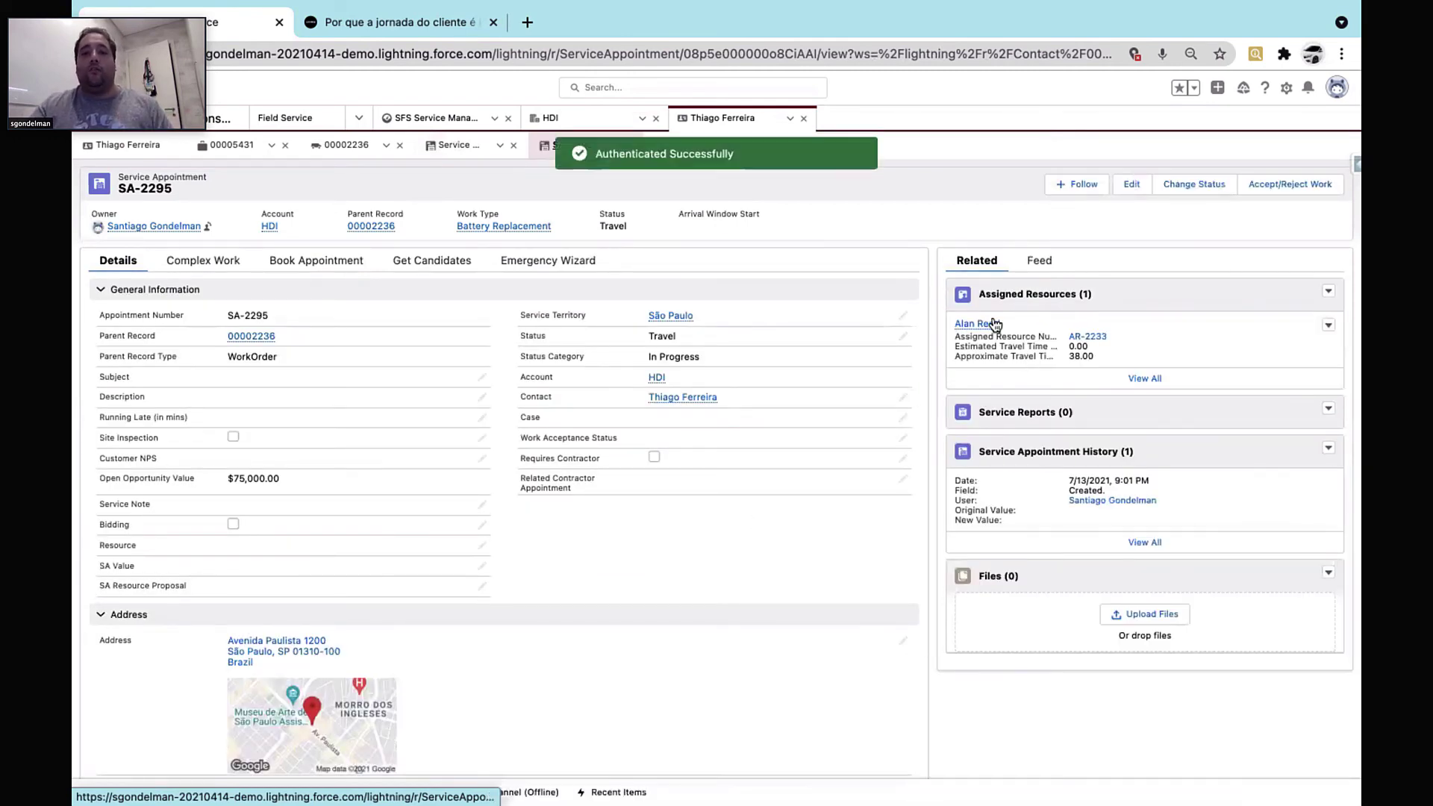
click(1089, 338)
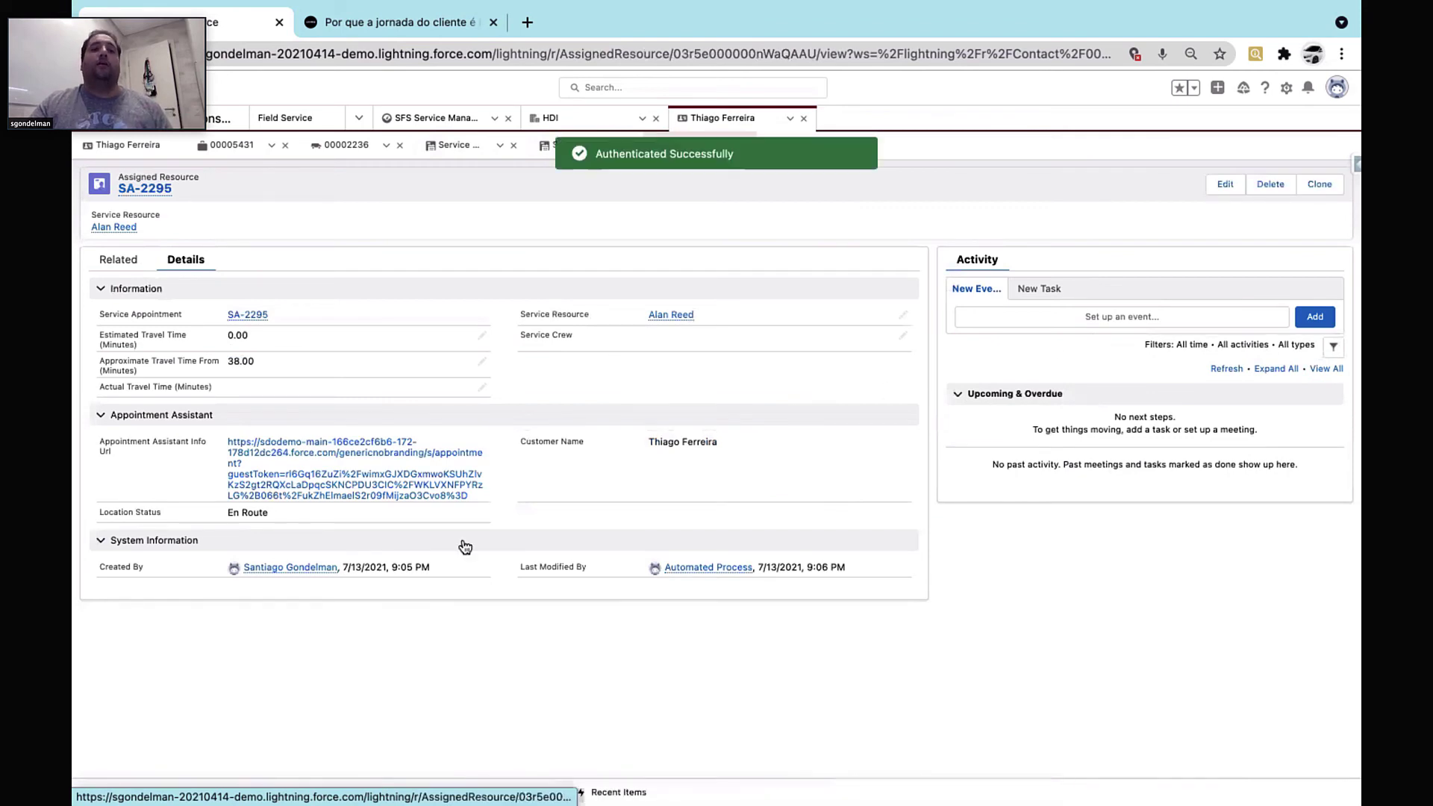
key(Tab)
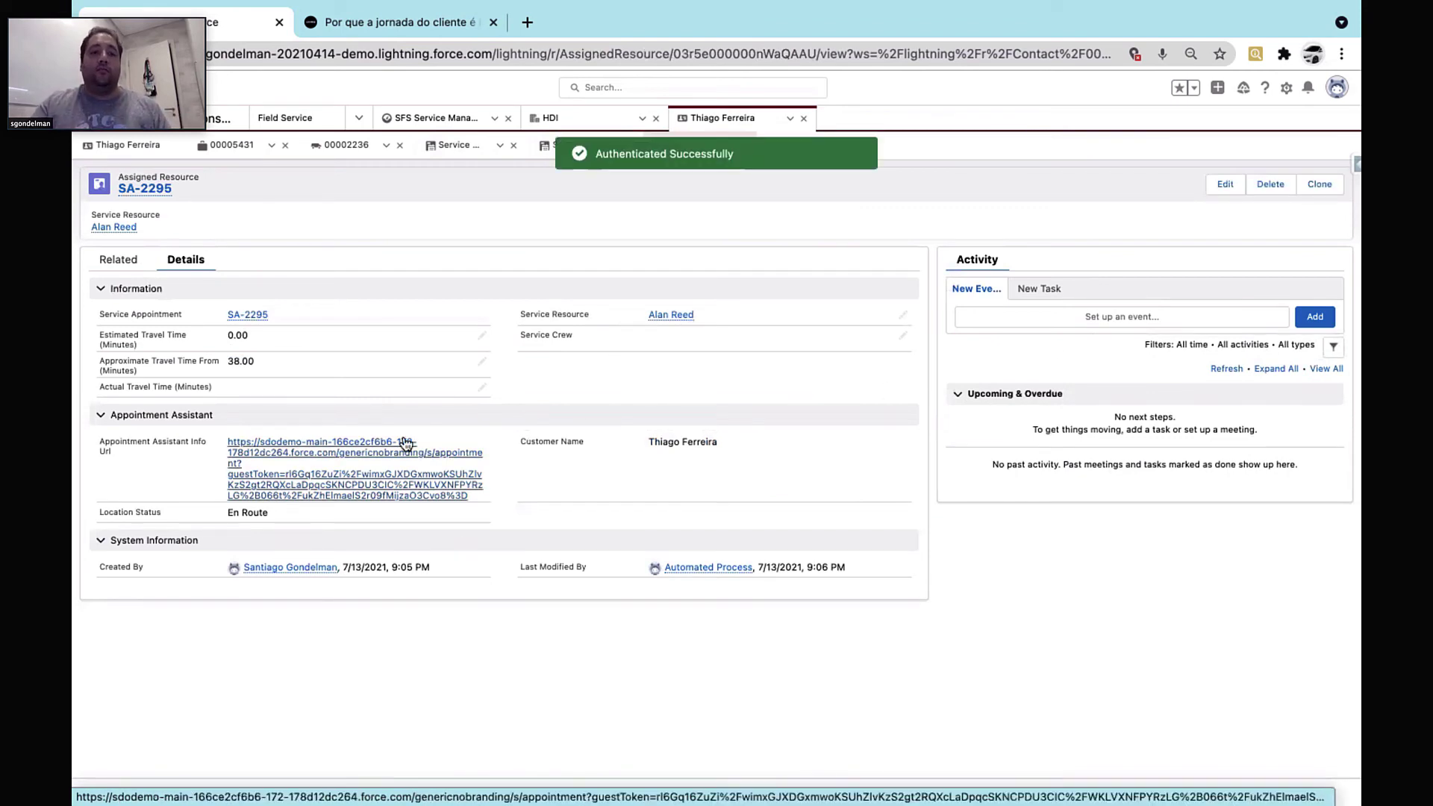
click(382, 491)
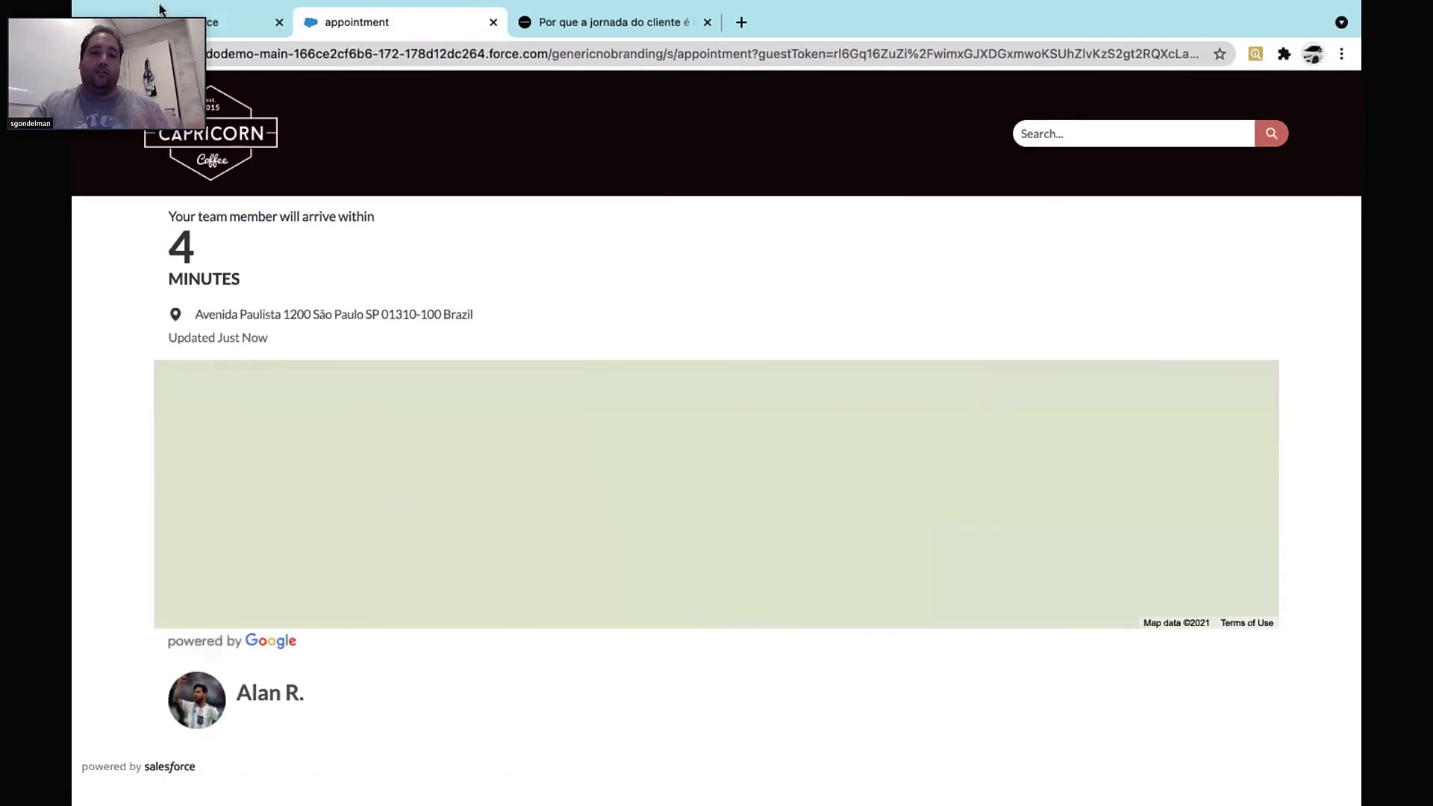
Let the tracking map load, then switch to the phone's work order 00002236 screen
mouse_move(153, 2)
mouse_move(116, 34)
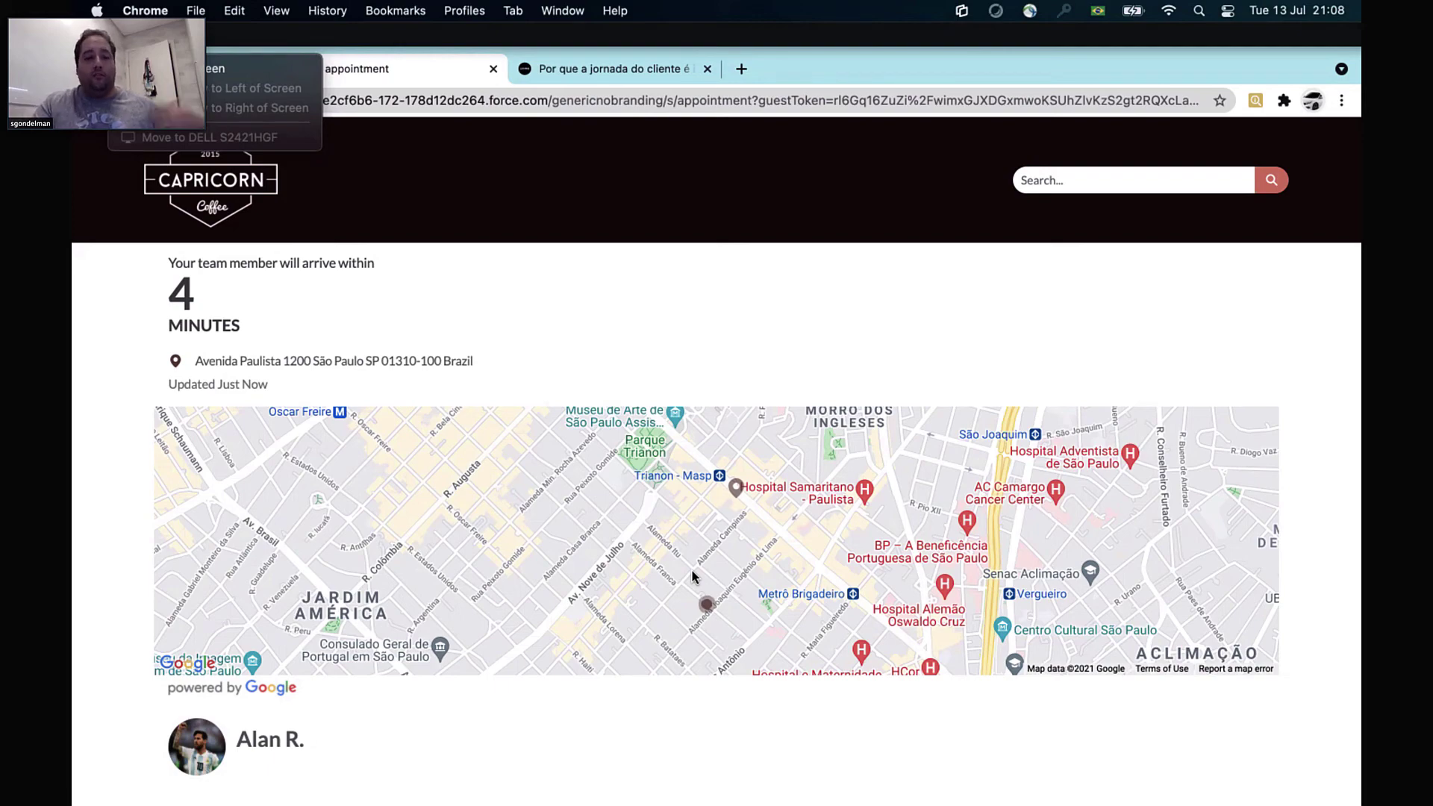
key(ctrl+Left)
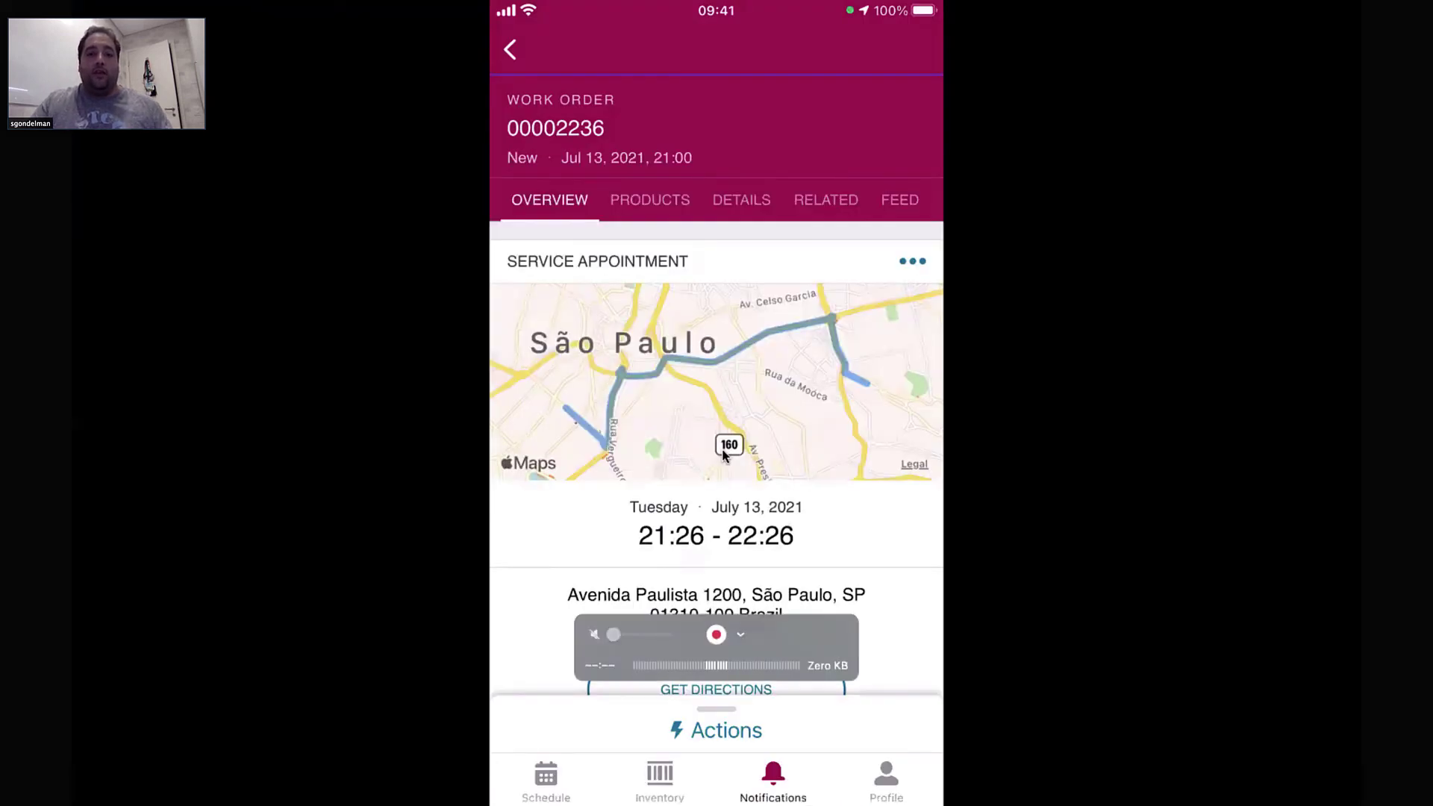
Reopen the tracking page from AR-2233, now showing arrival within 3 minutes, then show the desktop
key(ctrl+Right)
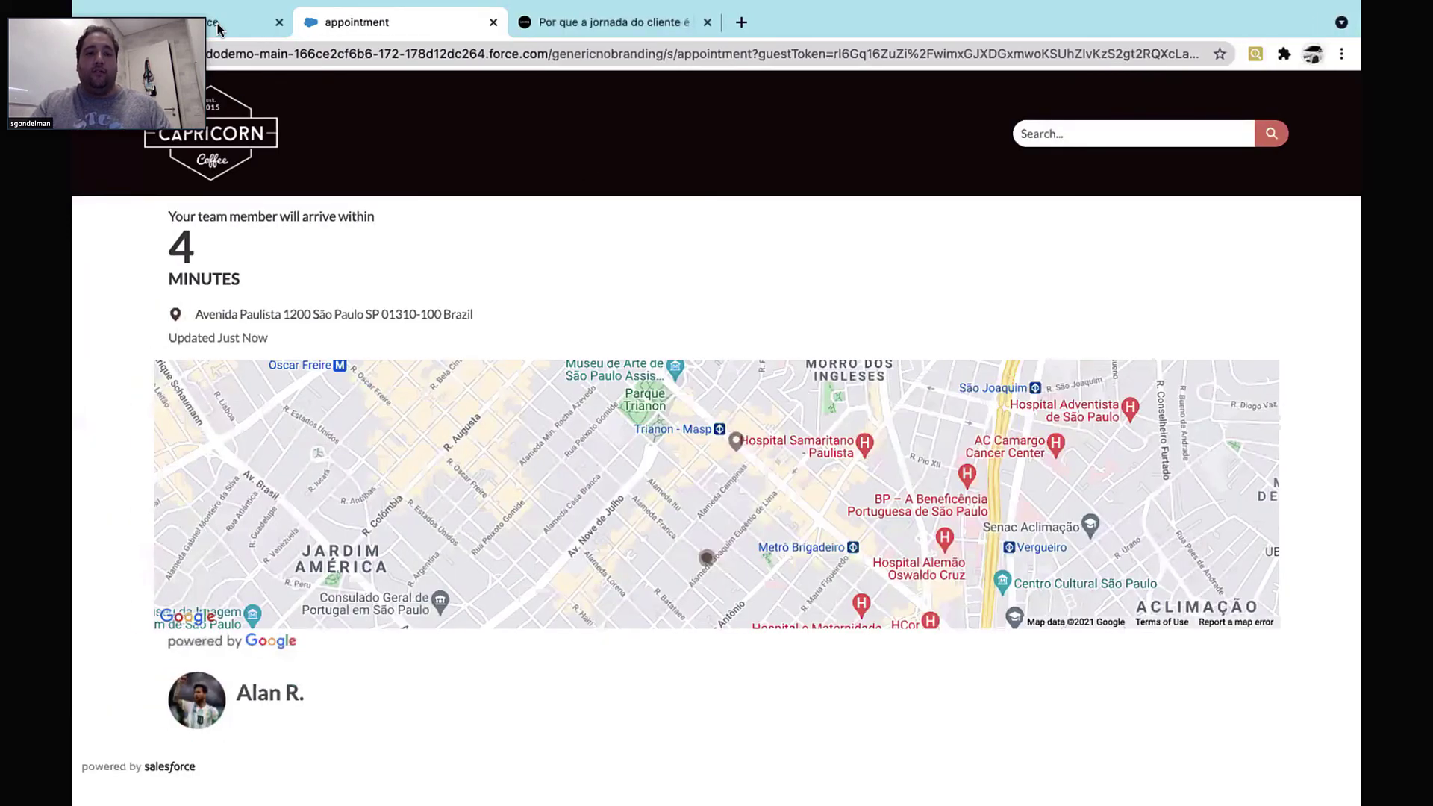
click(218, 27)
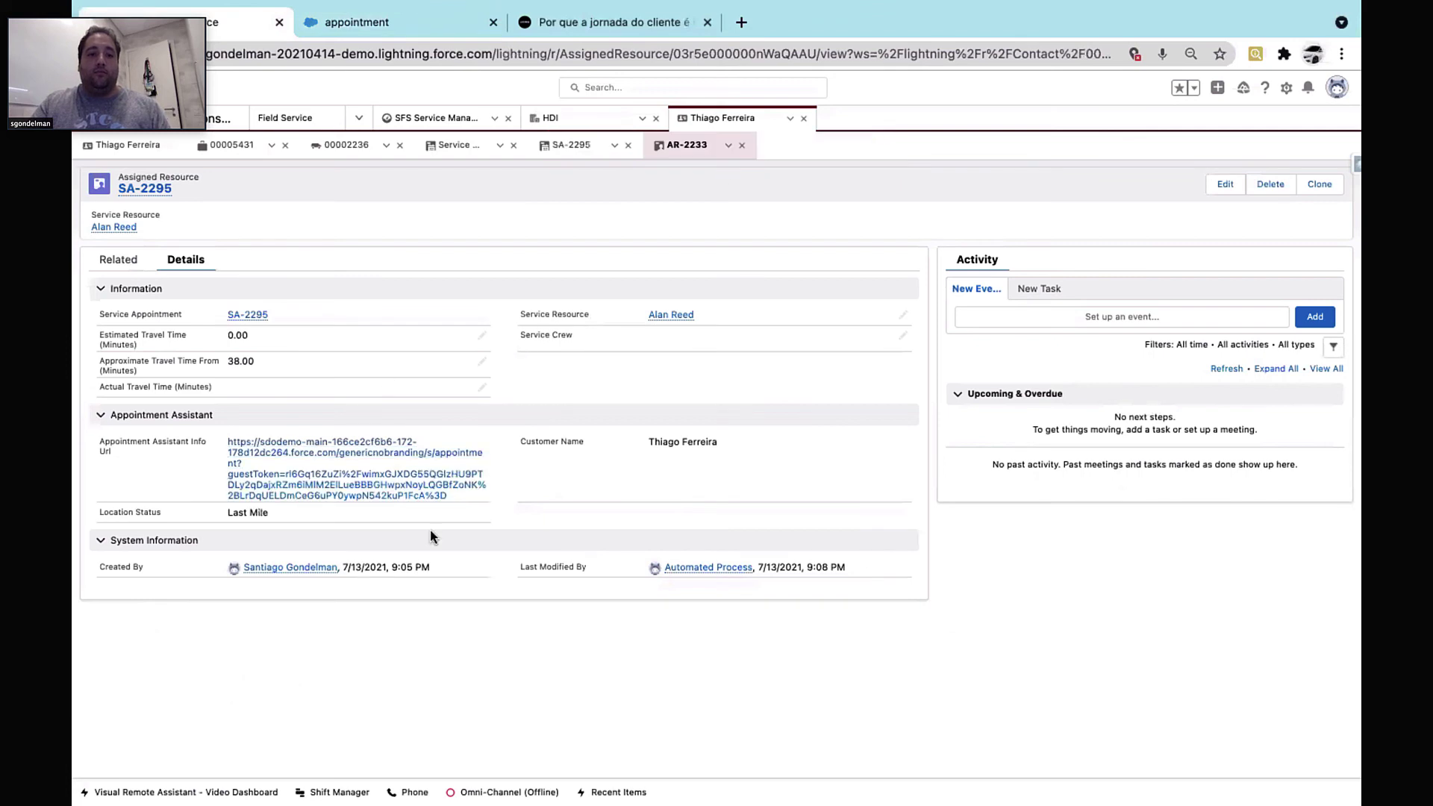
click(425, 481)
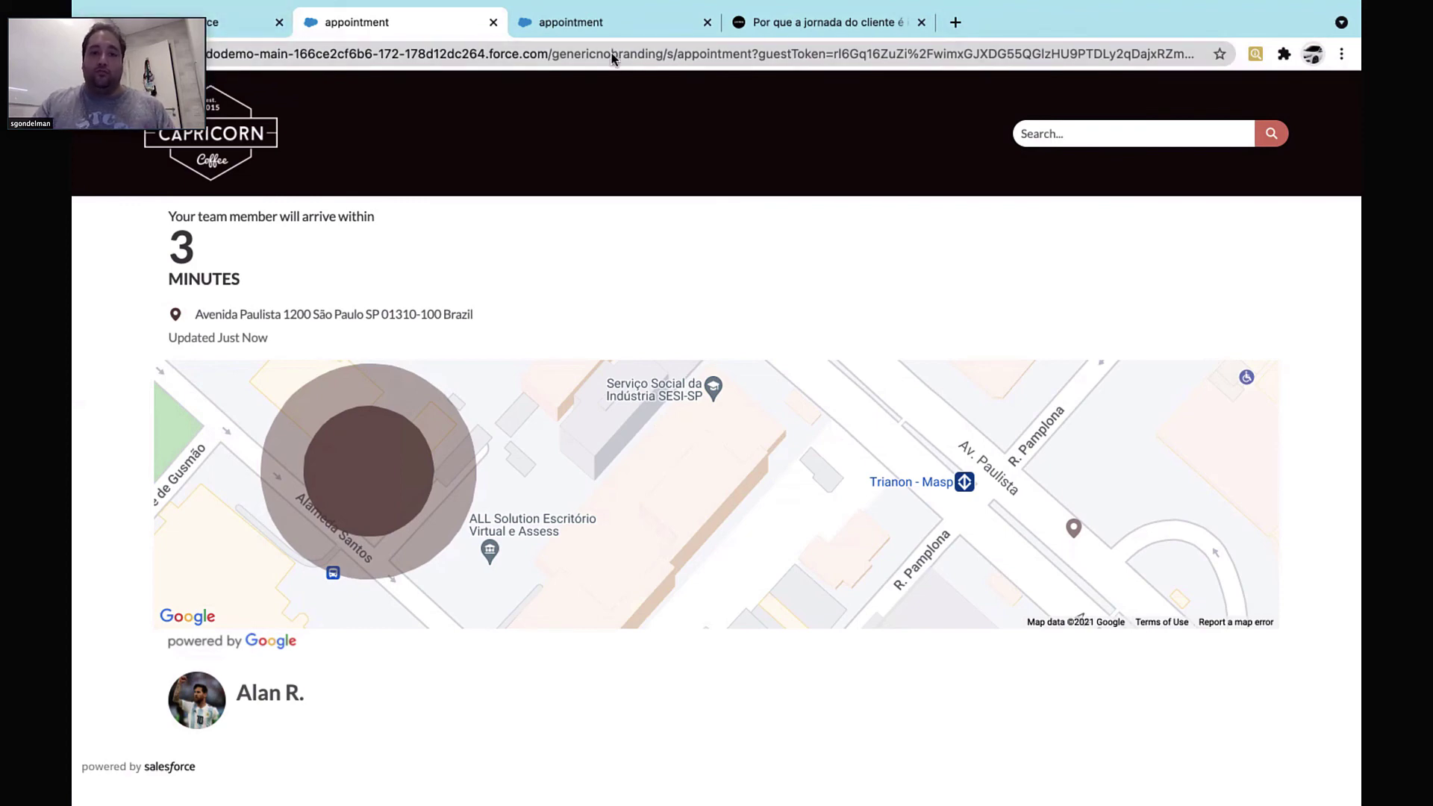
key(ctrl+Left)
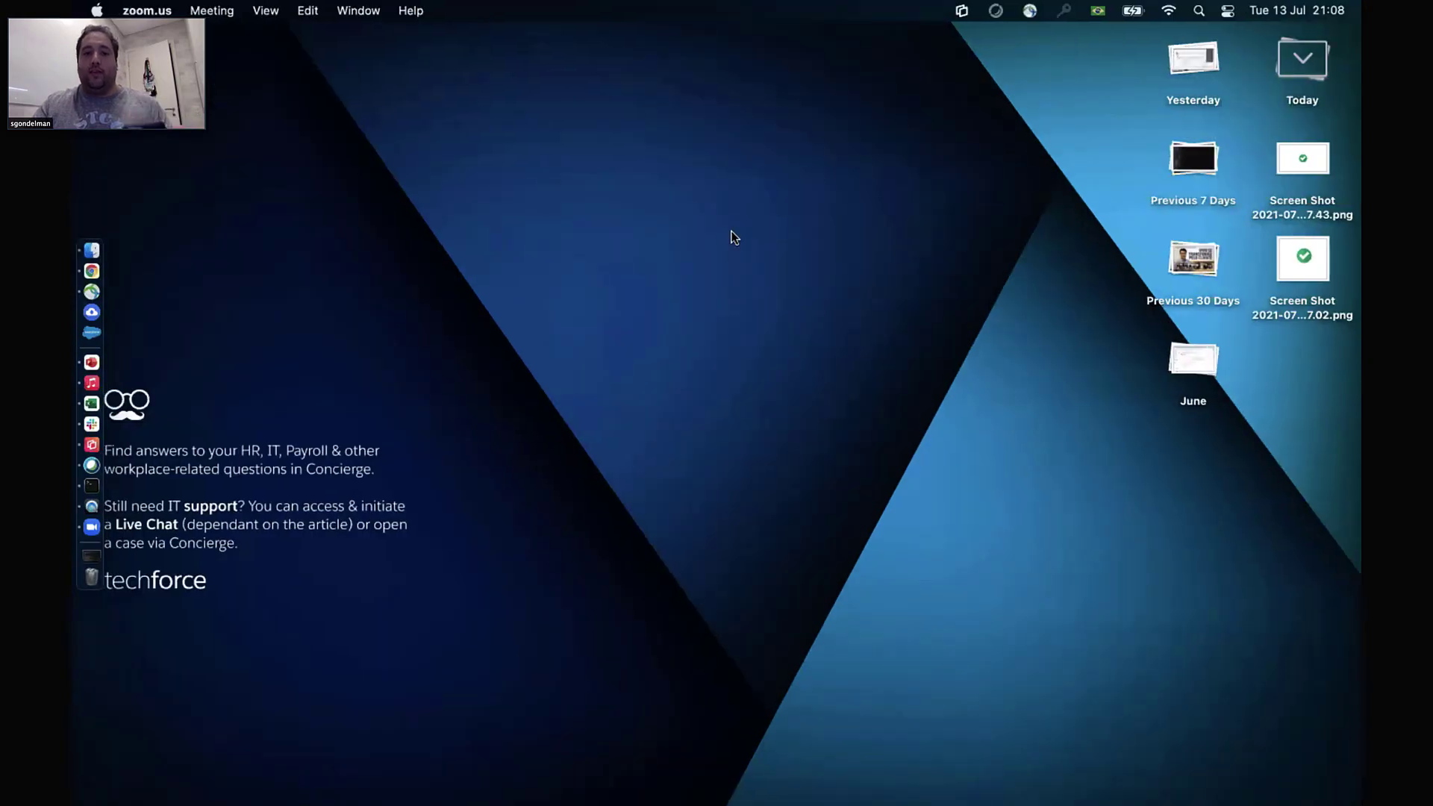
Switch from the macOS desktop to the mirrored phone screen
key(ctrl+Right)
key(ctrl+Right)
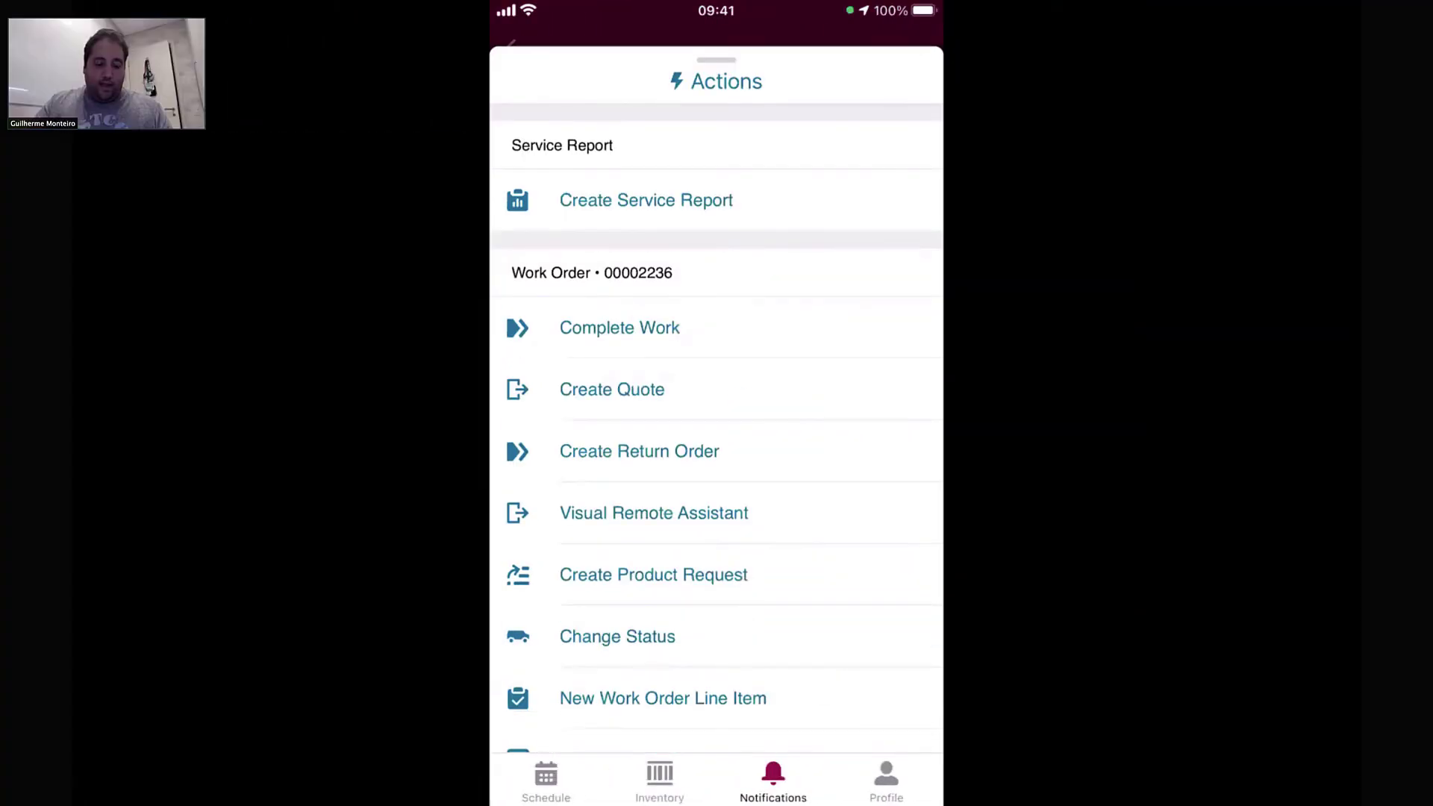
Review the appointment status choices and close the status form without saving
scroll(716, 418, down, 10)
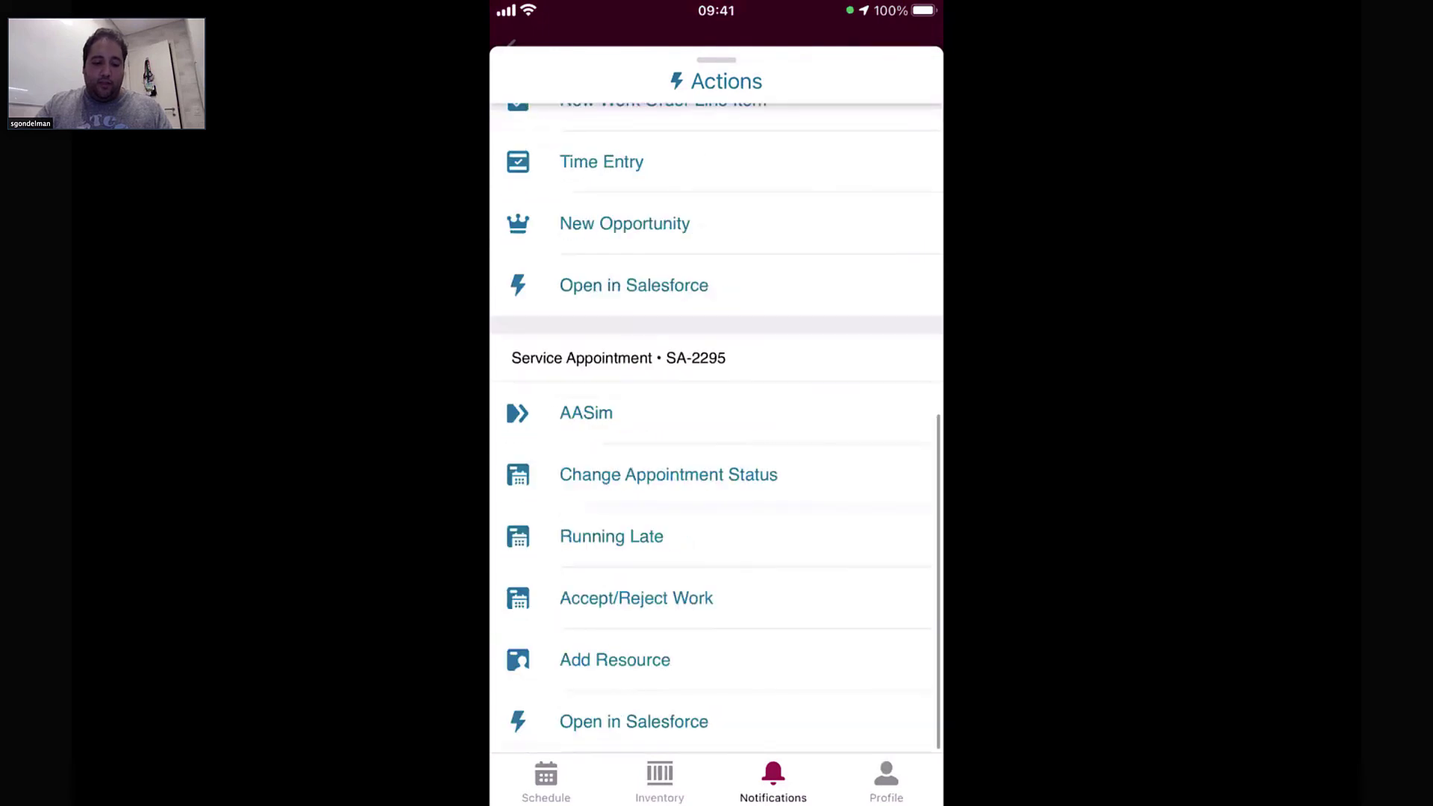
click(667, 474)
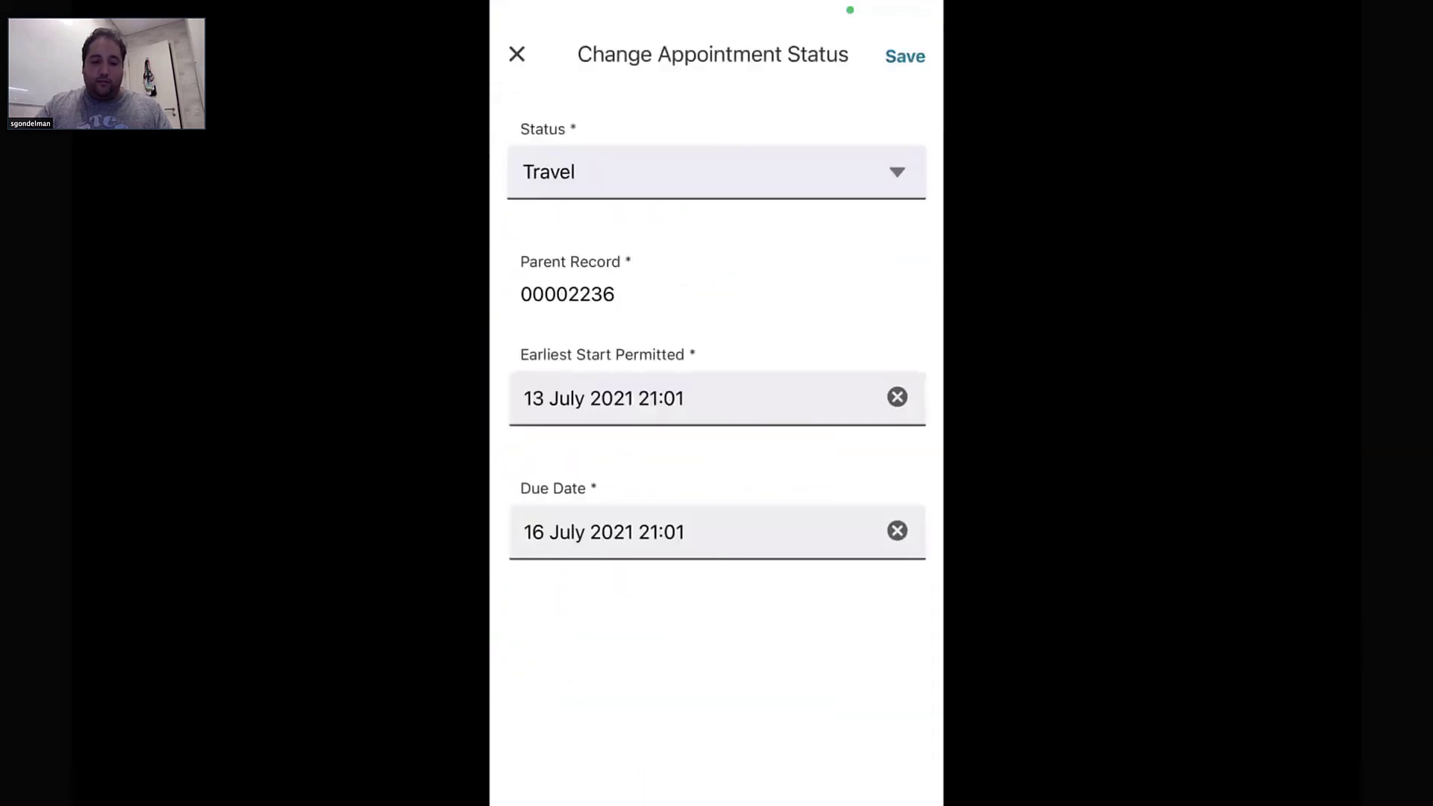
click(716, 172)
scroll(717, 634, down, 2)
click(716, 621)
click(905, 56)
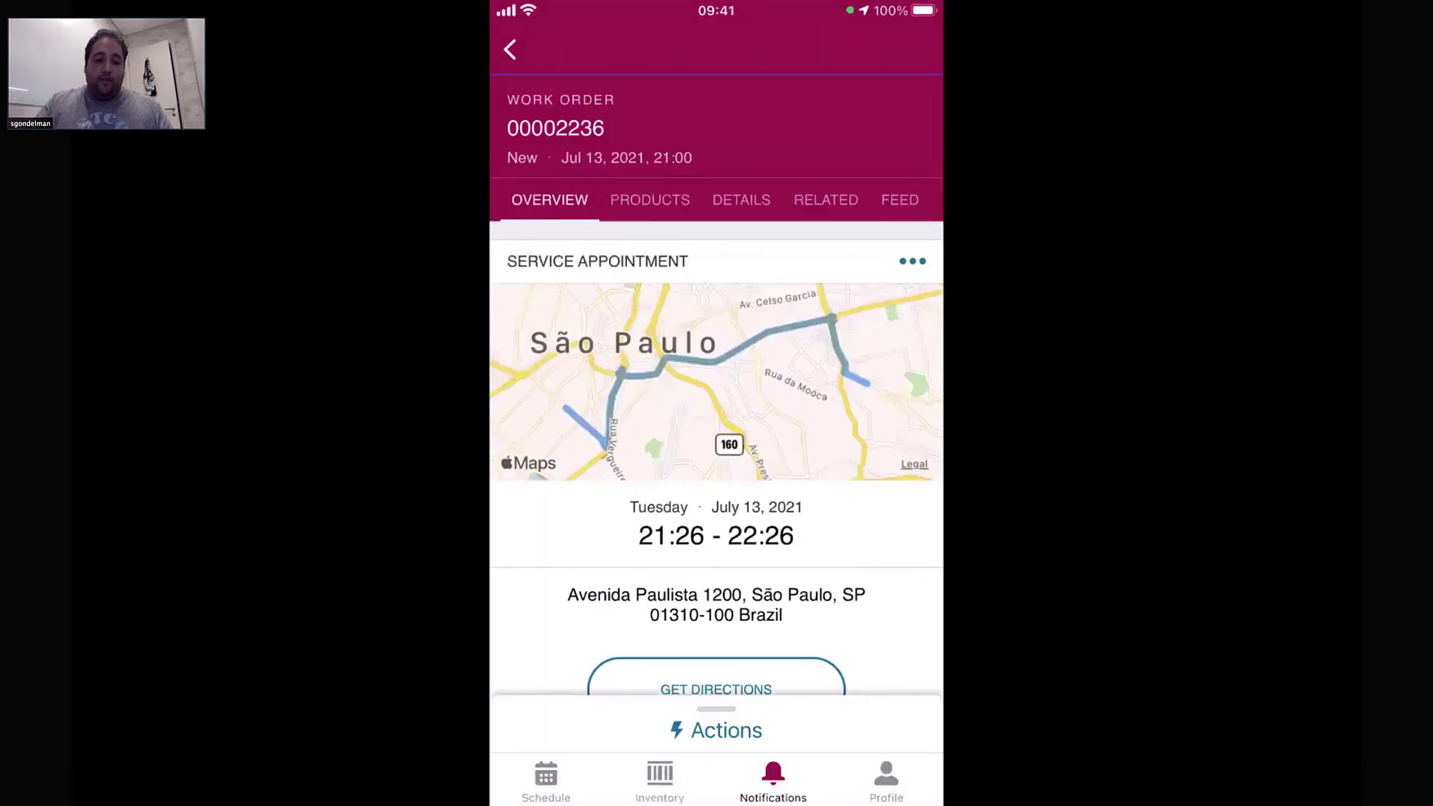
Record one Battery, High Capacity (PI-0081) as a consumed product on the work order
click(650, 200)
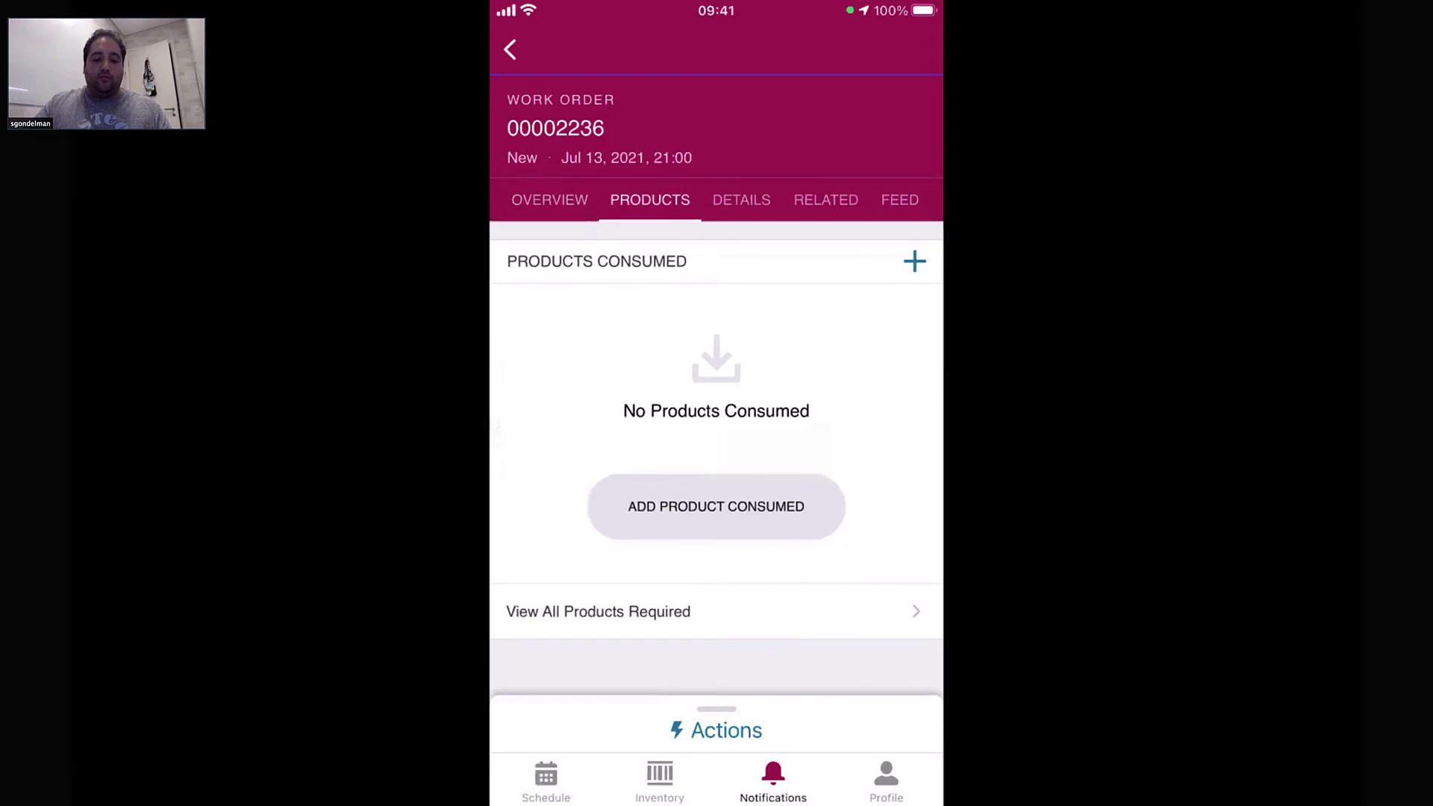
click(716, 506)
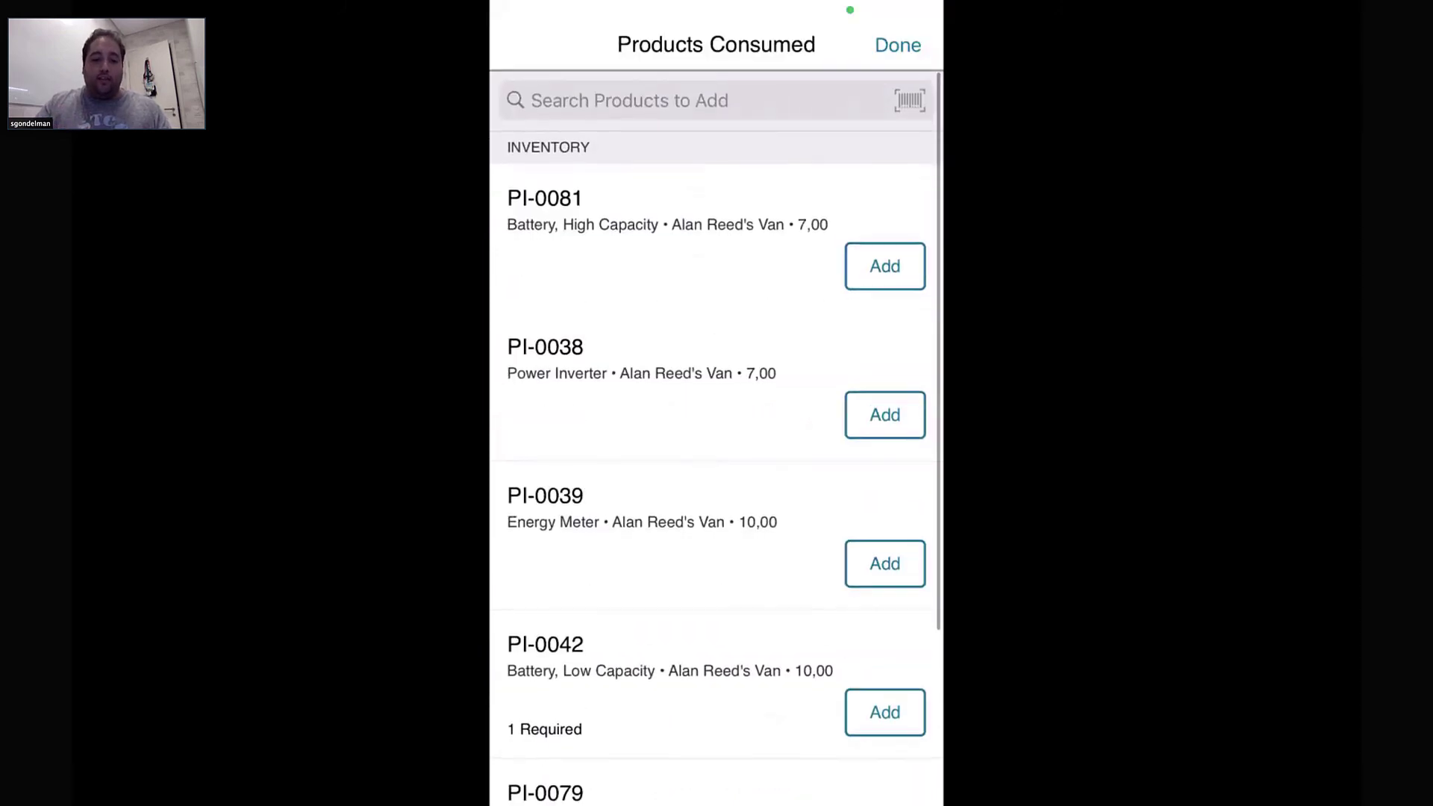
click(885, 713)
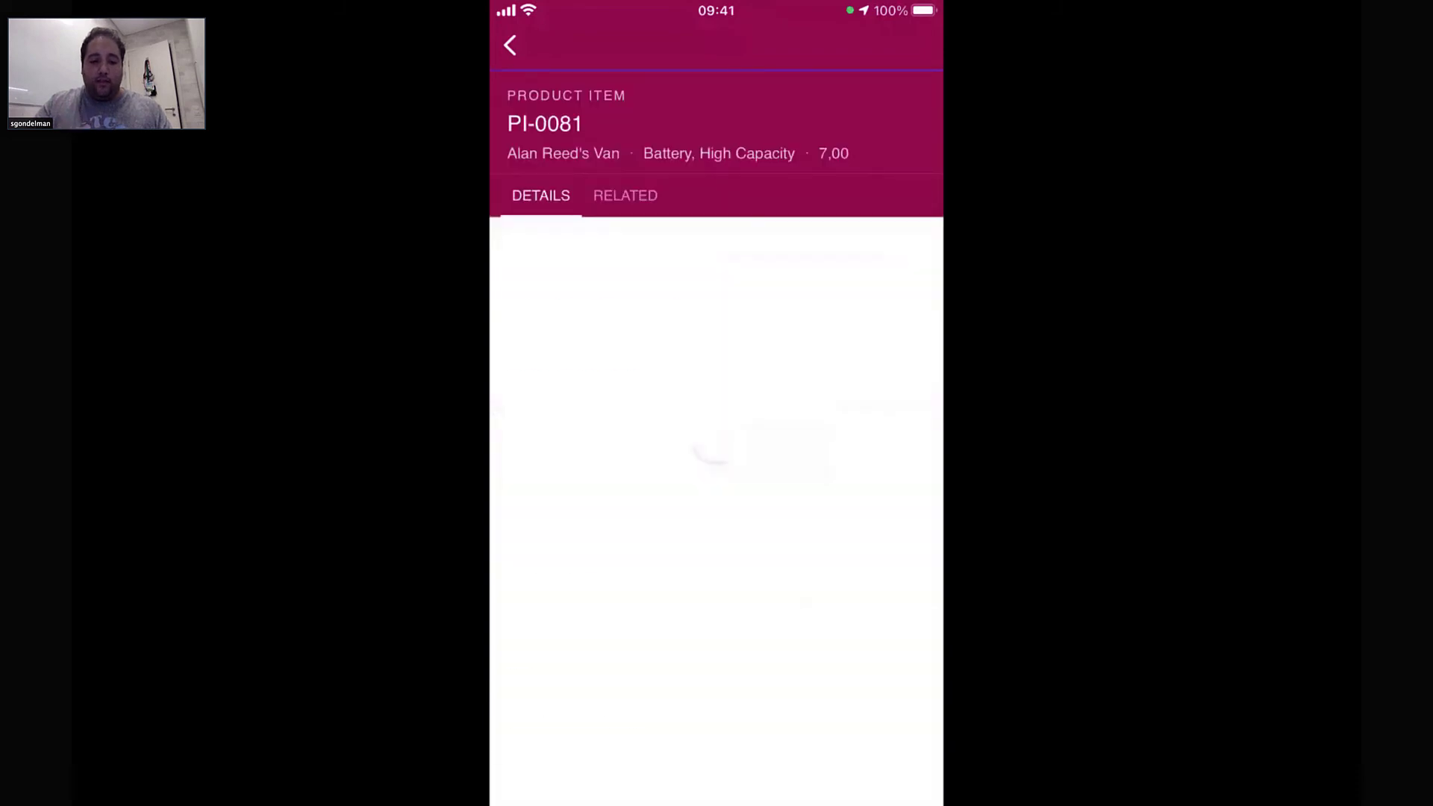
click(510, 45)
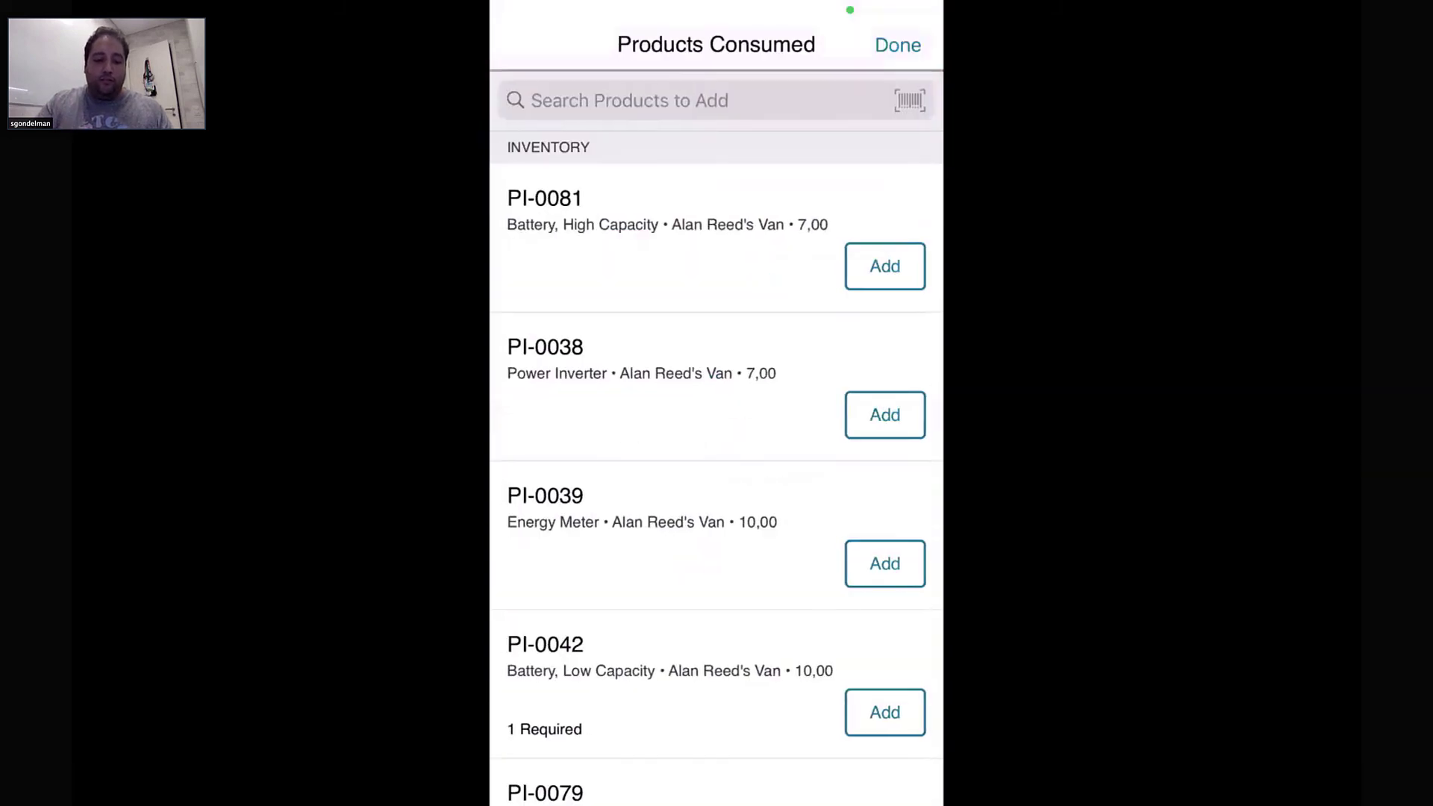
click(885, 265)
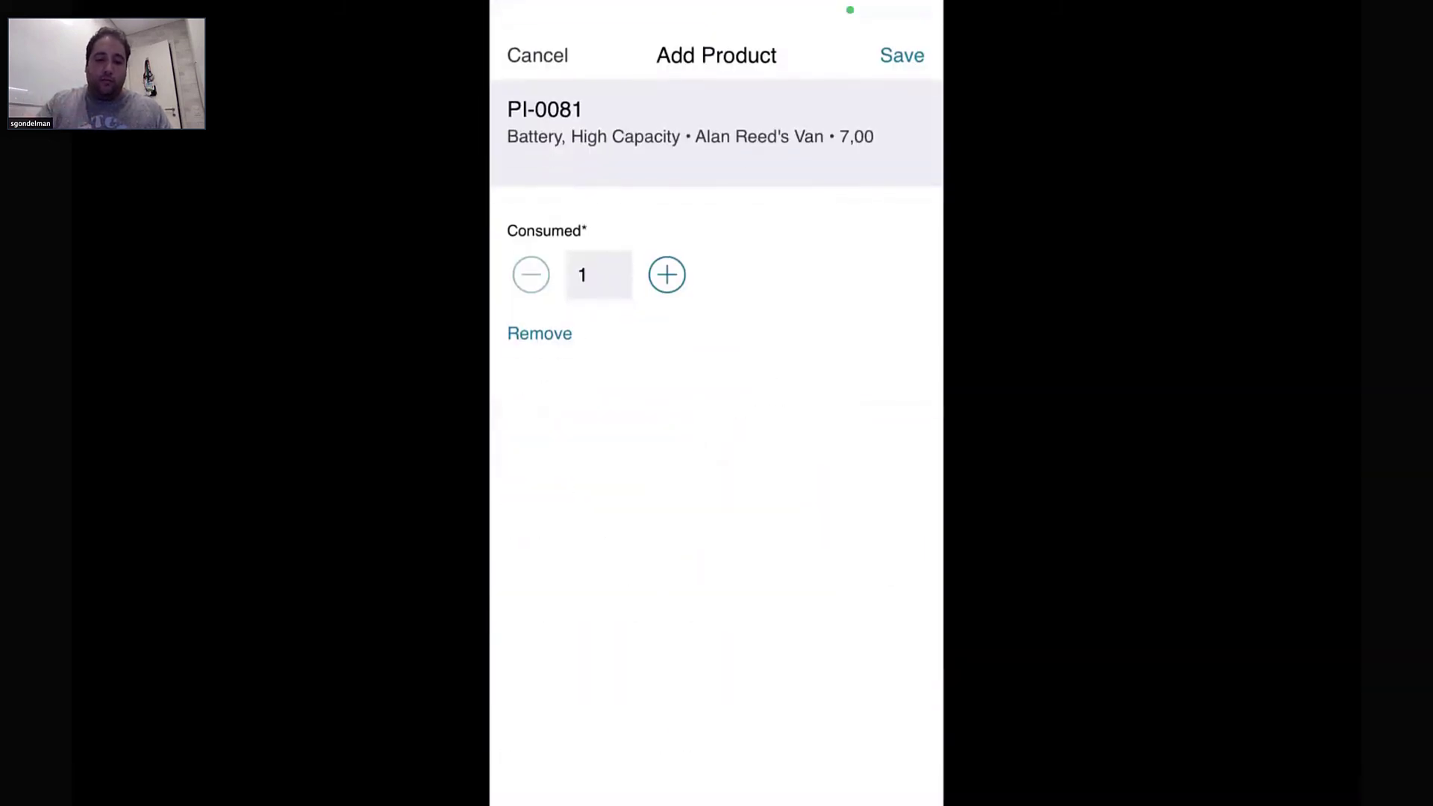
click(902, 55)
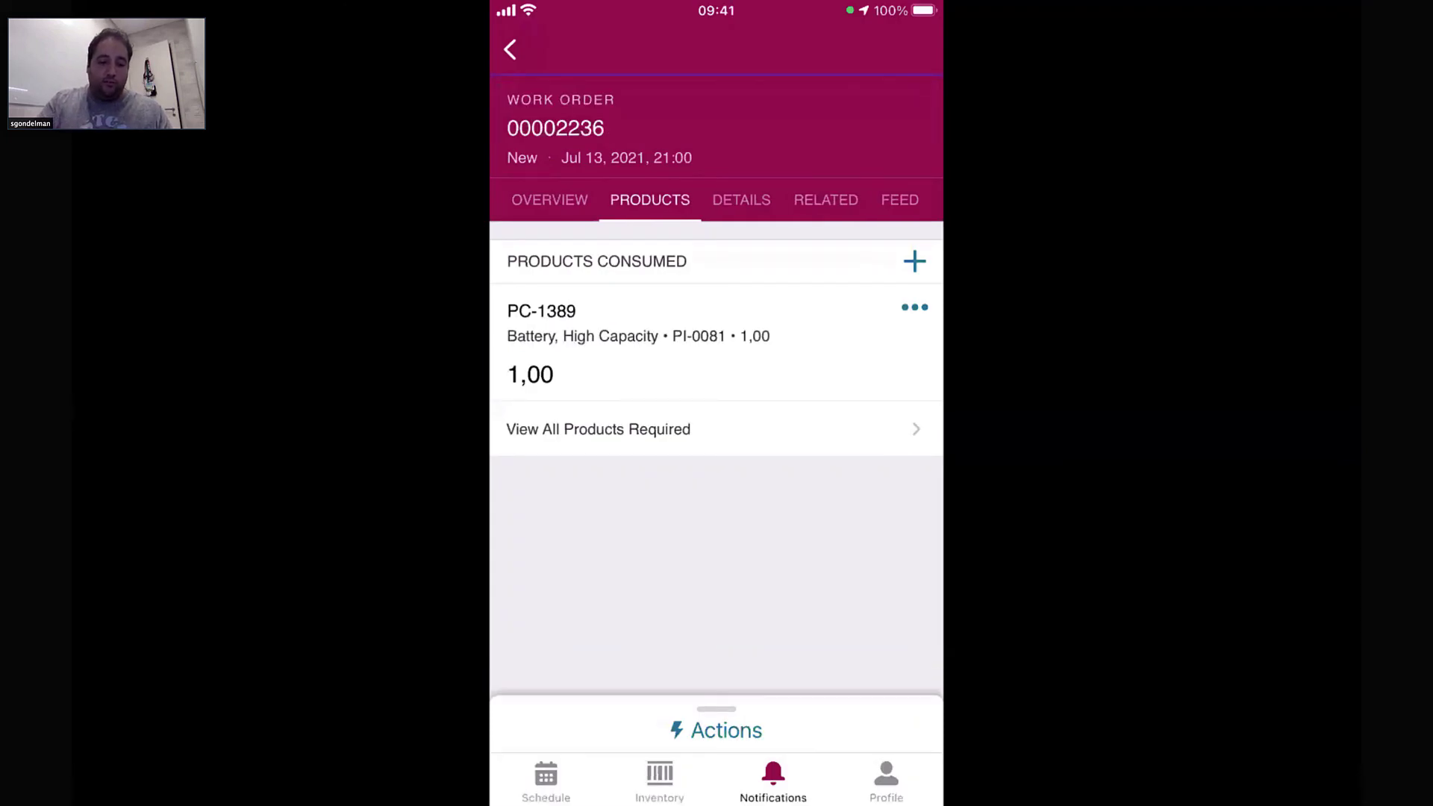
Go back to the work order and read the 'Device has reduced battery life' knowledge article
click(550, 200)
scroll(717, 448, down, 15)
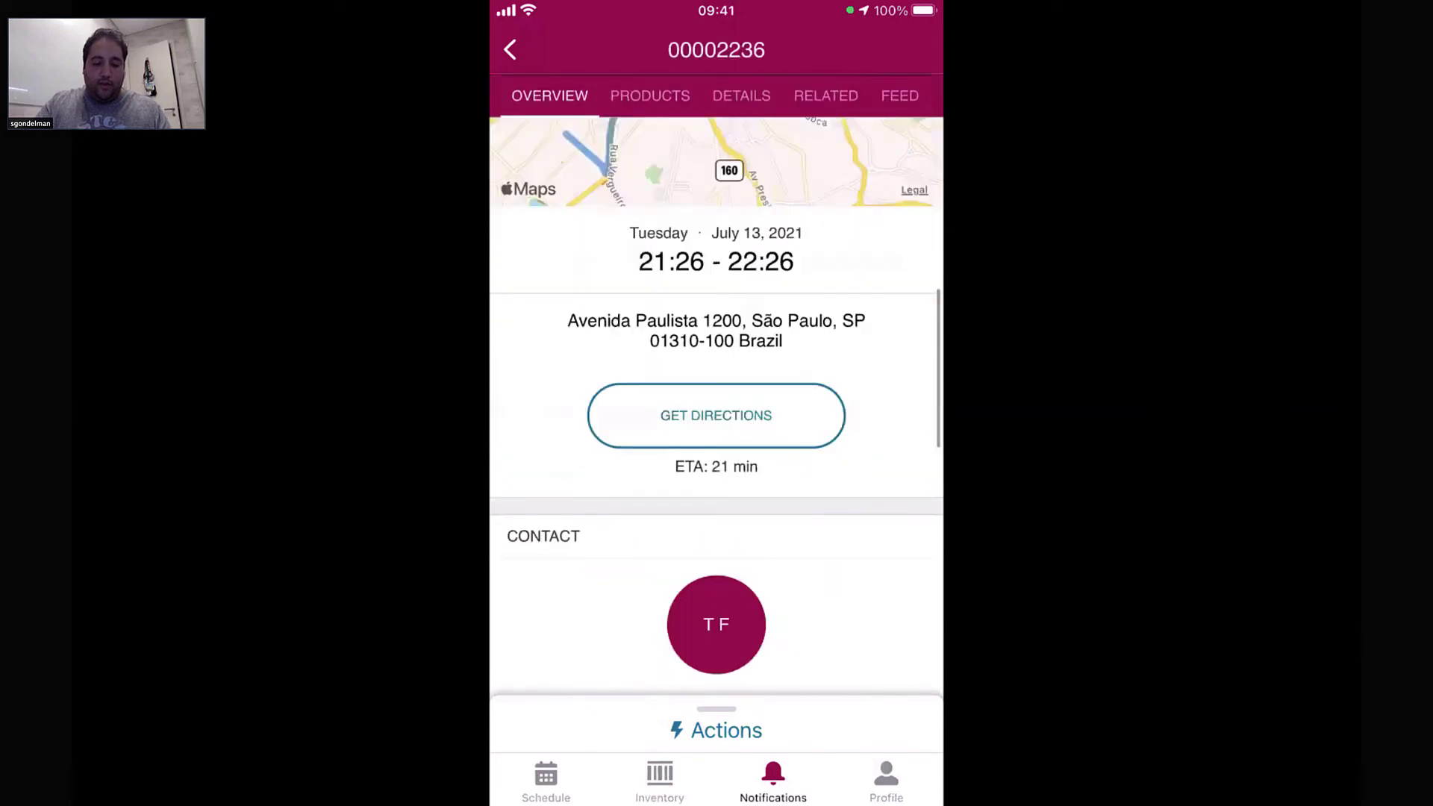
scroll(716, 410, down, 5)
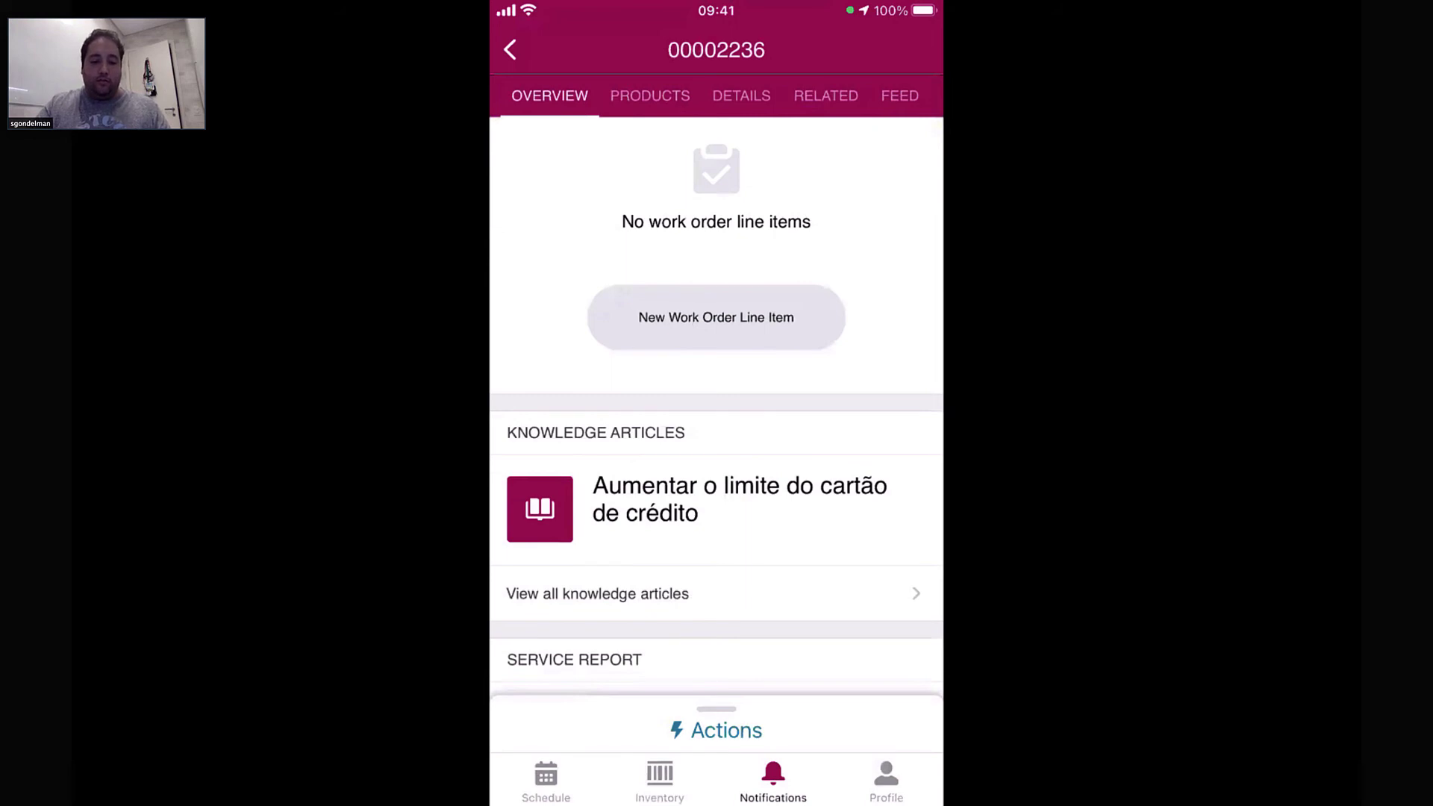
click(715, 594)
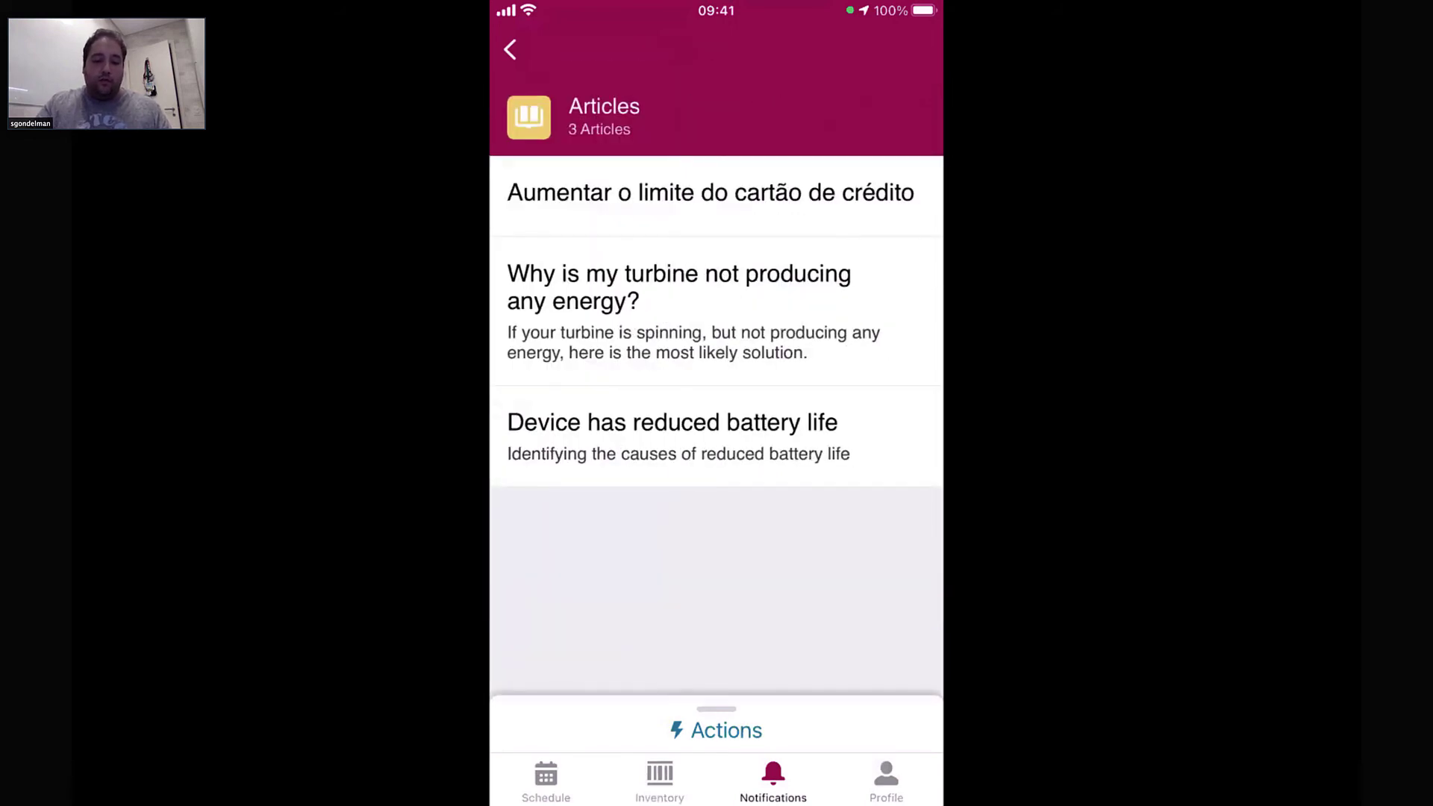
click(672, 437)
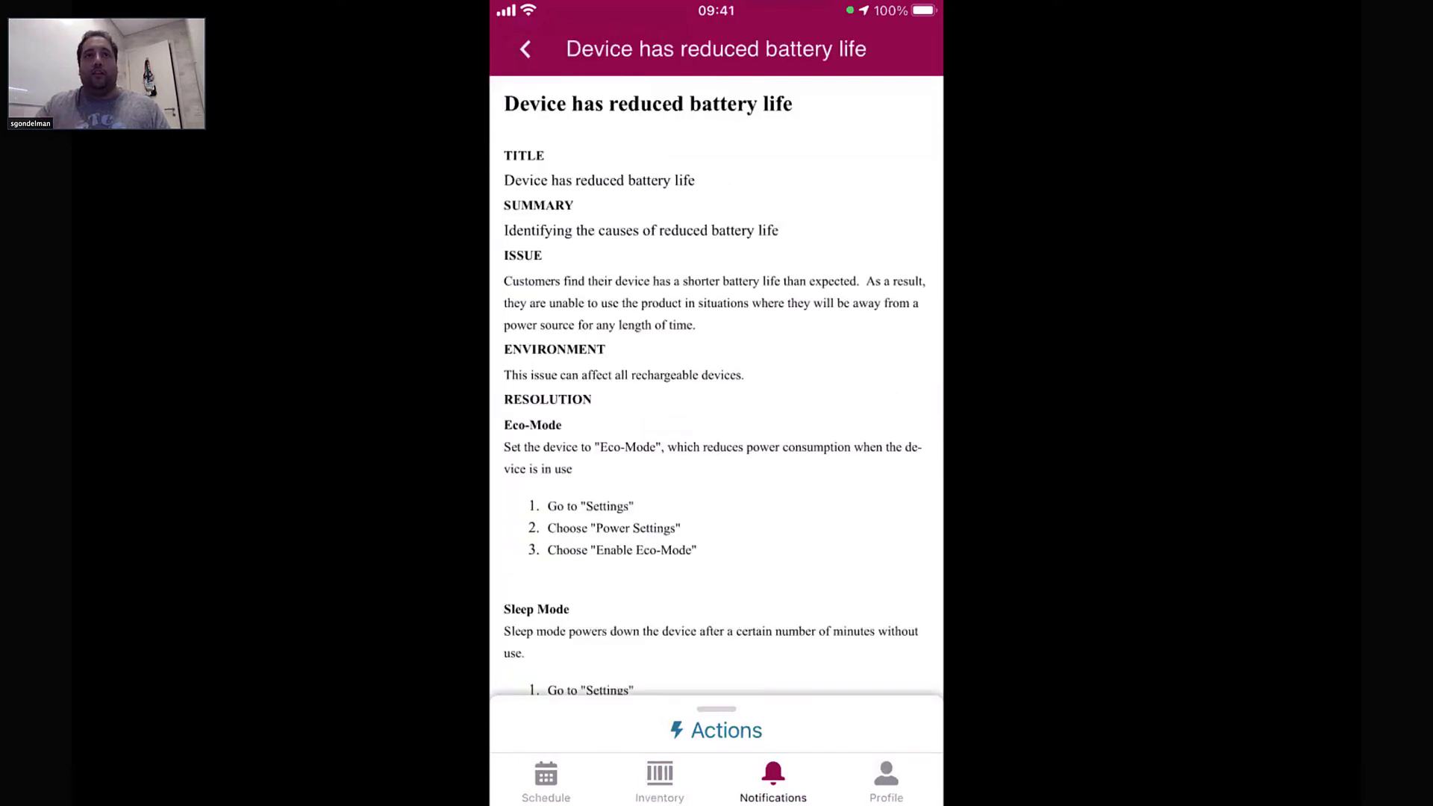
scroll(716, 373, down, 10)
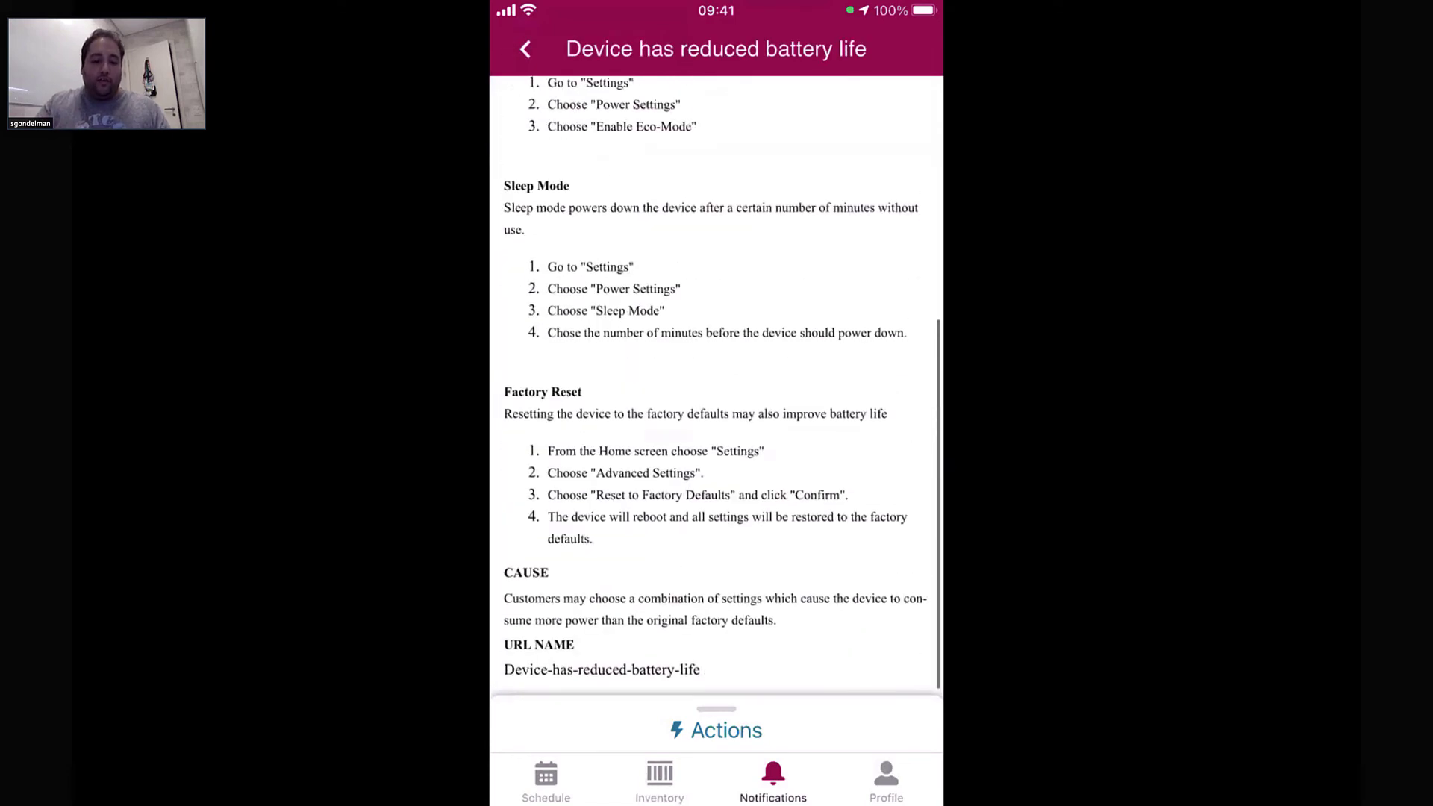
scroll(716, 373, up, 10)
click(526, 49)
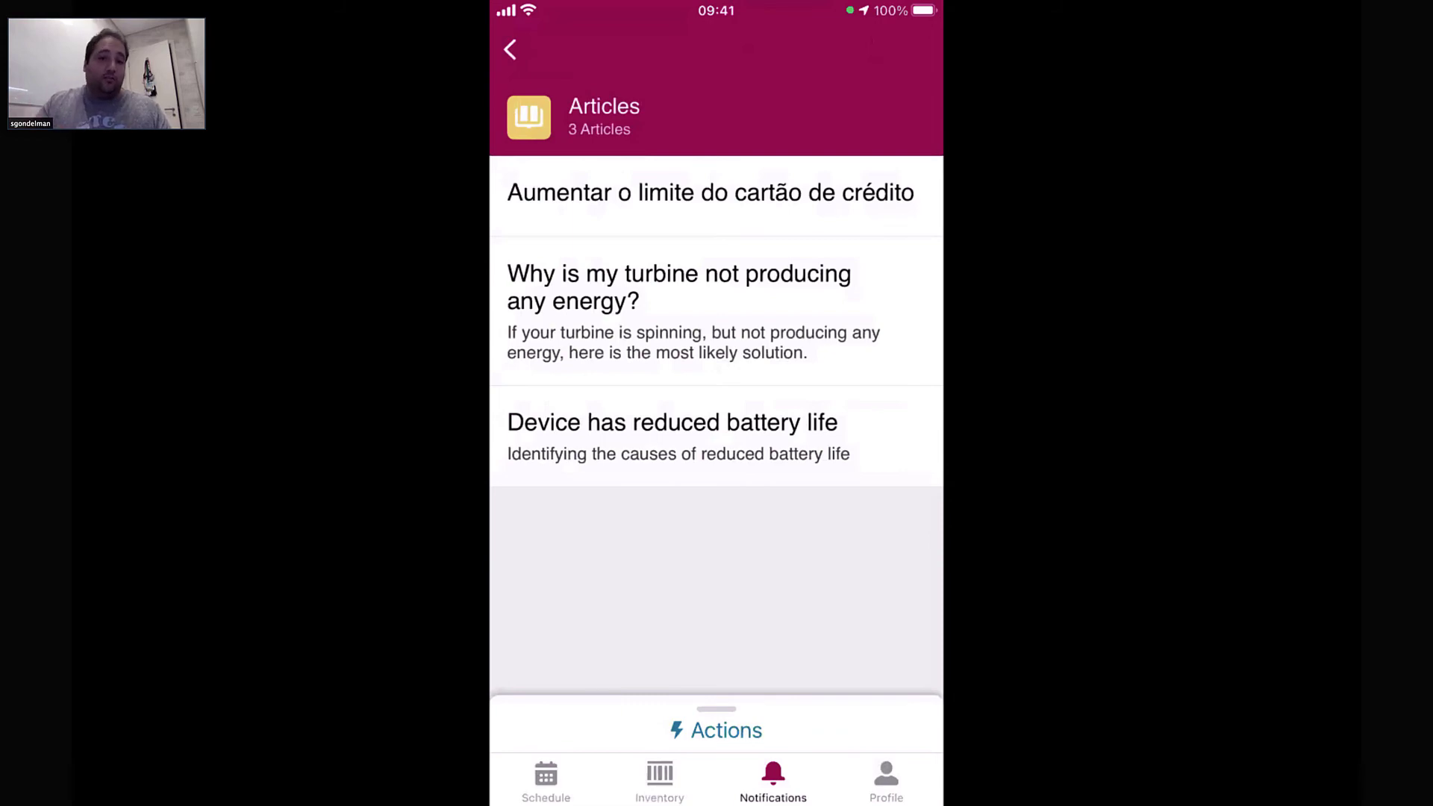
Read the 'Why is my turbine not producing any energy?' article and return to the article list
click(679, 288)
scroll(717, 373, down, 10)
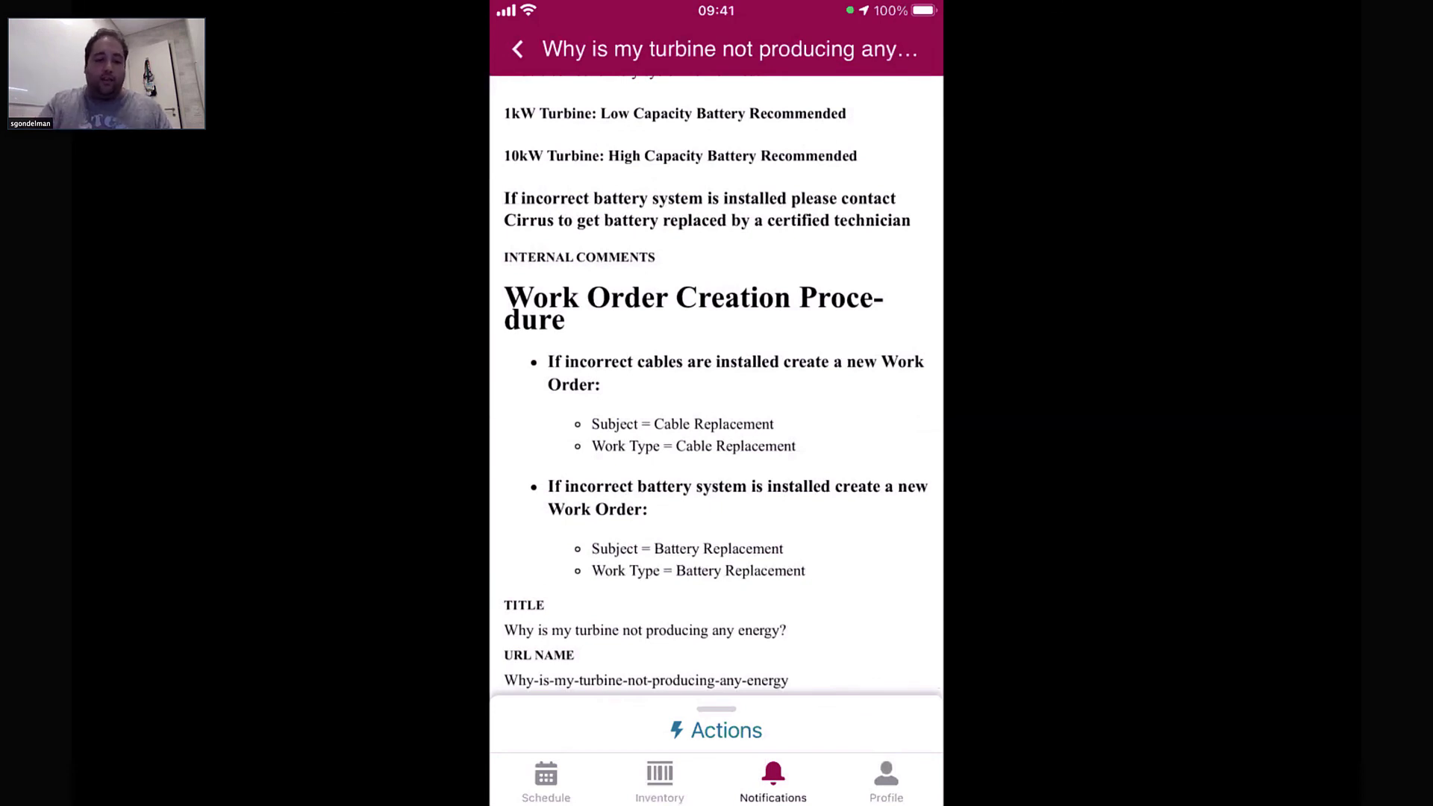
click(517, 49)
Review the work order's Overview and its available actions, then leave it for Notifications
click(510, 50)
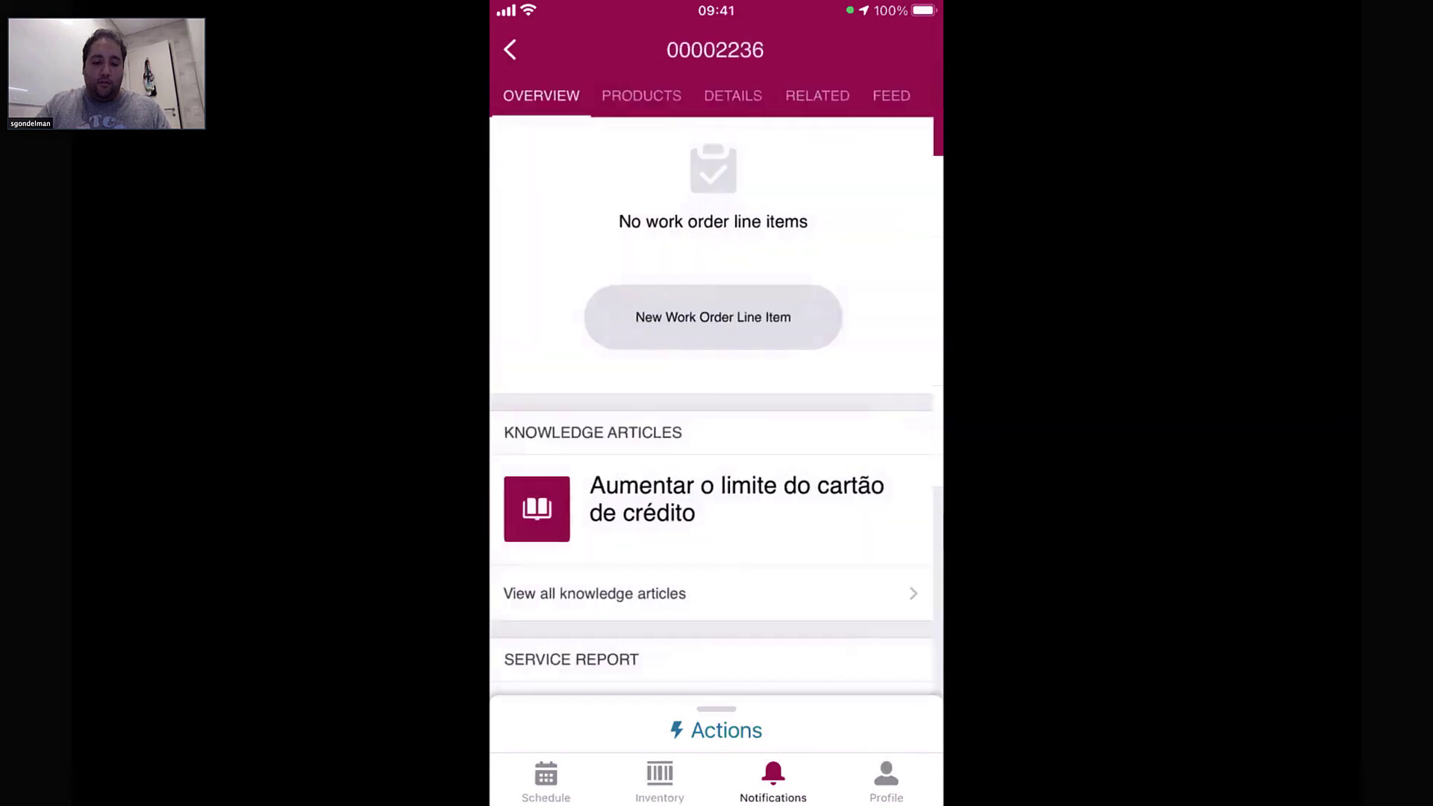
scroll(716, 374, down, 3)
scroll(716, 373, up, 5)
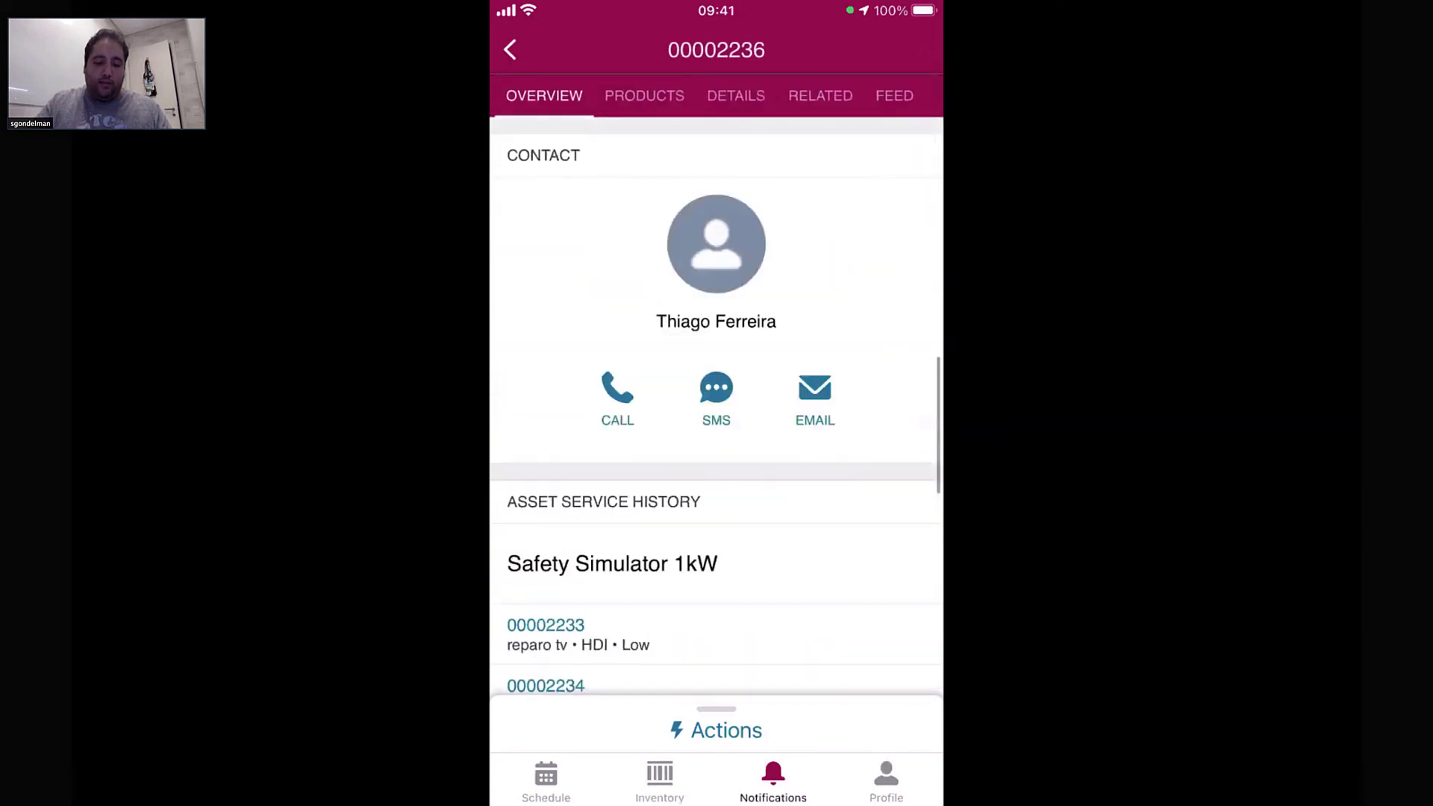
click(716, 680)
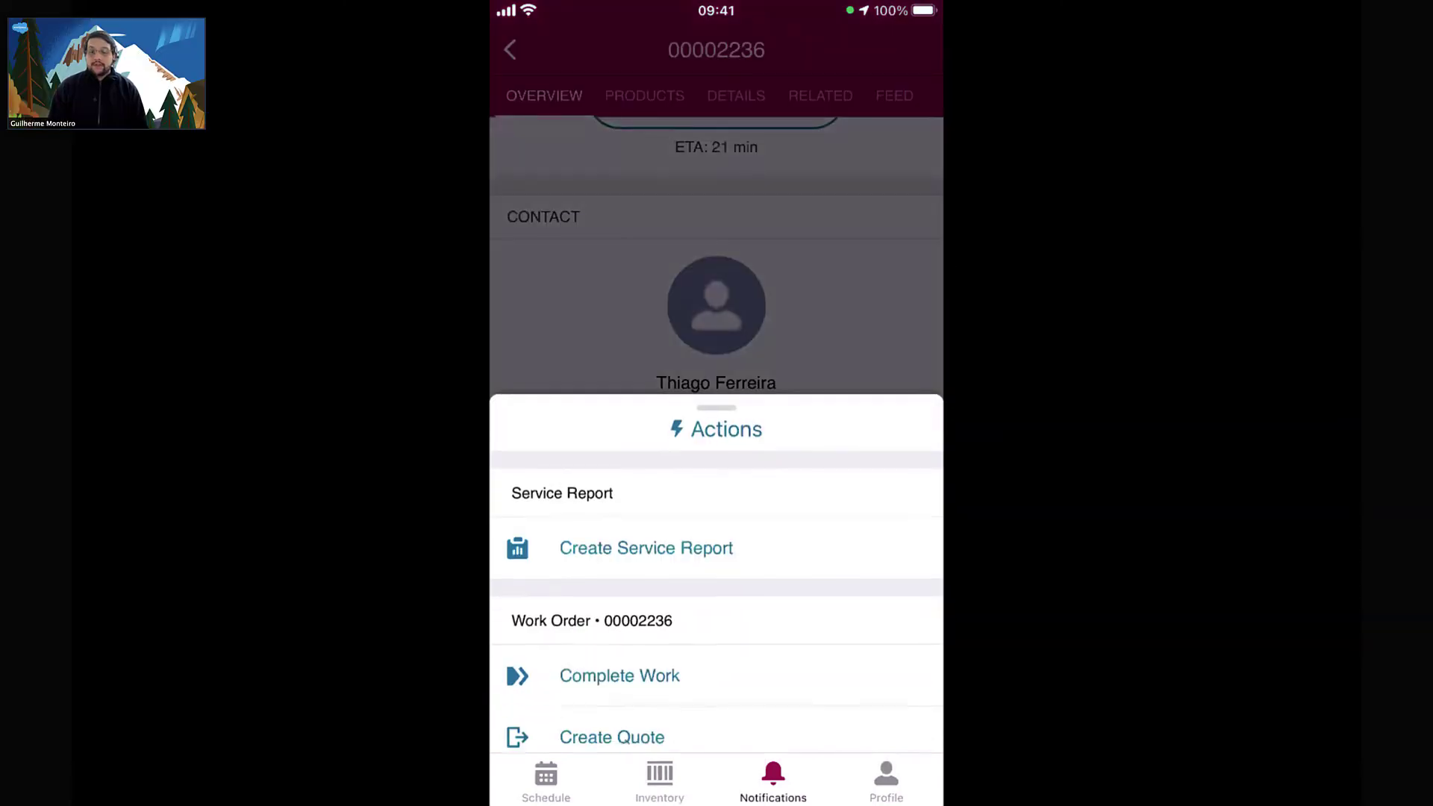
scroll(716, 426, down, 8)
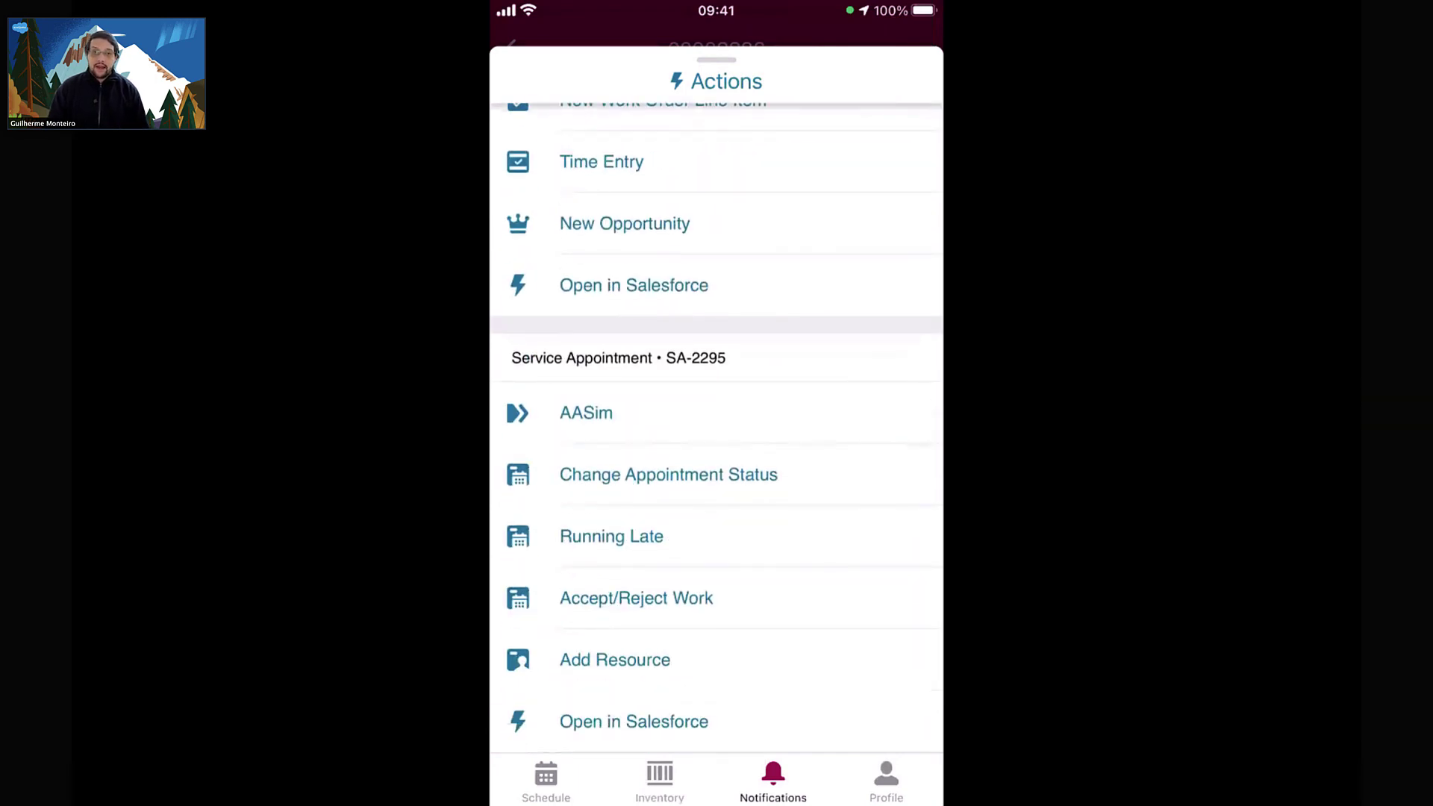
click(716, 80)
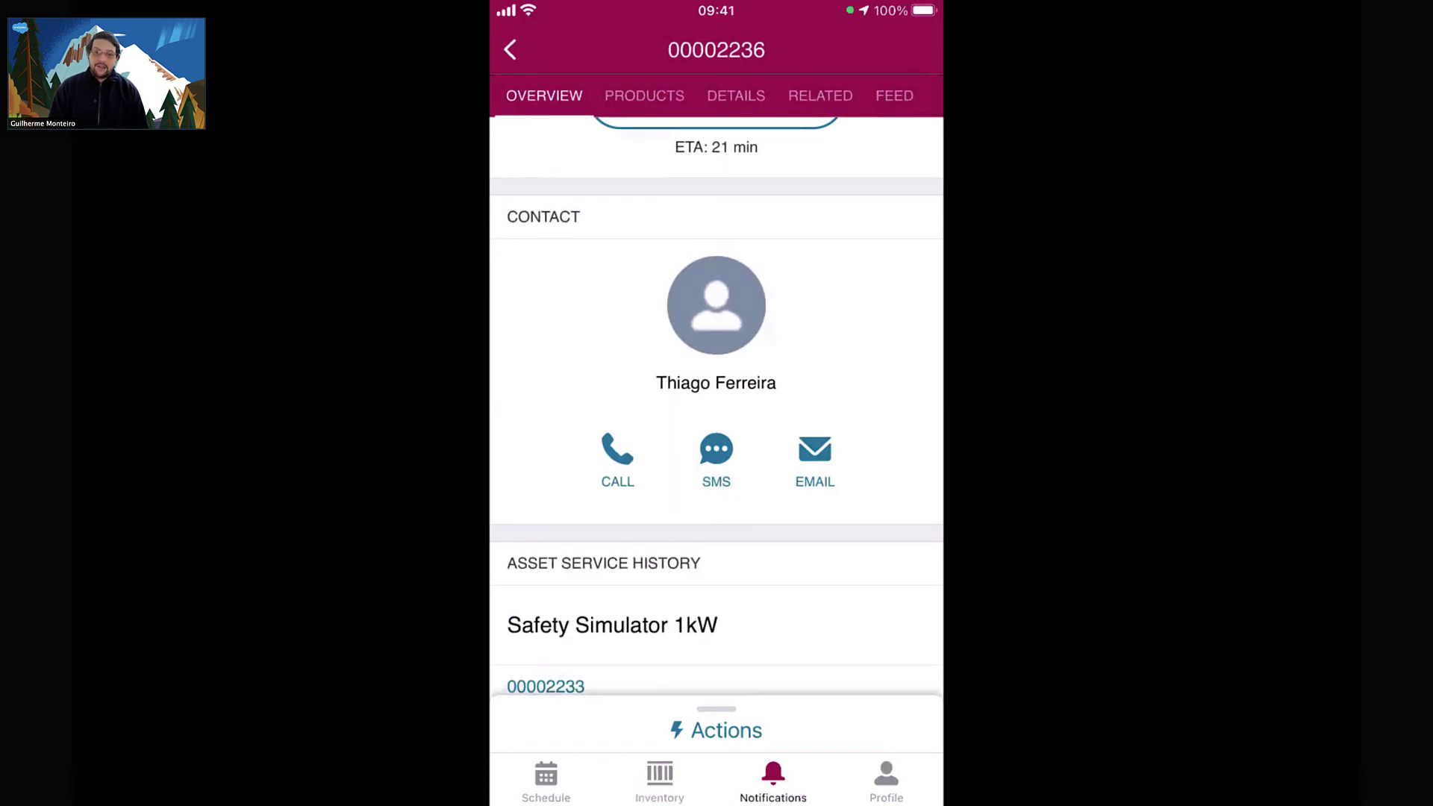
click(509, 50)
Show today's schedule for Tuesday, Jul 13, and bring up its Global Actions
click(545, 781)
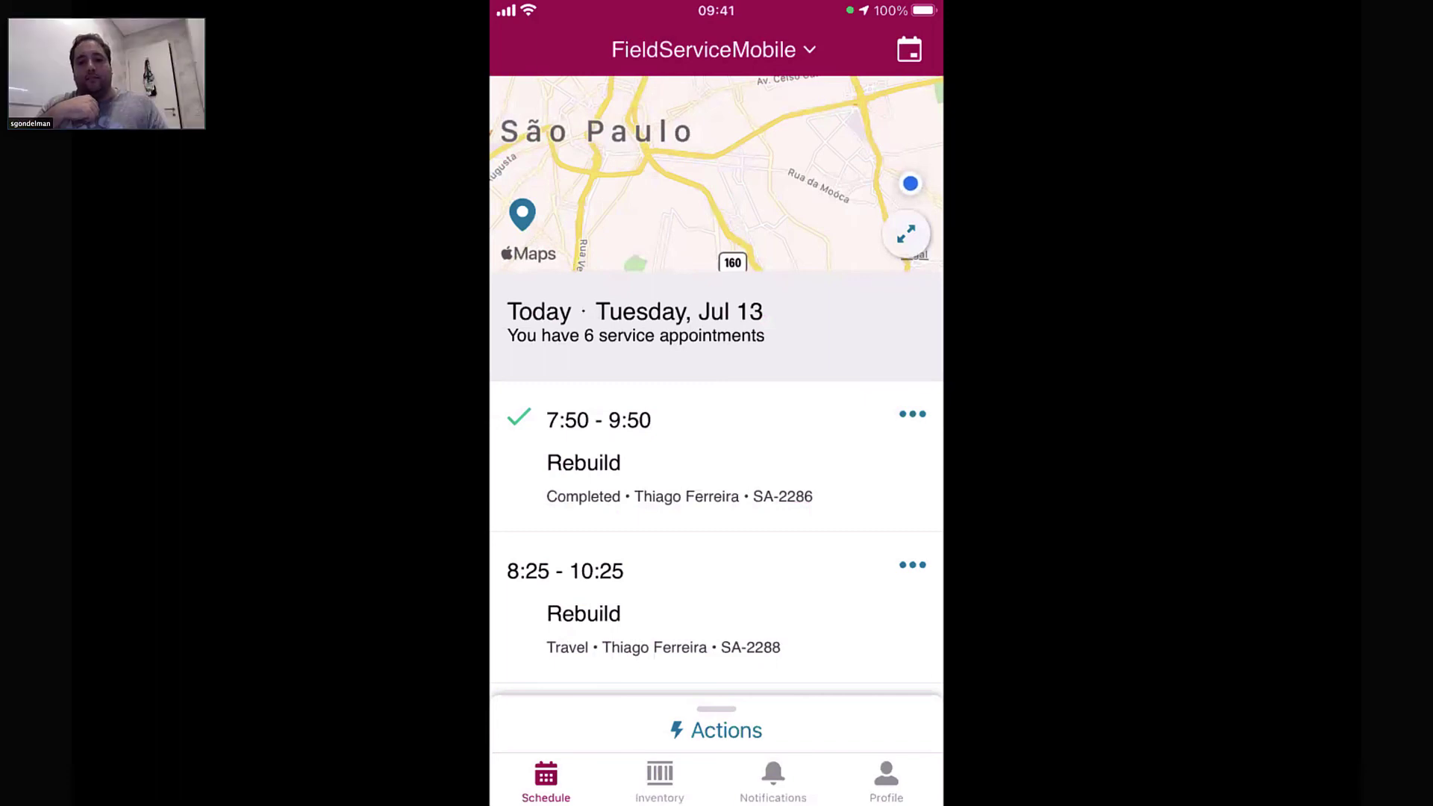
click(717, 730)
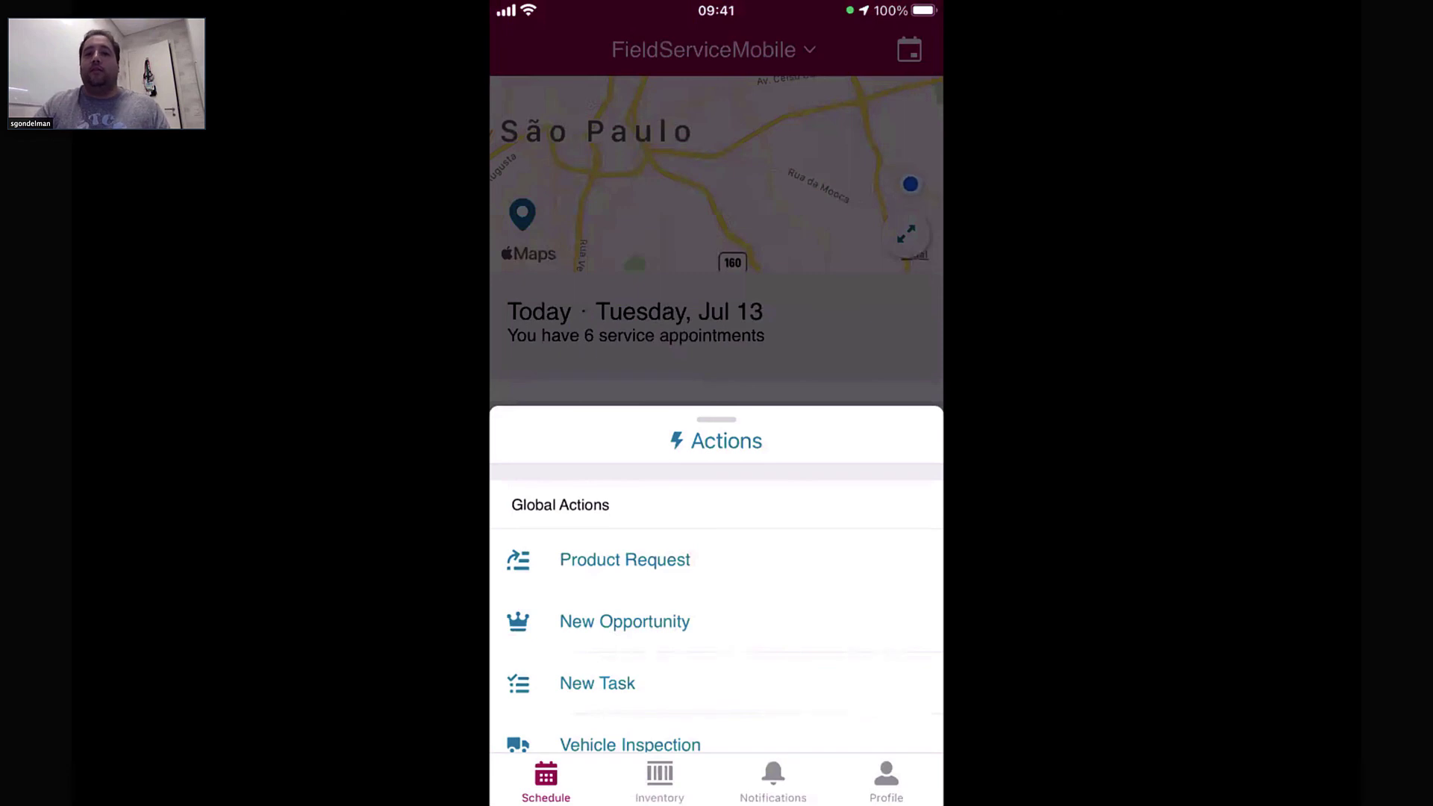
Reopen the Global Actions and start a new Vehicle Inspection
click(717, 440)
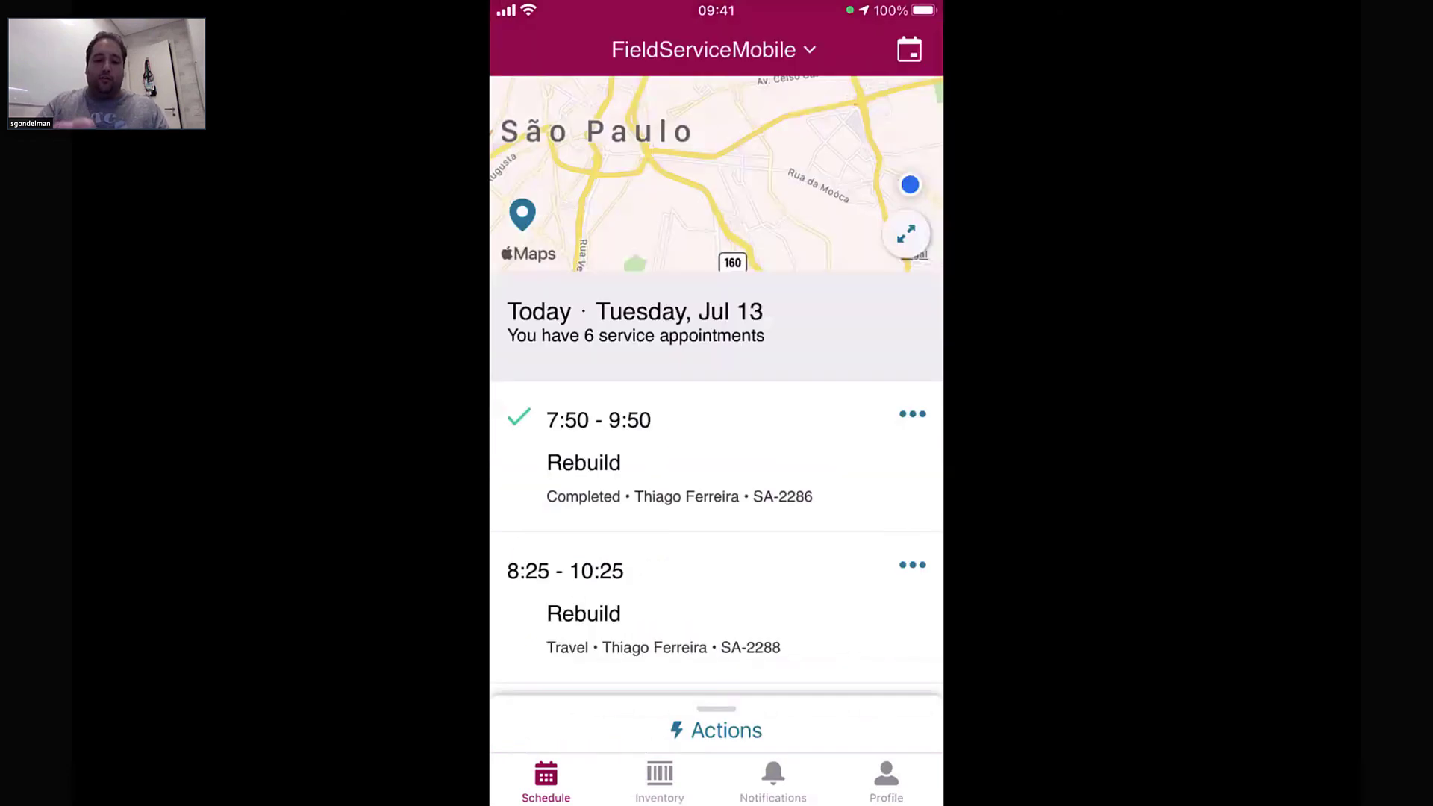
click(713, 49)
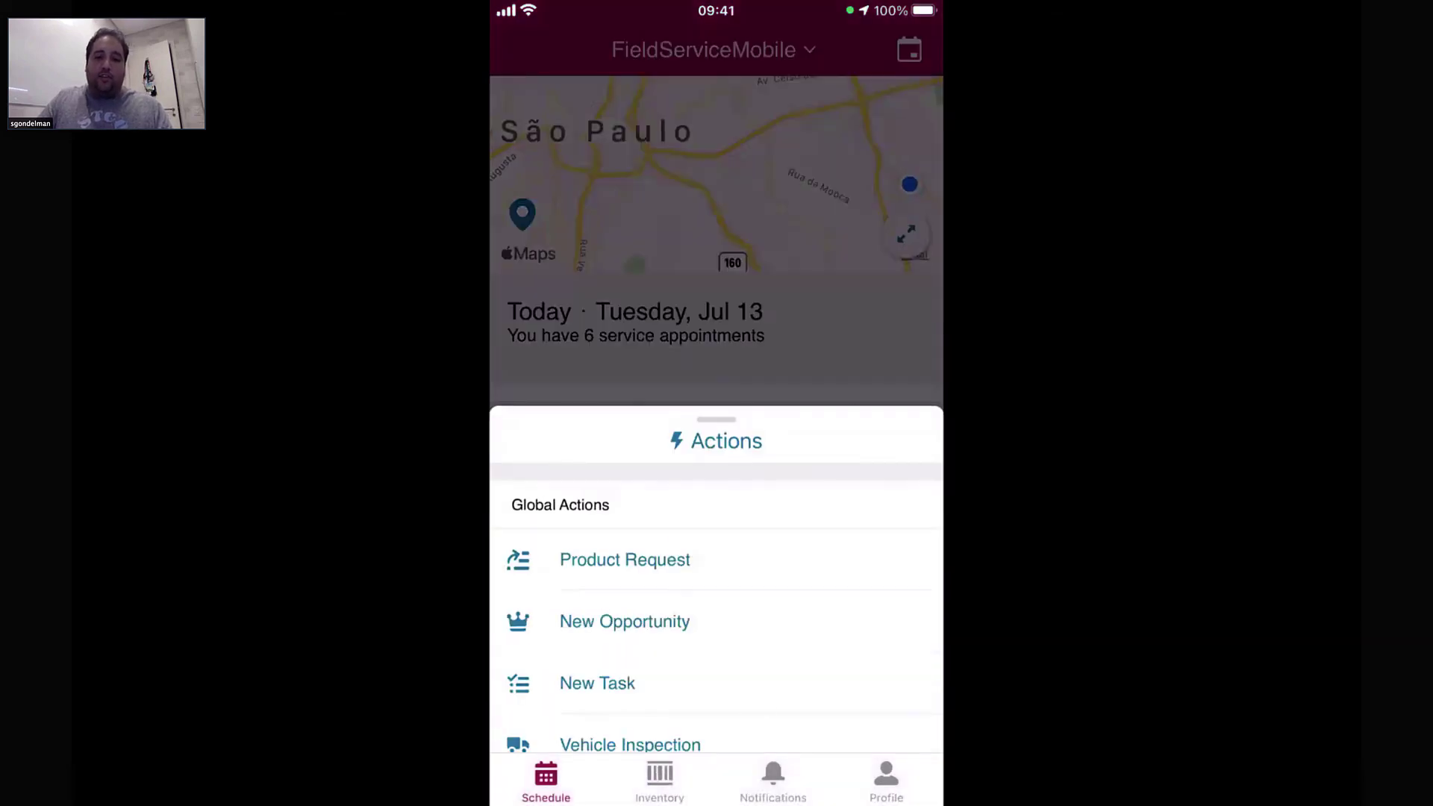
scroll(716, 580, down, 4)
scroll(717, 579, up, 4)
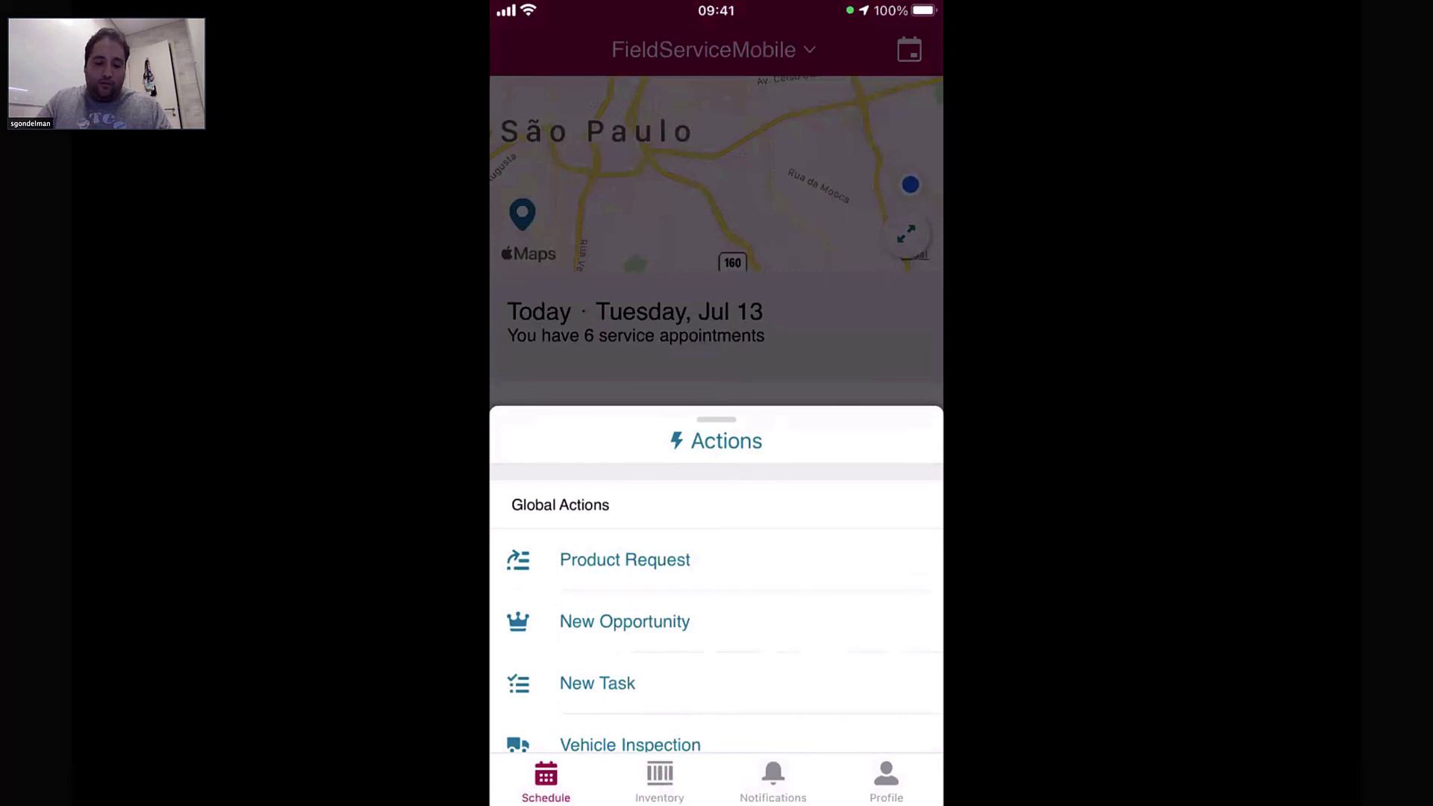
click(630, 744)
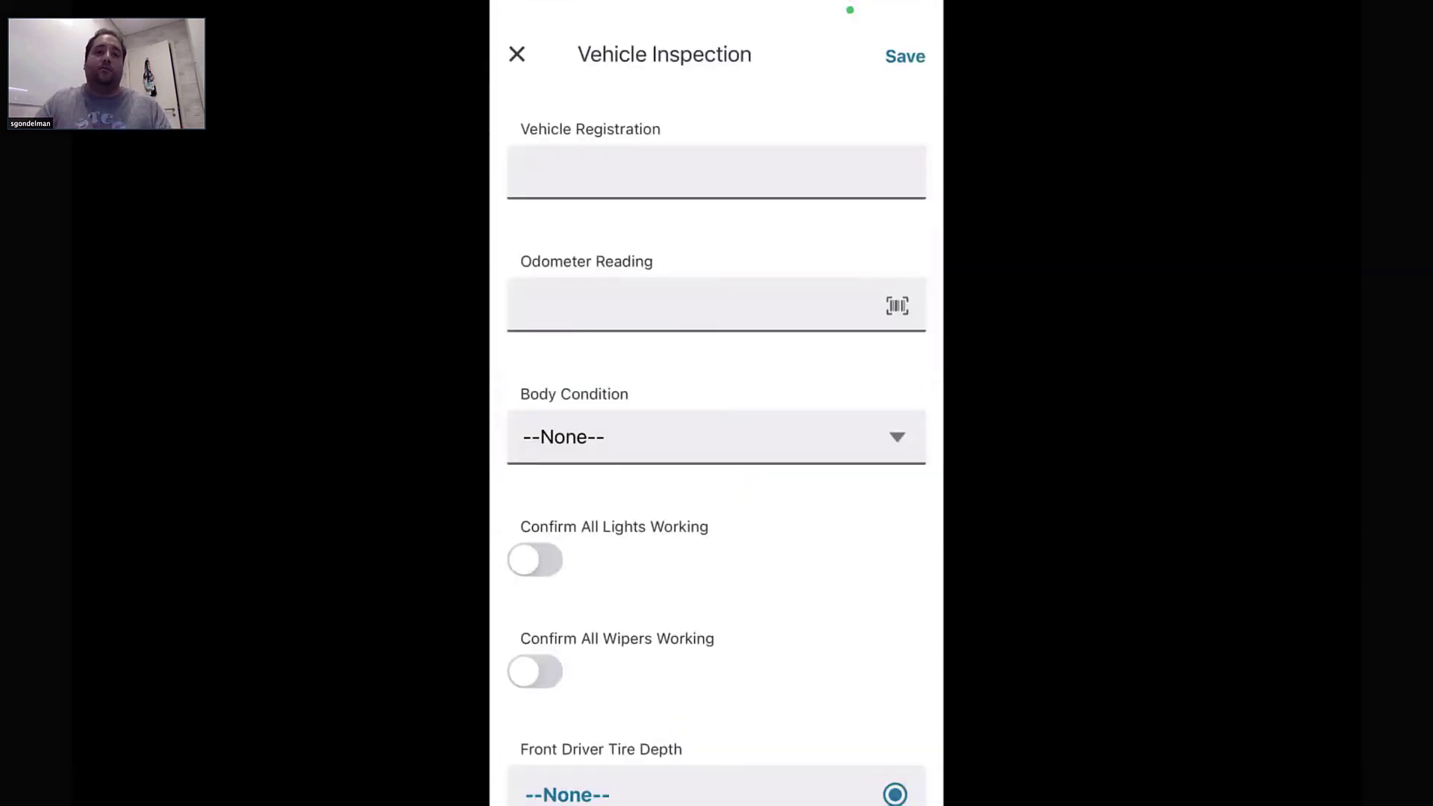
Enter vehicle registration 'Teste' and odometer reading 599 on the inspection form
click(716, 173)
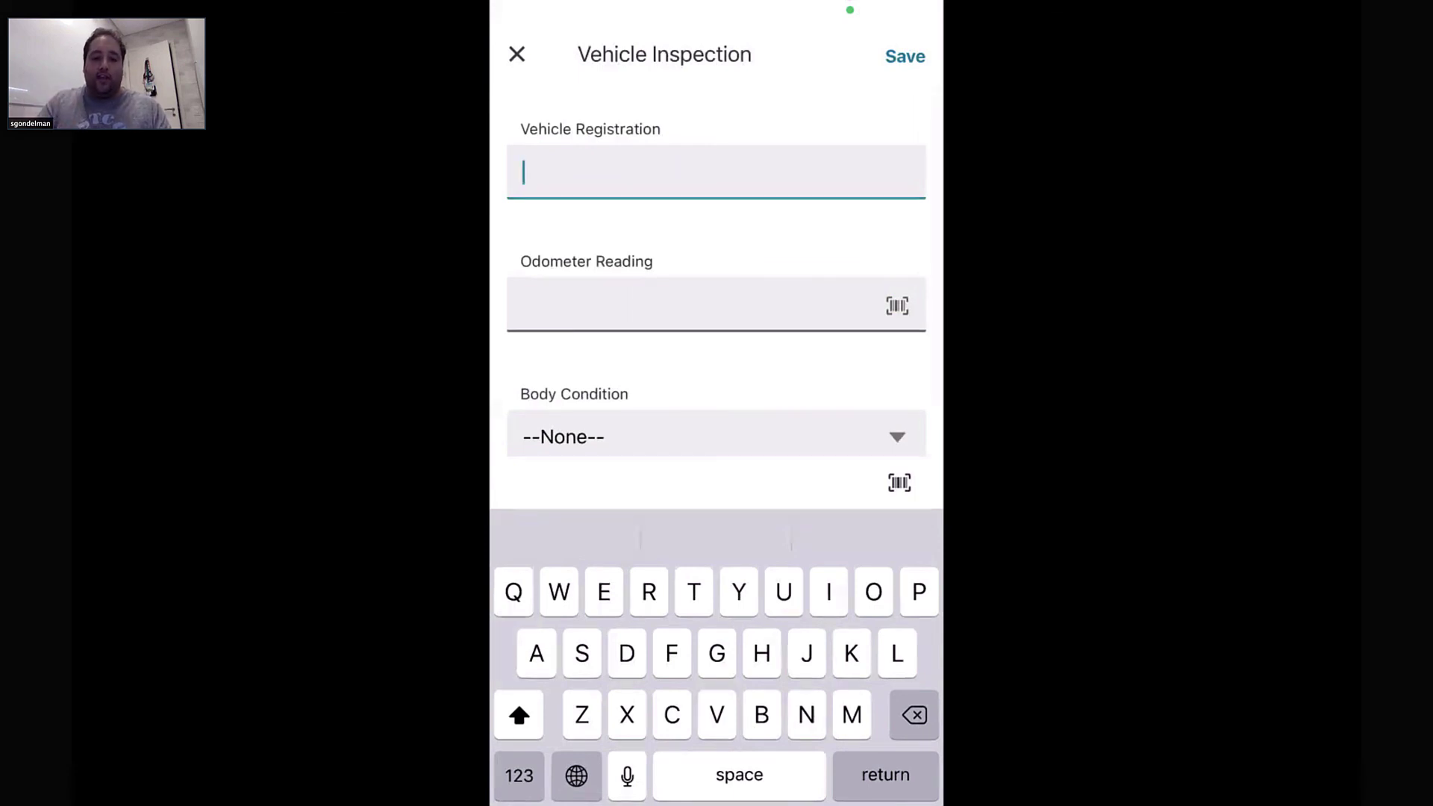
text(Twtae)
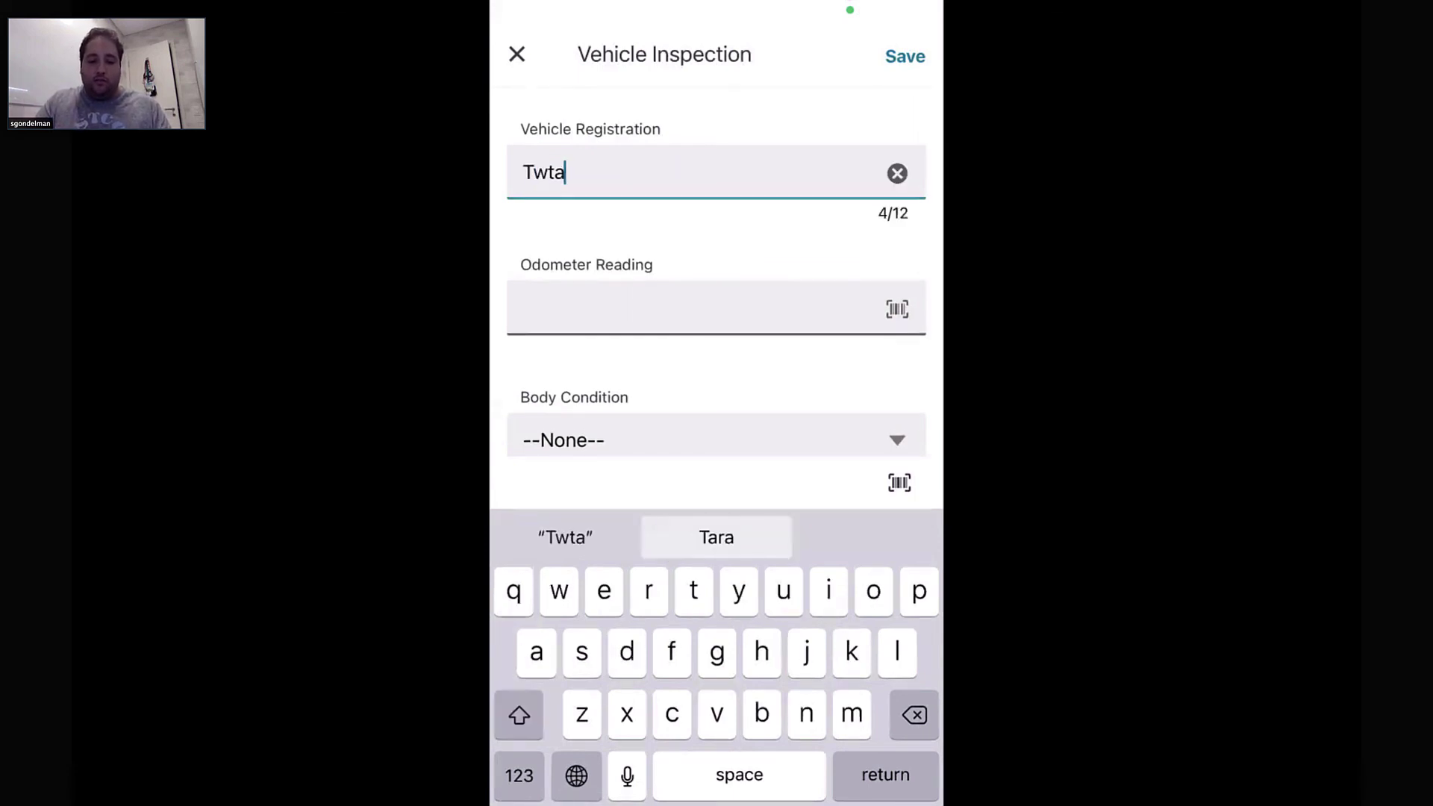
key(BackSpace)
key(BackSpace)
key(BackSpace)
key(BackSpace)
text(este)
key(Return)
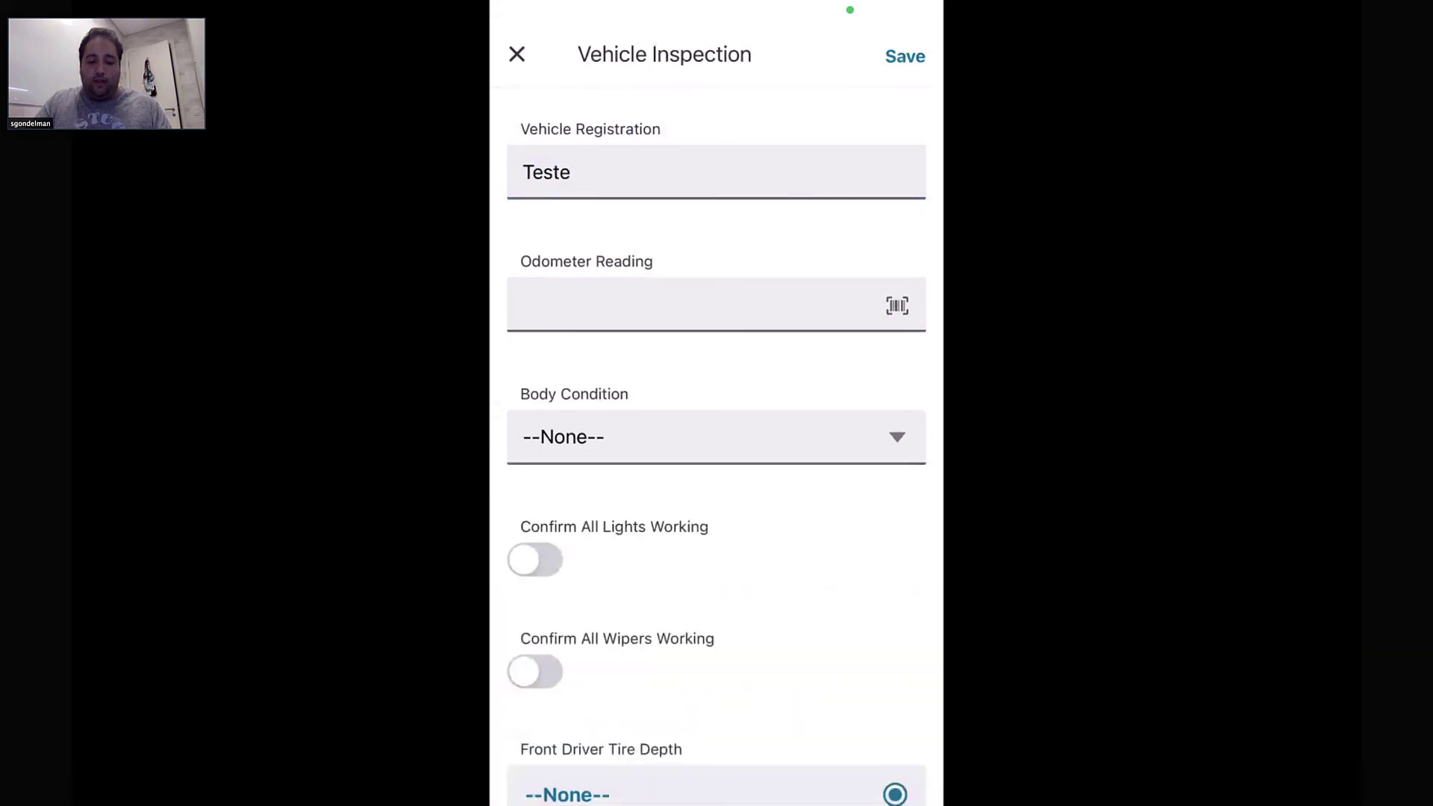
click(694, 304)
click(519, 775)
click(519, 775)
text(599)
Set body condition to Excellent and confirm all lights and wipers are working
click(716, 437)
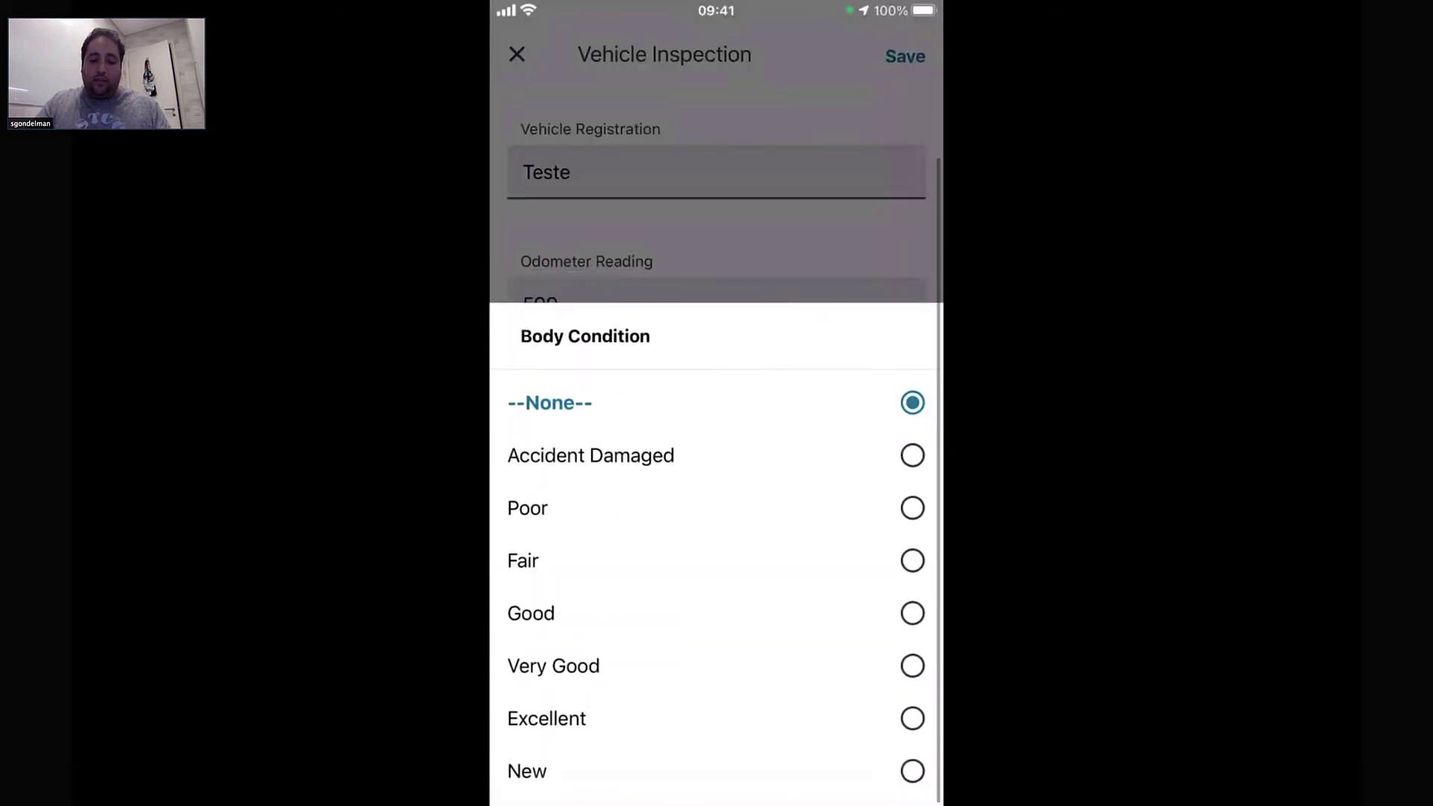
click(716, 718)
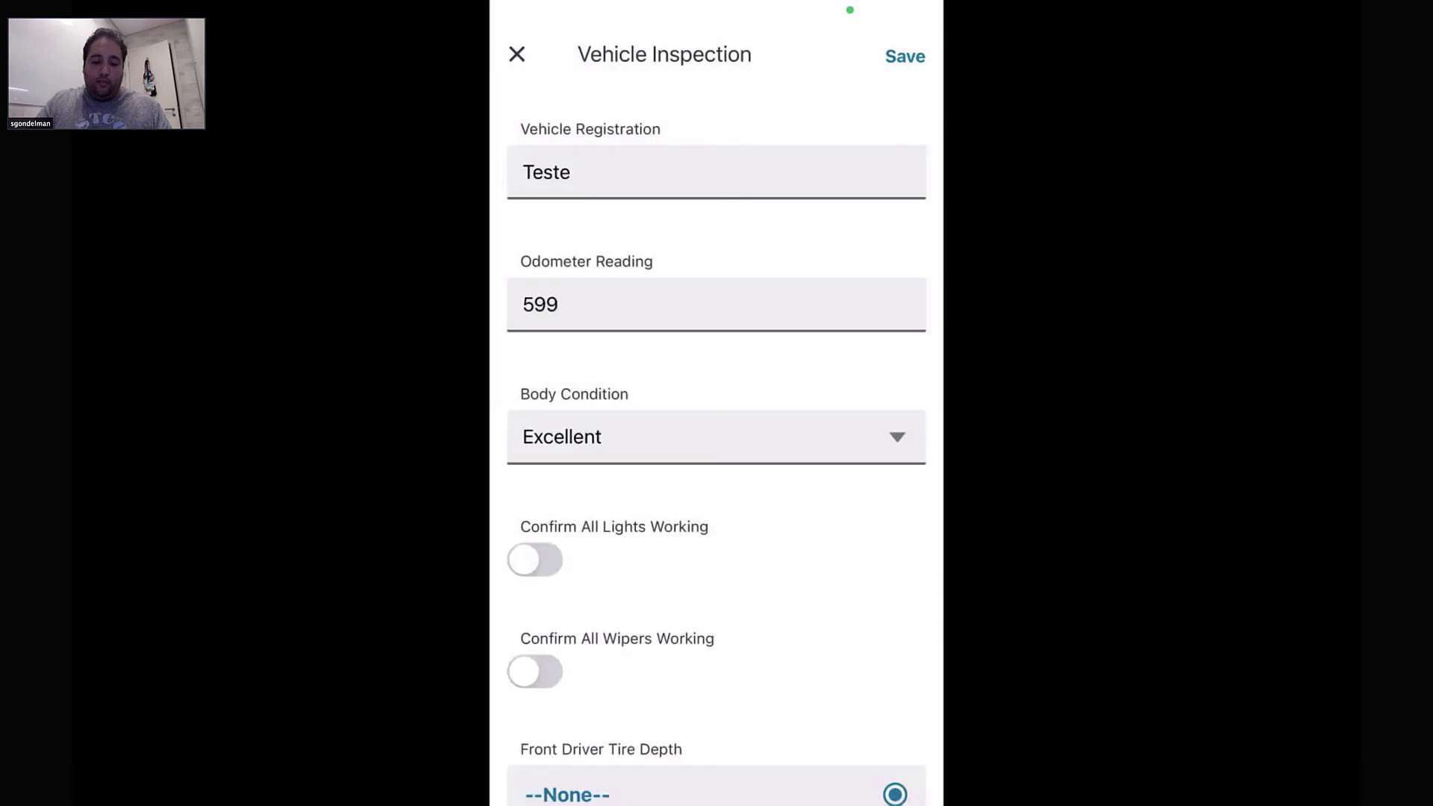
scroll(716, 448, down, 3)
click(534, 325)
click(534, 436)
scroll(716, 448, down, 3)
scroll(716, 447, down, 10)
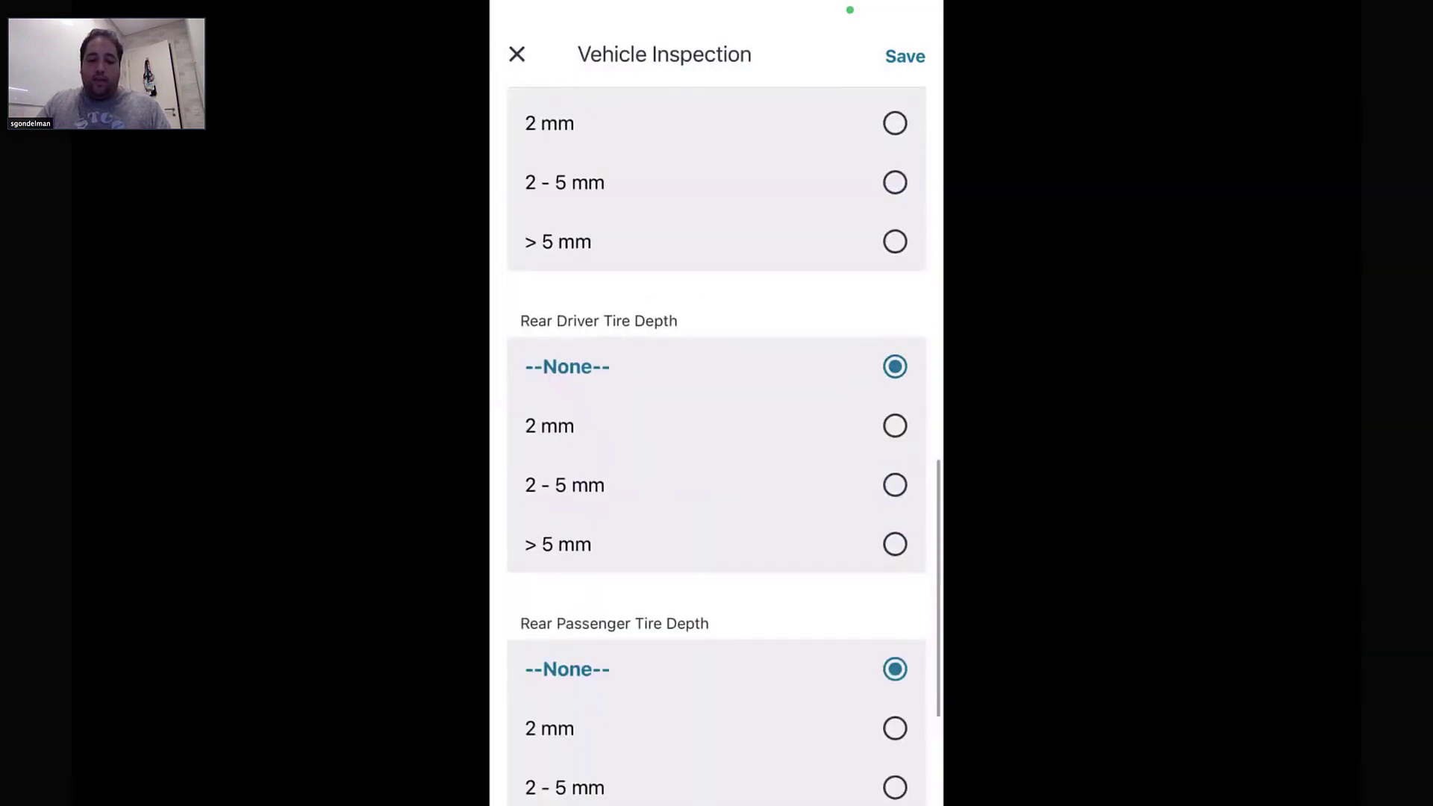
scroll(716, 448, up, 15)
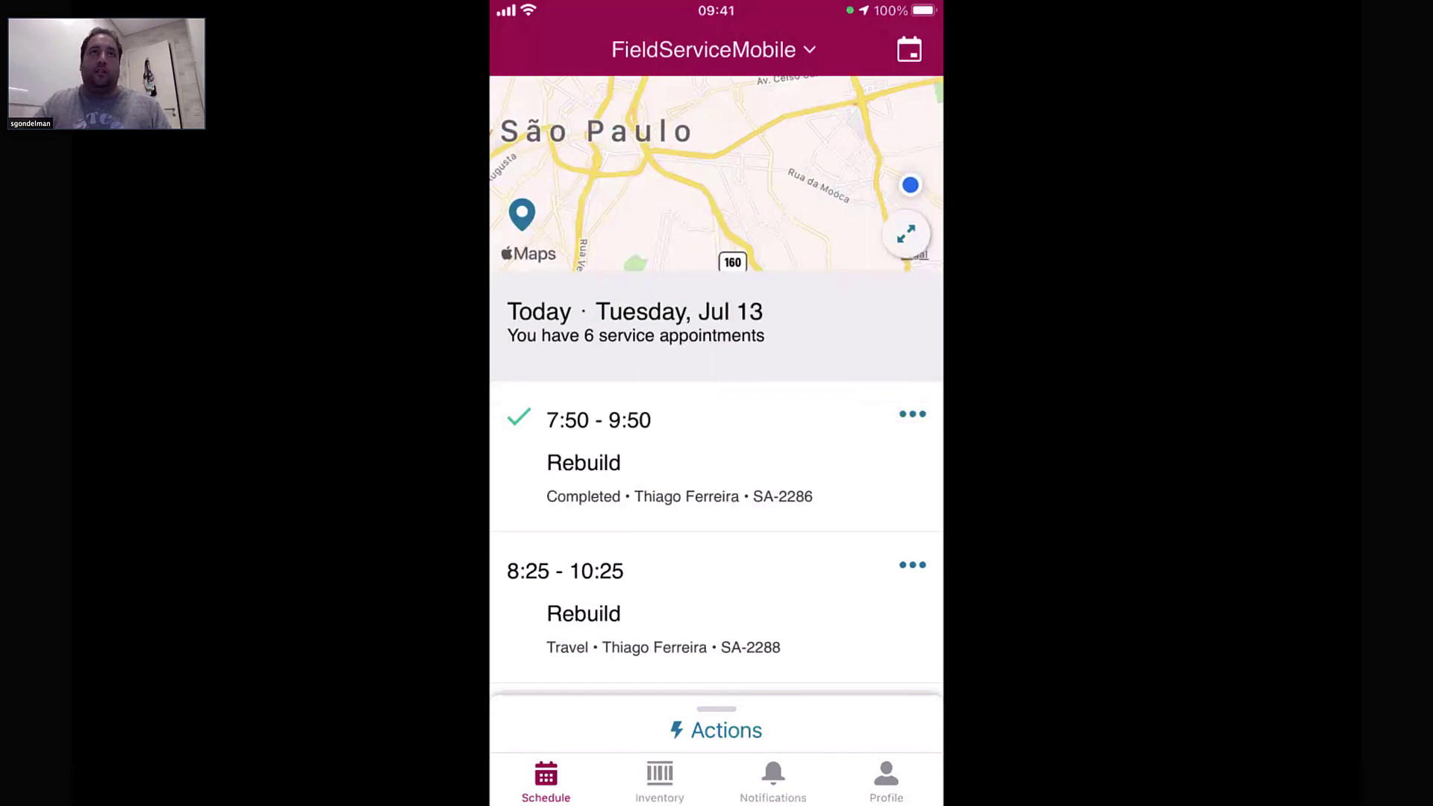
click(659, 779)
scroll(717, 388, down, 4)
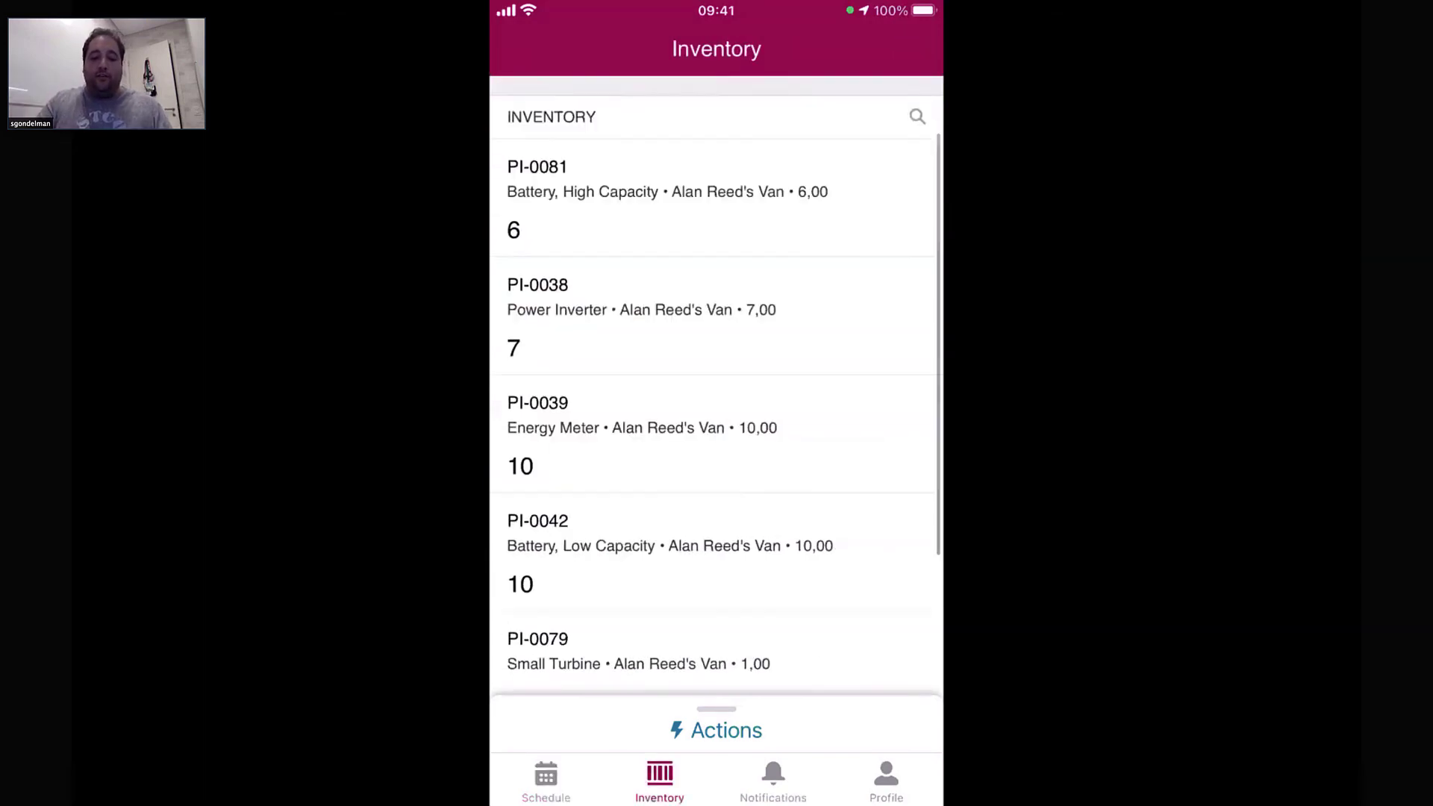
scroll(716, 388, up, 4)
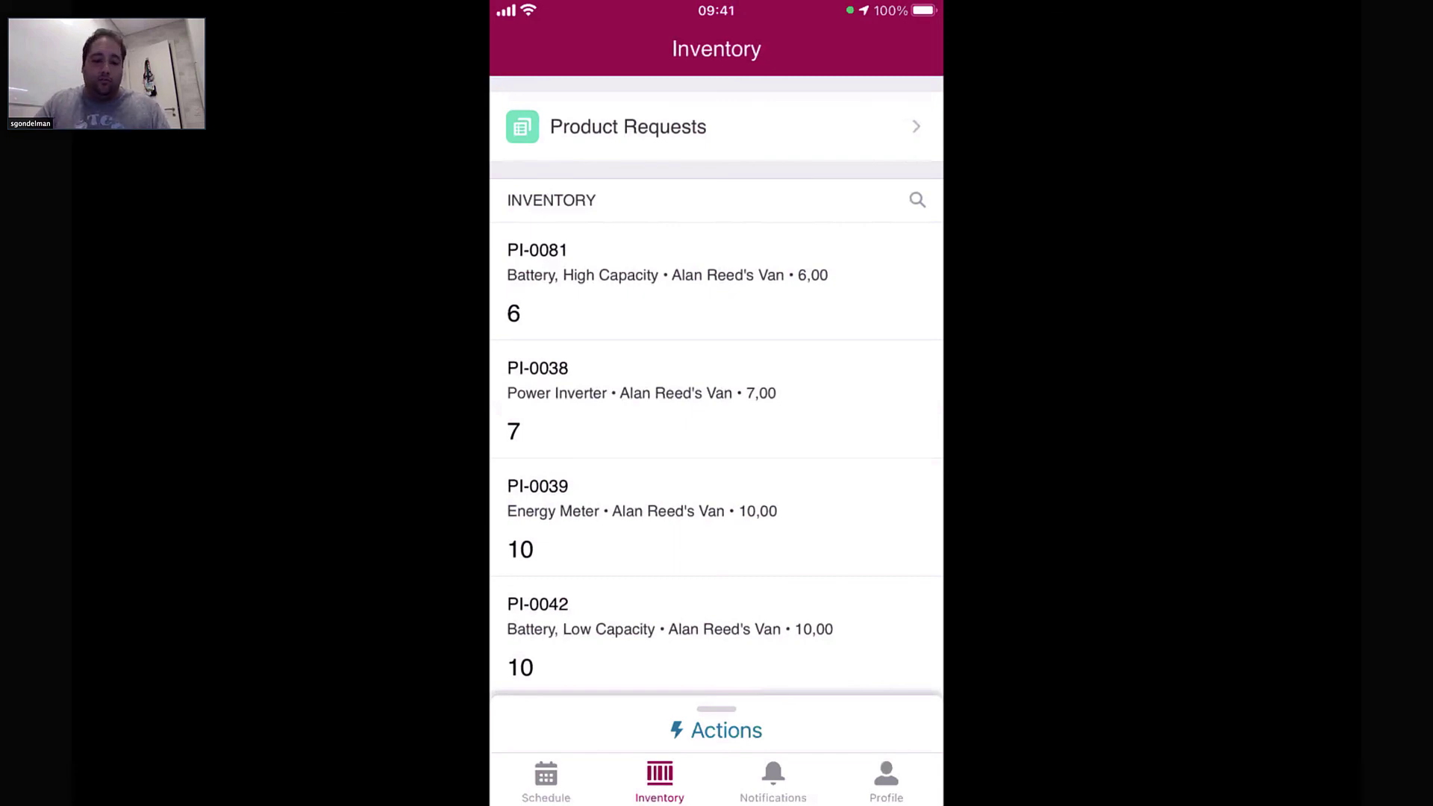
click(545, 779)
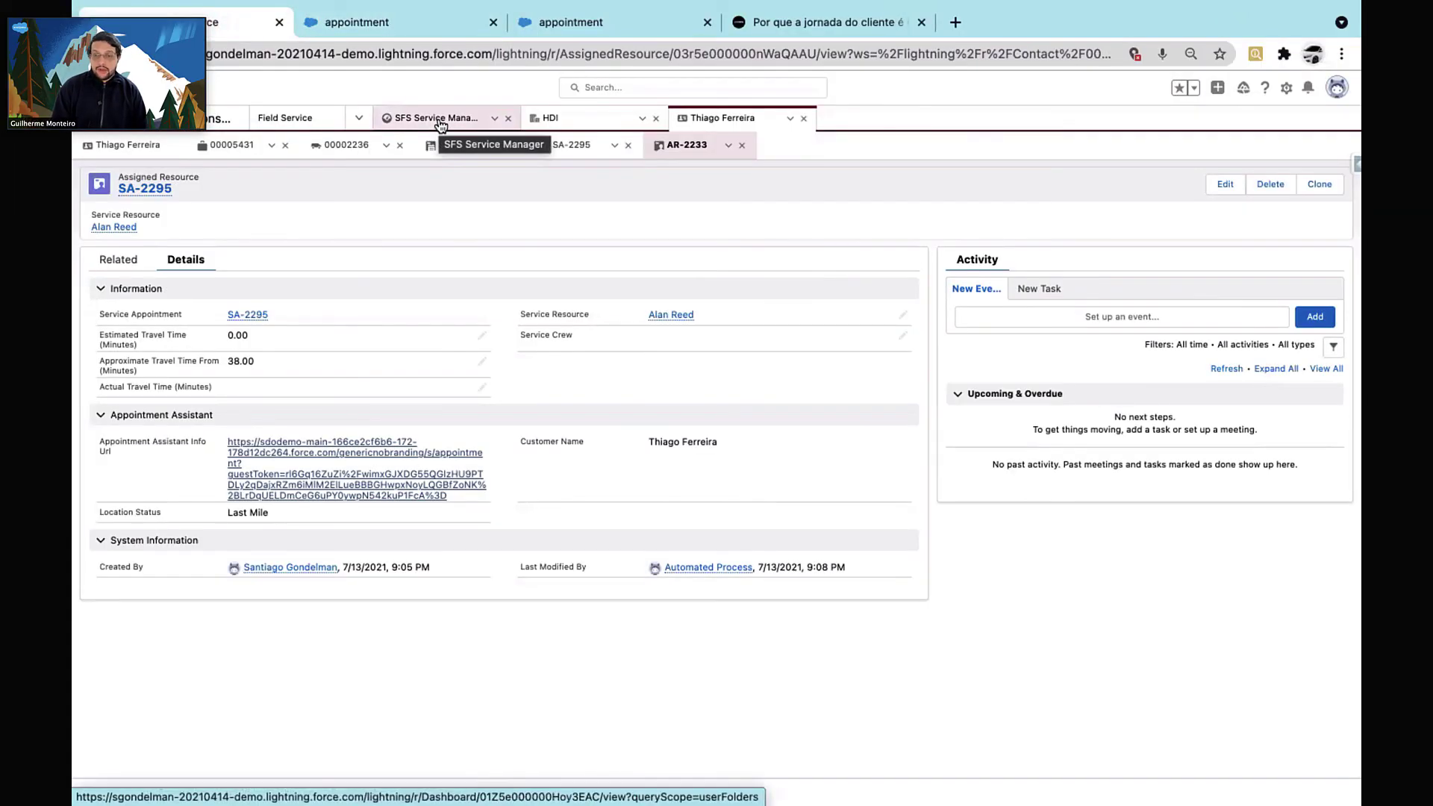
View the SFS Service Manager dashboard, then open the free sales and service demo signup page
click(440, 119)
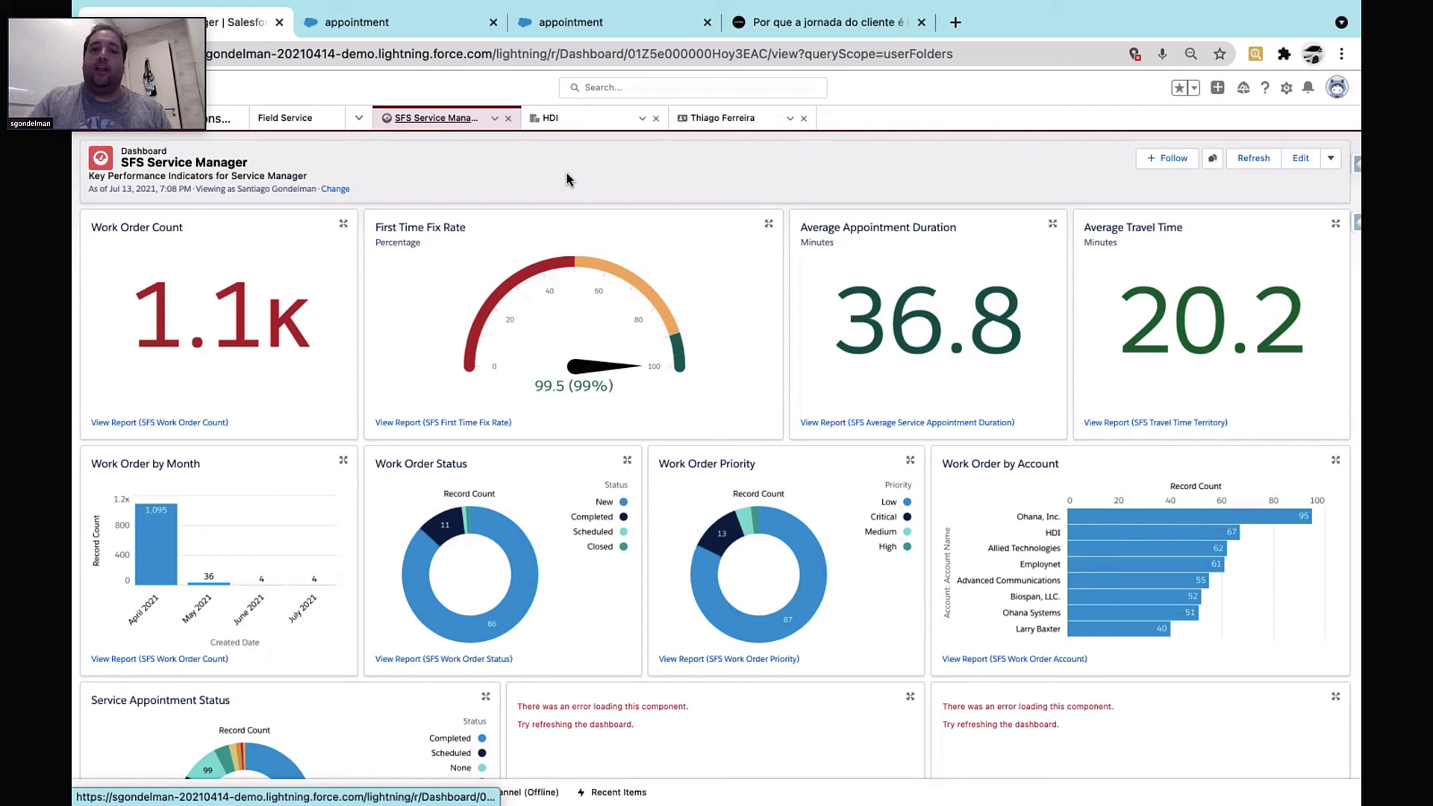
key(ctrl+Right)
key(ctrl+Right)
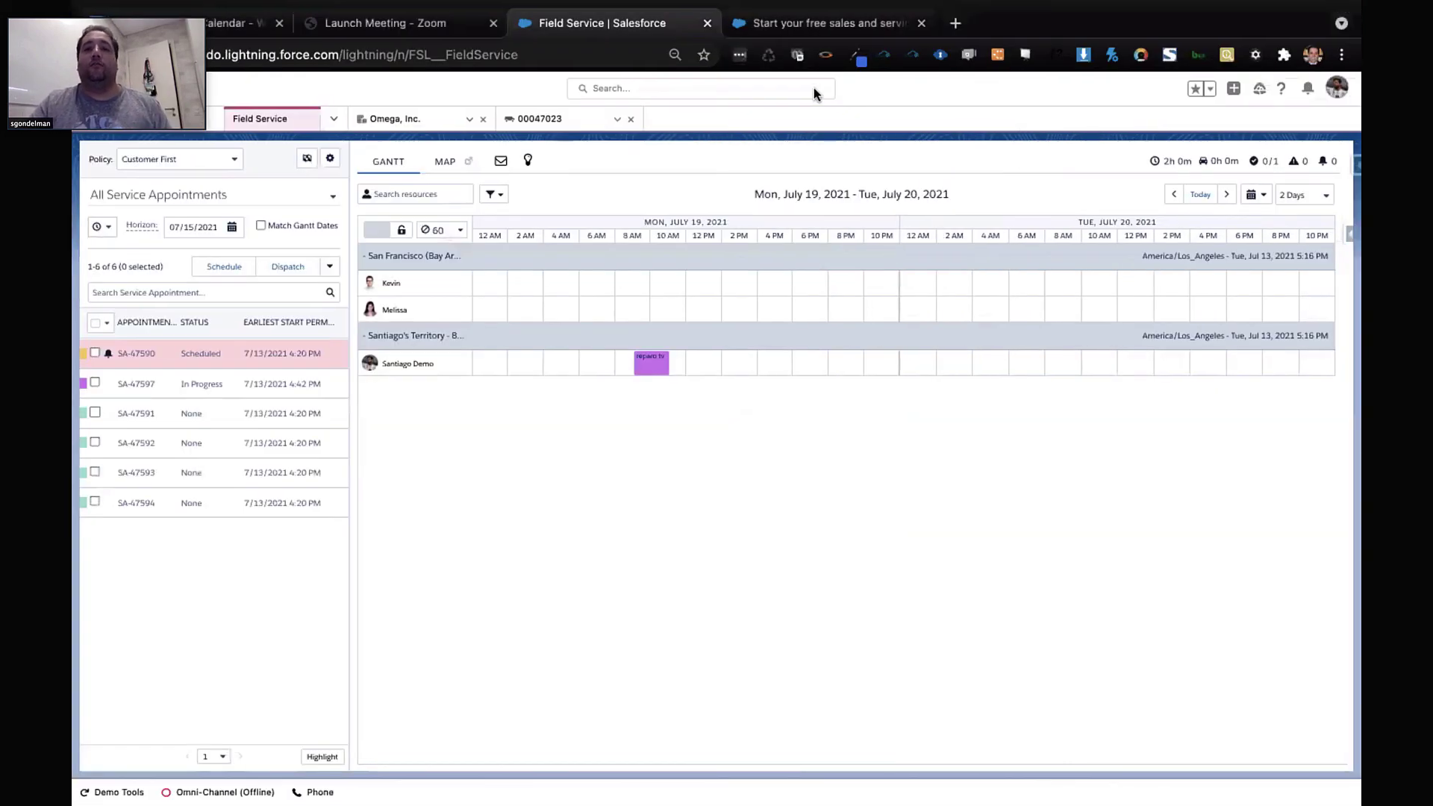
click(888, 24)
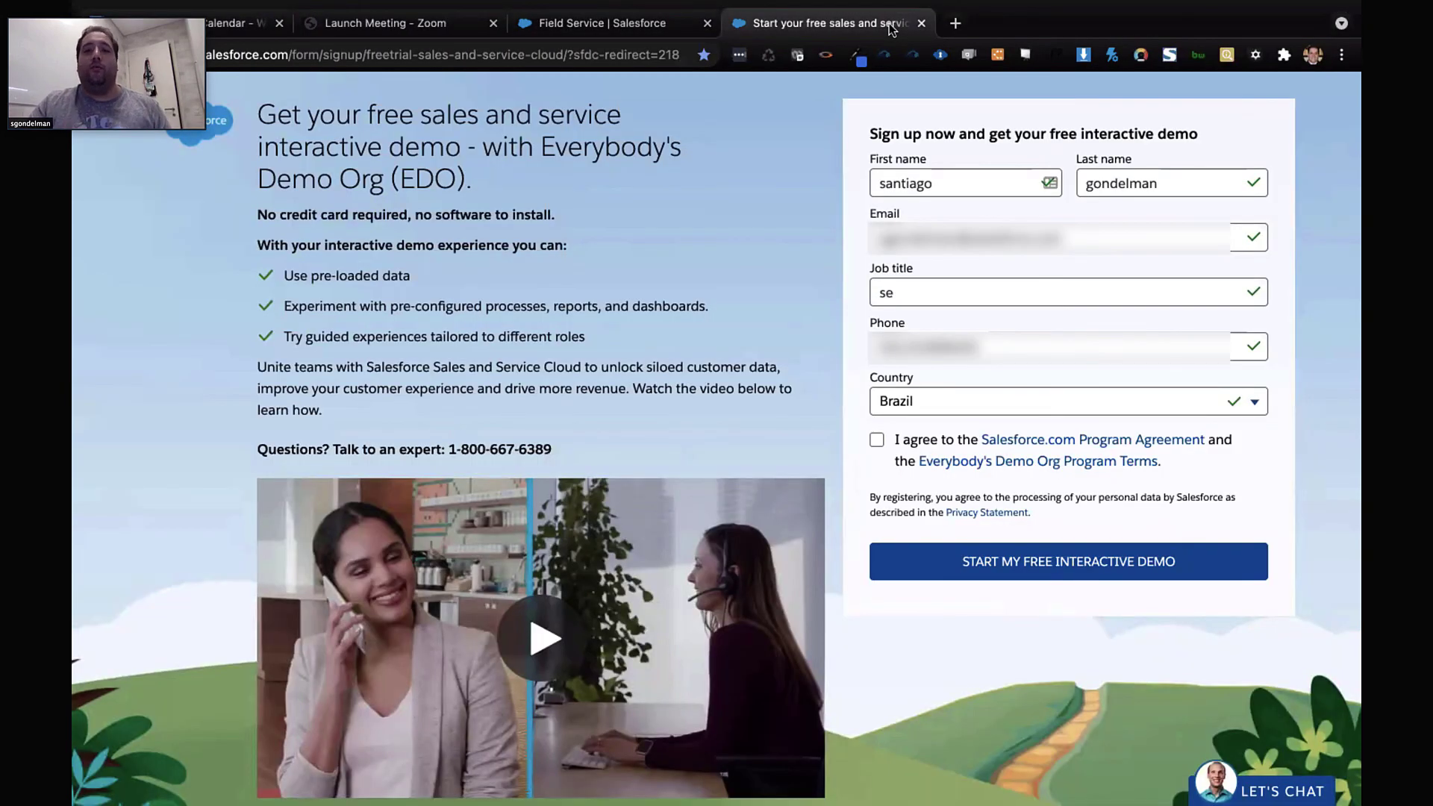